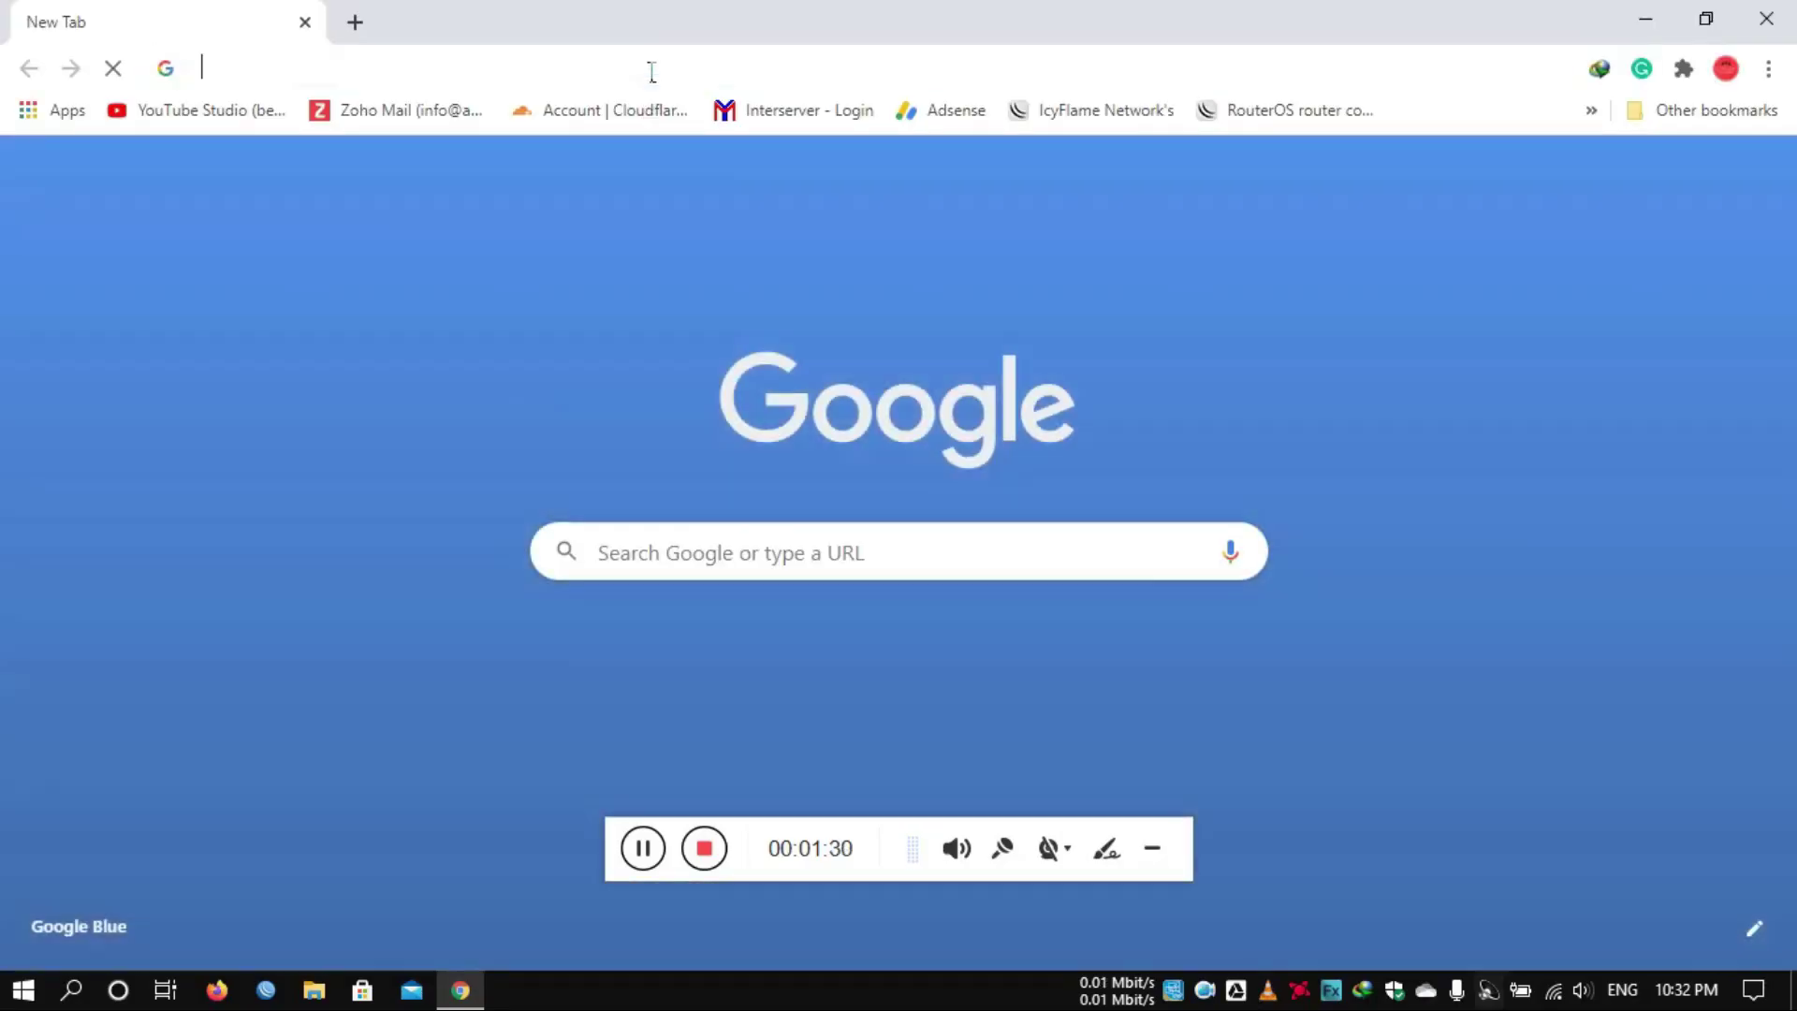
Load the gateway's admin address 192.168.1.254 in Chrome
left_click(652, 72)
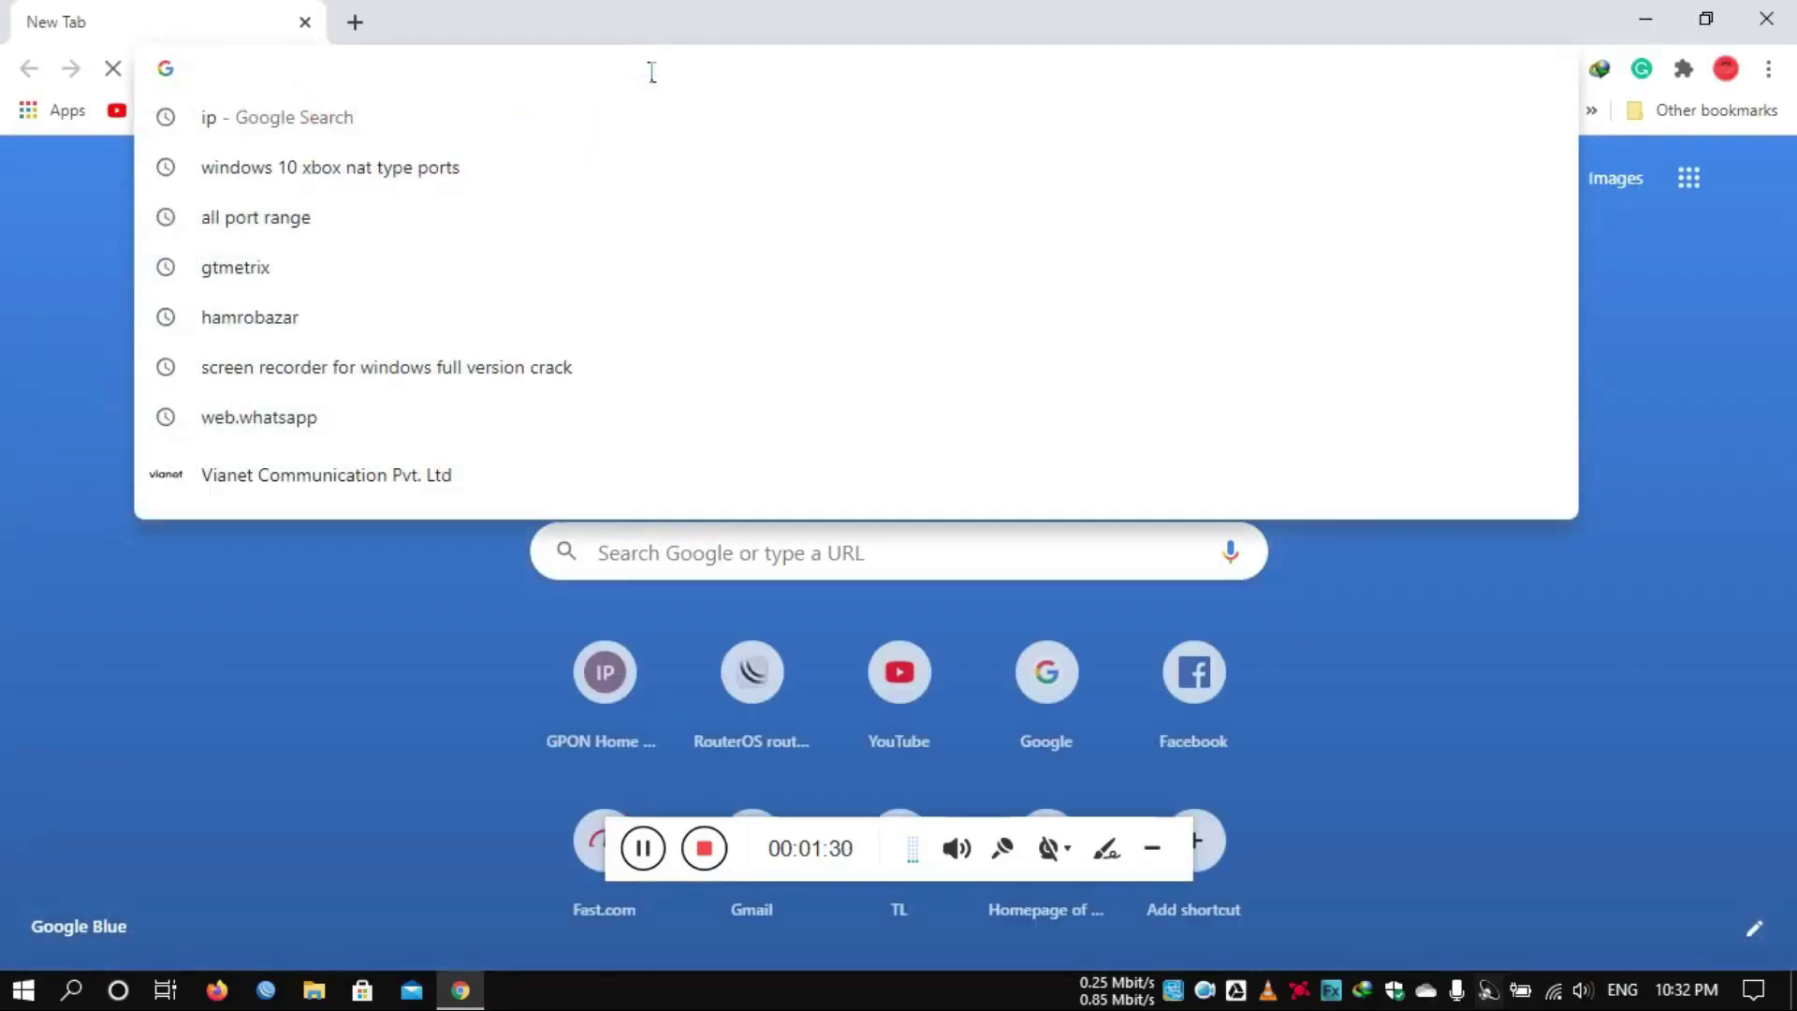
type("192.168.")
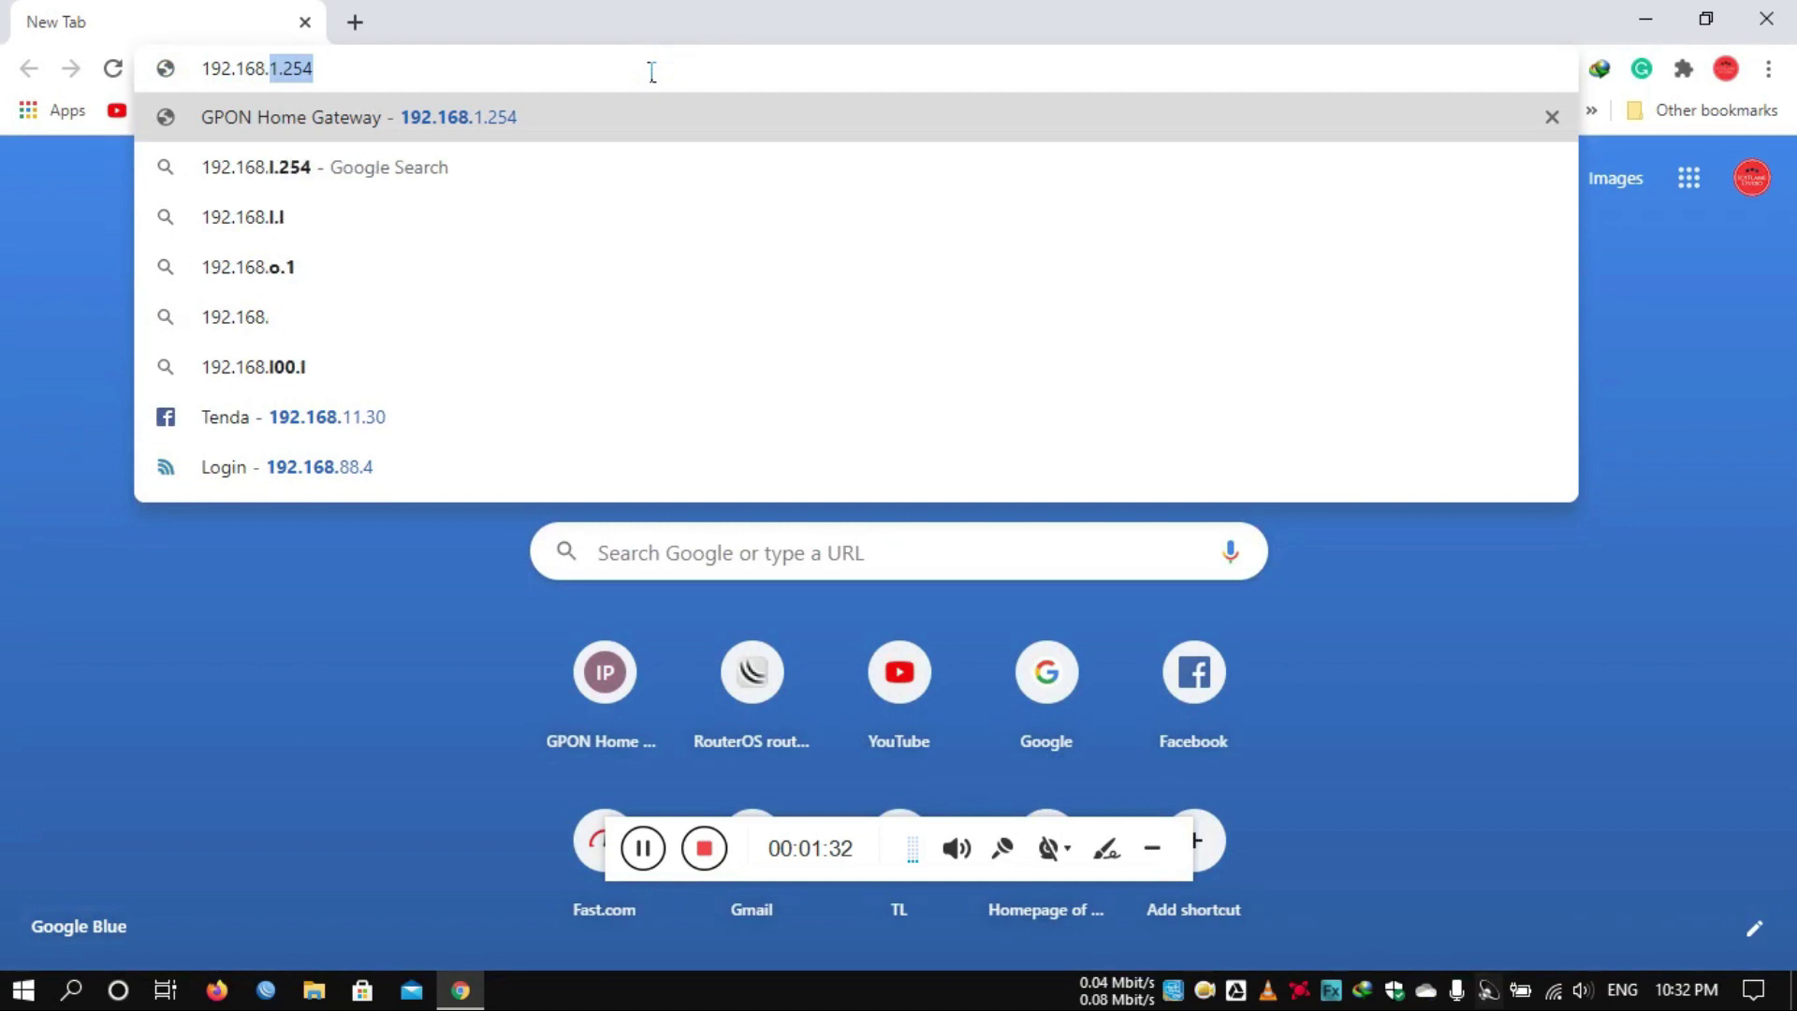
type("1")
key("Return")
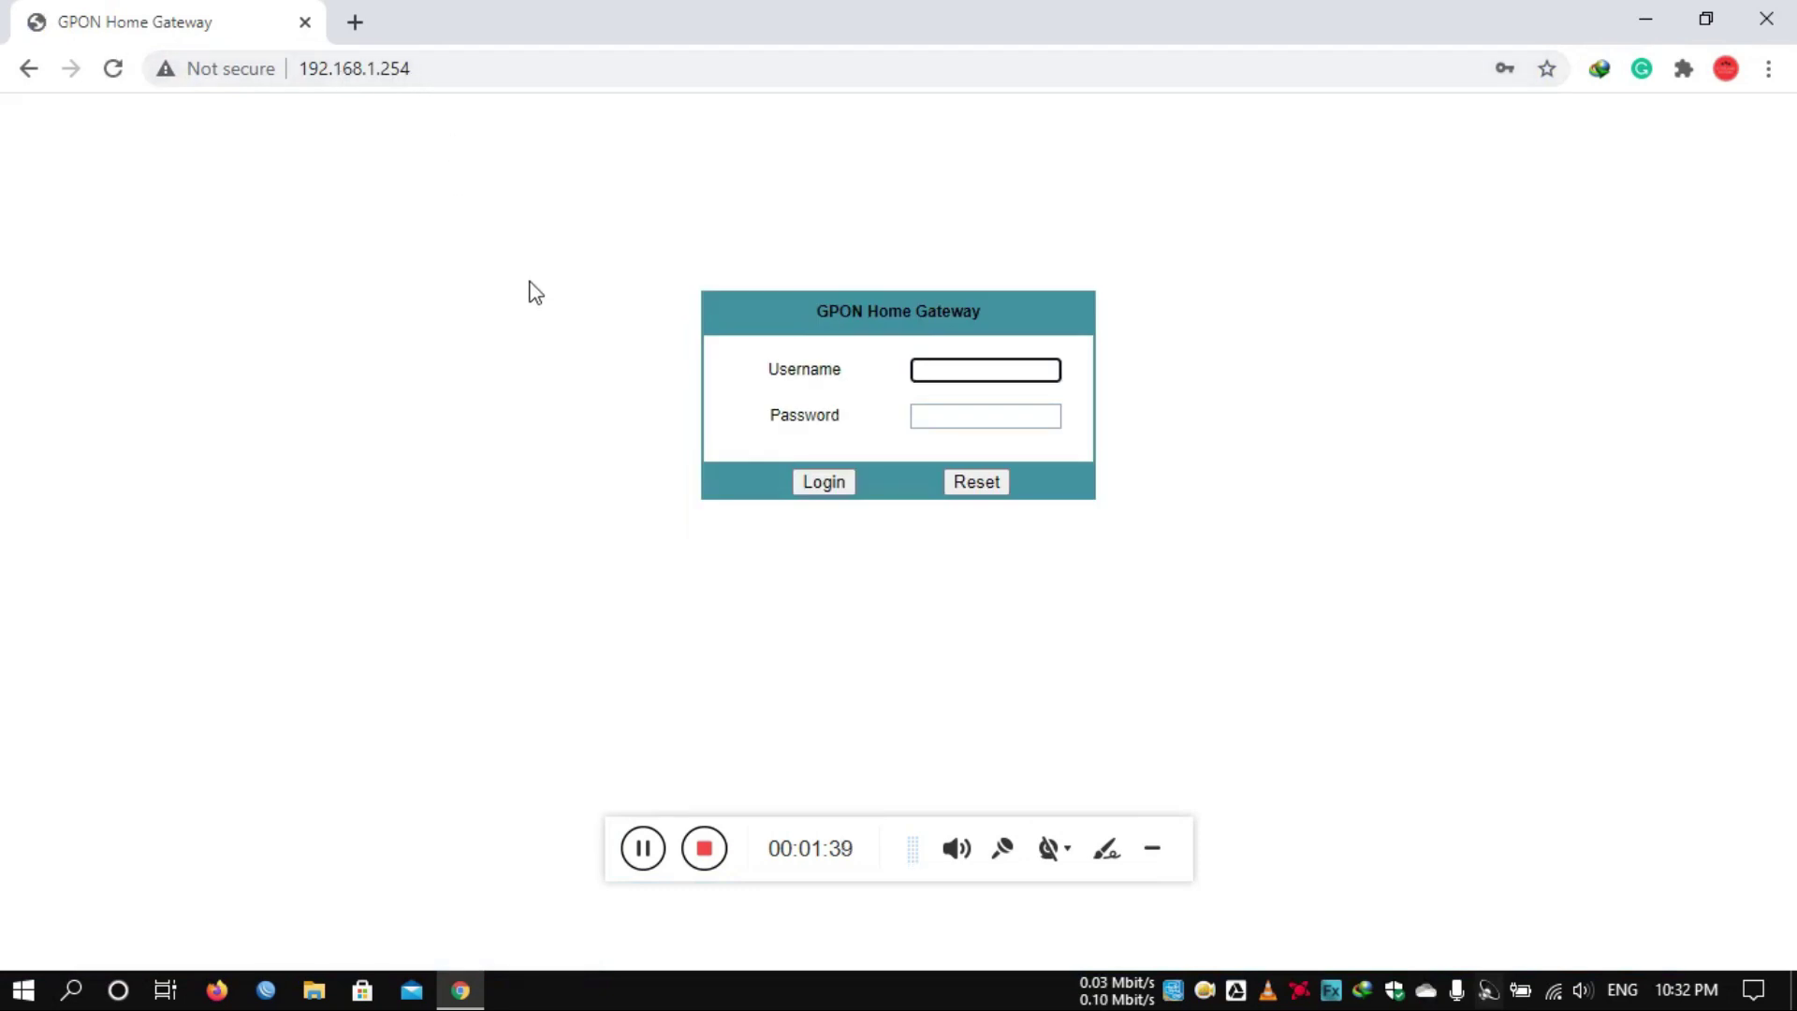
Log in with Chrome's saved admin credentials to reach the Device Information page
left_click(515, 334)
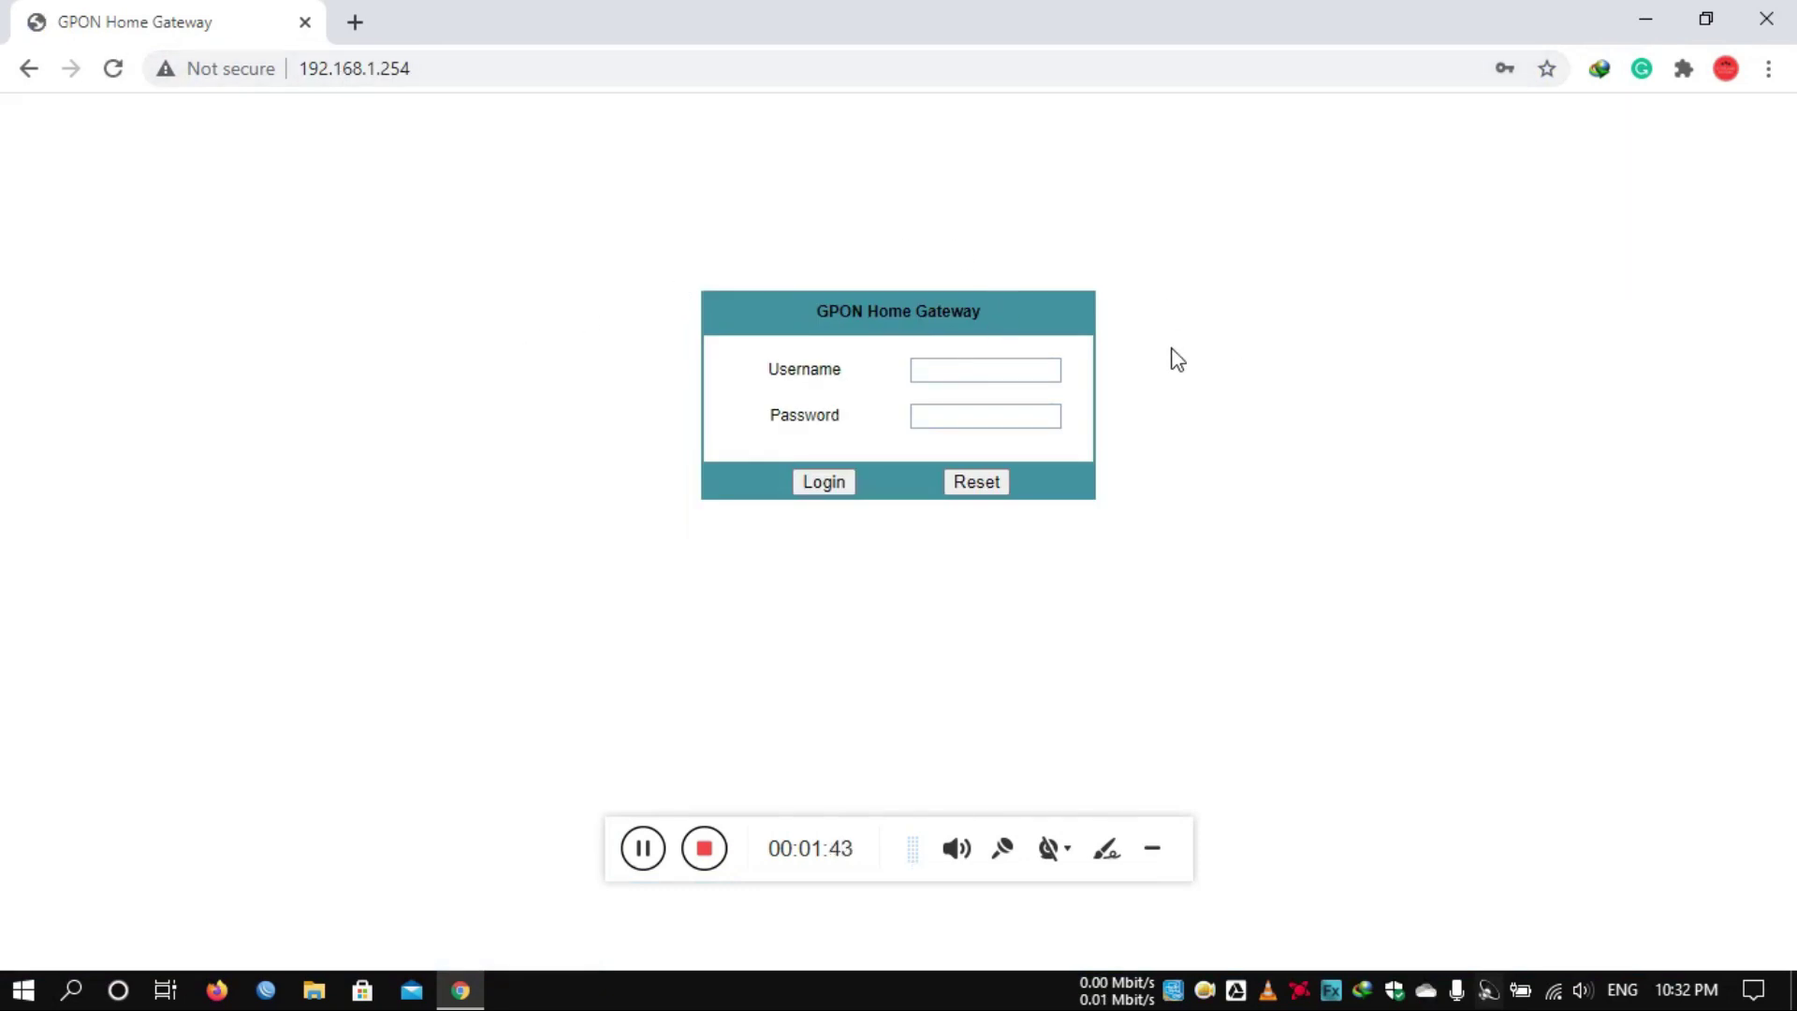
left_click(1016, 378)
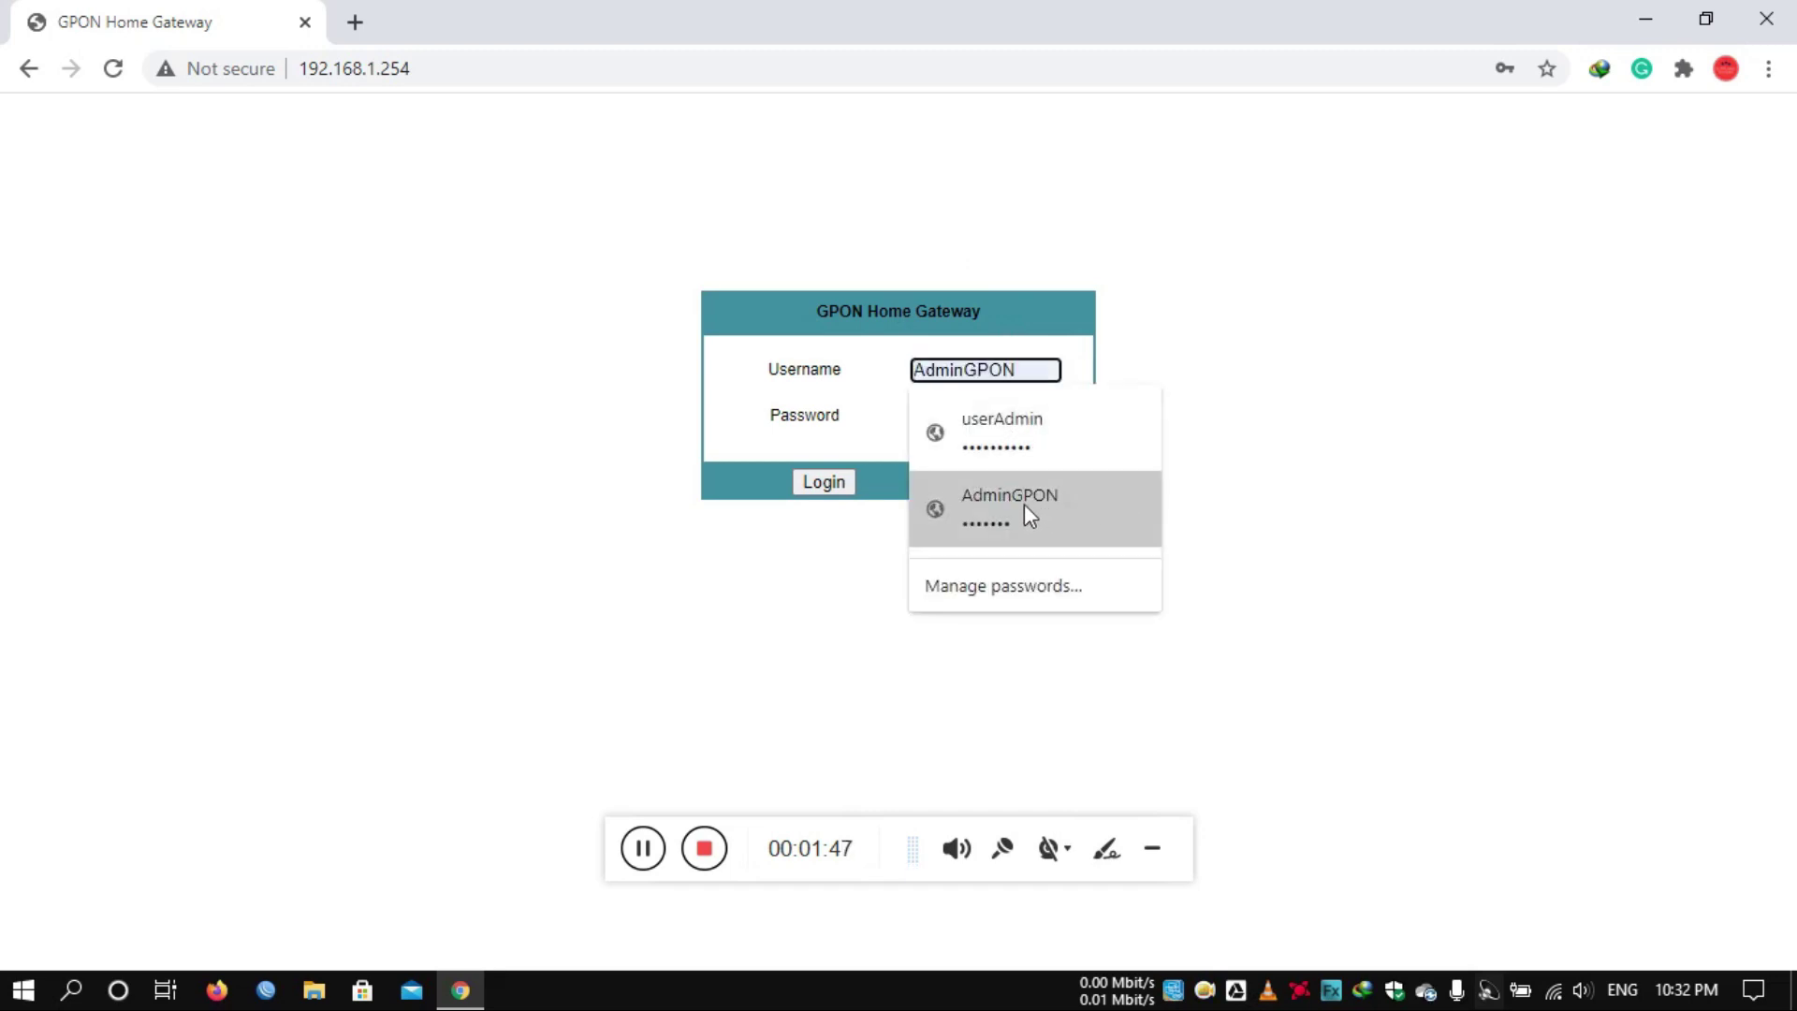
left_click(1014, 433)
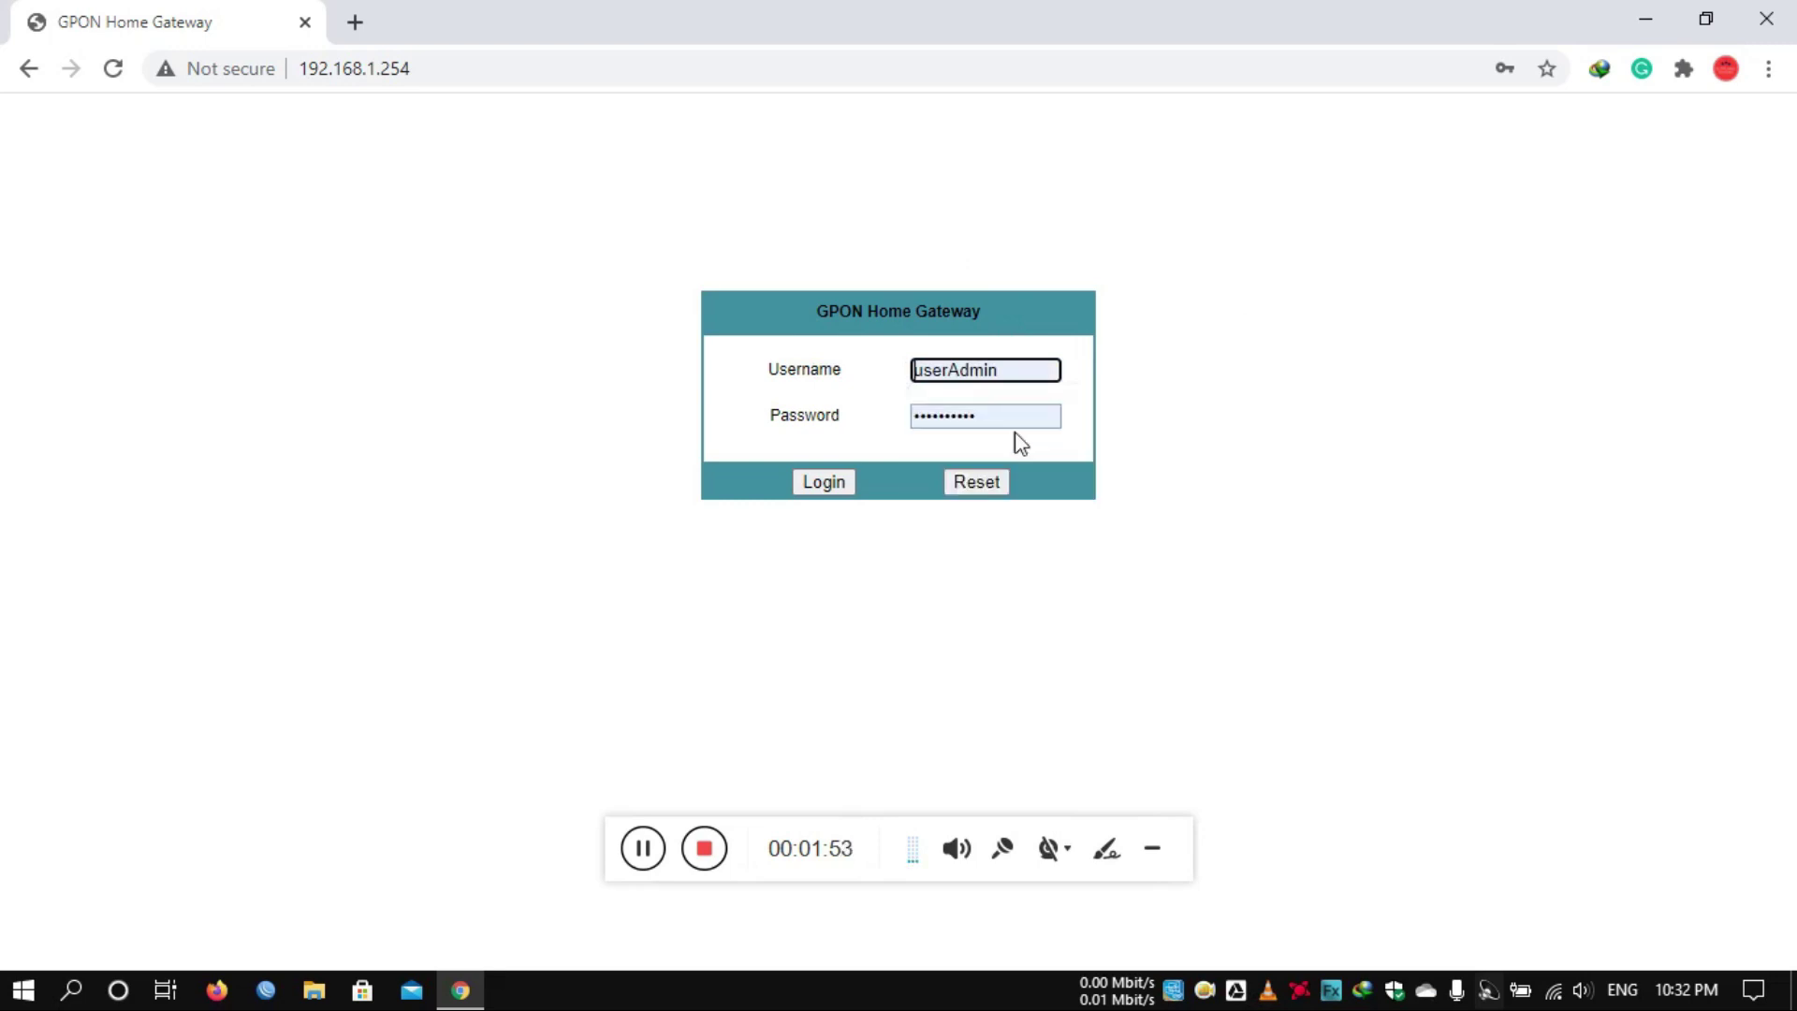
left_click(828, 483)
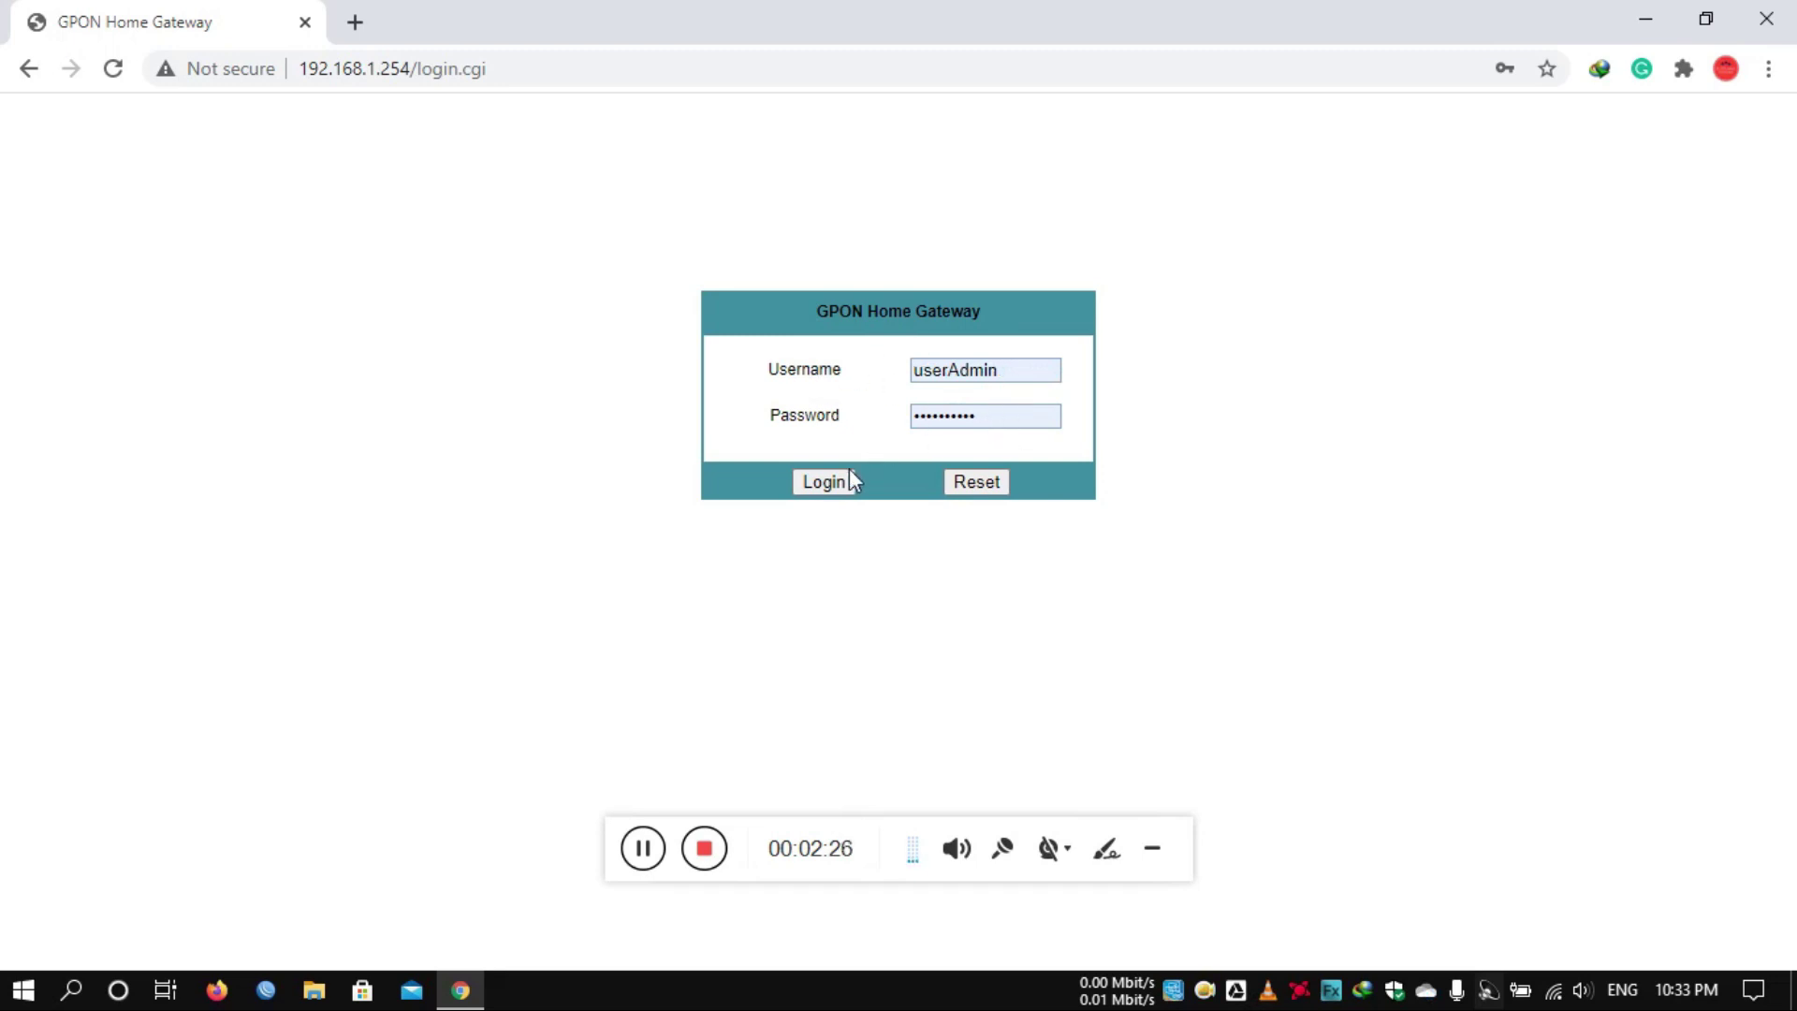
left_click(828, 483)
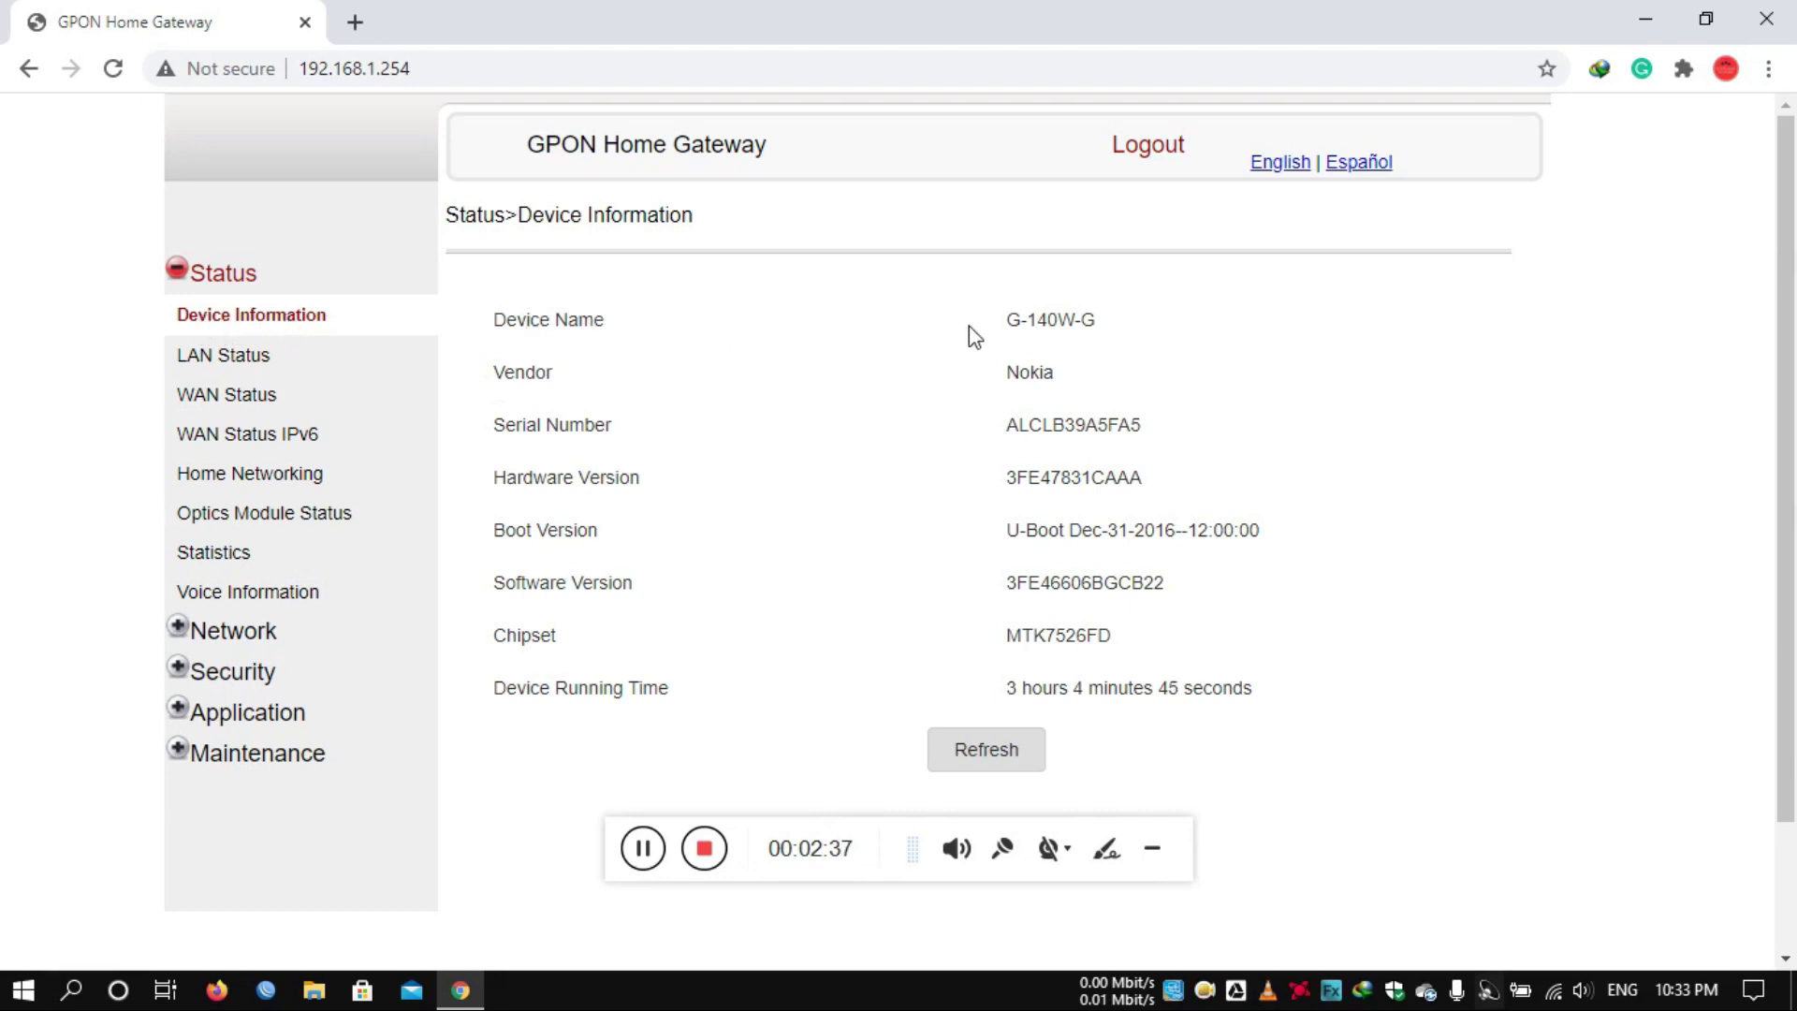
left_click_drag(1002, 319, 1107, 336)
left_click_drag(993, 318, 1099, 328)
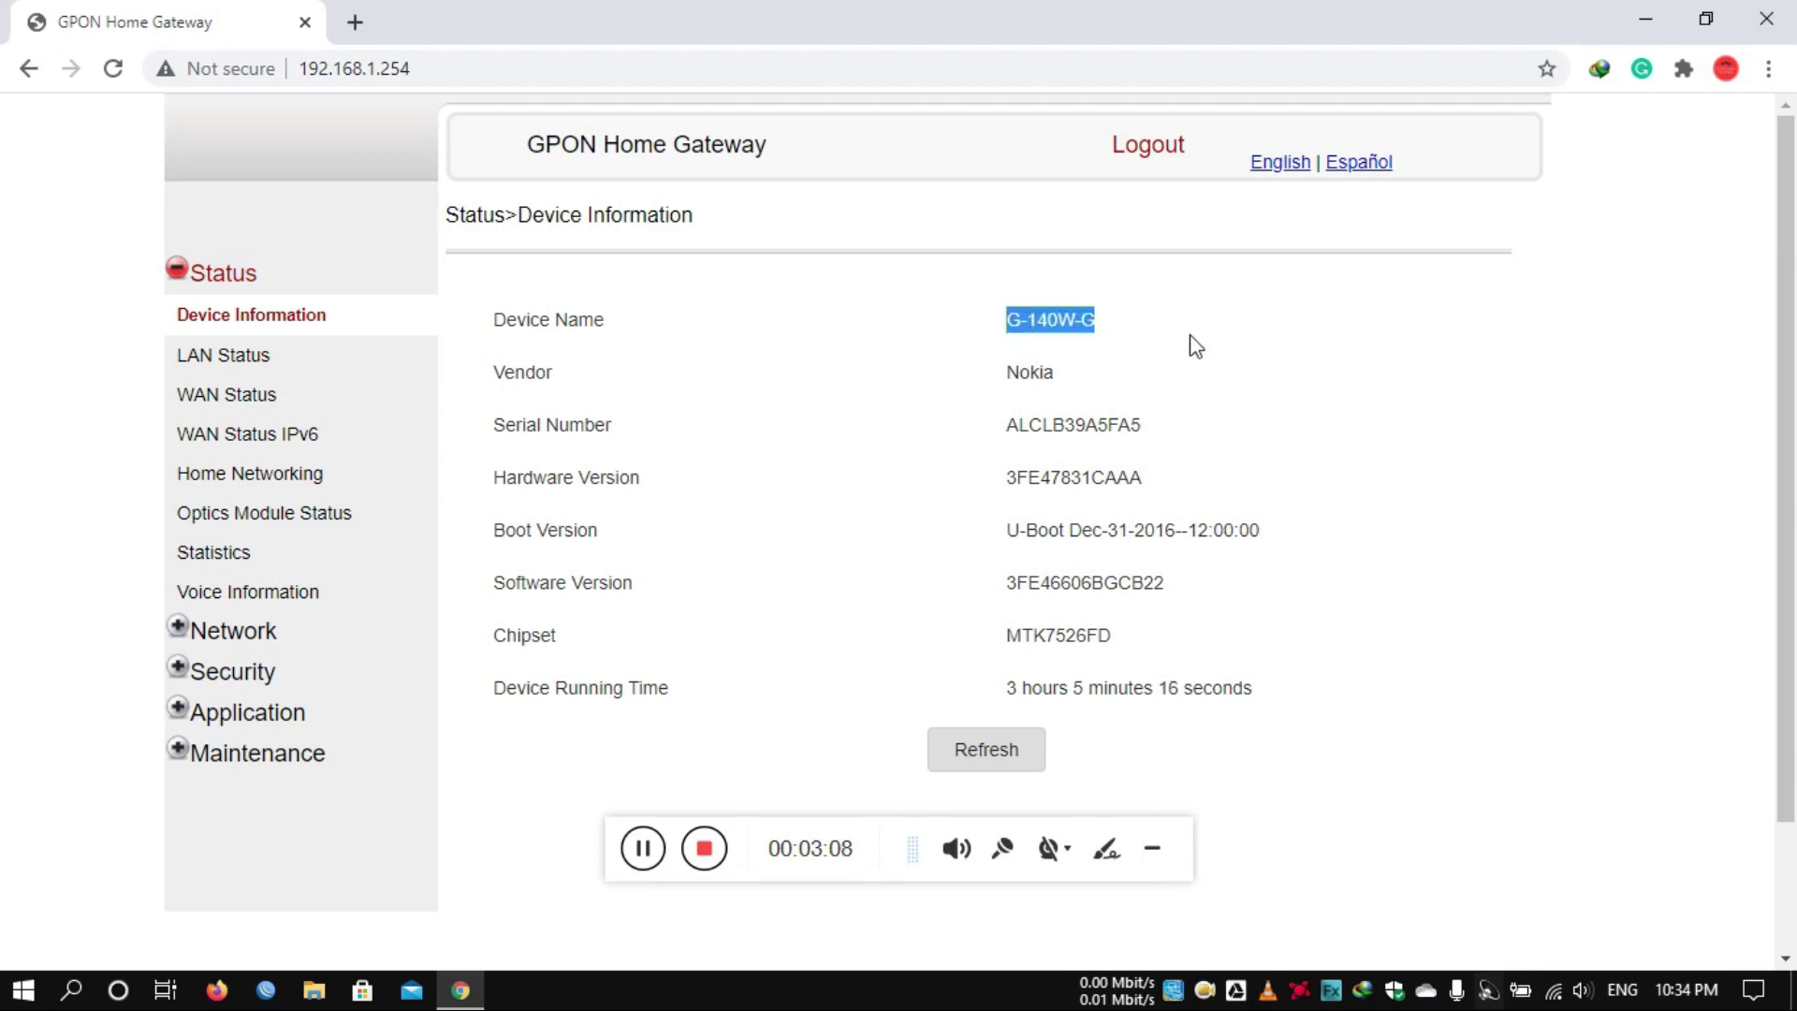
left_click(1087, 364)
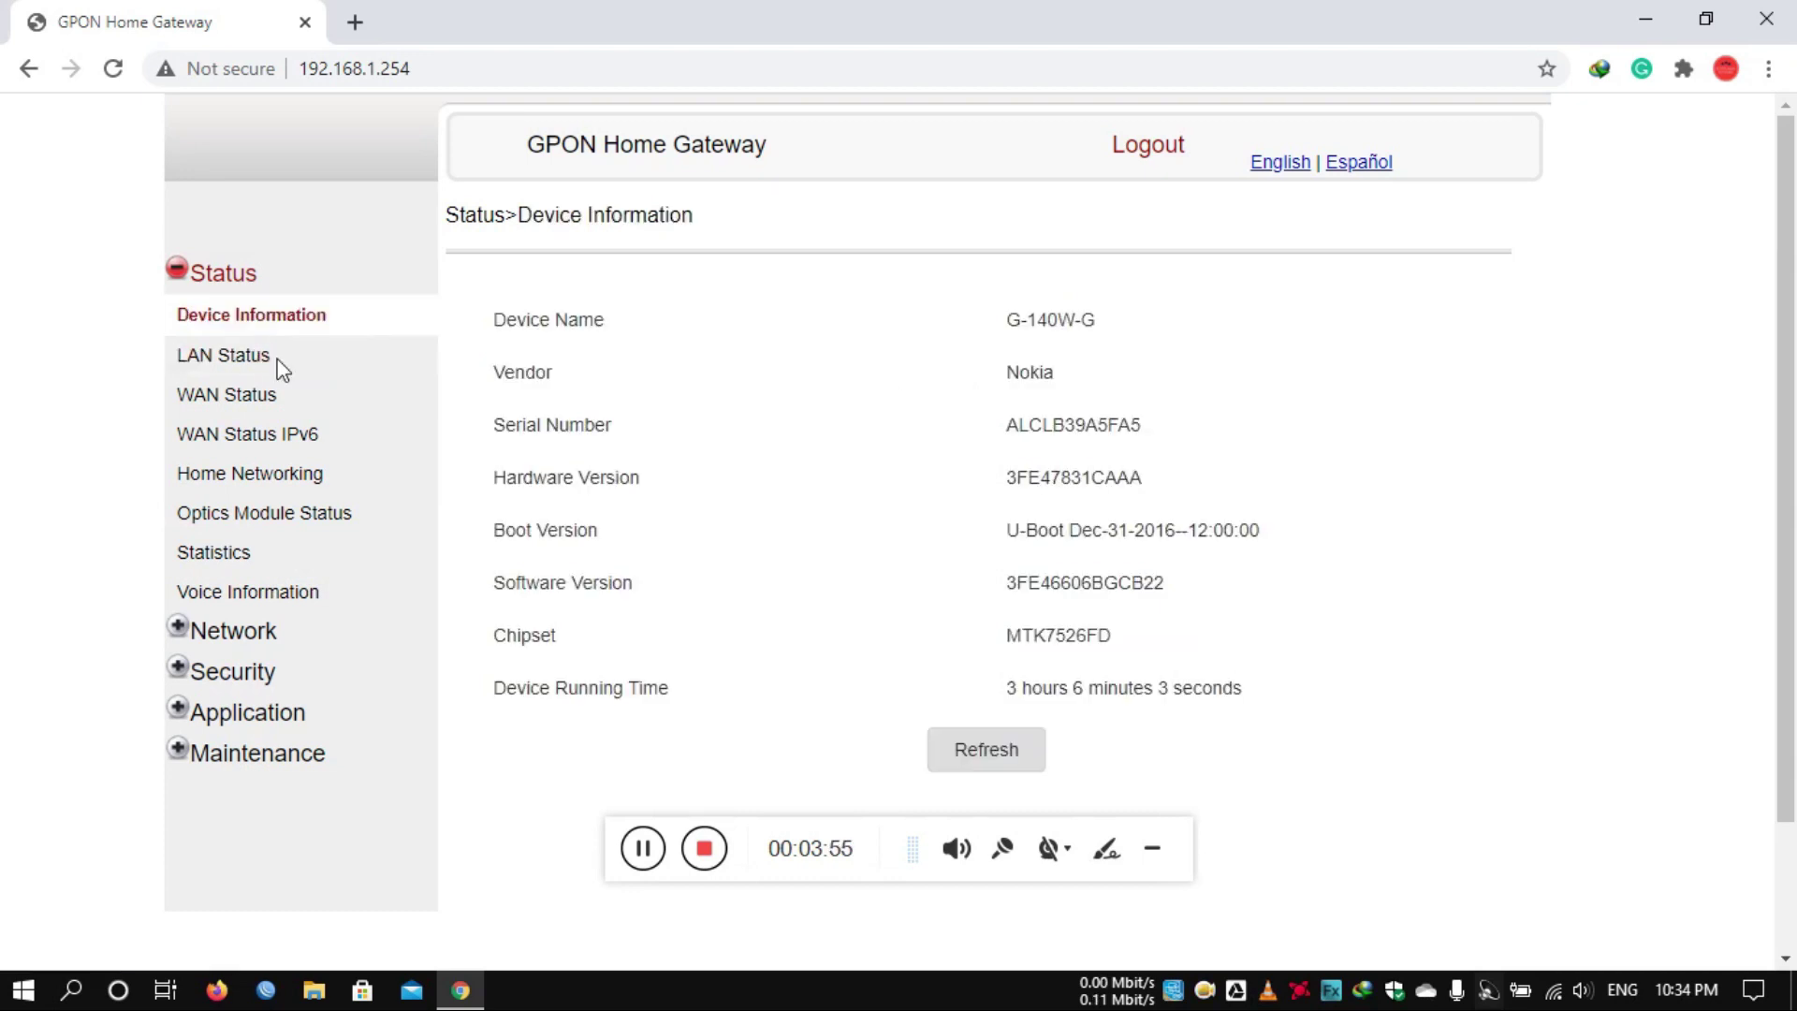
On LAN Status, highlight the wireless values: status on, channel 11, SSID1 Vianet
left_click(251, 360)
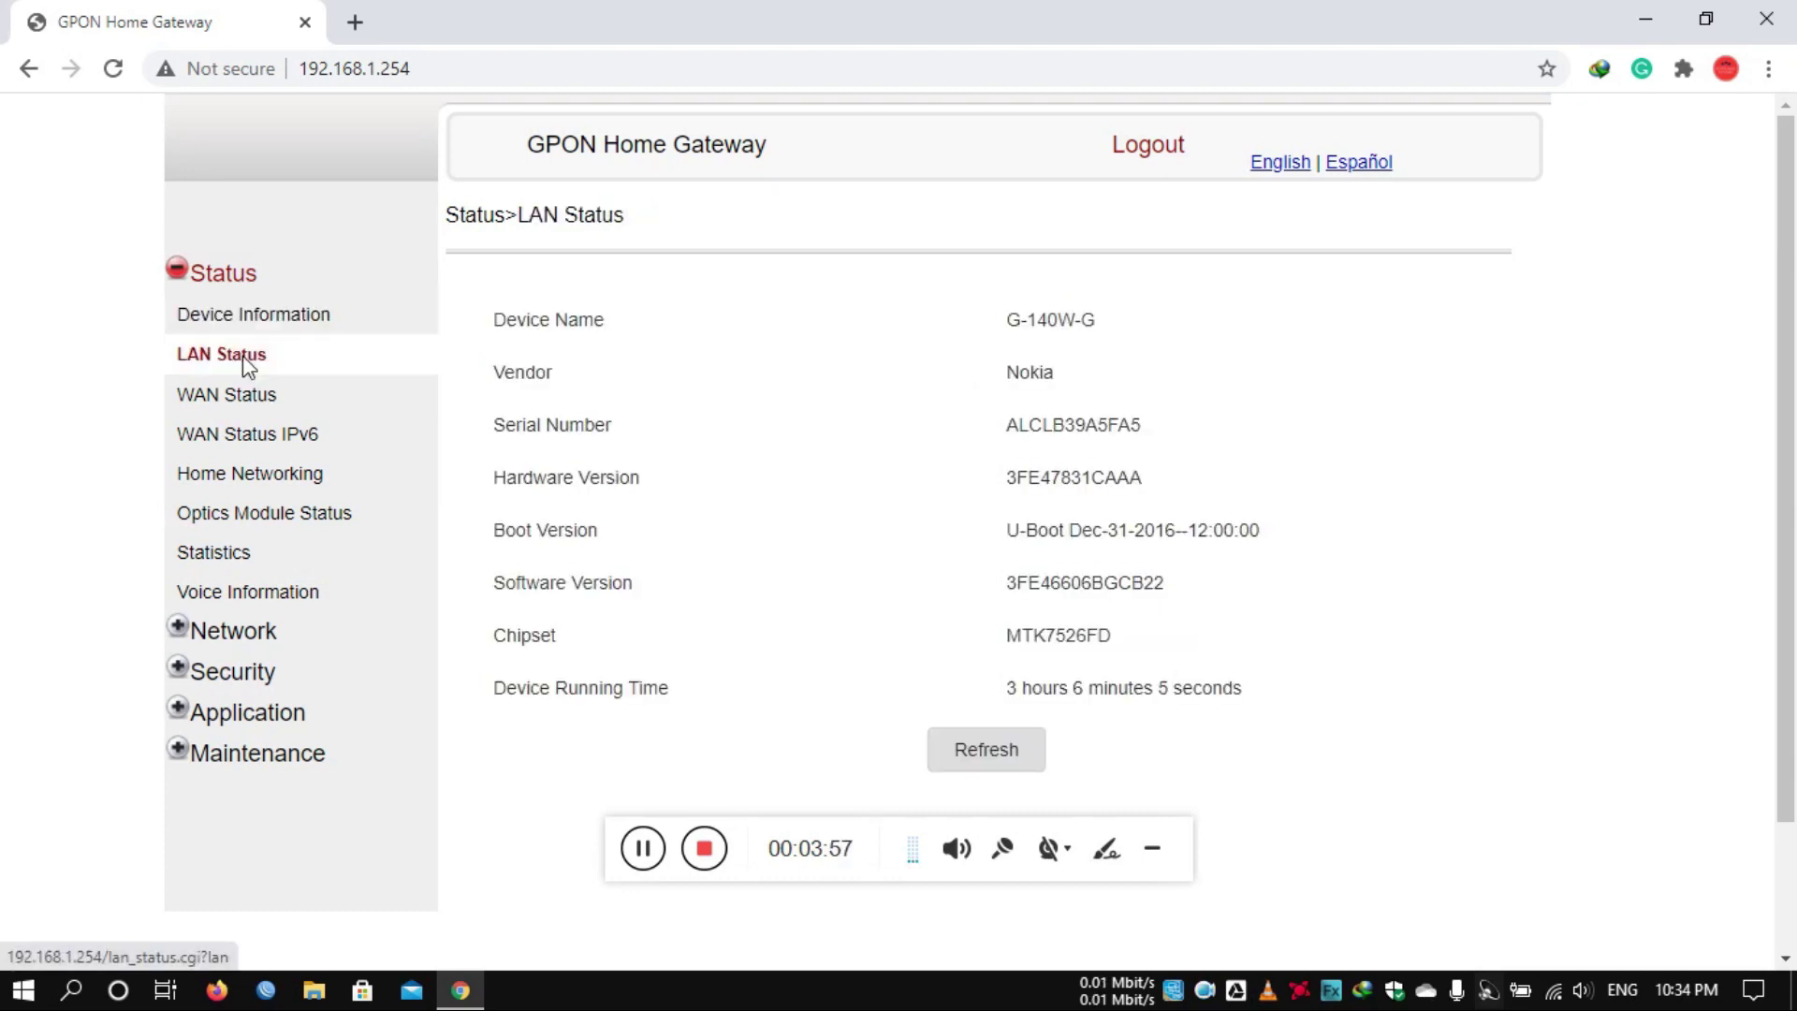
left_click_drag(532, 318, 858, 317)
left_click(896, 321)
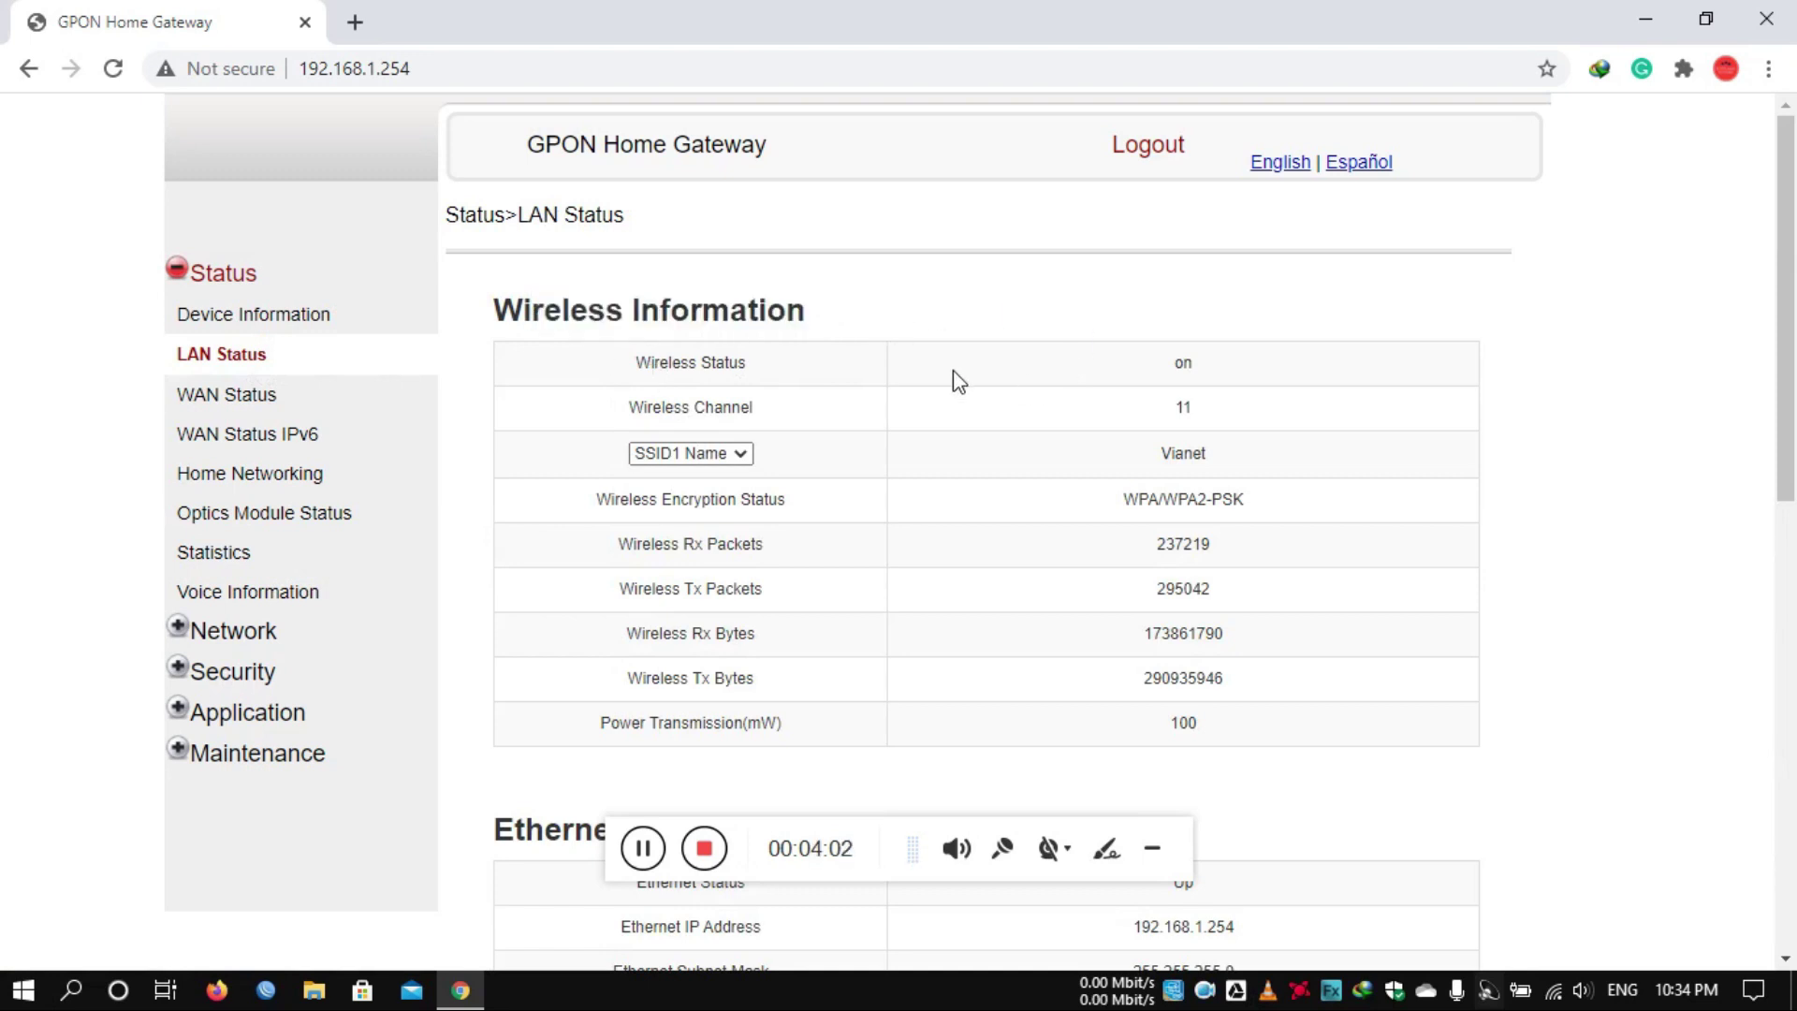
double_click(1185, 366)
double_click(1181, 409)
double_click(1238, 460)
left_click(1311, 465)
Scroll to the Ethernet Information section and the LAN1–LAN4 port columns
scroll(1355, 609, "down", 7)
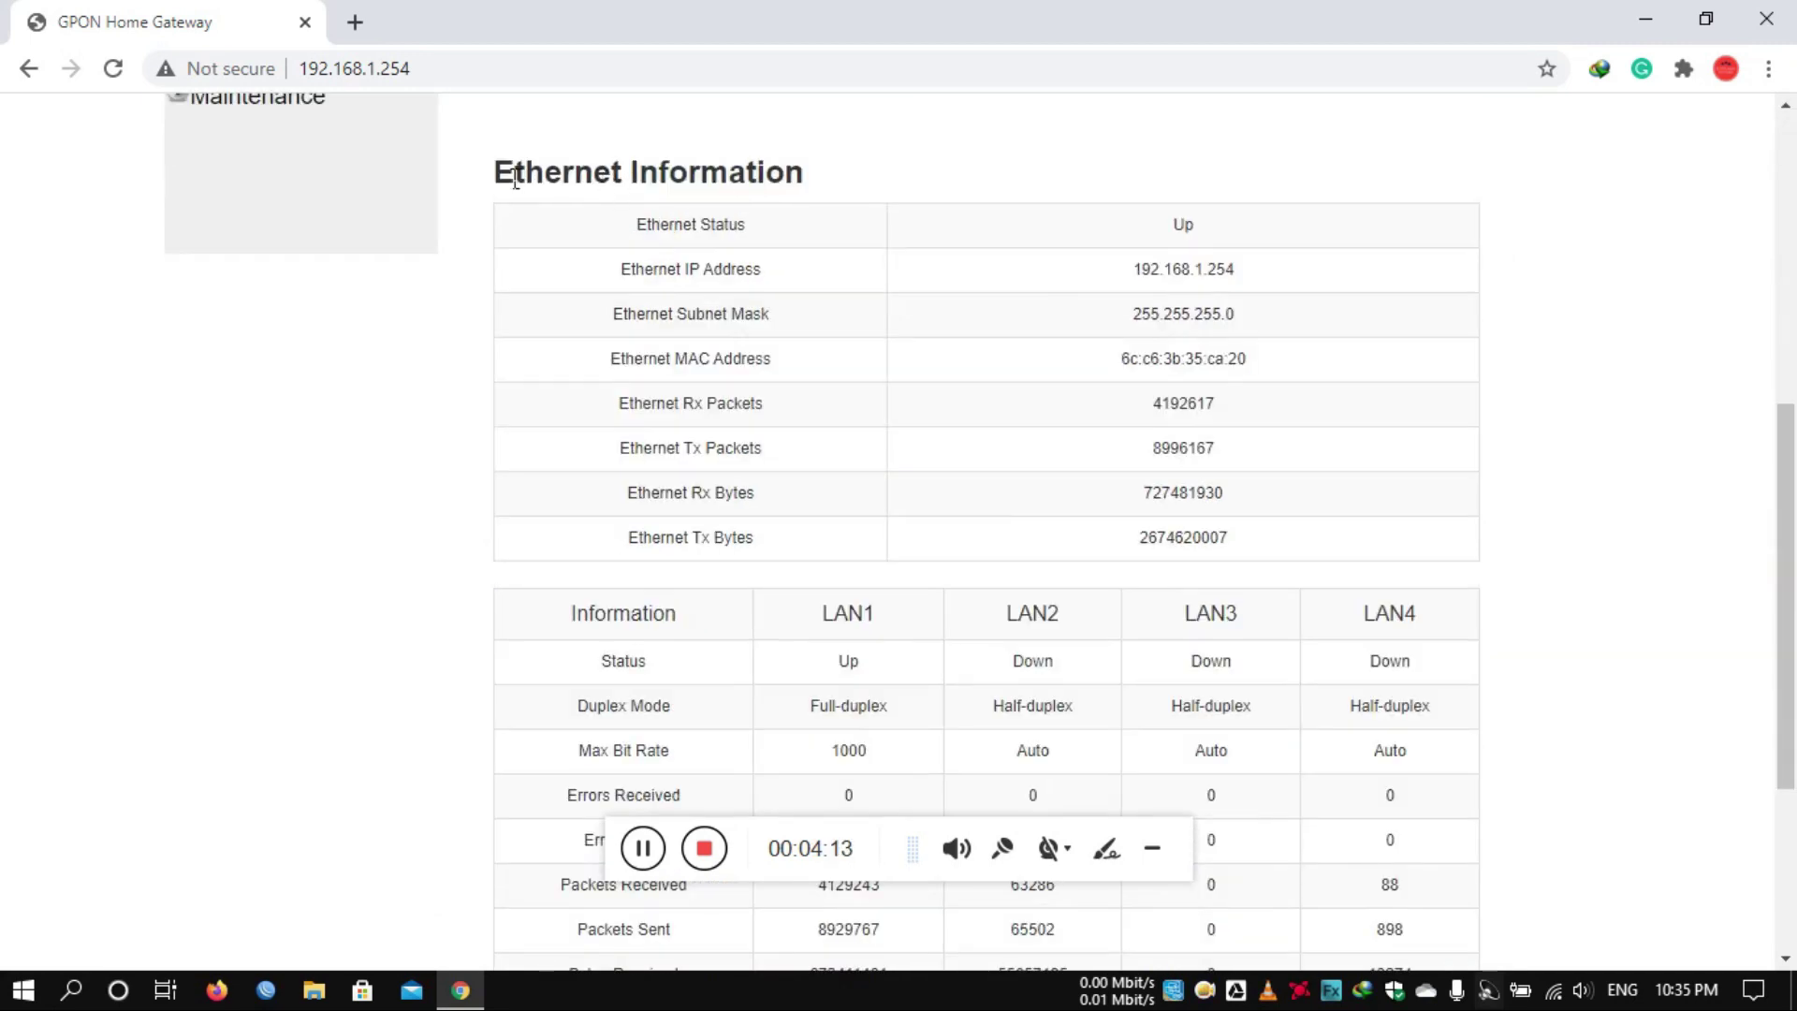
double_click(517, 181)
left_click_drag(517, 181, 969, 167)
left_click(968, 166)
scroll(1035, 459, "down", 4)
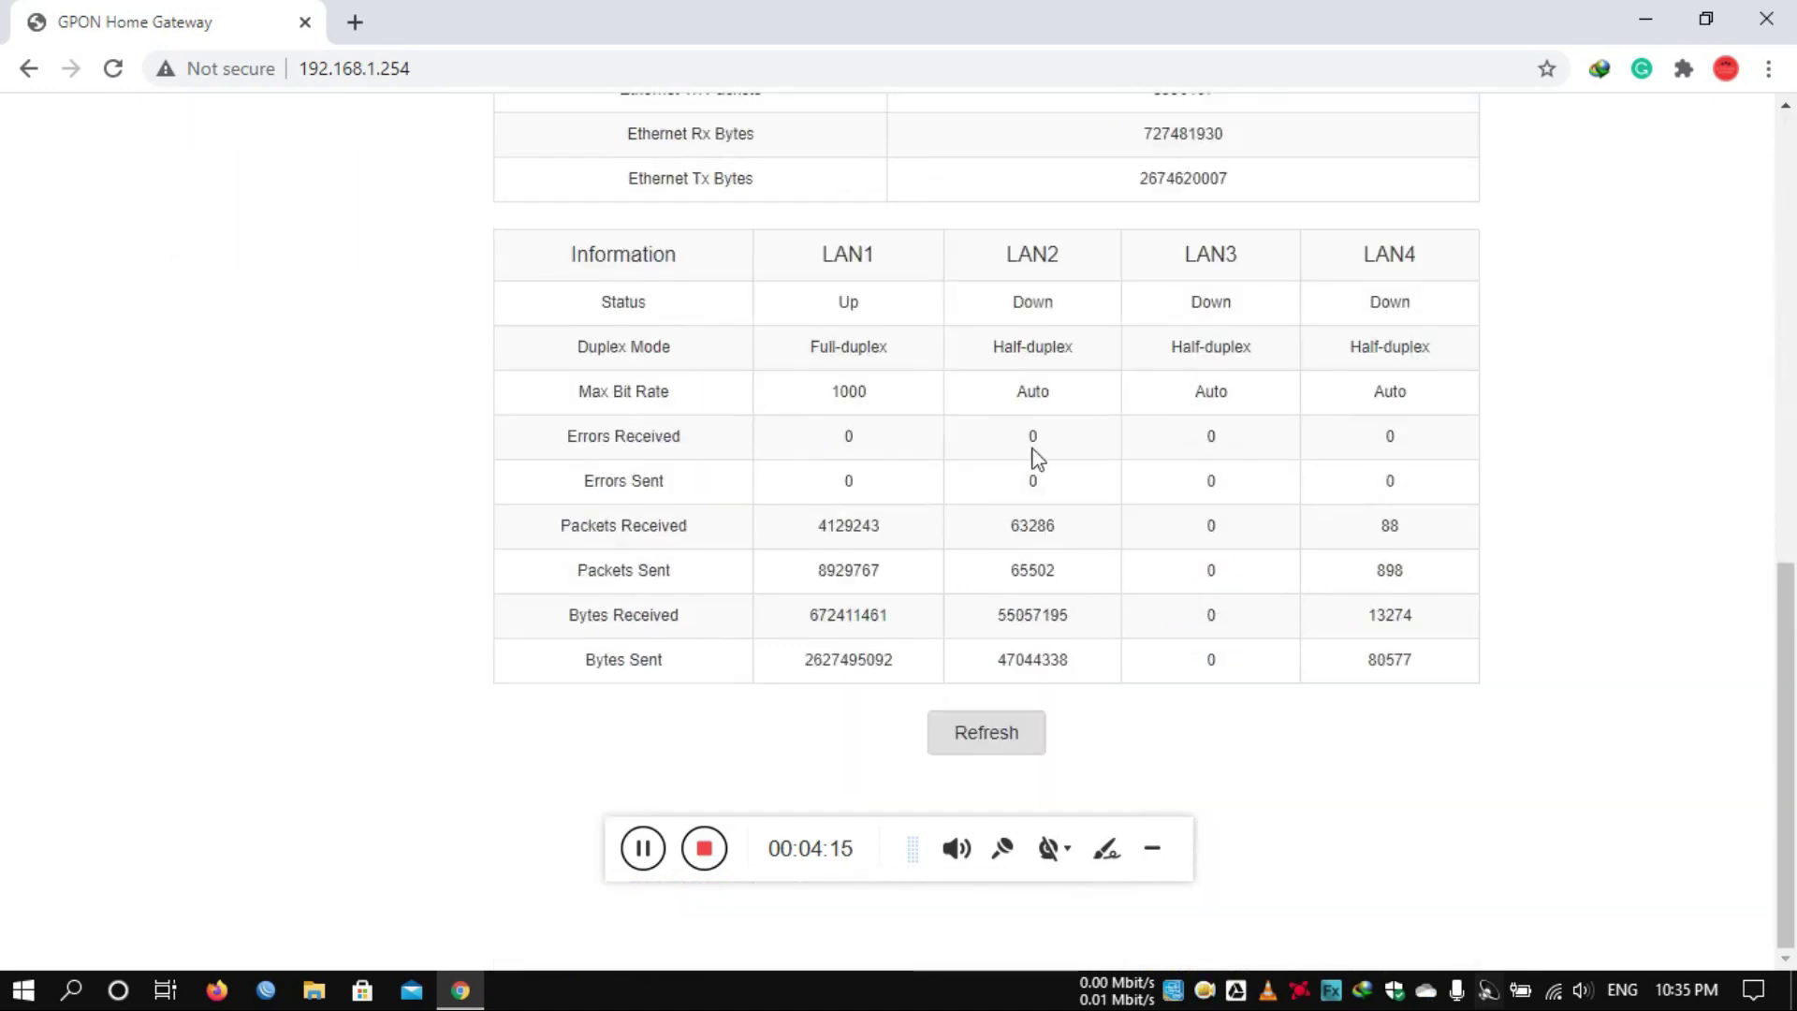
left_click_drag(818, 264, 1188, 258)
left_click_drag(1373, 258, 1437, 264)
left_click(1429, 377)
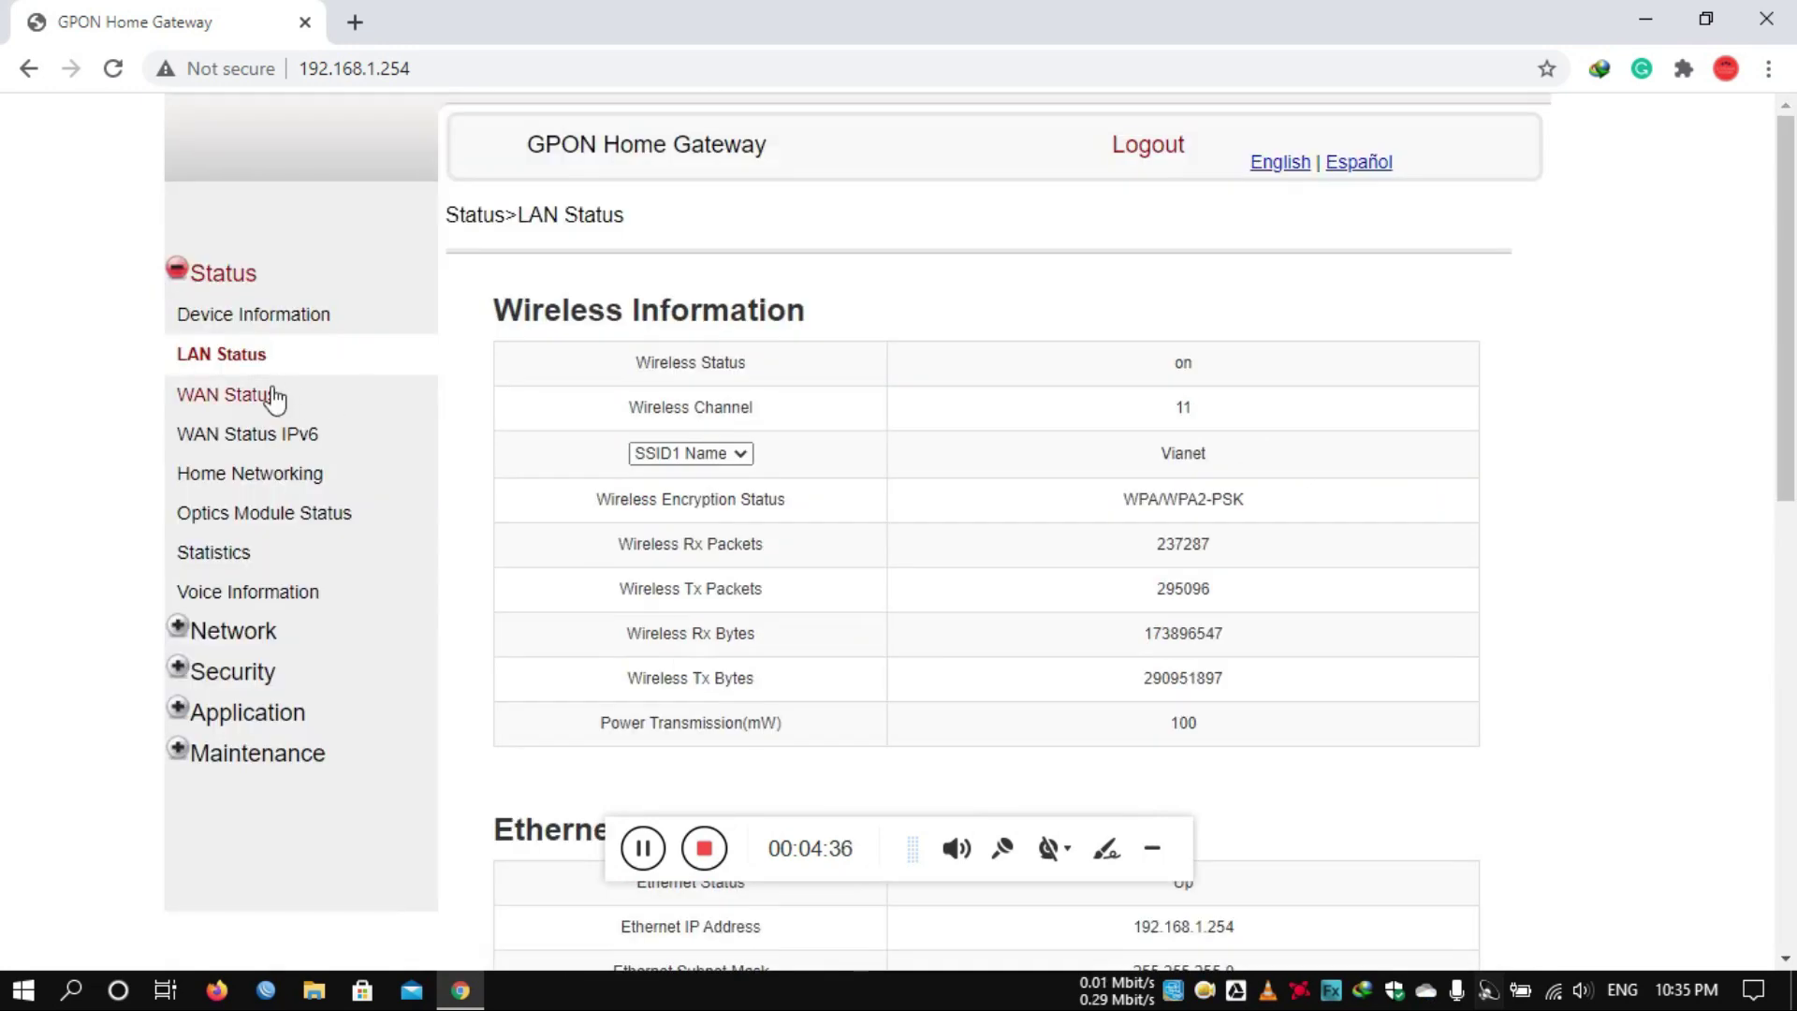
Show WAN Status for 4_INTERNET_R_VID_462 and highlight its gateway and DNS values
left_click(234, 396)
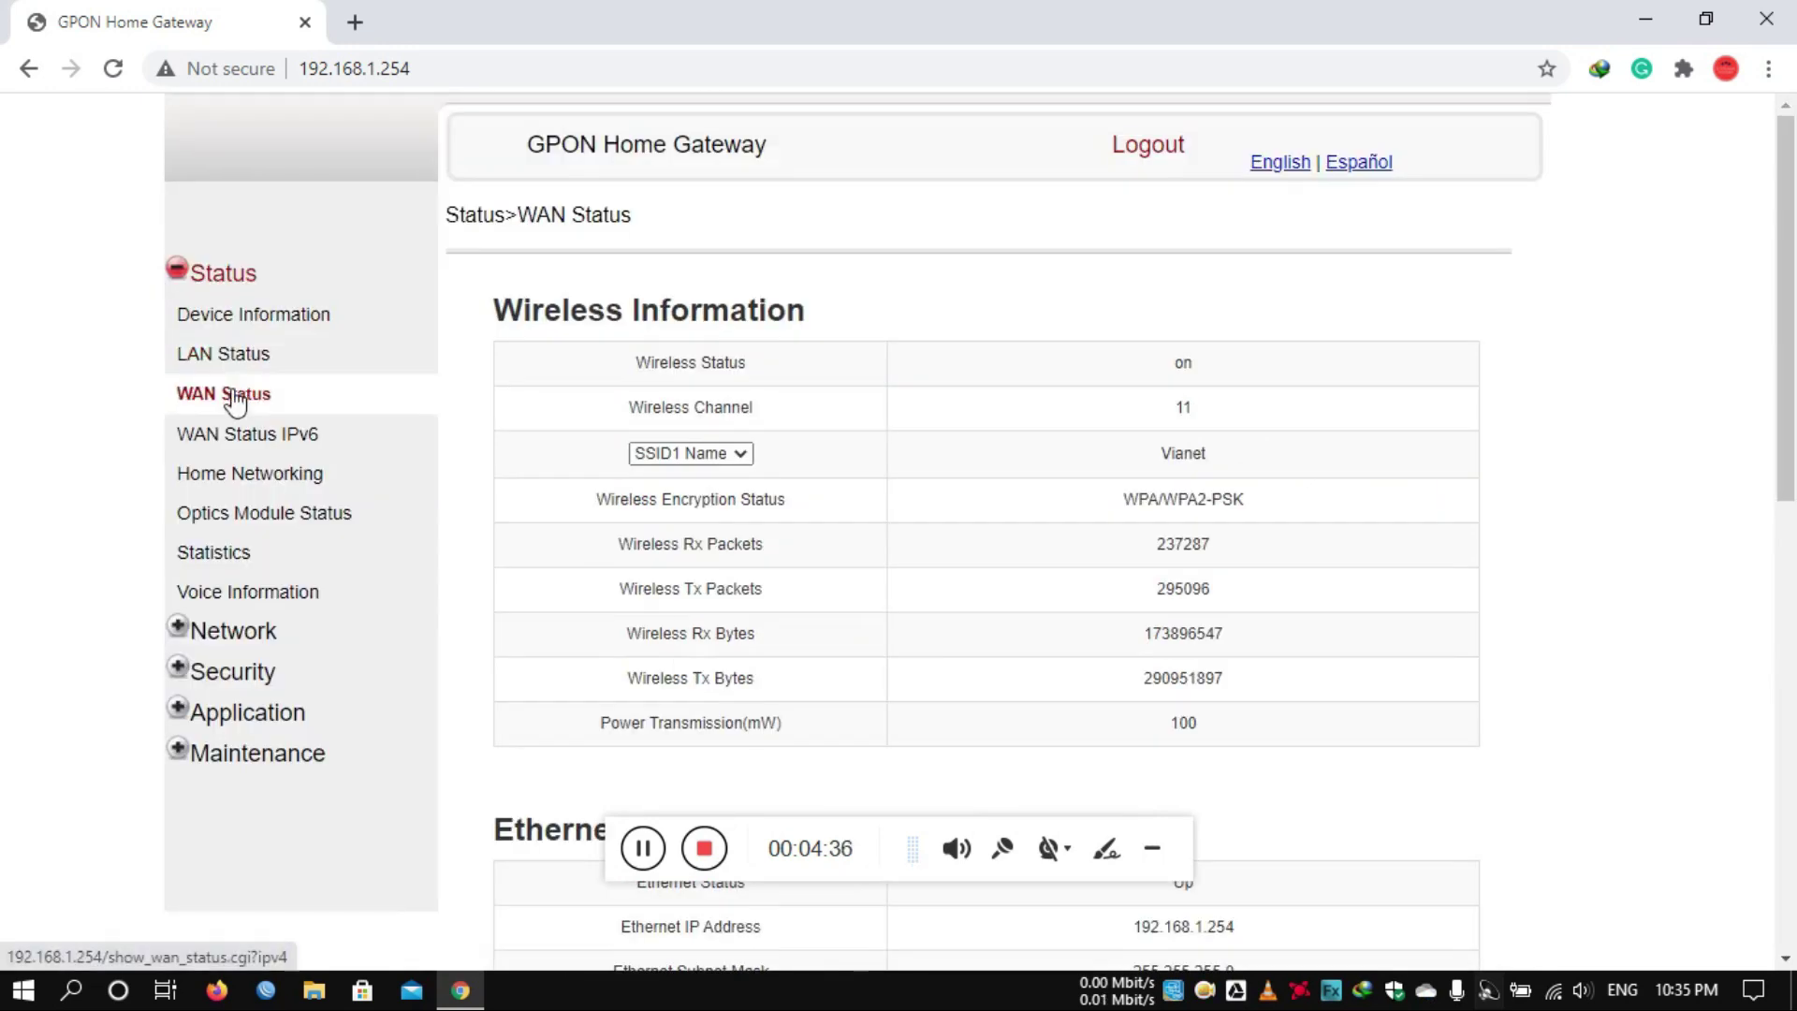
left_click(1023, 310)
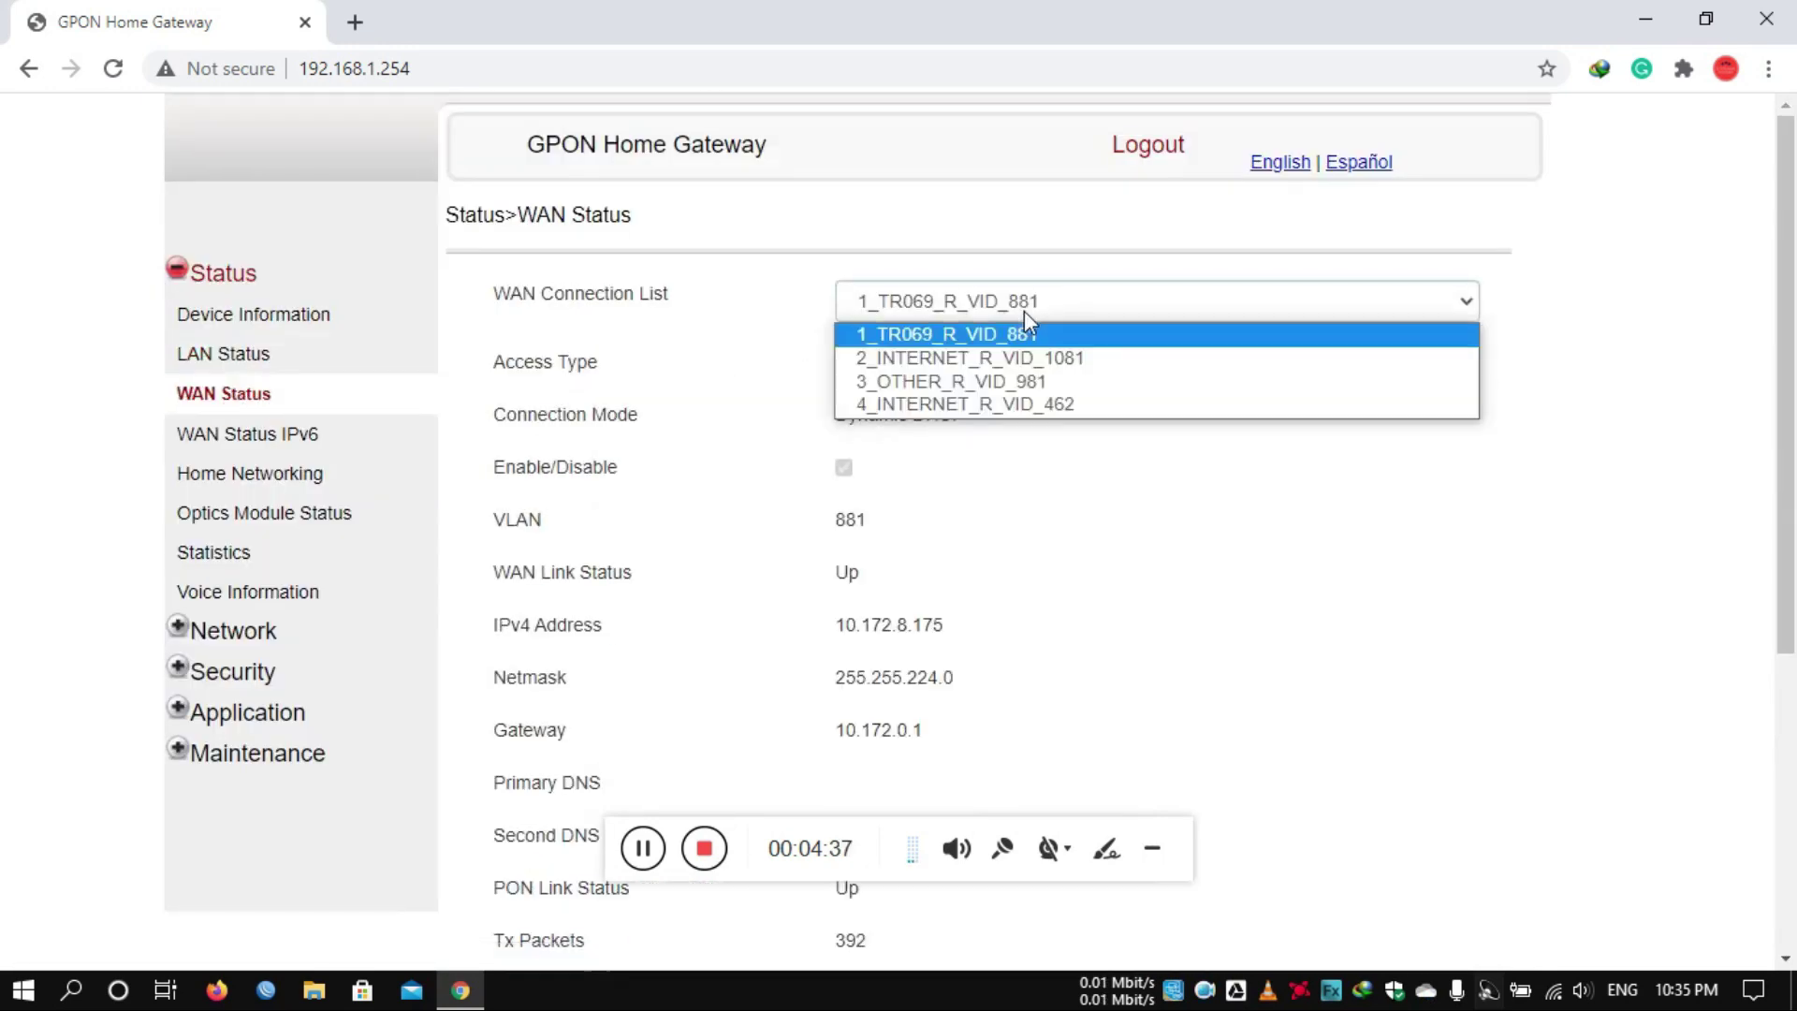
left_click(1039, 404)
scroll(984, 457, "down", 3)
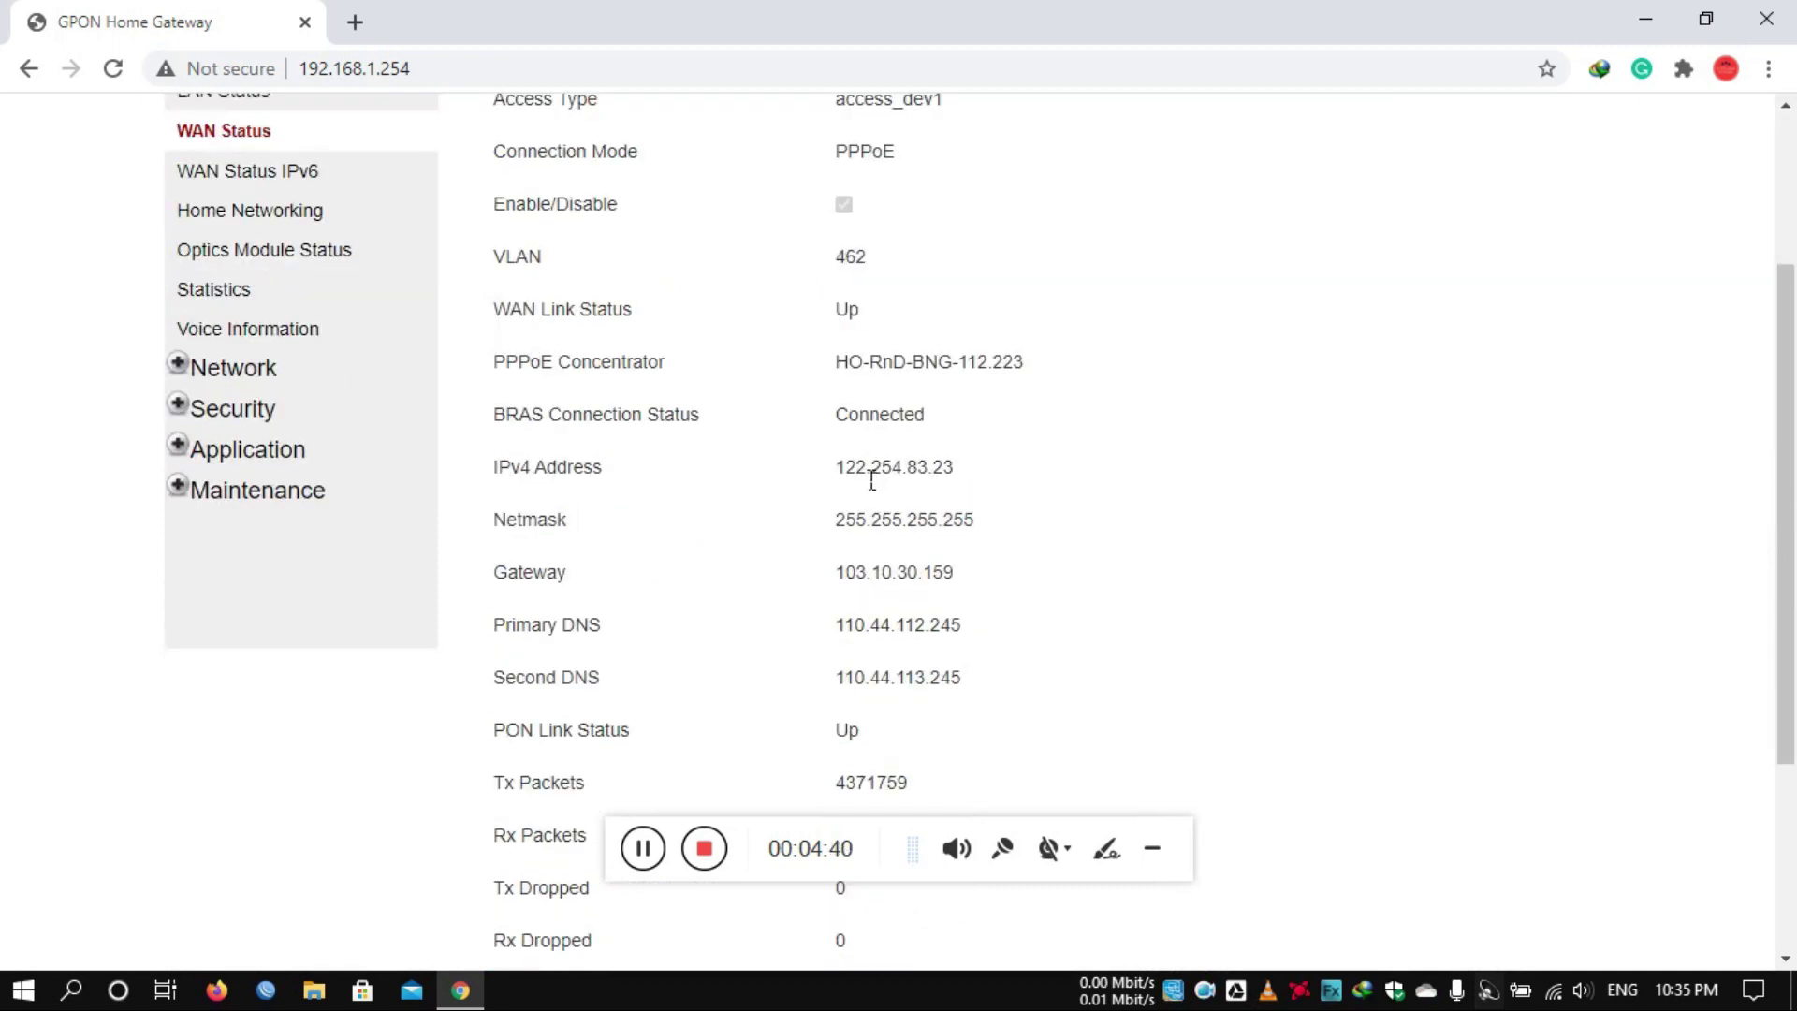
left_click_drag(840, 552, 926, 688)
left_click(1058, 694)
scroll(807, 561, "up", 3)
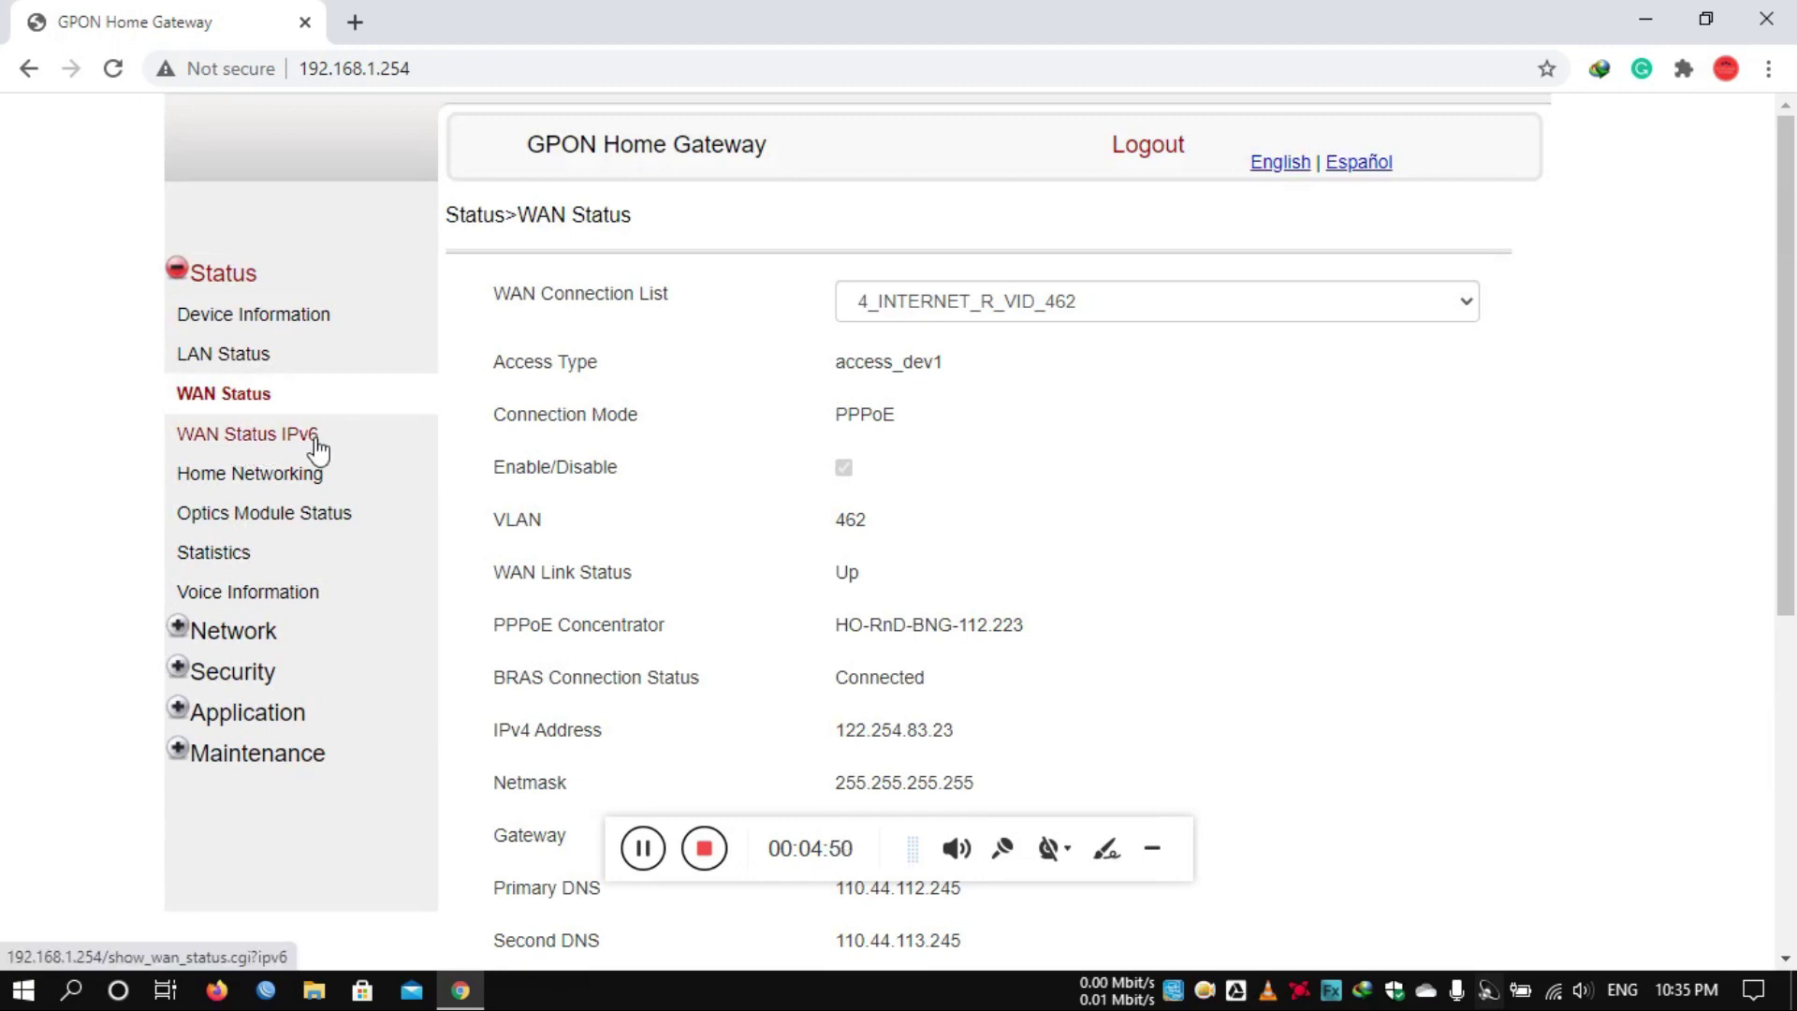
On Home Networking, highlight the Local Interface Ethernet entry and Wireless Settings (2.4GHz) heading
left_click(247, 475)
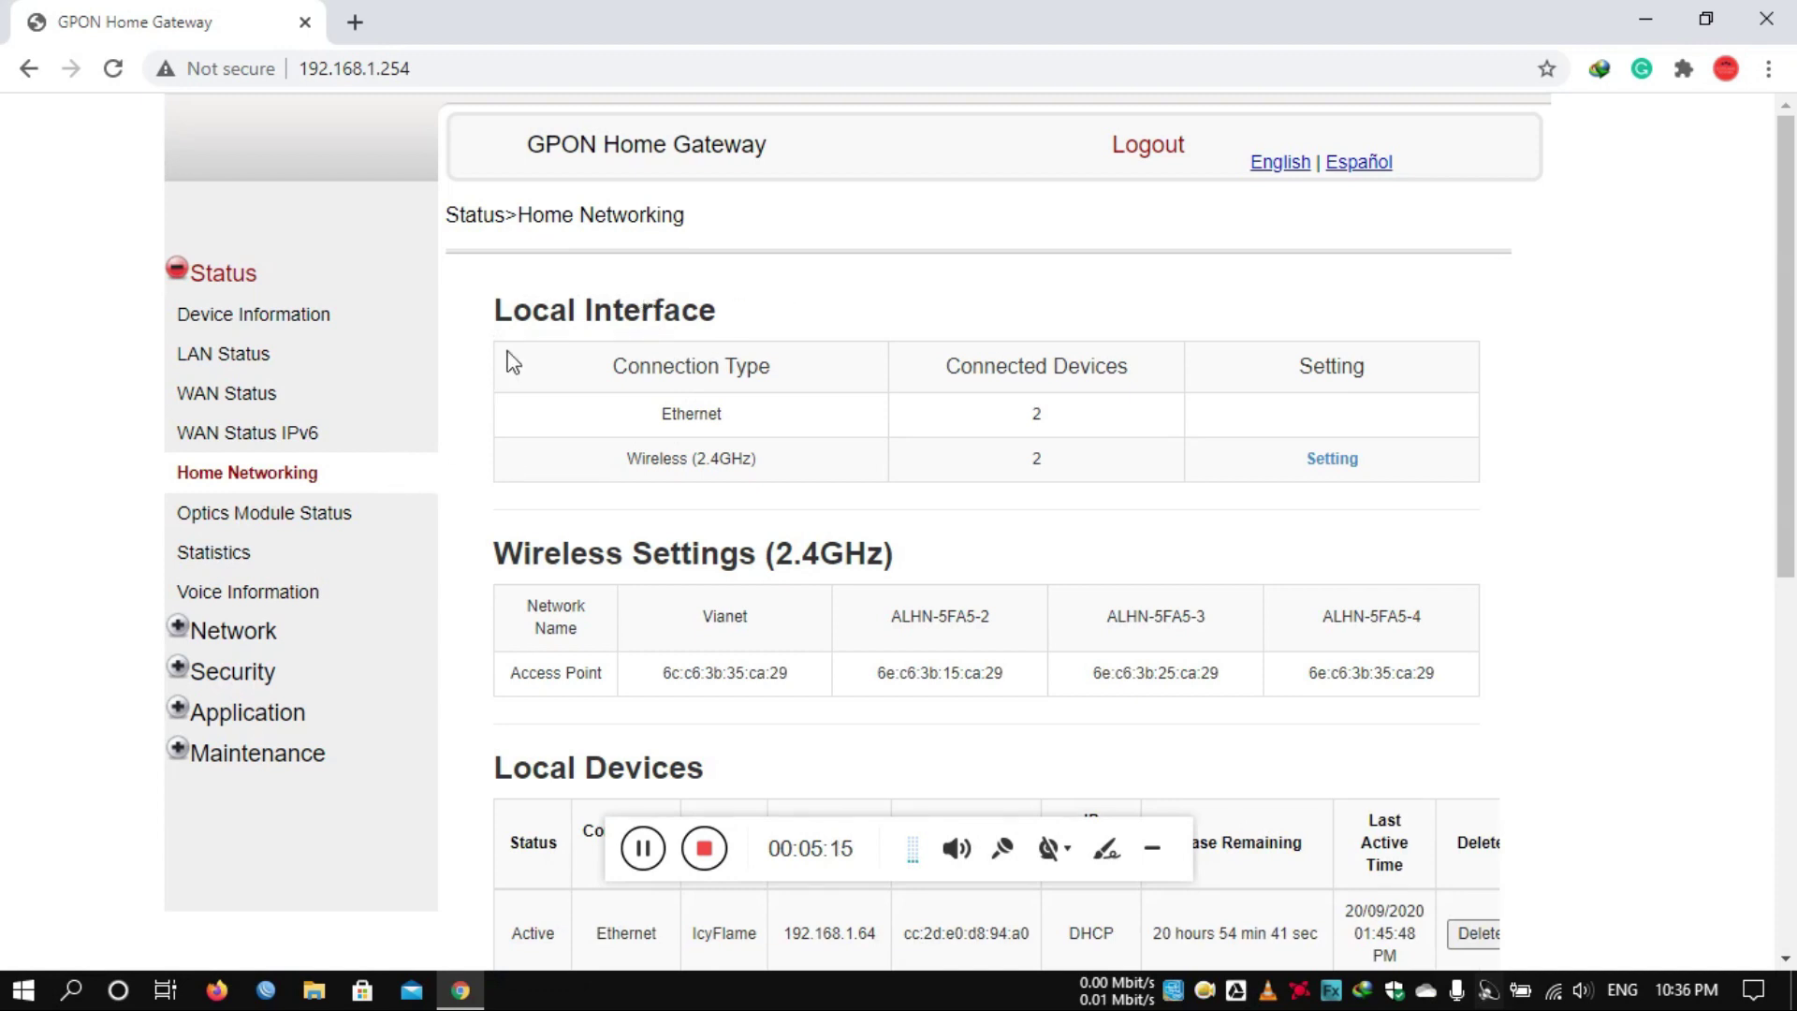
left_click_drag(488, 312, 817, 309)
left_click(818, 309)
left_click_drag(672, 416, 950, 421)
left_click(1049, 425)
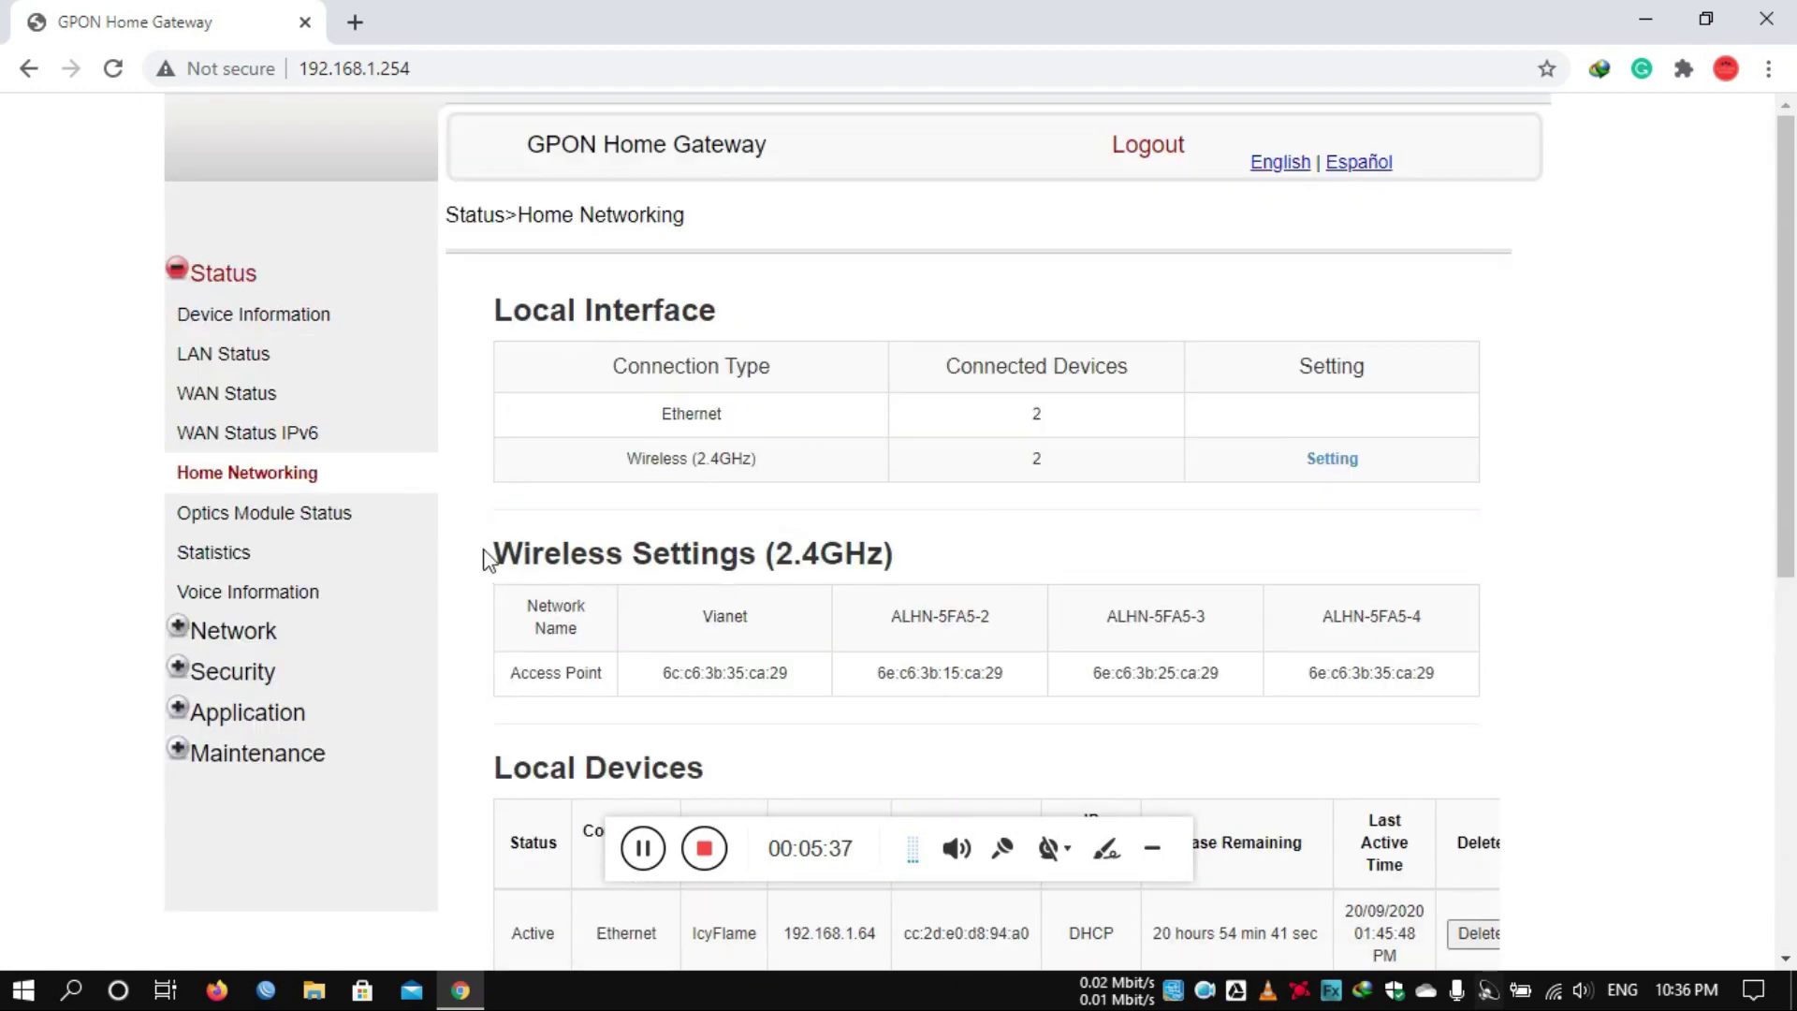
left_click_drag(488, 559, 915, 560)
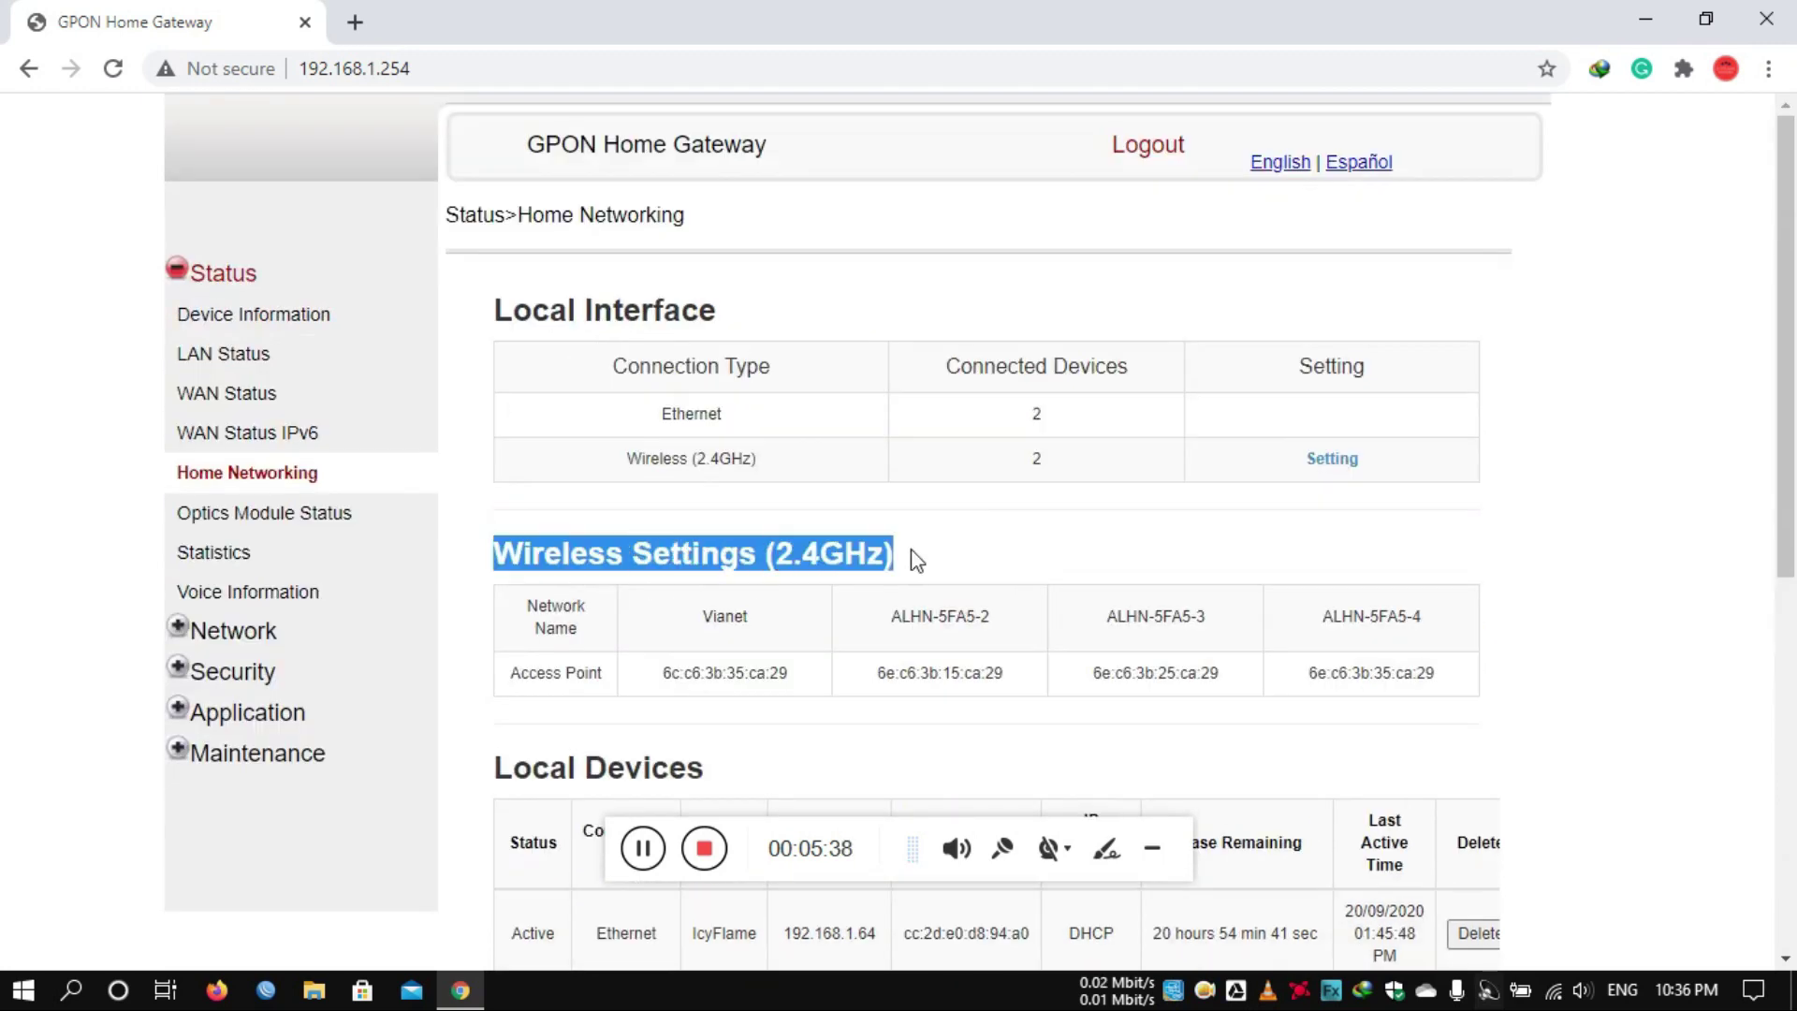
left_click(751, 604)
Inspect the Vianet and ALHN-5FA5-2 networks and their access point MAC addresses
scroll(726, 614, "down", 1)
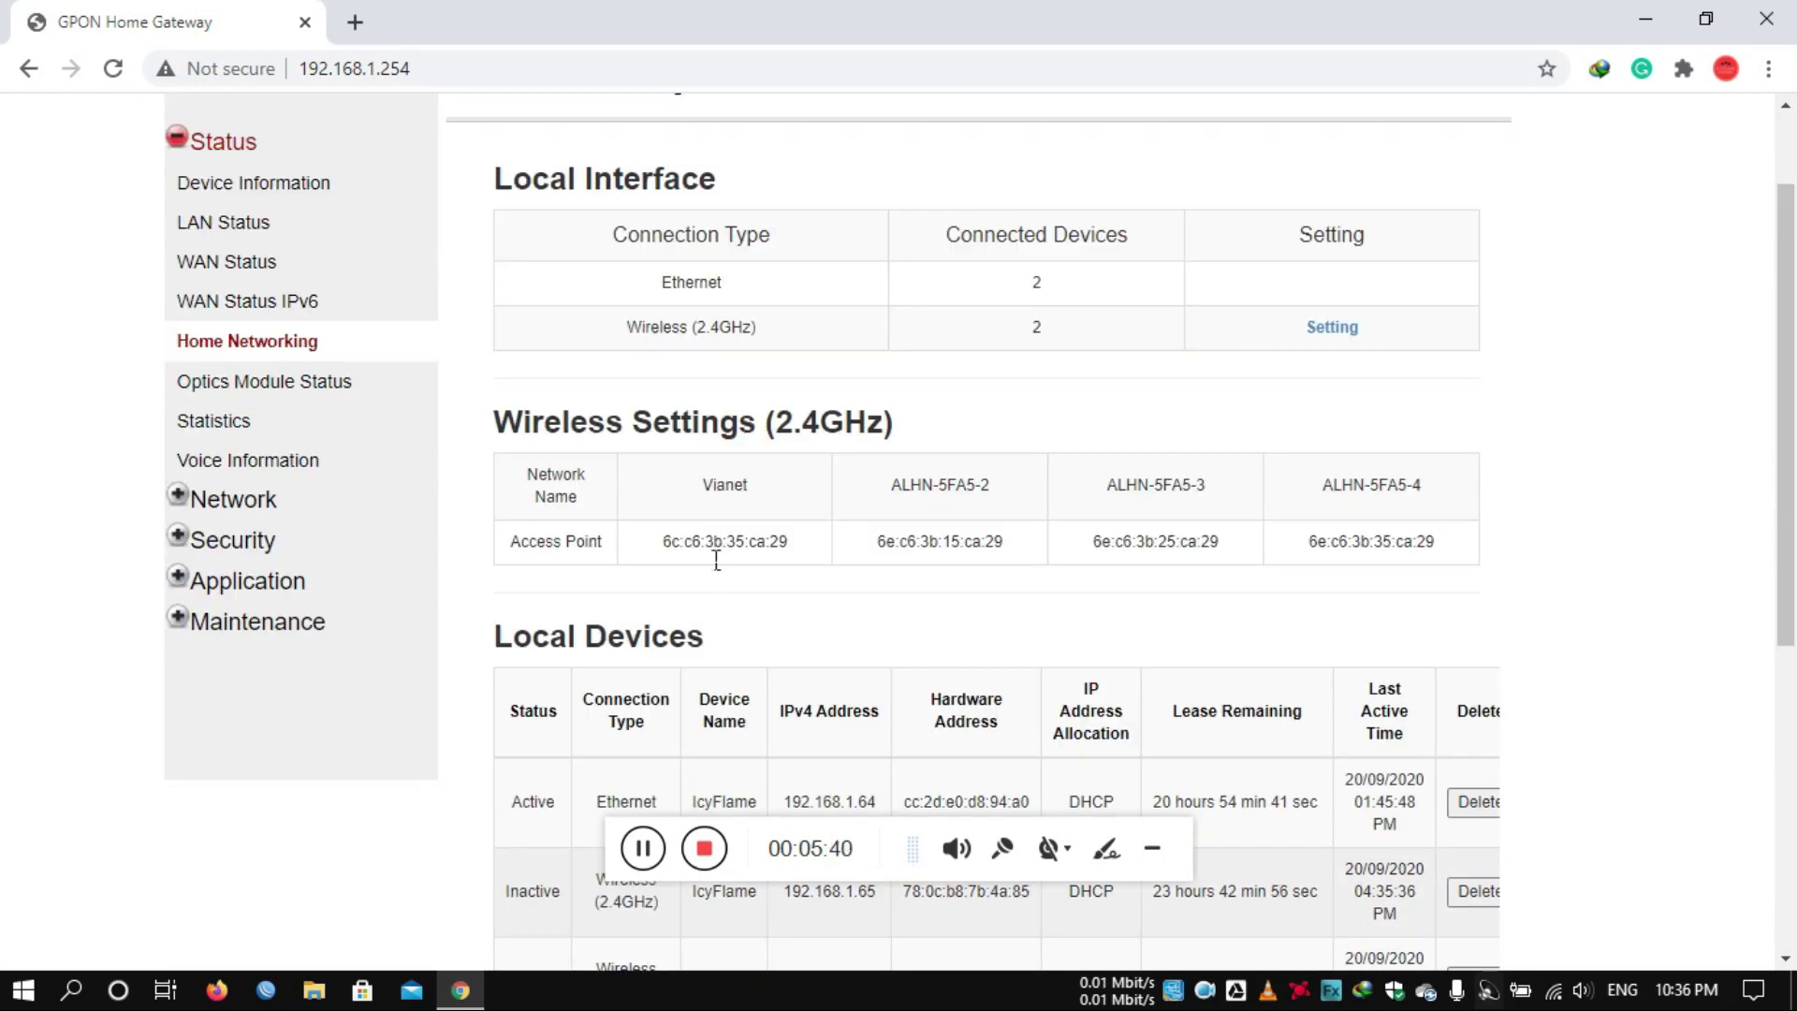
left_click_drag(661, 546, 803, 541)
left_click(748, 587)
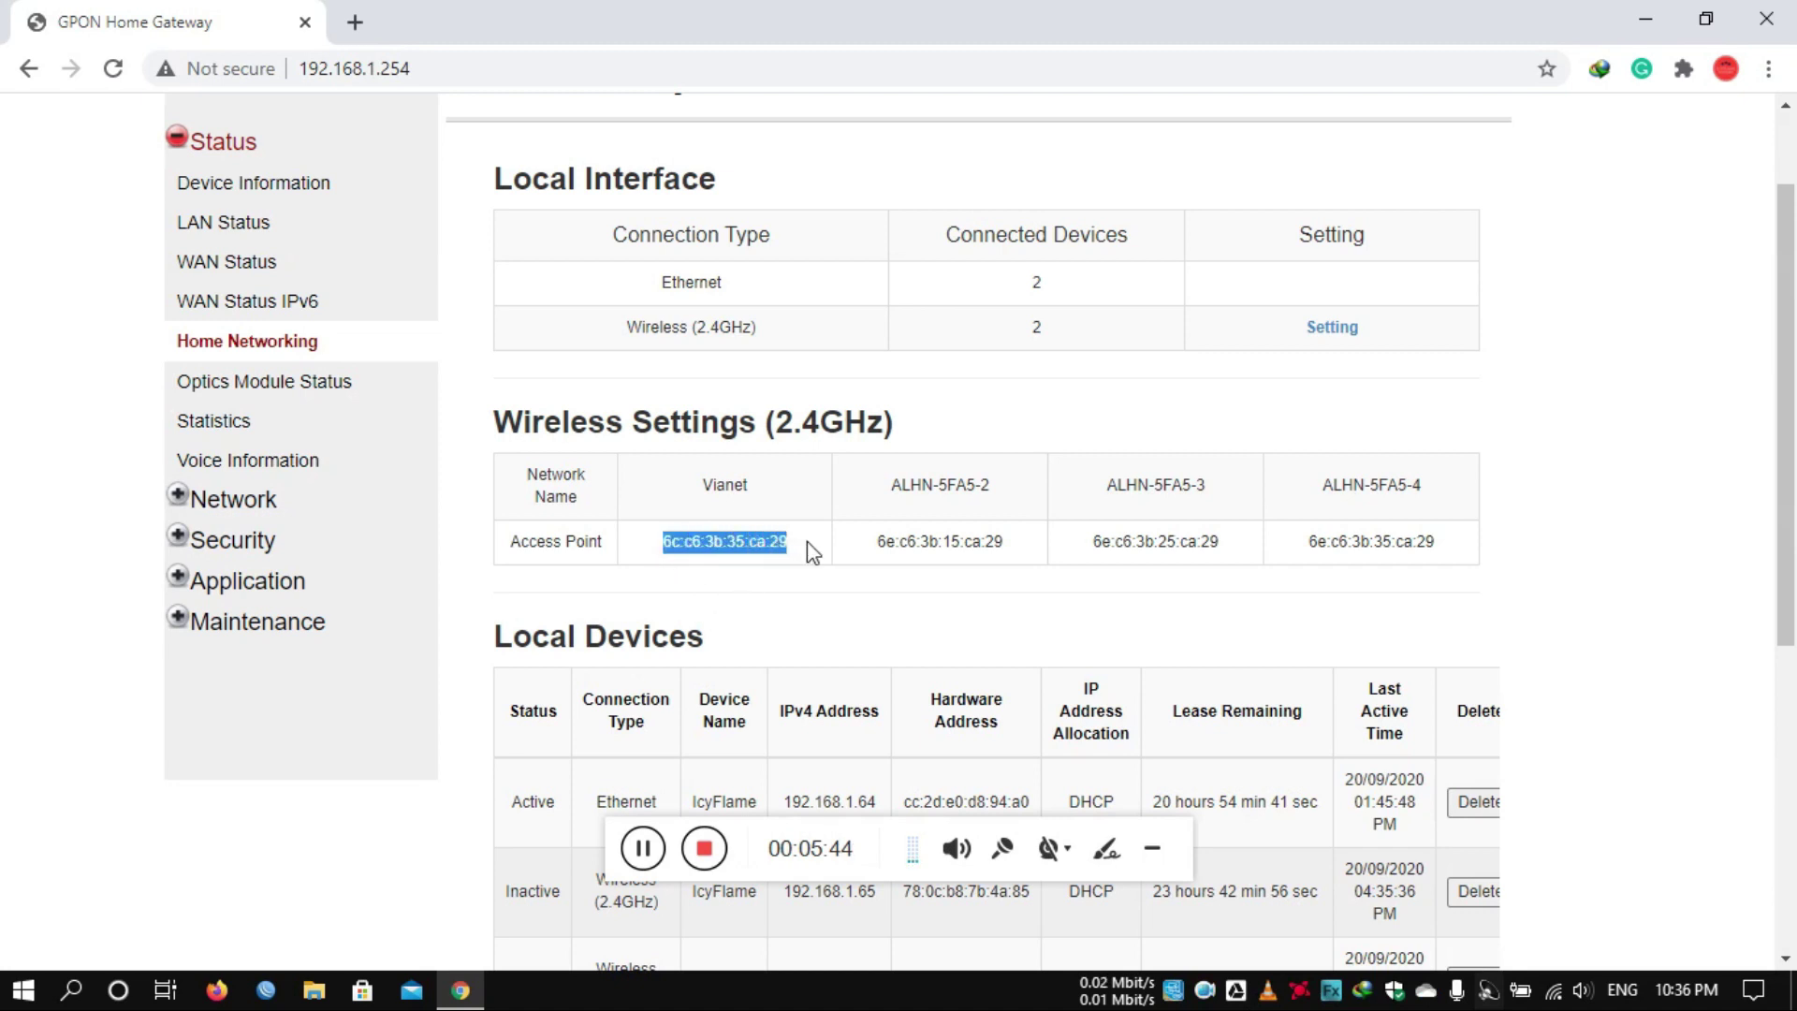
left_click(711, 496)
double_click(713, 486)
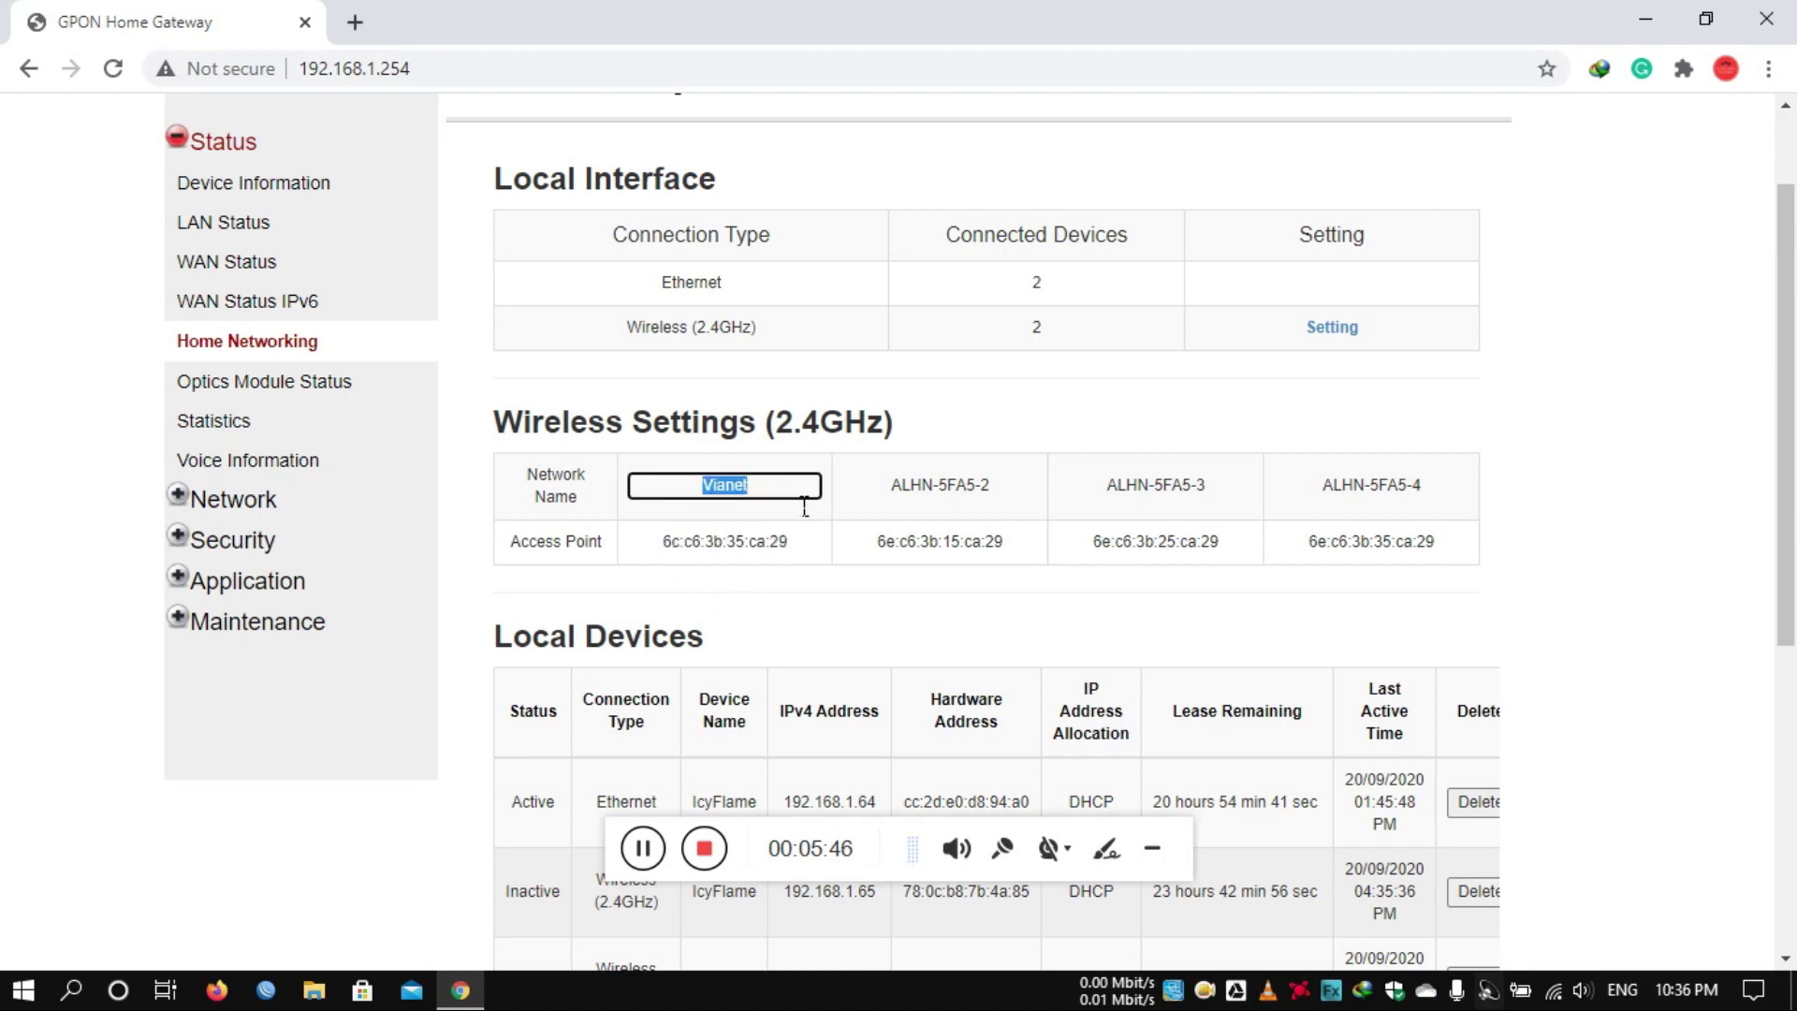
left_click(805, 517)
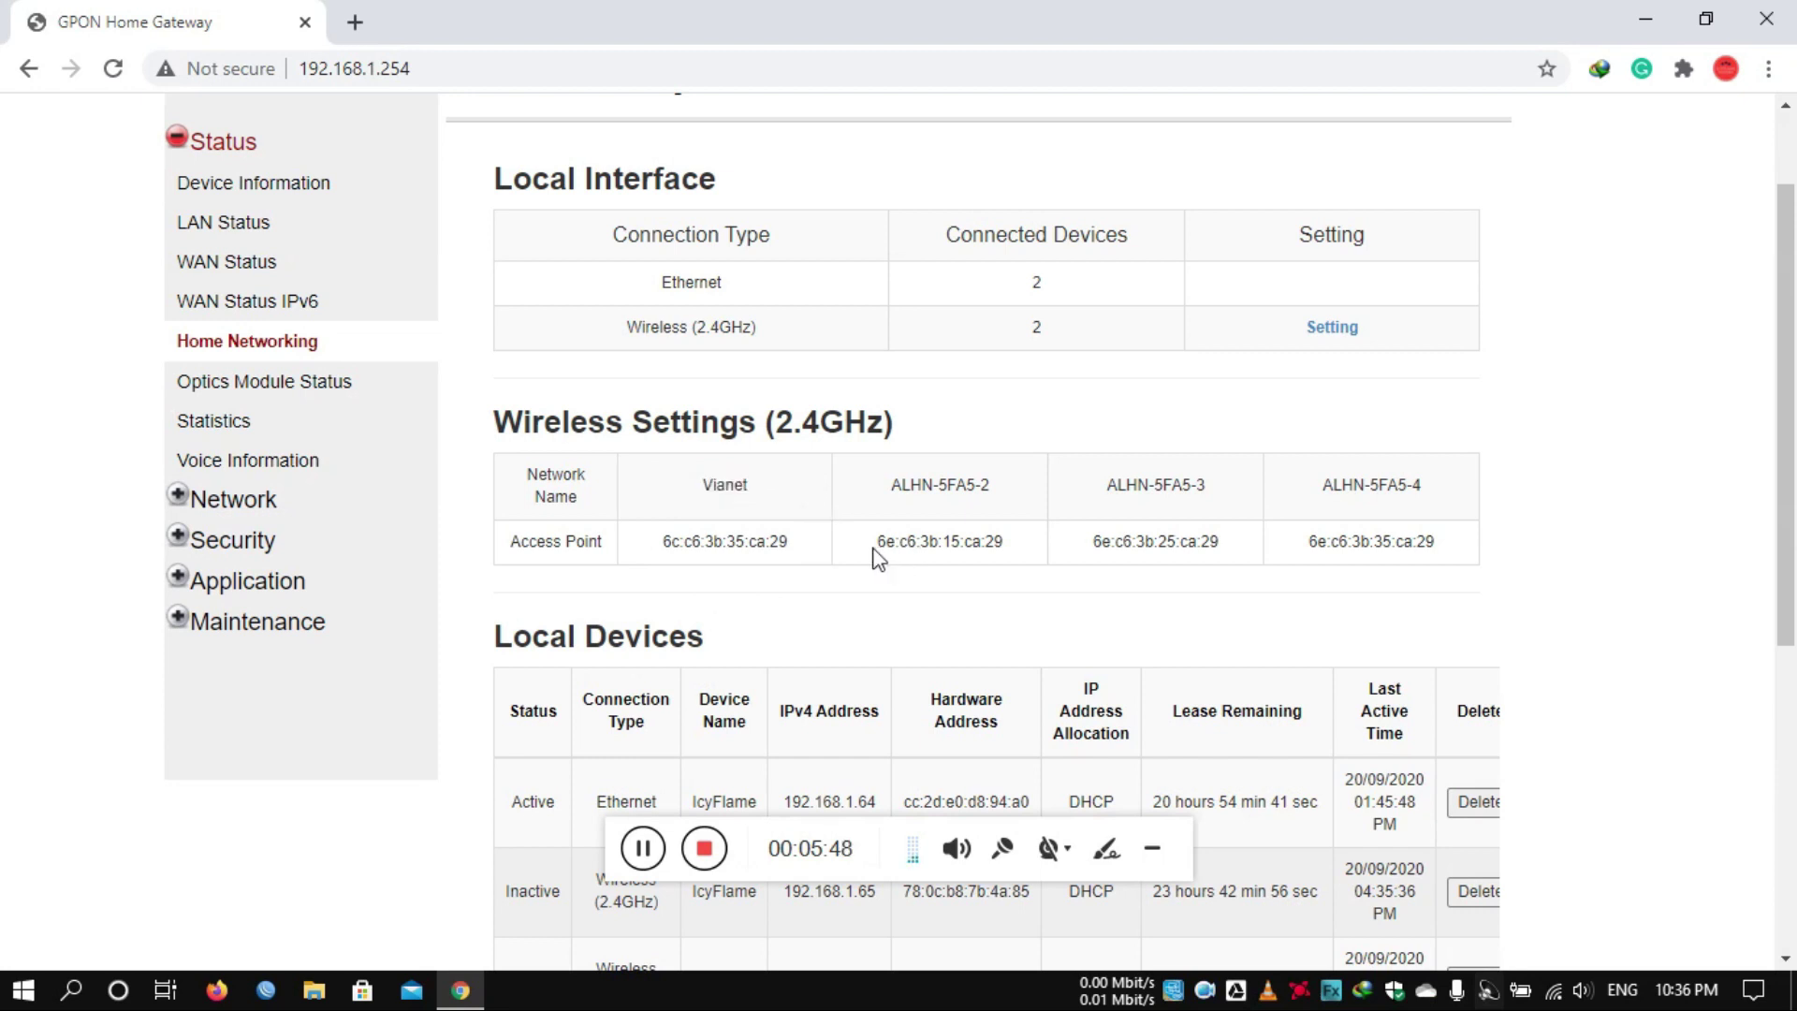
left_click_drag(873, 547, 1013, 558)
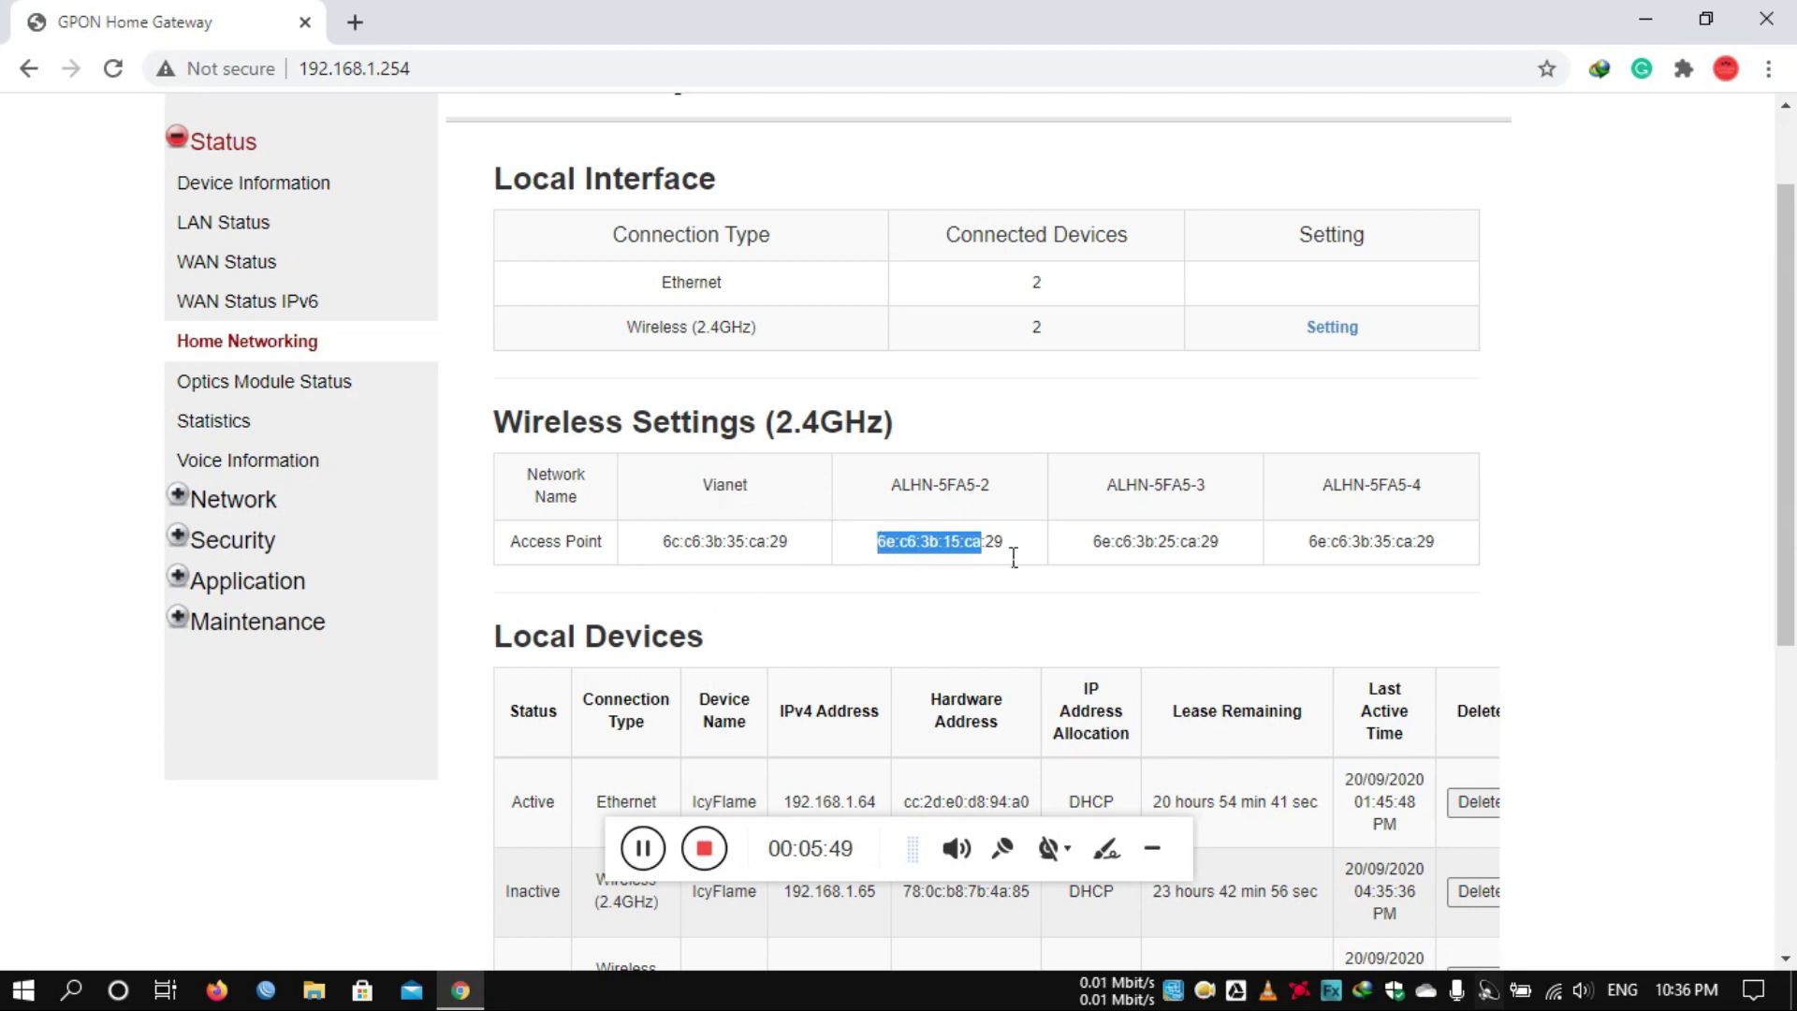
left_click(914, 502)
left_click_drag(1109, 497, 1184, 504)
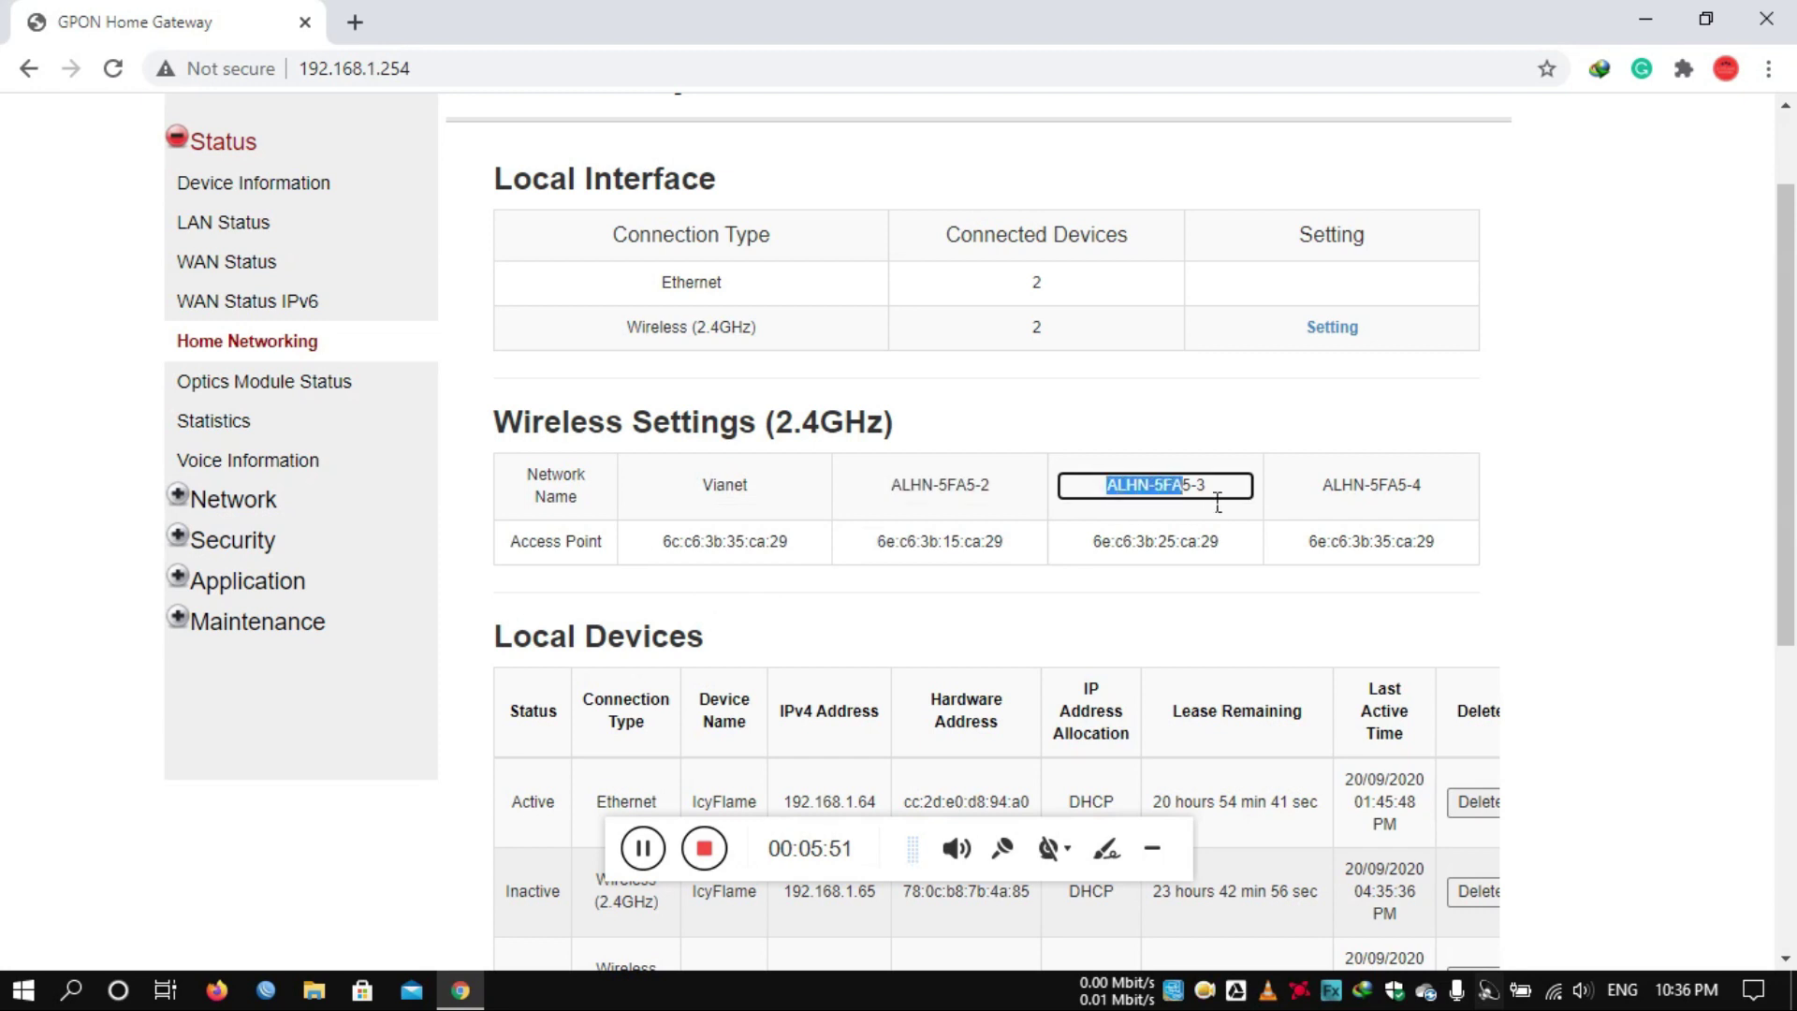
In Local Devices, highlight each device's Active or Inactive status
scroll(1532, 479, "down", 3)
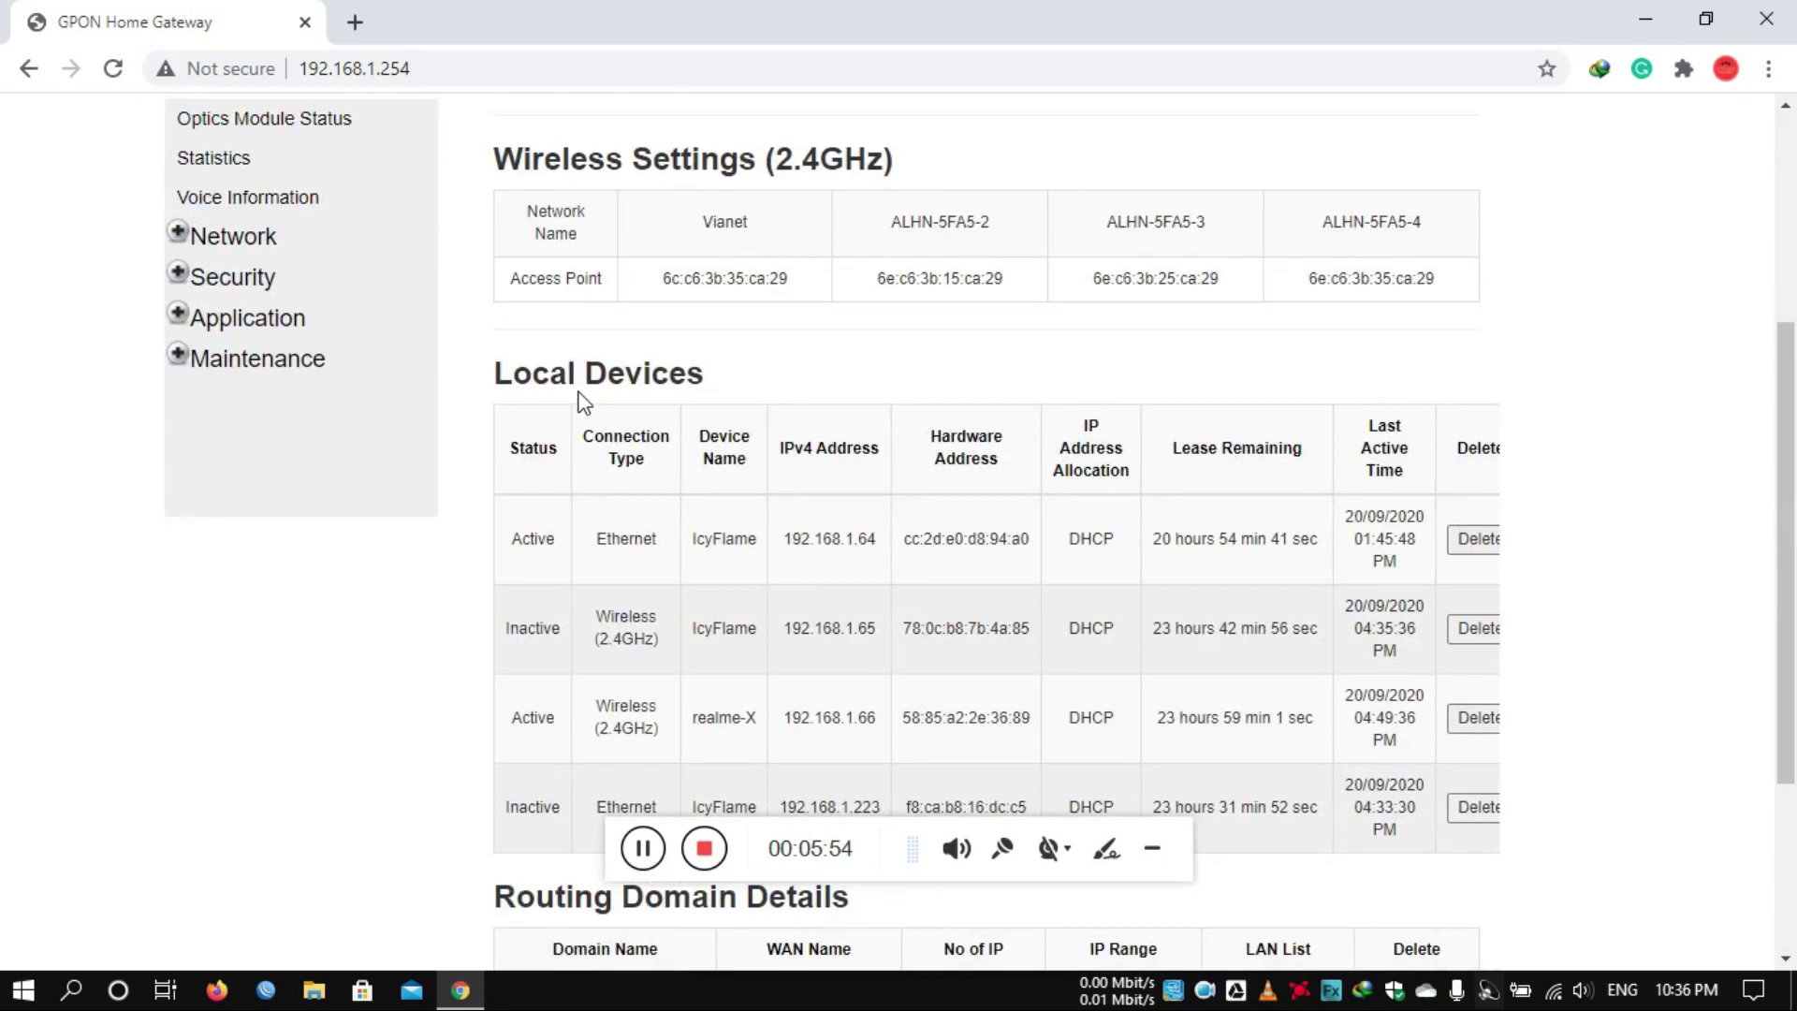
left_click_drag(491, 380, 718, 374)
left_click(847, 379)
scroll(703, 418, "down", 1)
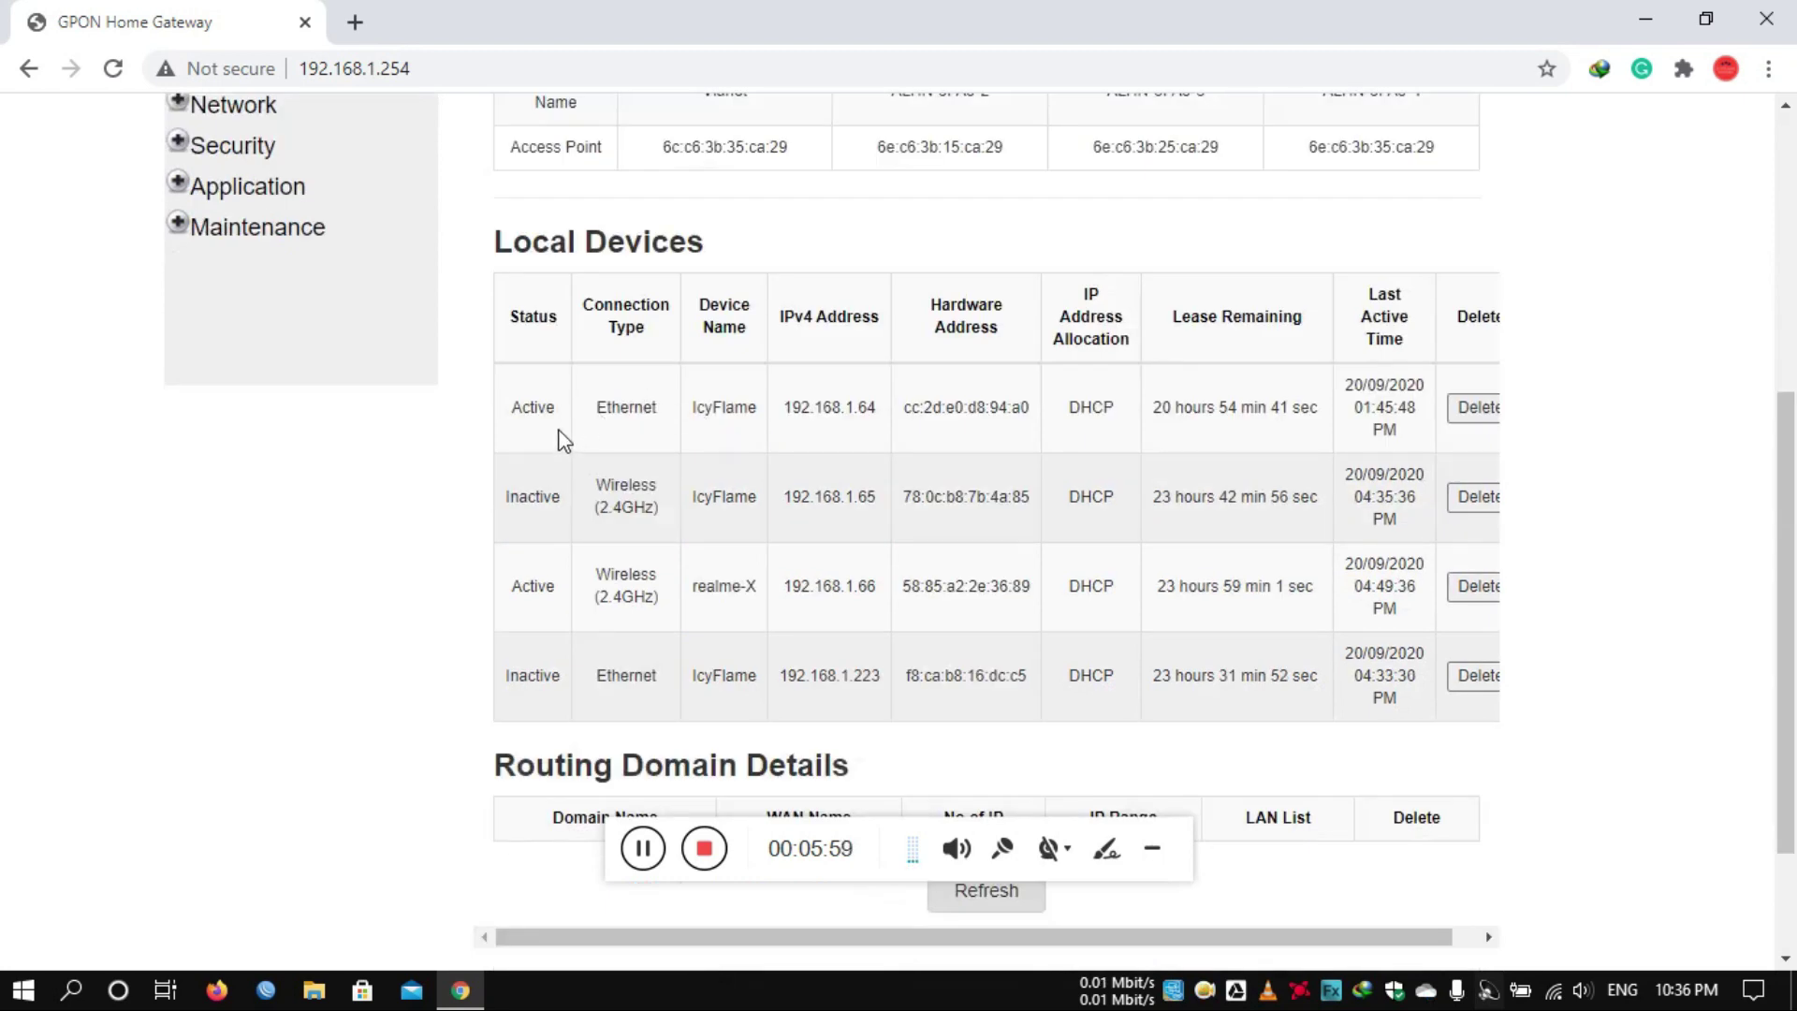
double_click(527, 318)
left_click(534, 414)
double_click(535, 414)
left_click_drag(519, 496, 560, 511)
double_click(524, 584)
left_click_drag(520, 674, 561, 677)
left_click(642, 587)
Highlight the devices' Ethernet and wireless connection types, then return to the page top
left_click_drag(593, 417, 666, 421)
left_click_drag(592, 416, 681, 417)
left_click(653, 543)
left_click_drag(615, 606, 676, 625)
scroll(877, 639, "down", 2)
scroll(797, 522, "up", 5)
scroll(802, 530, "up", 1)
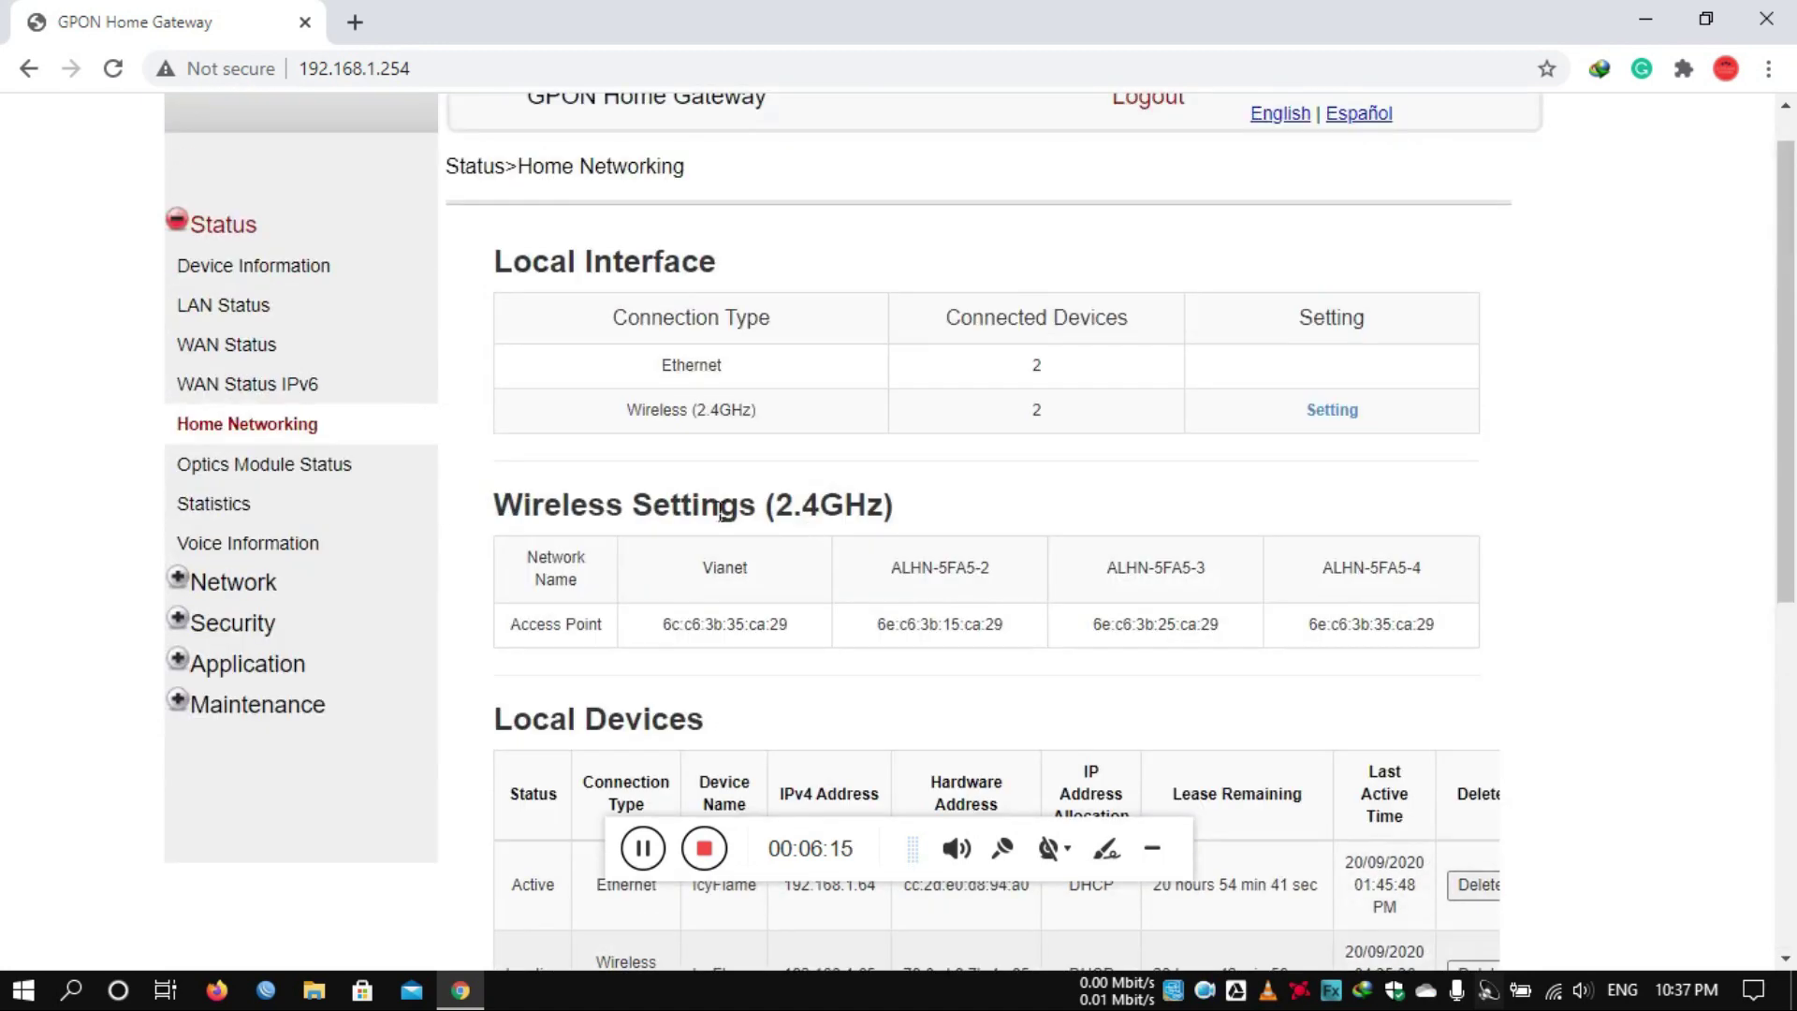
Open Optics Module Status and highlight the -23.19 dBm Rx and 2.32 dBm Tx levels
left_click(328, 465)
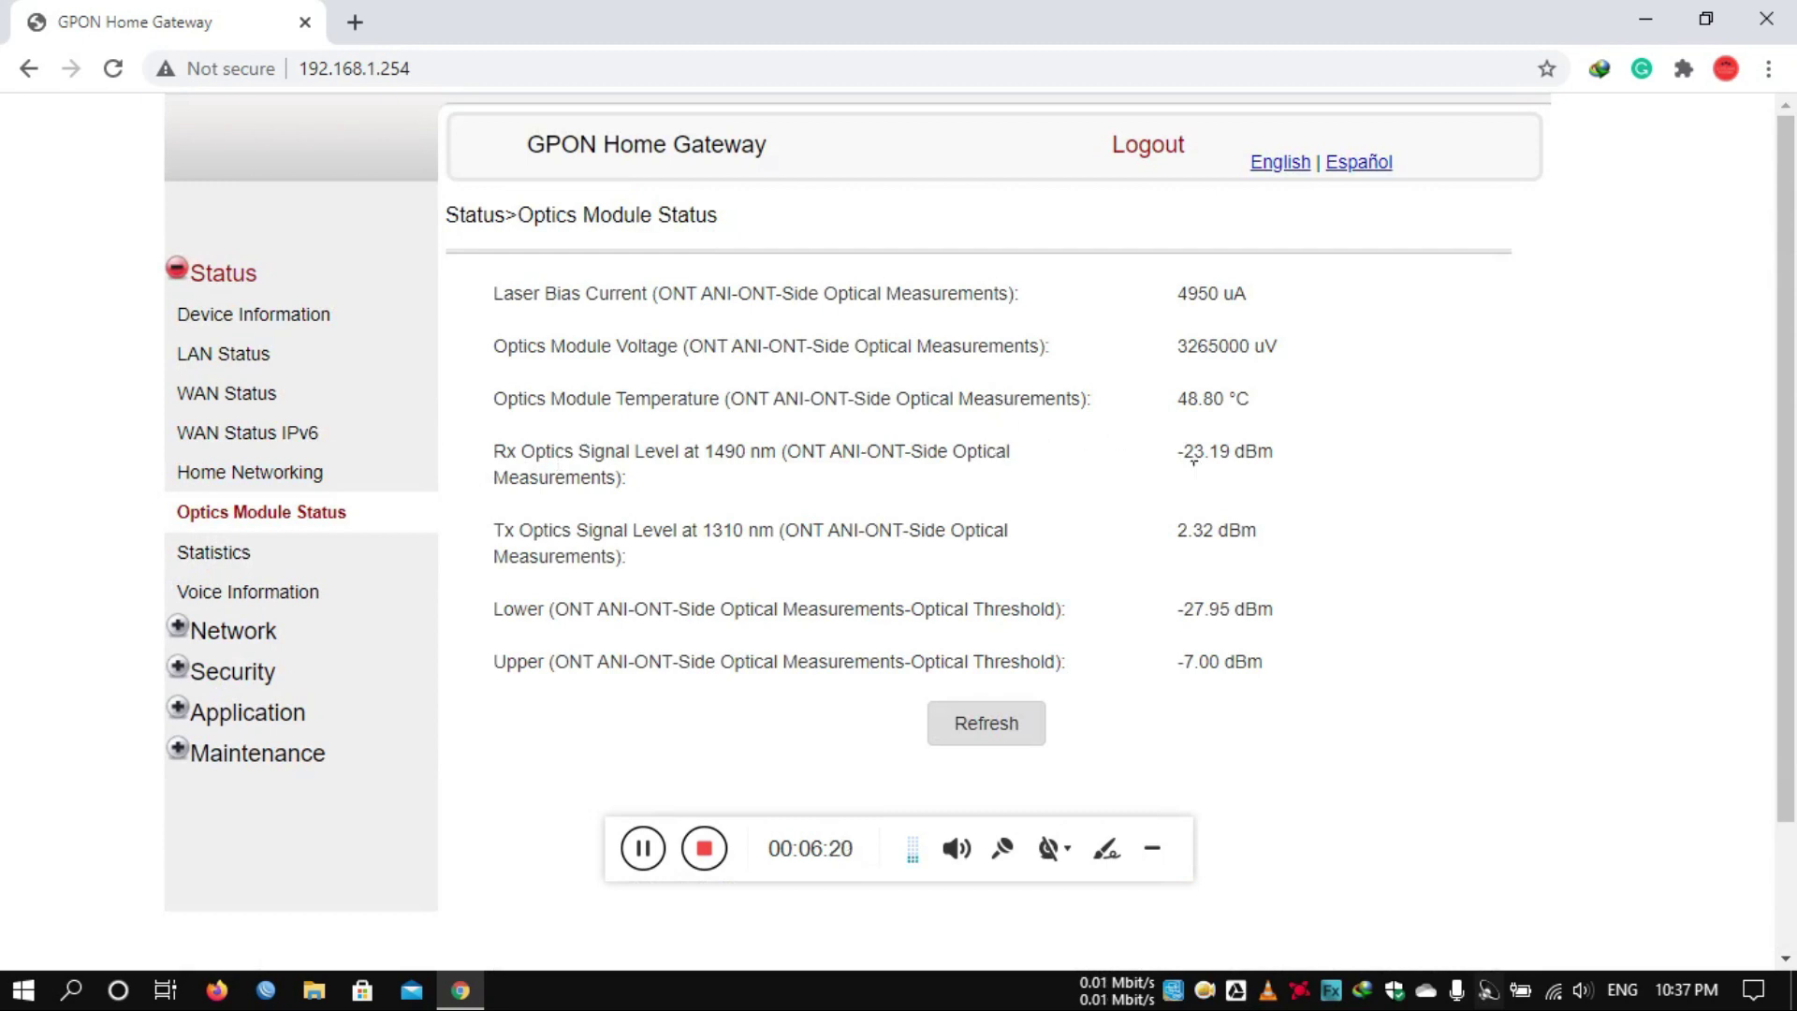
left_click_drag(1181, 457, 1280, 466)
left_click(1289, 468)
left_click(1297, 473)
left_click_drag(1188, 530, 1278, 541)
left_click(1275, 534)
left_click(247, 552)
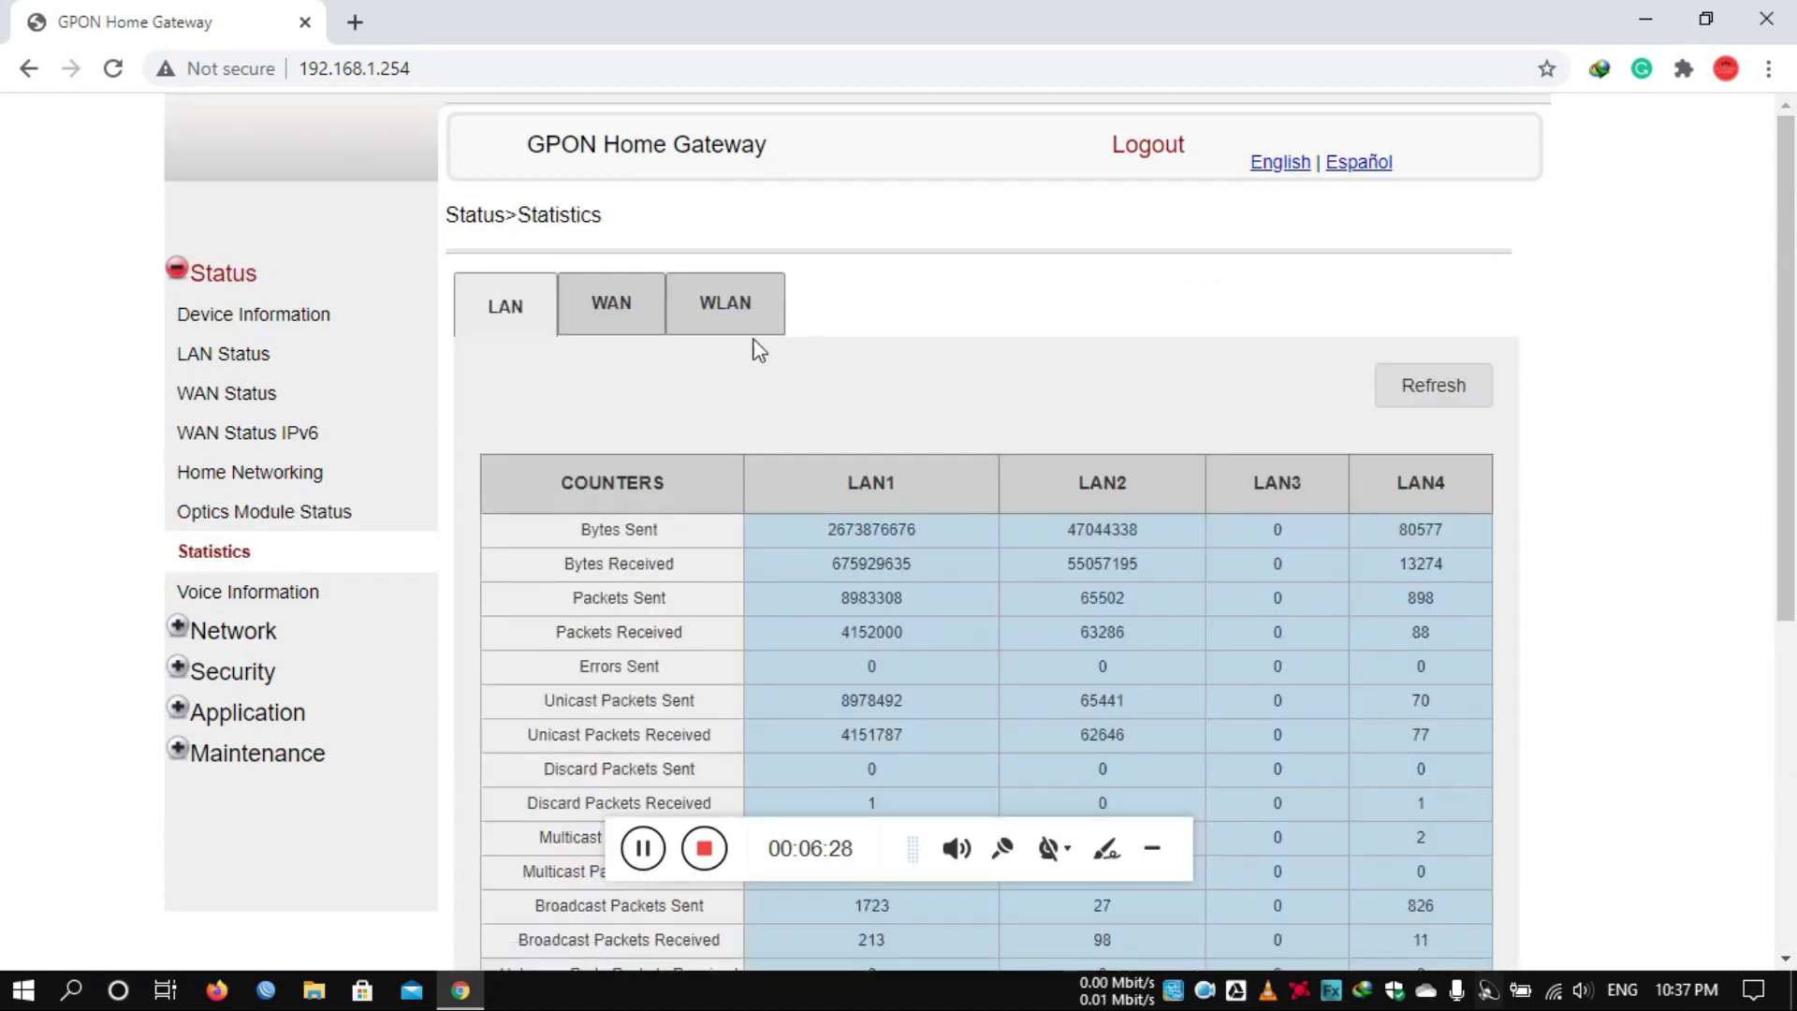
left_click(619, 321)
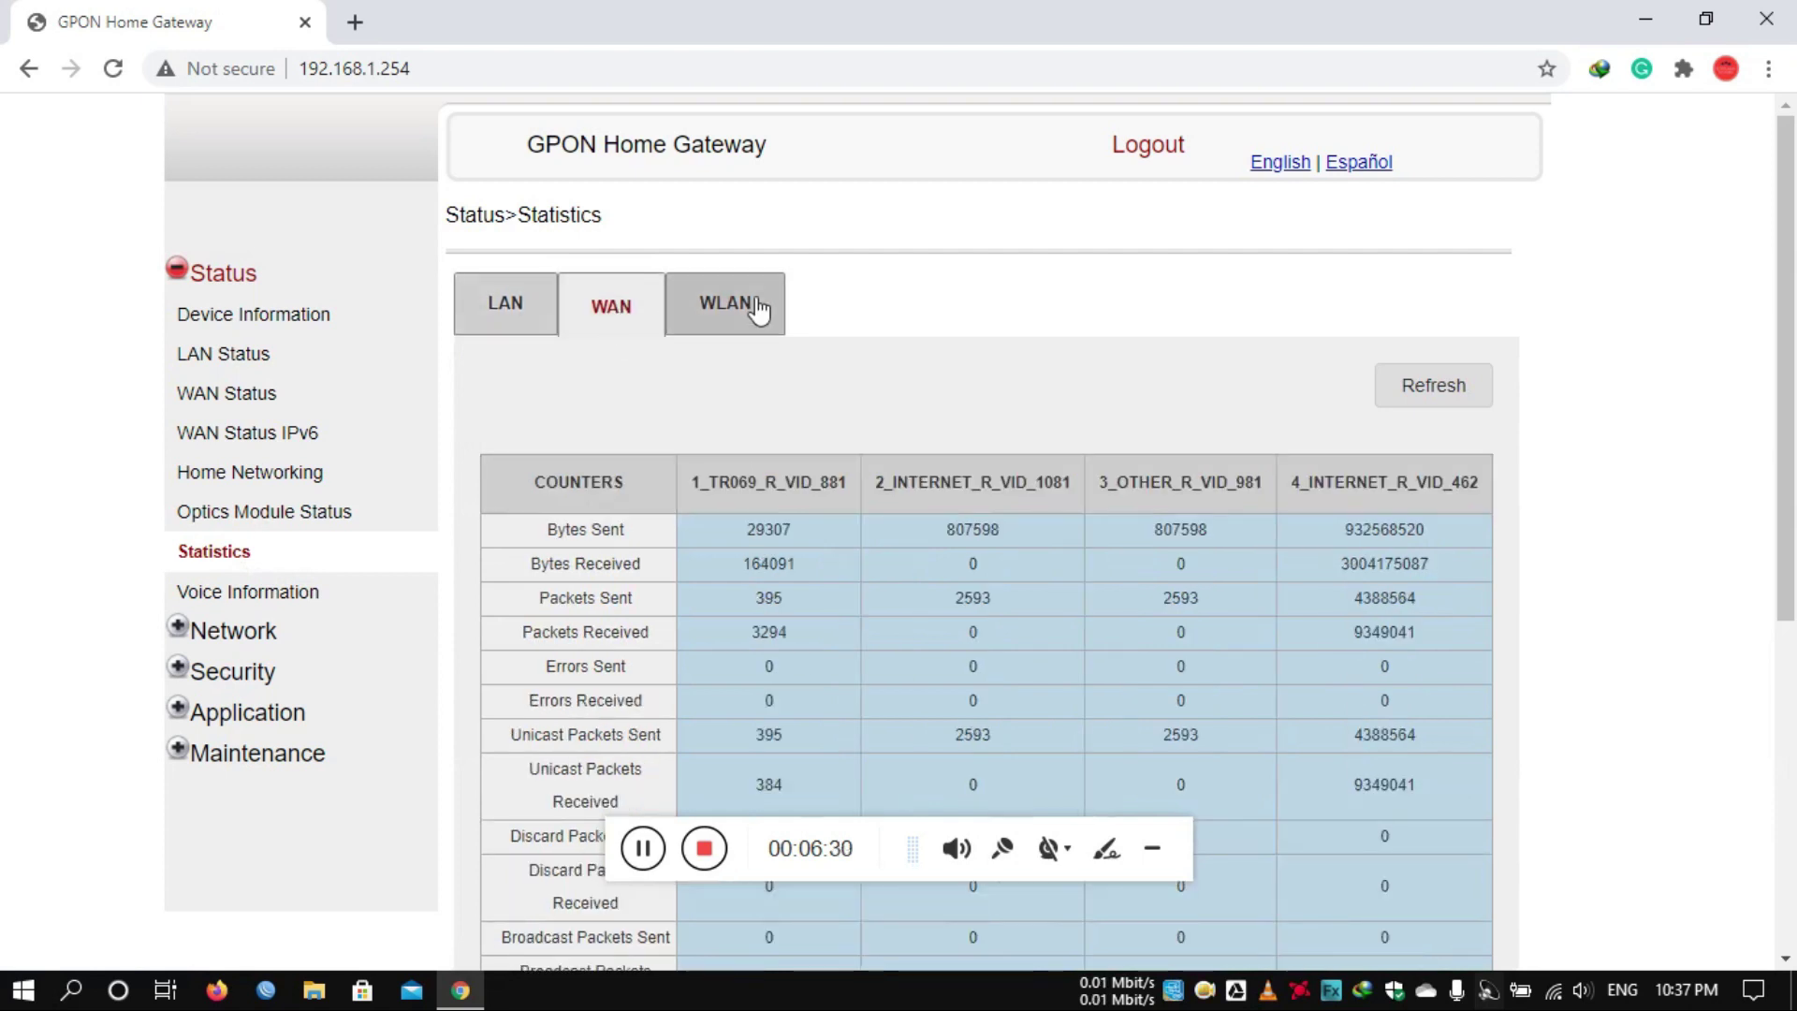
left_click(767, 305)
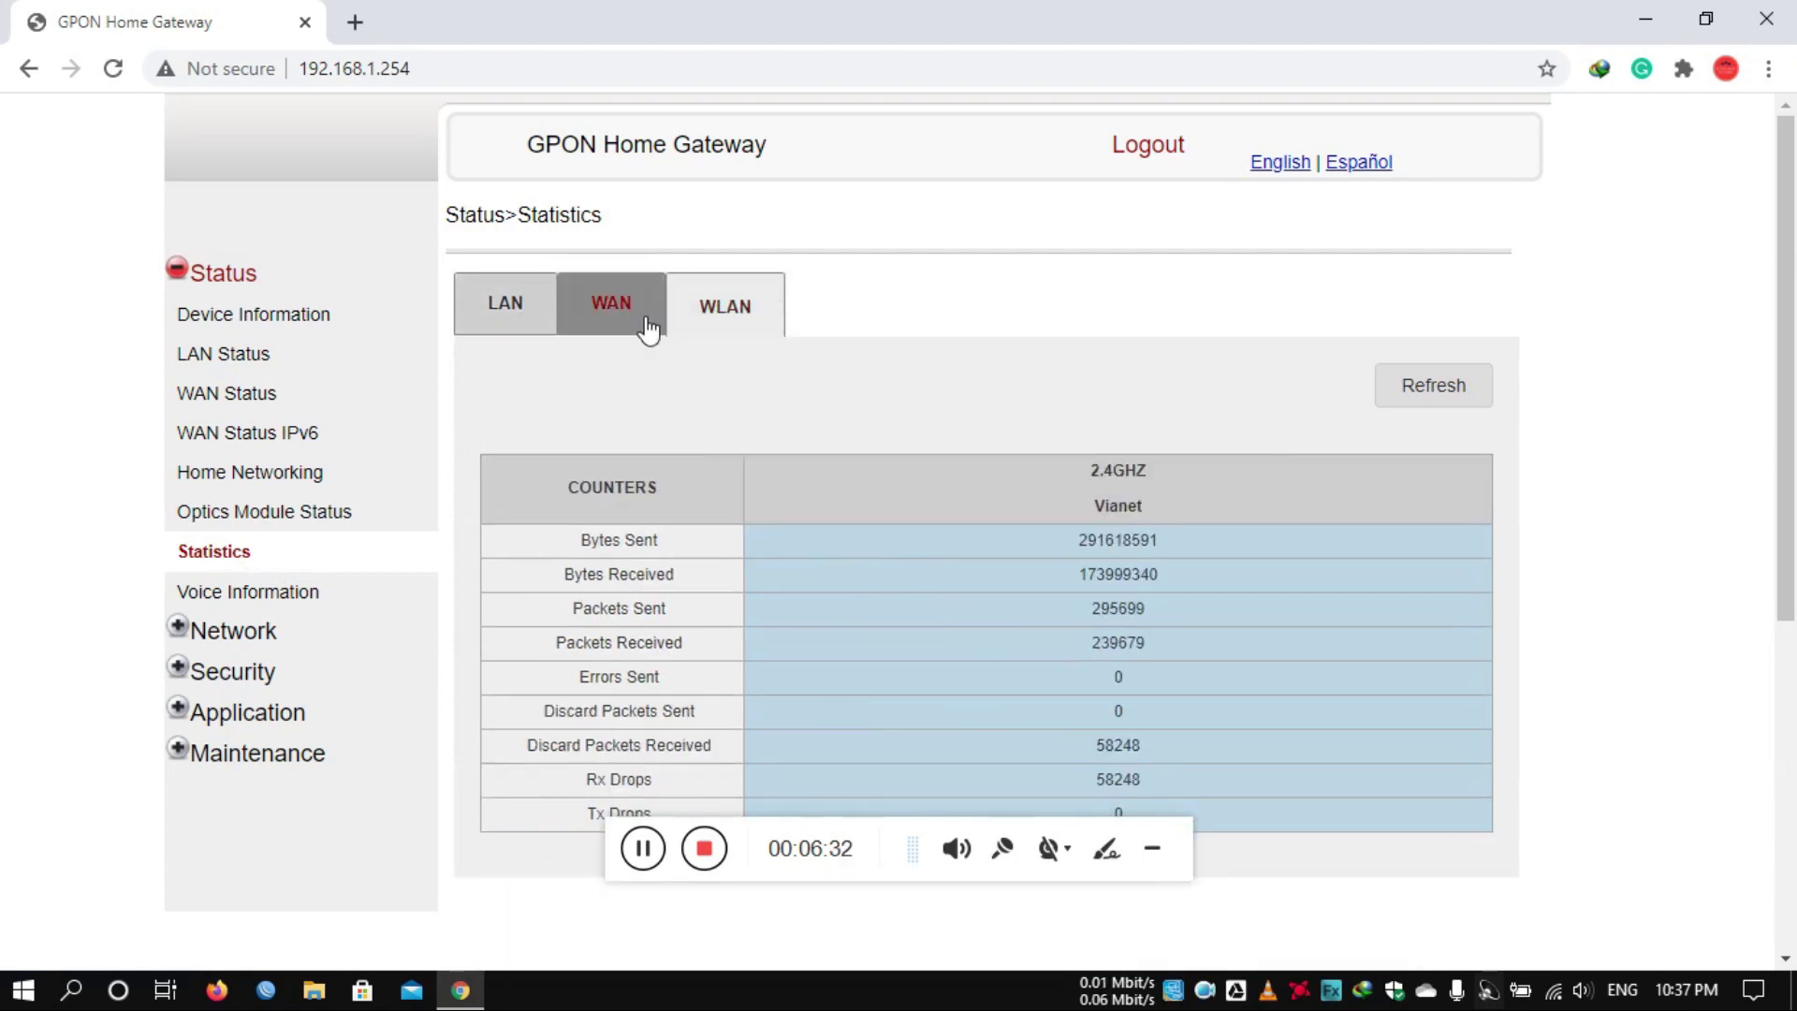
left_click(615, 328)
left_click_drag(1330, 564, 1469, 570)
left_click(1469, 570)
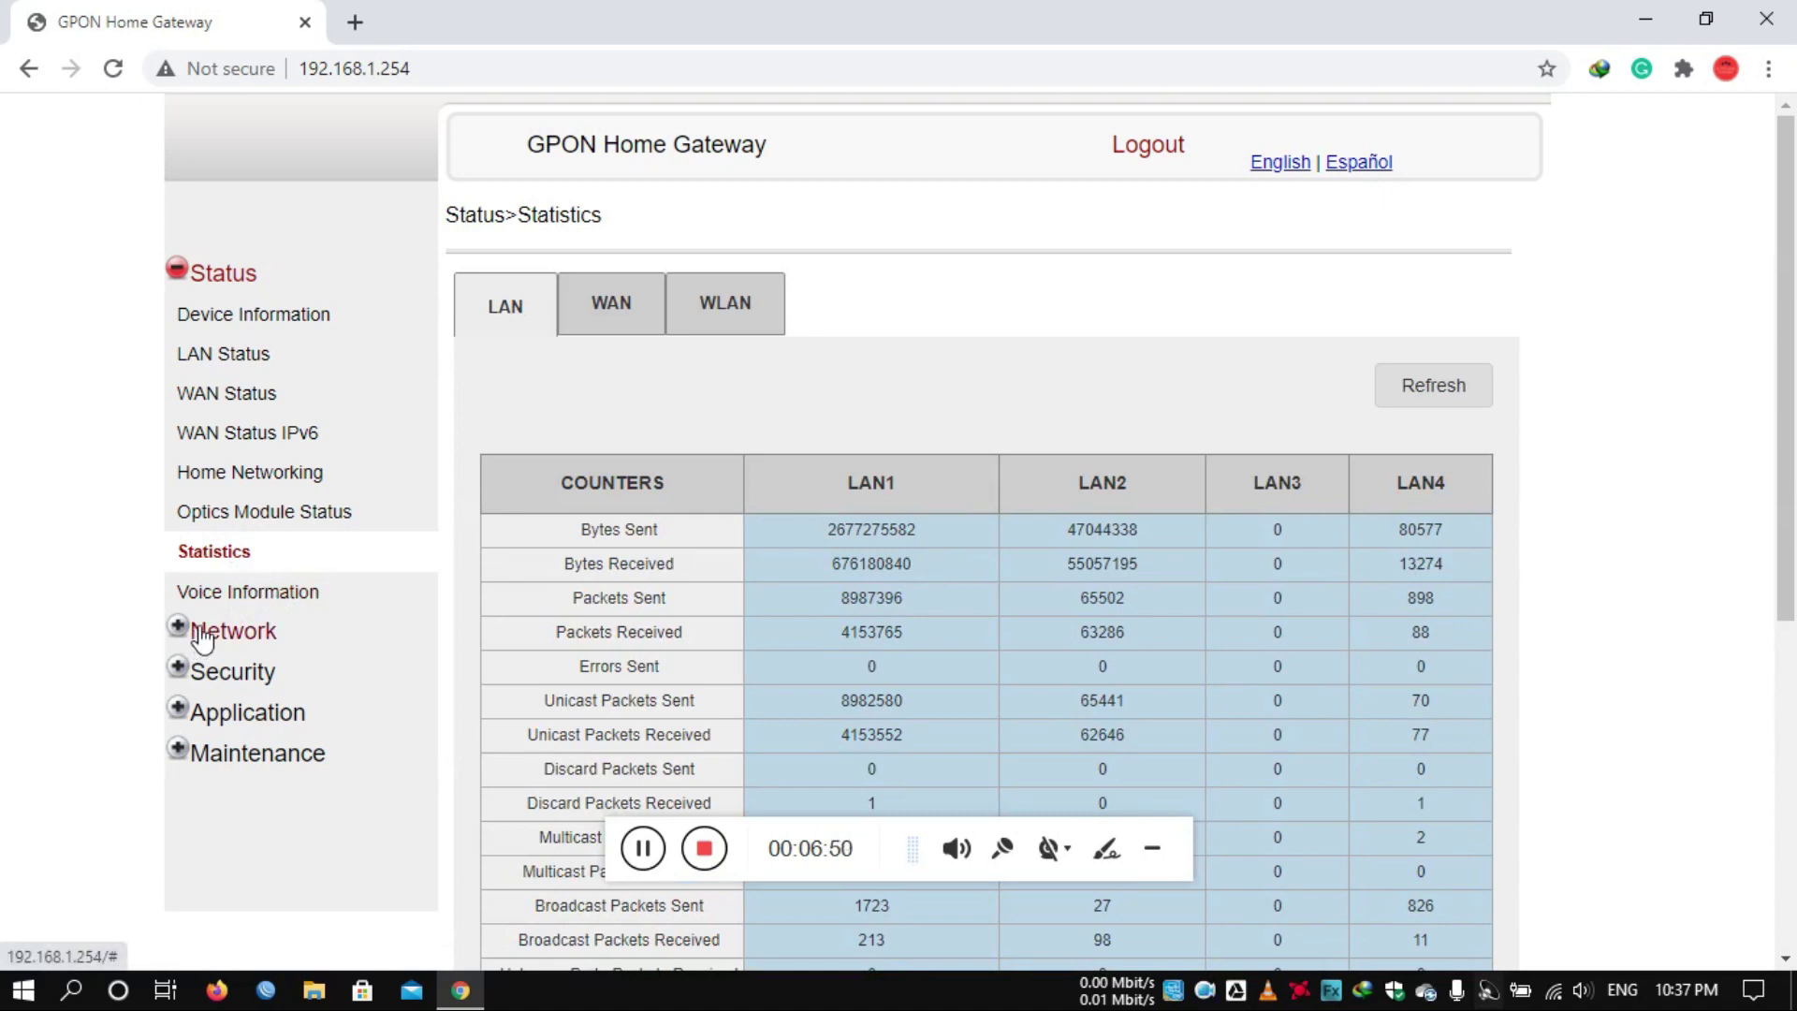
Open Network > LAN and review the Port Mode section starting at Port1
left_click(198, 633)
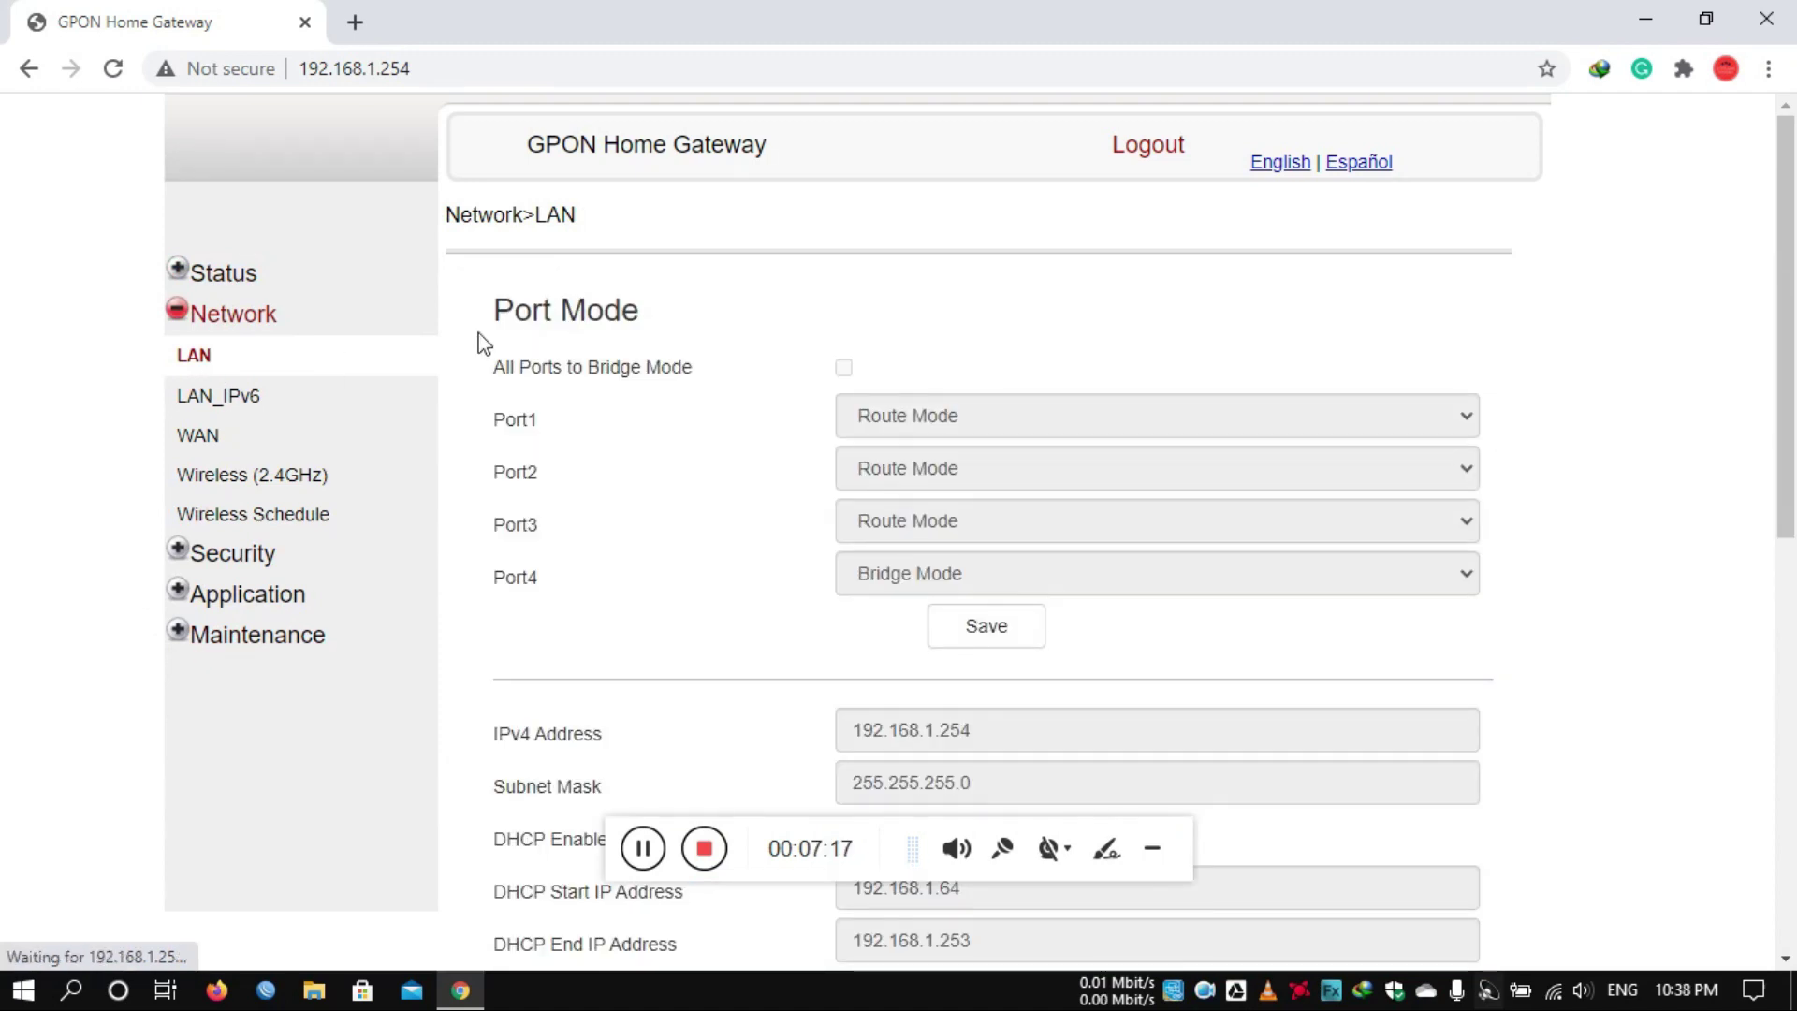
left_click_drag(490, 310, 655, 323)
left_click(717, 304)
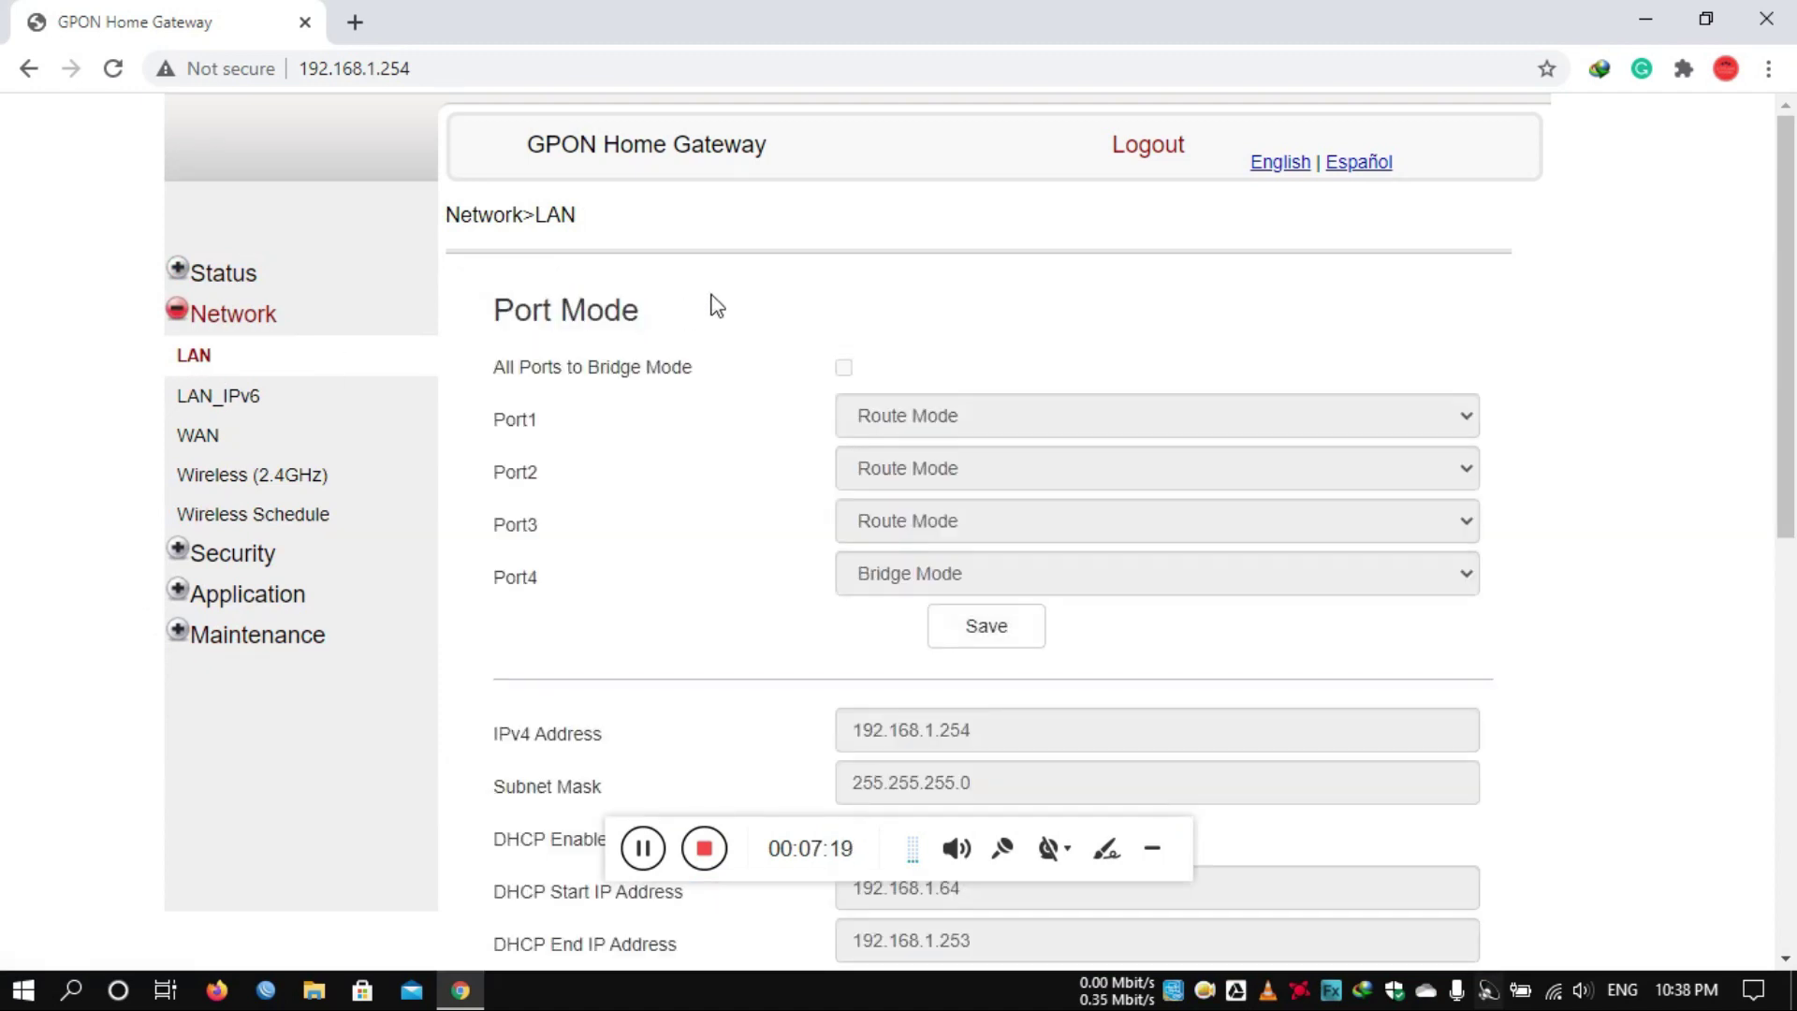
left_click_drag(494, 310, 762, 328)
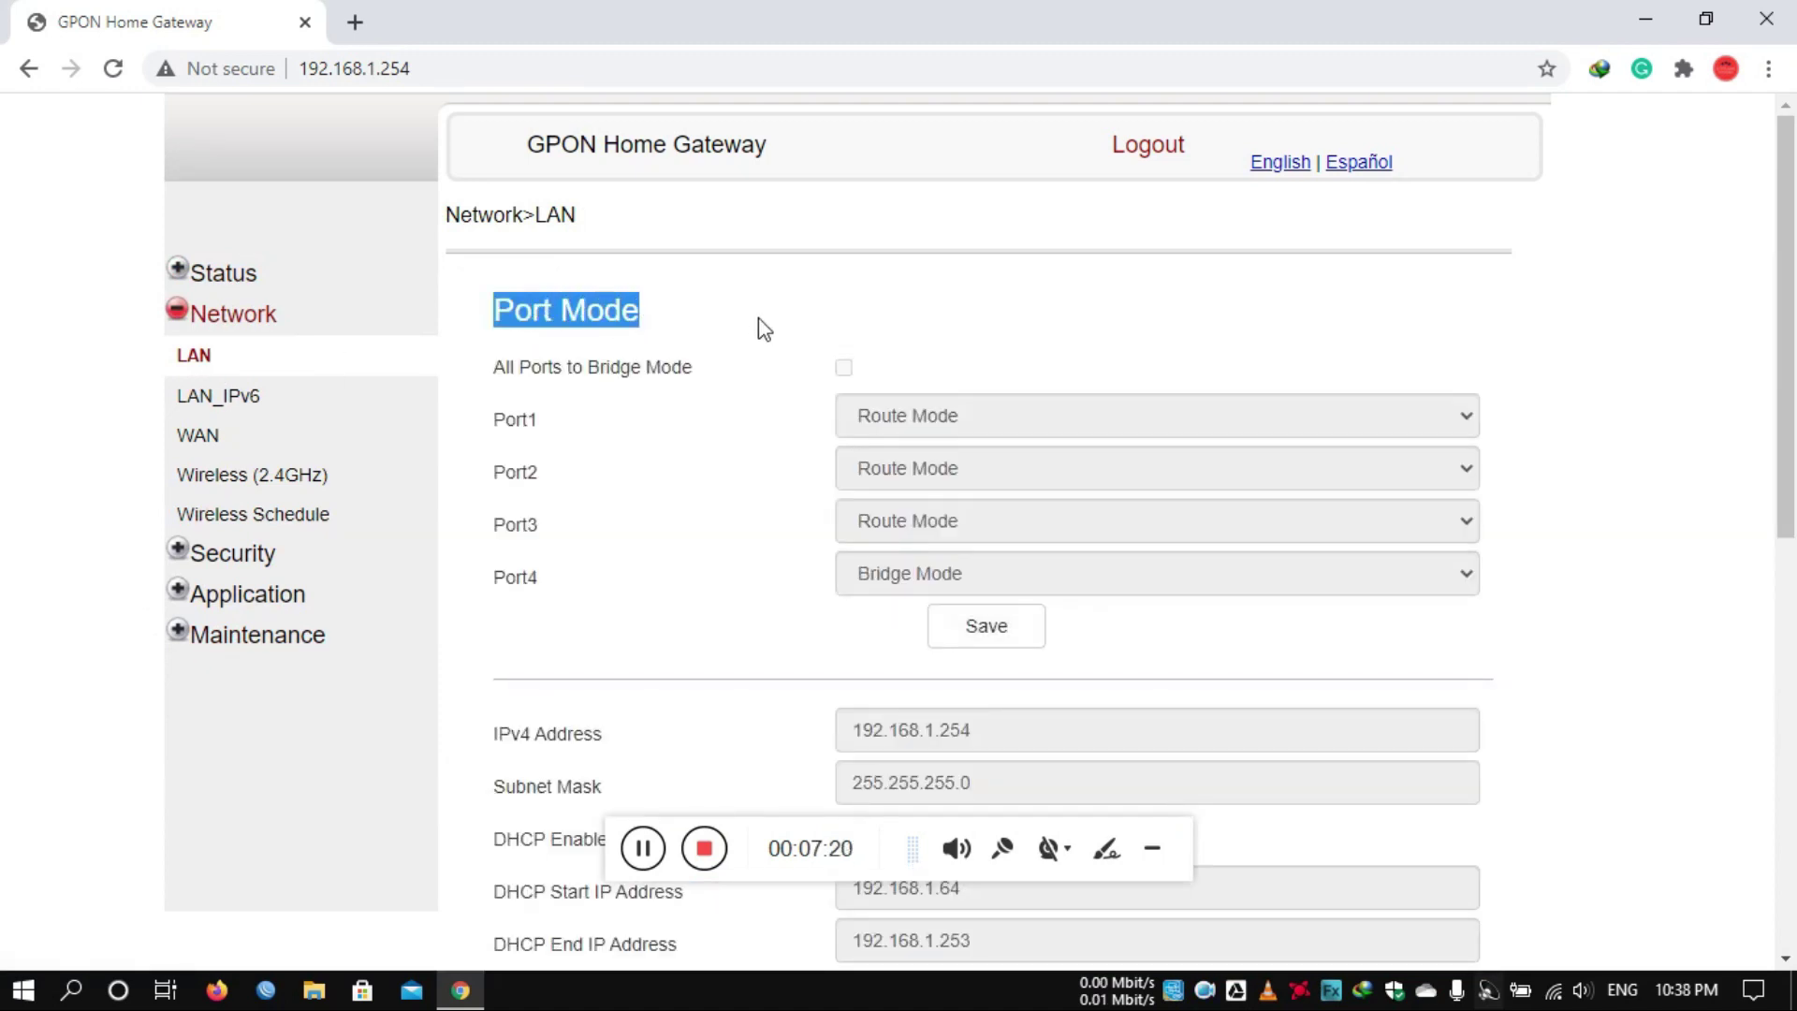
left_click(762, 328)
left_click_drag(505, 419, 522, 421)
left_click(597, 436)
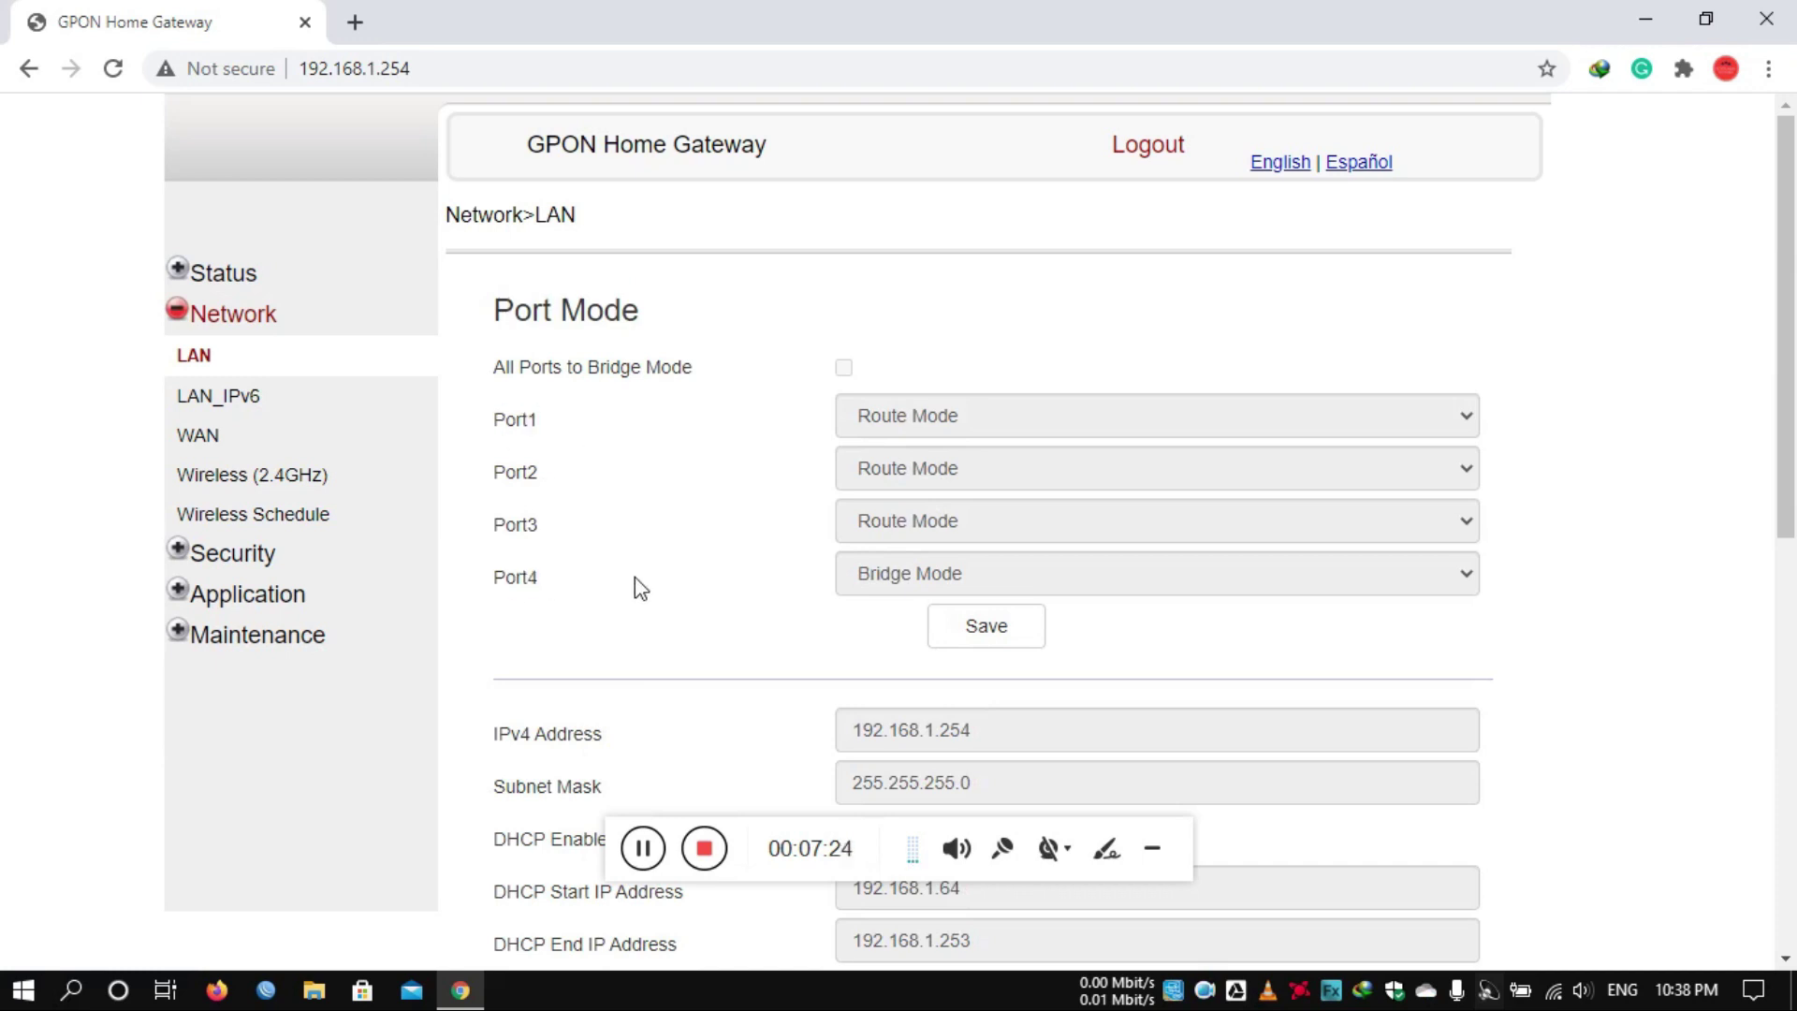
Review the IPv4 address, DHCP range 192.168.1.64–192.168.1.253 and Static DHCP Entry sections
scroll(641, 585, "down", 3)
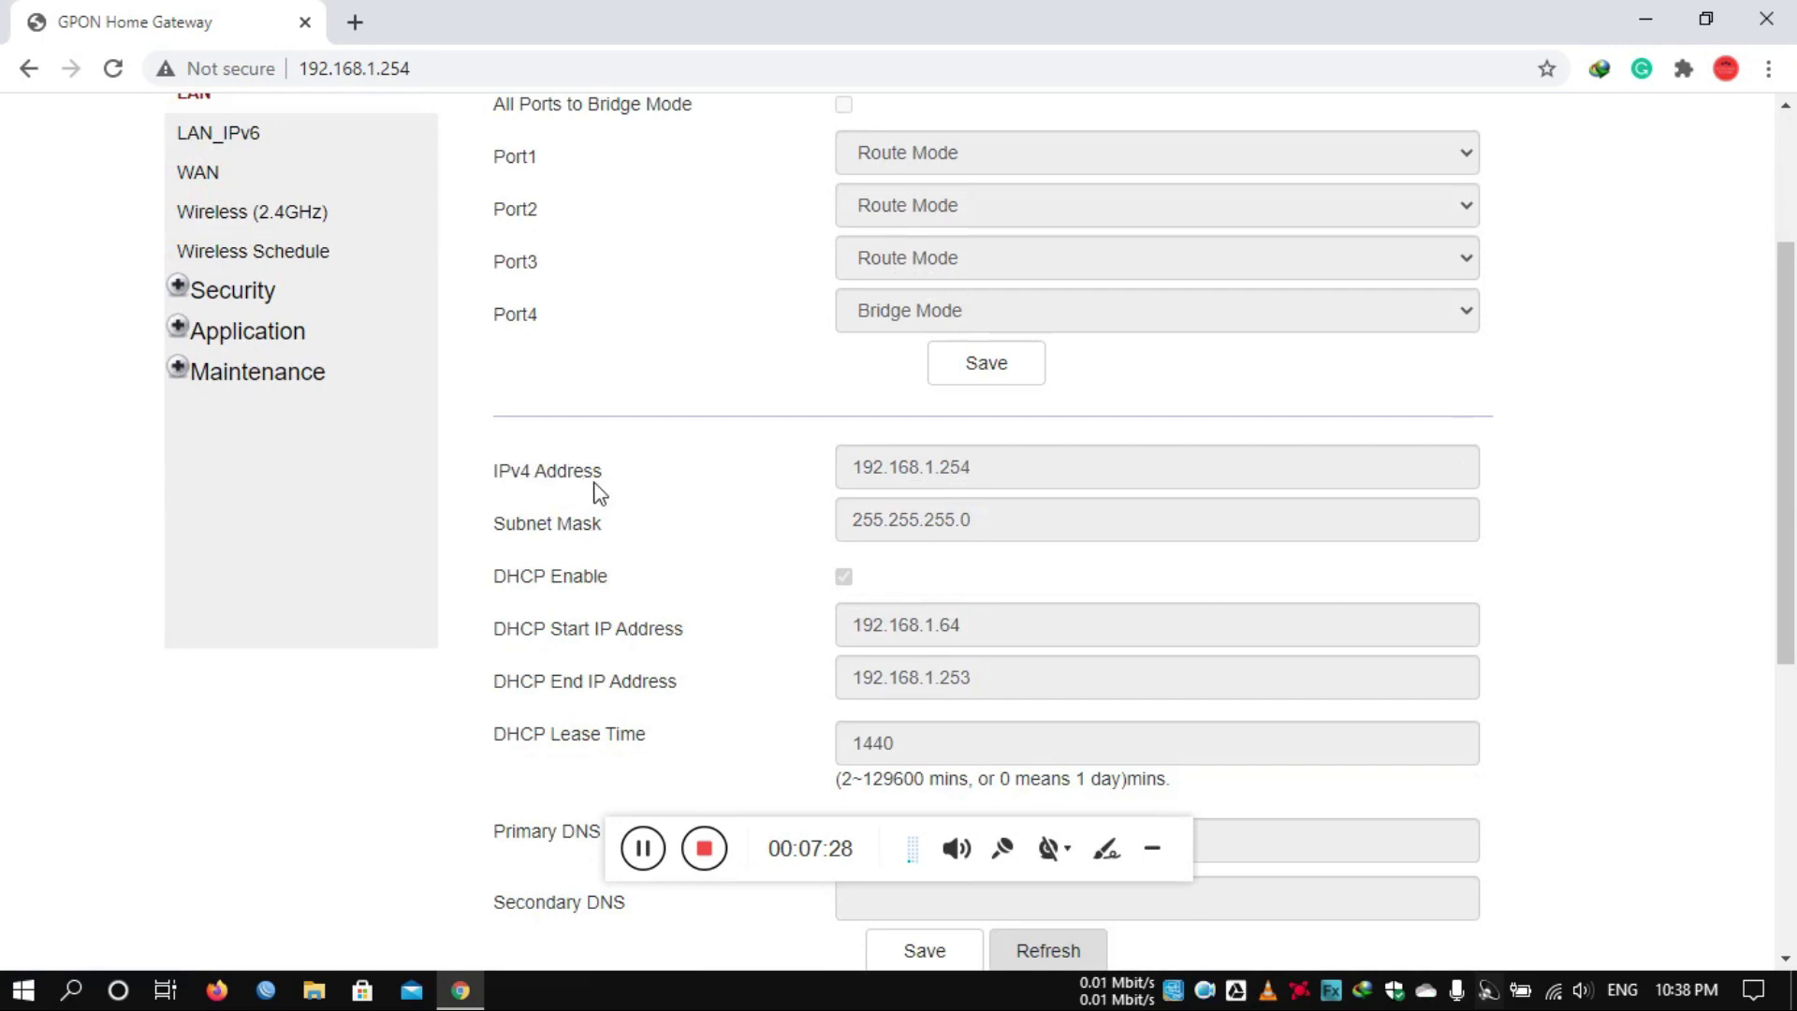
left_click_drag(515, 484, 666, 481)
left_click(690, 485)
left_click_drag(516, 595, 614, 697)
left_click(706, 666)
scroll(706, 666, "down", 6)
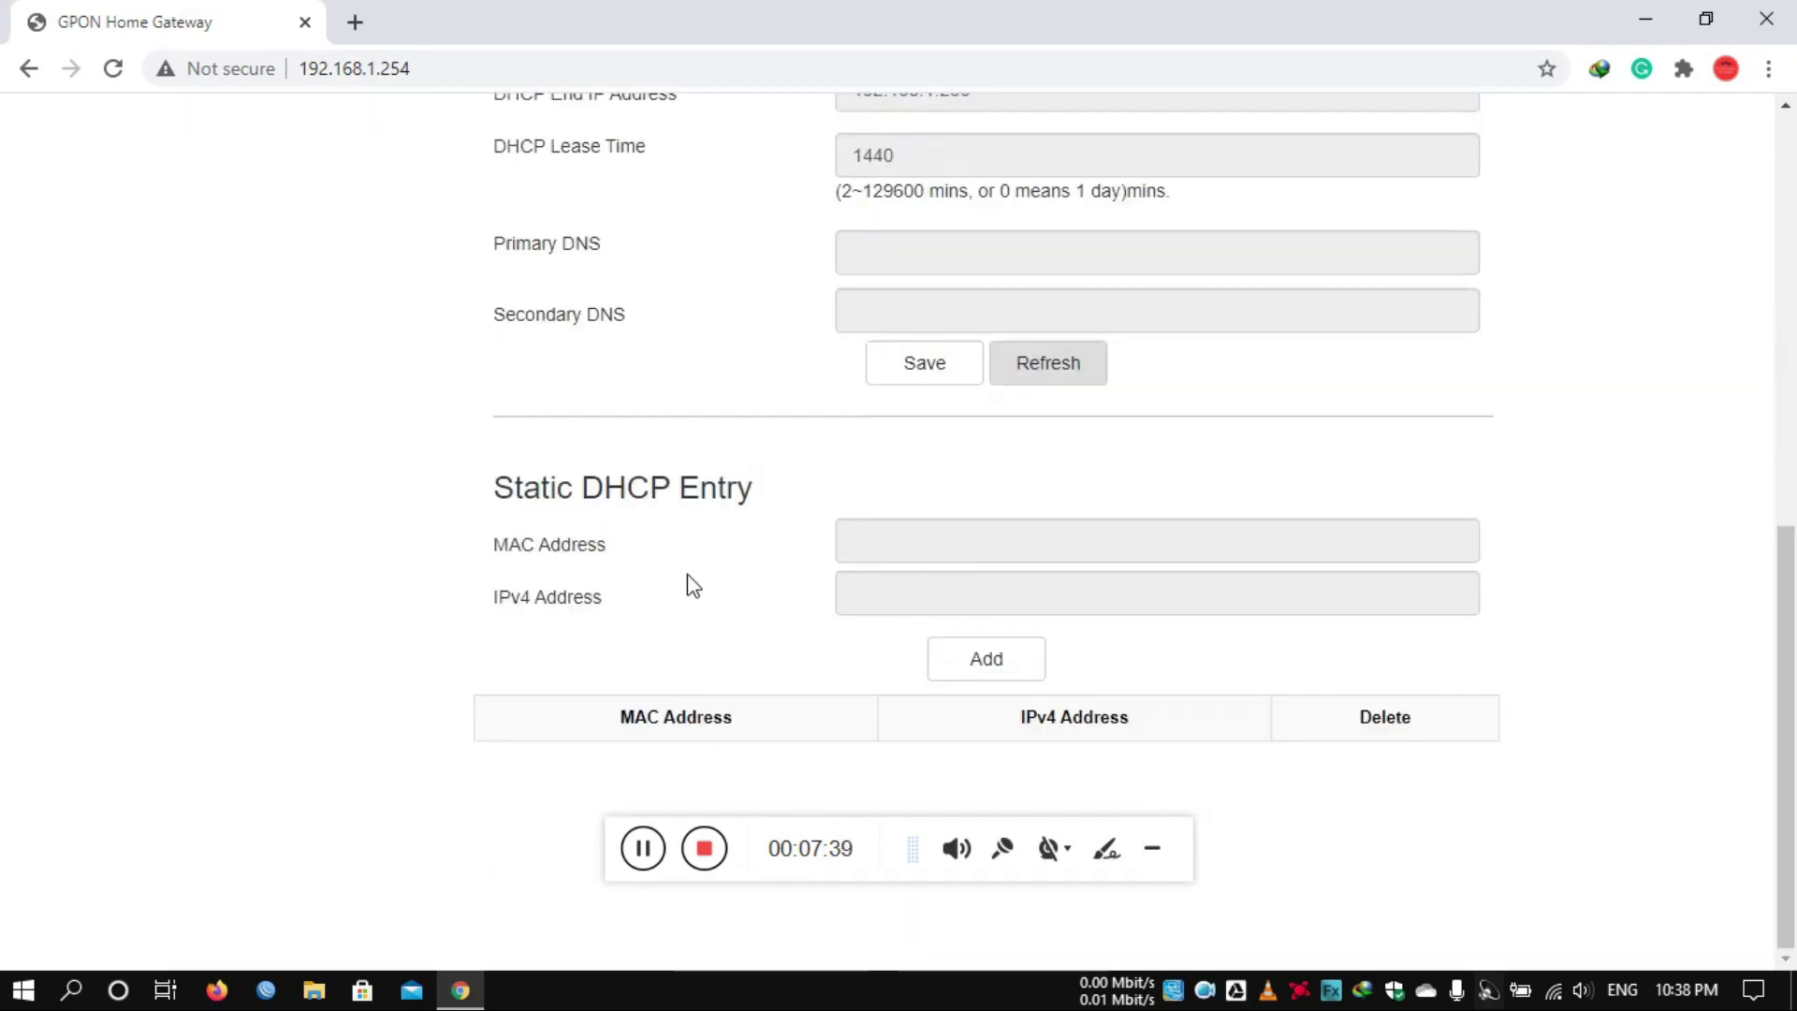
left_click_drag(493, 487, 763, 493)
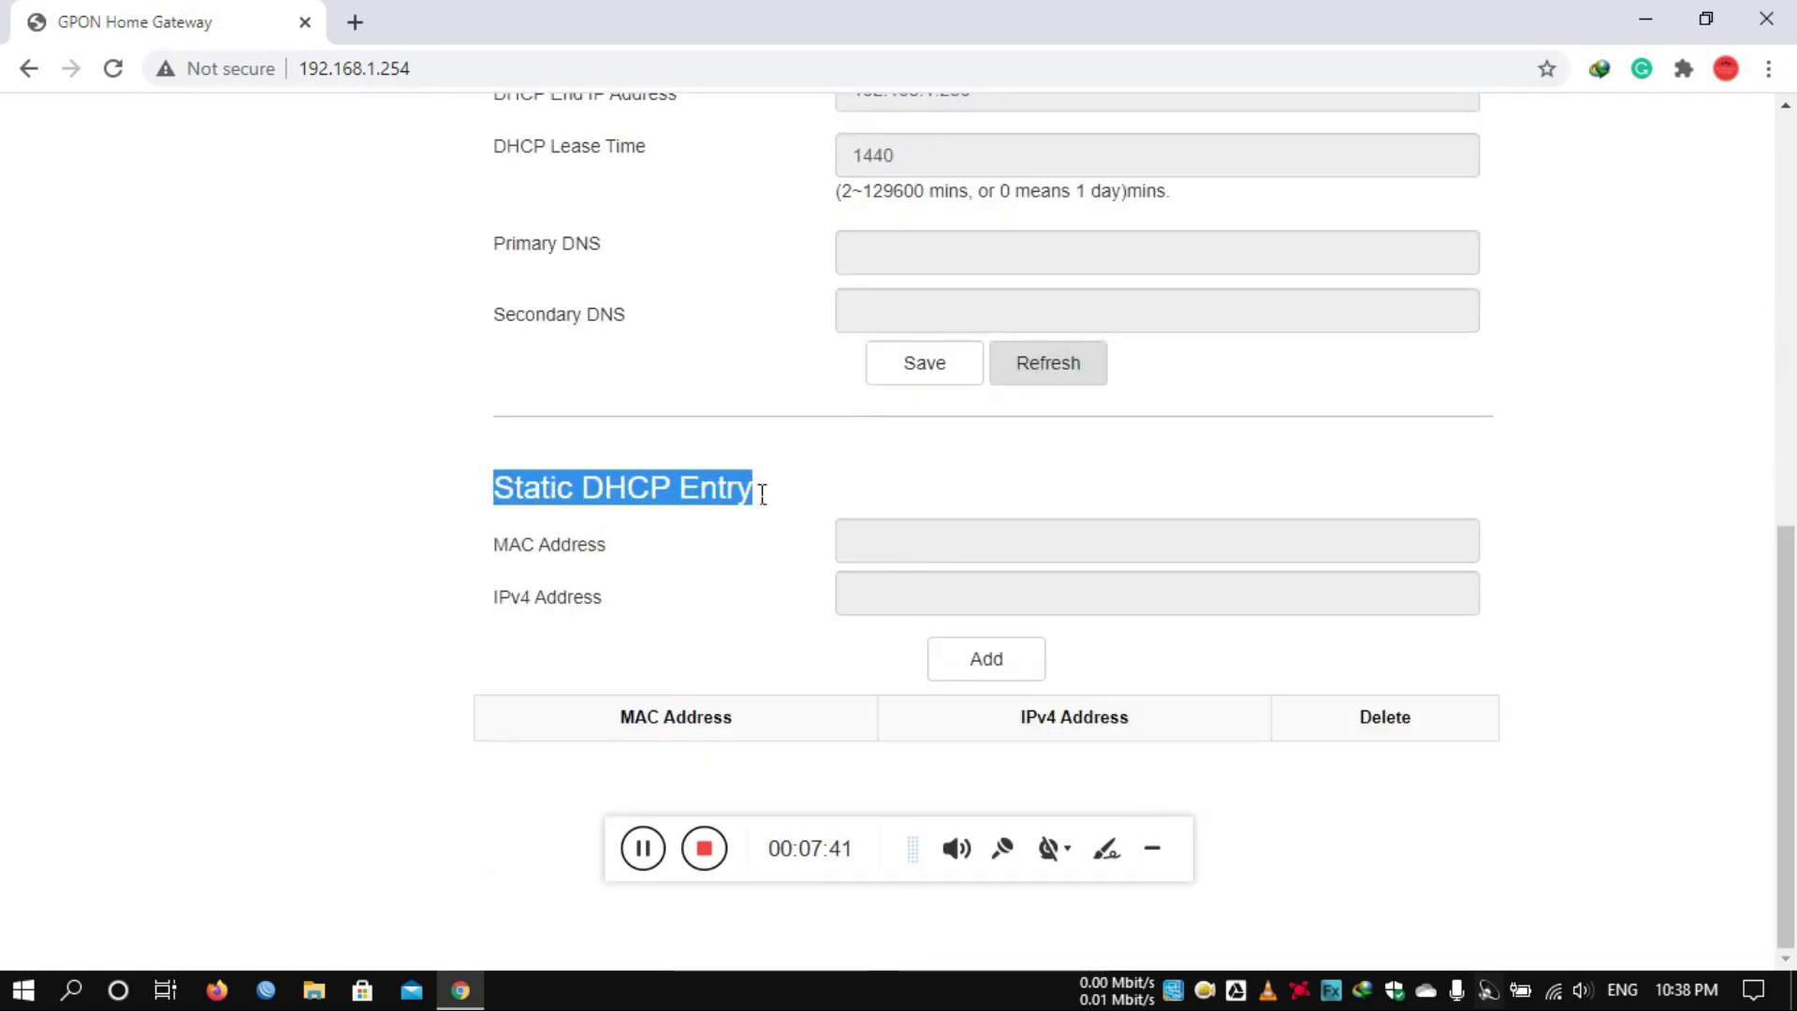
left_click(803, 481)
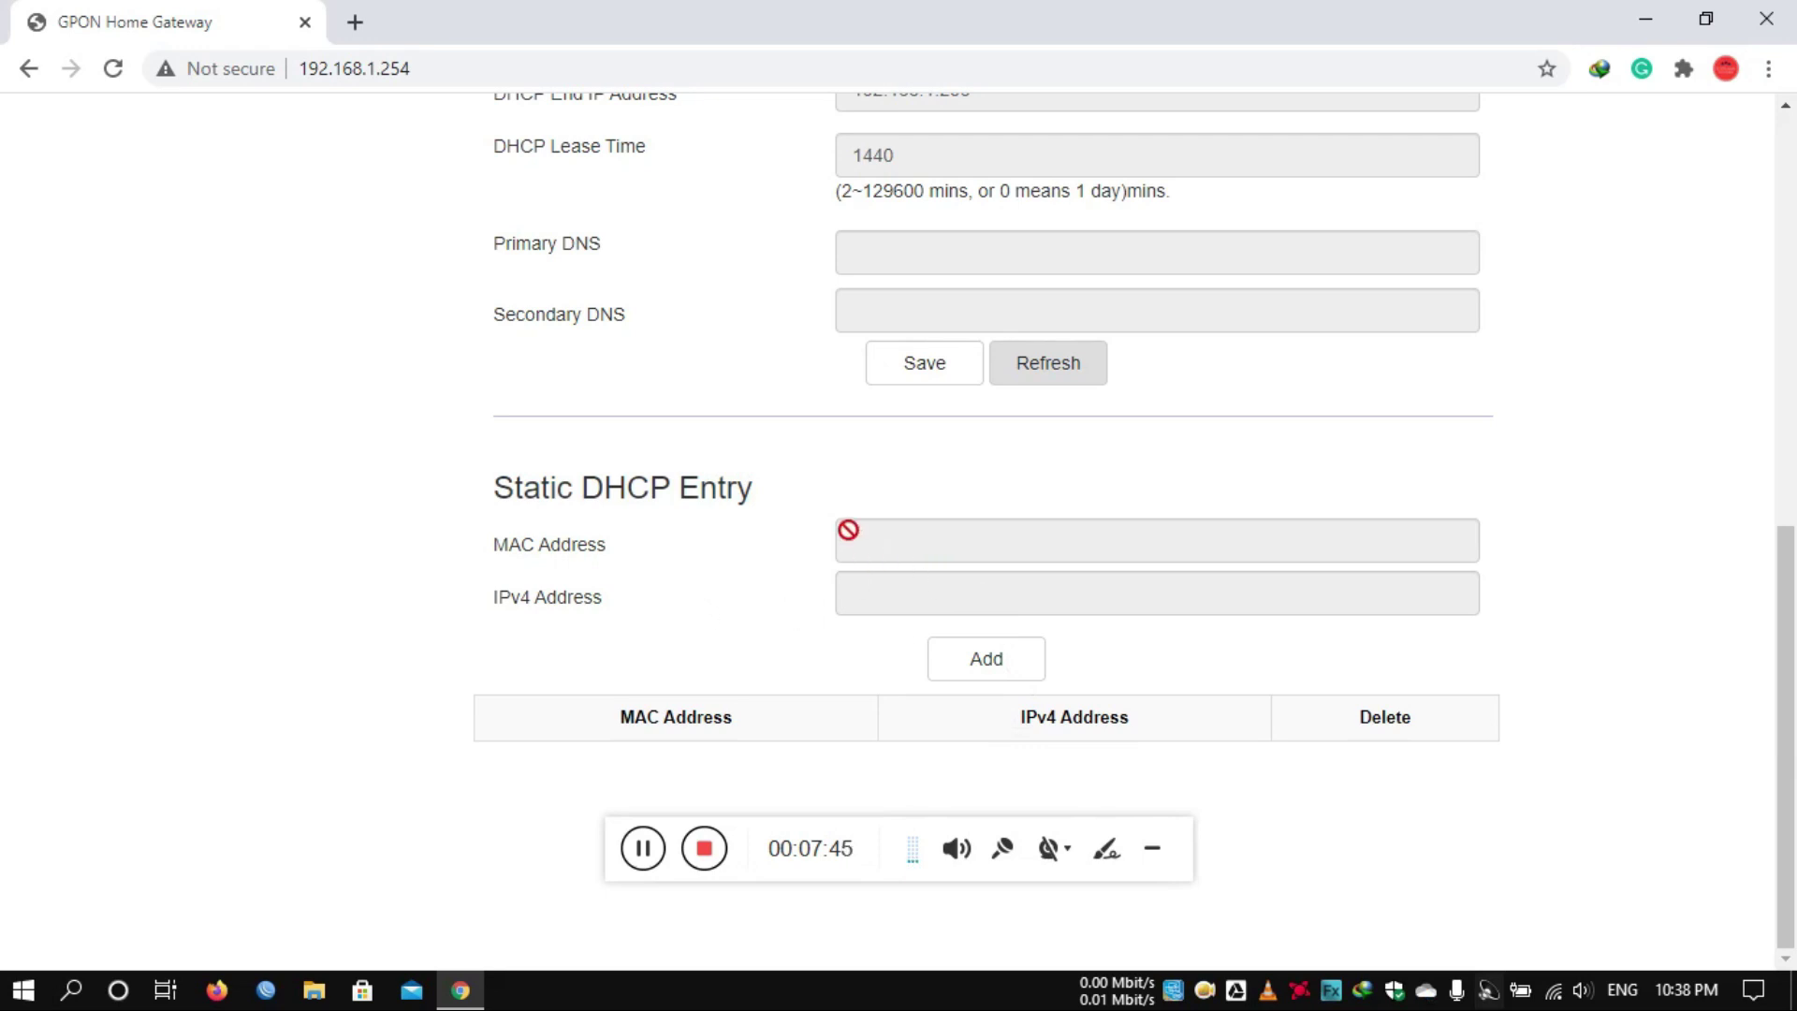
scroll(814, 552, "up", 10)
scroll(842, 459, "down", 7)
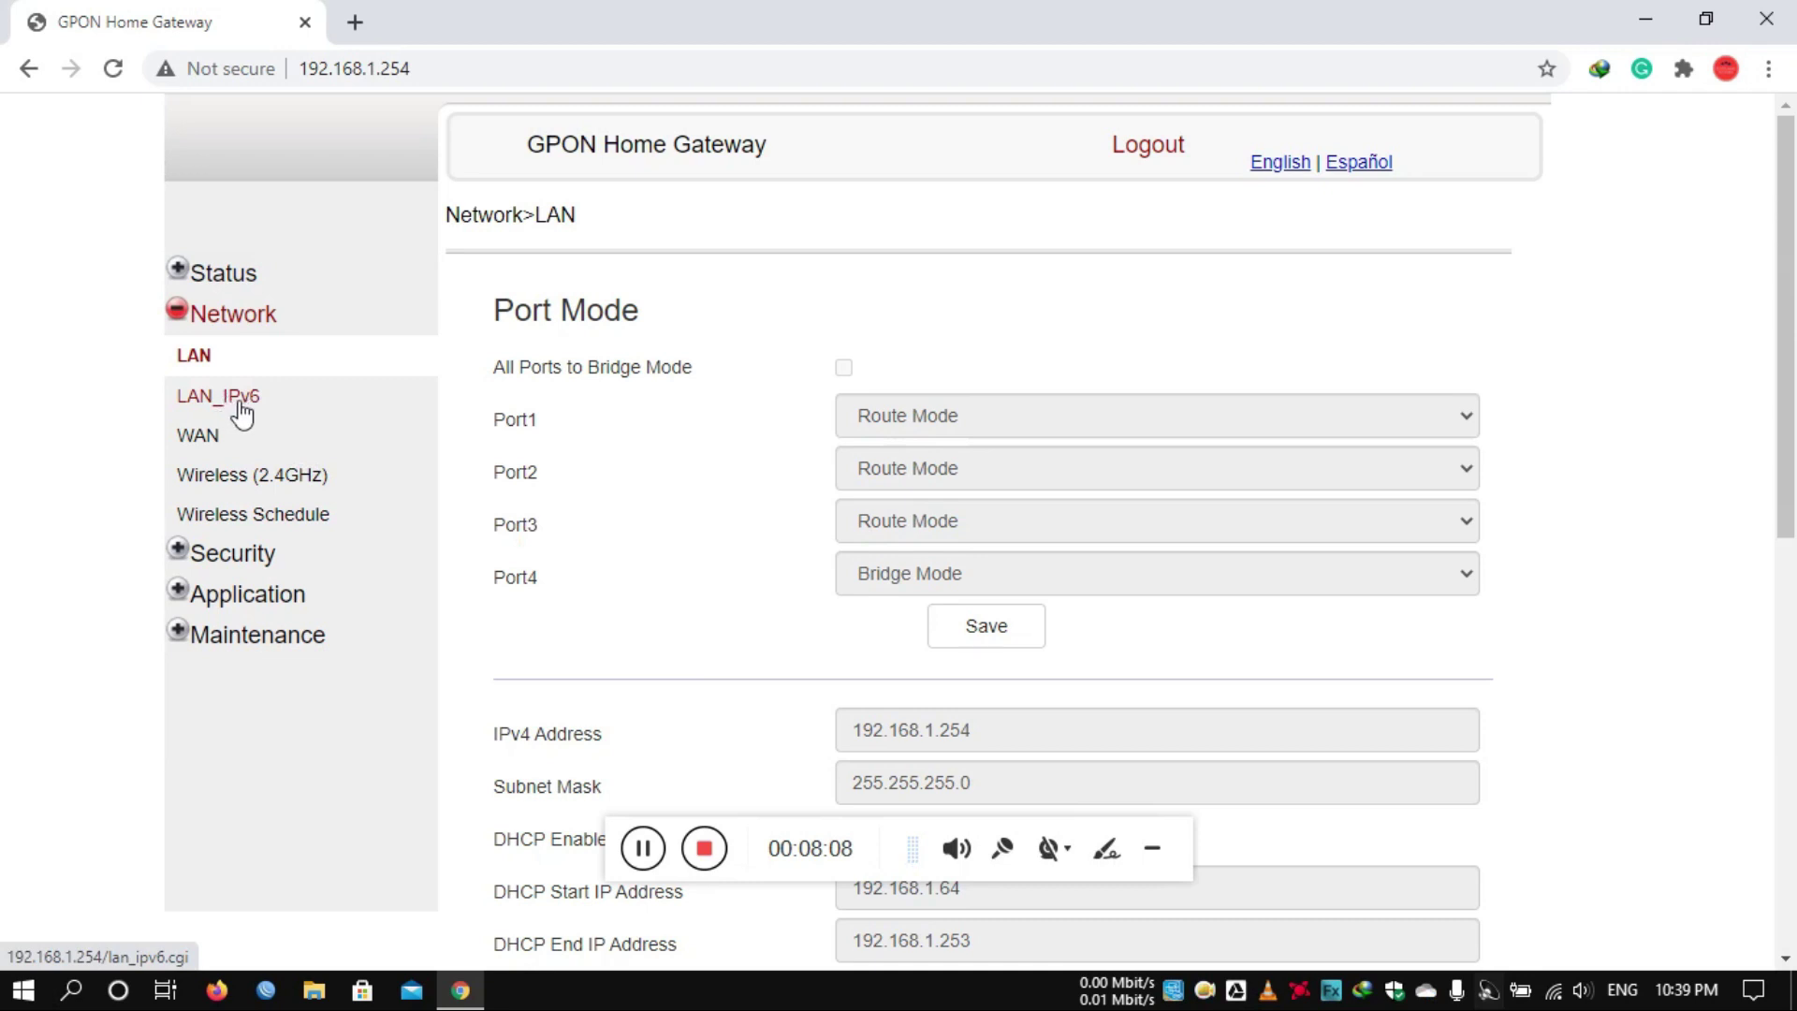
Open Network > WAN showing the 4_INTERNET_R_VID_462 connection settings
left_click(281, 438)
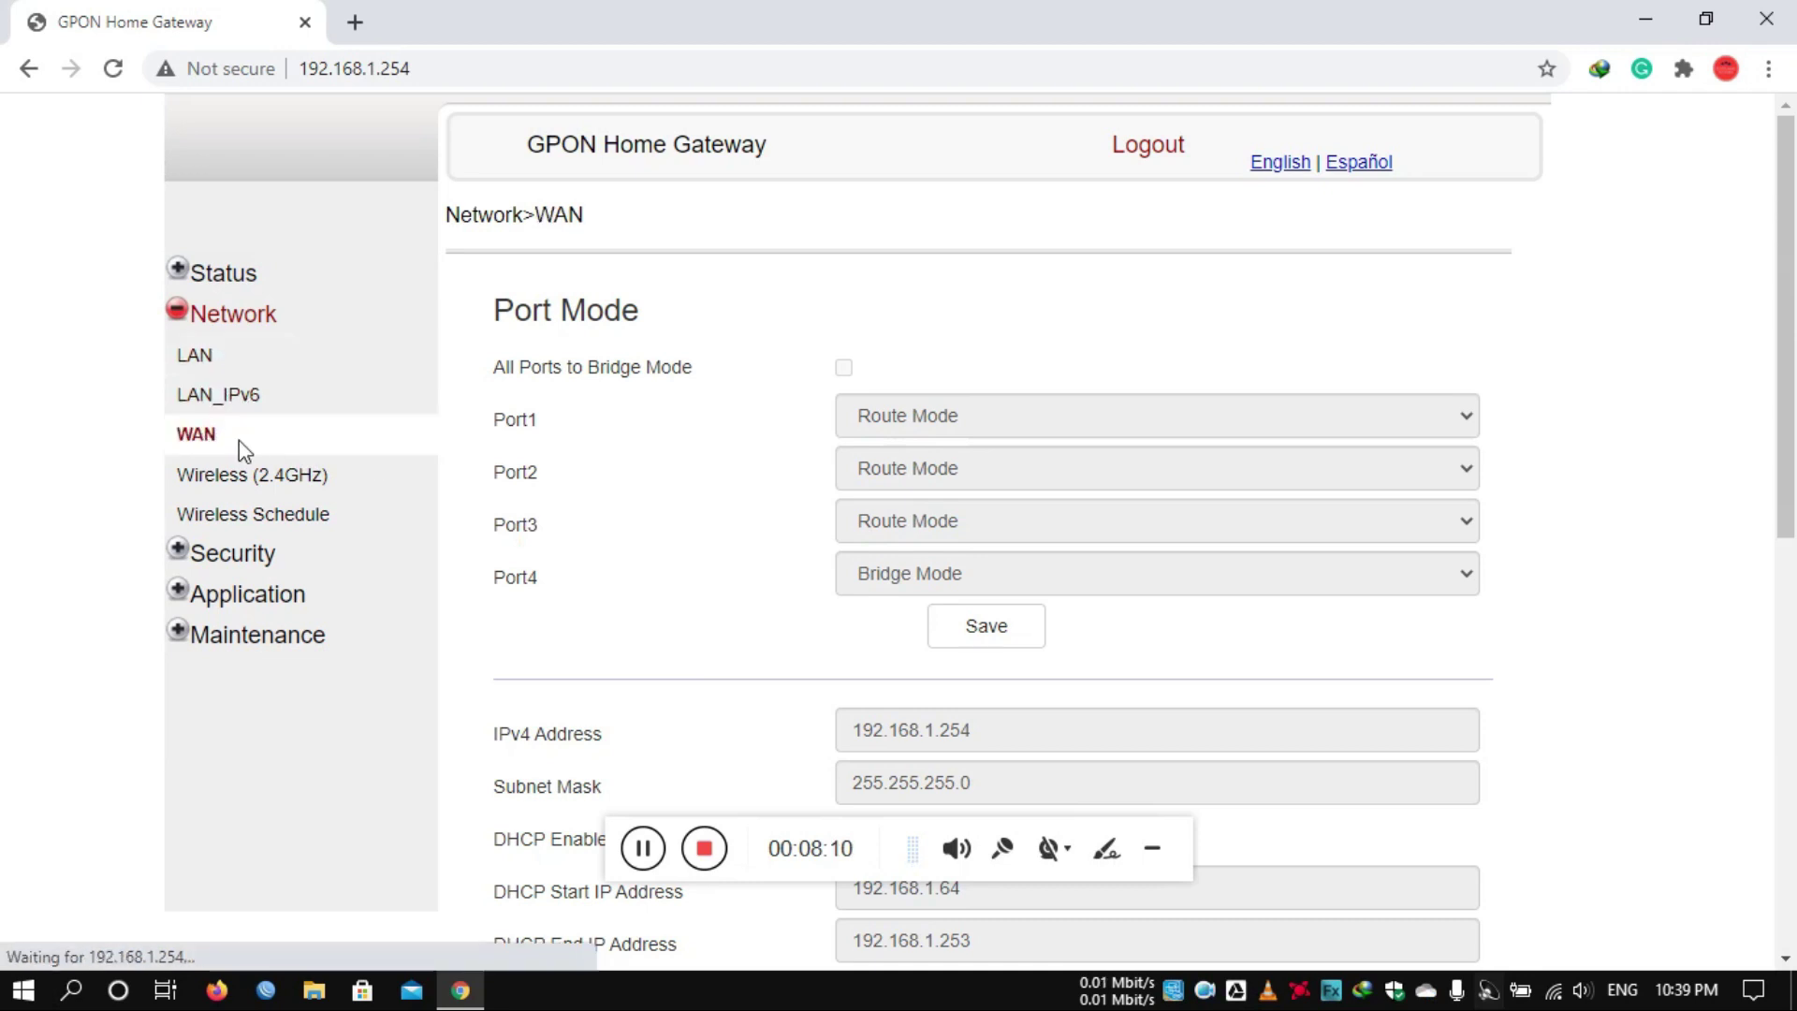
left_click(1119, 289)
left_click(966, 393)
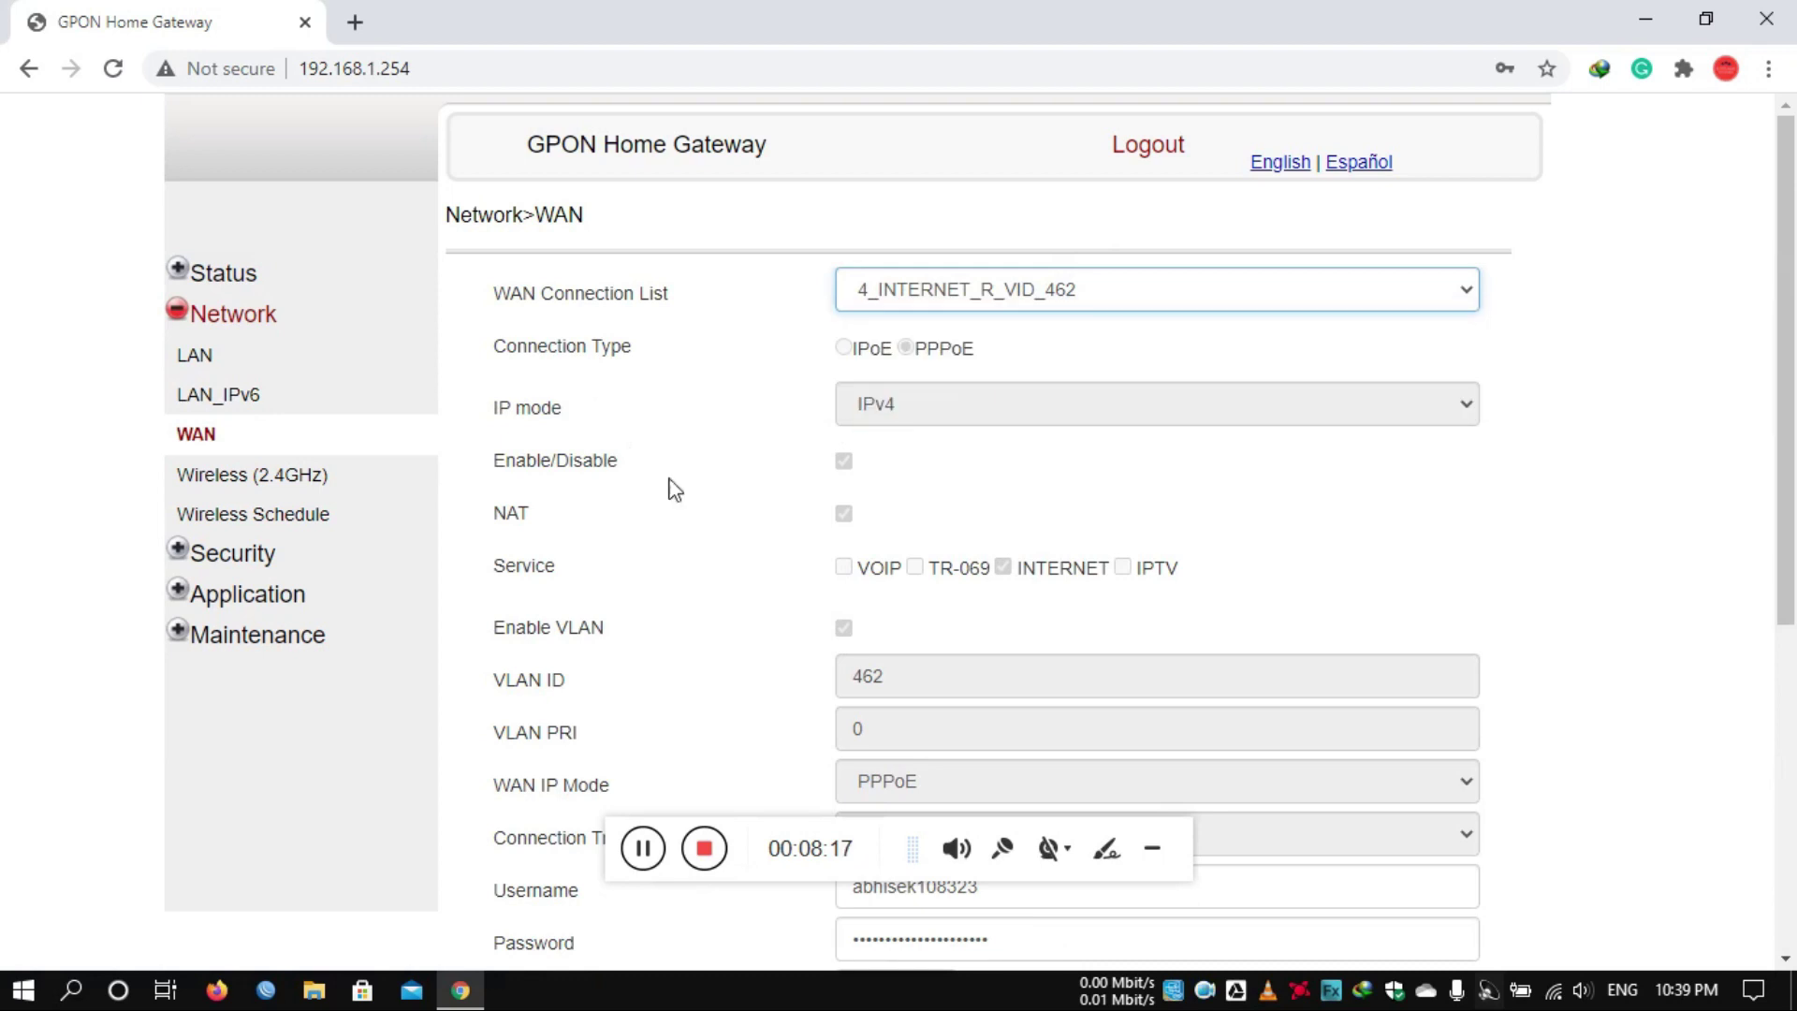
scroll(776, 440, "down", 3)
scroll(698, 461, "up", 3)
Compare 1_TR069_R_VID_881 with 4_INTERNET_R_VID_462, then go to the 2.4GHz wireless page
left_click(1007, 296)
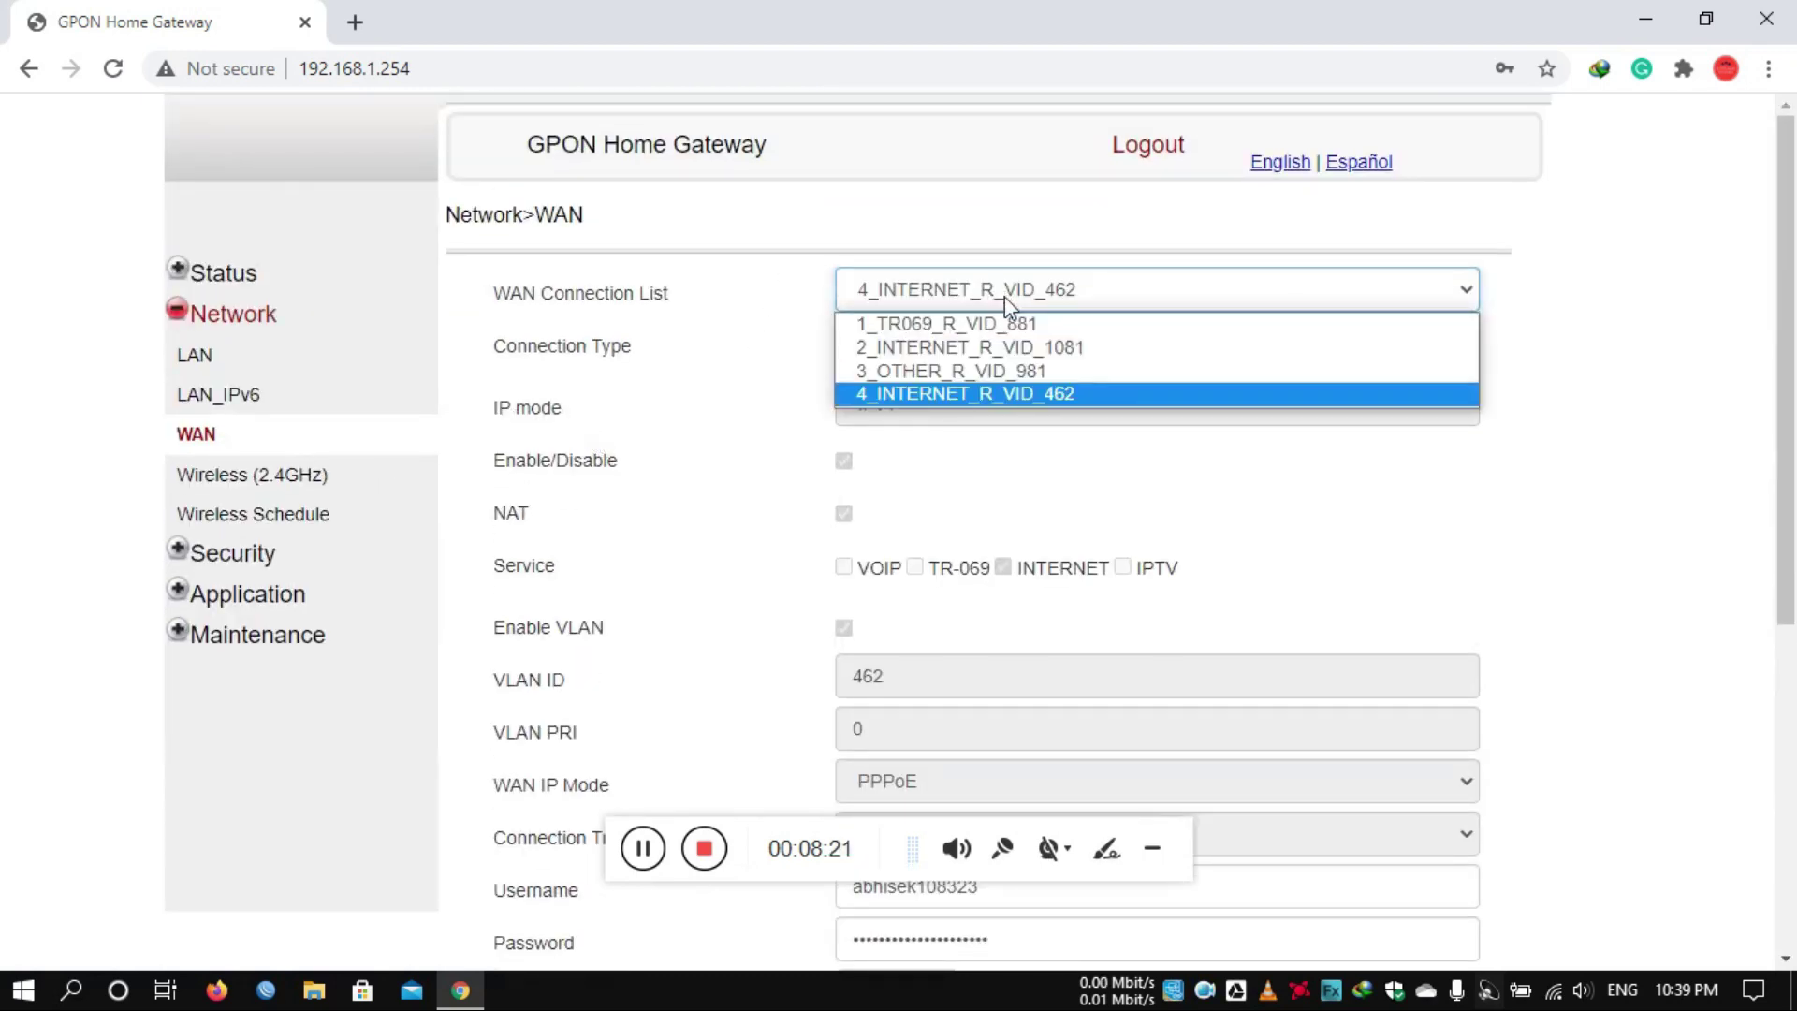
left_click(998, 323)
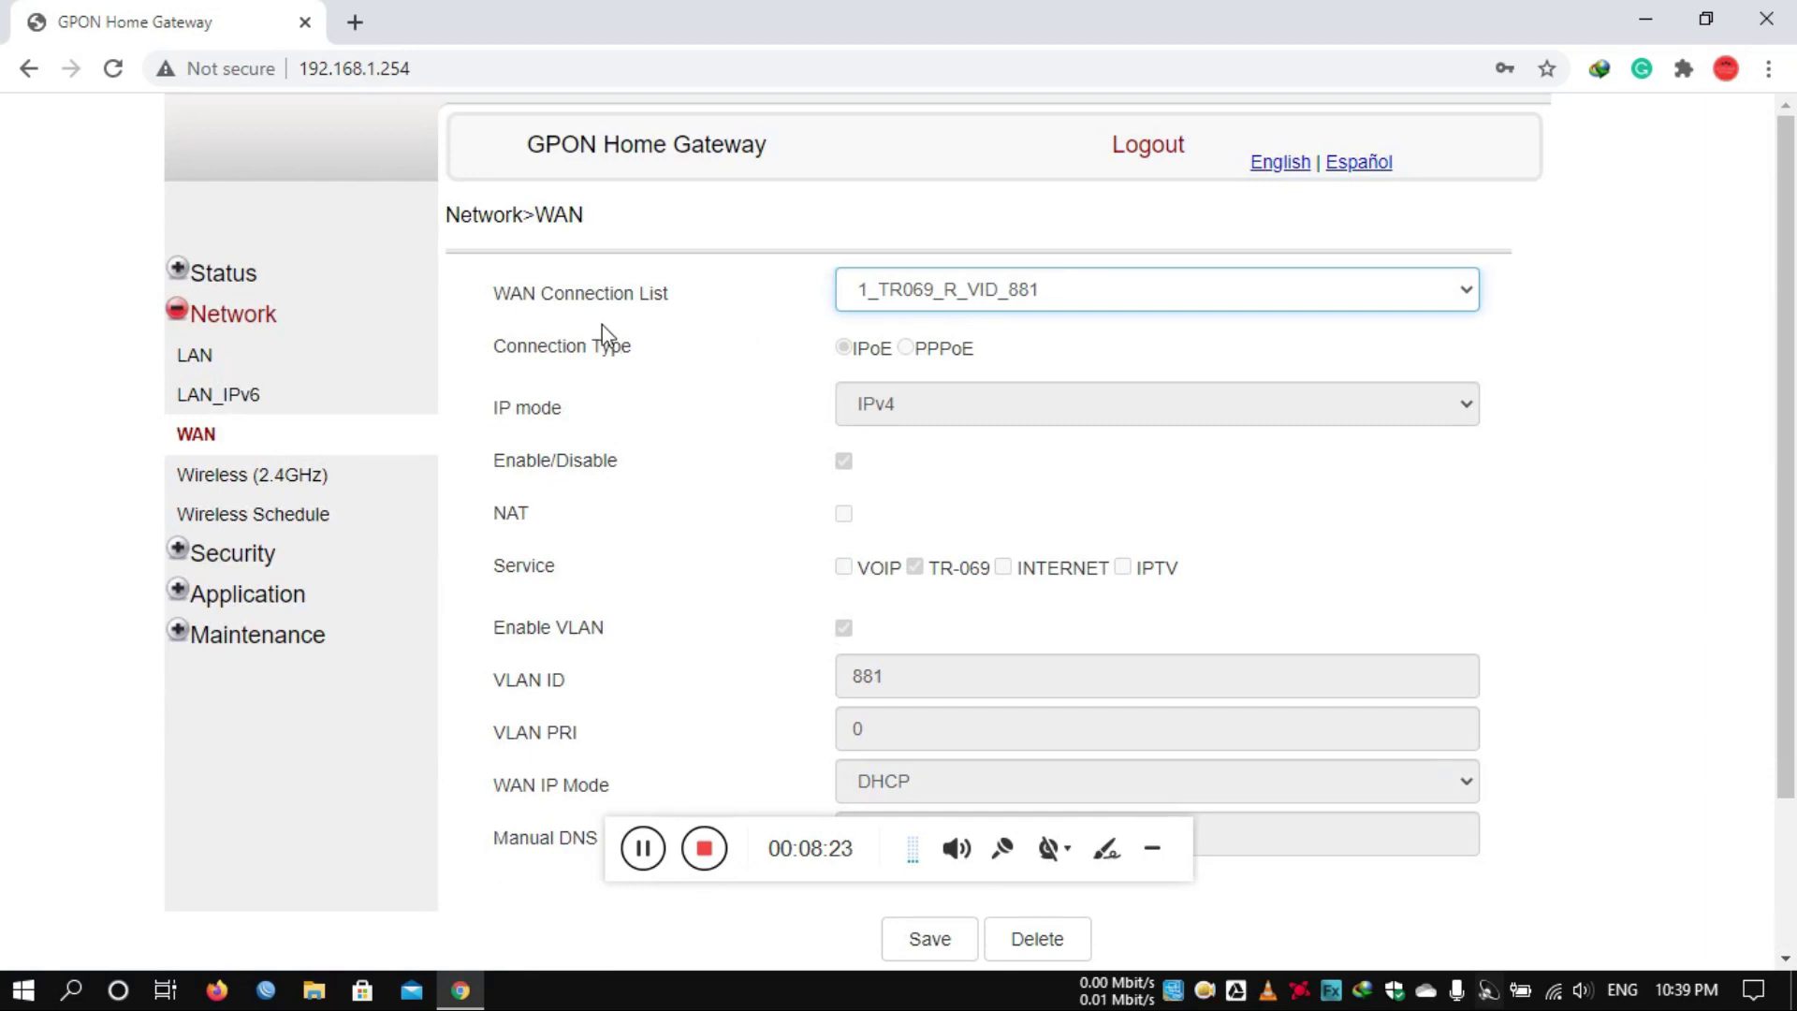
left_click(964, 290)
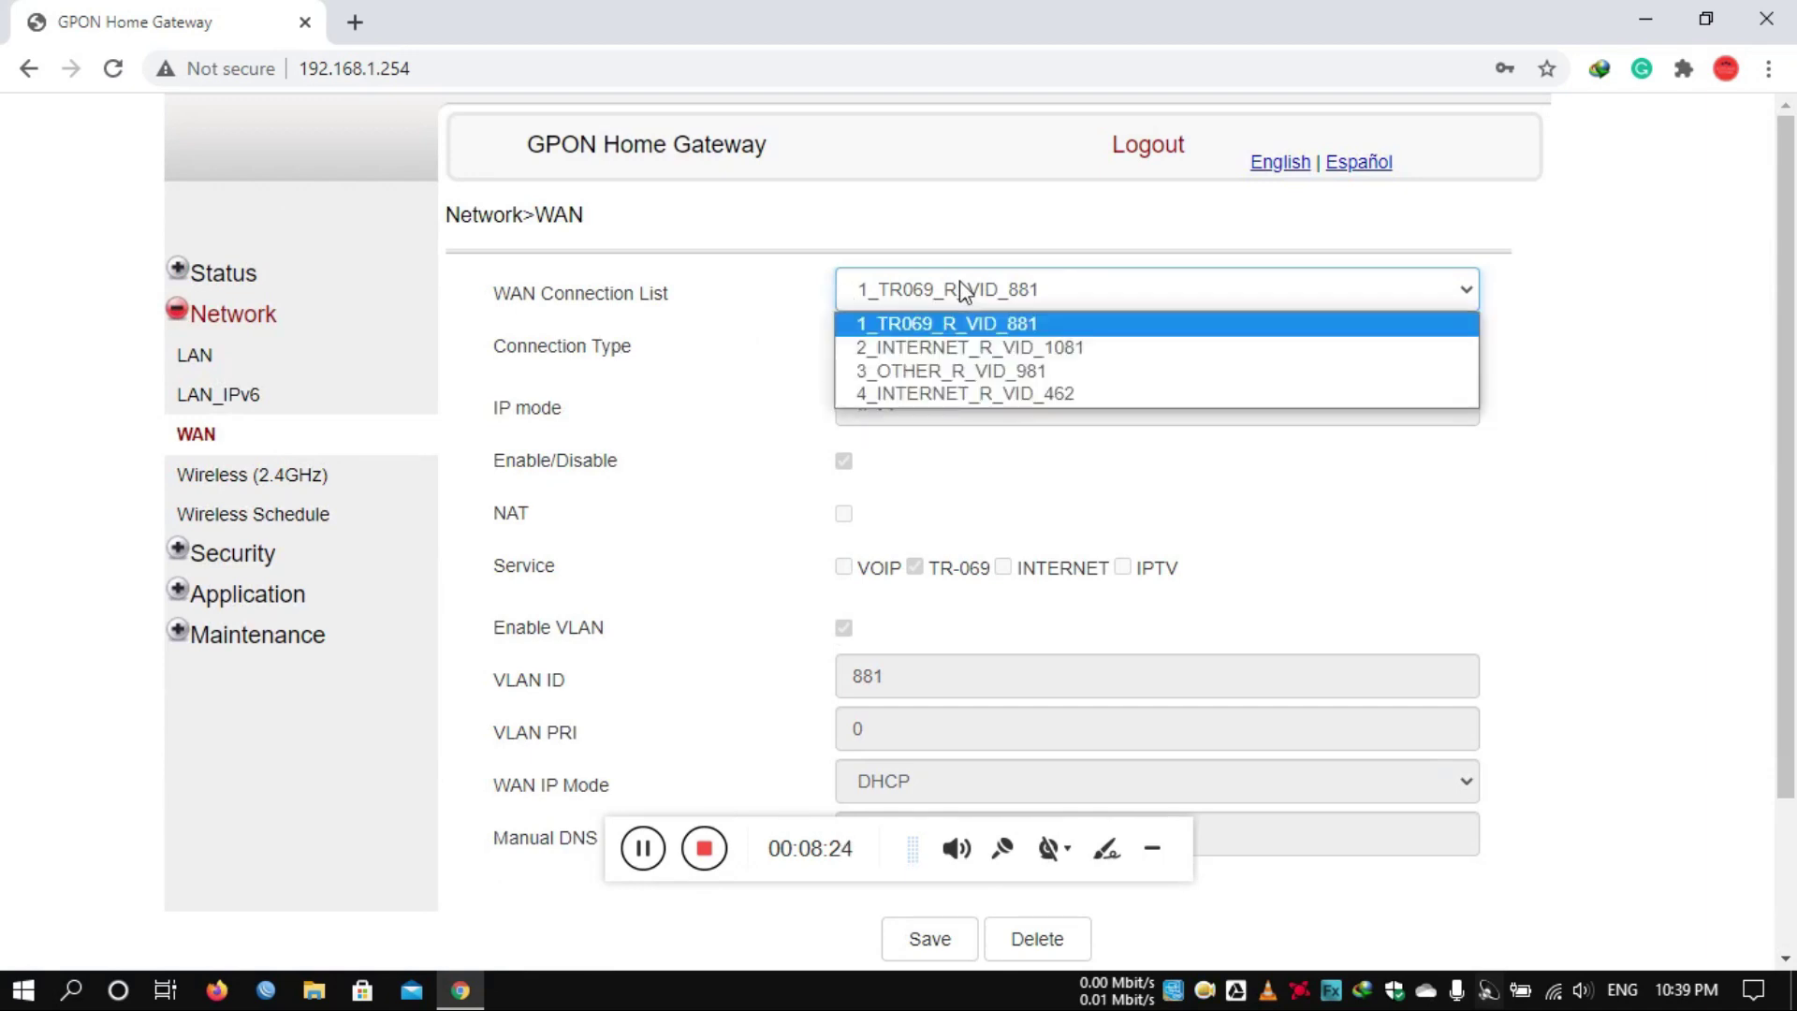
left_click(963, 393)
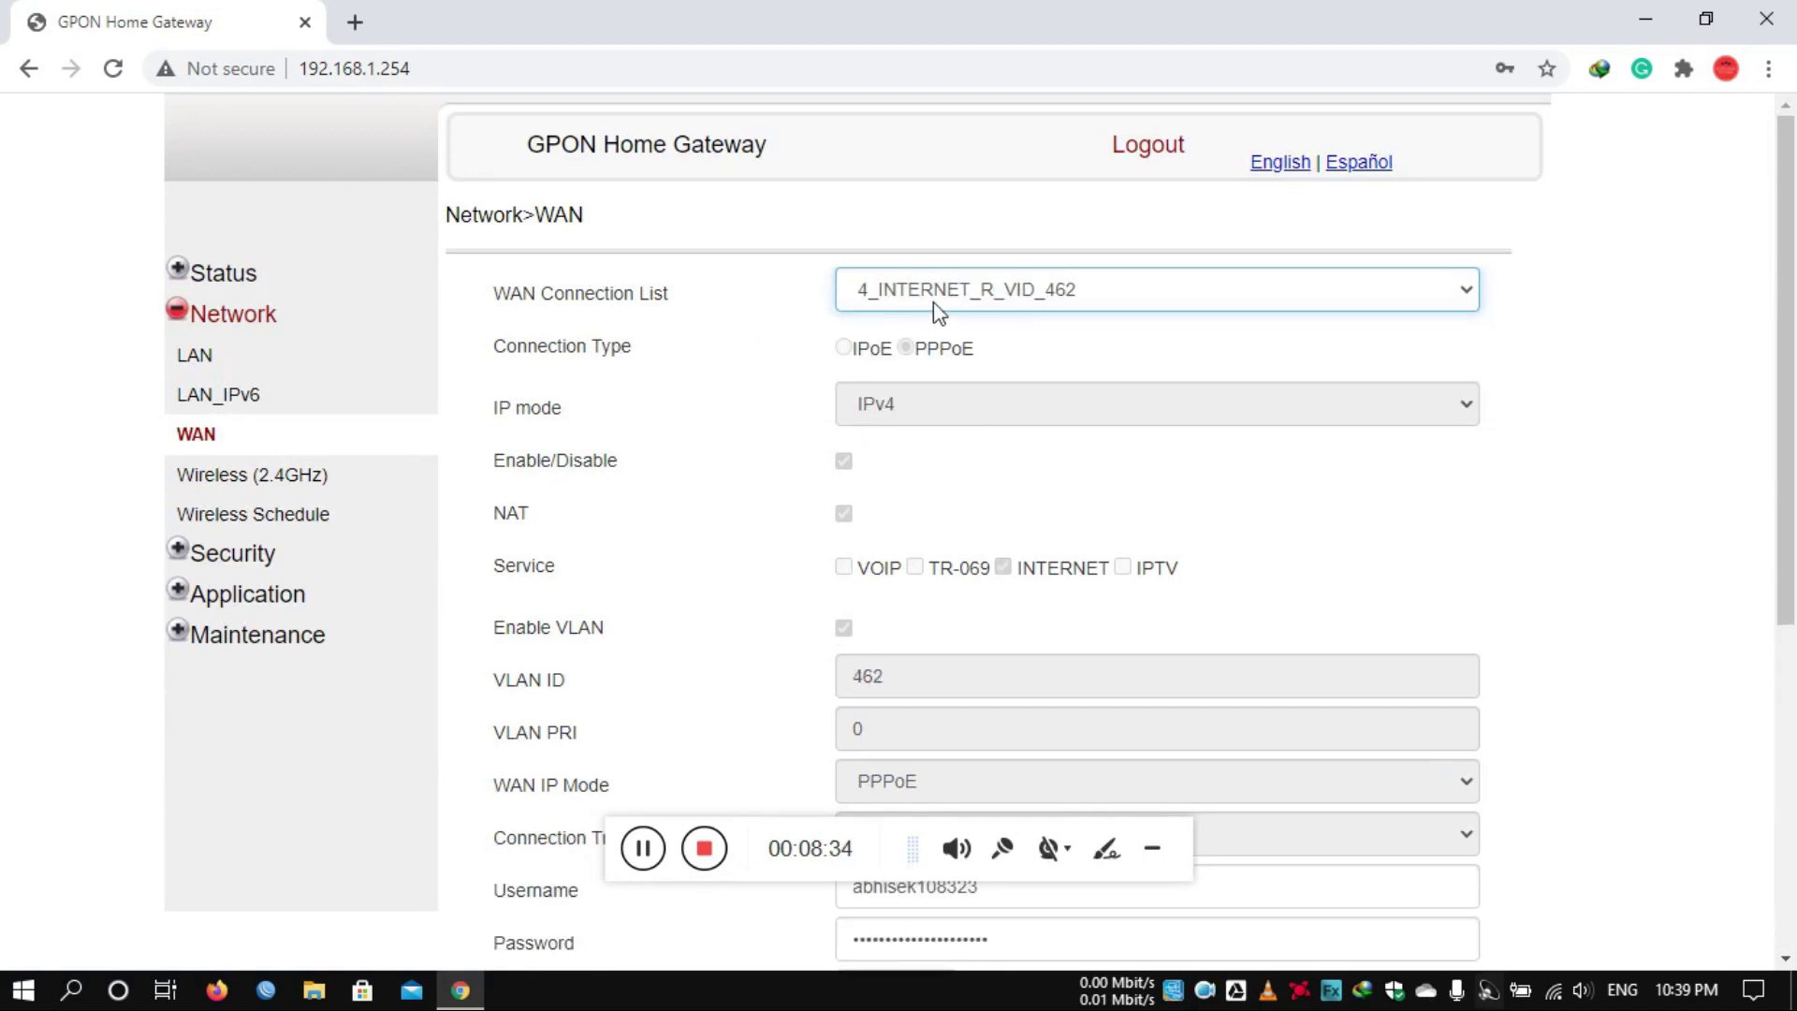
left_click(947, 289)
left_click(979, 393)
left_click(971, 291)
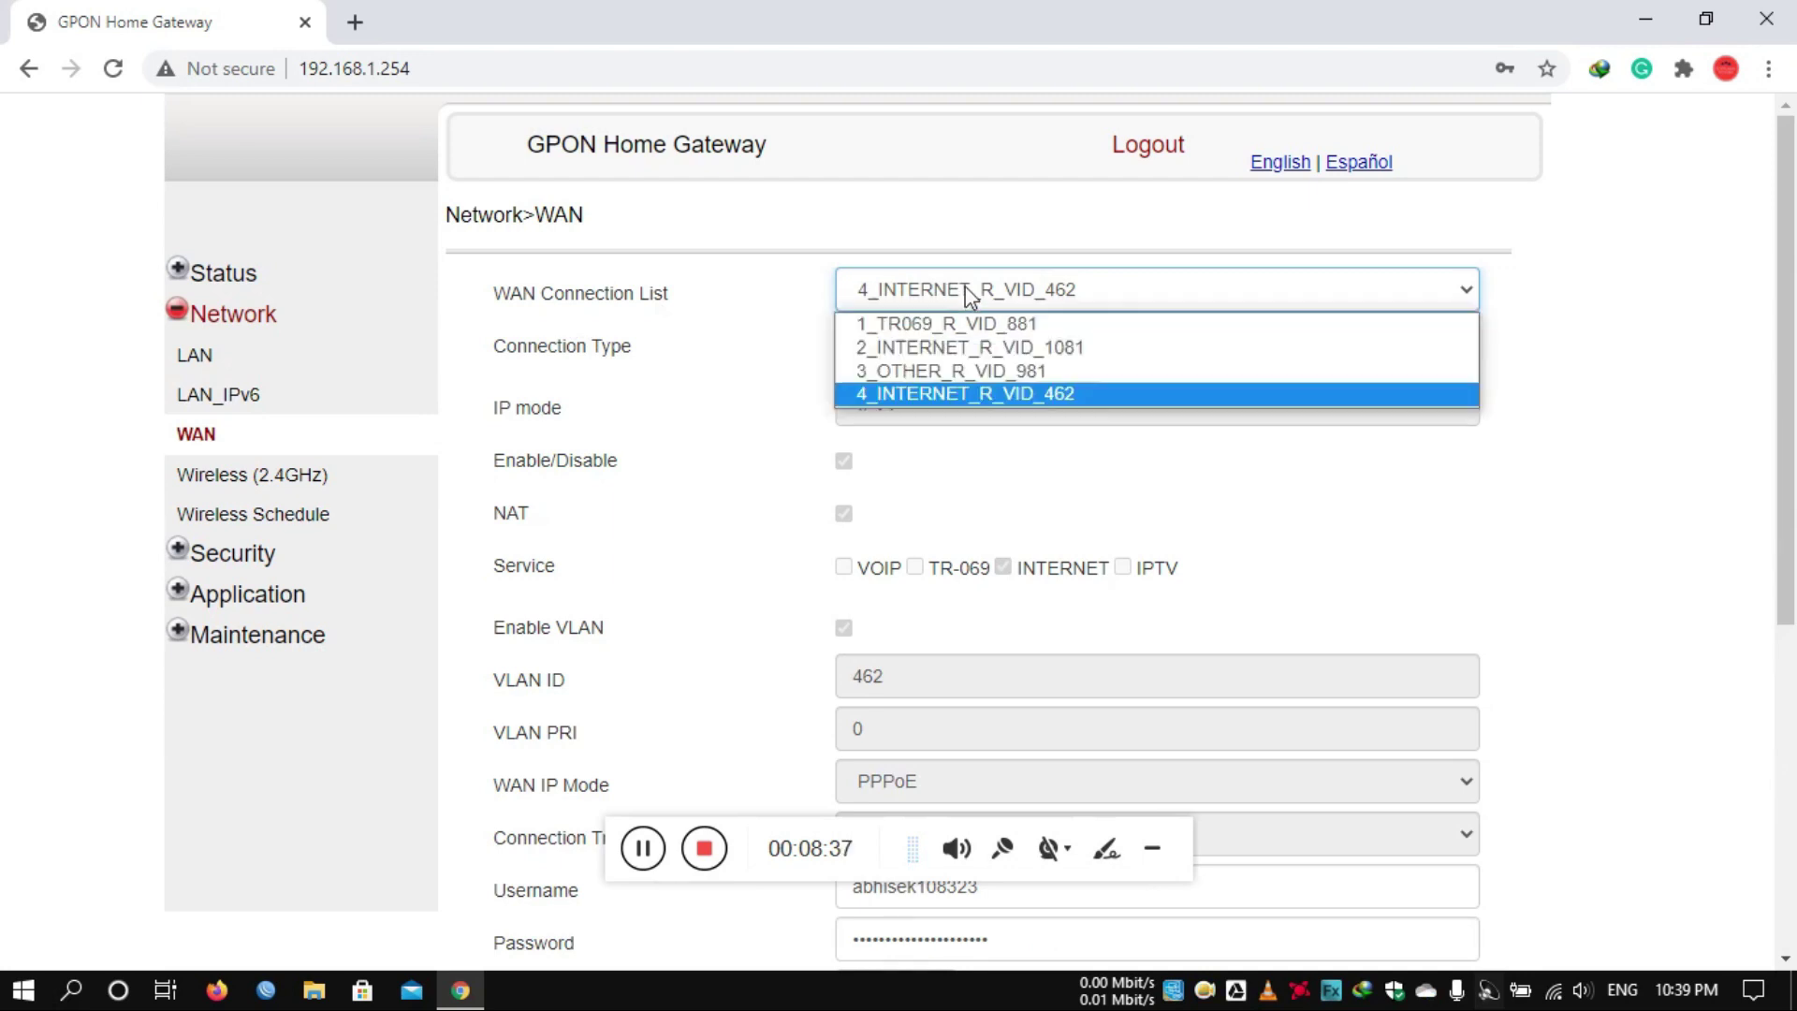
left_click(983, 393)
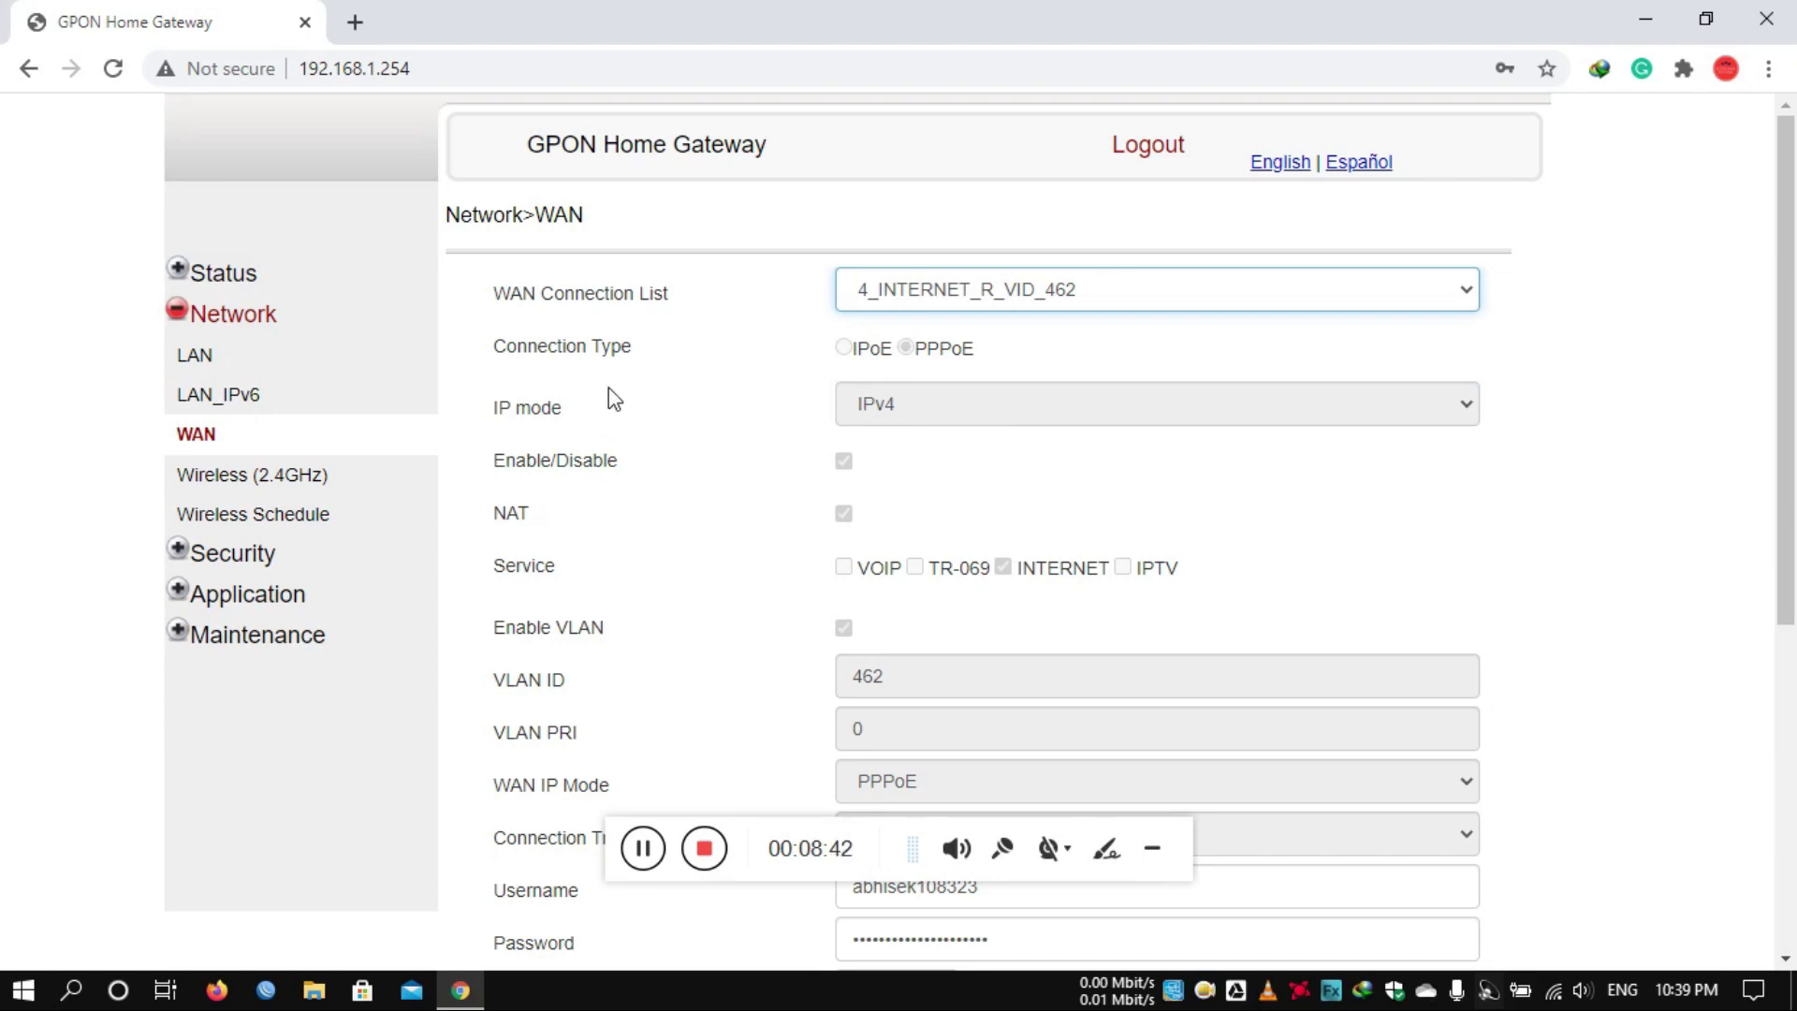
left_click(246, 479)
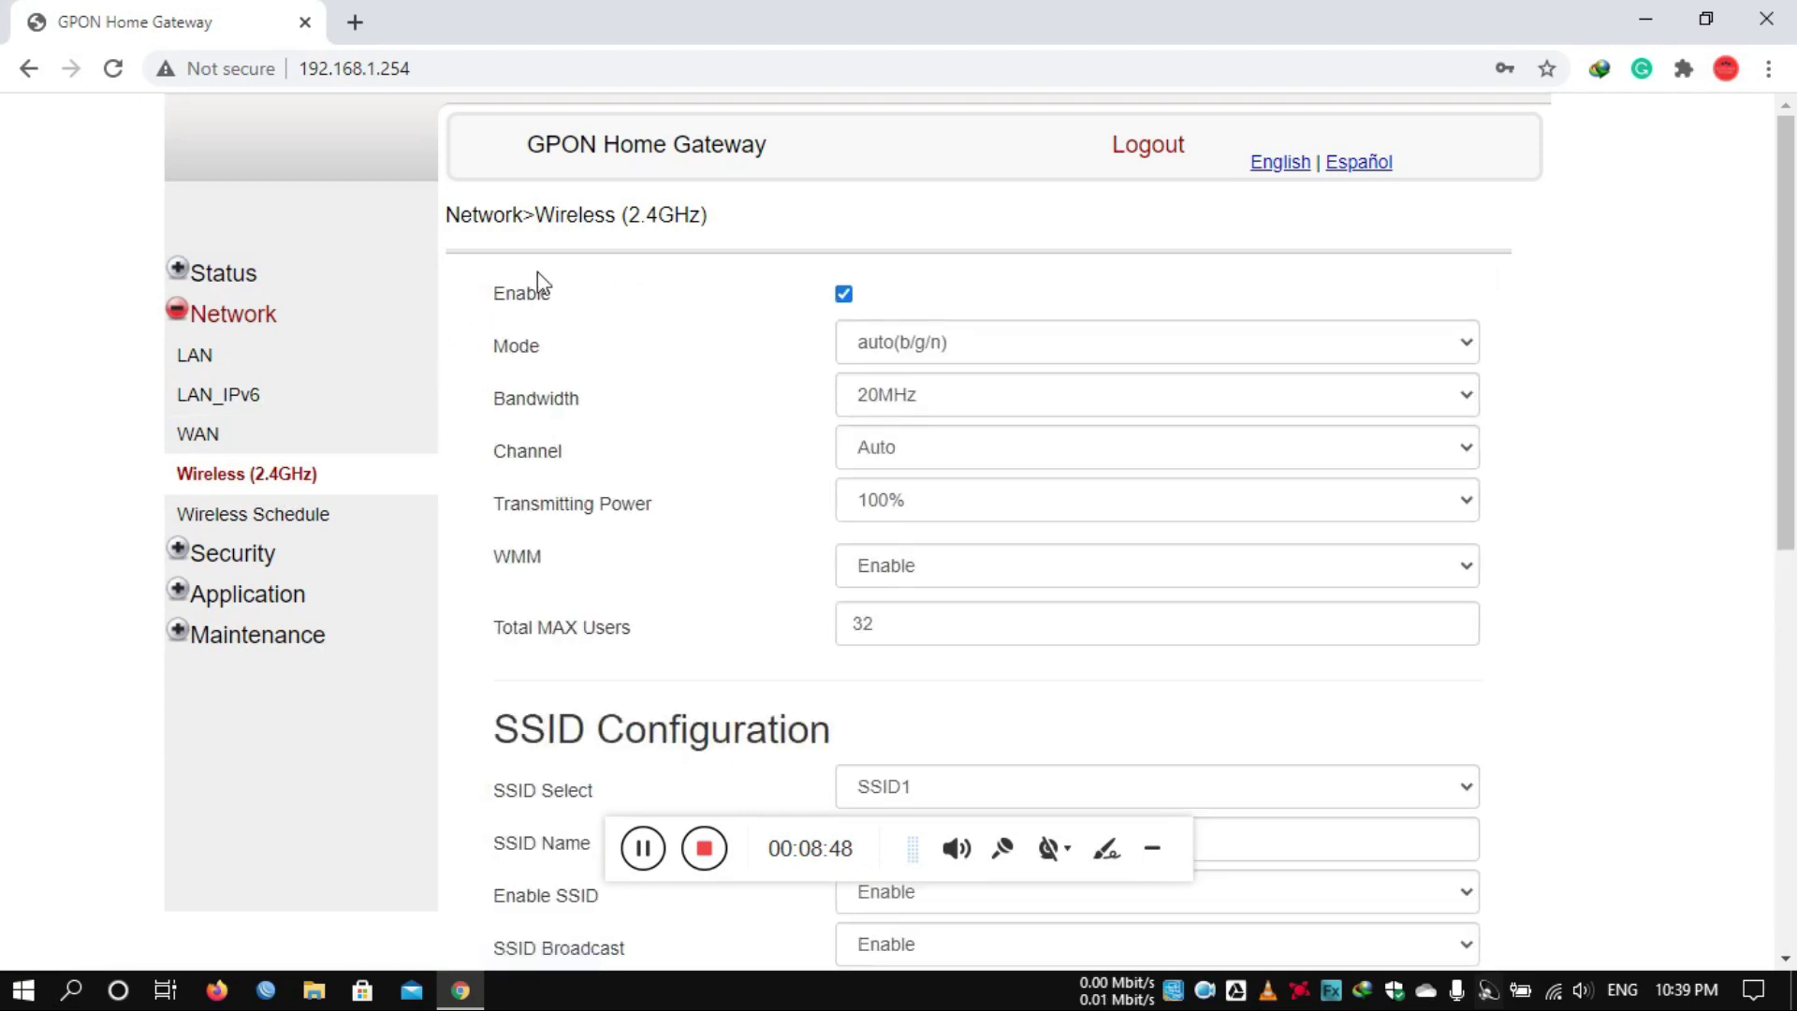
Check the 2.4GHz Enable setting and keep the wireless mode at auto(b/g/n)
left_click_drag(508, 296, 666, 302)
left_click(666, 301)
left_click(844, 295)
left_click(958, 350)
left_click(910, 377)
left_click(1006, 307)
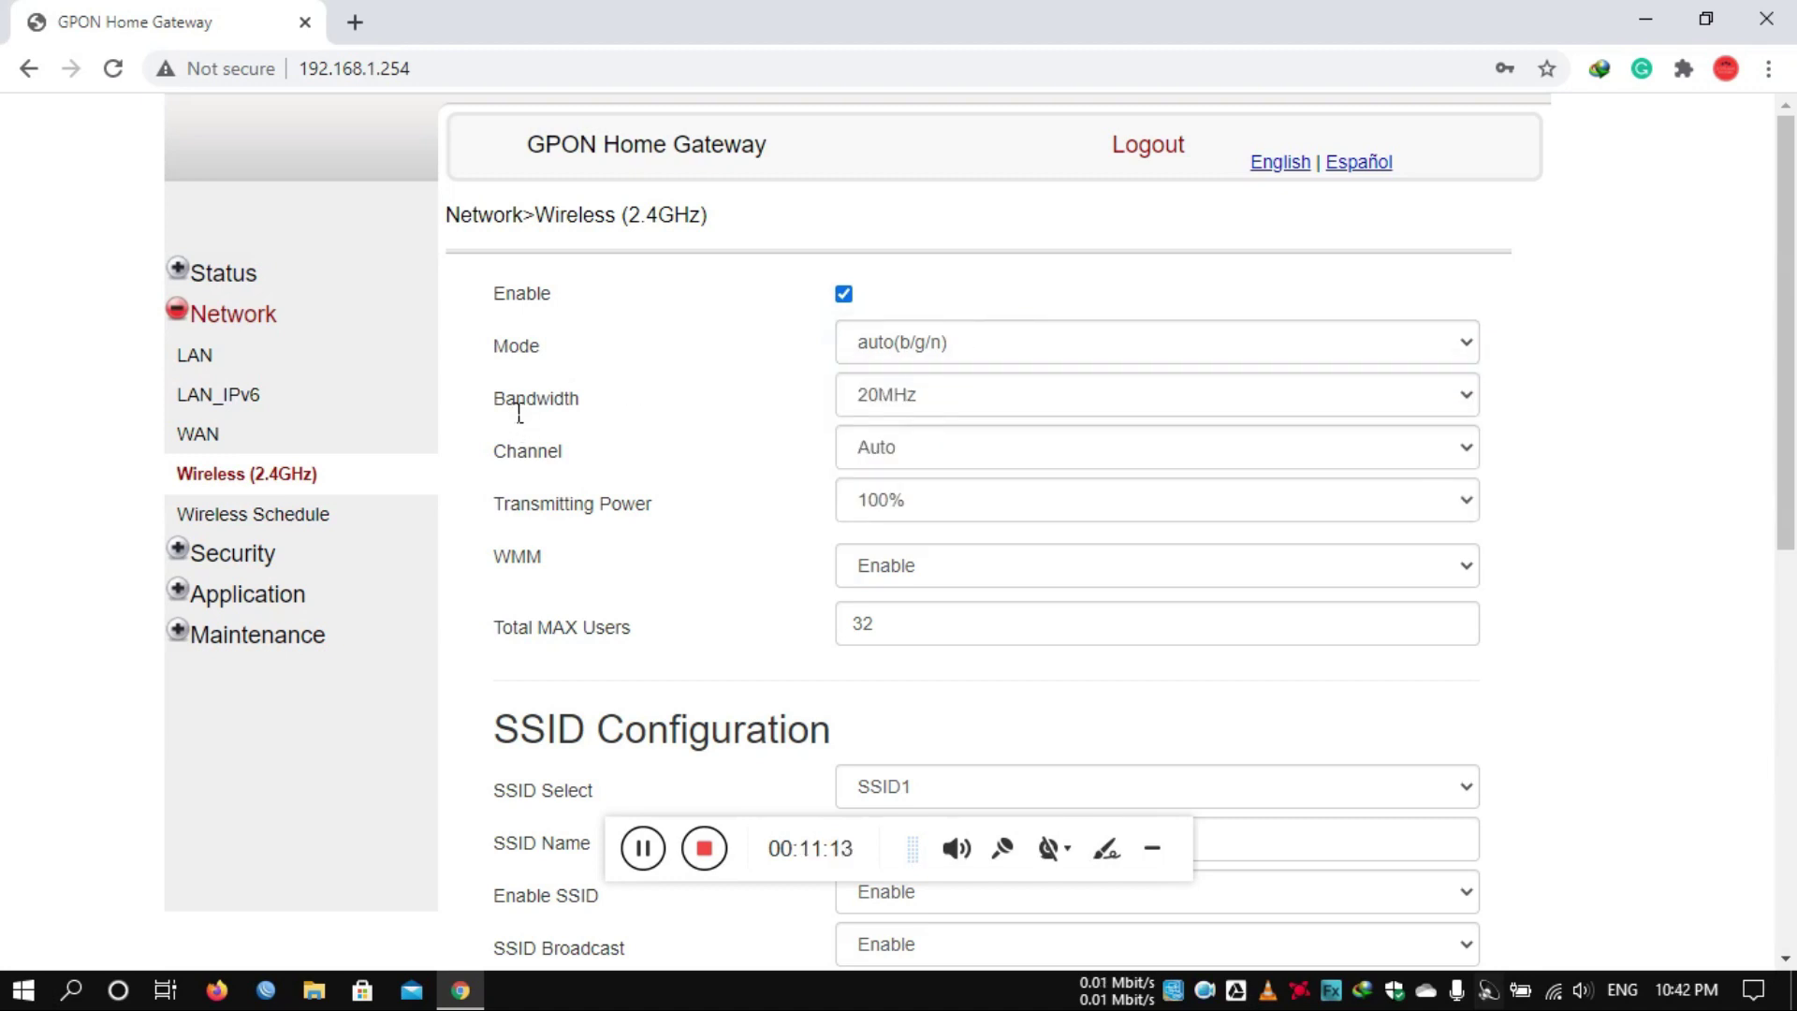
Change the 2.4GHz bandwidth from 20MHz to 20/40MHz and save
double_click(520, 411)
left_click(666, 409)
left_click(949, 395)
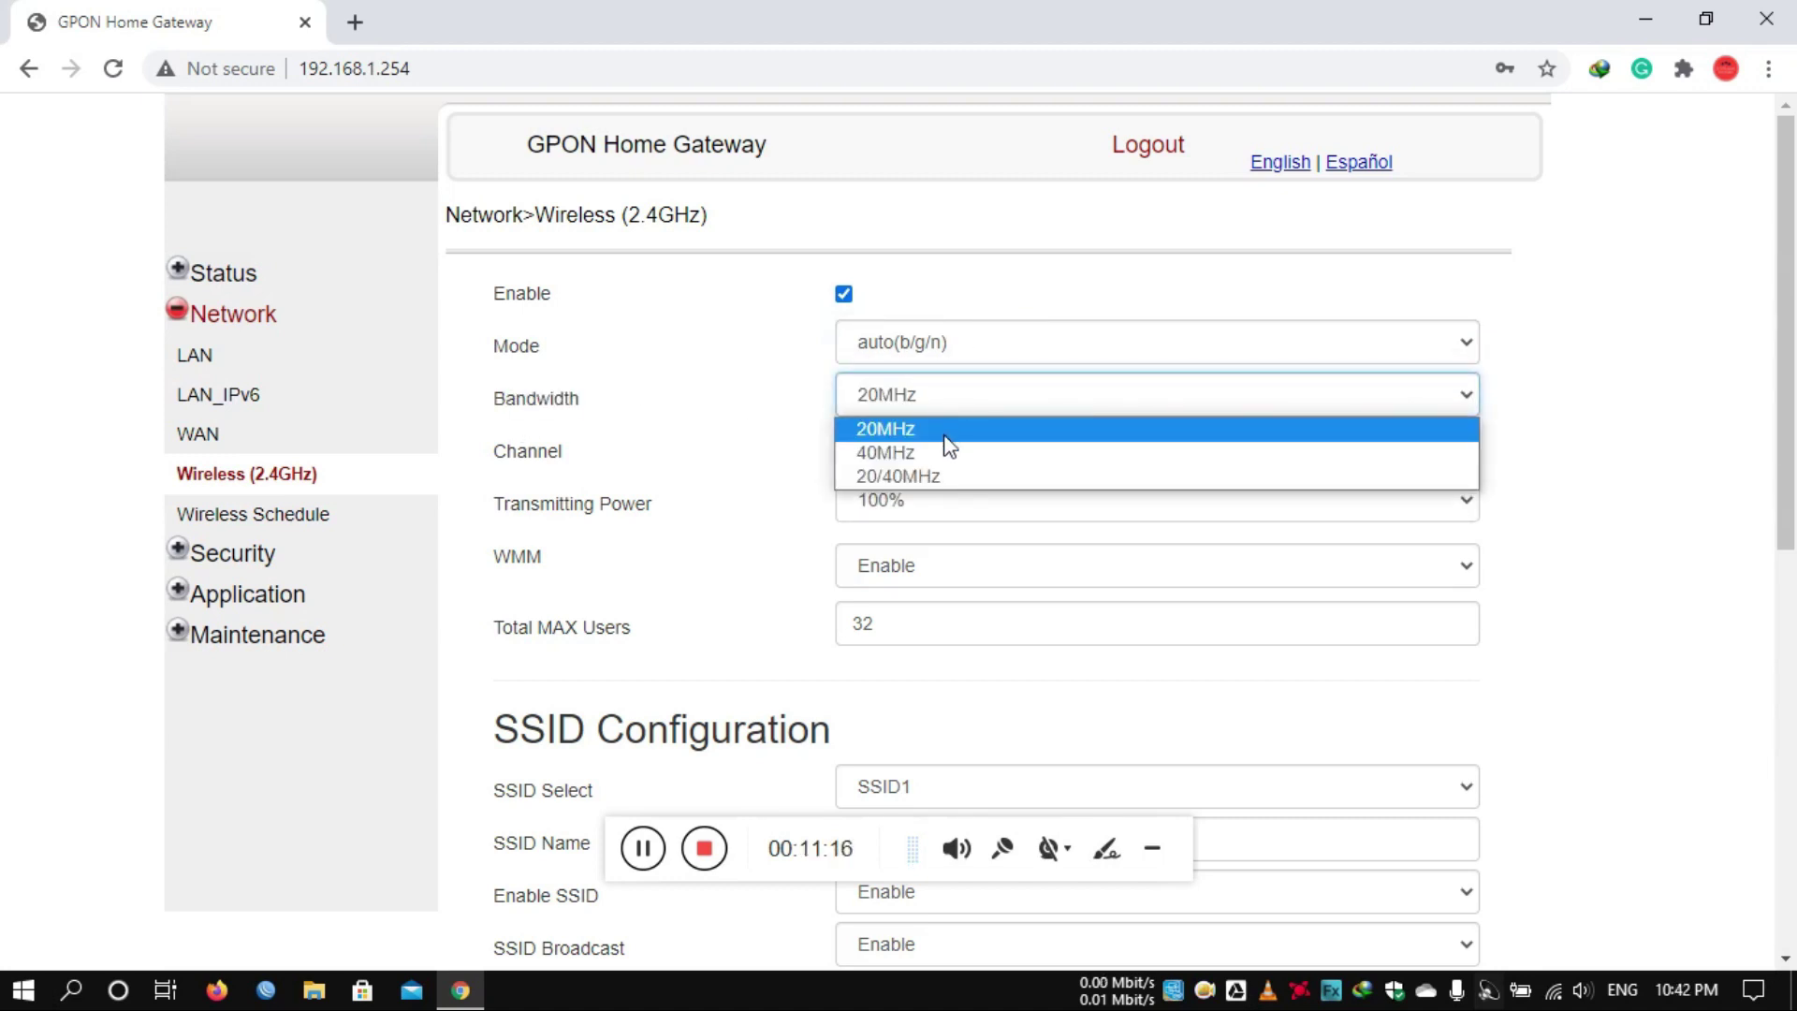
left_click(911, 432)
left_click(741, 395)
left_click(919, 408)
left_click(917, 430)
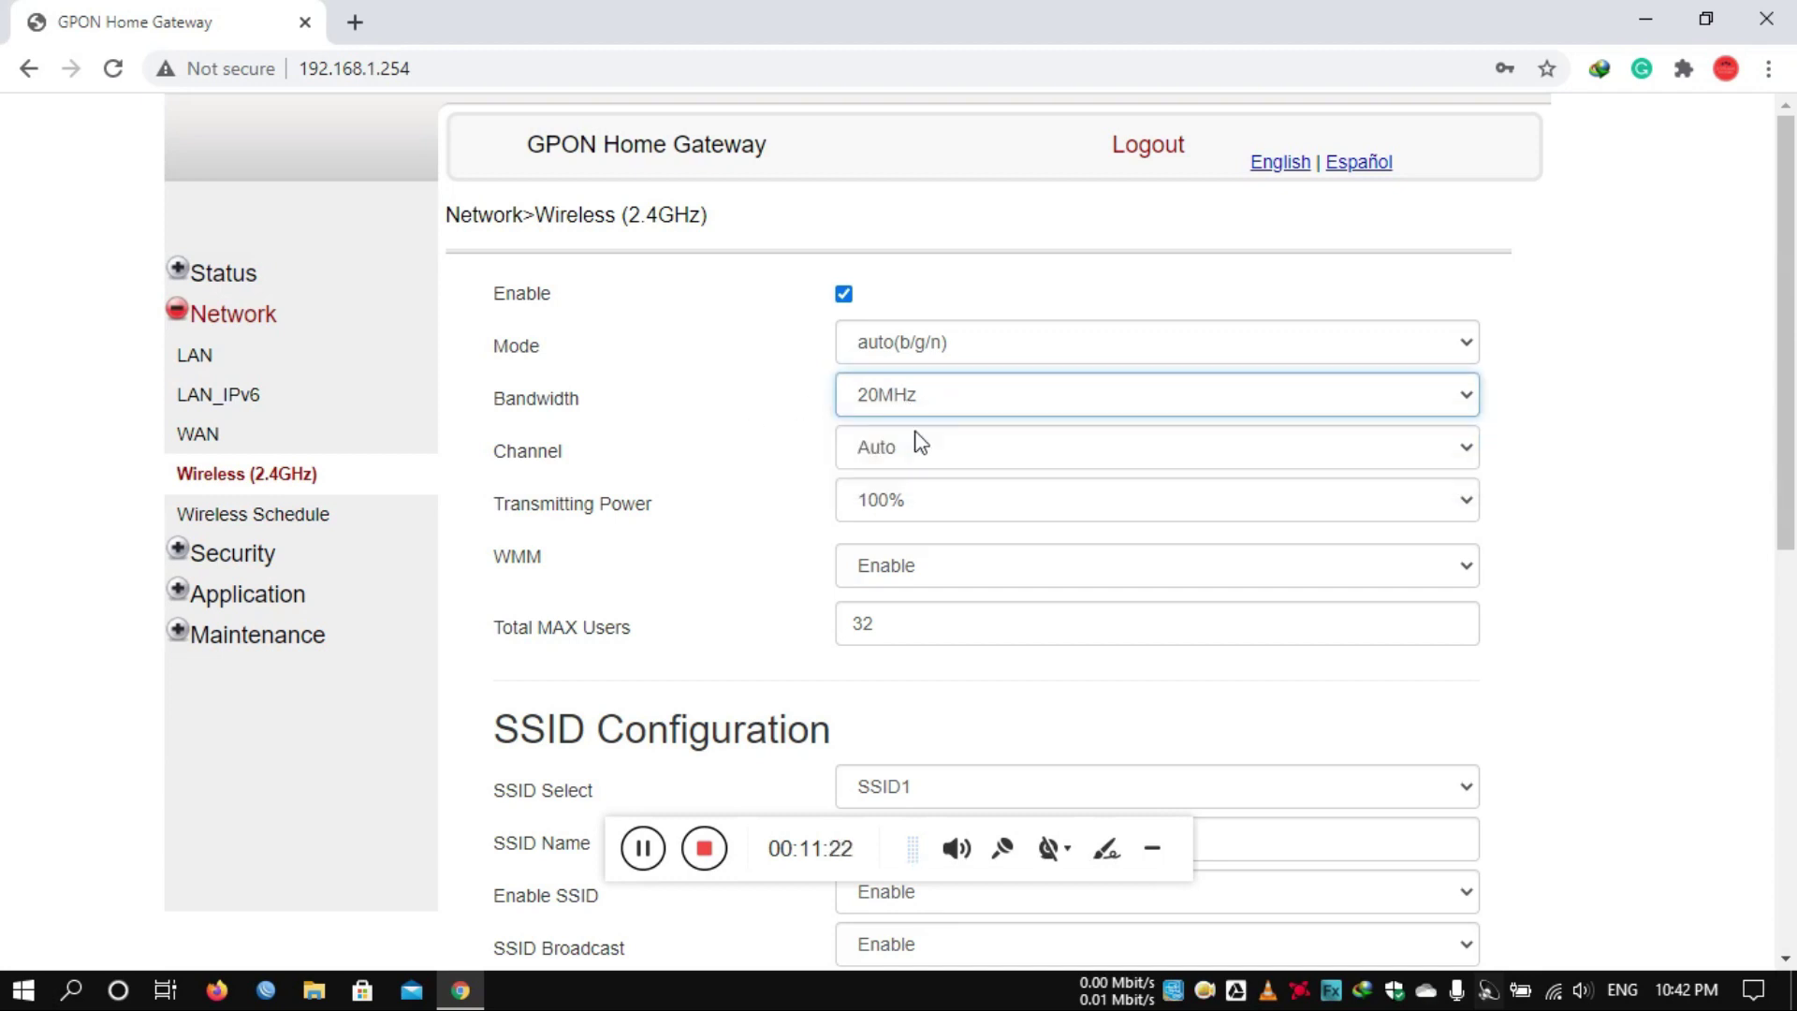
left_click(928, 404)
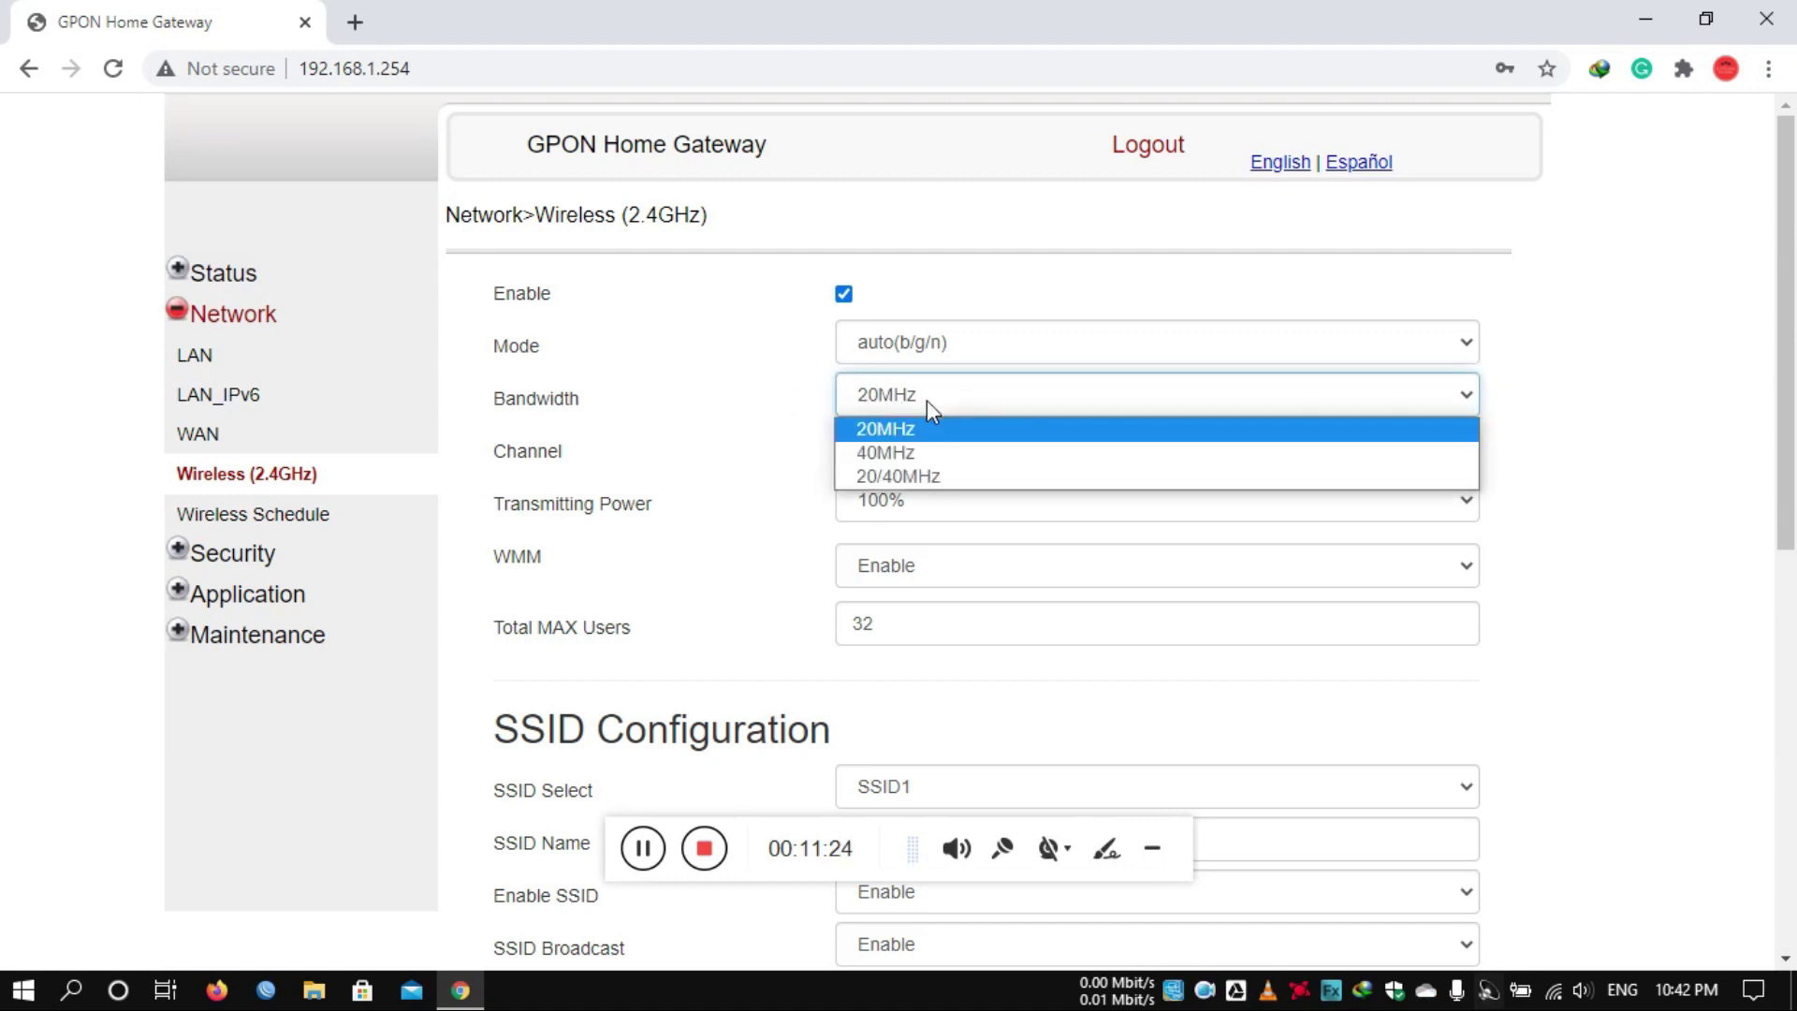
left_click(900, 476)
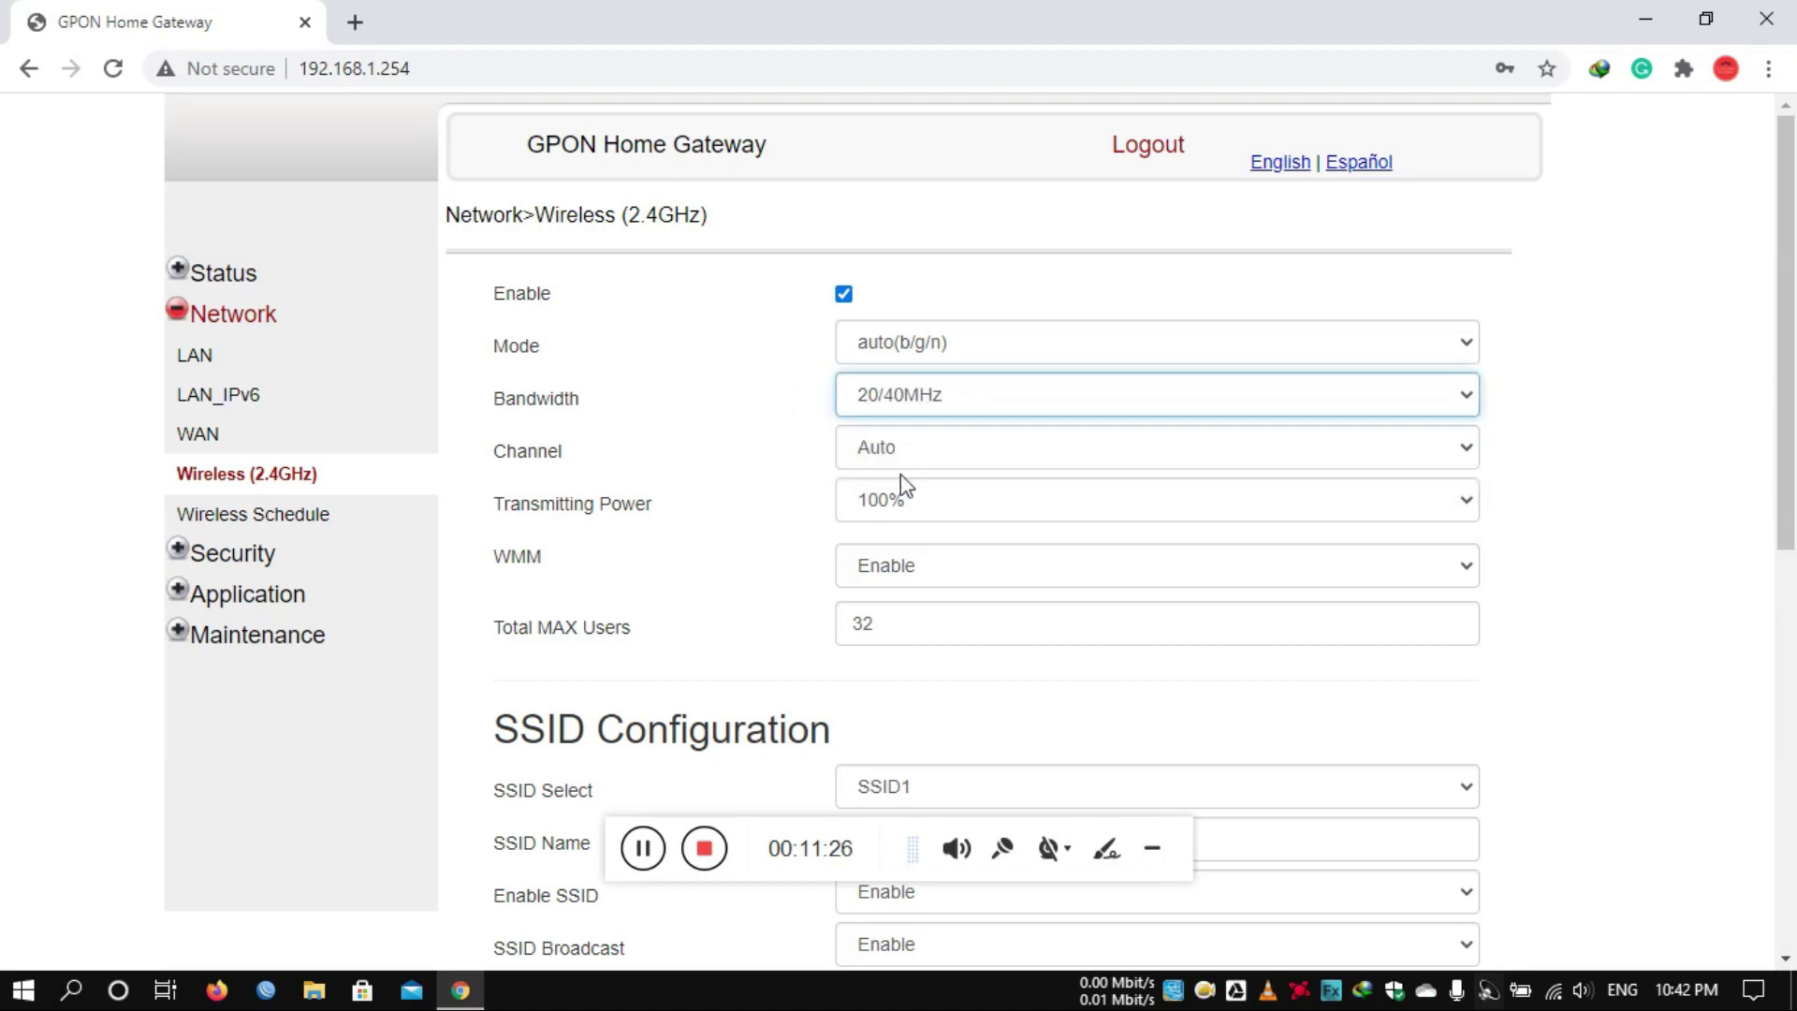
scroll(748, 449, "down", 9)
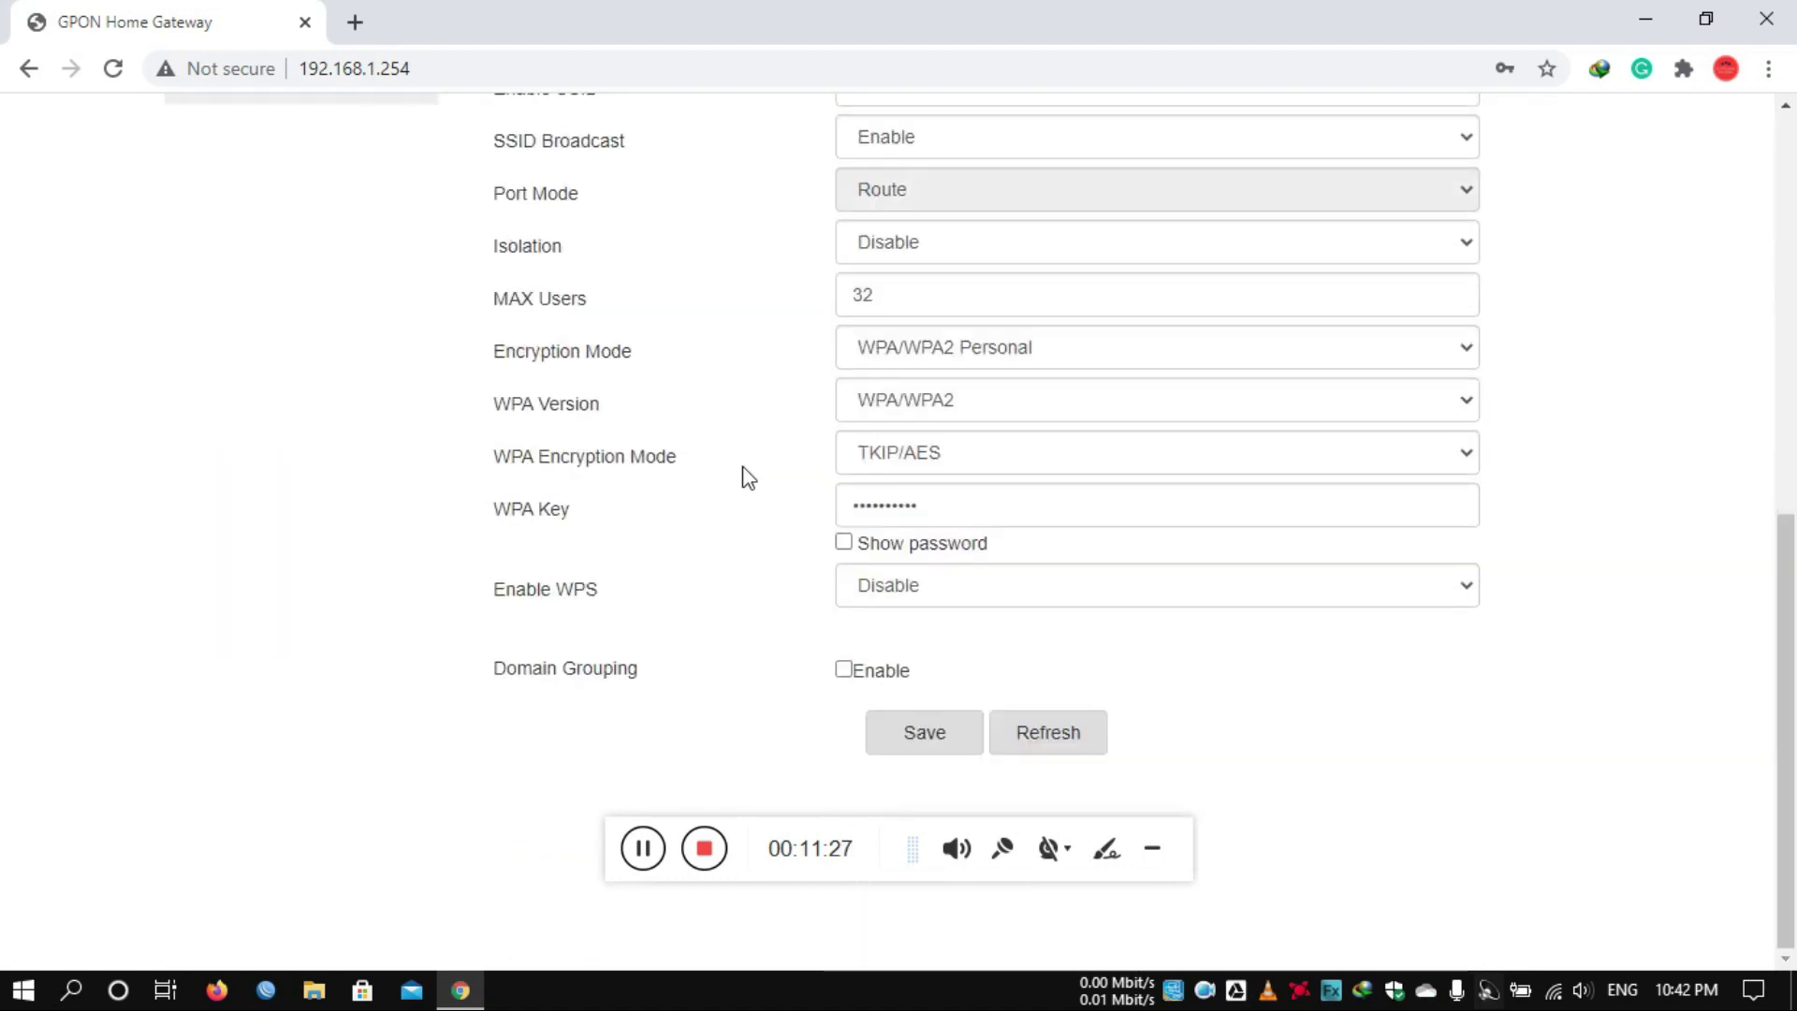
left_click(924, 733)
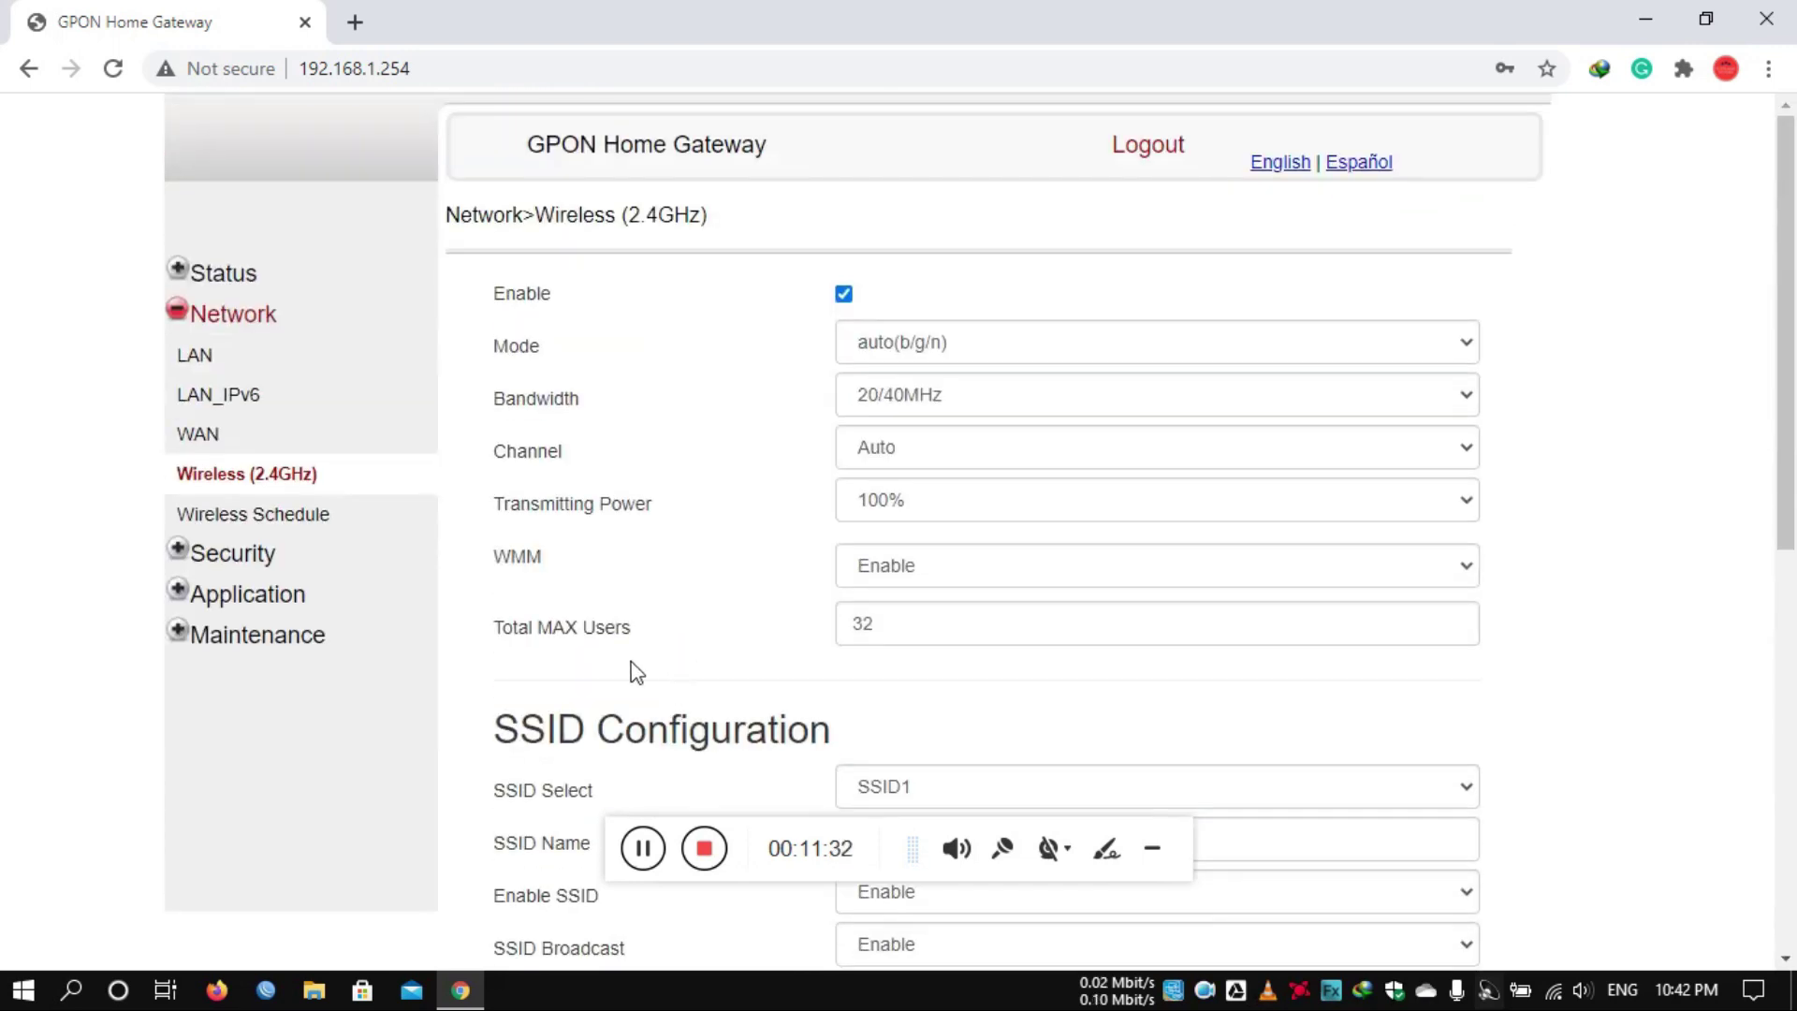
Set the channel to 7 with transmitting power kept at 100%
left_click(962, 449)
left_click(940, 504)
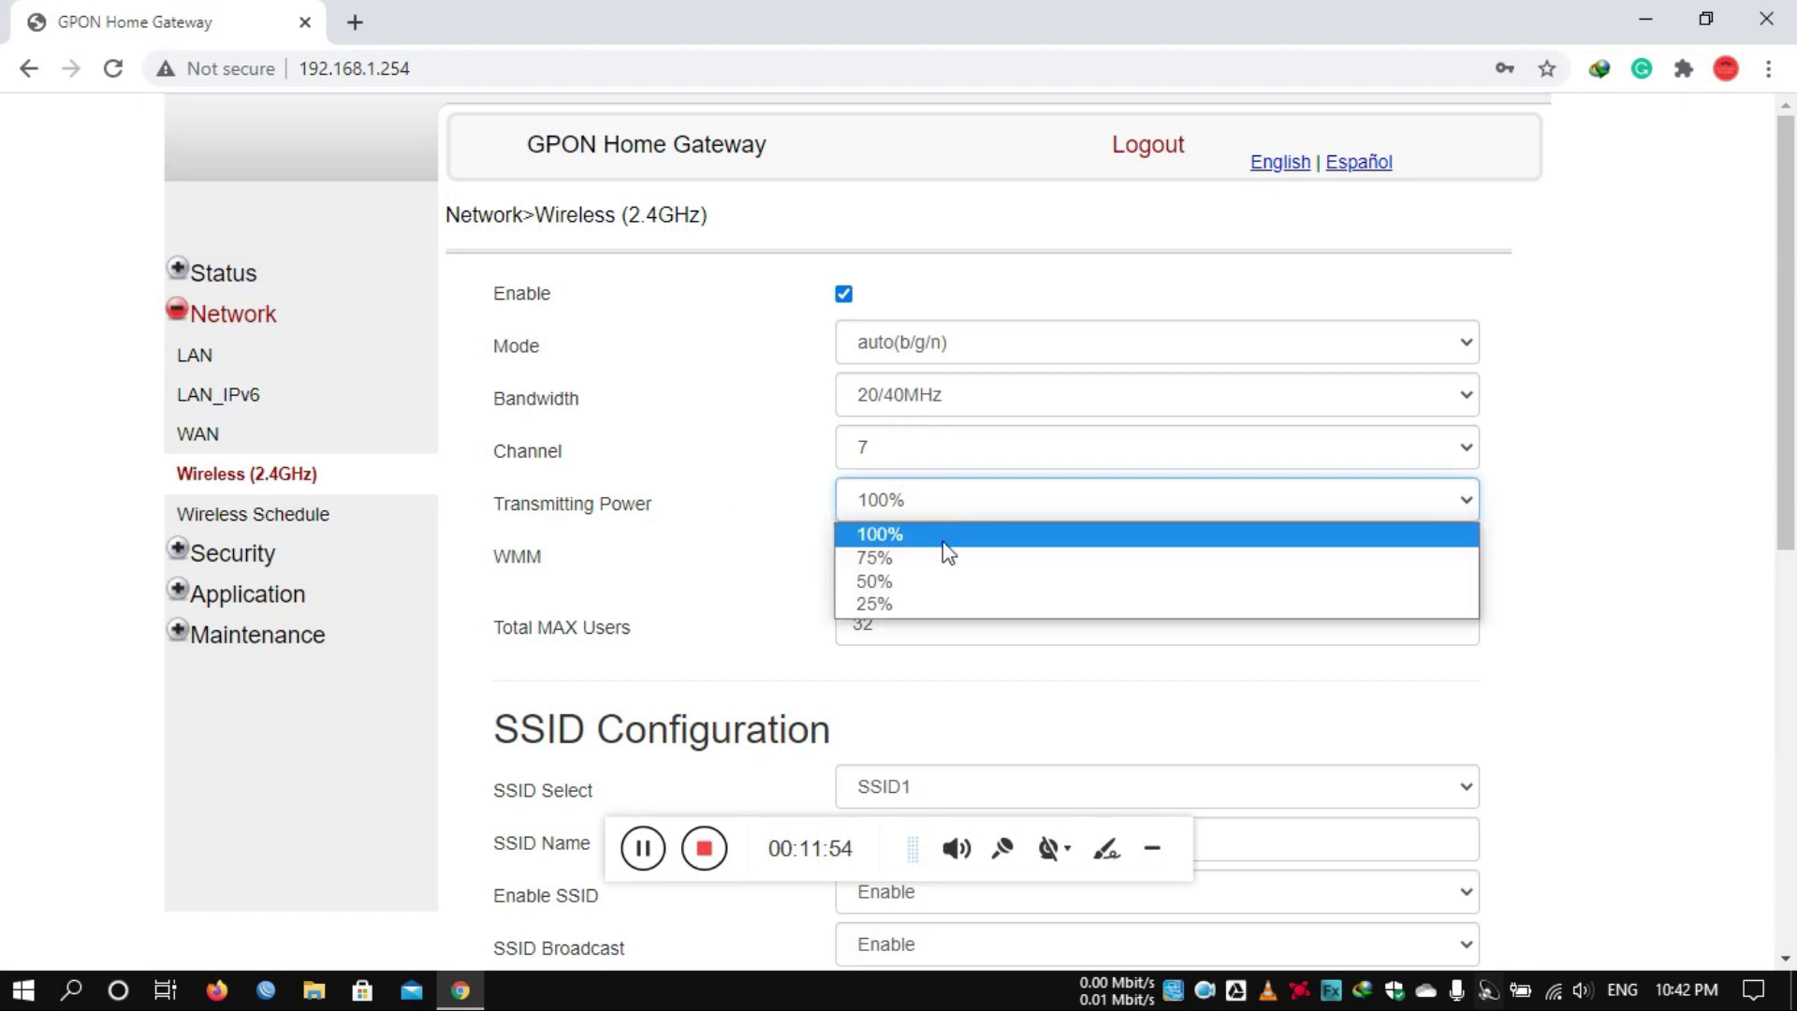
left_click(926, 533)
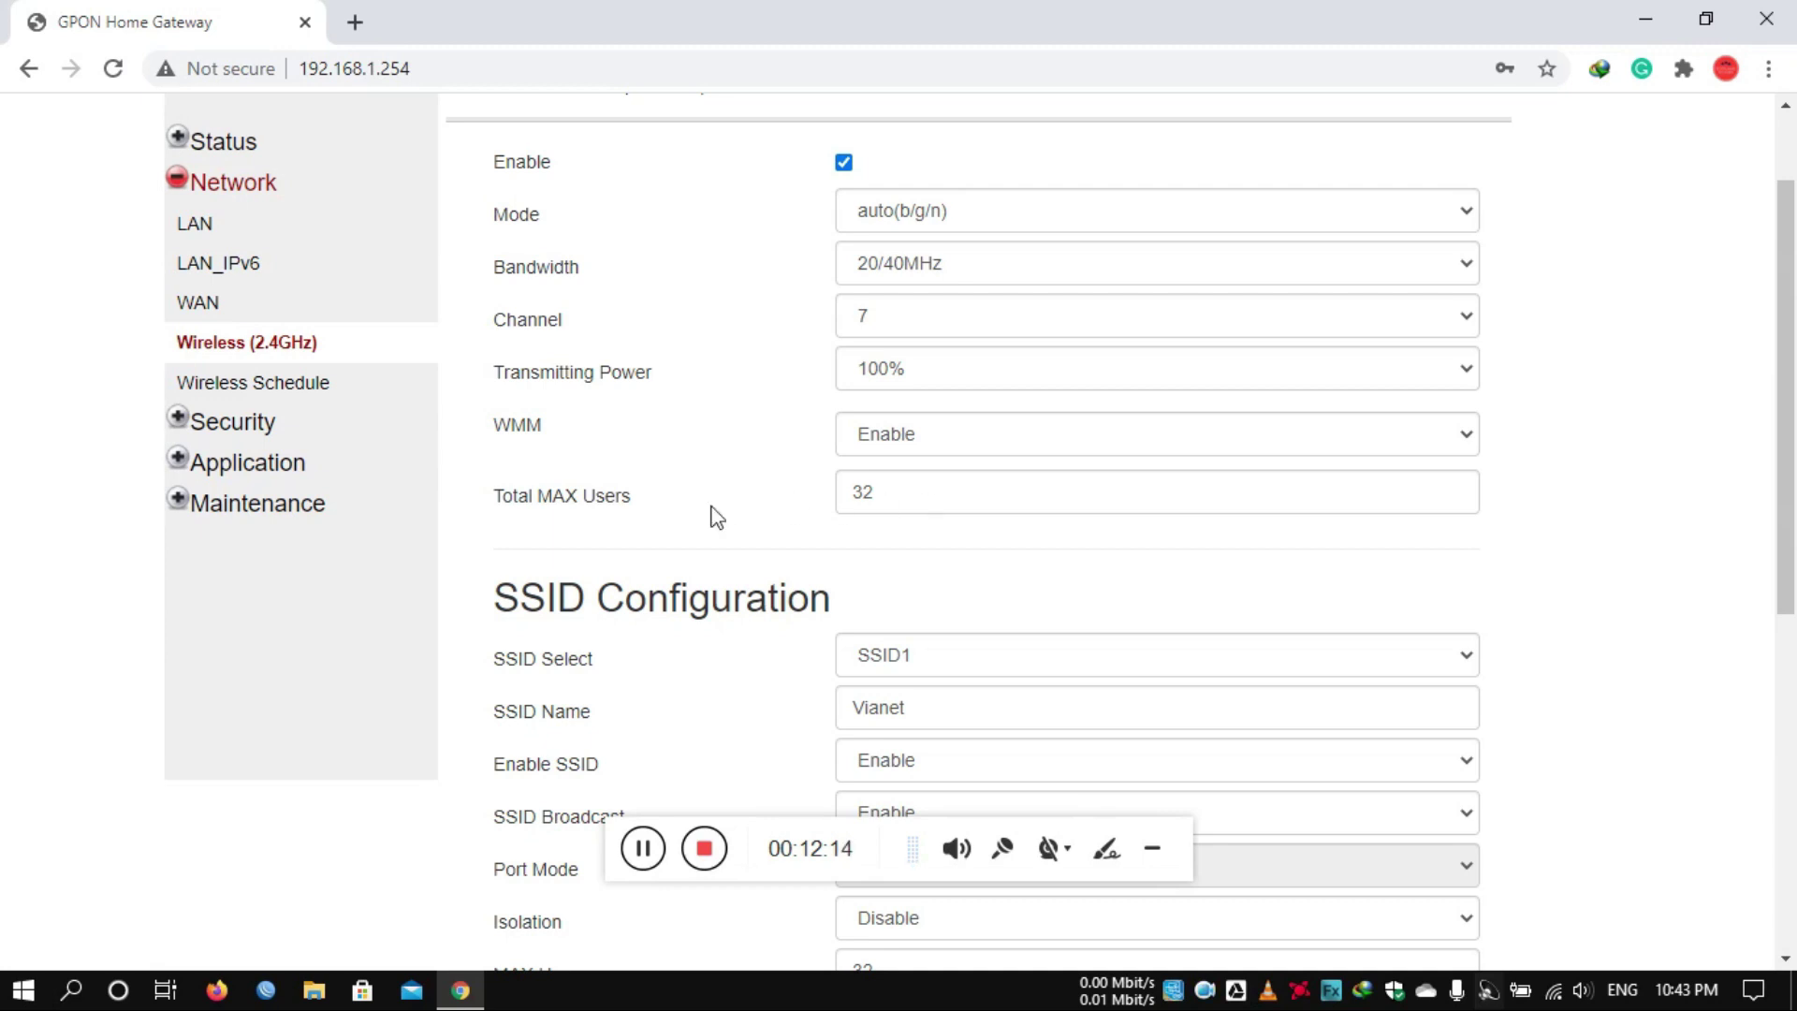
Replace the 2.4GHz Total MAX Users value 32 with 10
left_click_drag(526, 505, 630, 502)
left_click(756, 505)
left_click(933, 500)
double_click(854, 489)
left_click(767, 515)
left_click_drag(919, 502, 843, 493)
left_click(907, 502)
left_click(730, 493)
left_click_drag(963, 514, 762, 485)
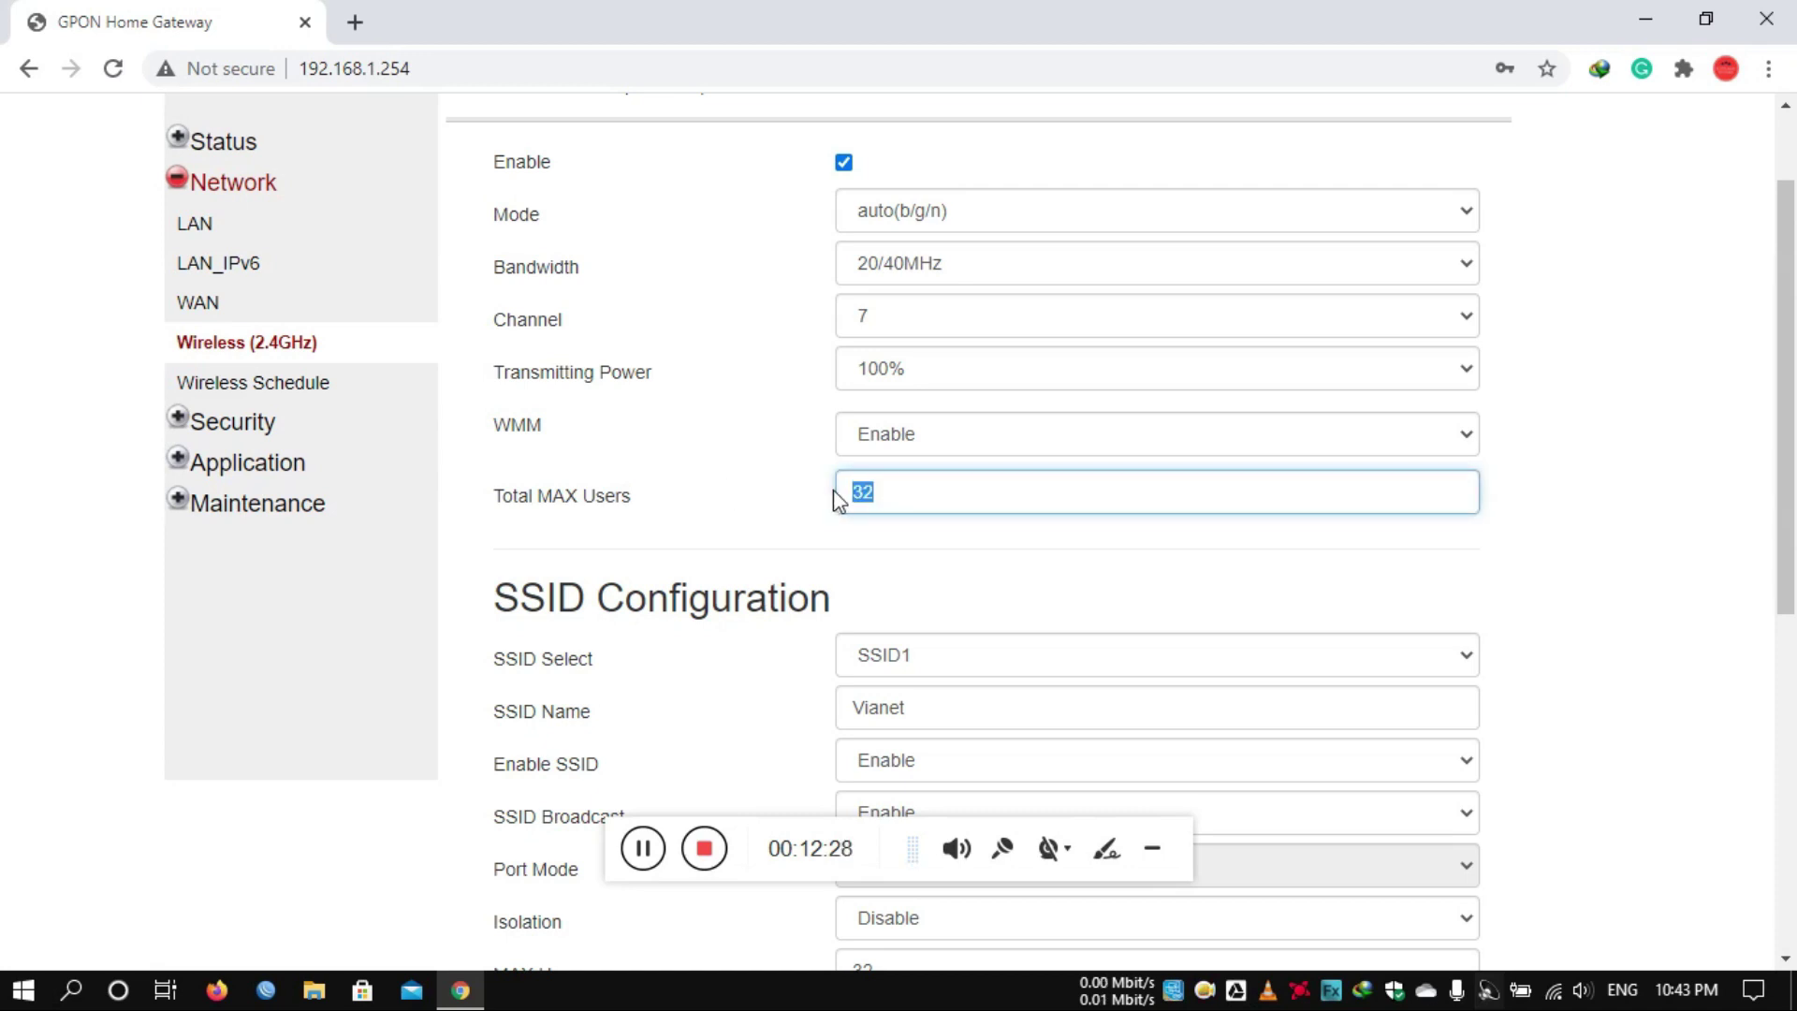
type("10")
left_click(768, 494)
left_click_drag(974, 509, 739, 493)
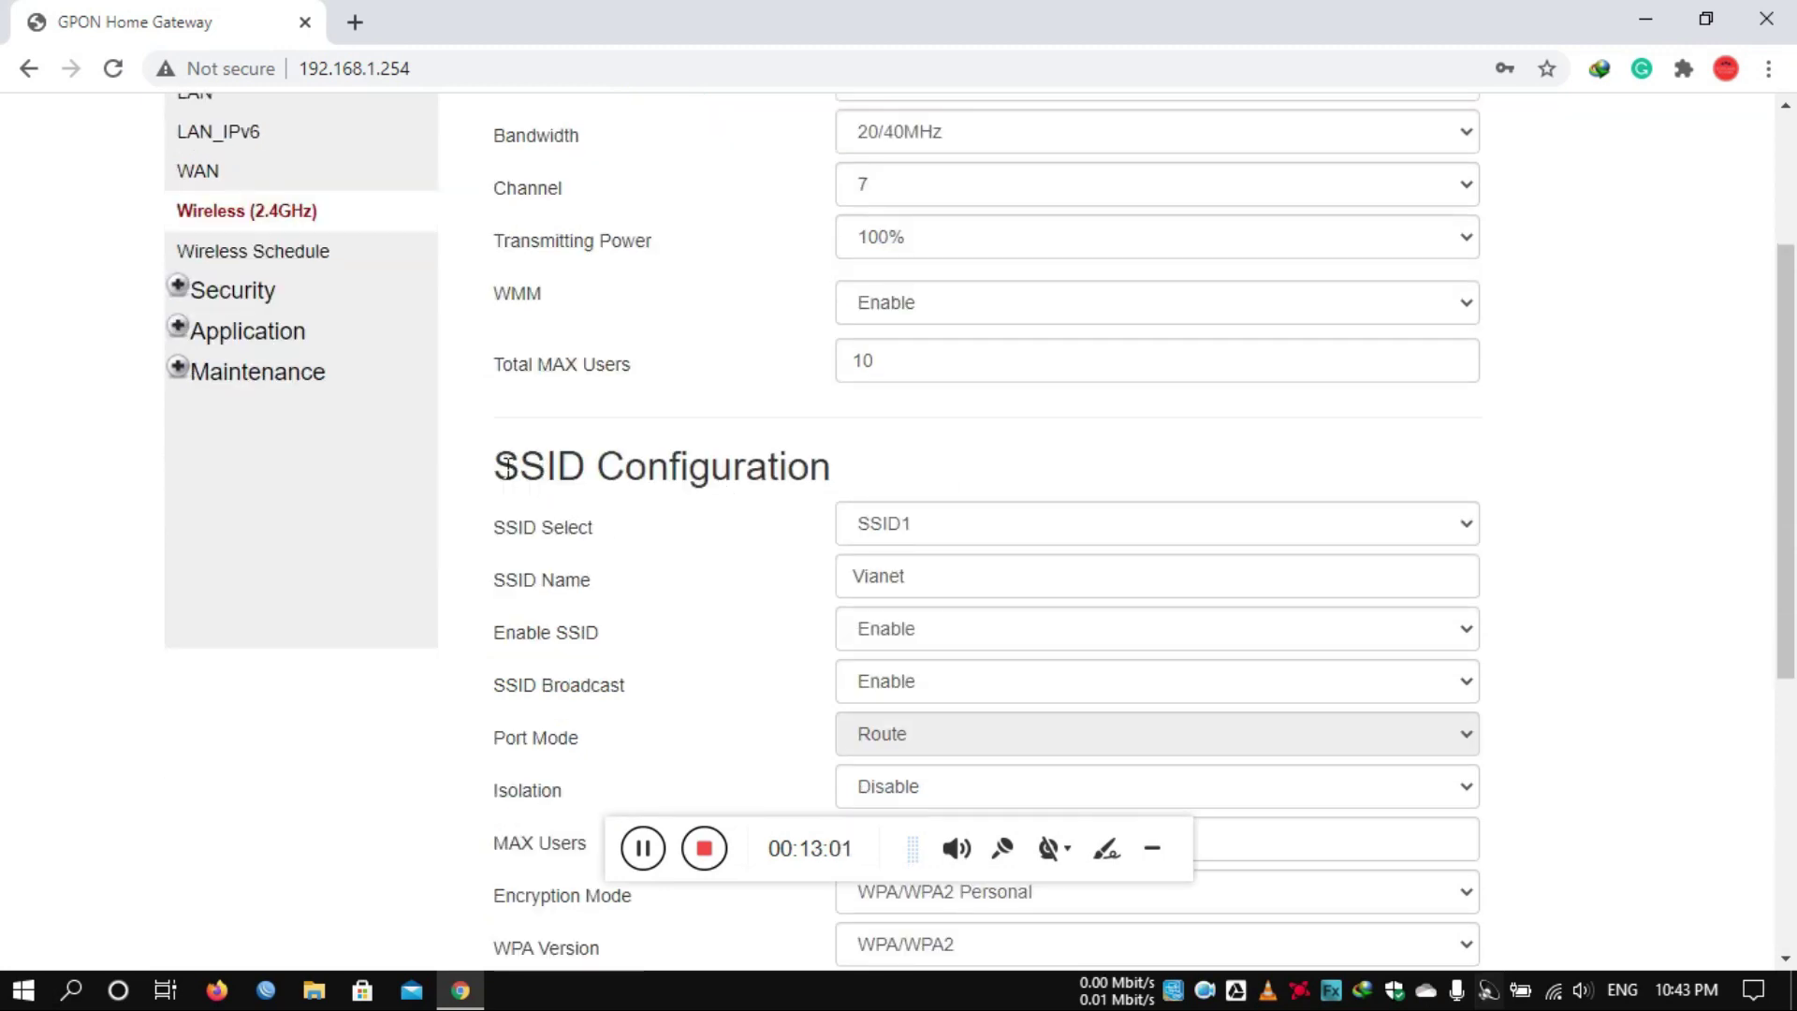
left_click_drag(505, 466, 841, 468)
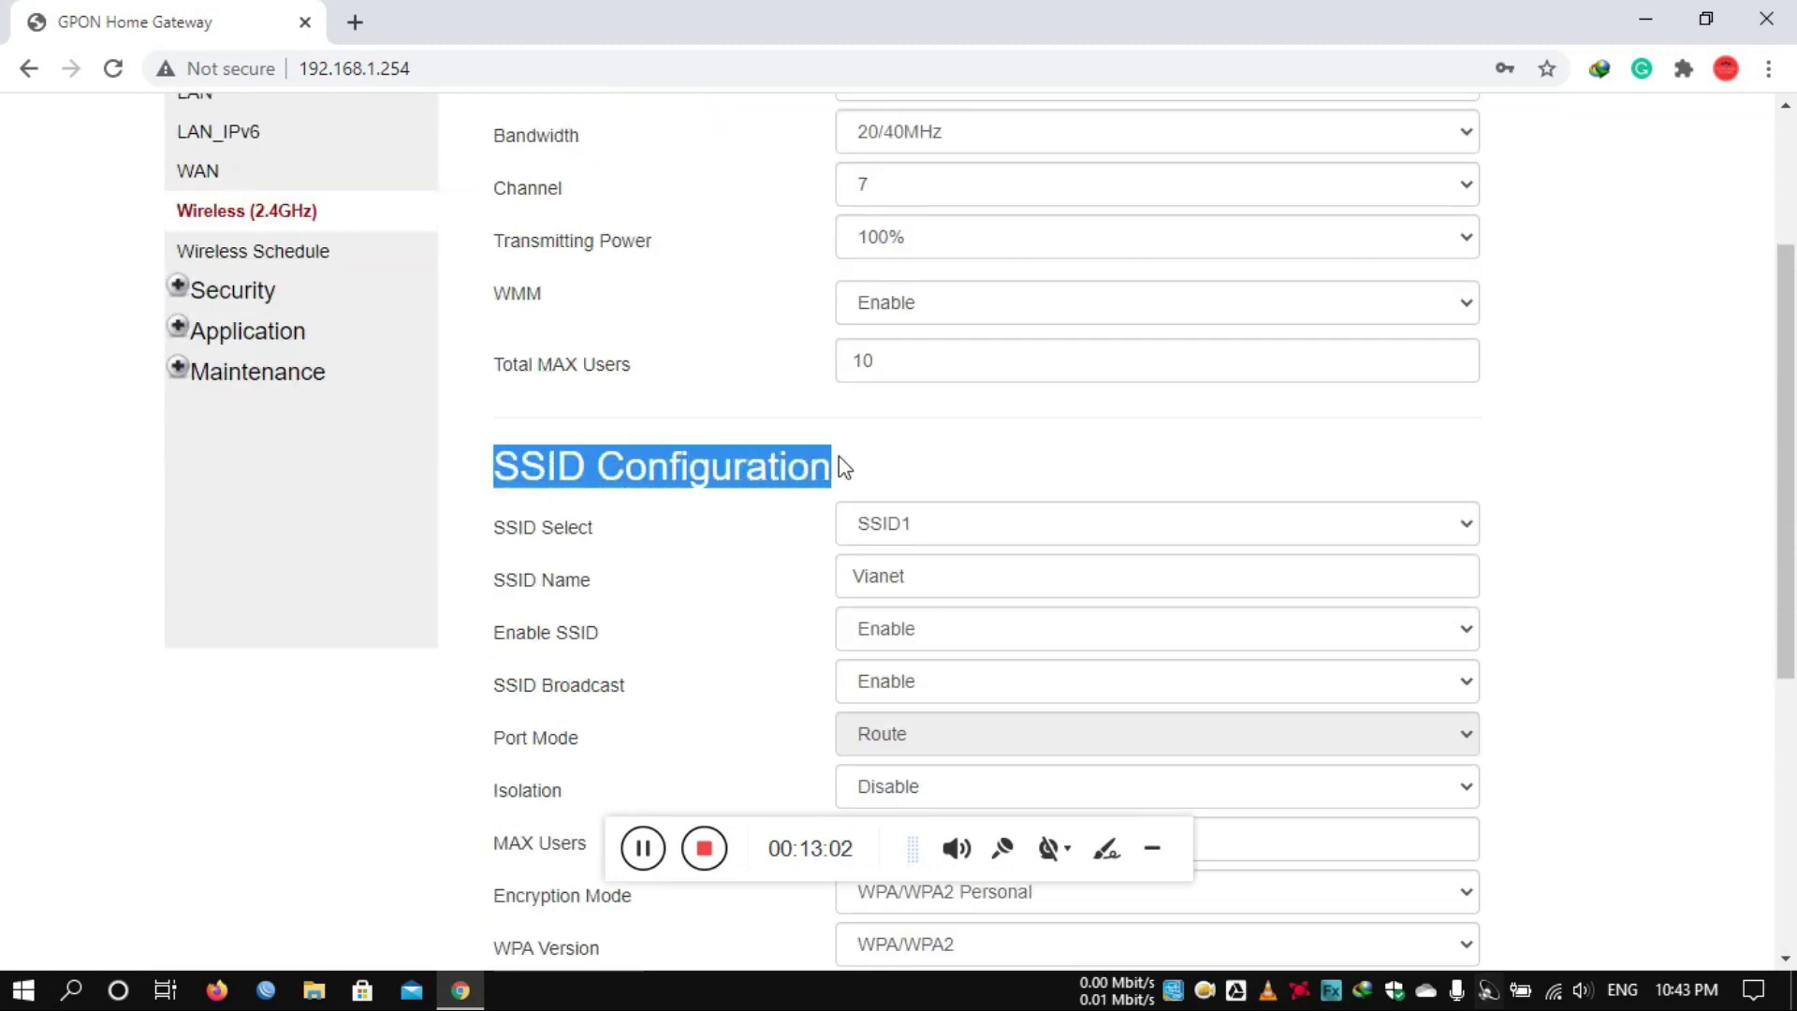
Review SSID2, SSID3 and SSID4 in the SSID Select dropdown, then return to SSID1
left_click(943, 456)
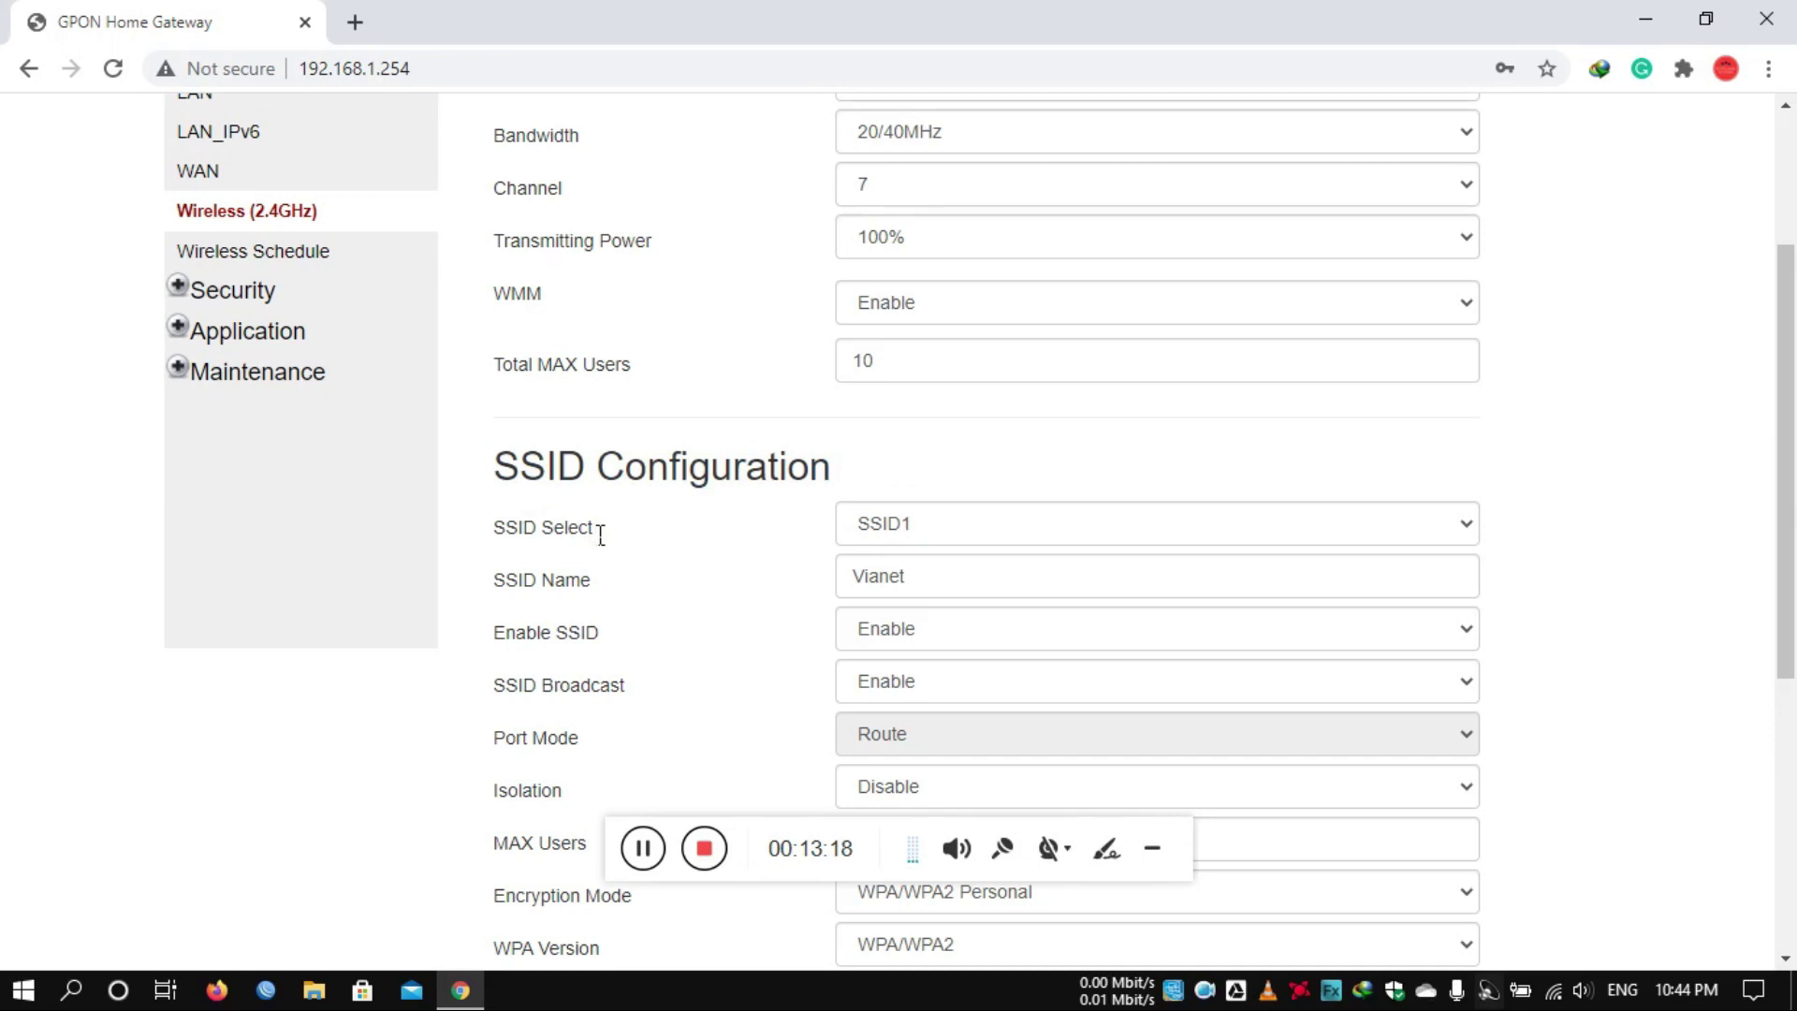
scroll(714, 689, "down", 1)
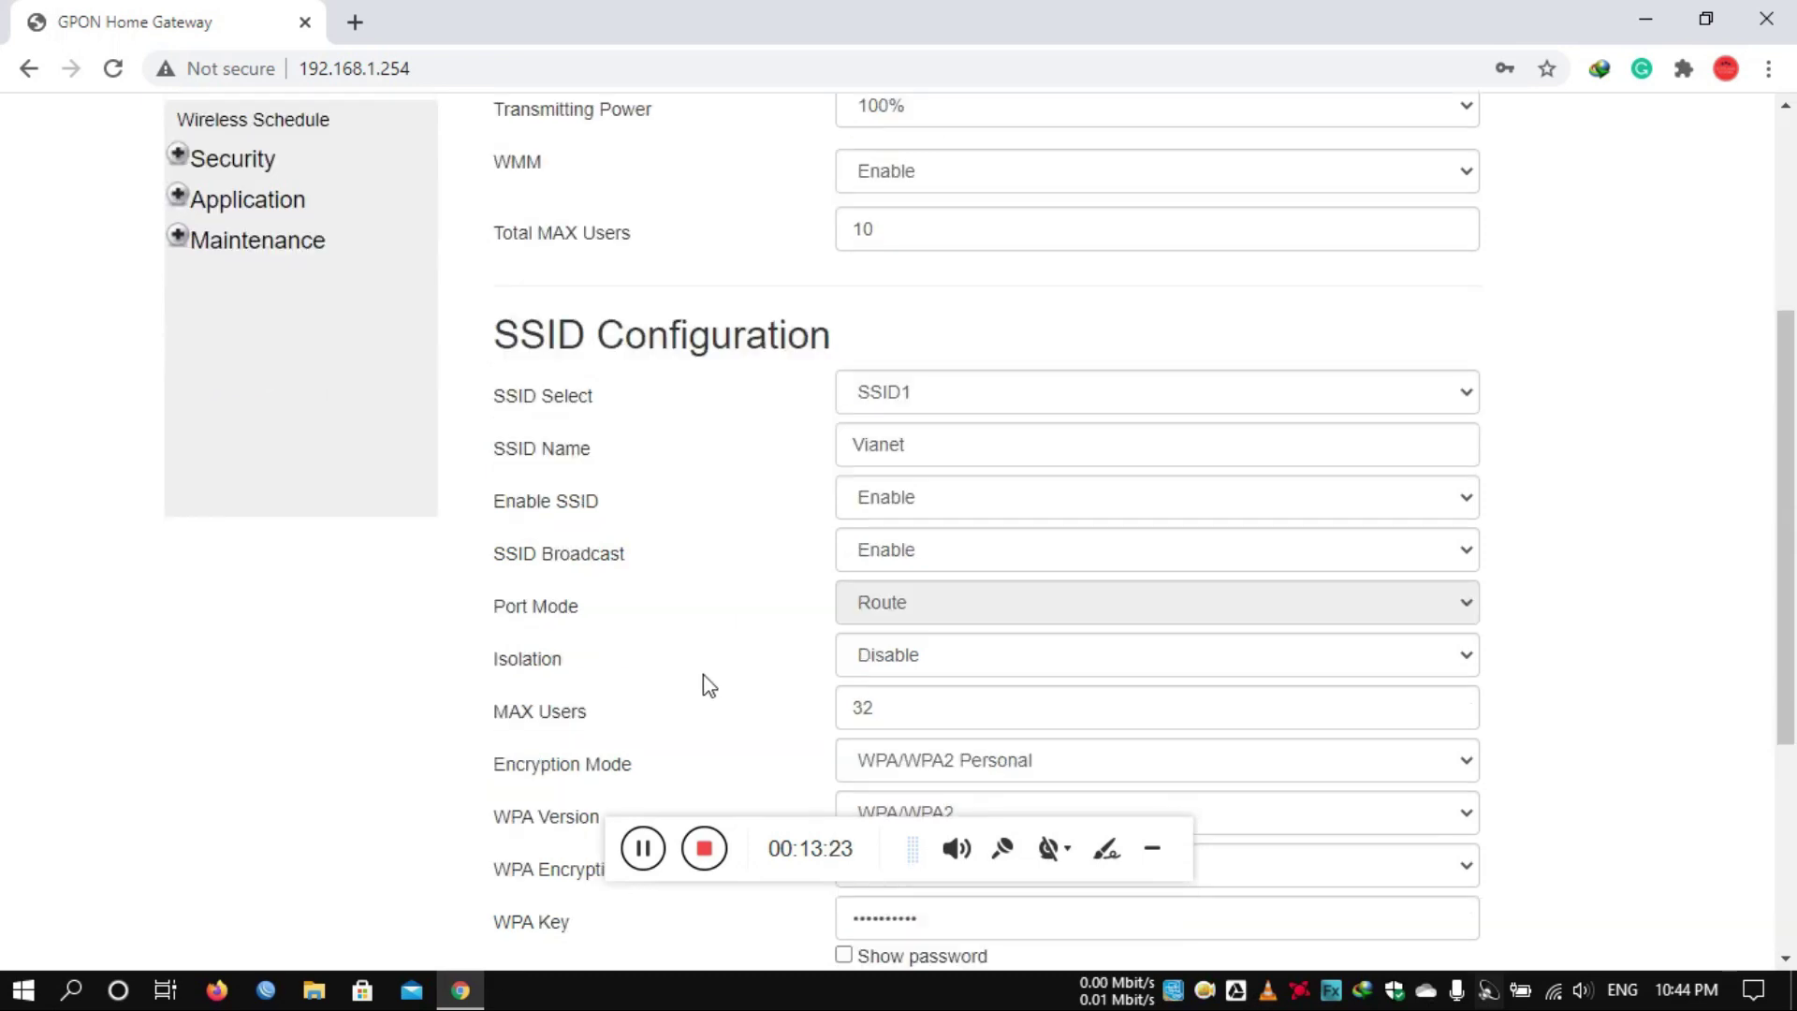
left_click(958, 393)
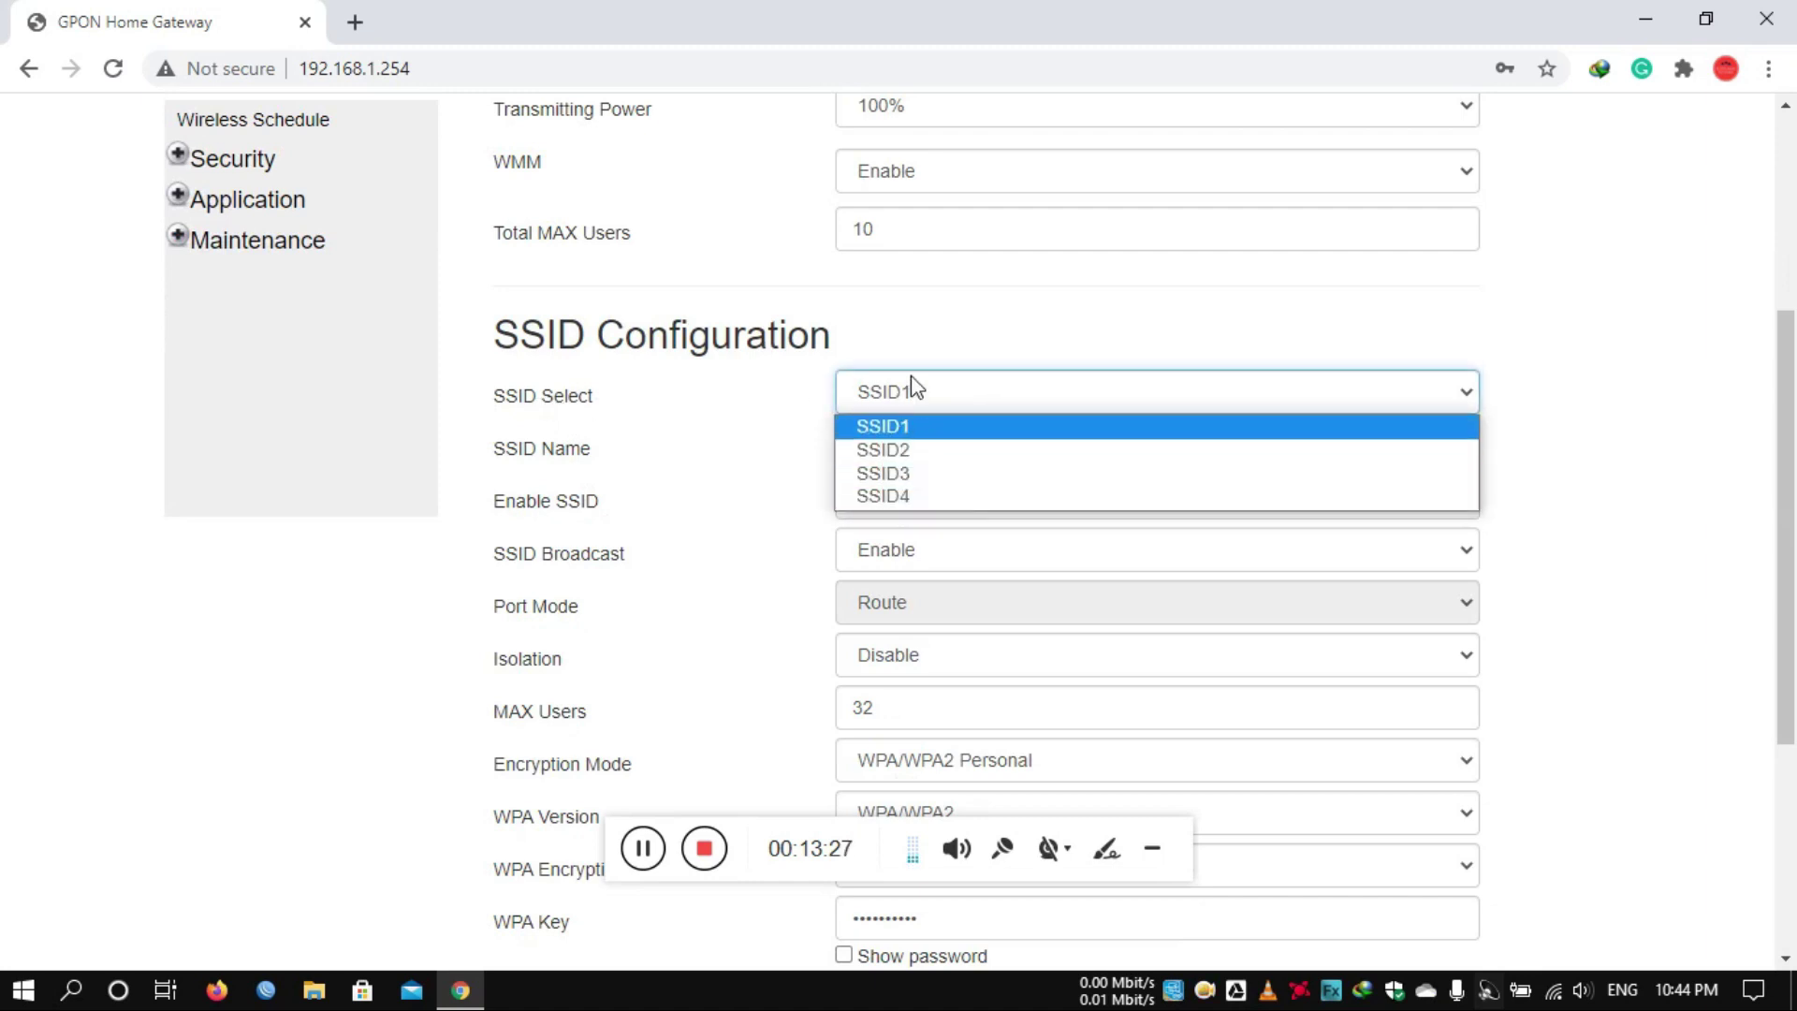
left_click(938, 386)
left_click(940, 395)
left_click(914, 451)
left_click(928, 402)
left_click(939, 468)
left_click(936, 397)
left_click(934, 490)
left_click(938, 401)
left_click(939, 421)
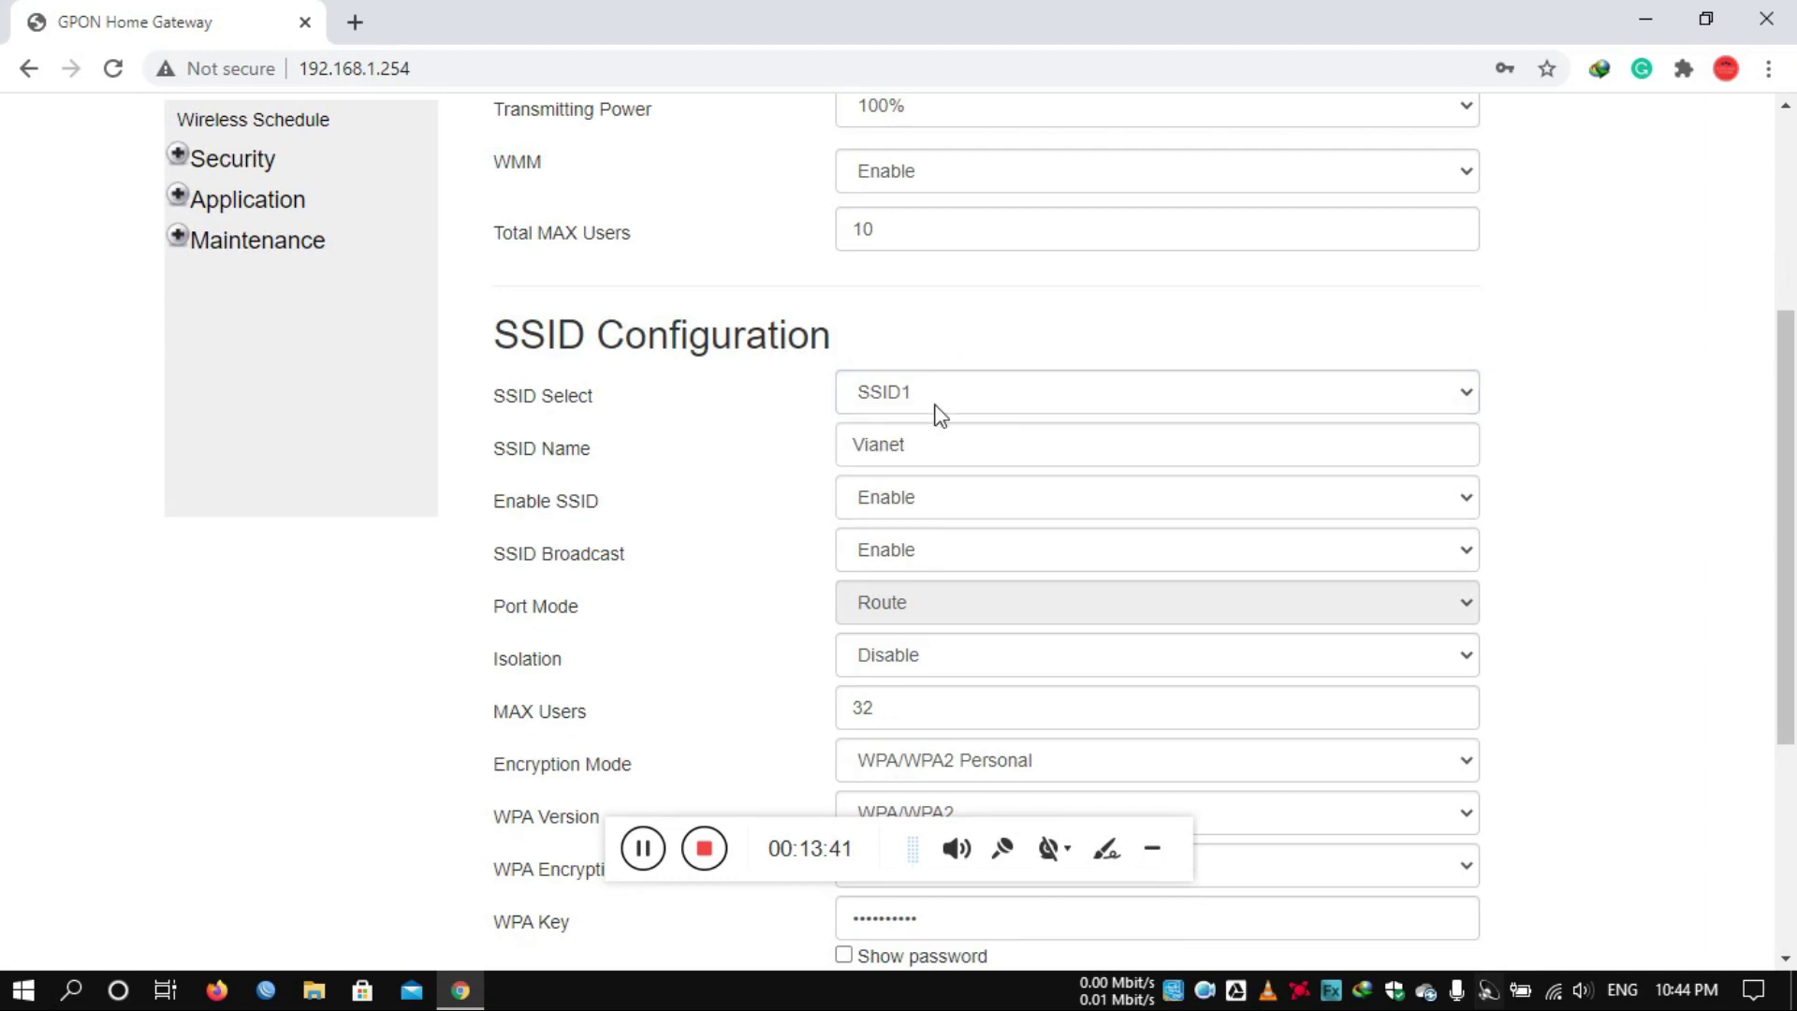
left_click(956, 392)
left_click(906, 422)
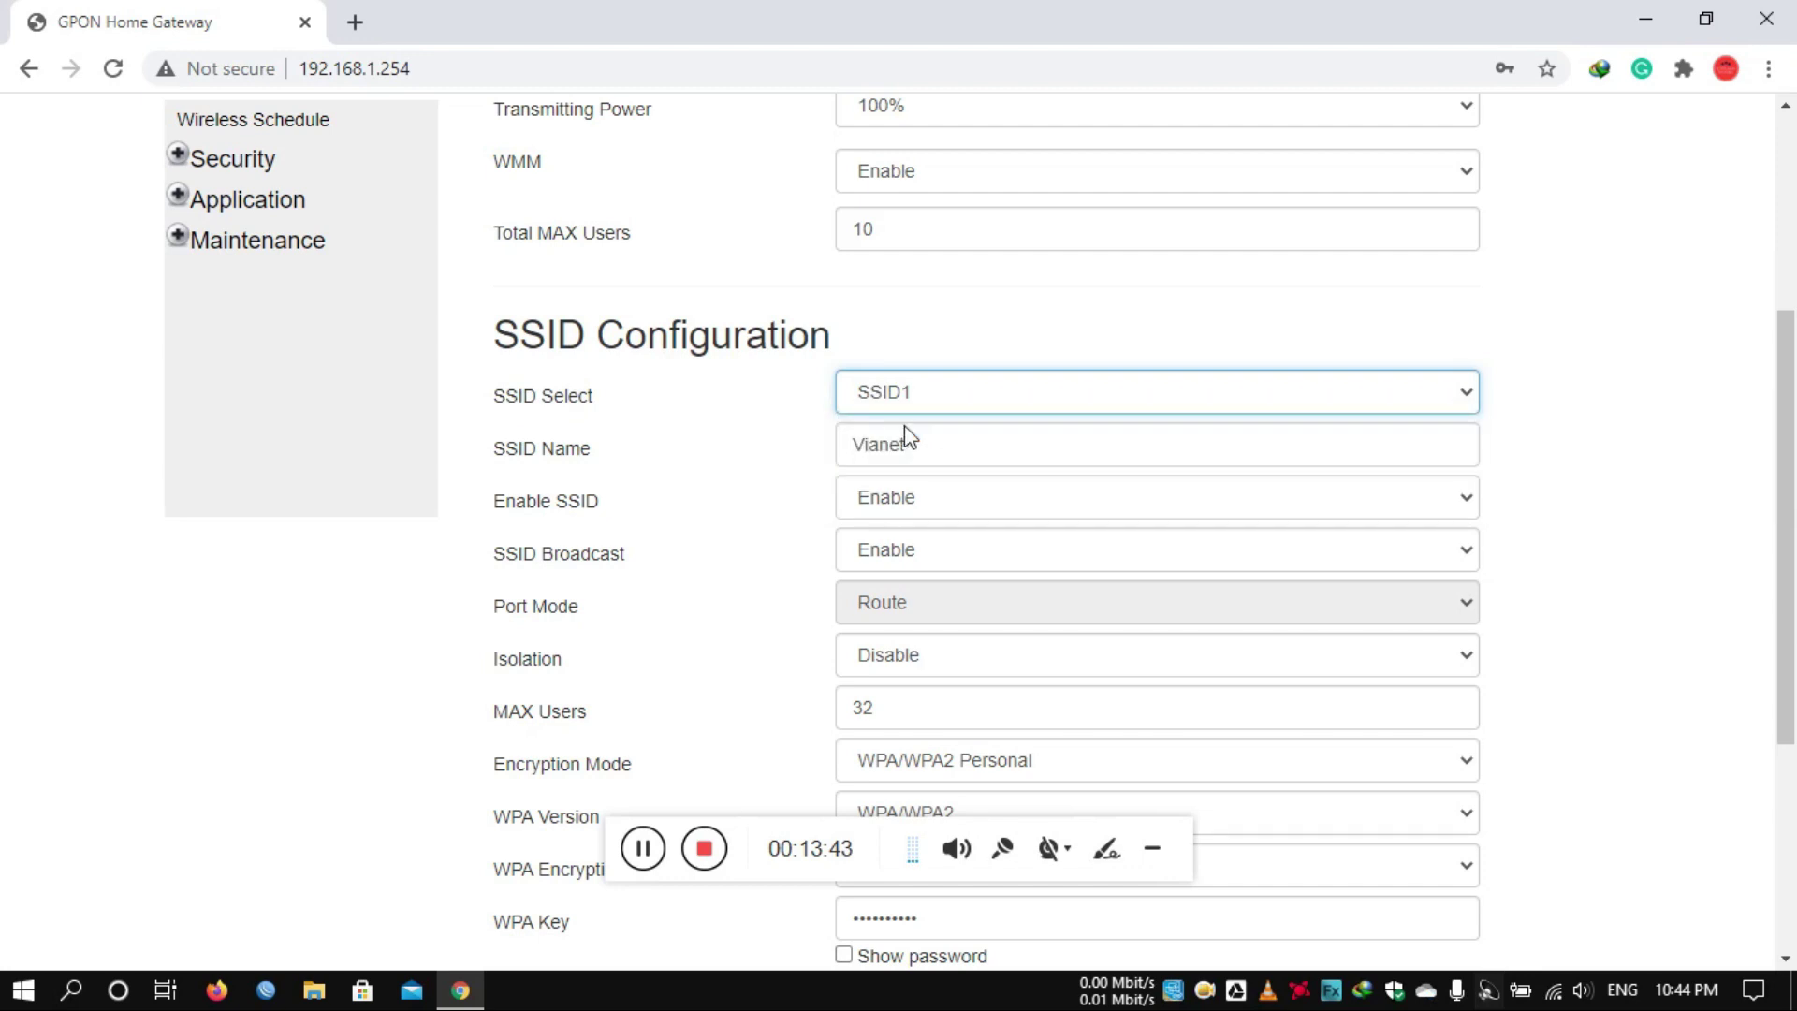
left_click(919, 337)
Rename SSID1 from Vianet to the personalised network name picked from autofill
left_click_drag(493, 449, 926, 448)
left_click(925, 448)
left_click(979, 546)
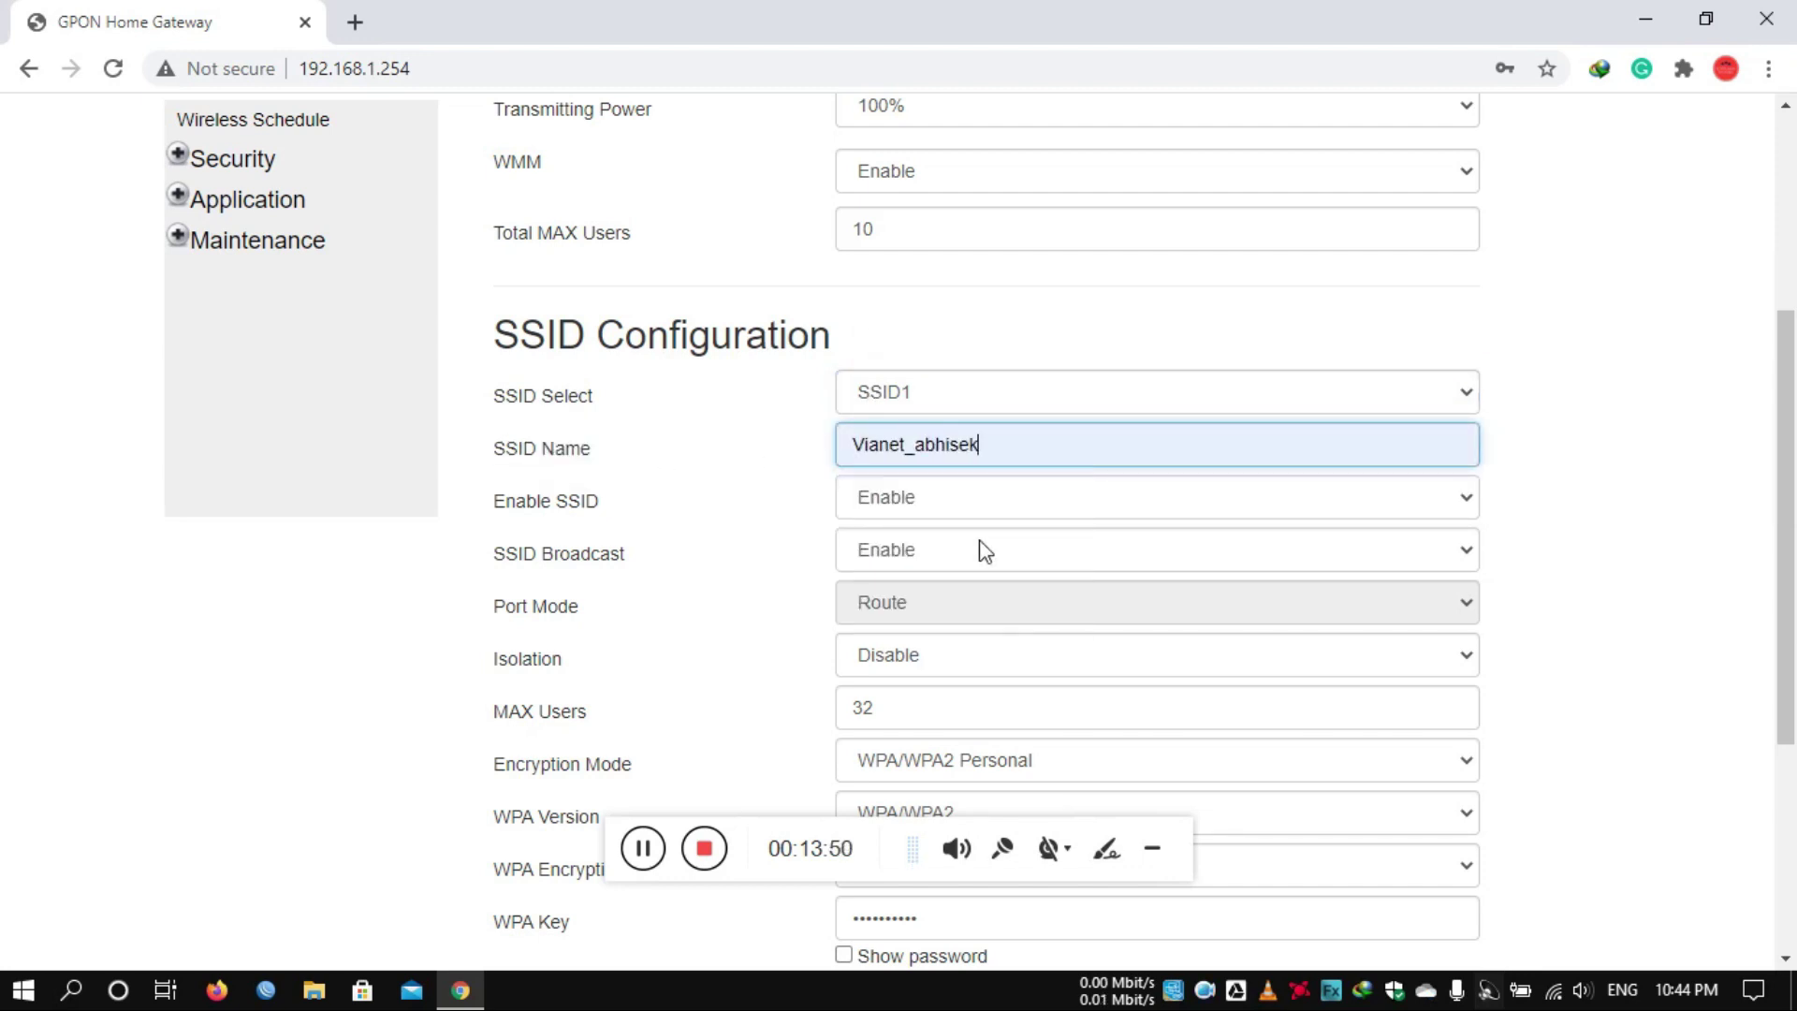
left_click(689, 465)
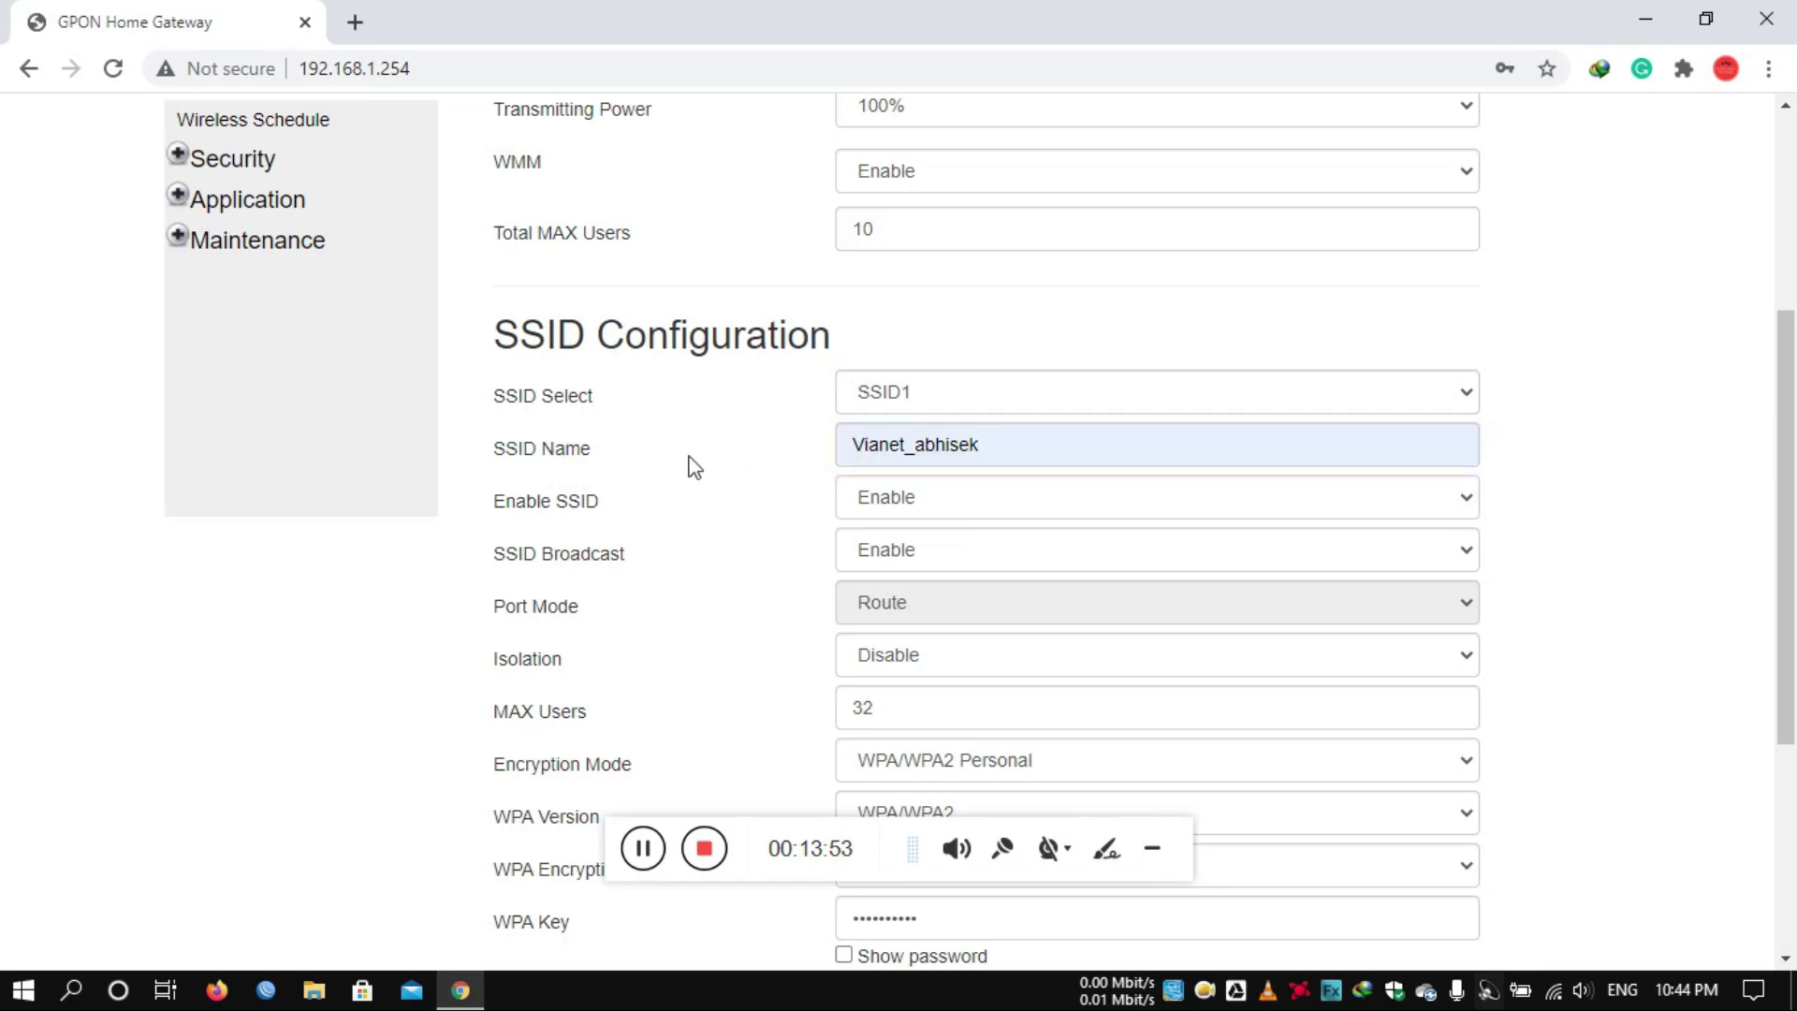
scroll(690, 463, "down", 3)
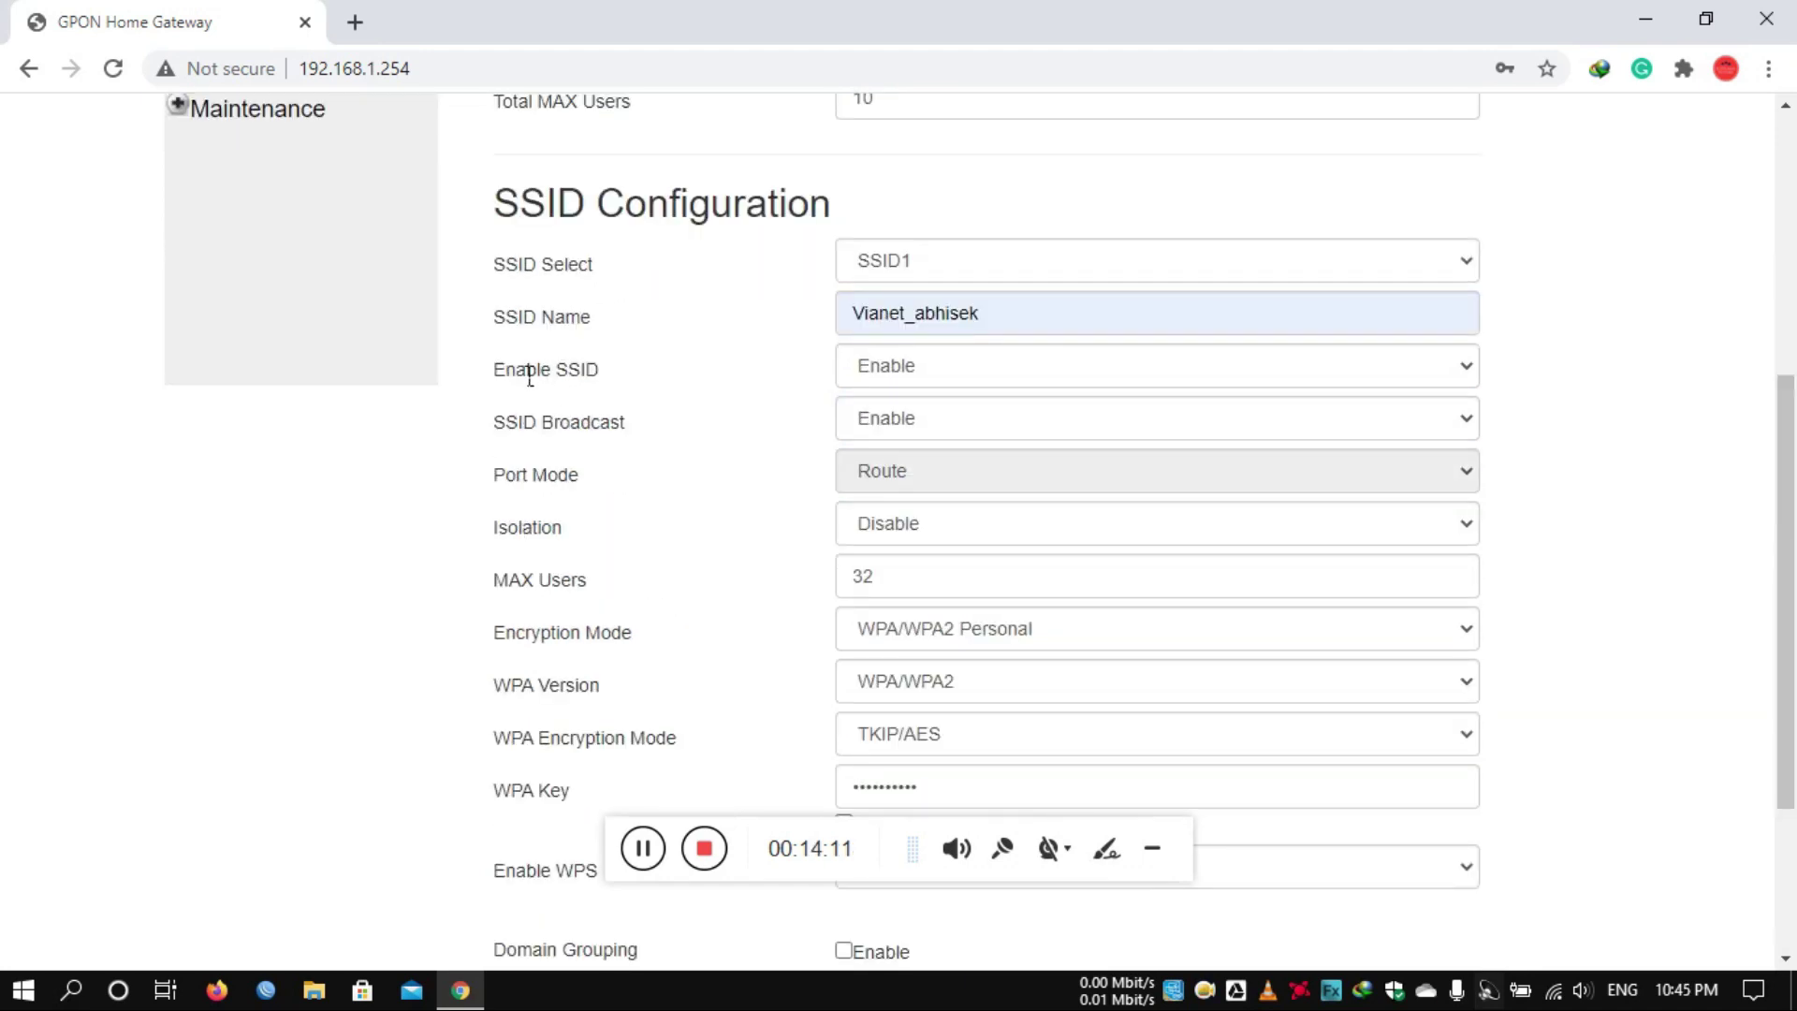
Keep SSID1 enabled with SSID broadcast turned on
left_click_drag(516, 371, 659, 377)
left_click(663, 379)
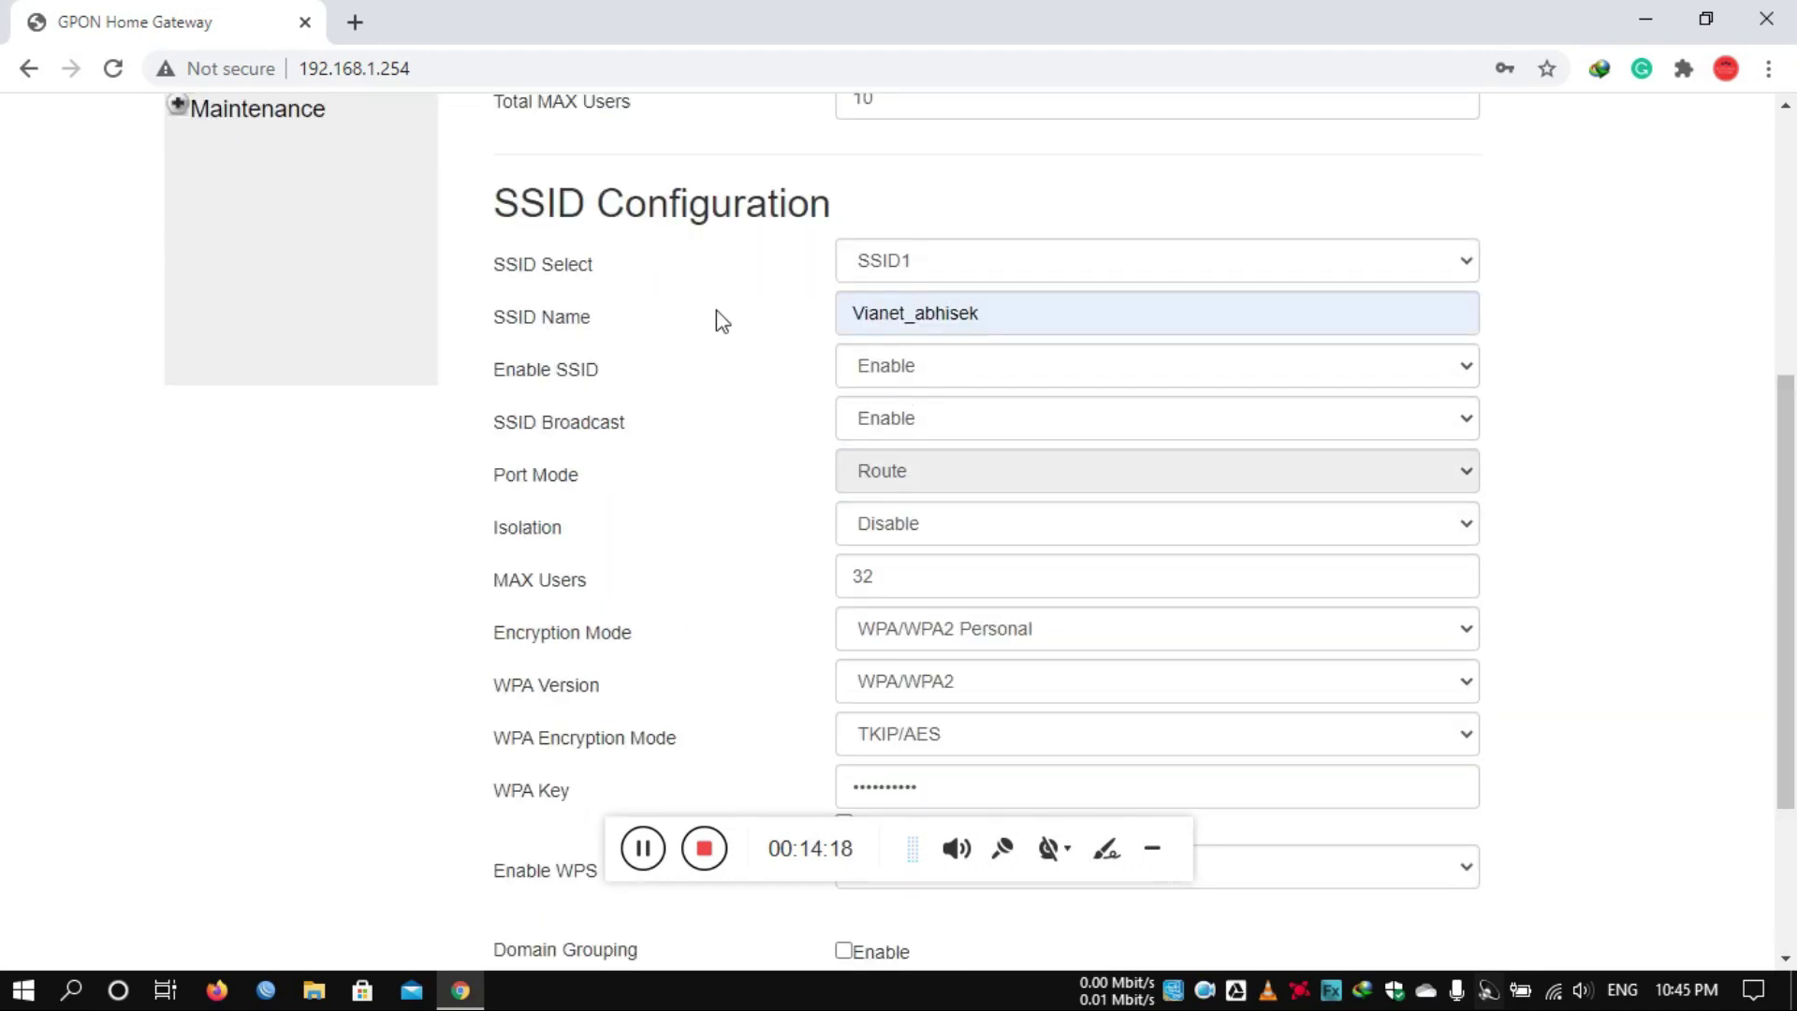
left_click(939, 386)
left_click(948, 422)
left_click(1042, 328)
double_click(951, 325)
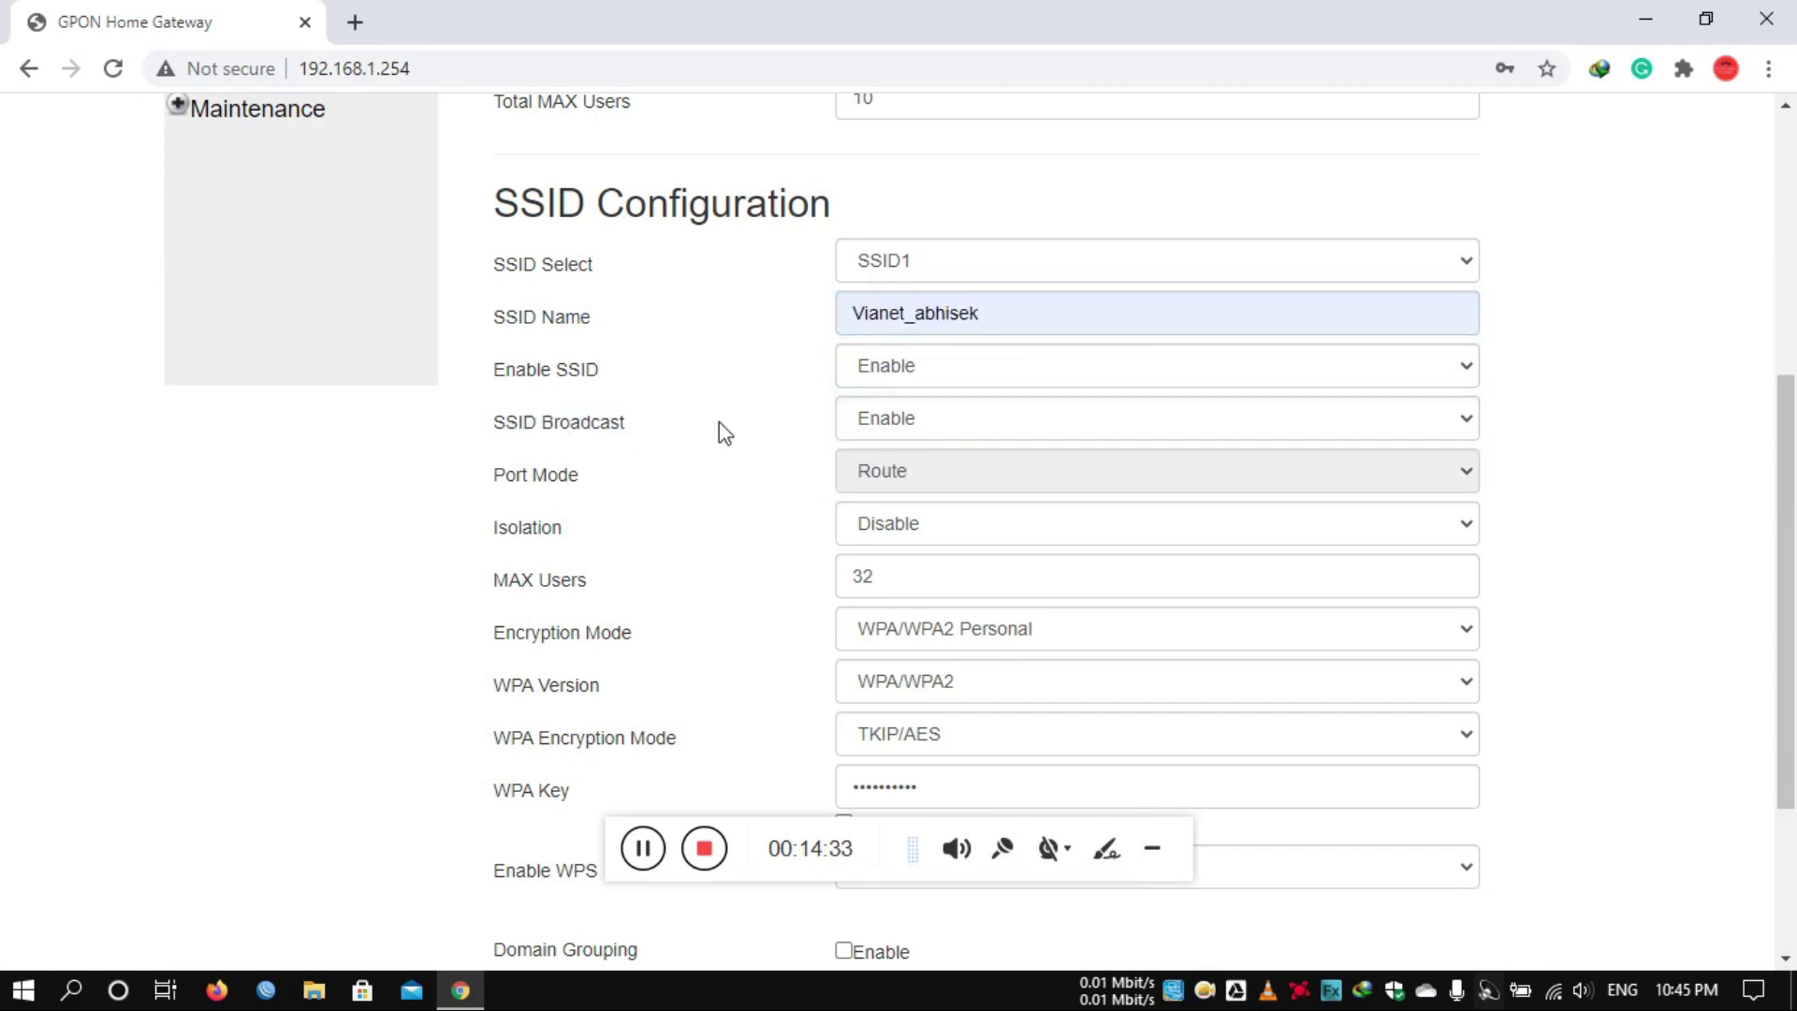
left_click(943, 418)
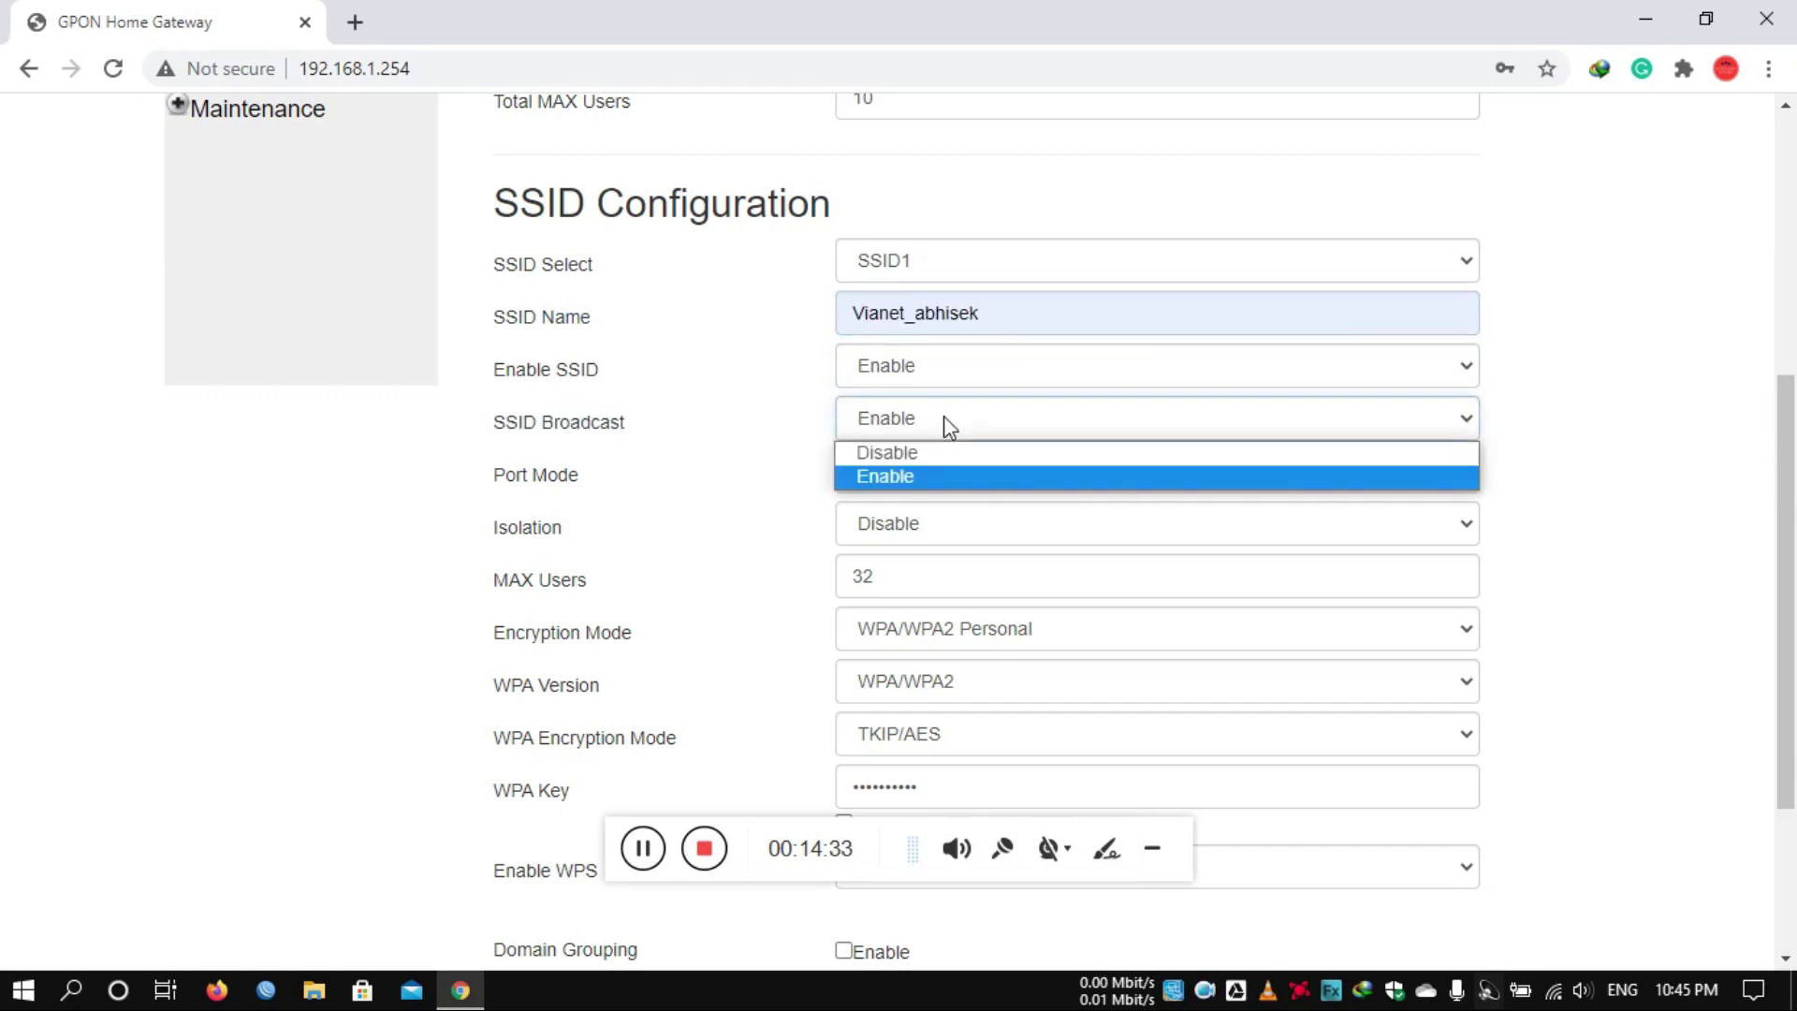
left_click(904, 476)
Set SSID1's Isolation to Enable
scroll(655, 496, "down", 1)
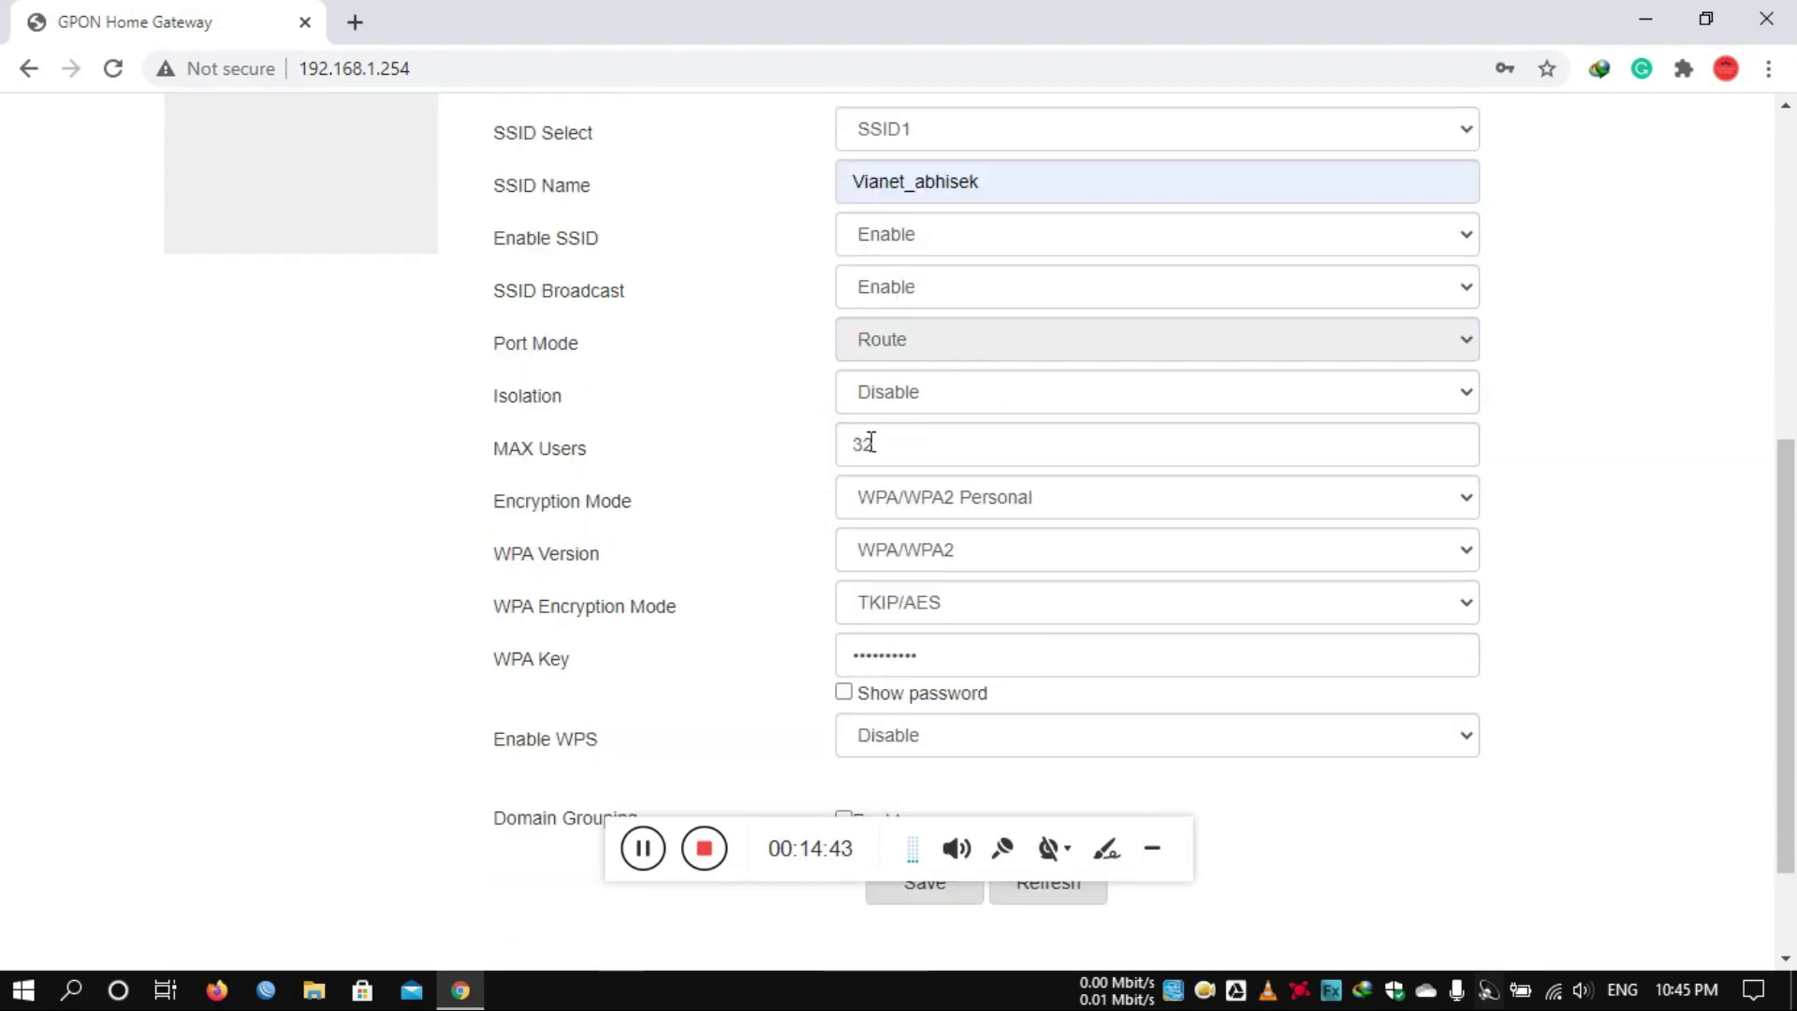
left_click(929, 401)
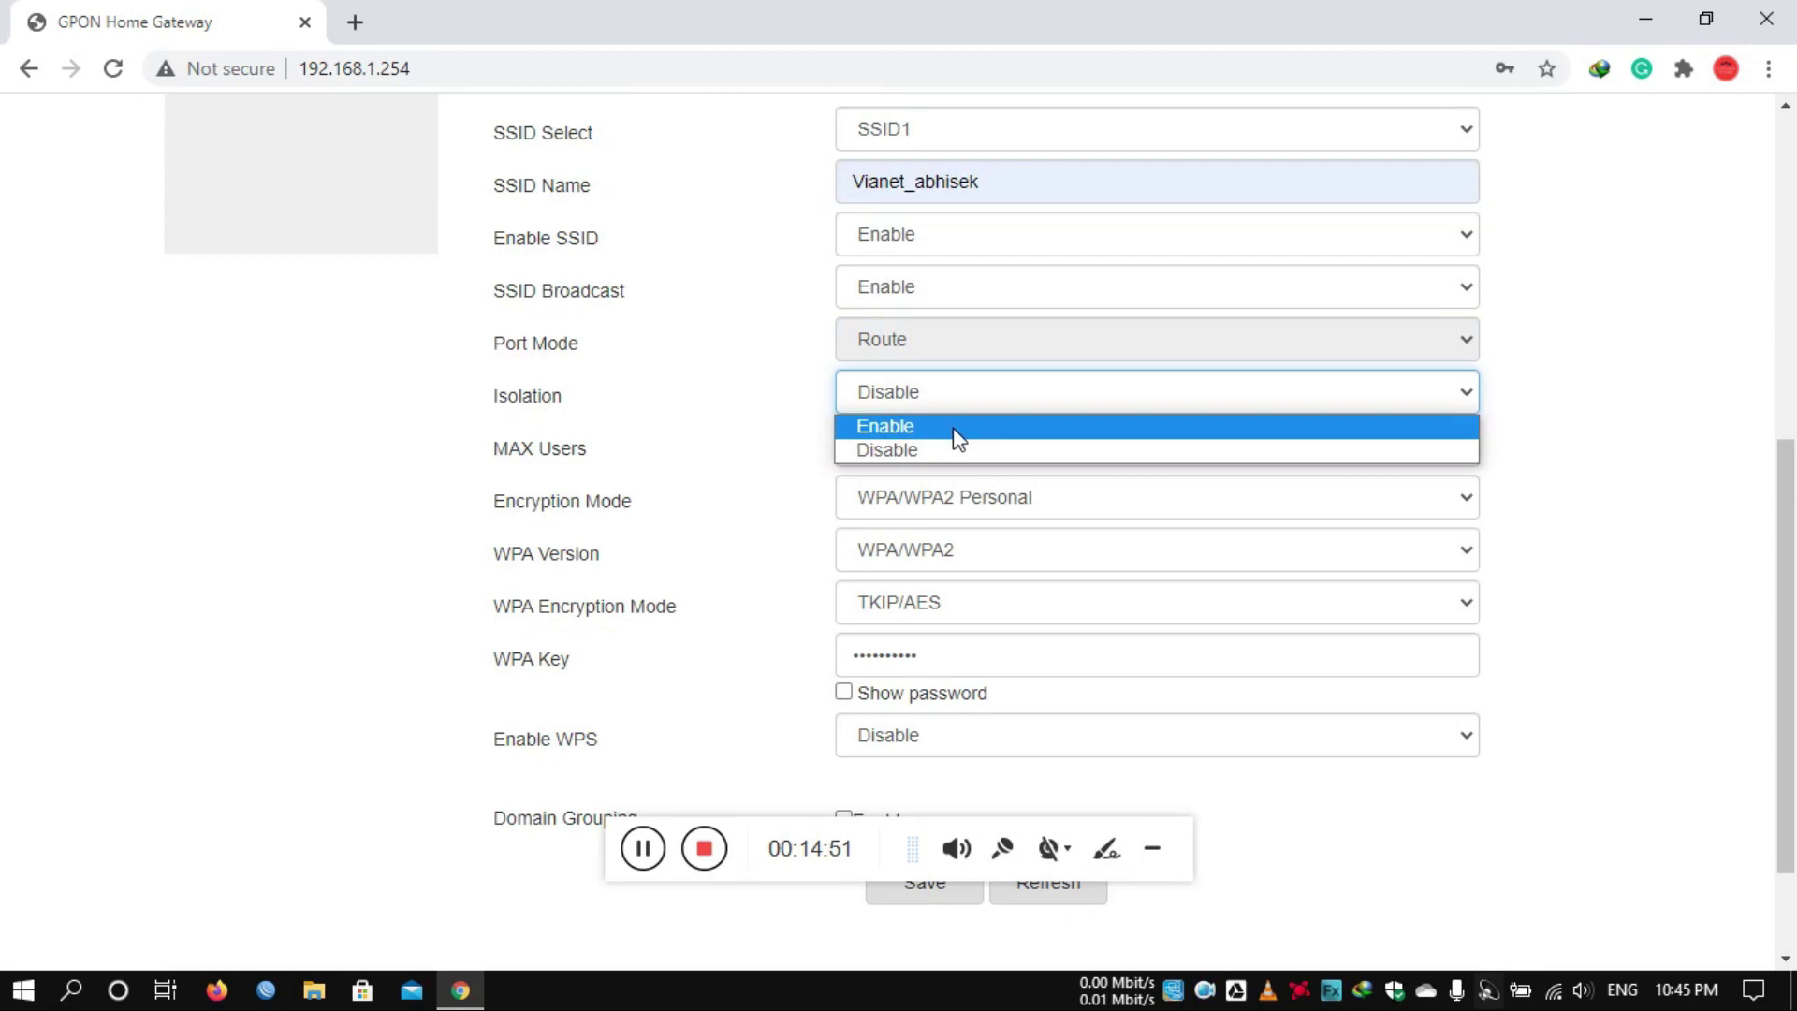
left_click(578, 423)
left_click_drag(489, 401, 834, 404)
left_click(847, 400)
left_click(952, 436)
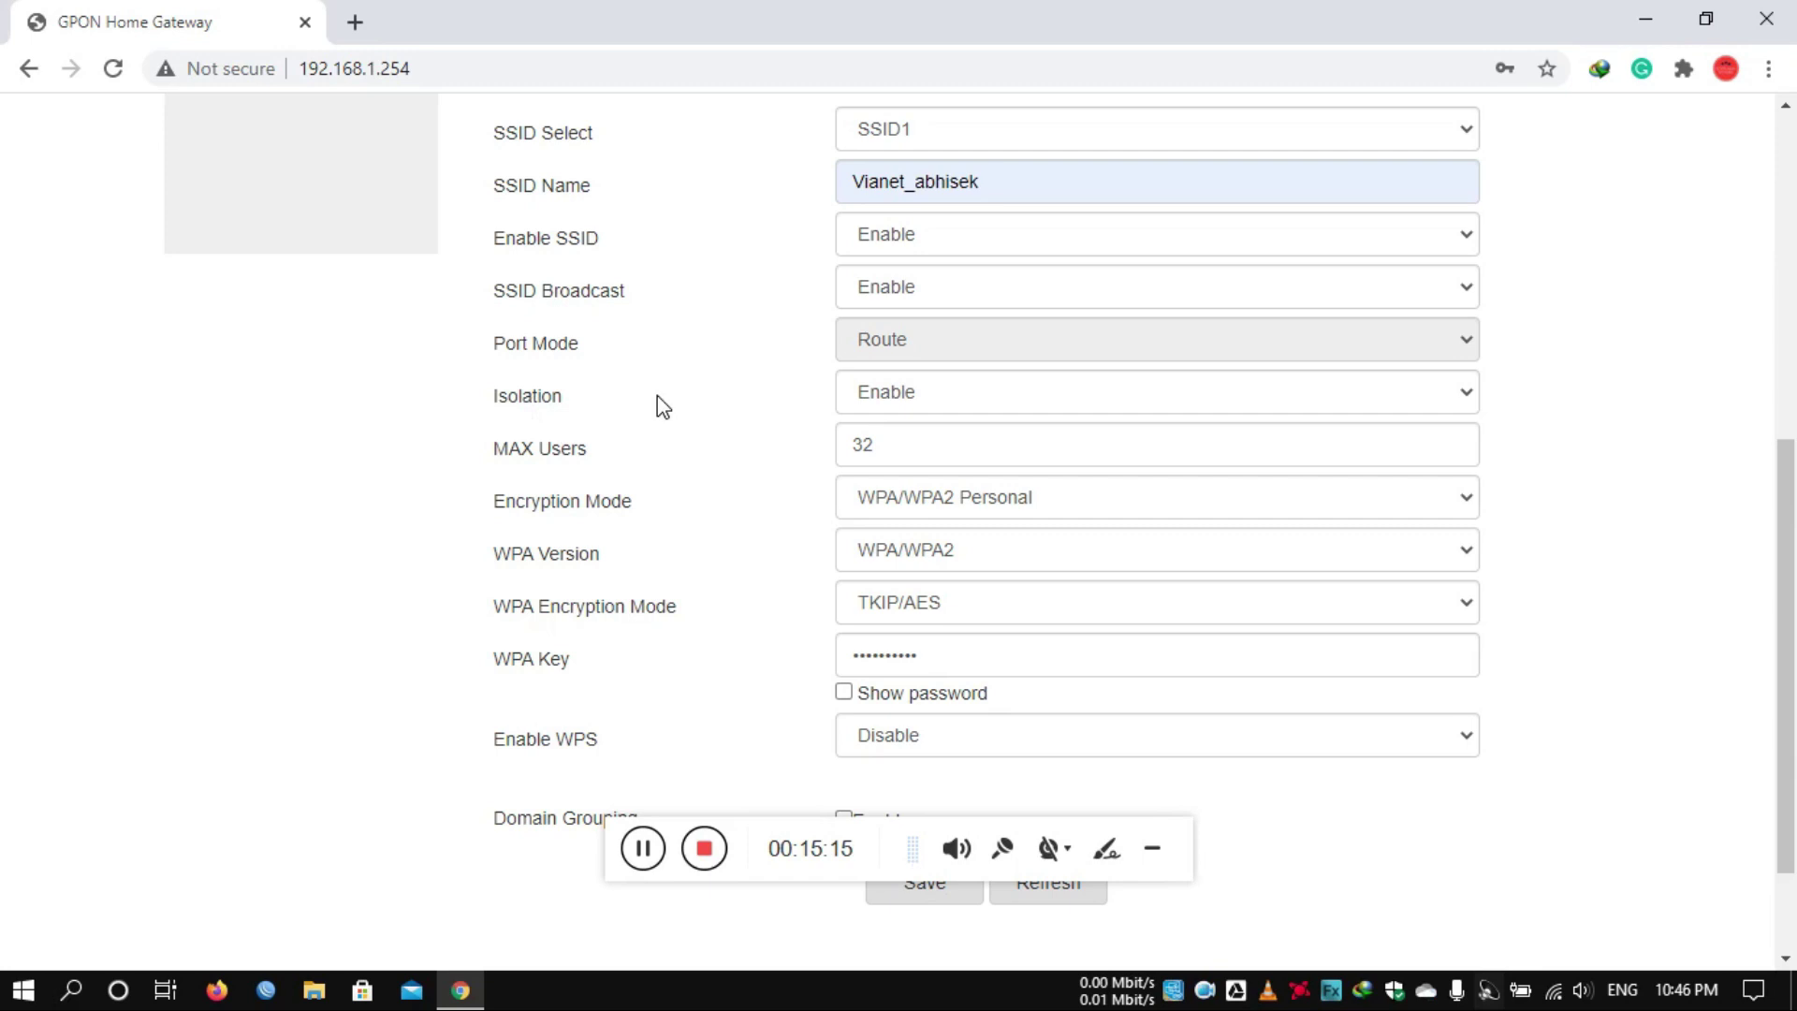
double_click(935, 459)
Check the encryption modes and keep WPA/WPA2 Personal
scroll(710, 476, "down", 1)
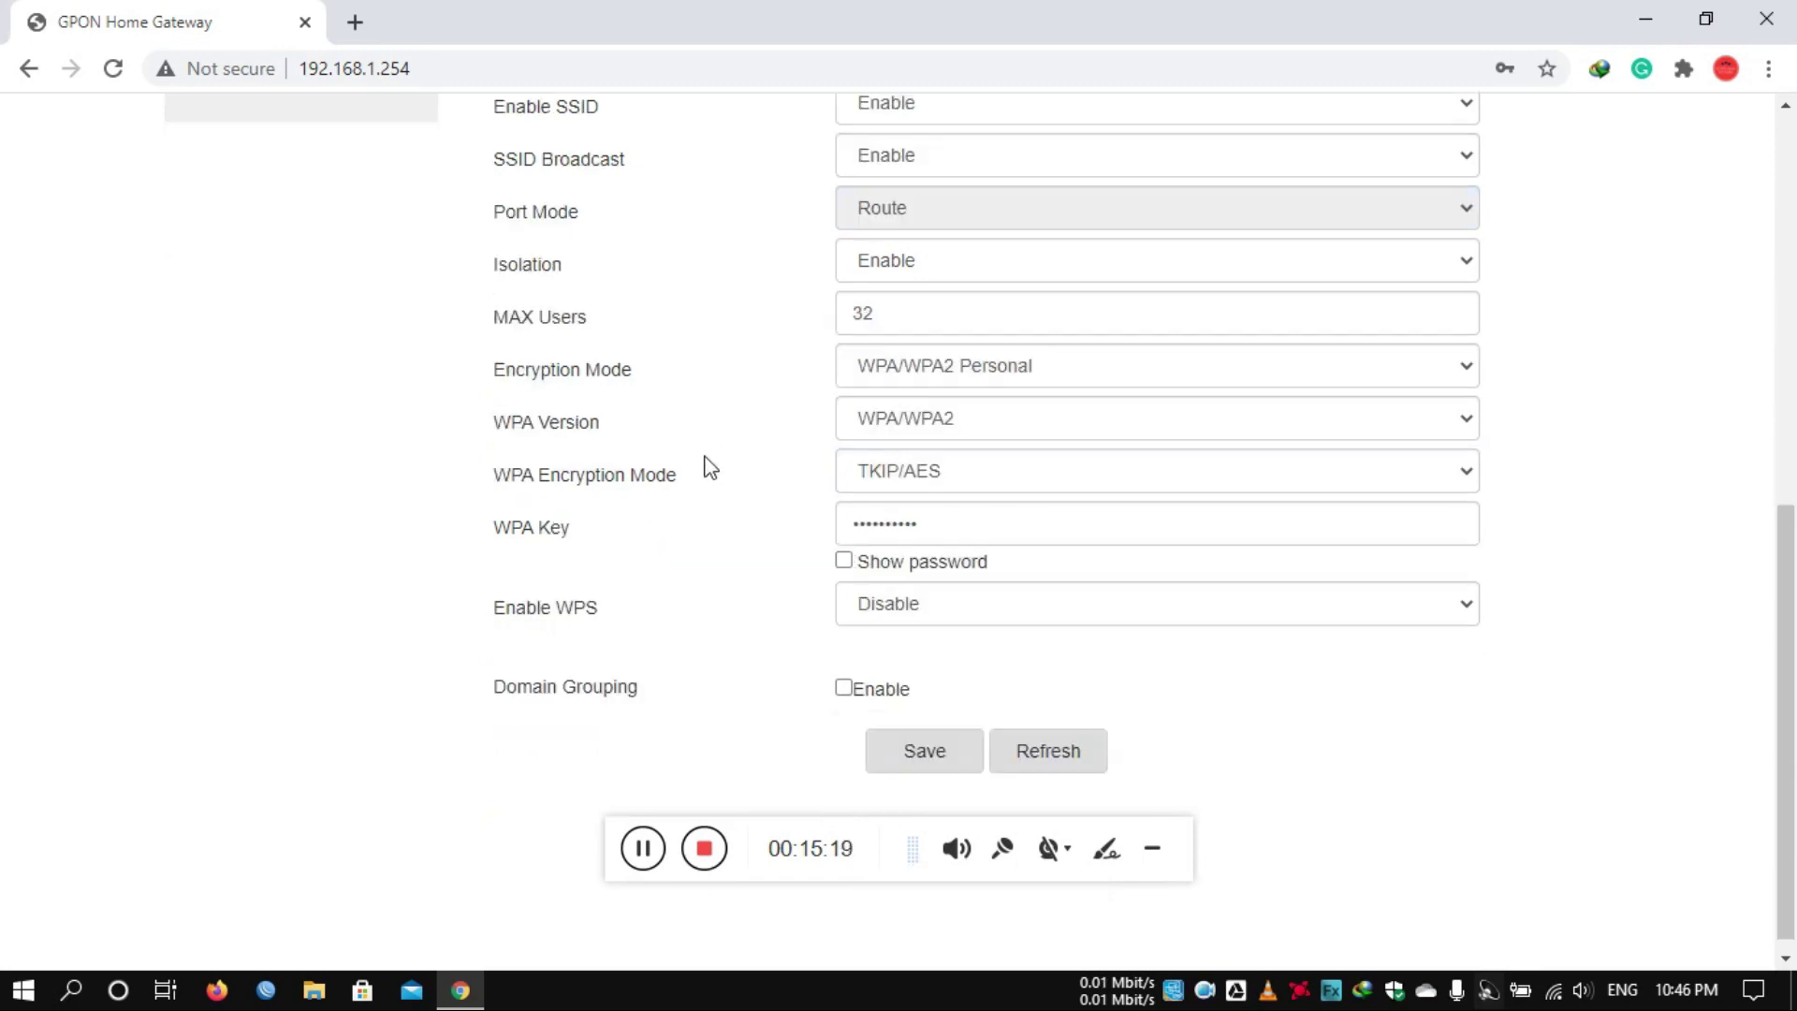
left_click_drag(573, 372, 712, 383)
left_click(979, 367)
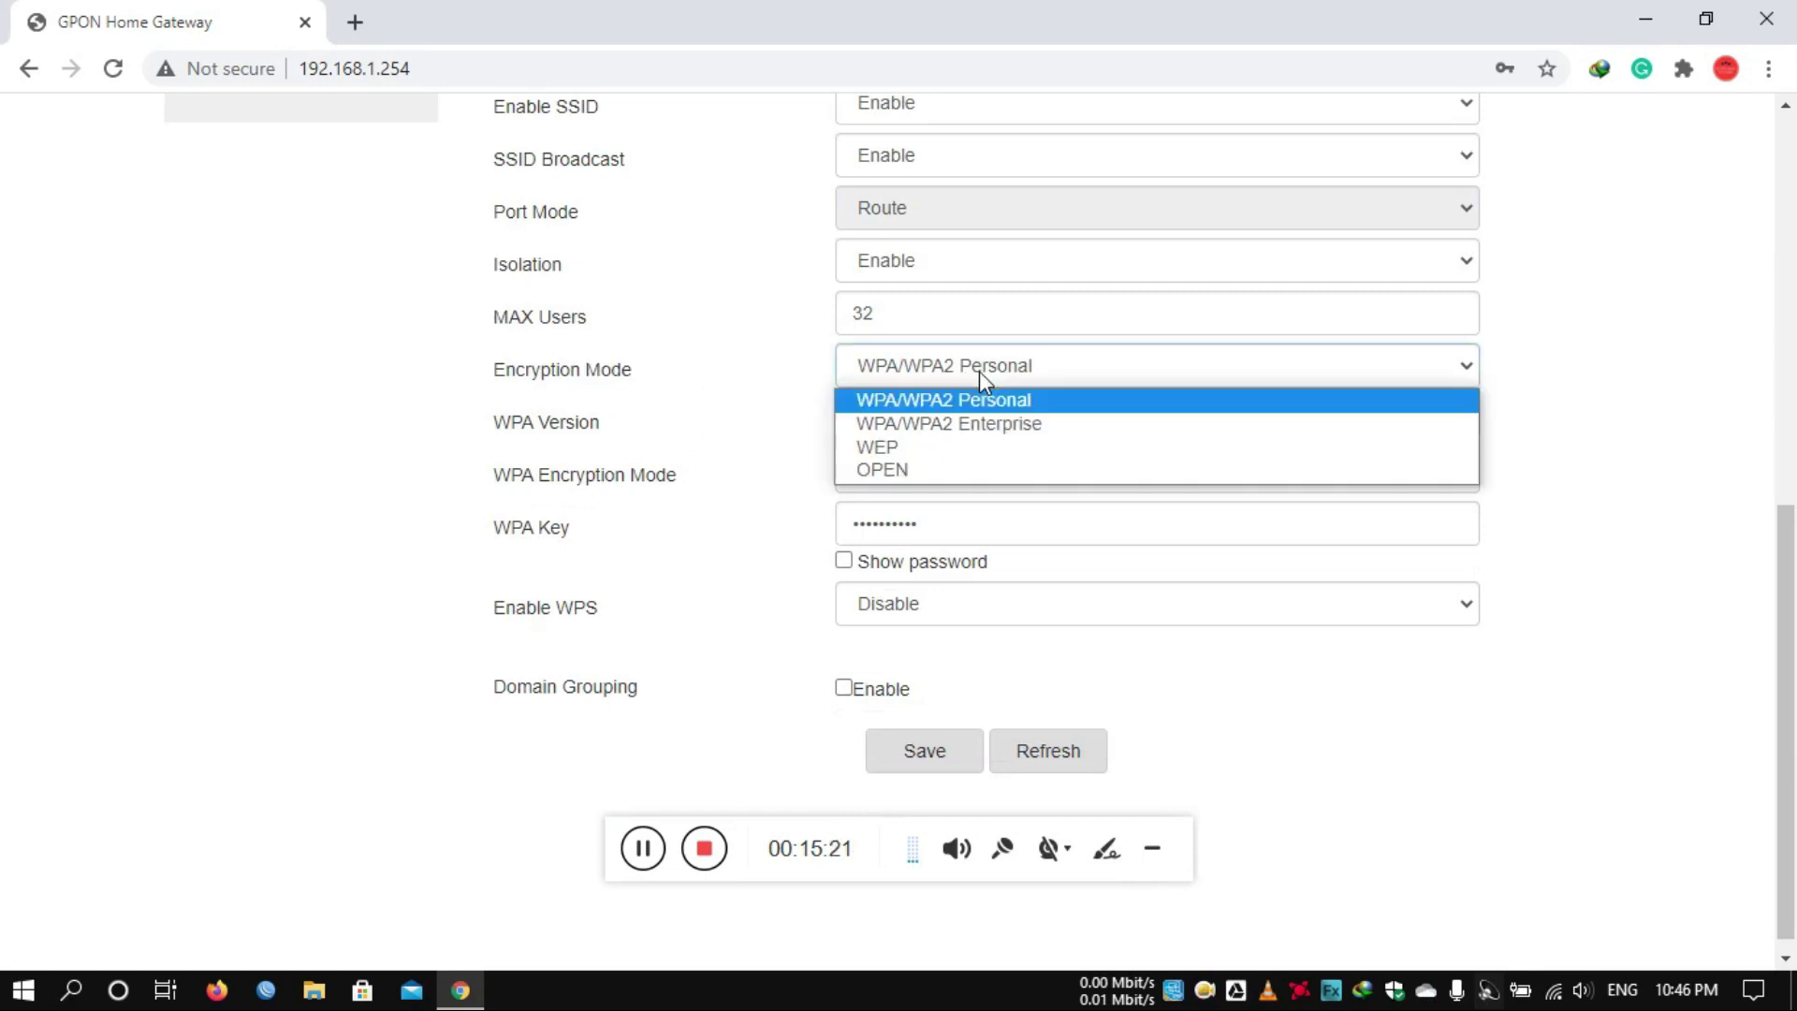
left_click(941, 399)
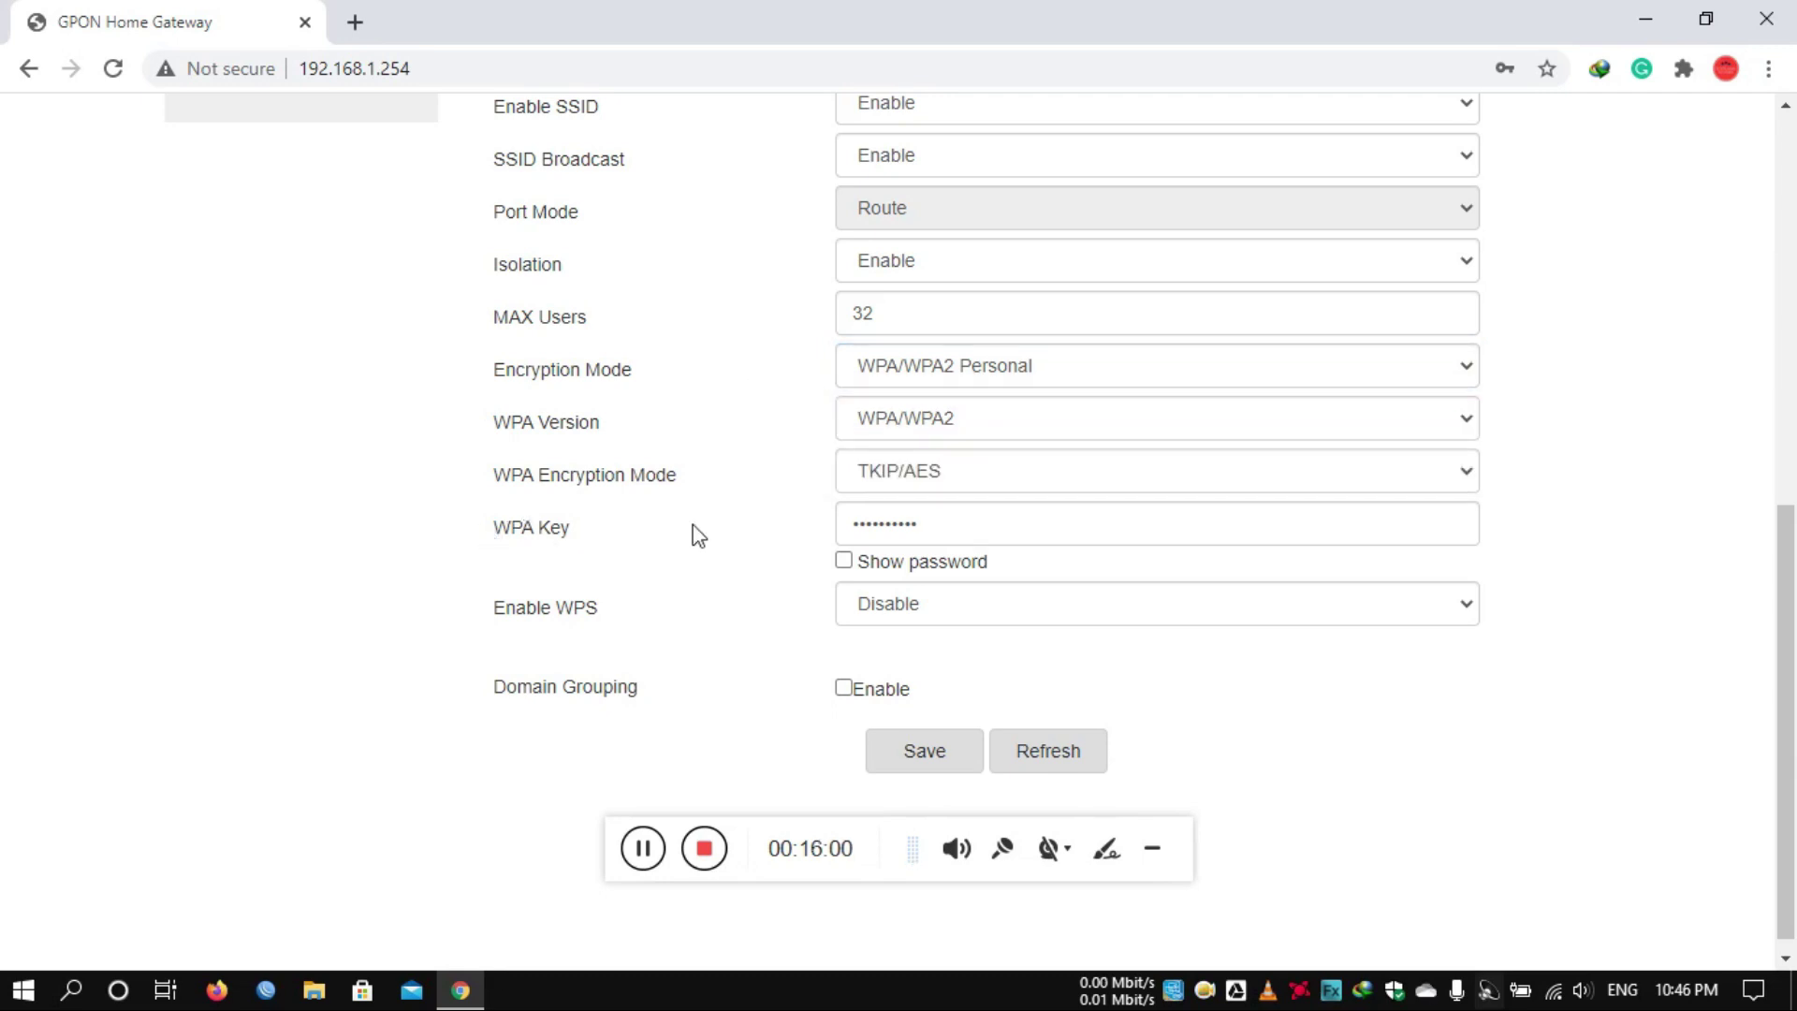
left_click(960, 530)
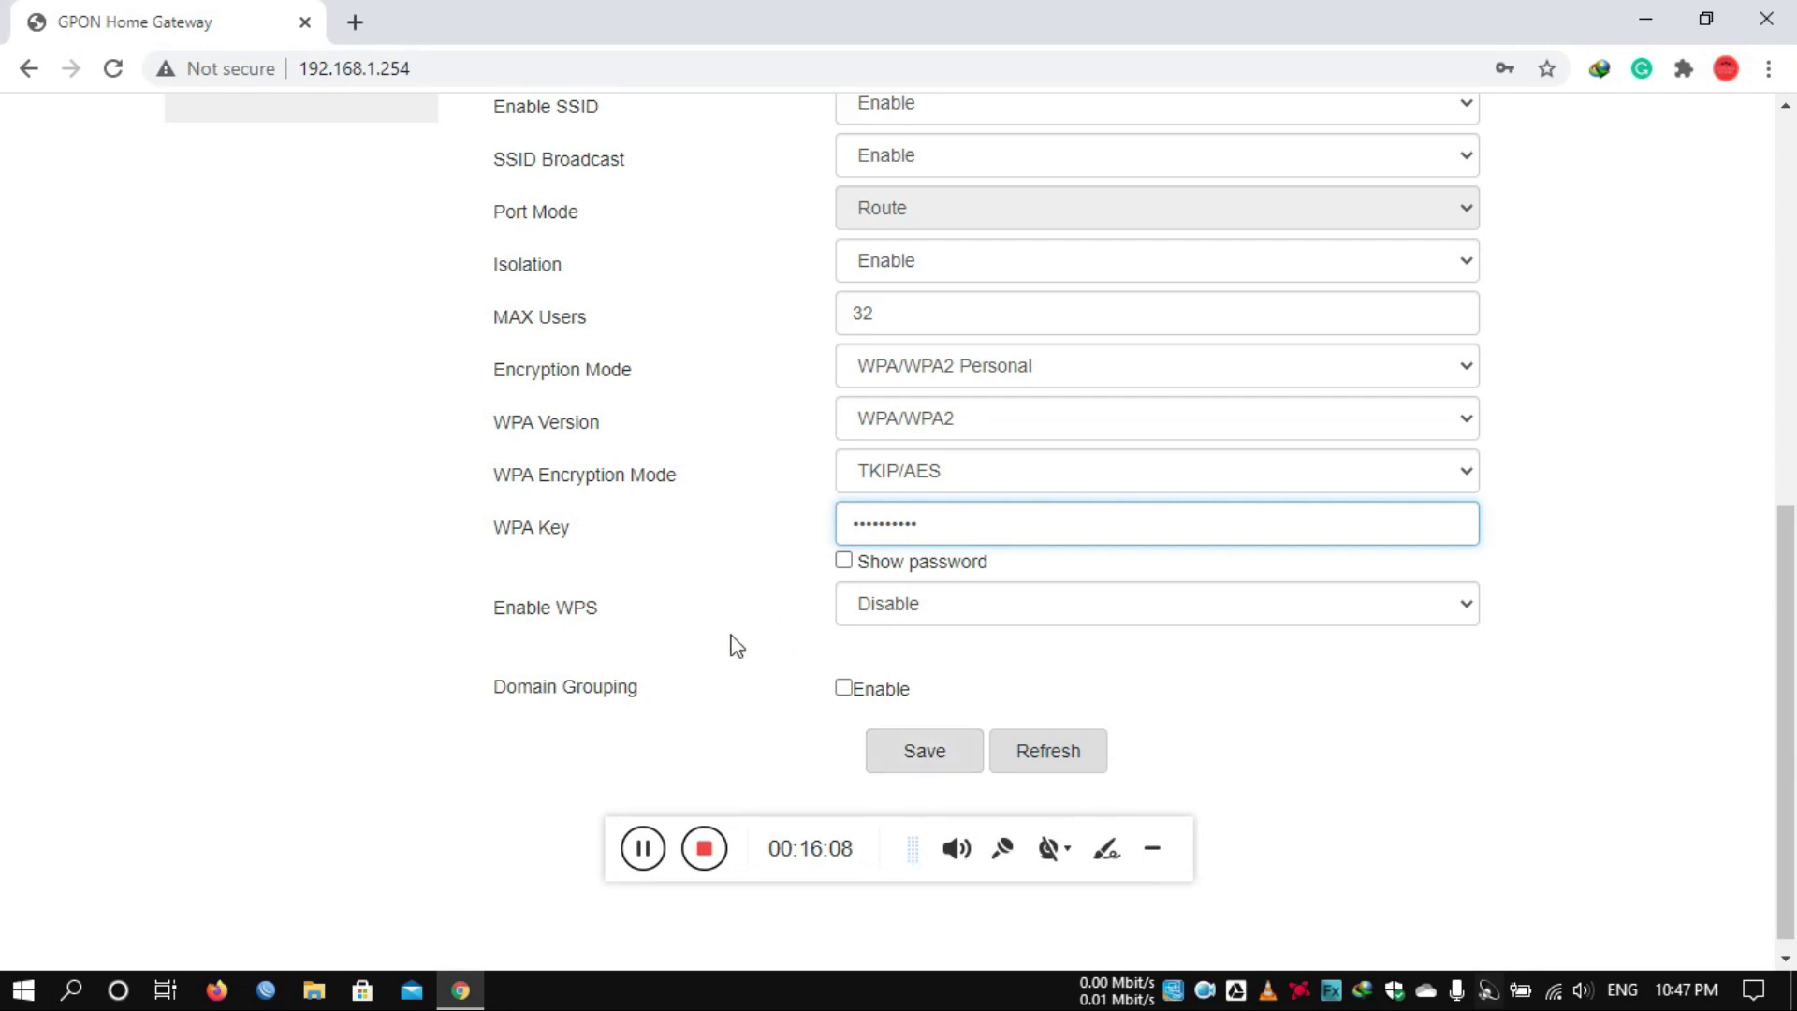
Set Enable WPS to Enable (PBC), then go to the Wireless Schedule page
left_click_drag(525, 618, 665, 614)
left_click(666, 614)
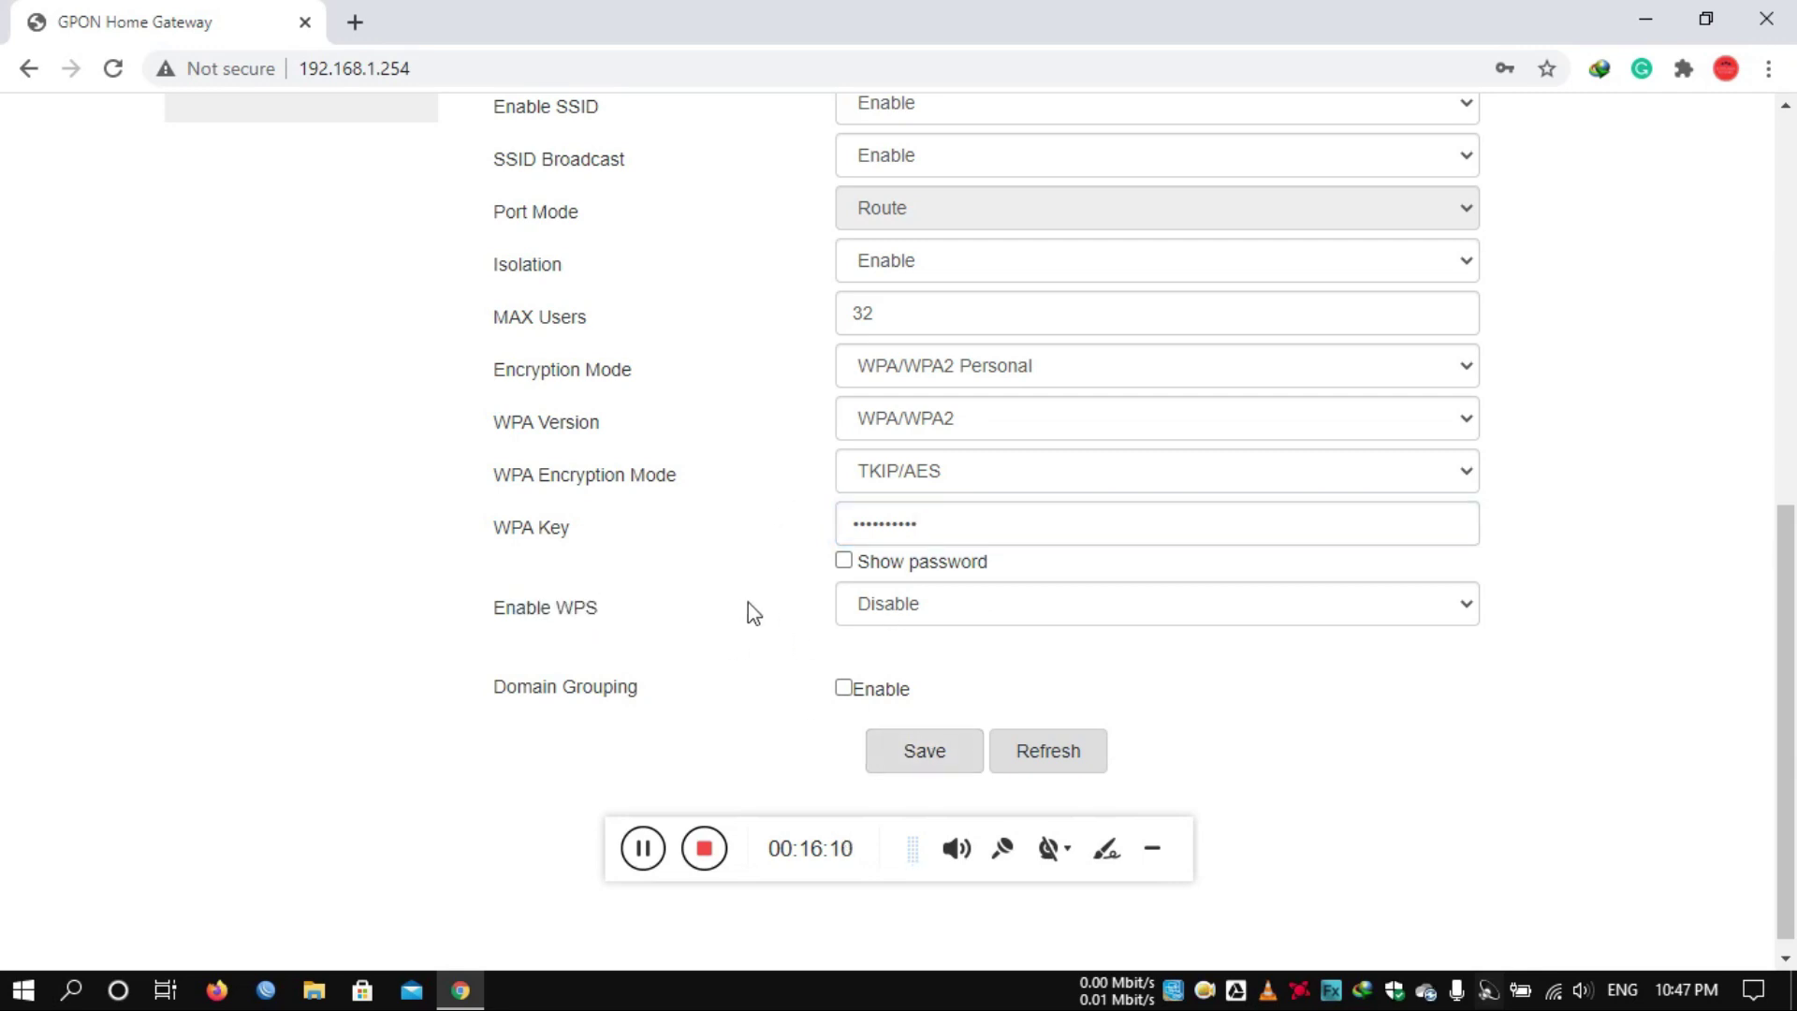
left_click(981, 609)
left_click(964, 639)
left_click(960, 616)
left_click(956, 662)
left_click(894, 603)
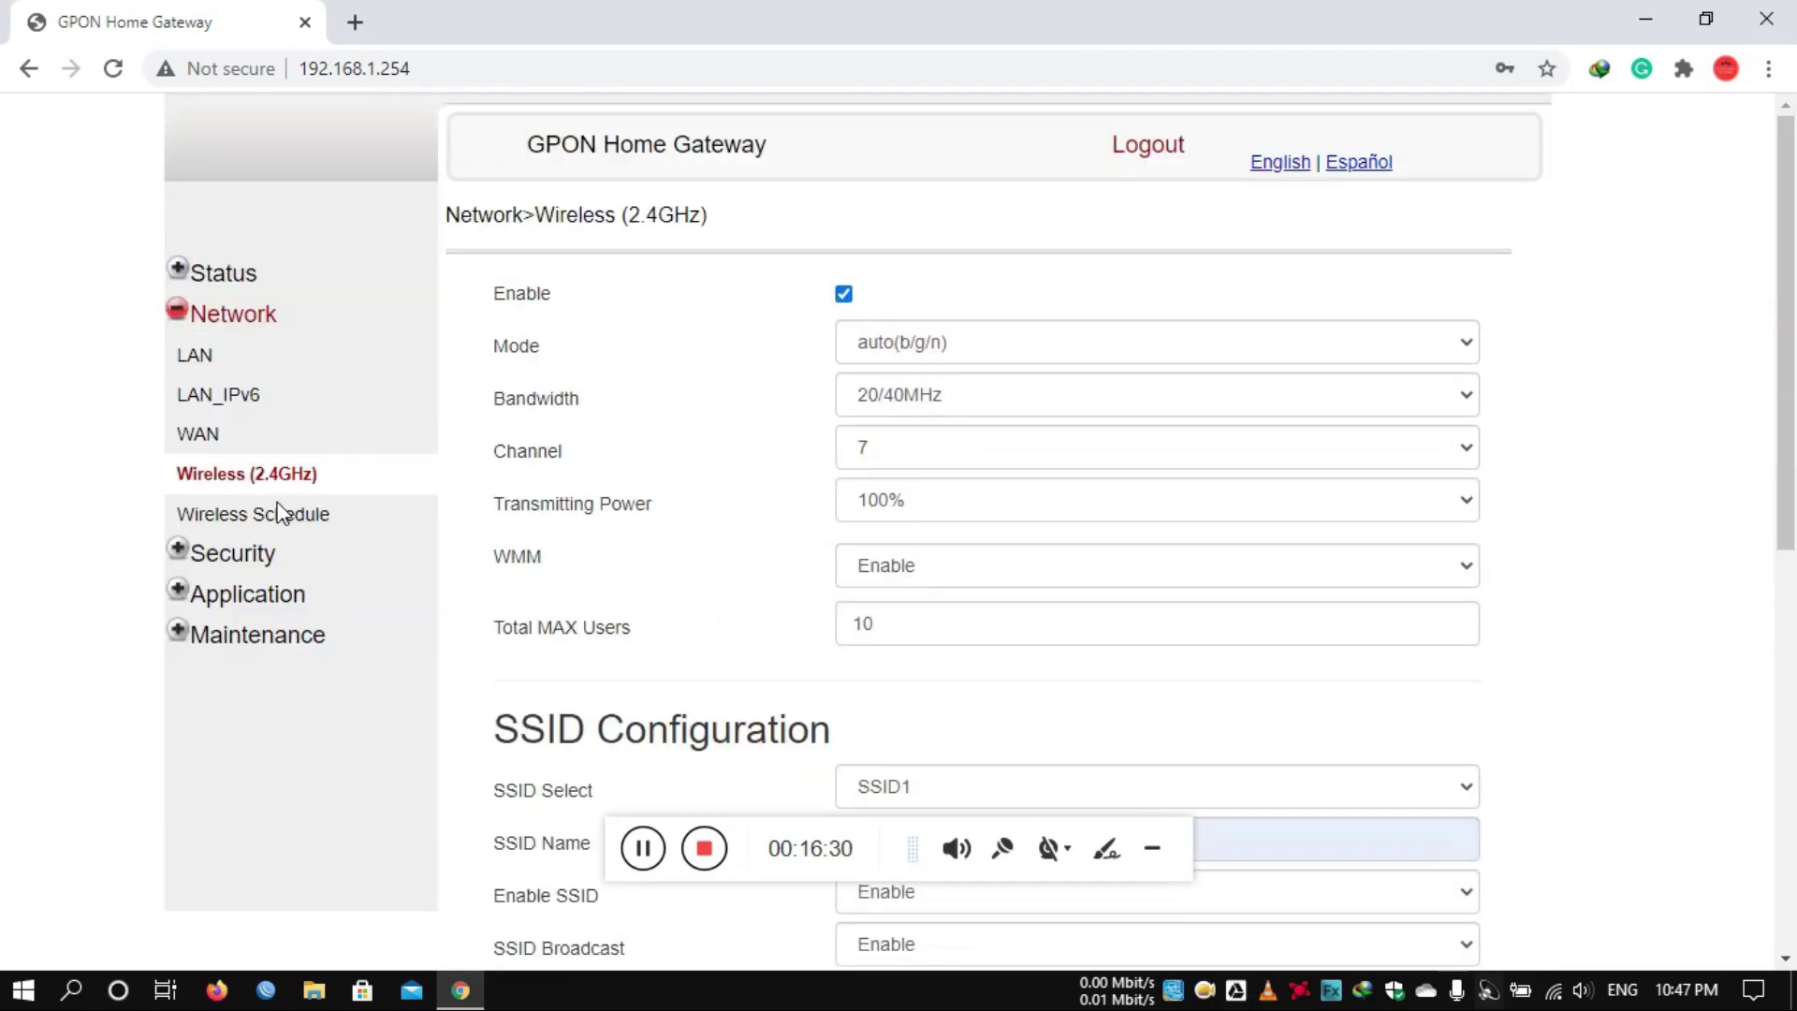
left_click(292, 517)
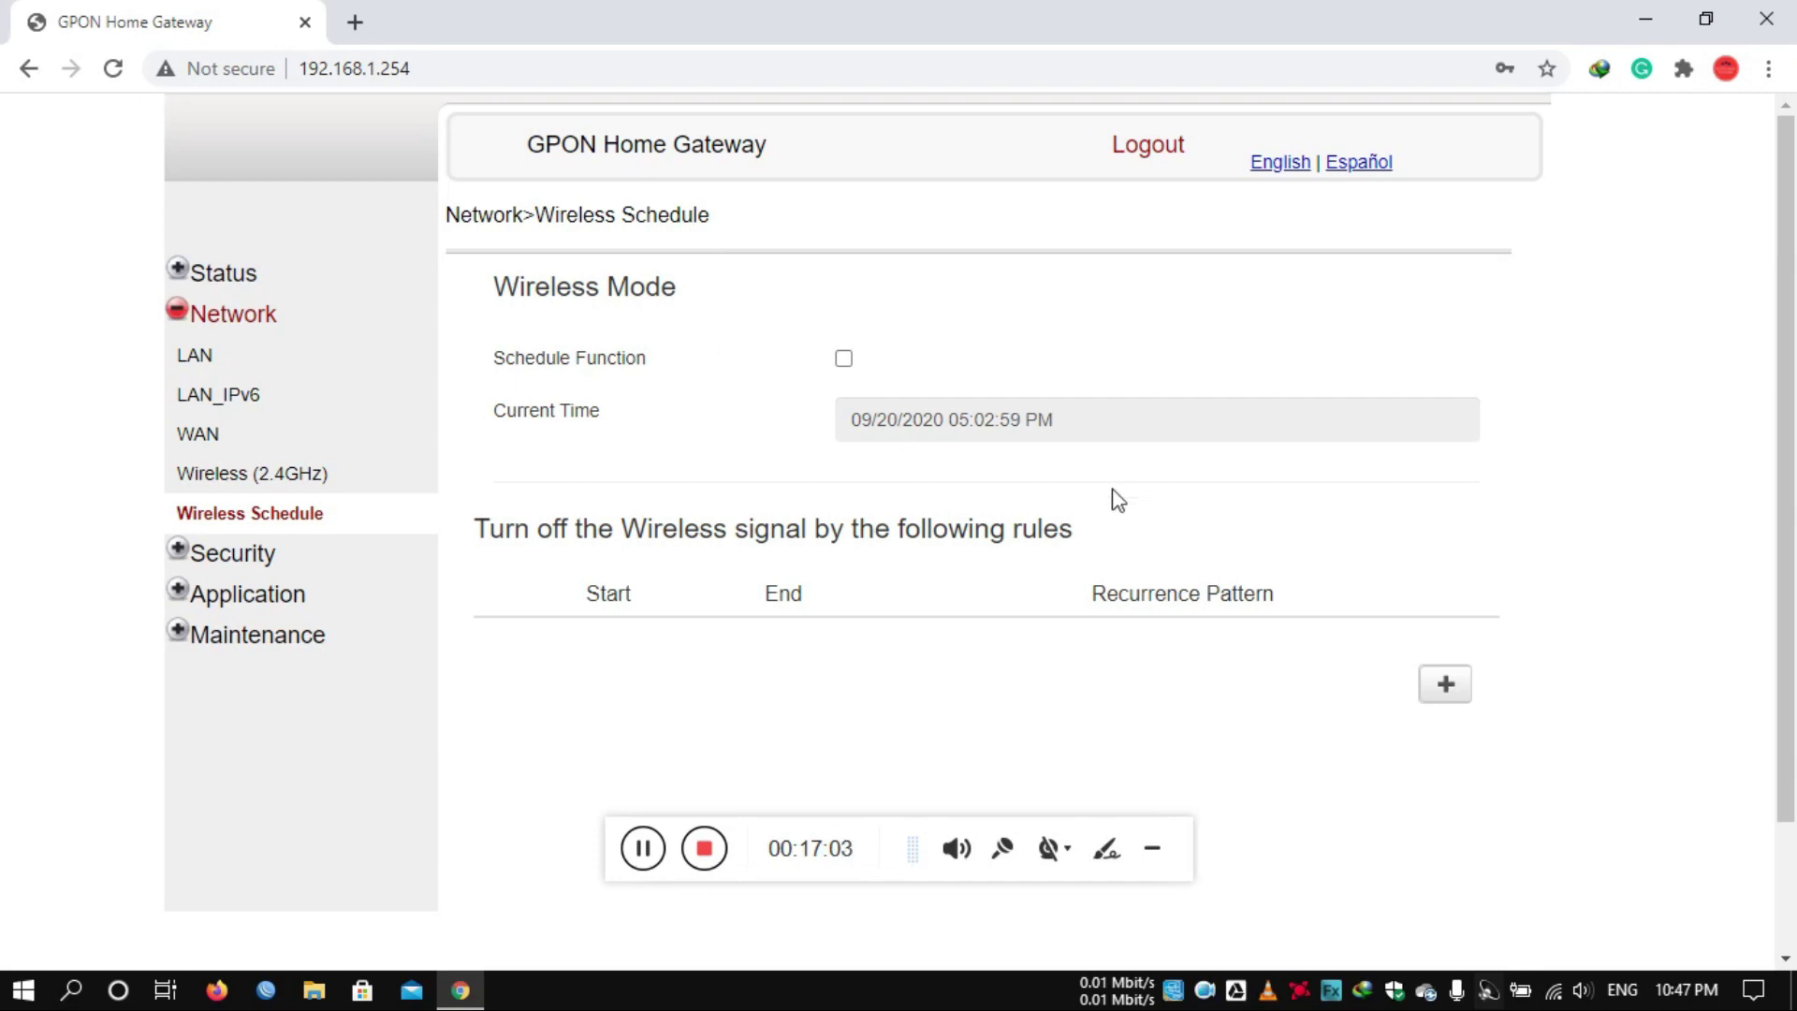
On Application > NTP, enable the NTP service with time.nist.gov as primary time server
left_click(280, 598)
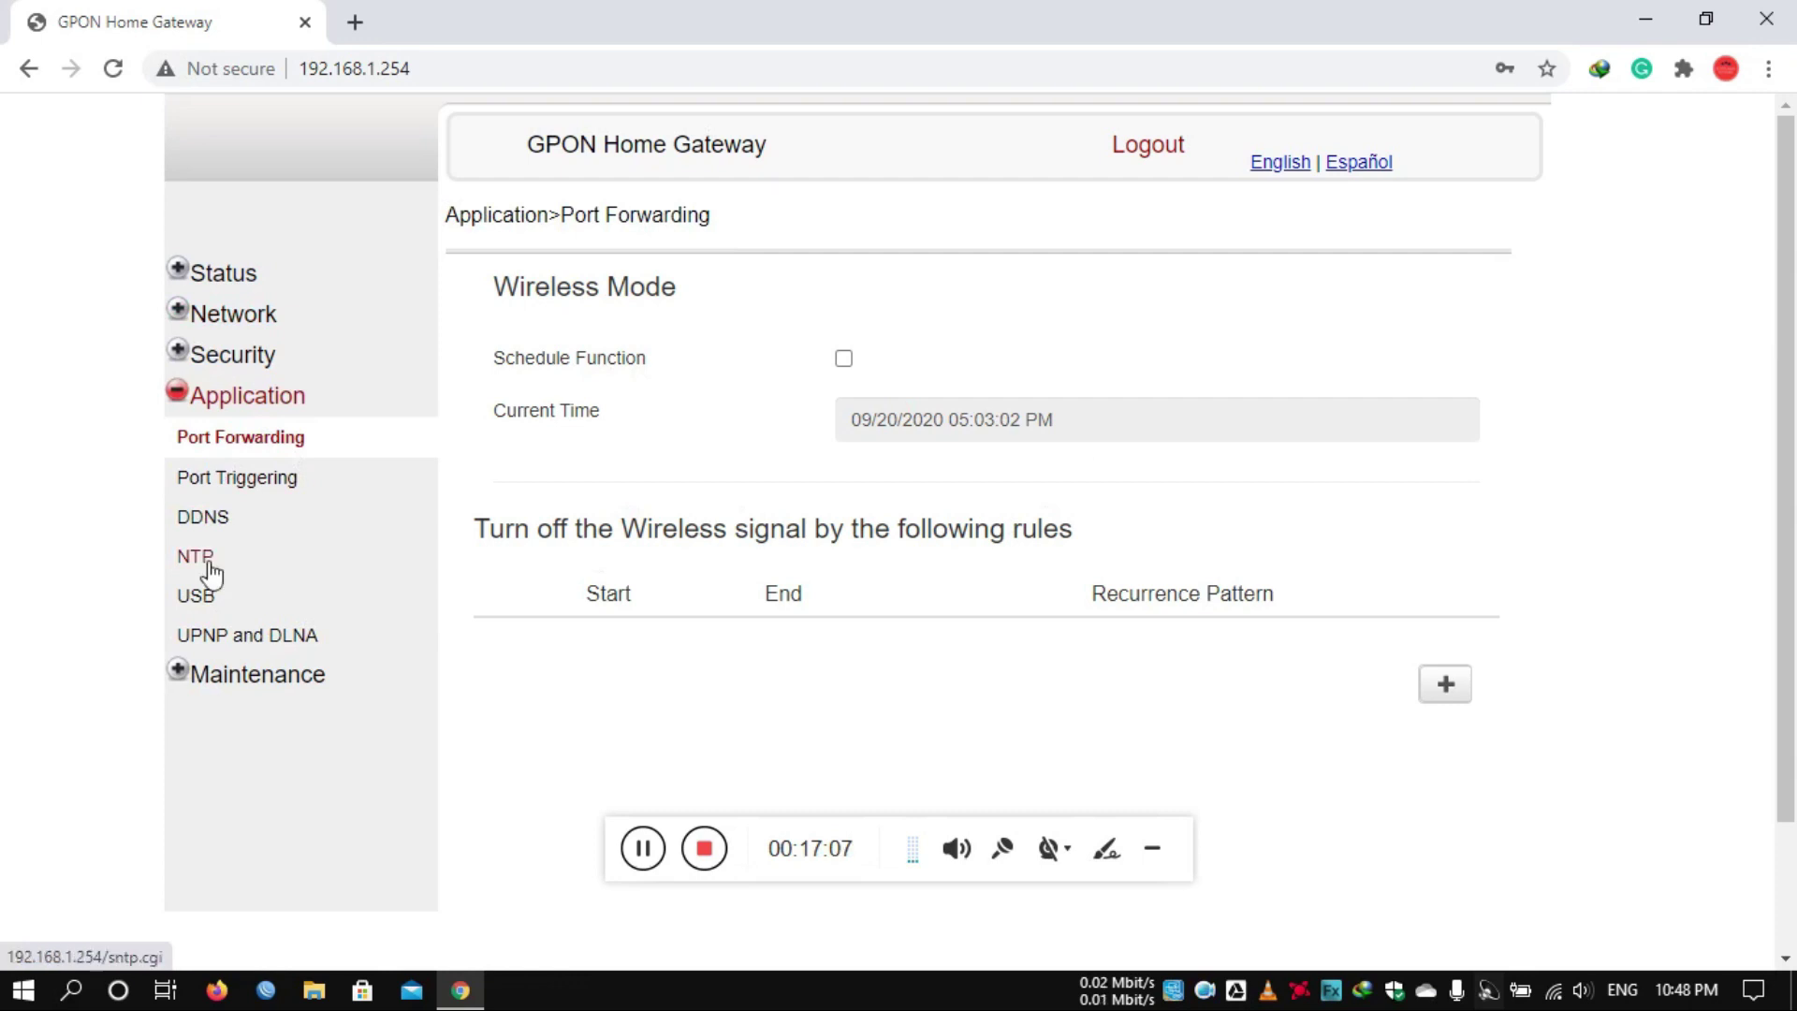
left_click(210, 564)
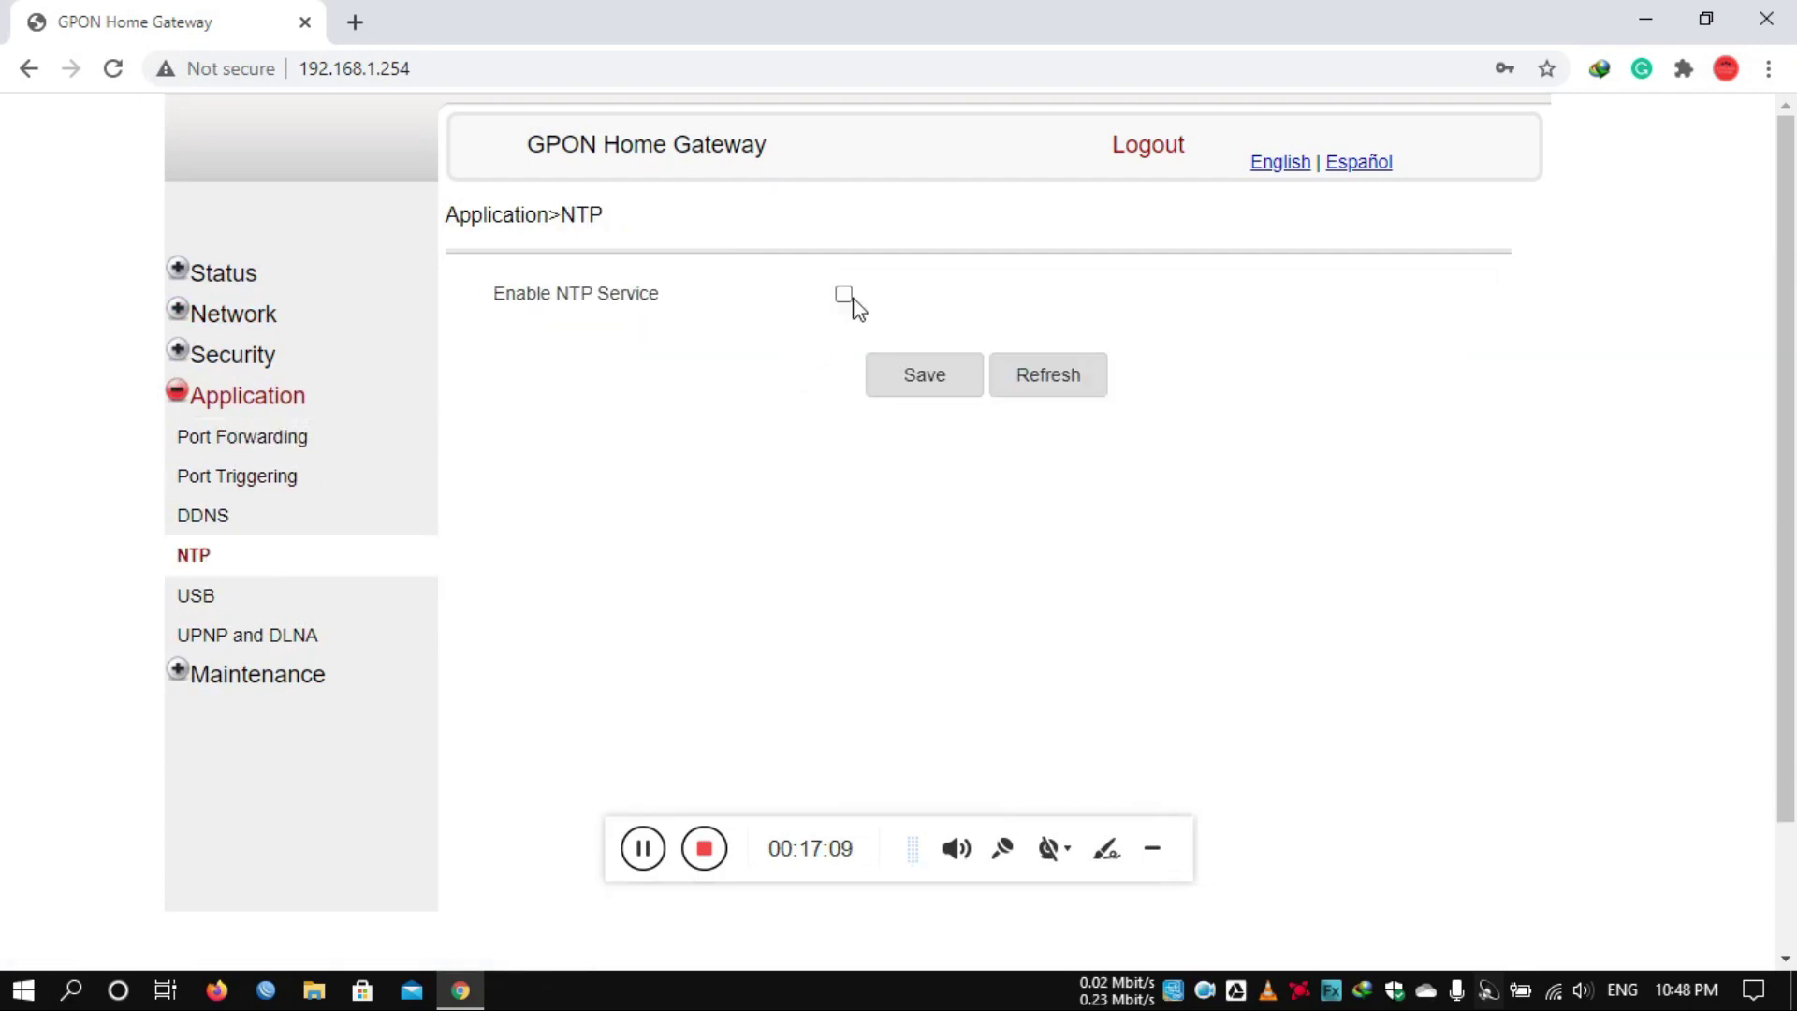
left_click(843, 293)
left_click(990, 435)
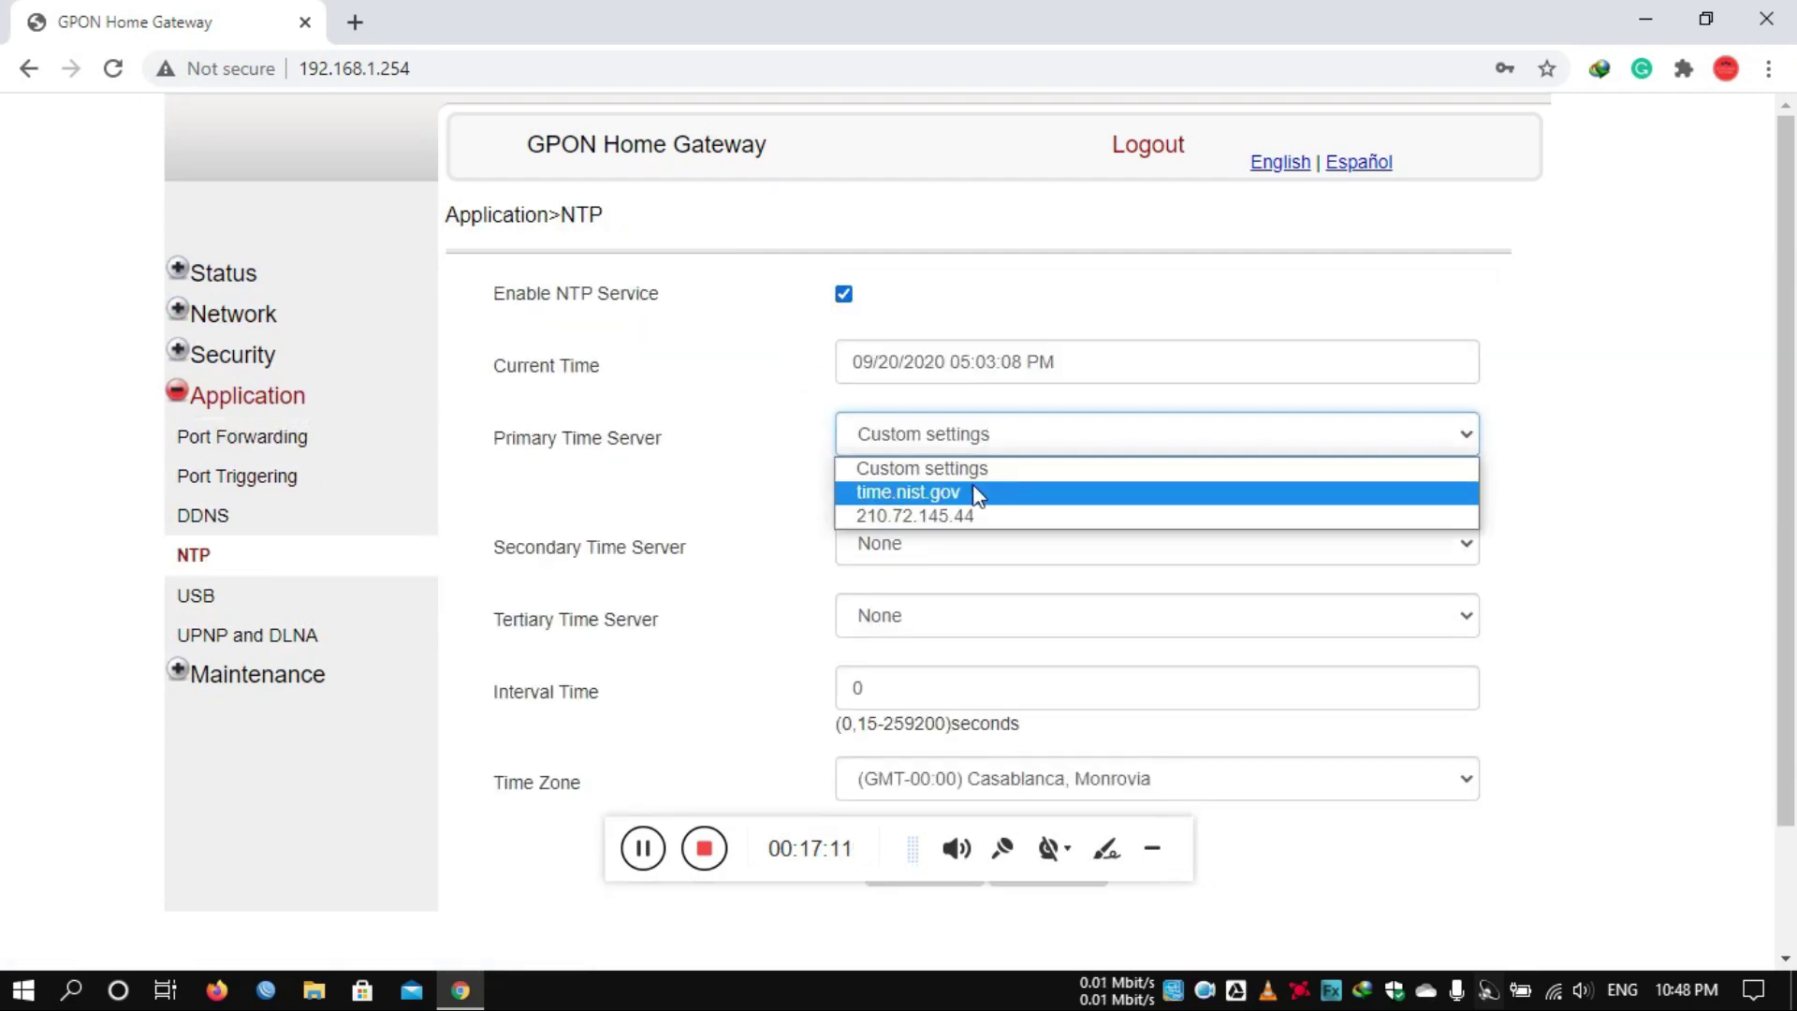
left_click(979, 488)
left_click(690, 510)
Set the time zone to (GMT+05:45) Kathmandu and save the NTP settings
left_click(1025, 753)
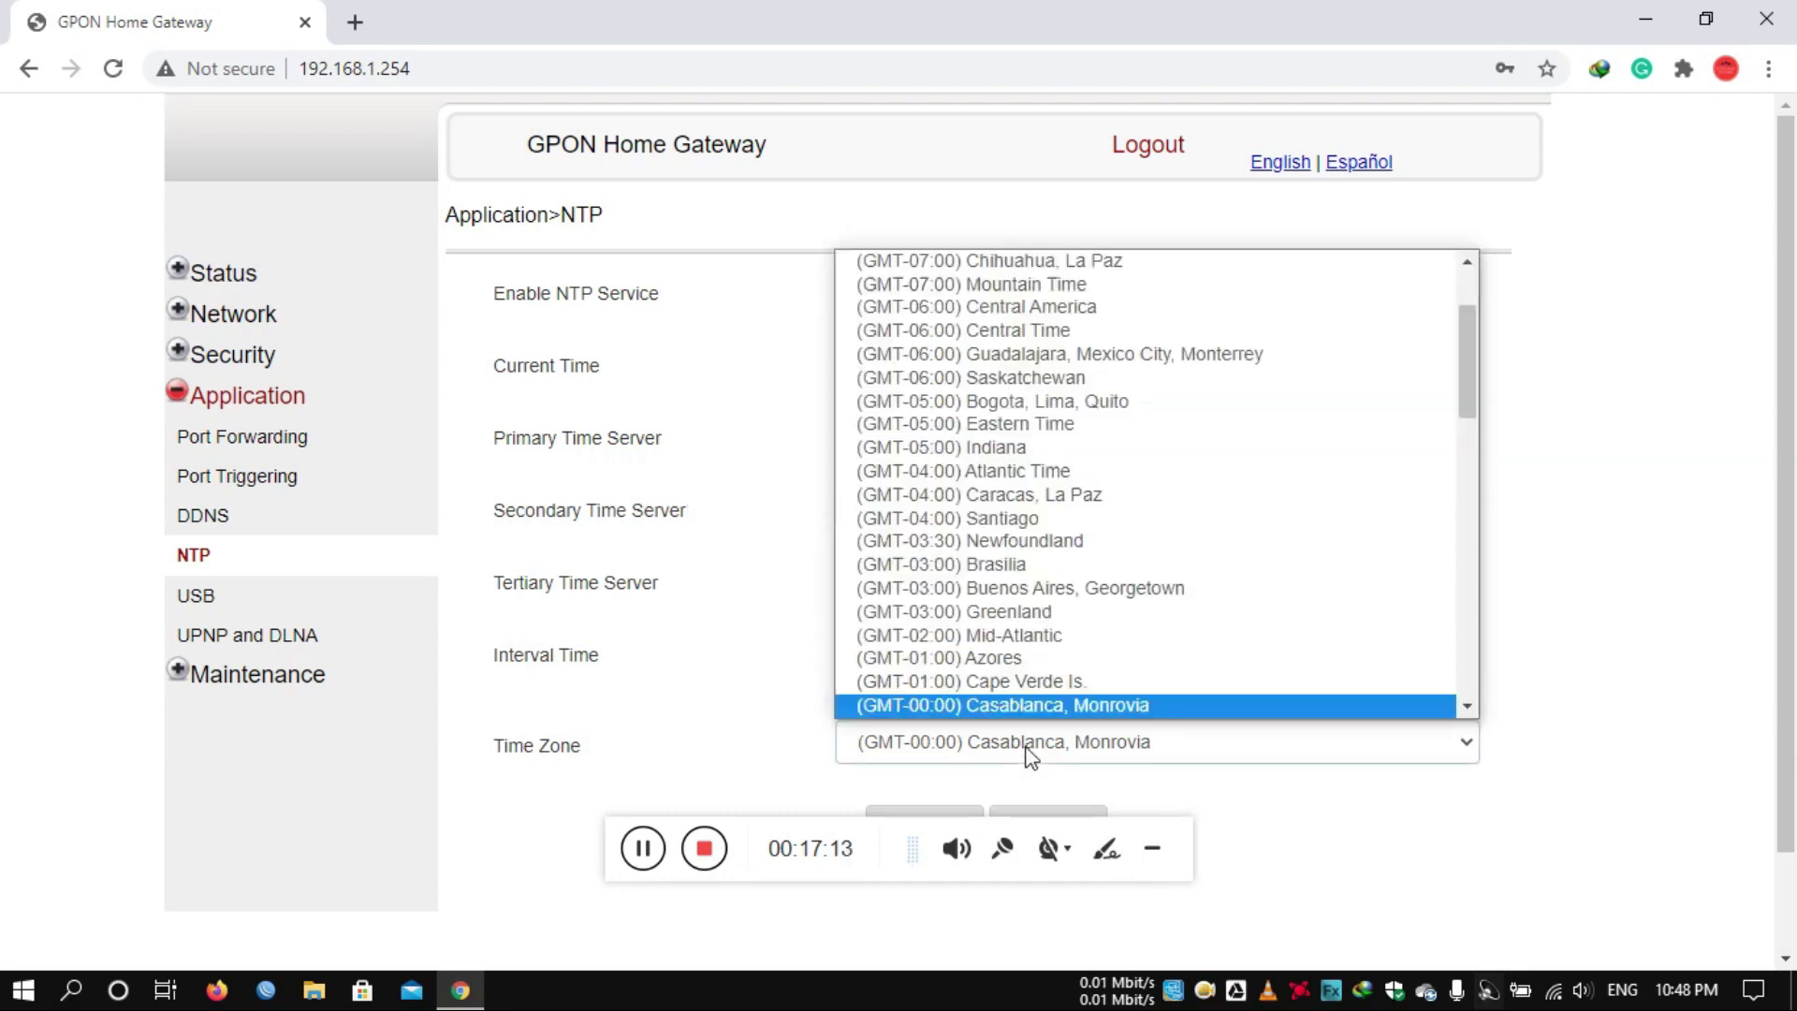
scroll(1048, 716, "down", 10)
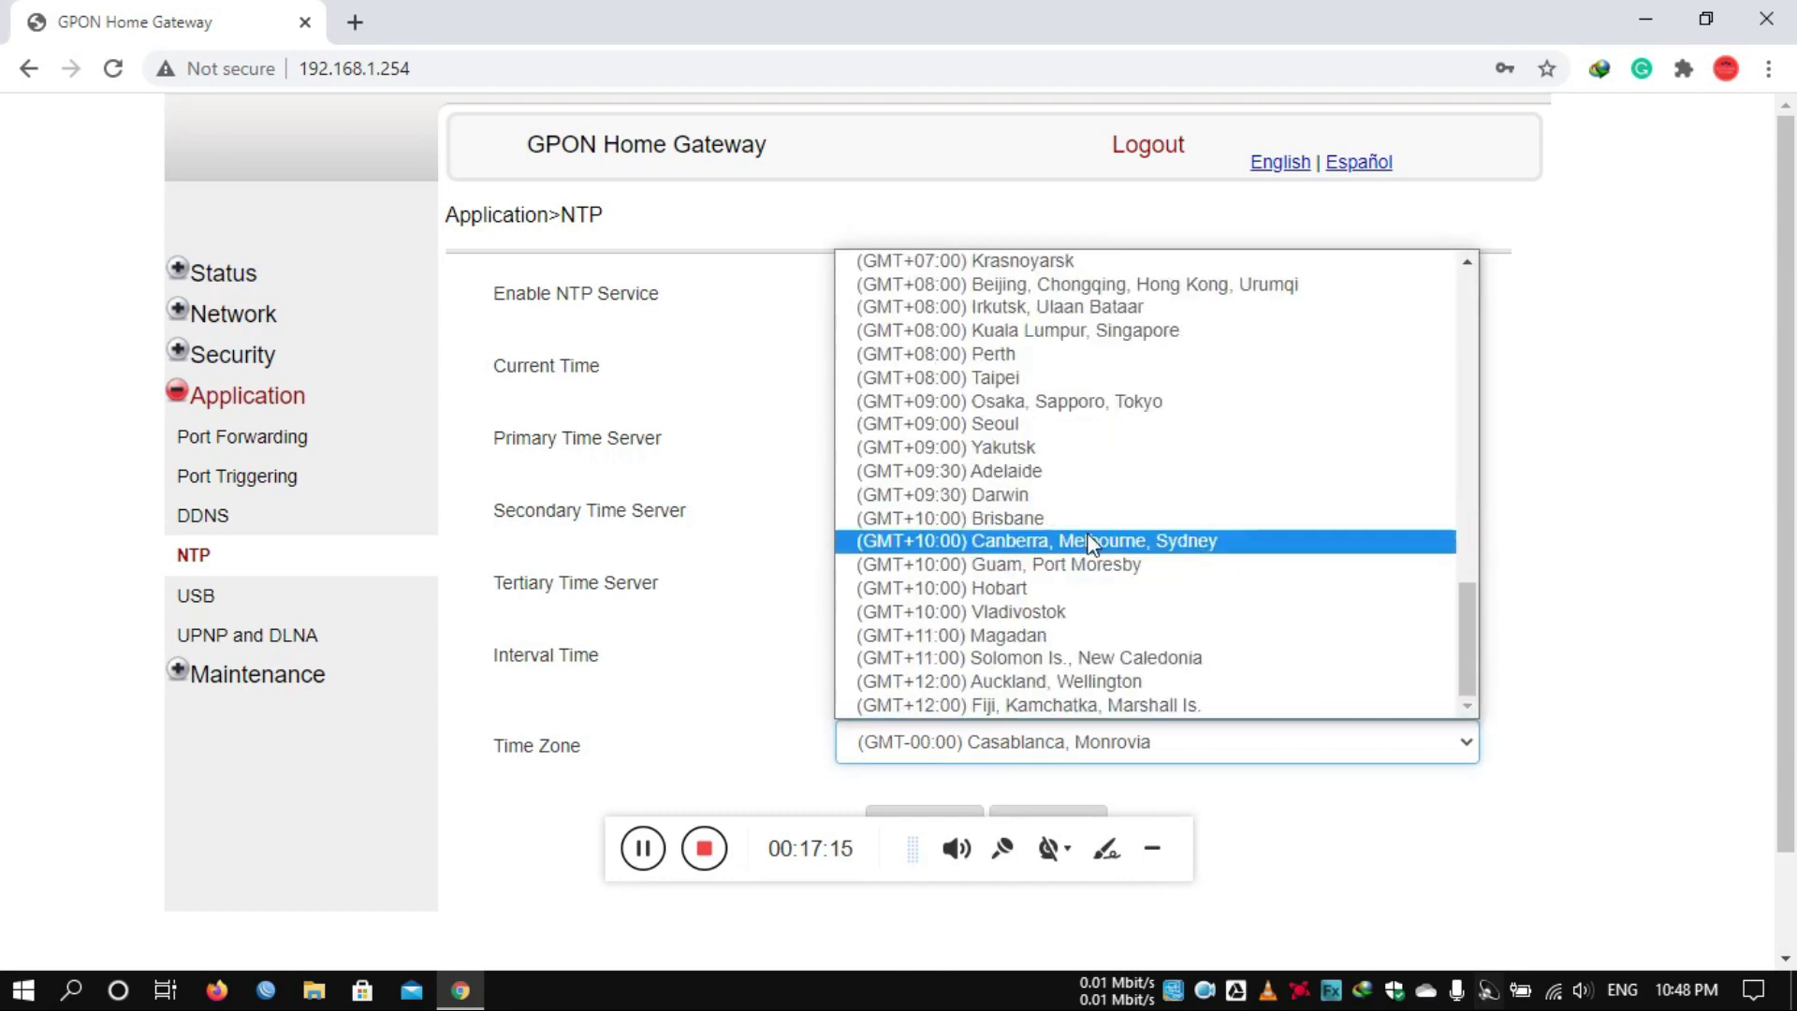
scroll(1123, 590, "up", 5)
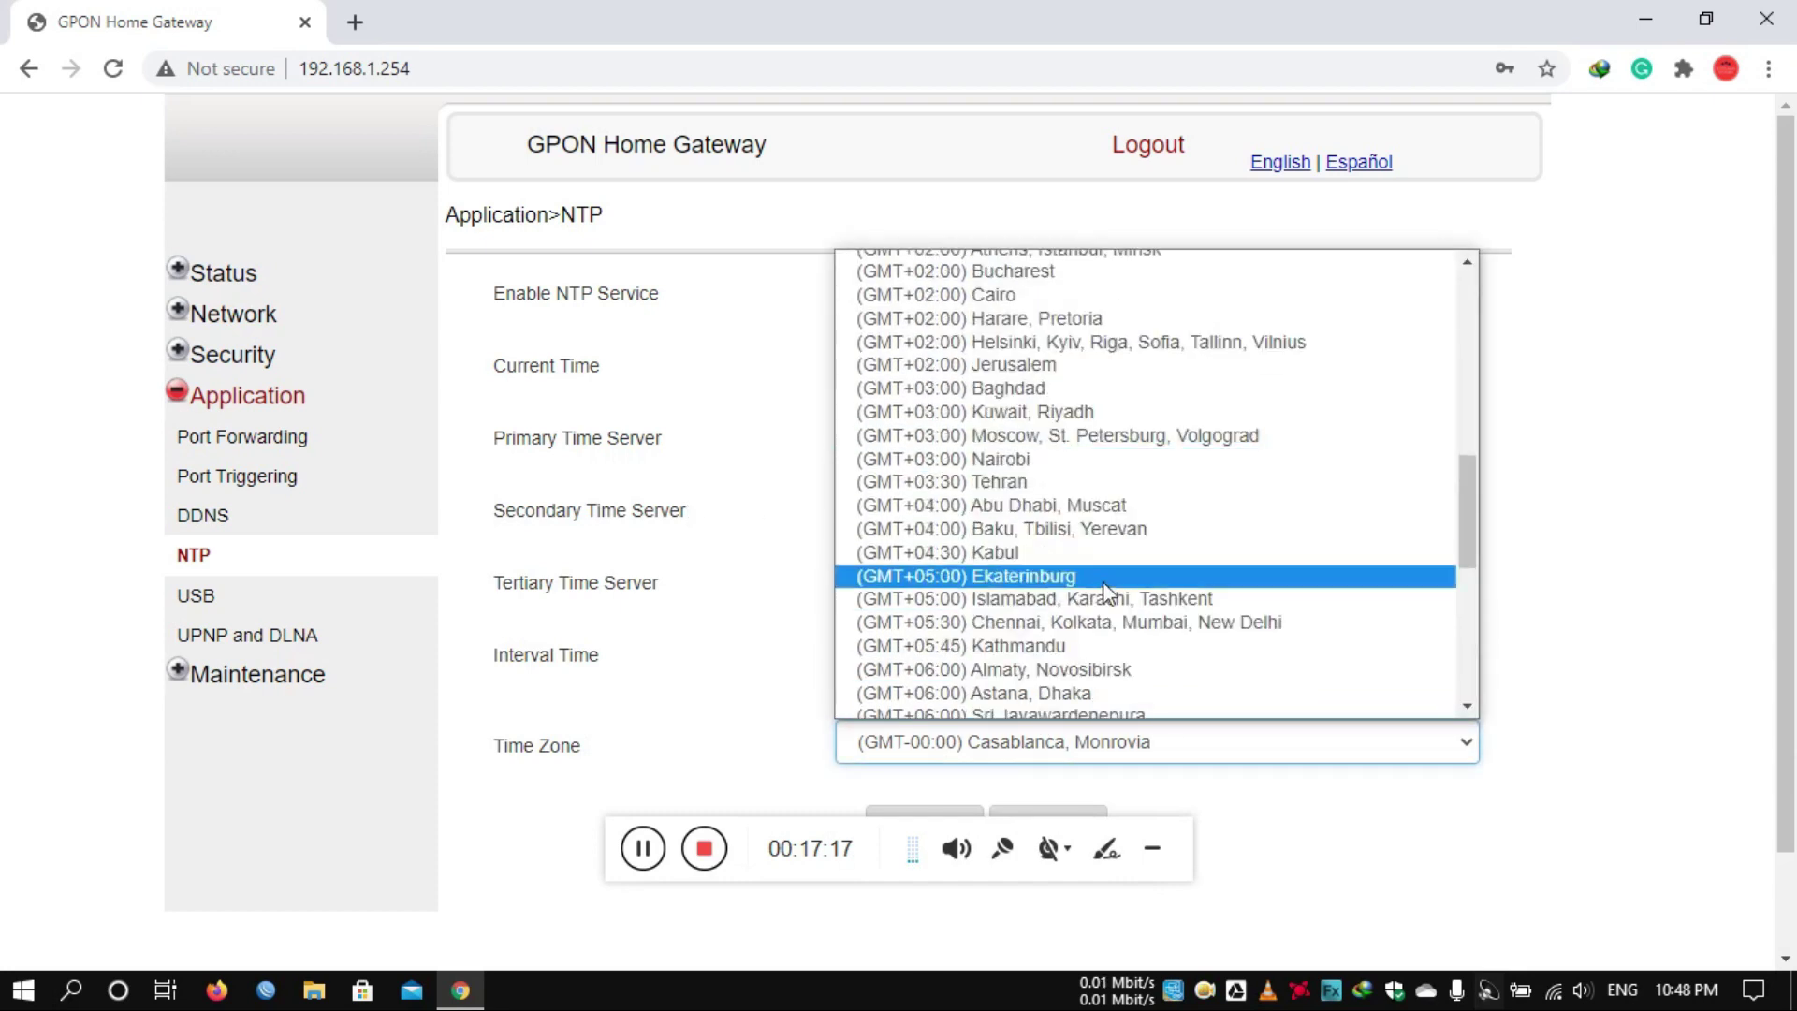
left_click(1088, 643)
scroll(918, 676, "down", 2)
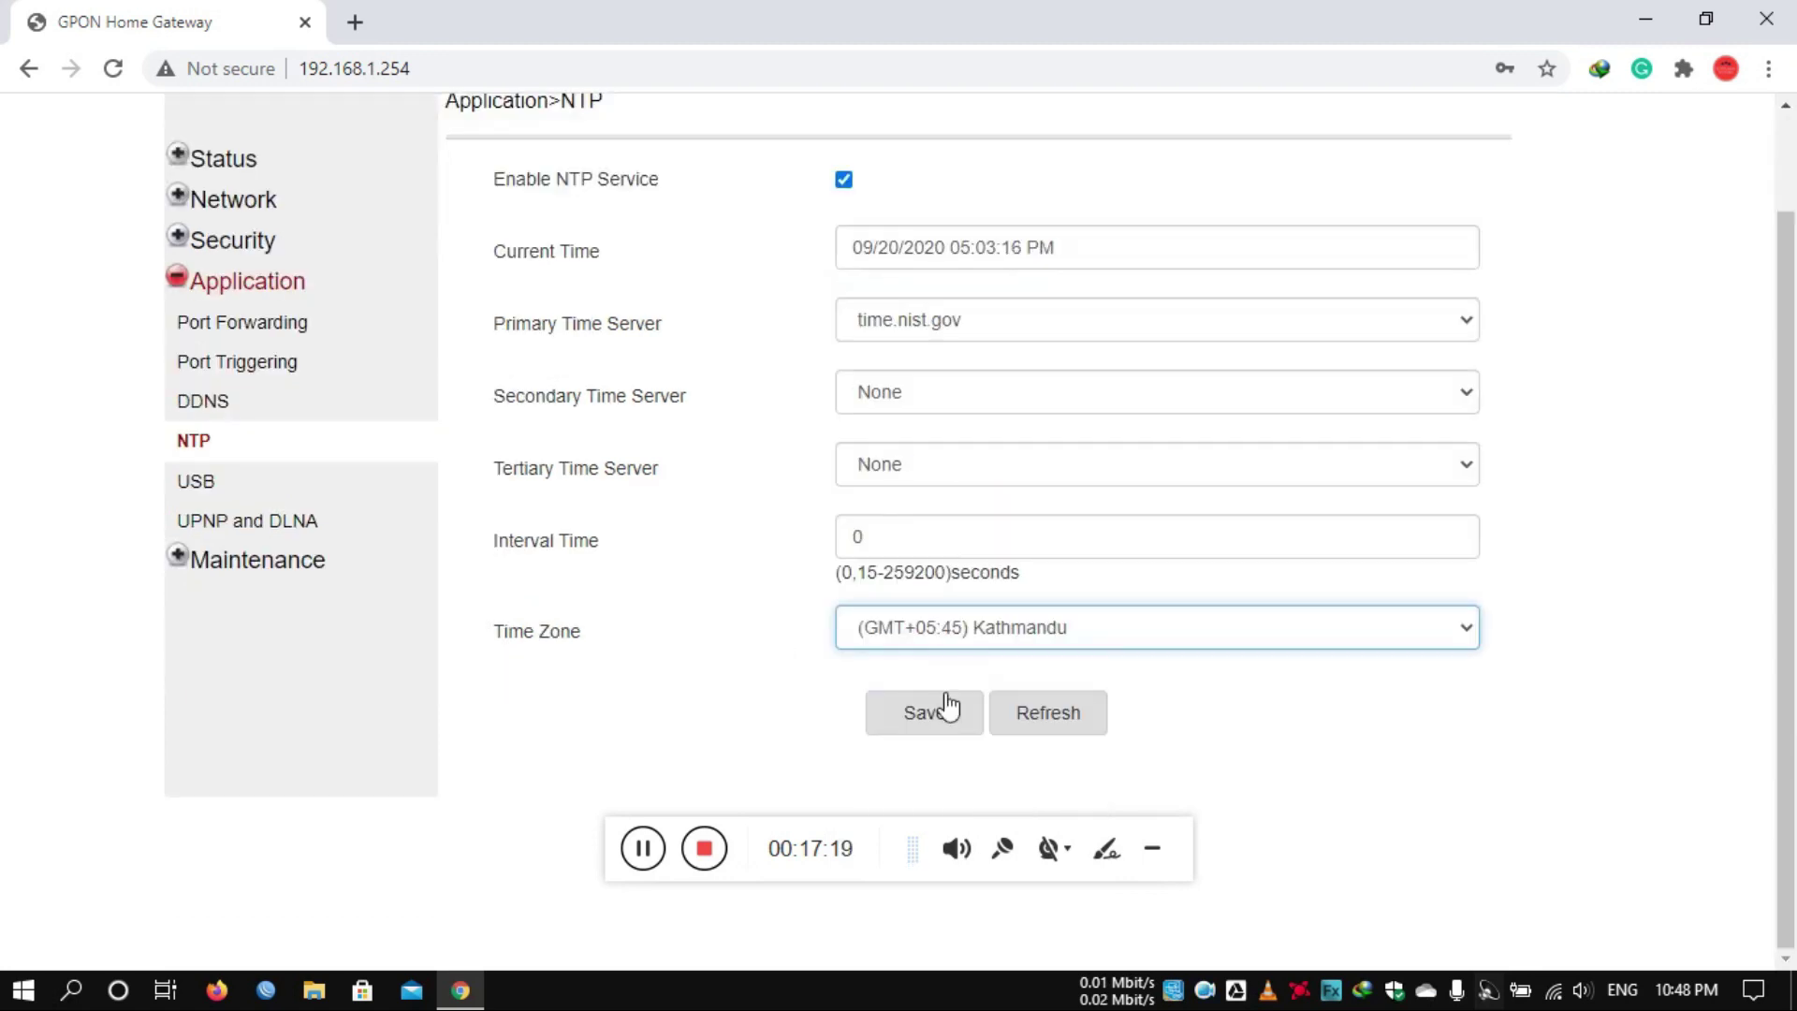
left_click(945, 709)
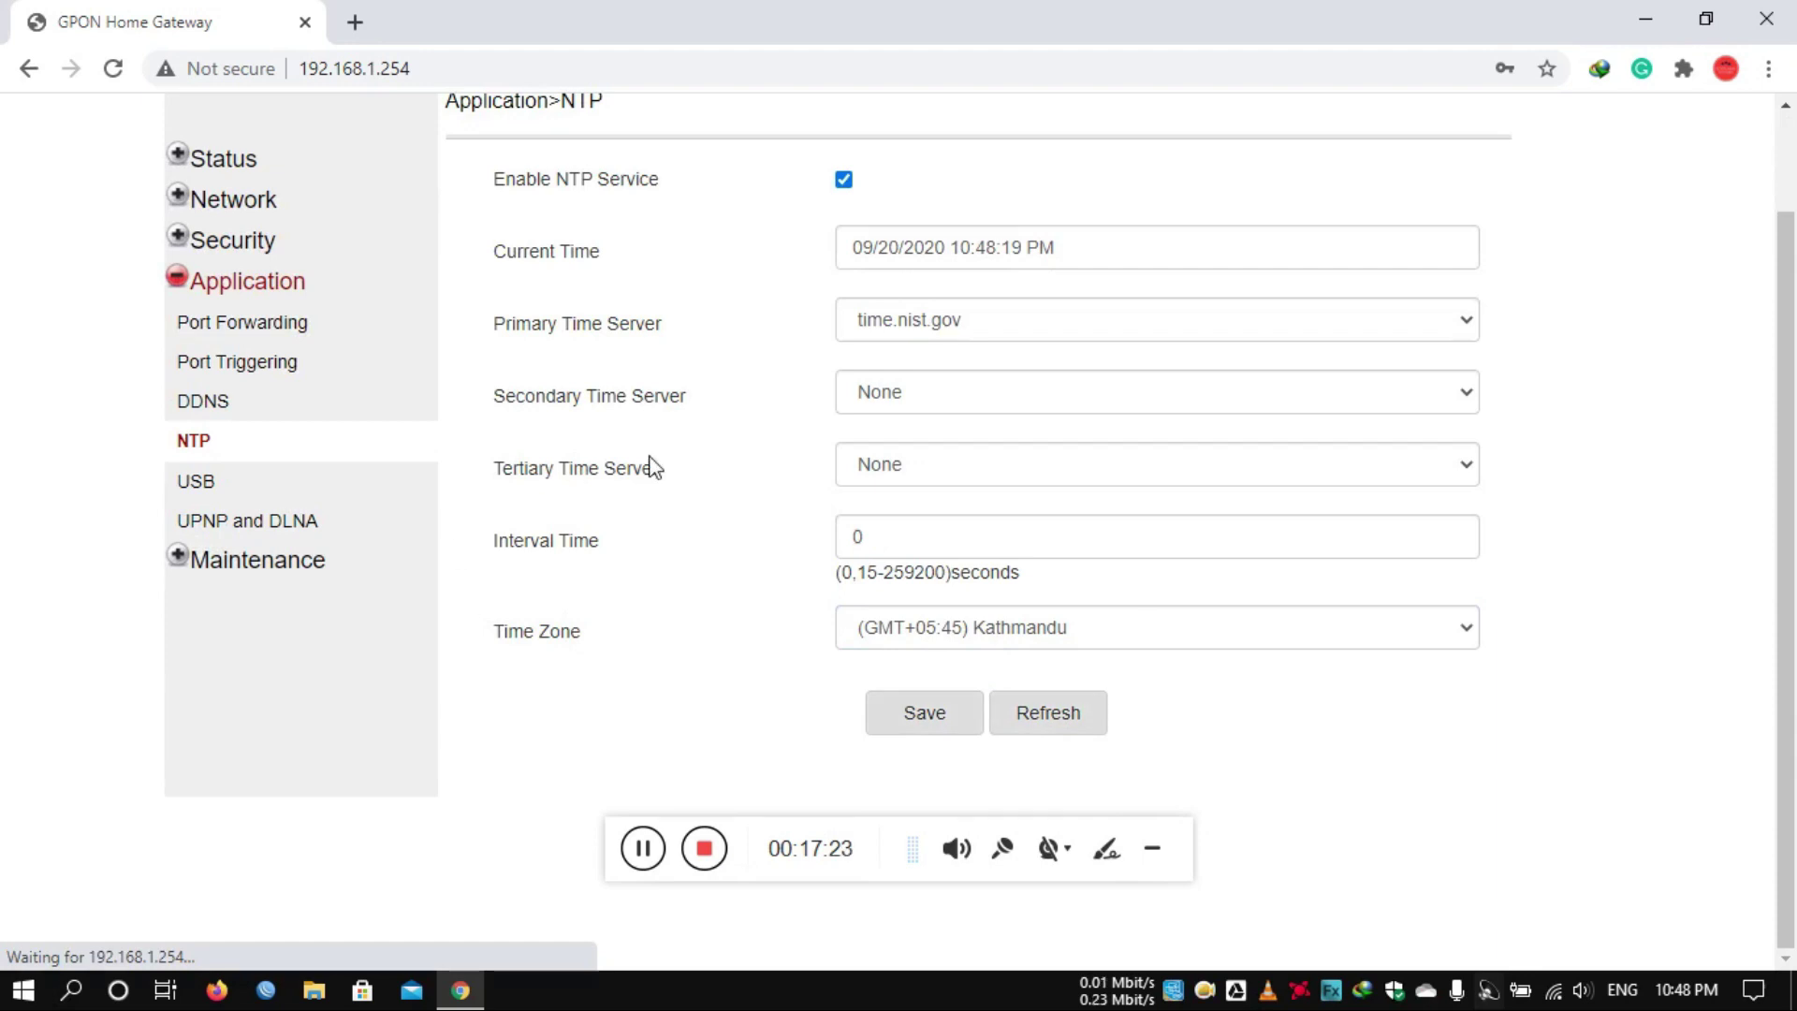
Open Network > Wireless Schedule
scroll(659, 599, "up", 2)
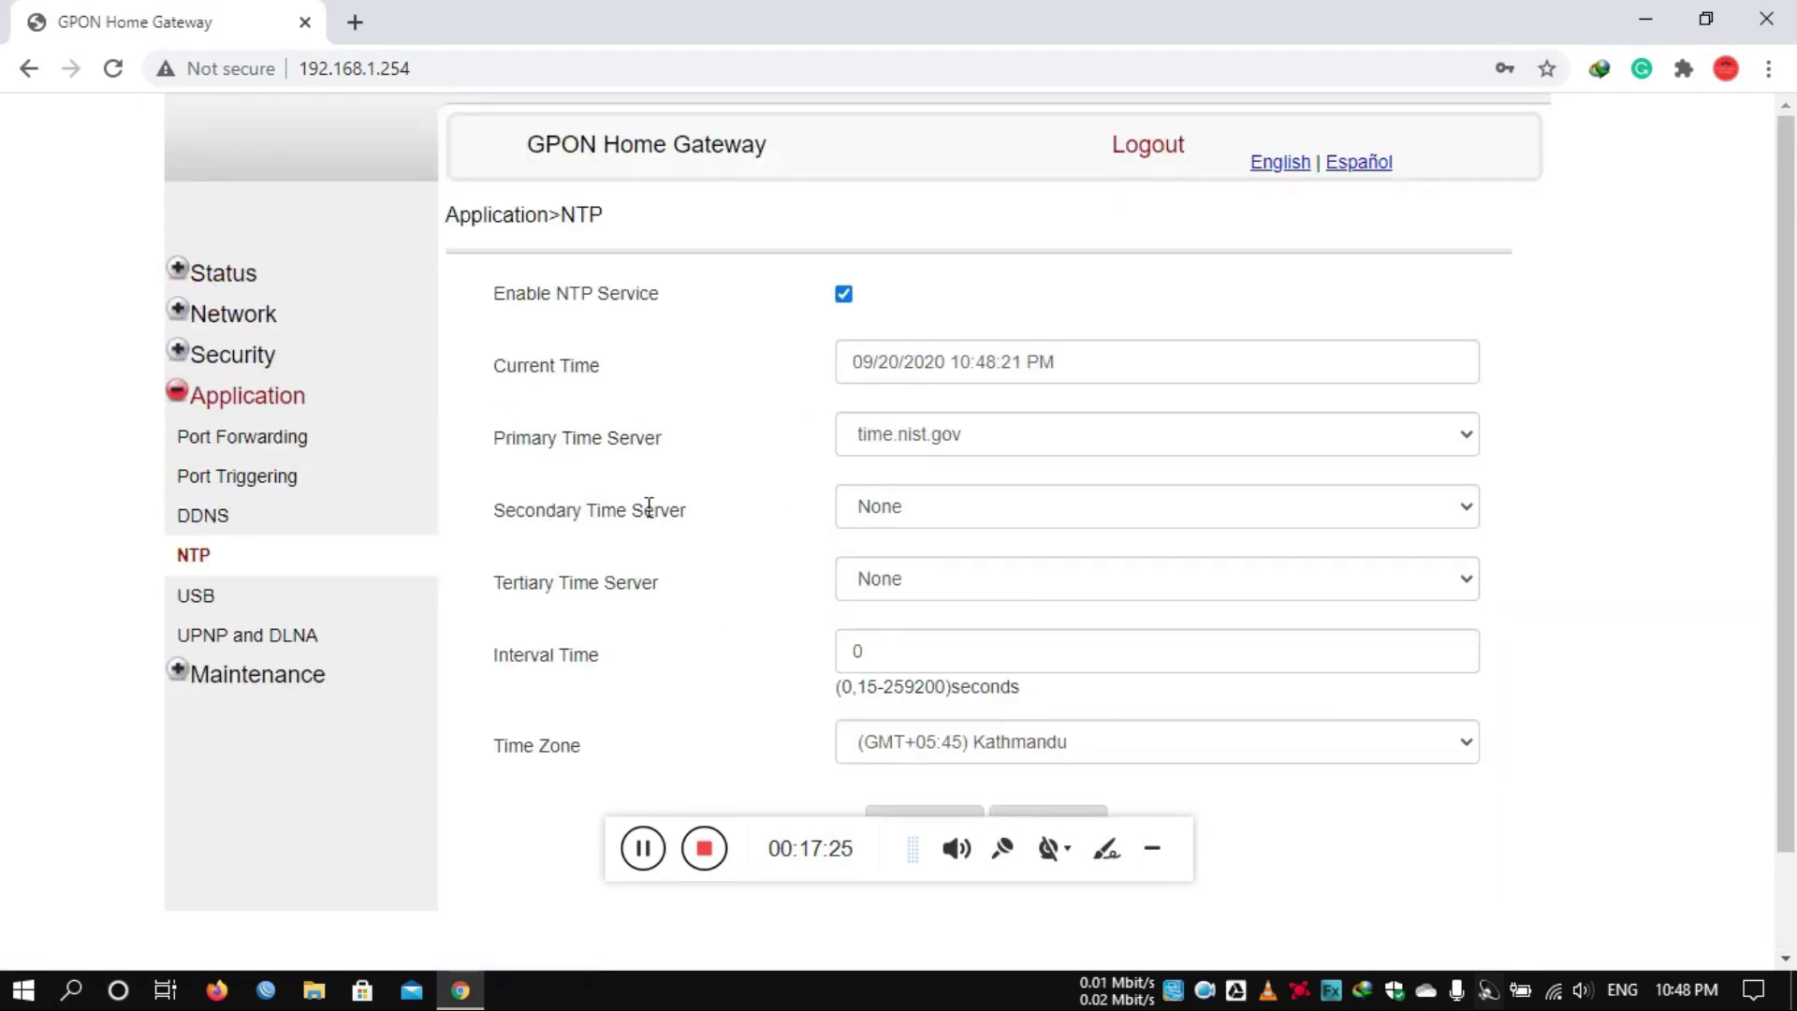
left_click(233, 318)
left_click(234, 514)
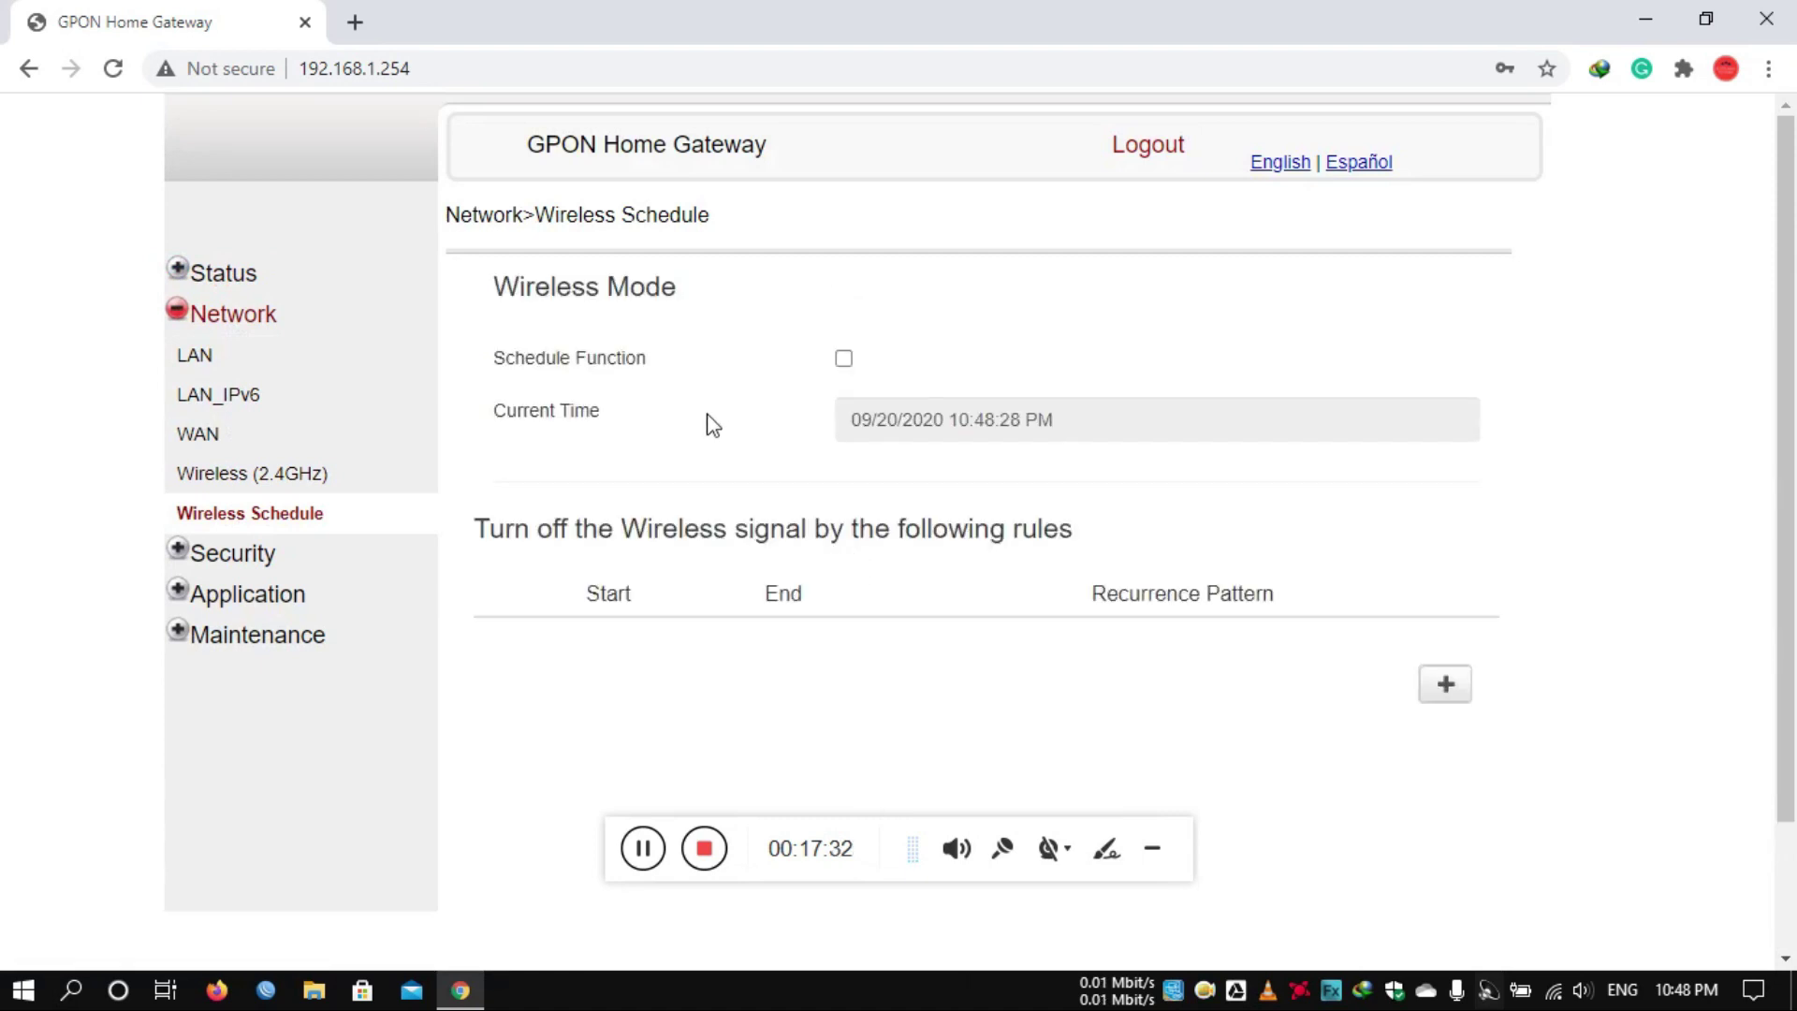
Turn on the wireless Schedule Function
left_click_drag(494, 357, 700, 363)
left_click(701, 365)
left_click(843, 358)
scroll(742, 418, "down", 2)
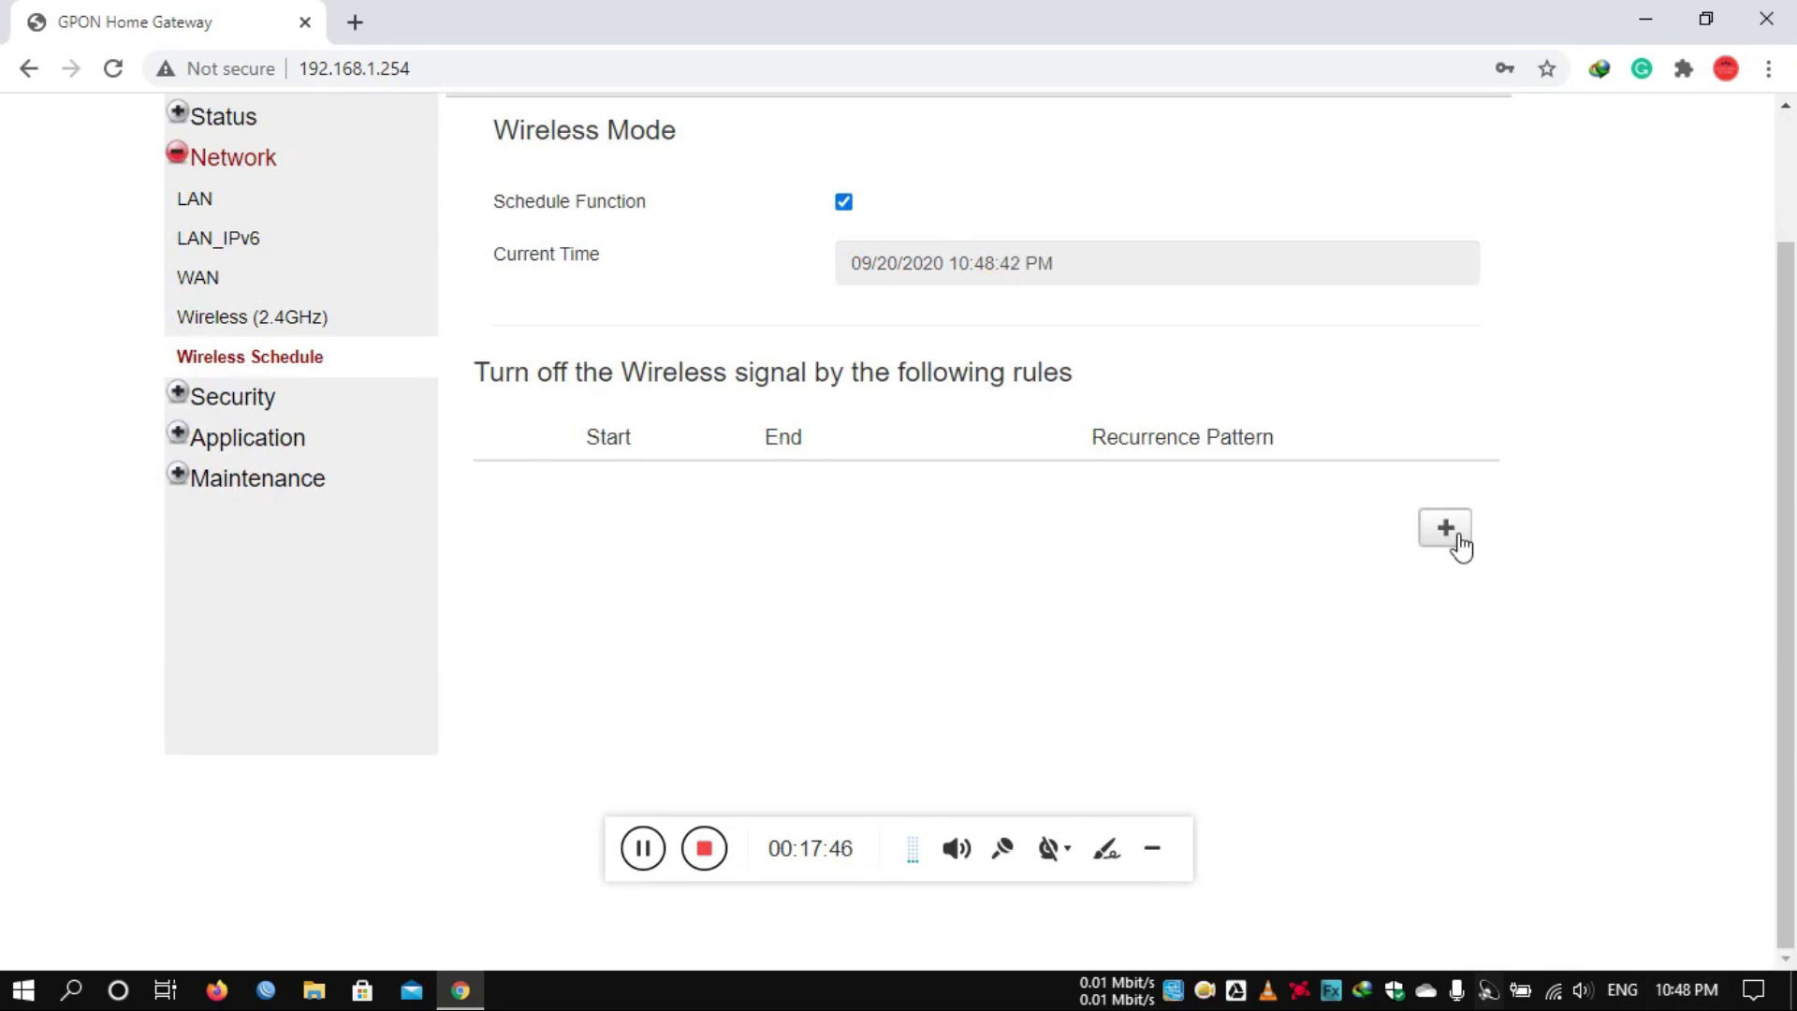
Add a new schedule rule with start time 10:00 and end time 18:00
left_click(1447, 530)
left_click(880, 283)
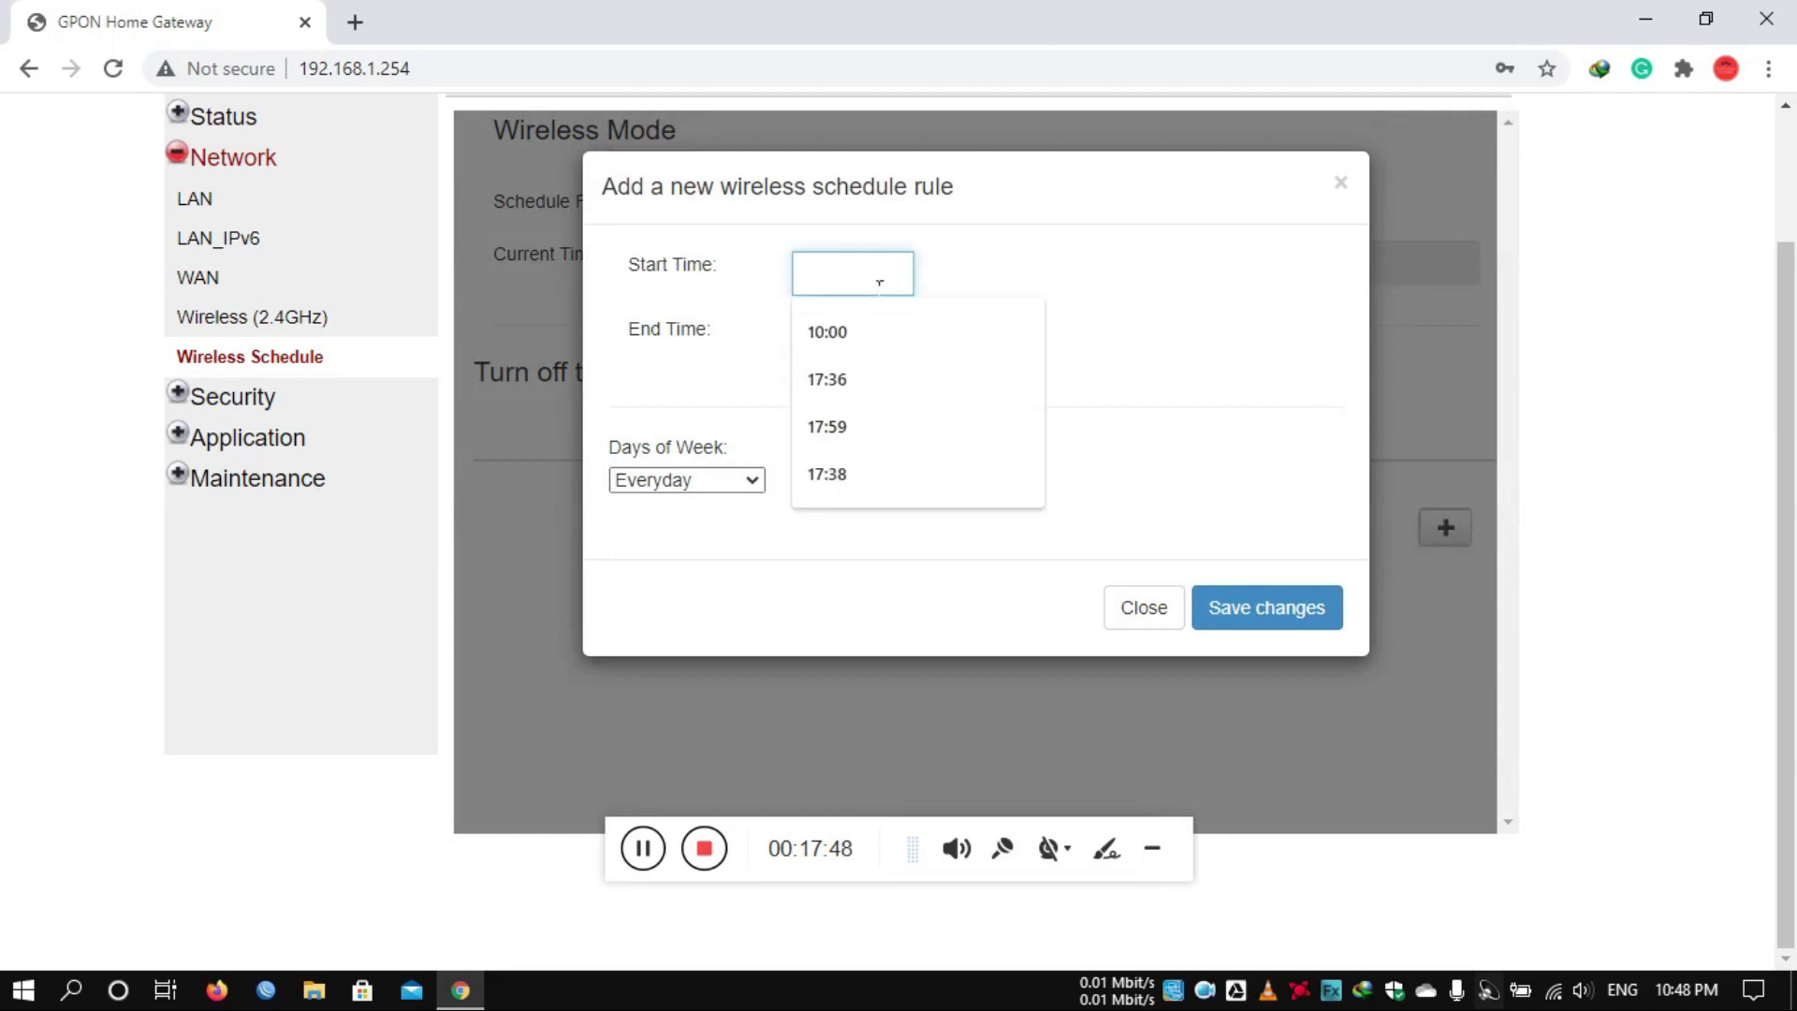
left_click(963, 274)
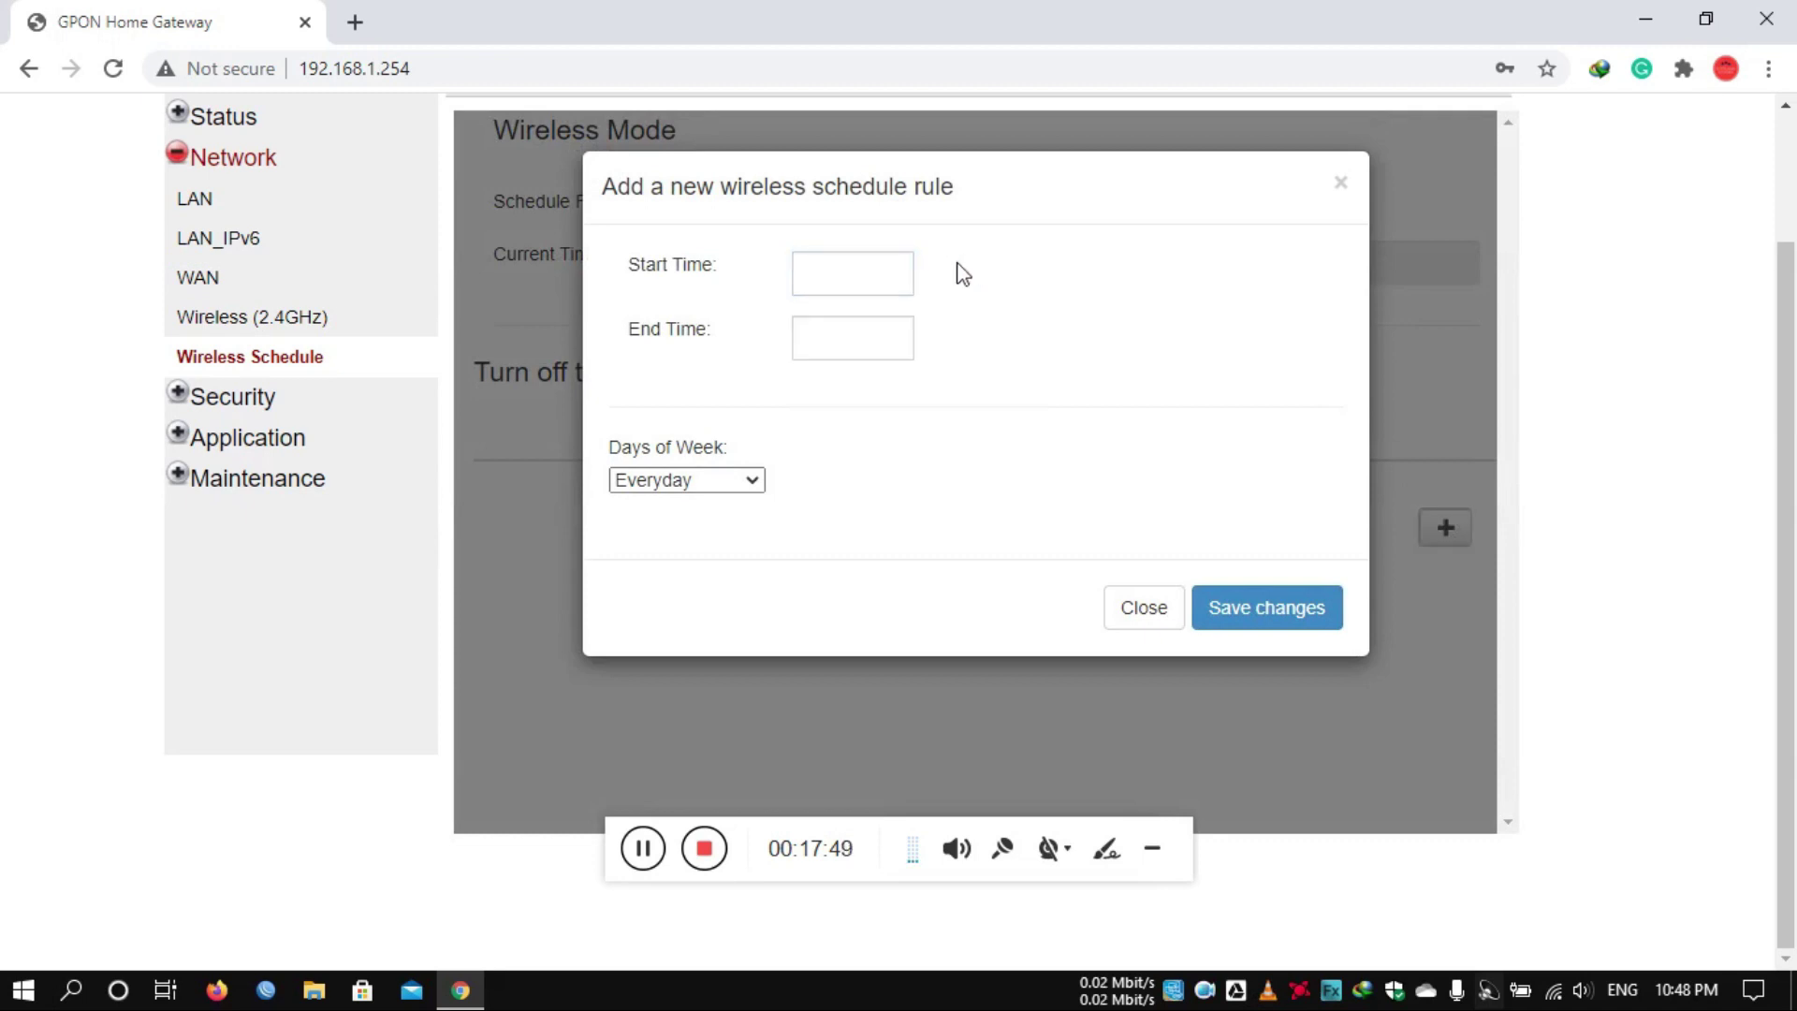
left_click(883, 278)
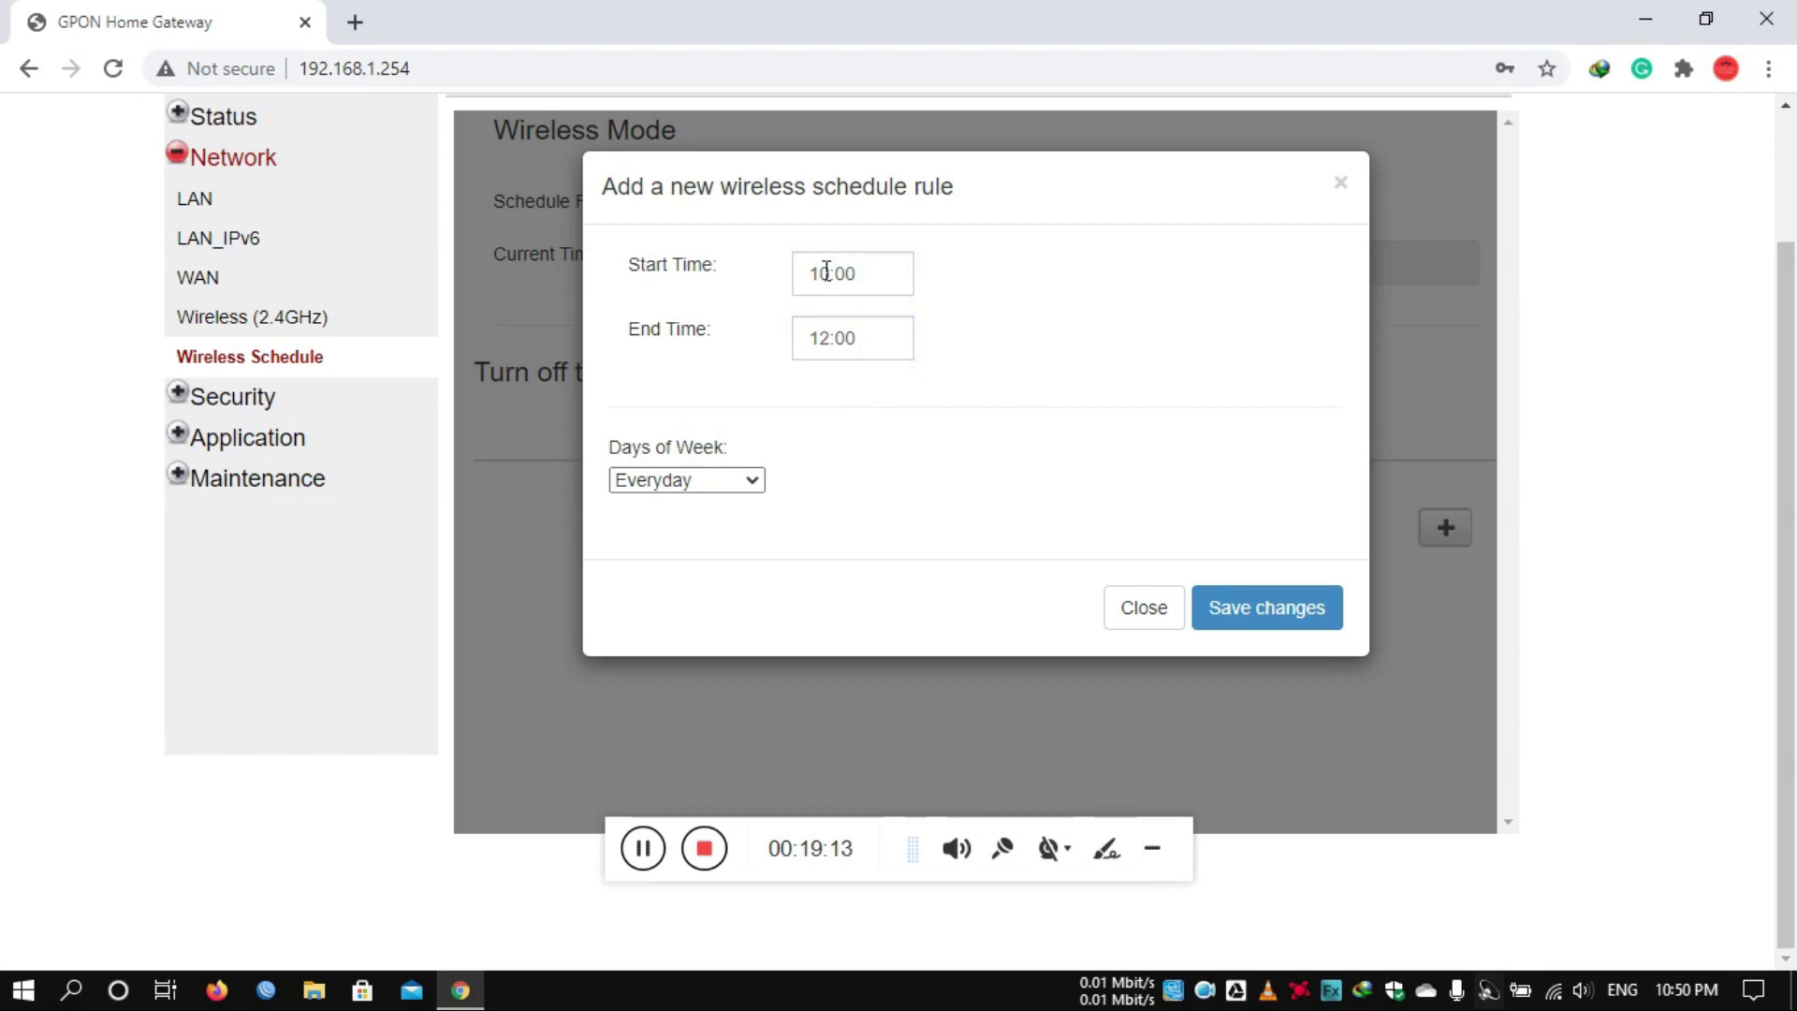
left_click(843, 344)
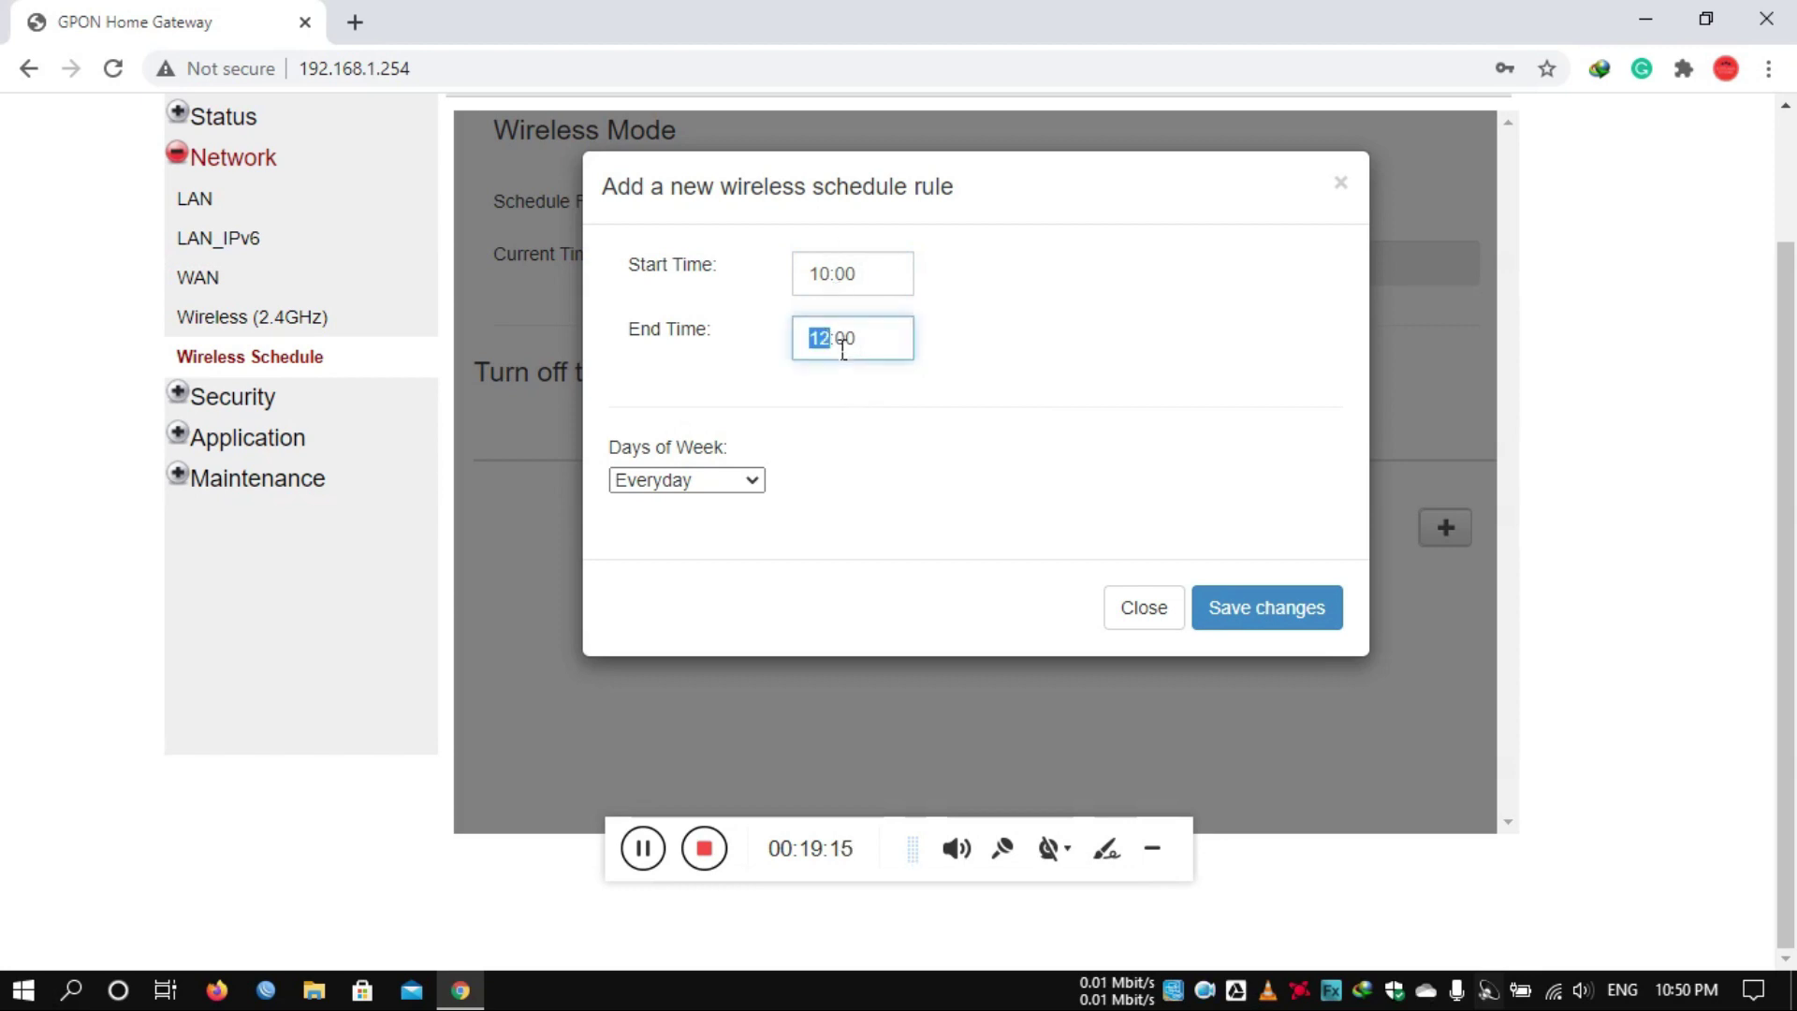
type("1")
left_click(1015, 480)
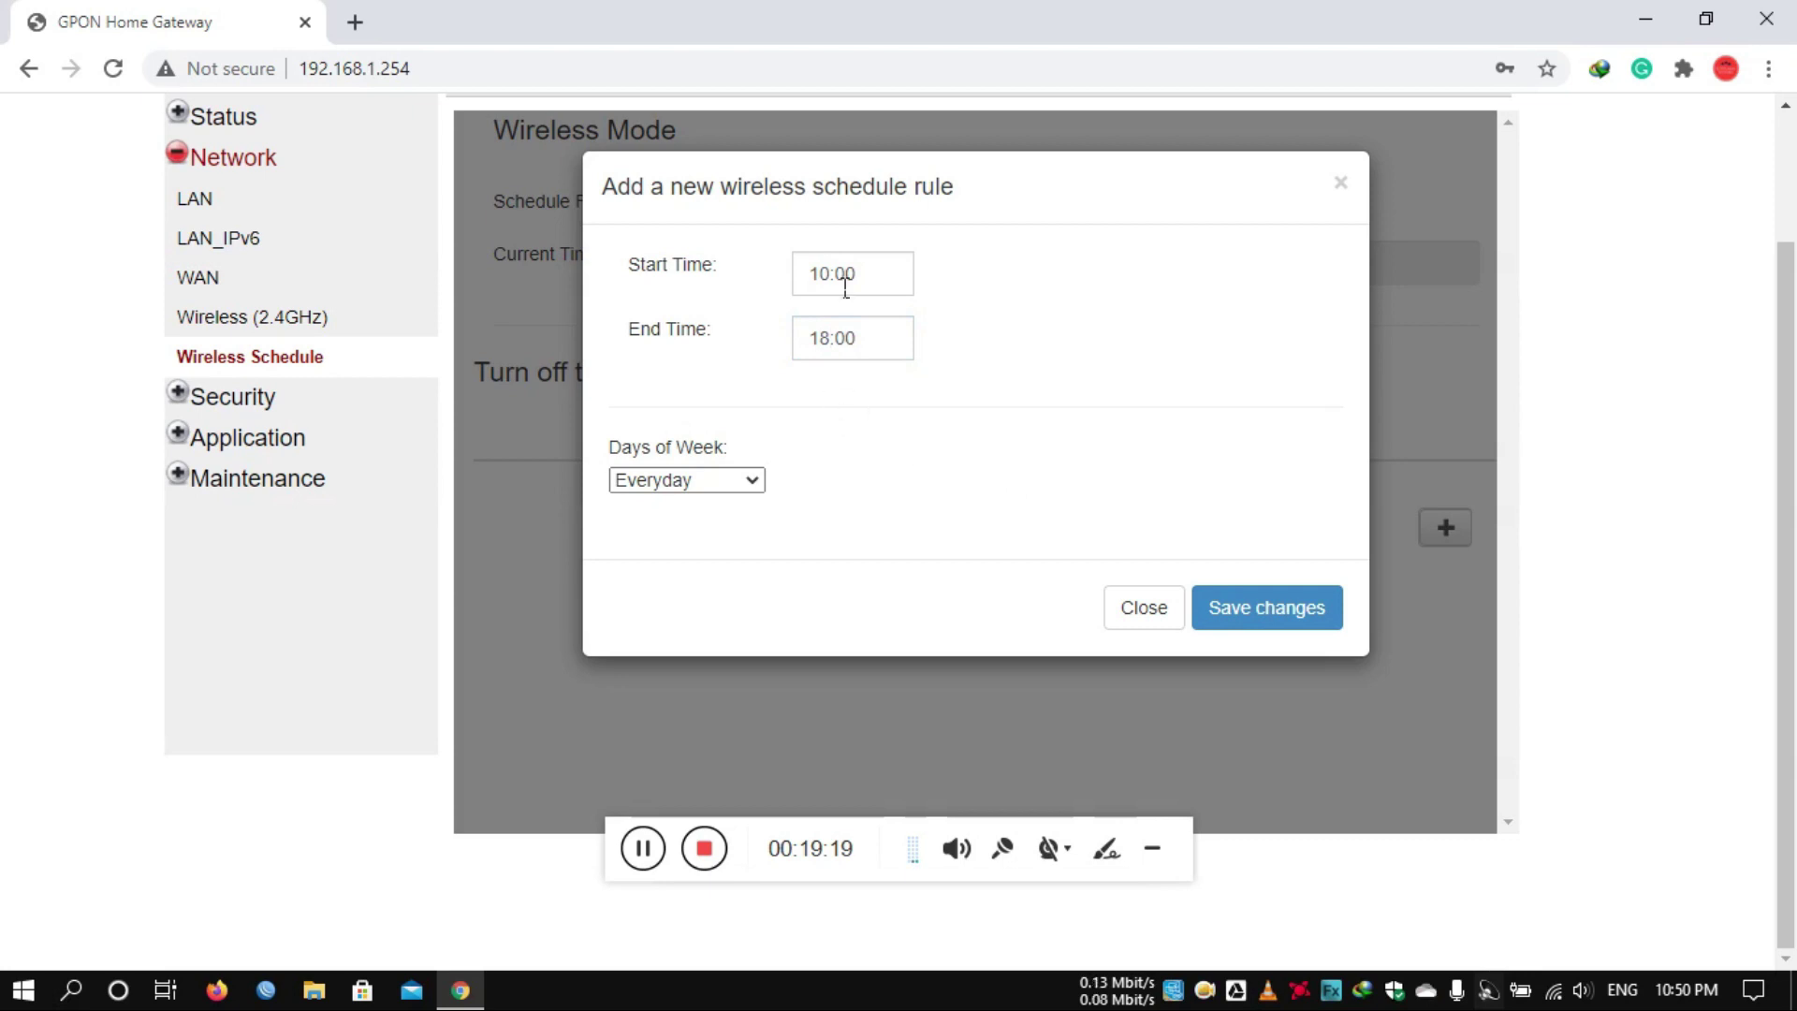
Try Individual Days, revert Days of Week to Everyday, and save the rule
left_click(710, 485)
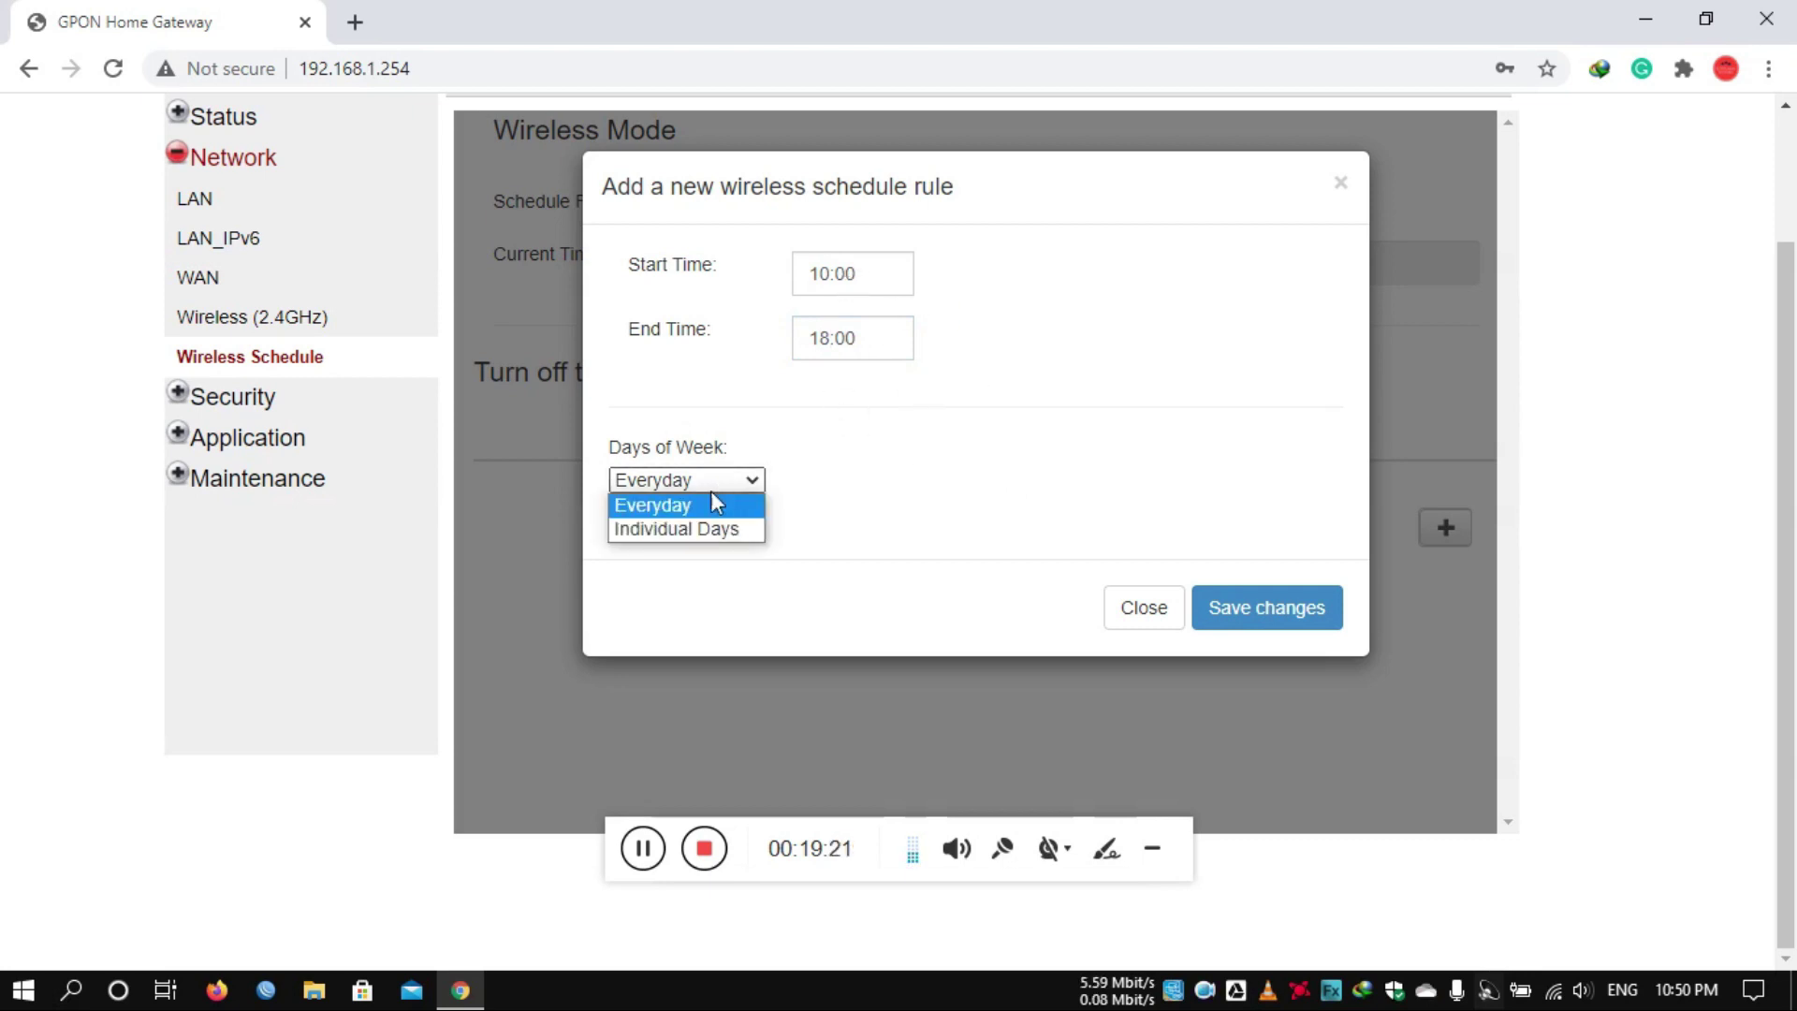
left_click(706, 506)
left_click(706, 489)
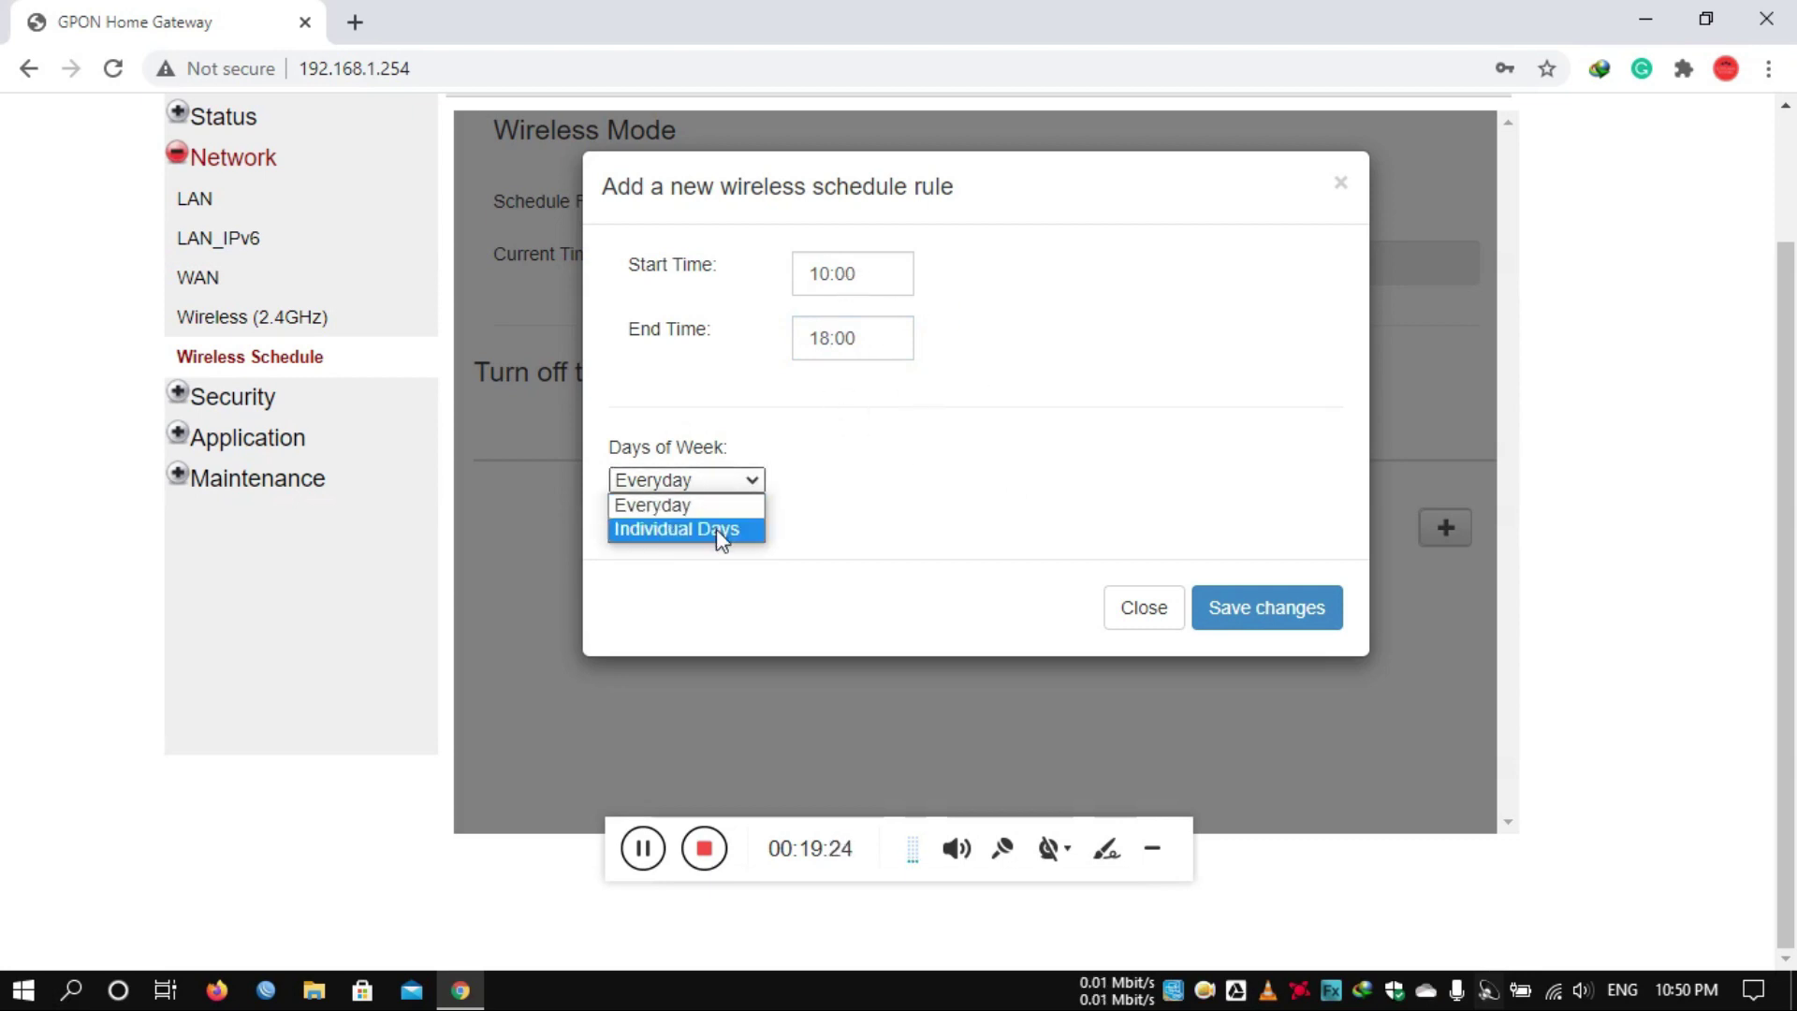
left_click(718, 530)
left_click(673, 527)
left_click(762, 529)
left_click(879, 530)
left_click(1006, 530)
left_click(1089, 527)
left_click(711, 482)
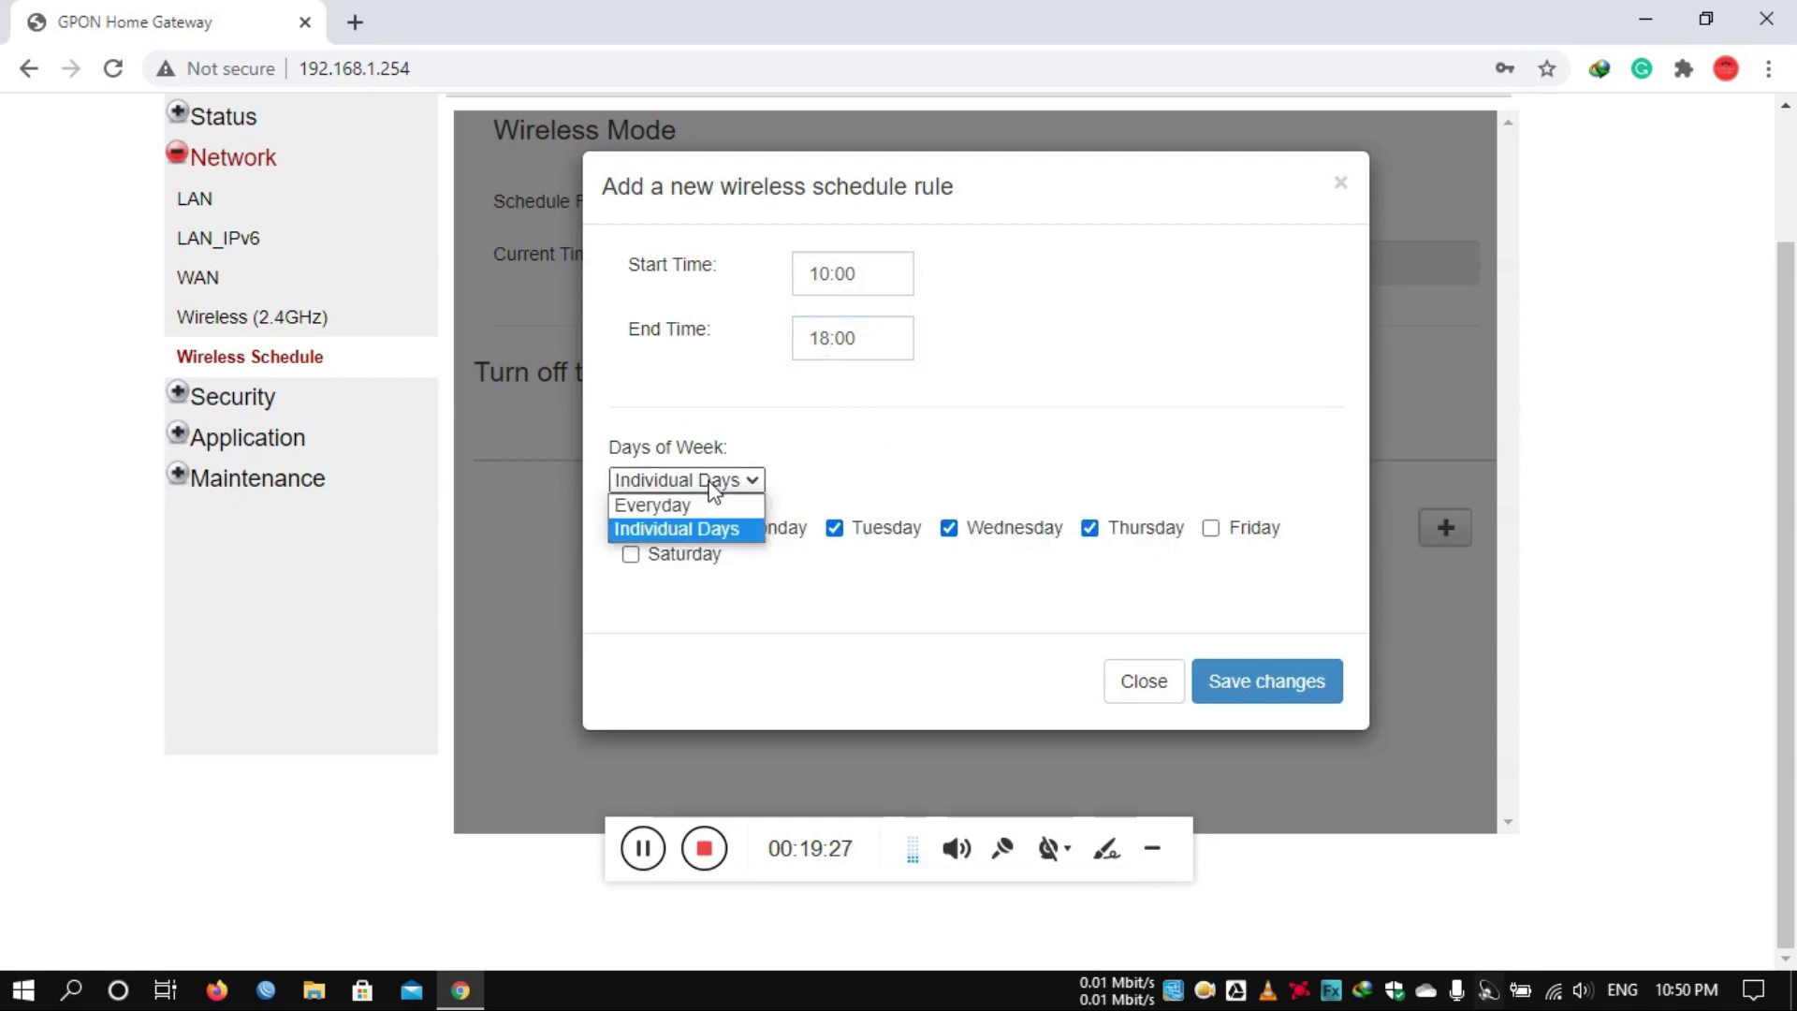
left_click(705, 505)
left_click(1200, 608)
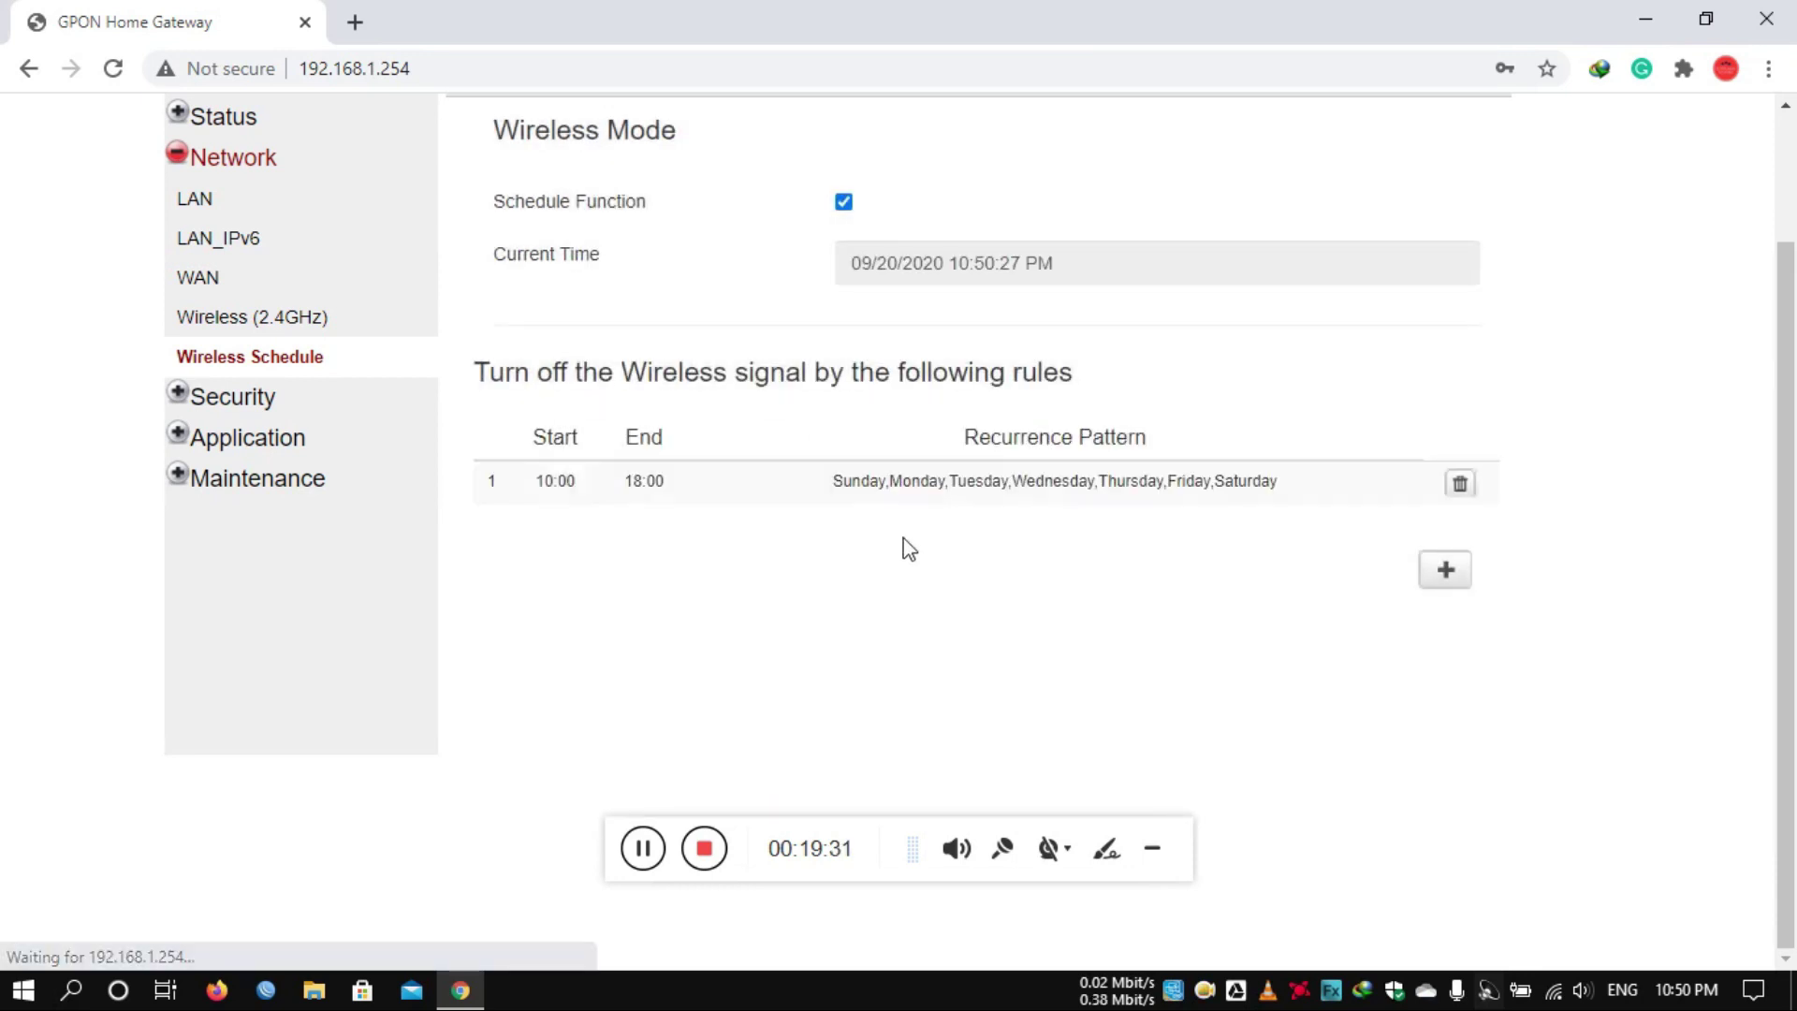
Switch the Schedule Function off, leaving rule 1 listed, and open Security > Firewall
left_click_drag(832, 481, 1283, 482)
double_click(552, 481)
left_click(554, 481)
left_click_drag(532, 481, 682, 491)
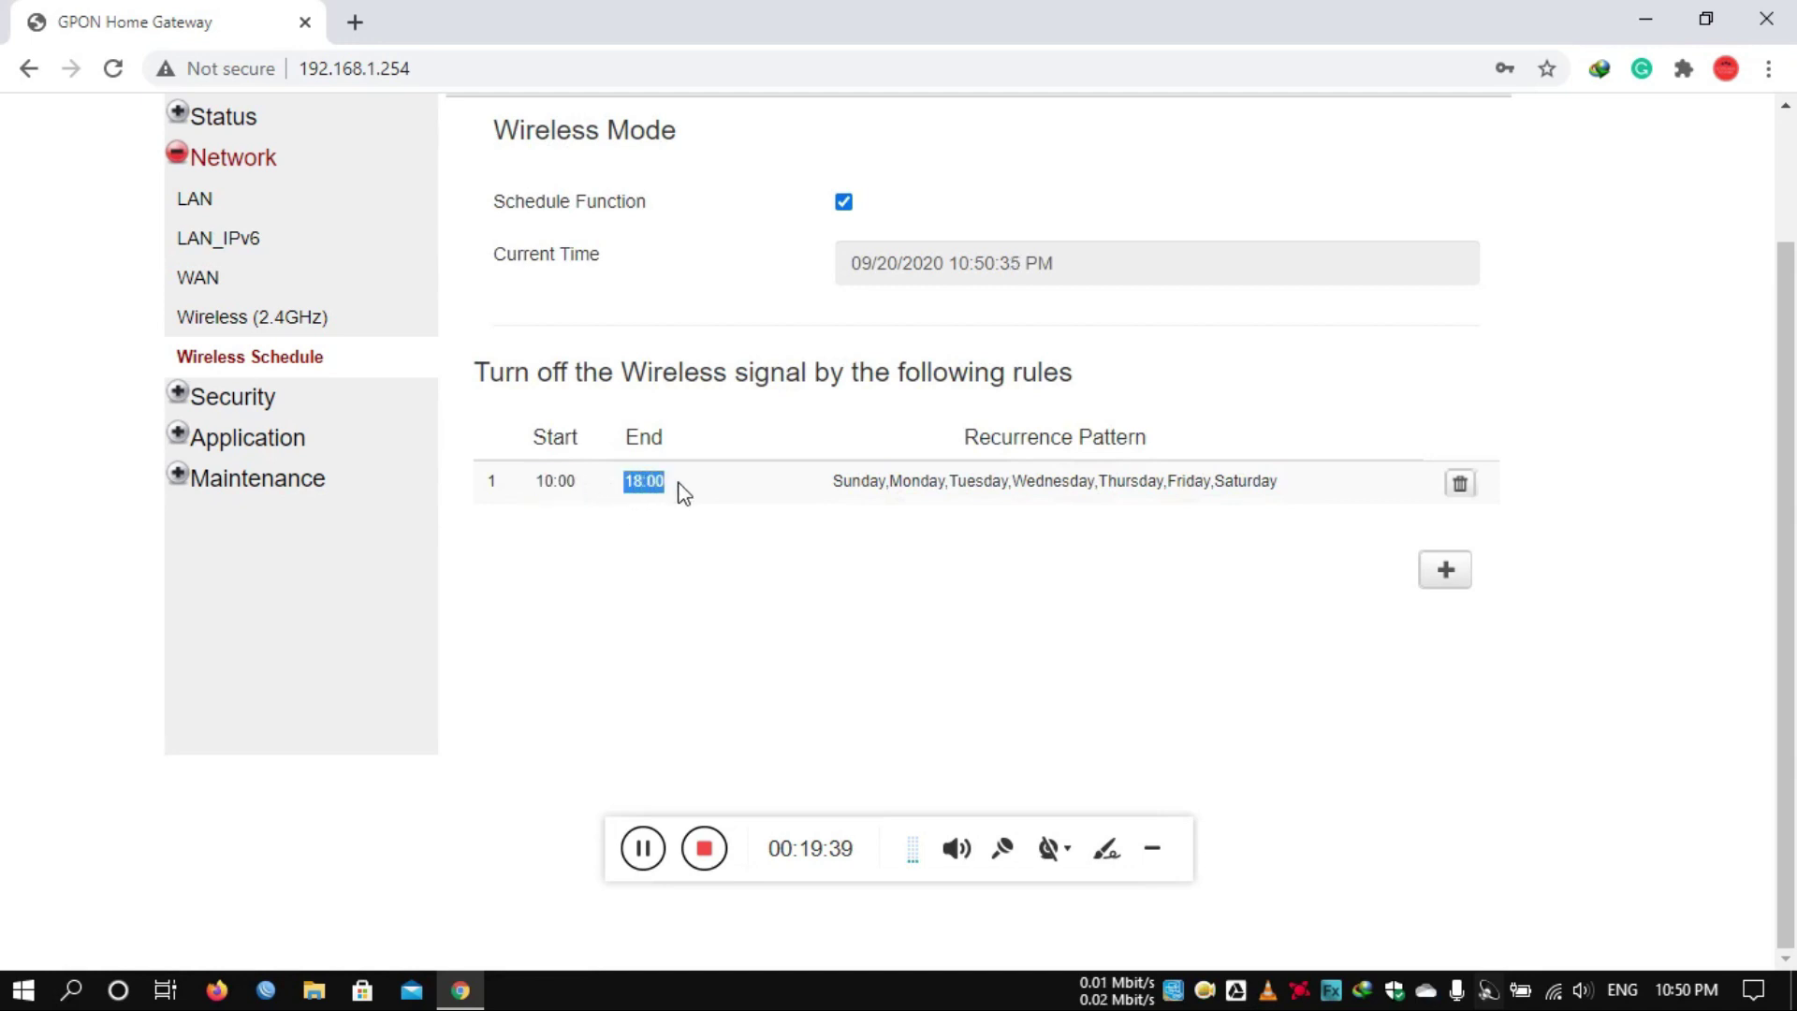
left_click(732, 295)
left_click(843, 203)
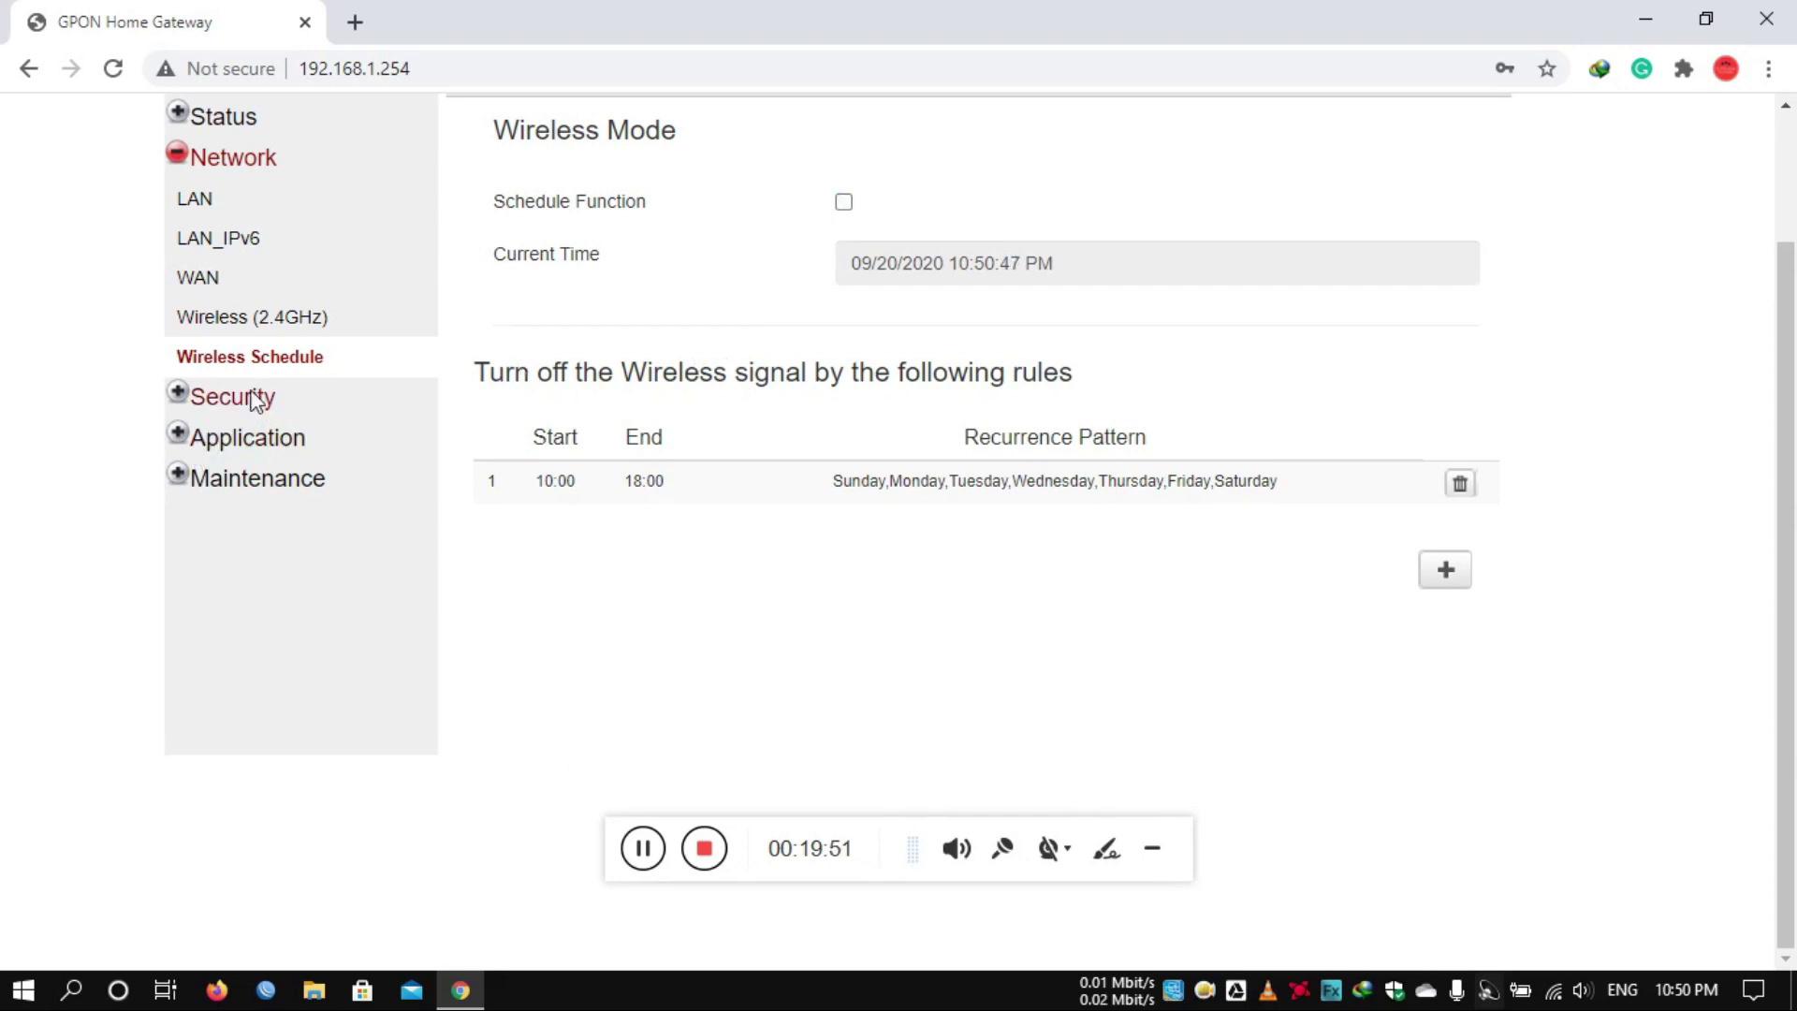
left_click(251, 397)
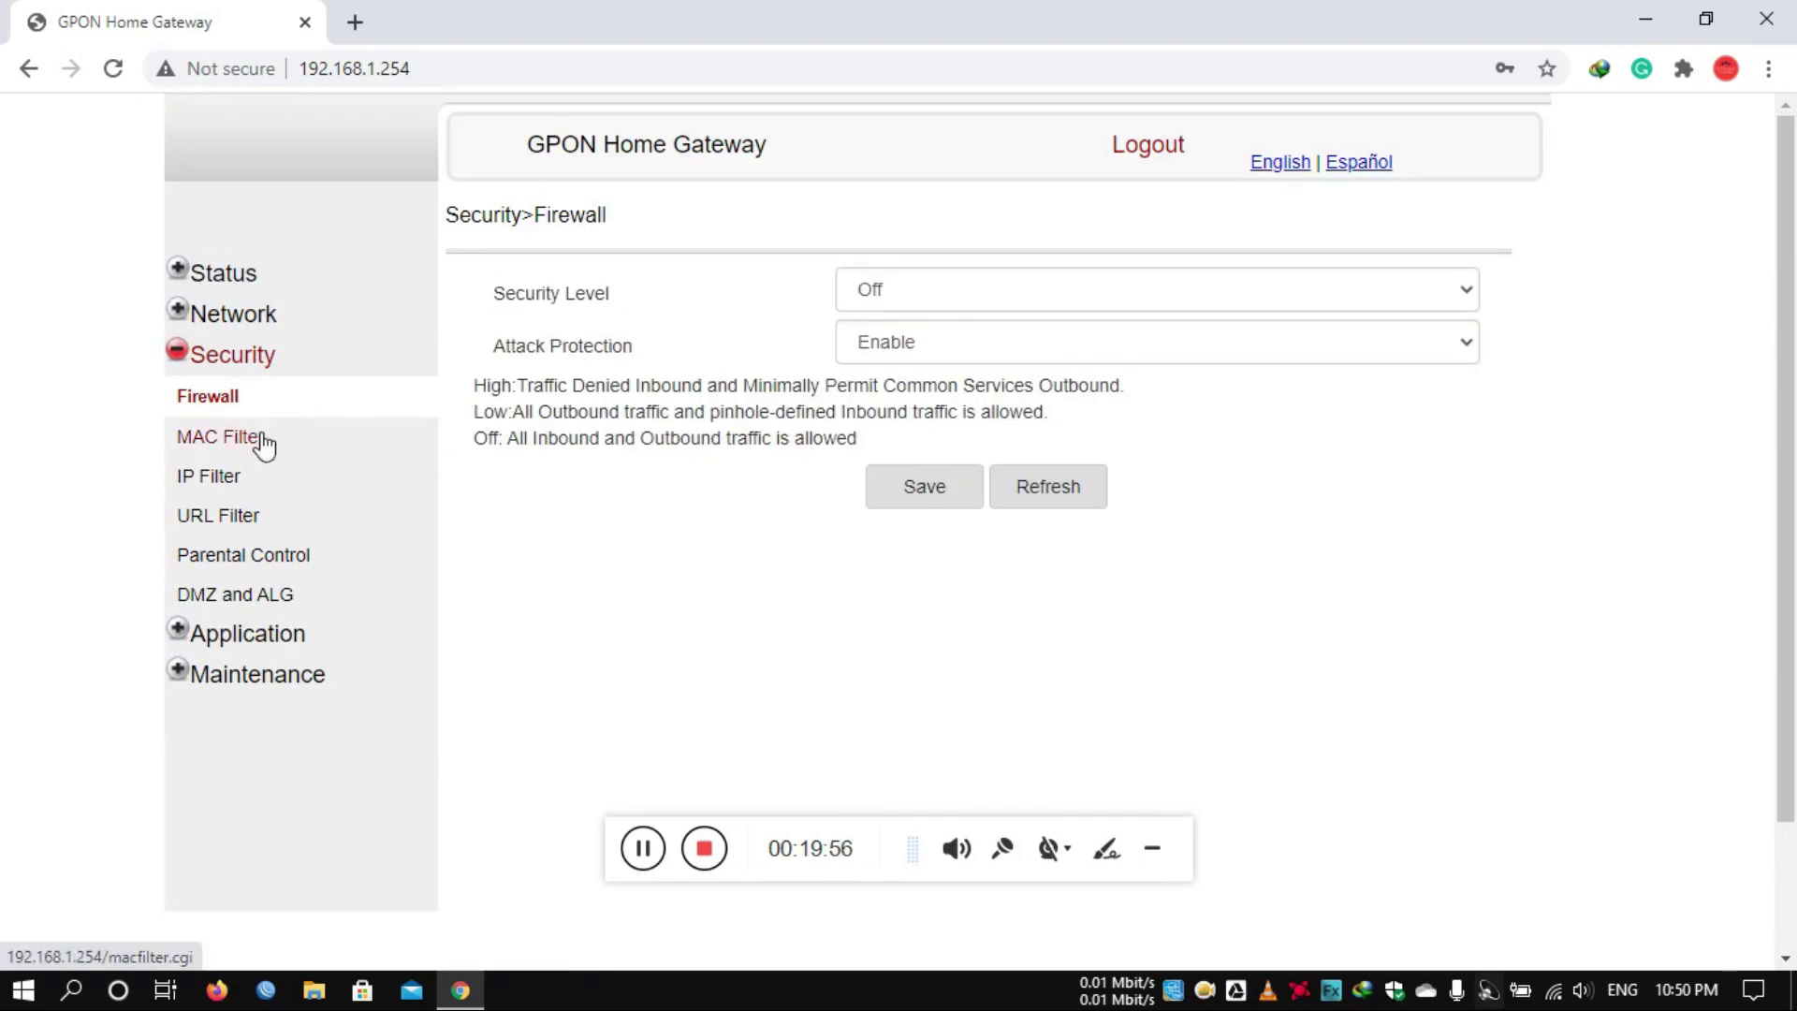
On the MAC Filter page, set the Ethernet filter mode to Allowed and autofill the saved MAC address
left_click(262, 440)
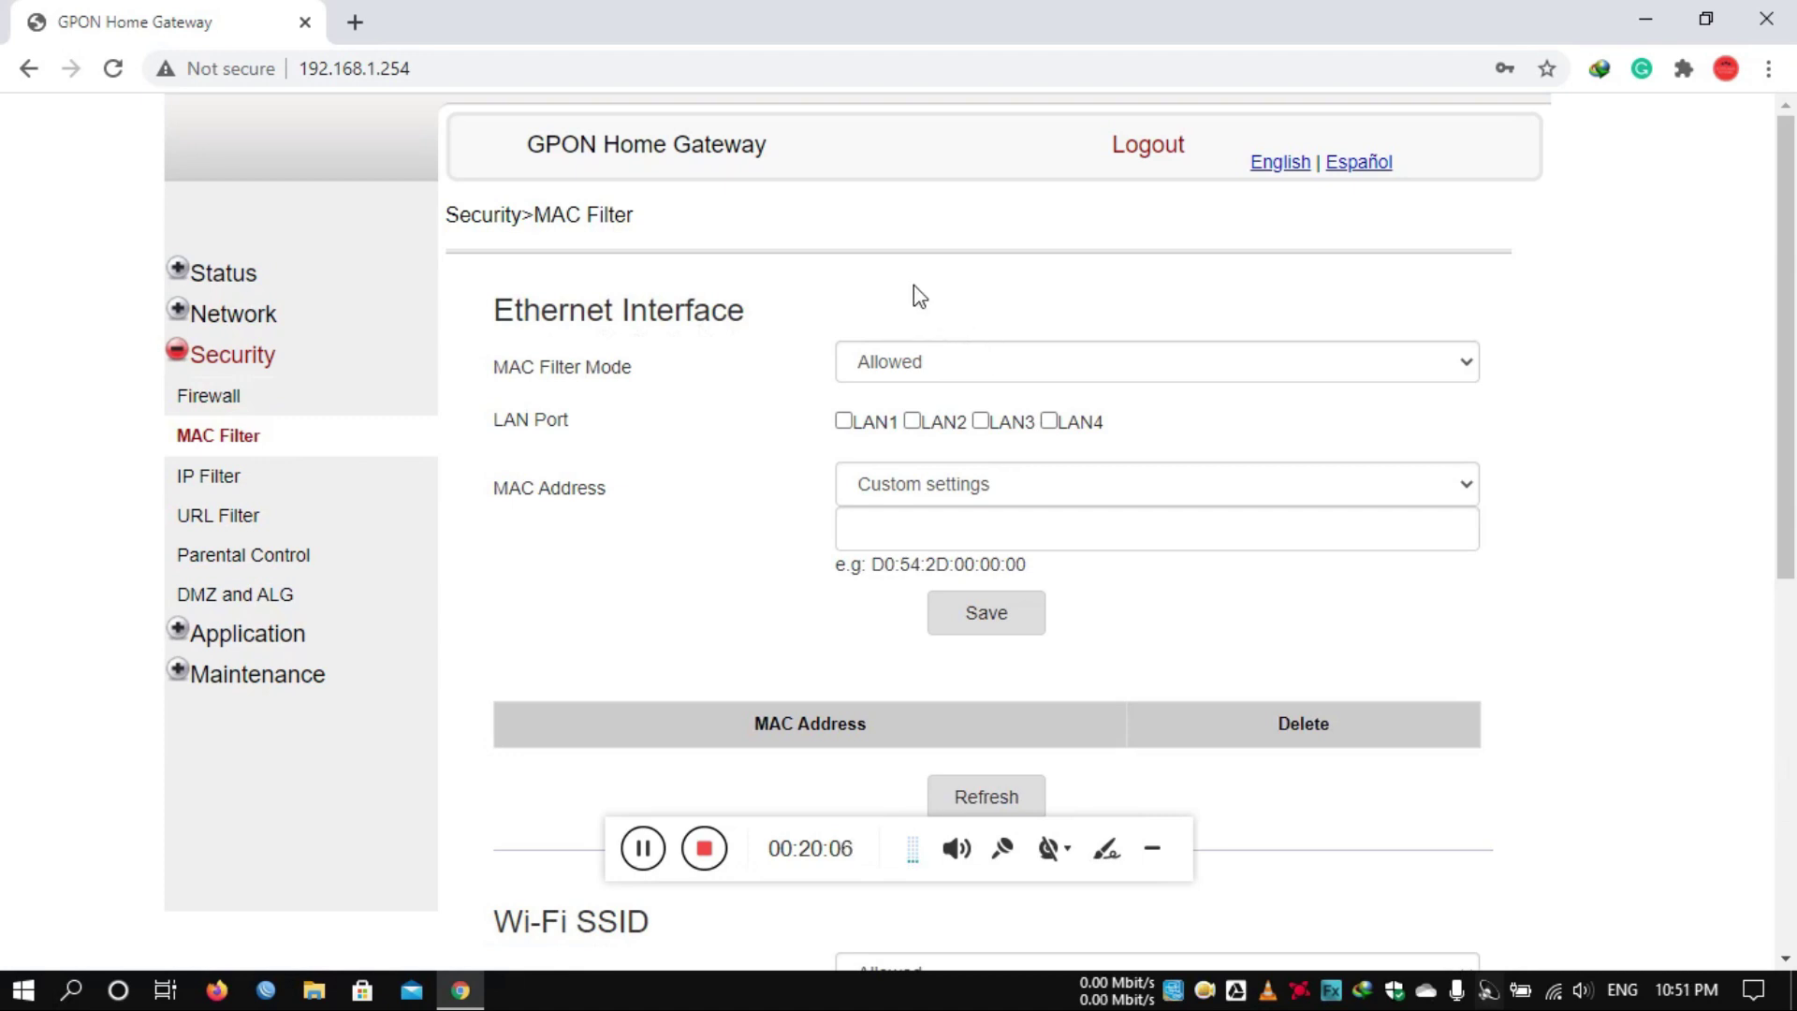
scroll(903, 287, "down", 1)
left_click(974, 233)
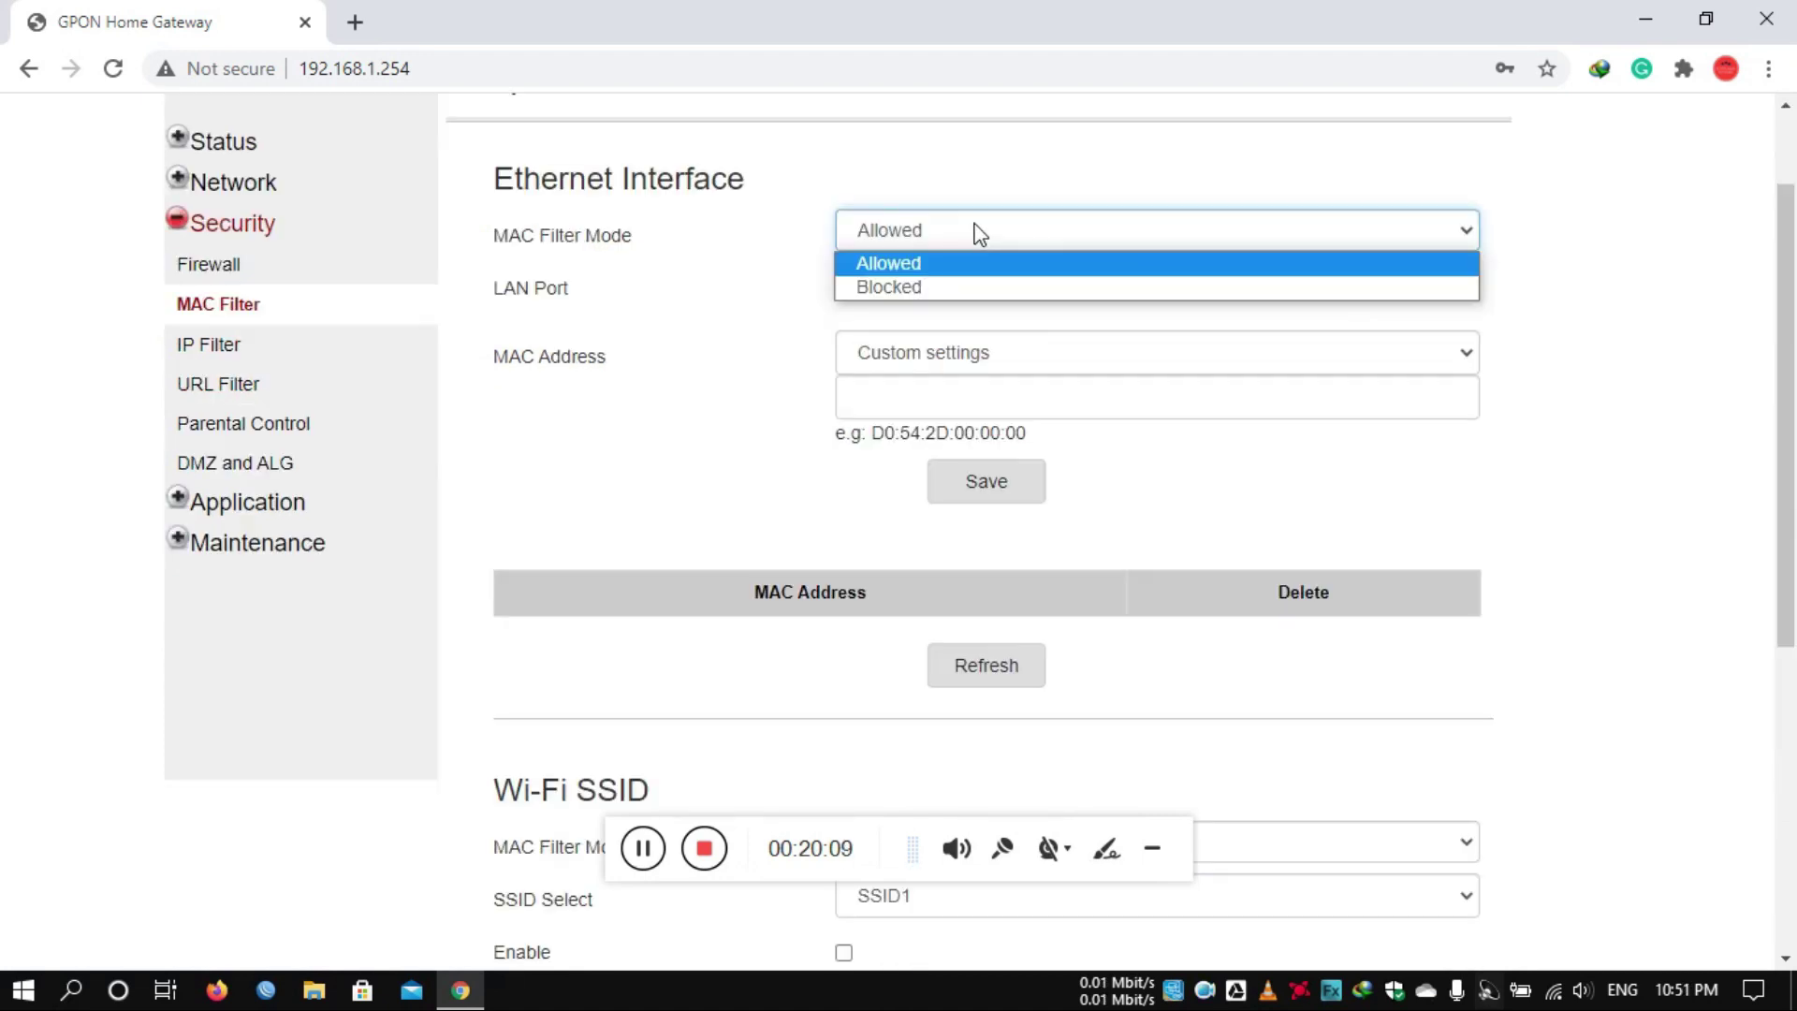
left_click(904, 290)
left_click(917, 236)
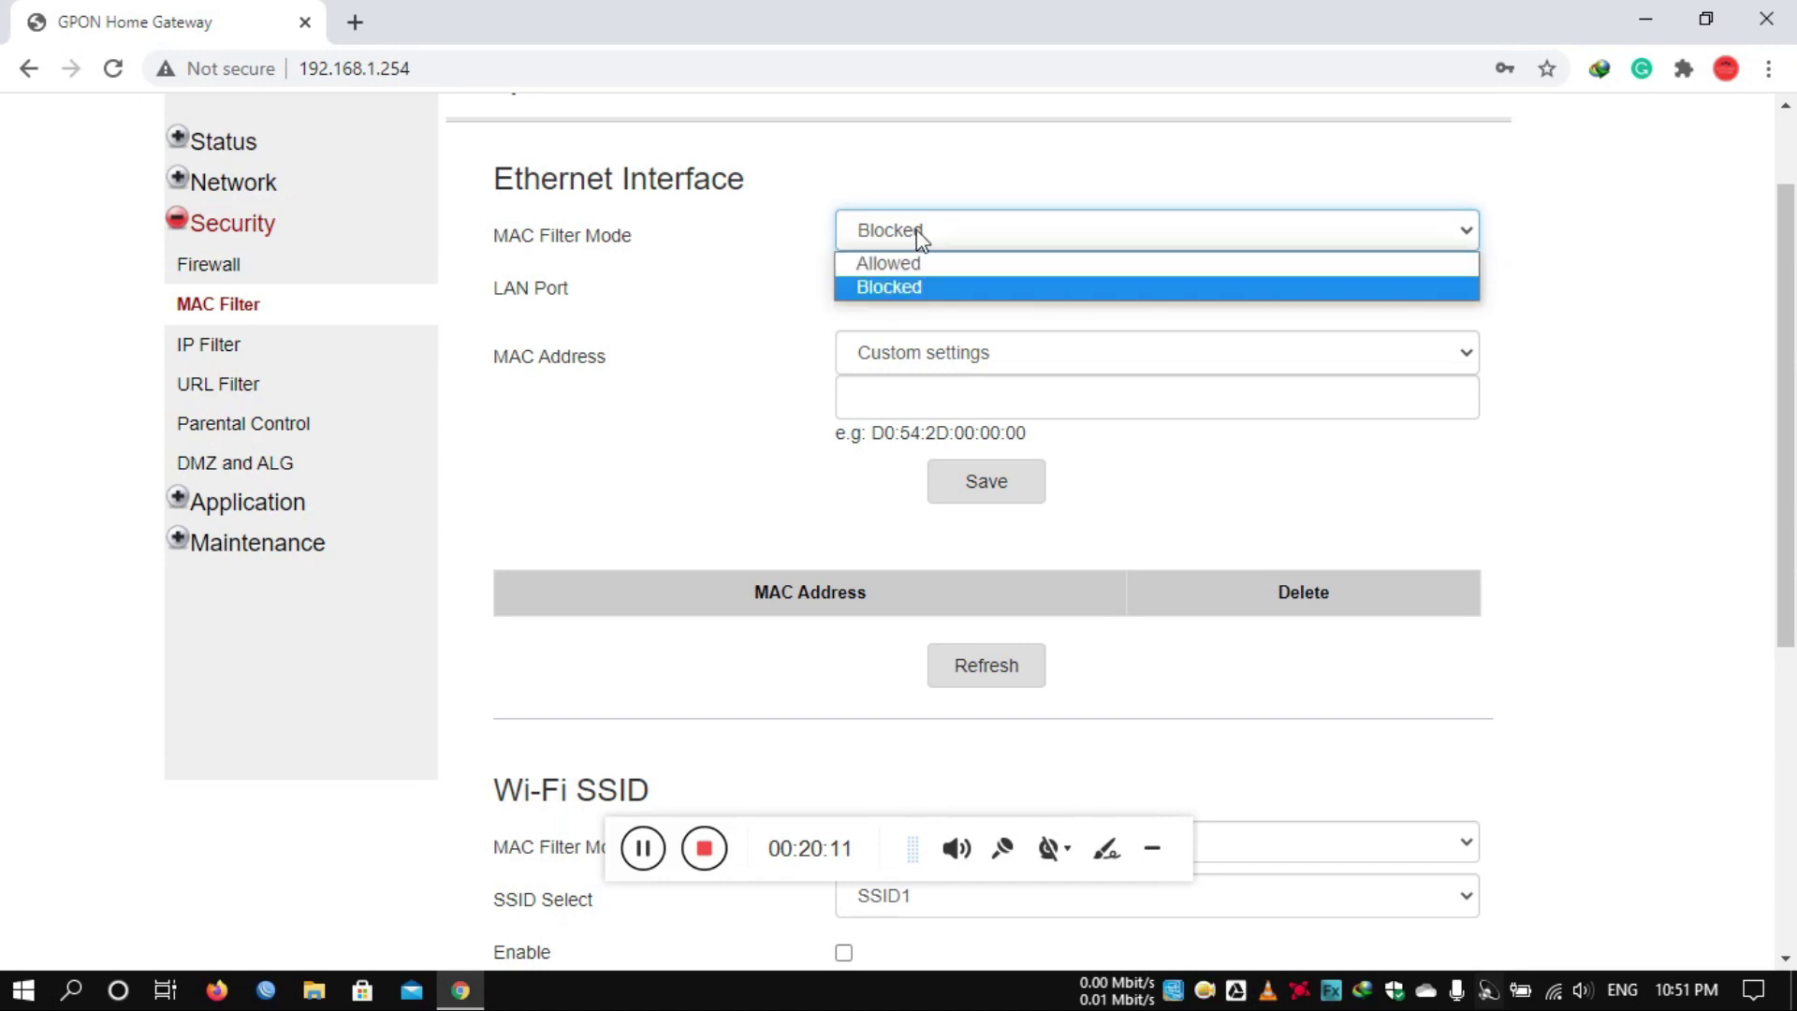
left_click(924, 264)
left_click(921, 234)
left_click(922, 281)
left_click(922, 240)
left_click(900, 264)
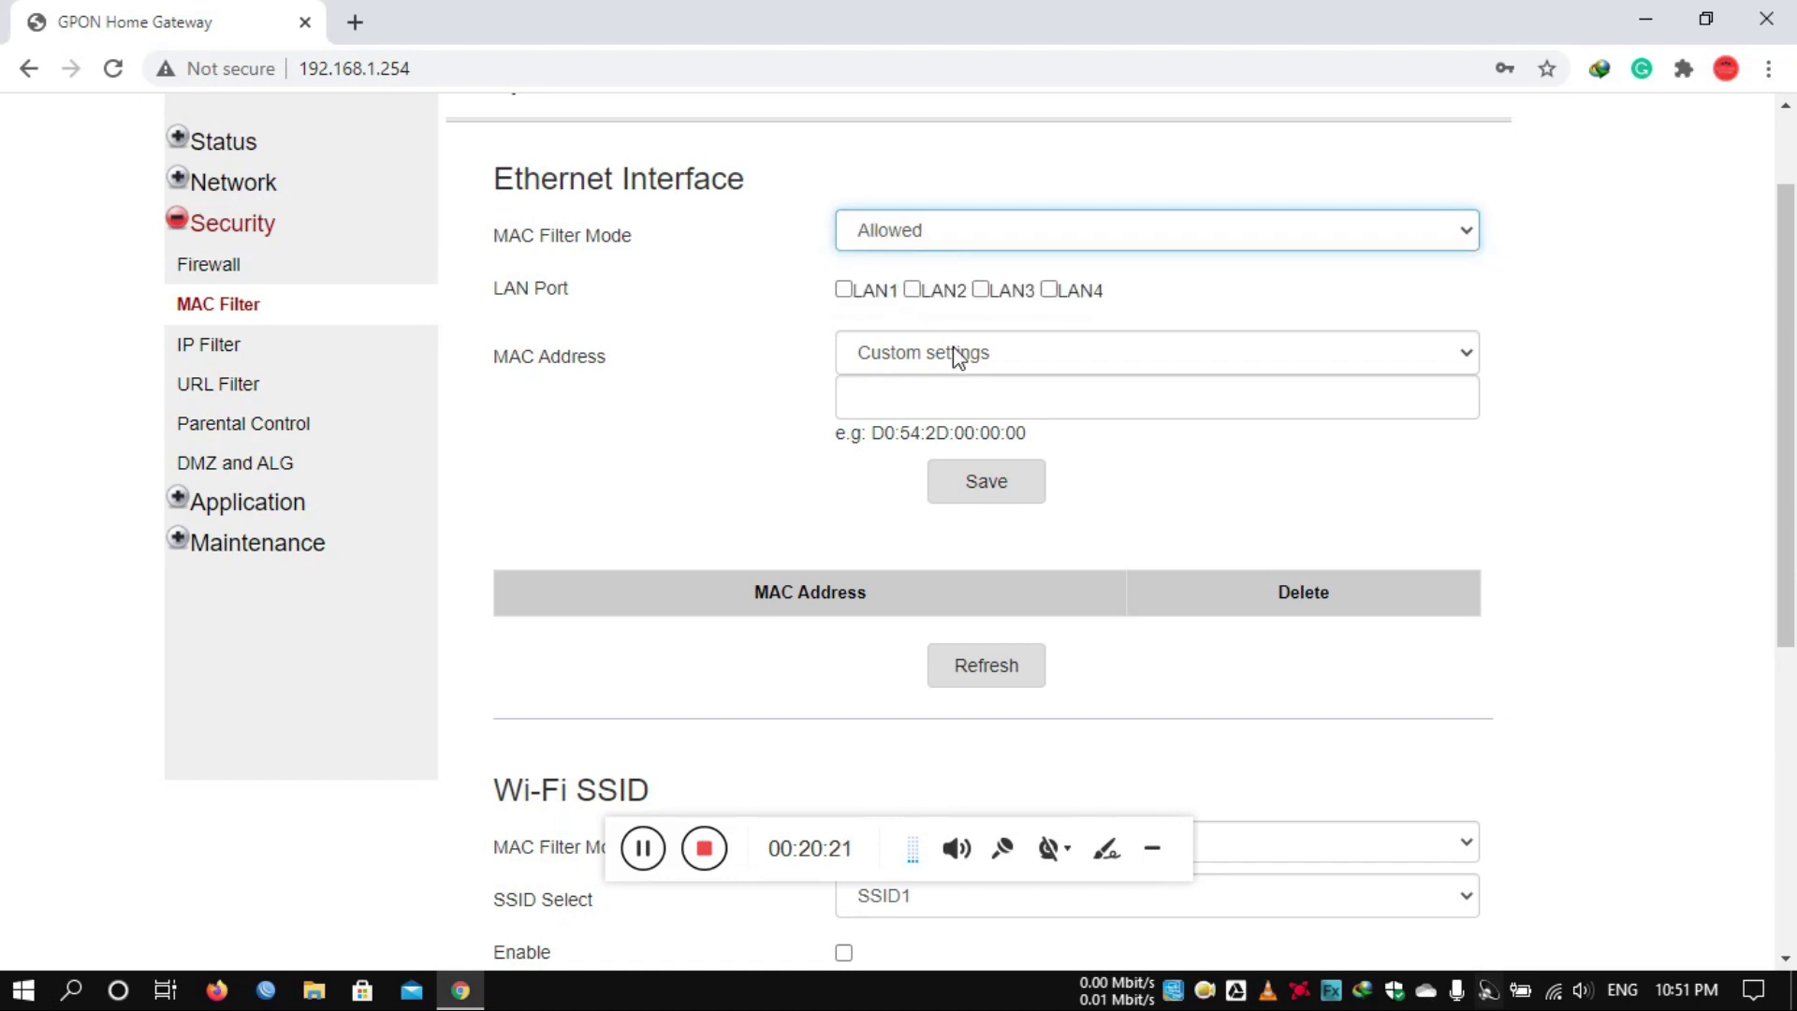
left_click(939, 401)
left_click(934, 448)
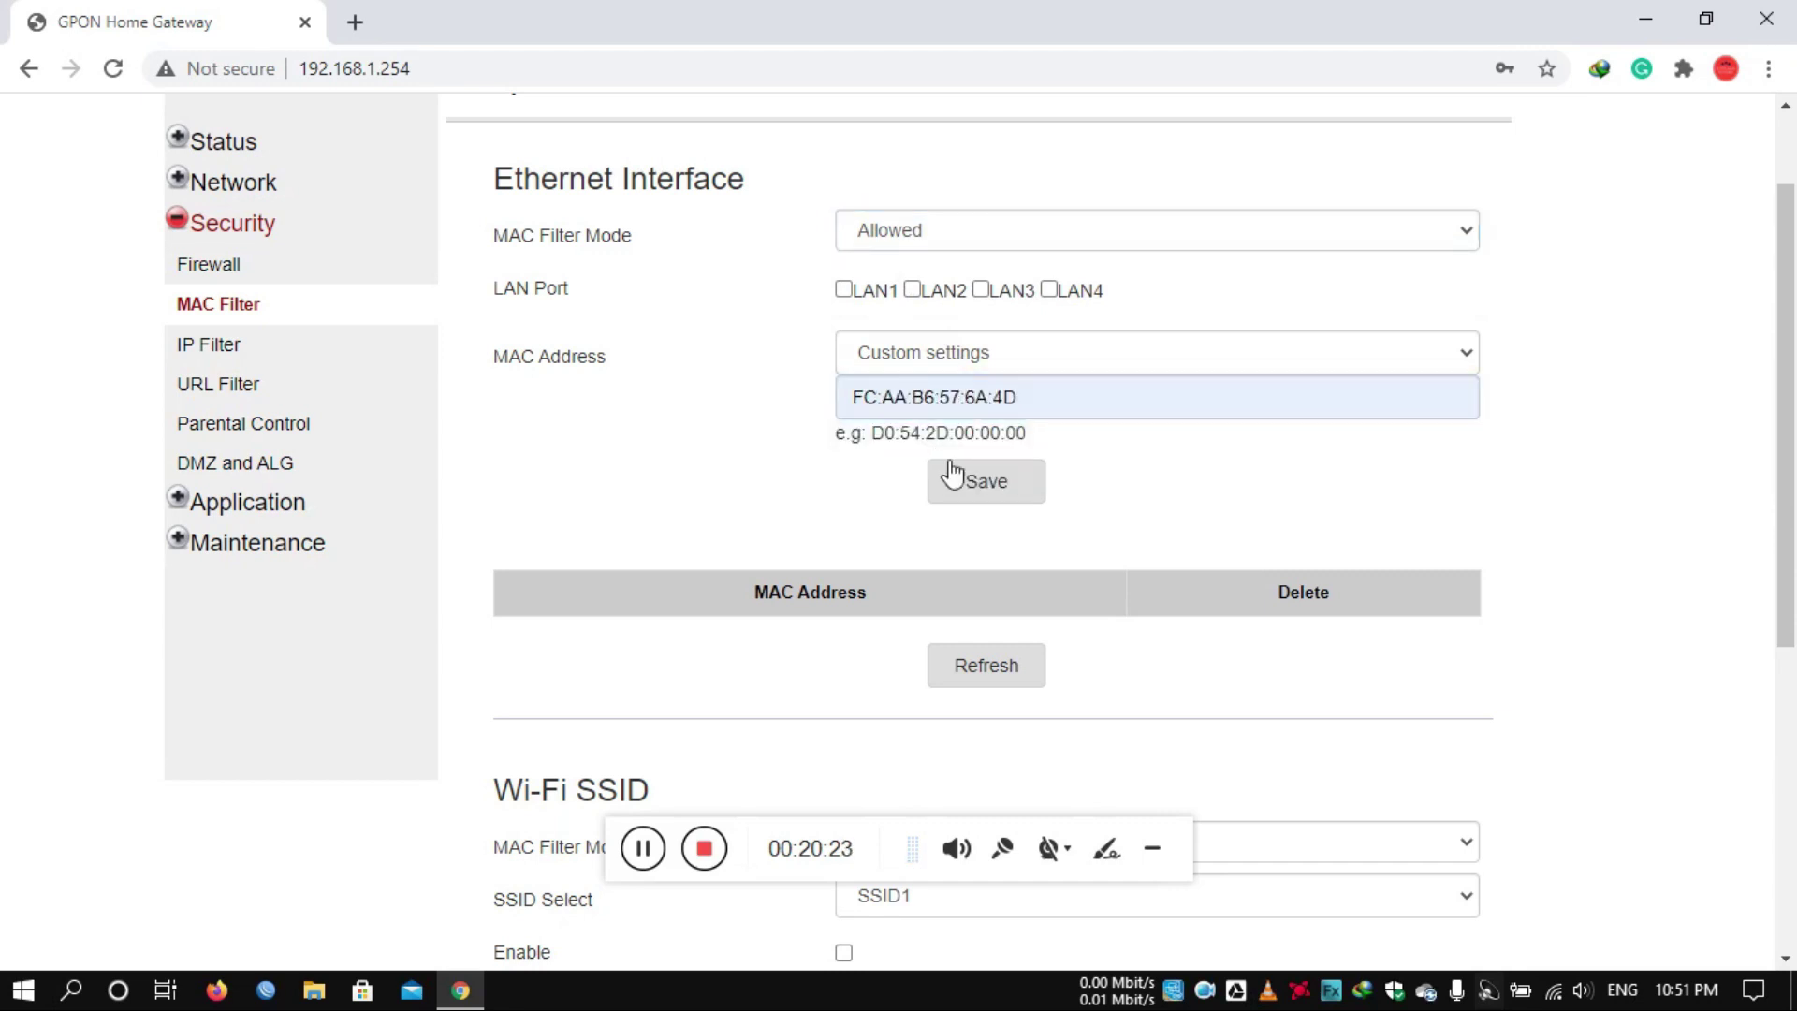
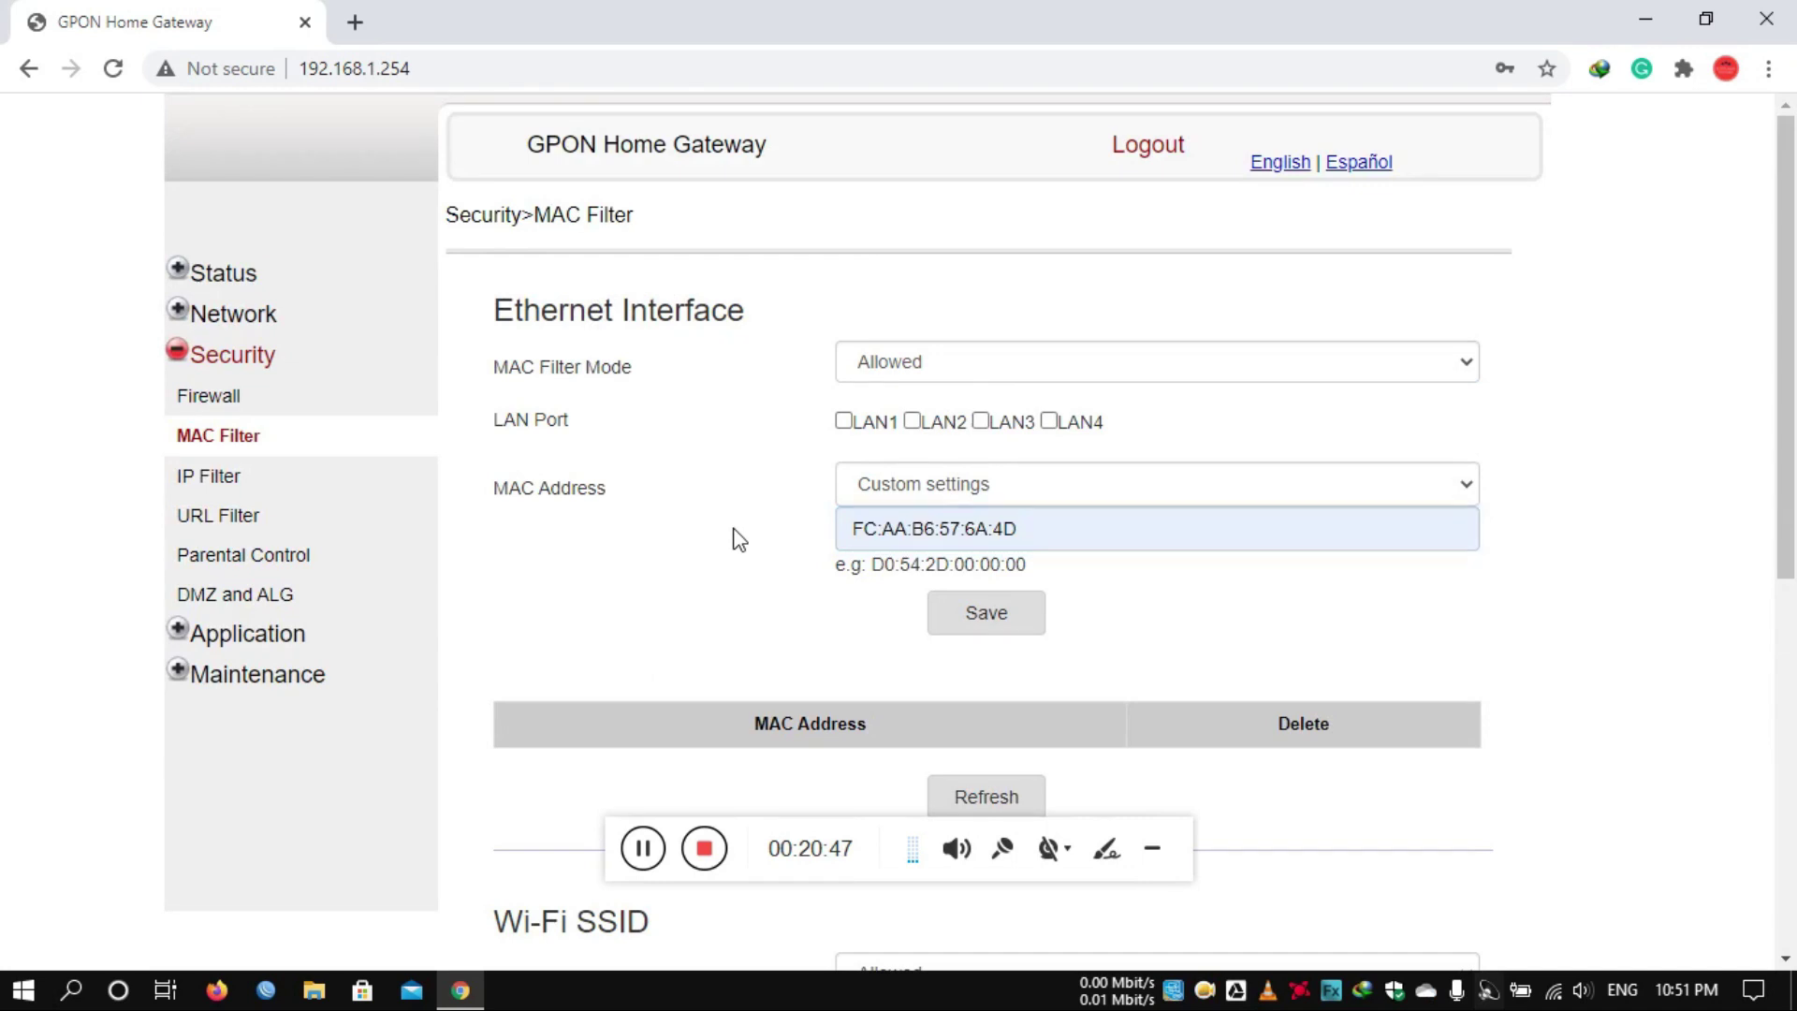
Switch the Ethernet MAC filter mode from Allowed to Blocked
left_click(992, 370)
left_click(1006, 407)
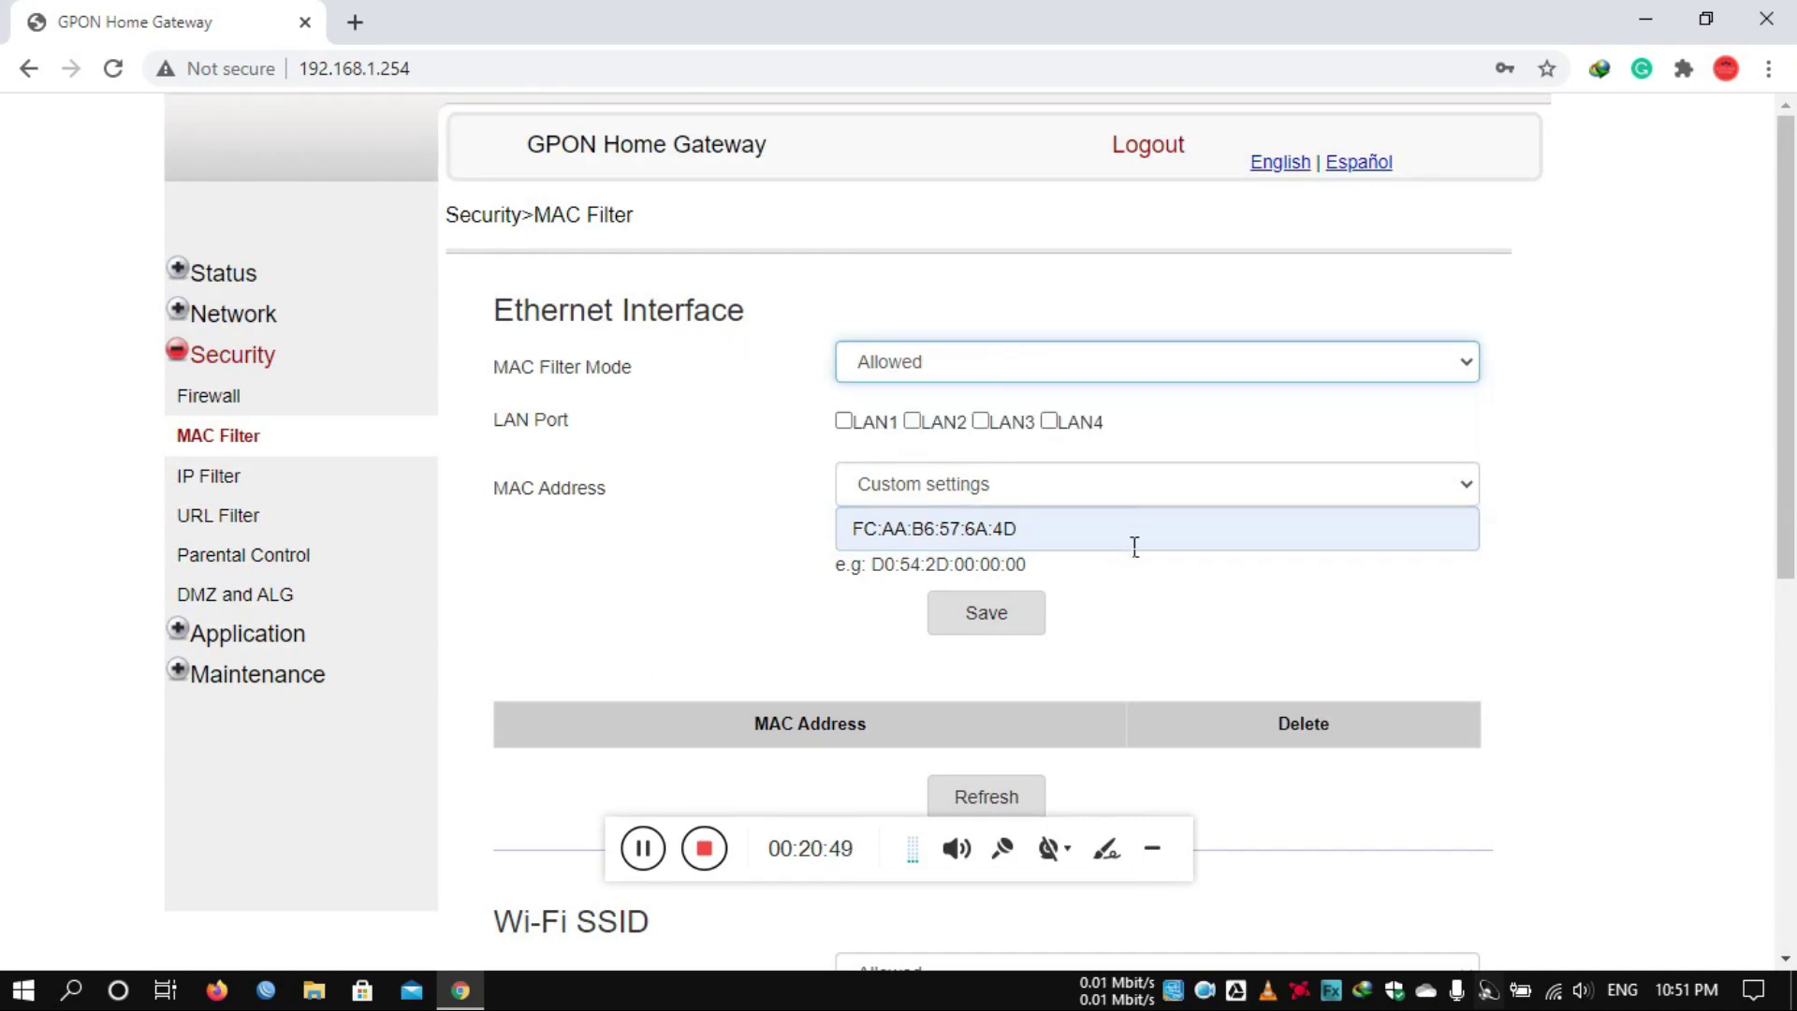
left_click(1134, 547)
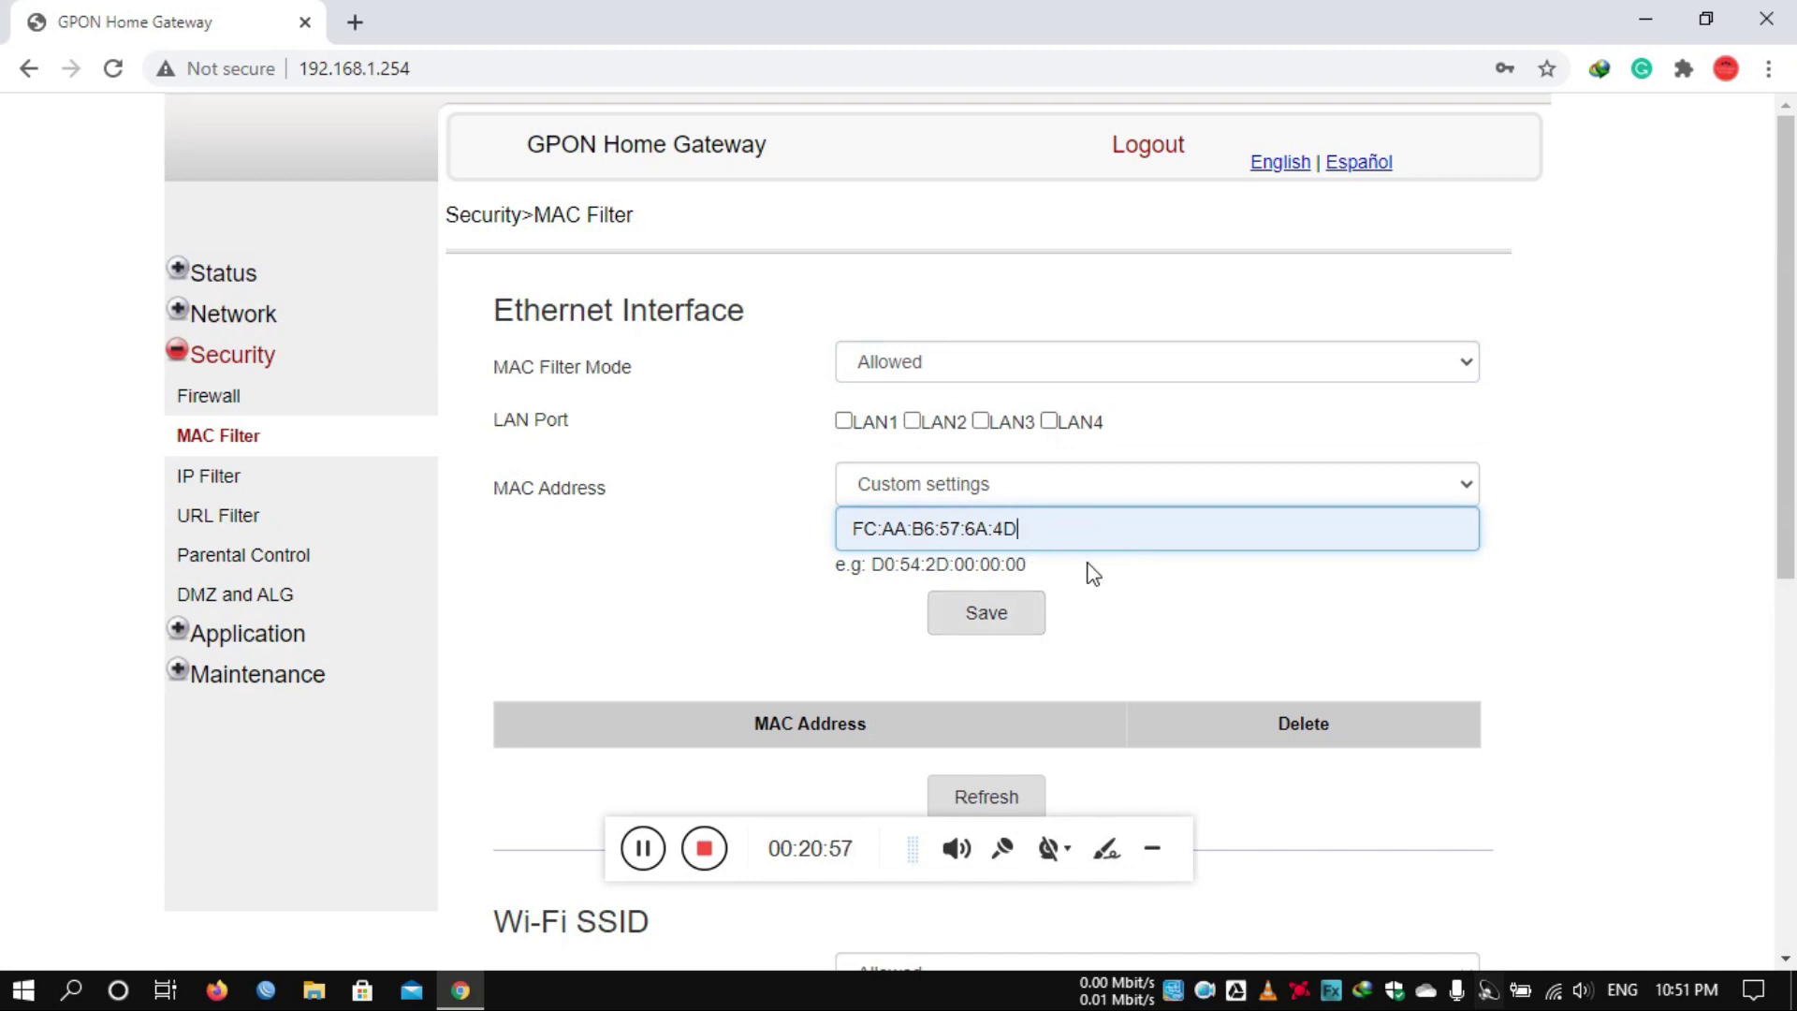
left_click(937, 364)
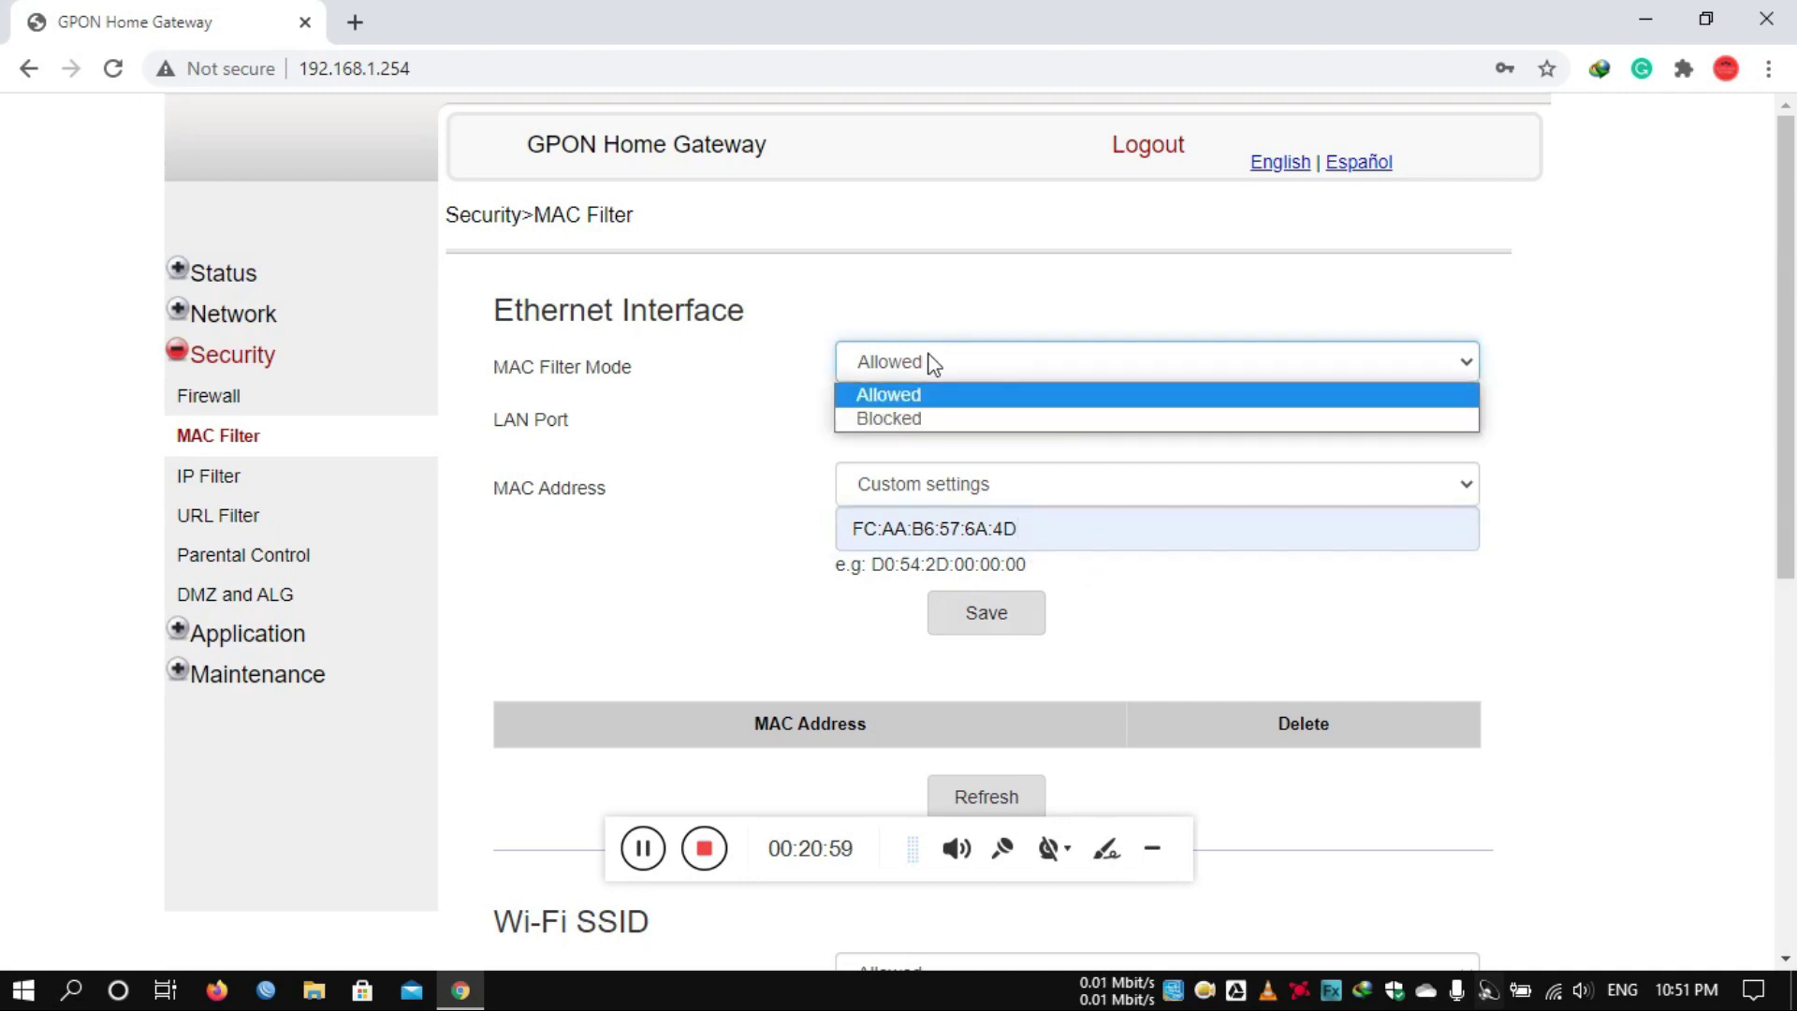
left_click(920, 415)
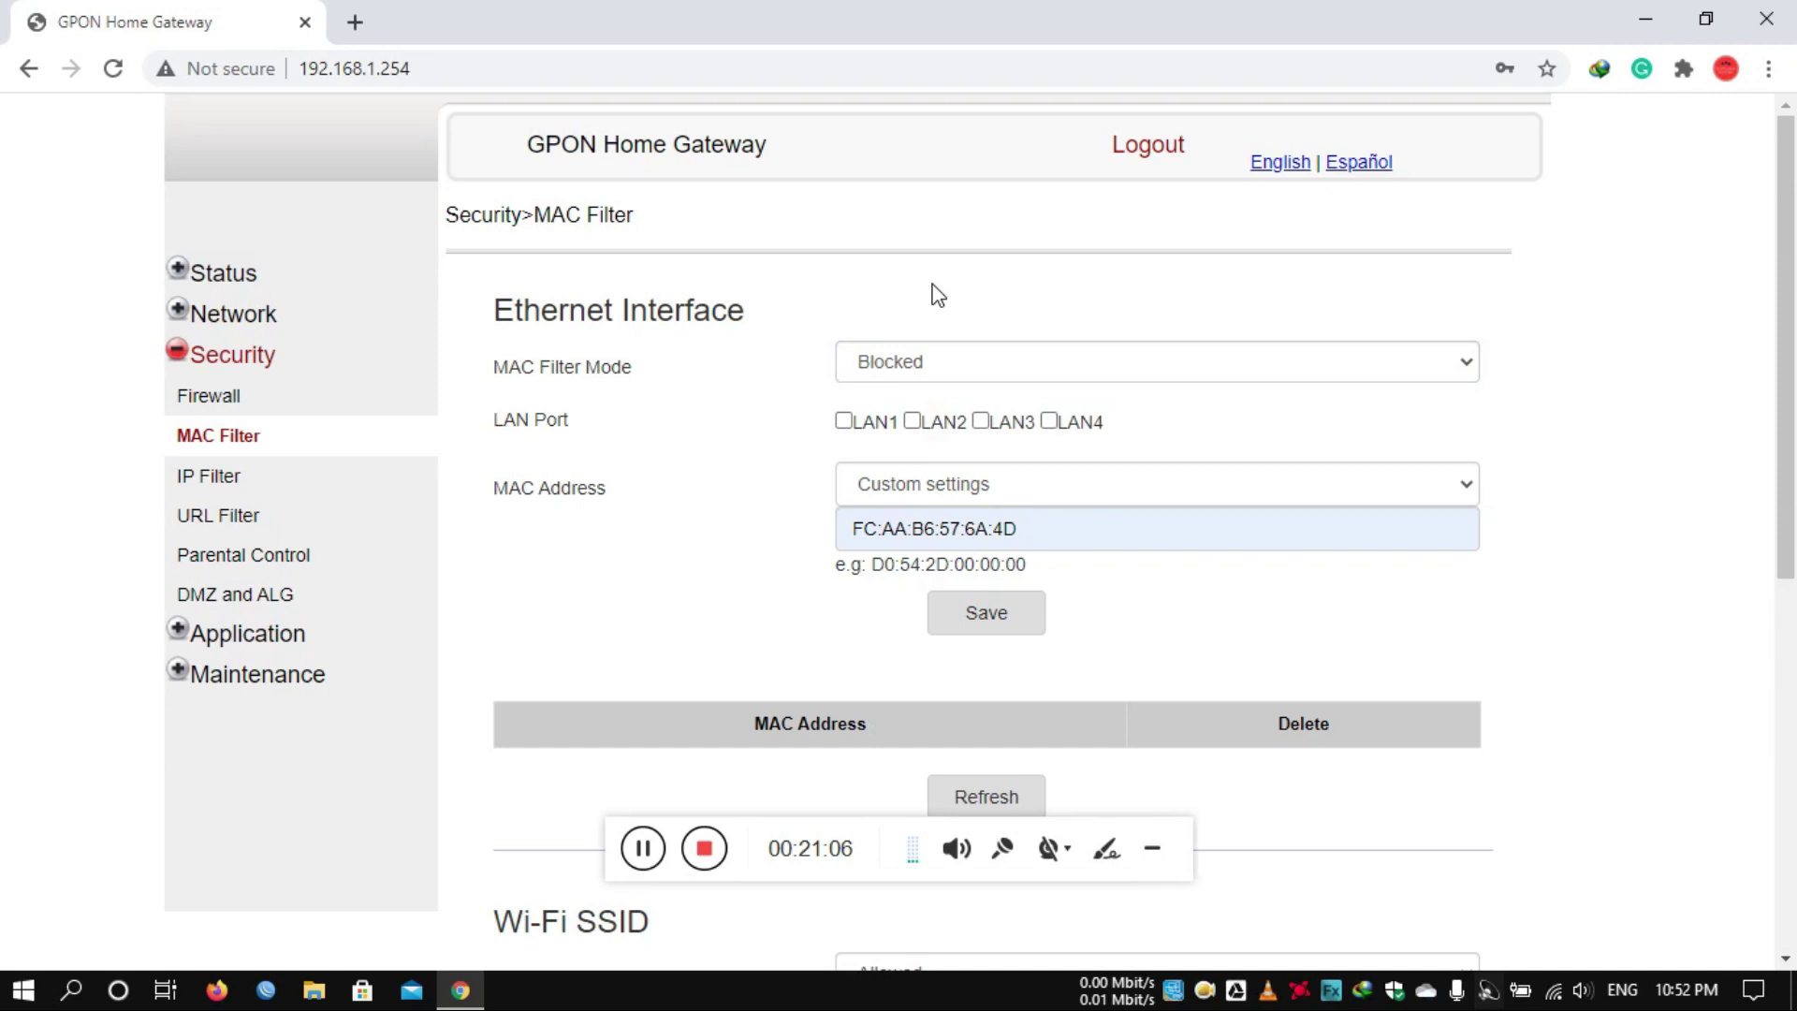
left_click(1091, 521)
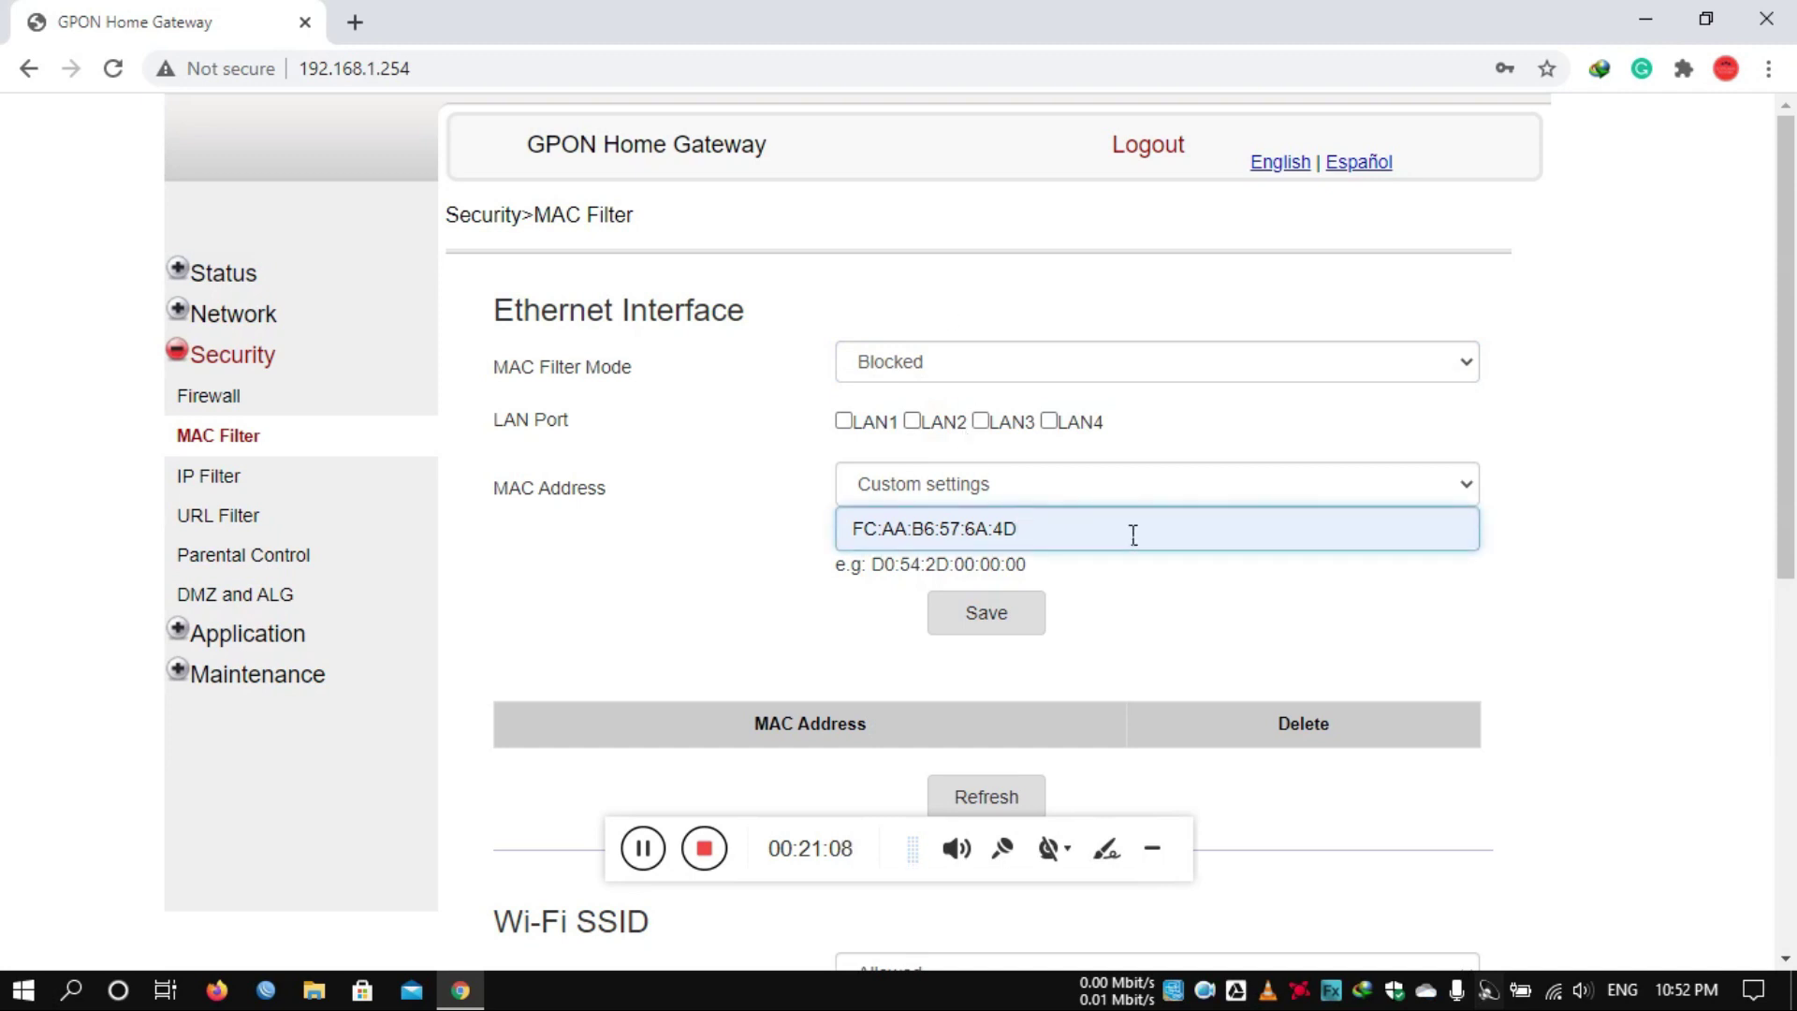
left_click(1168, 585)
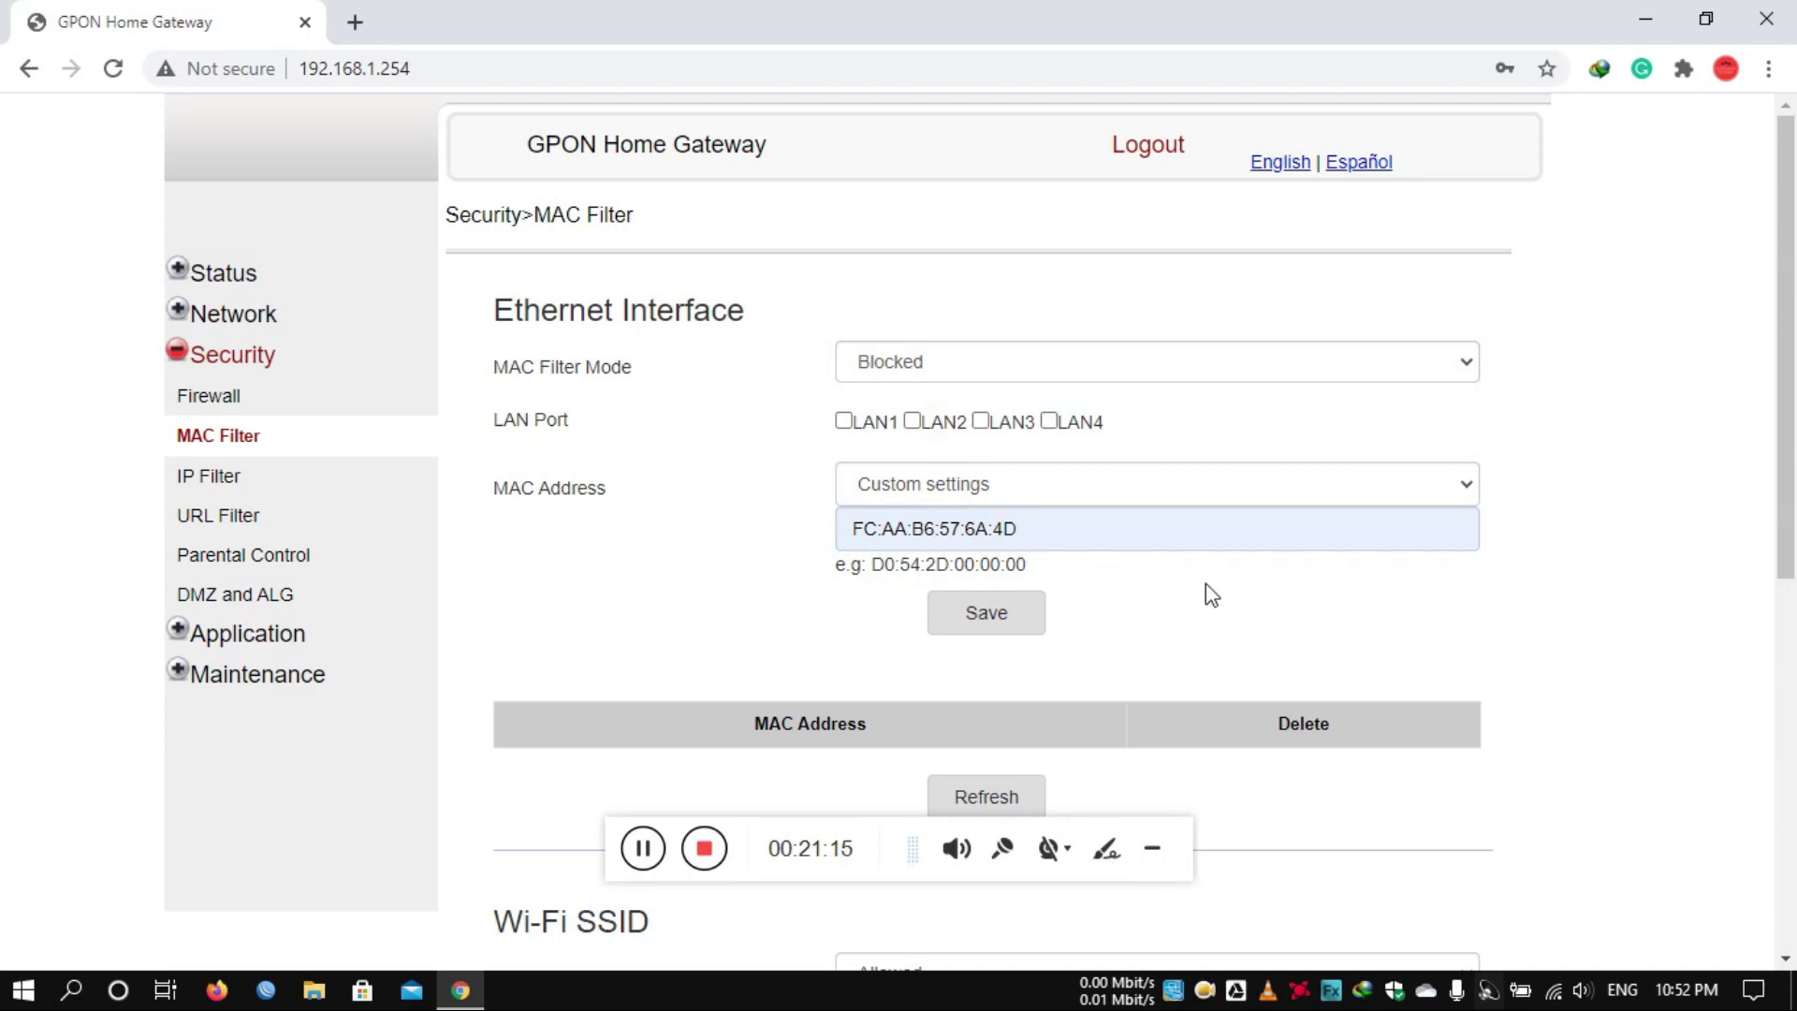
Return the Ethernet filter mode to Allowed and tick port LAN1
left_click(967, 367)
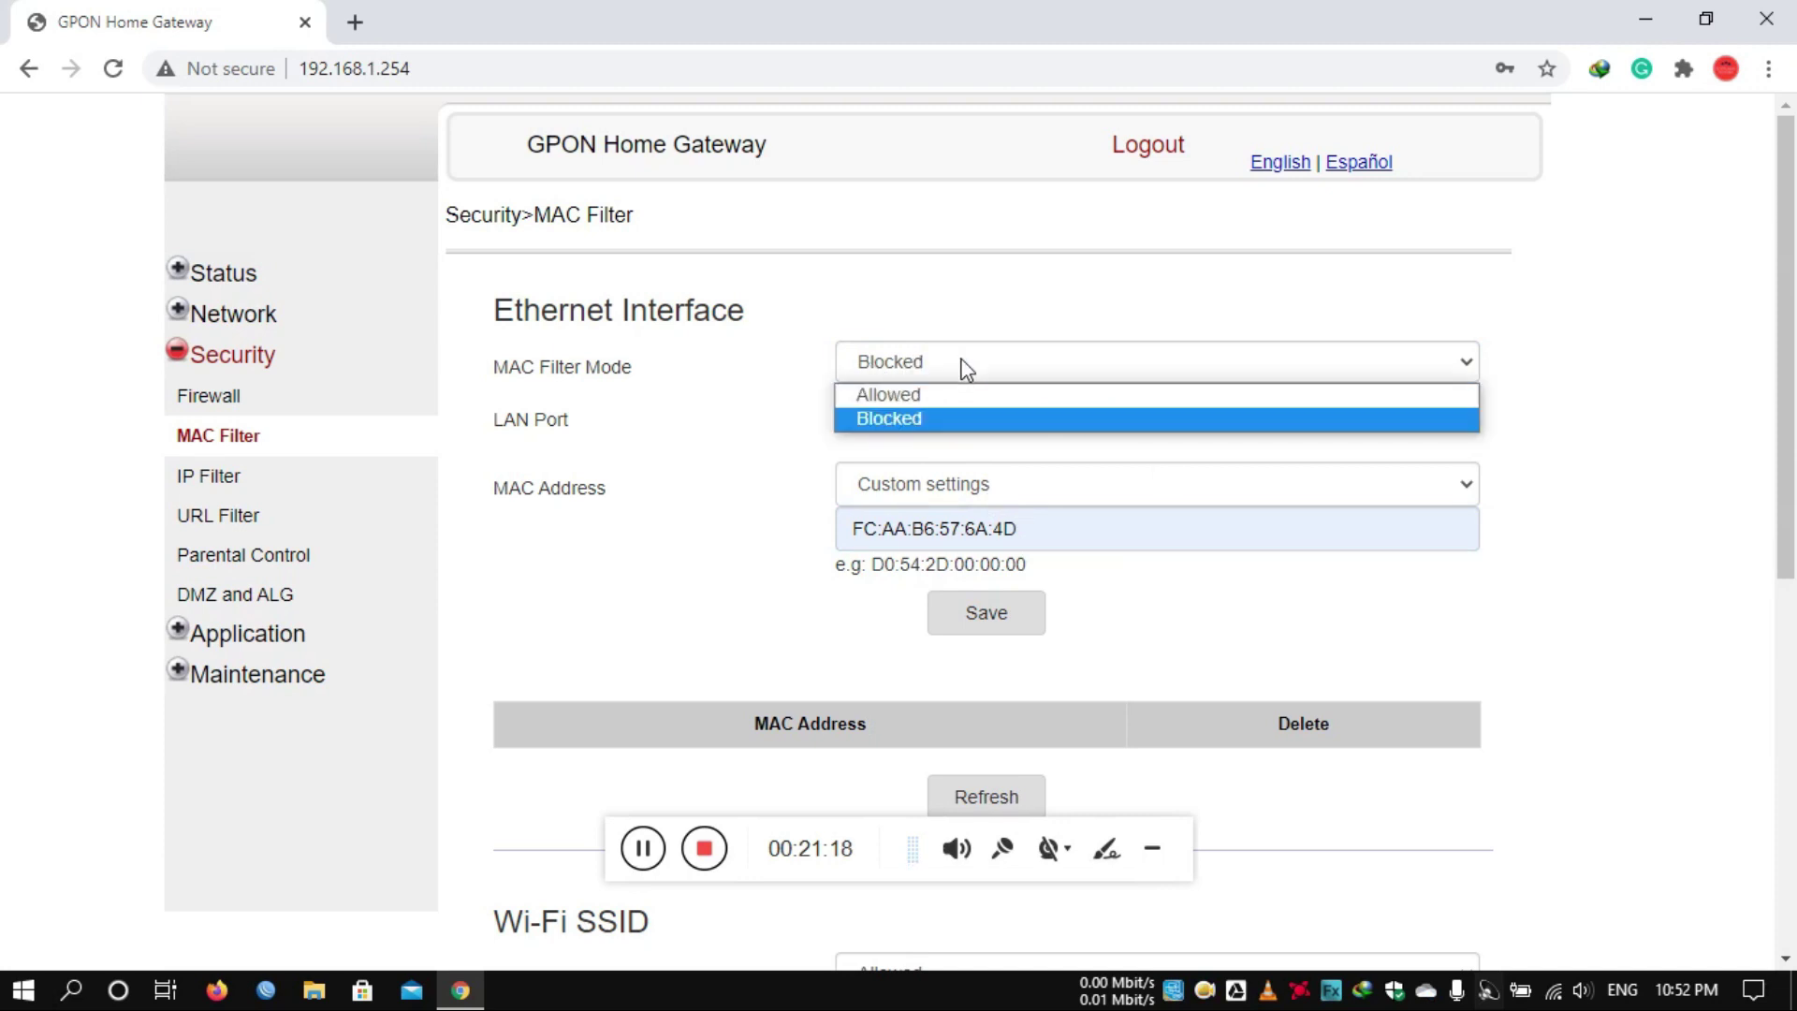
left_click(967, 394)
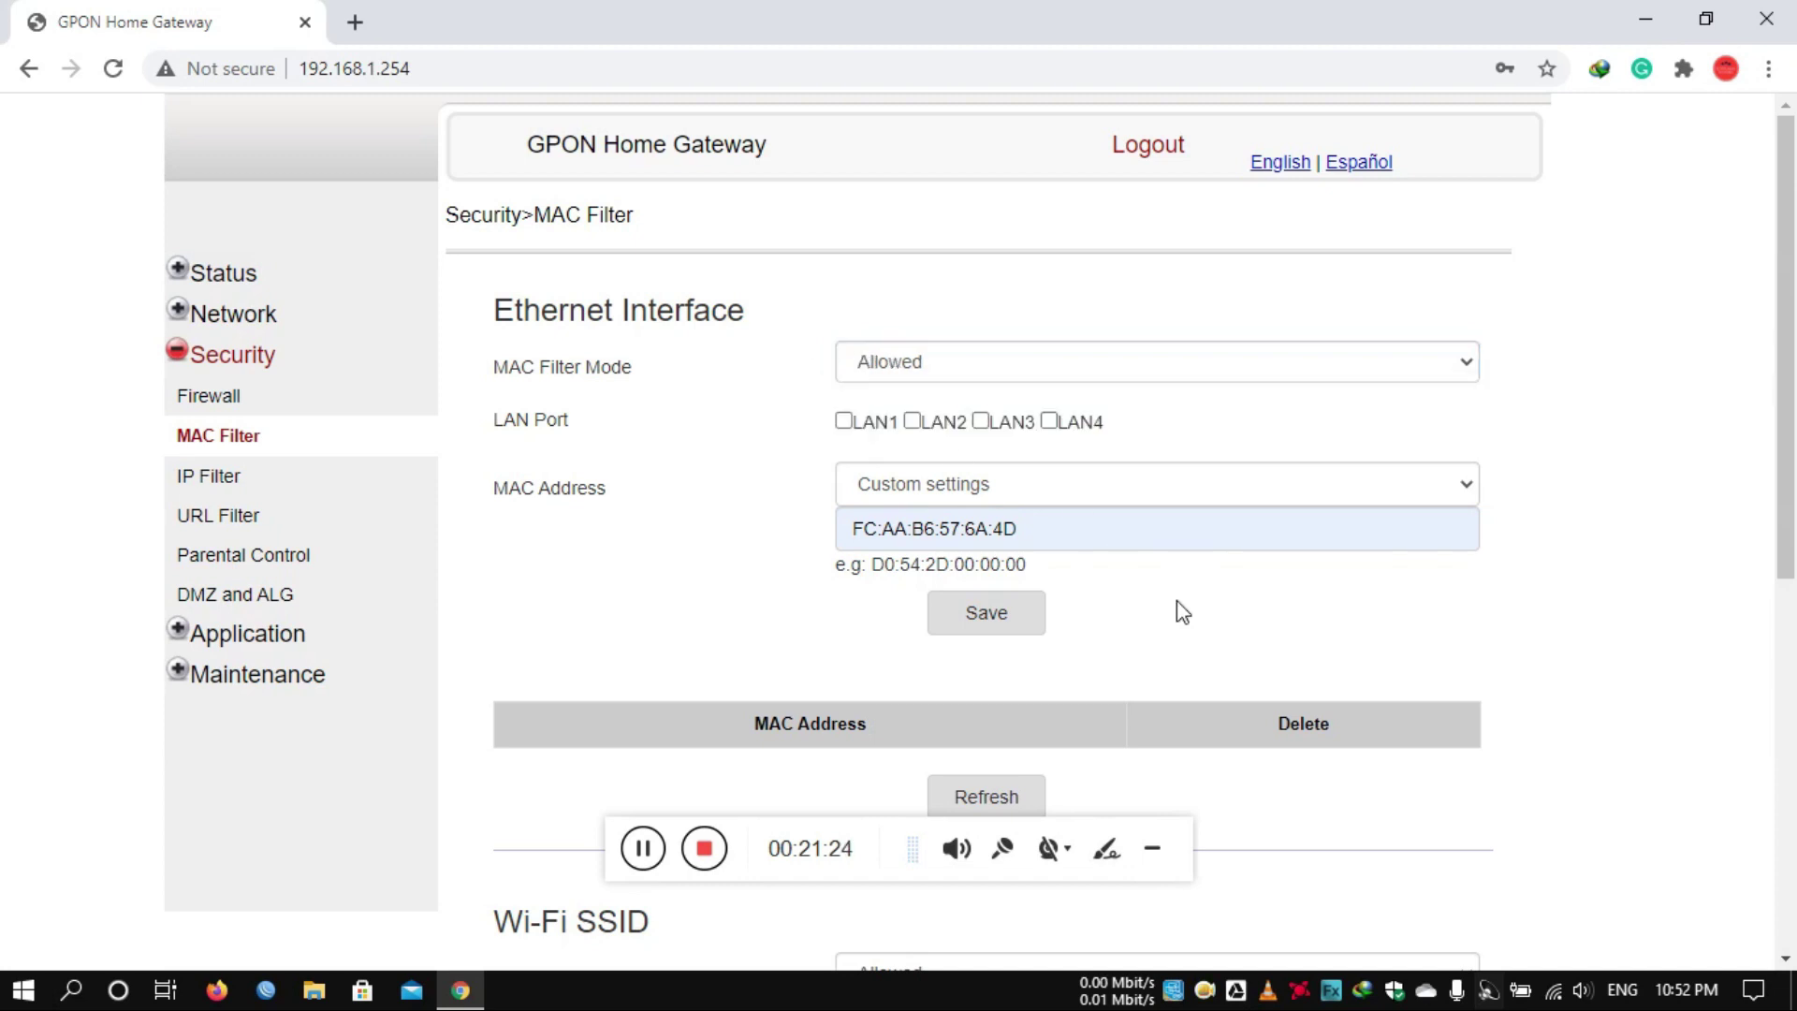
left_click(1122, 540)
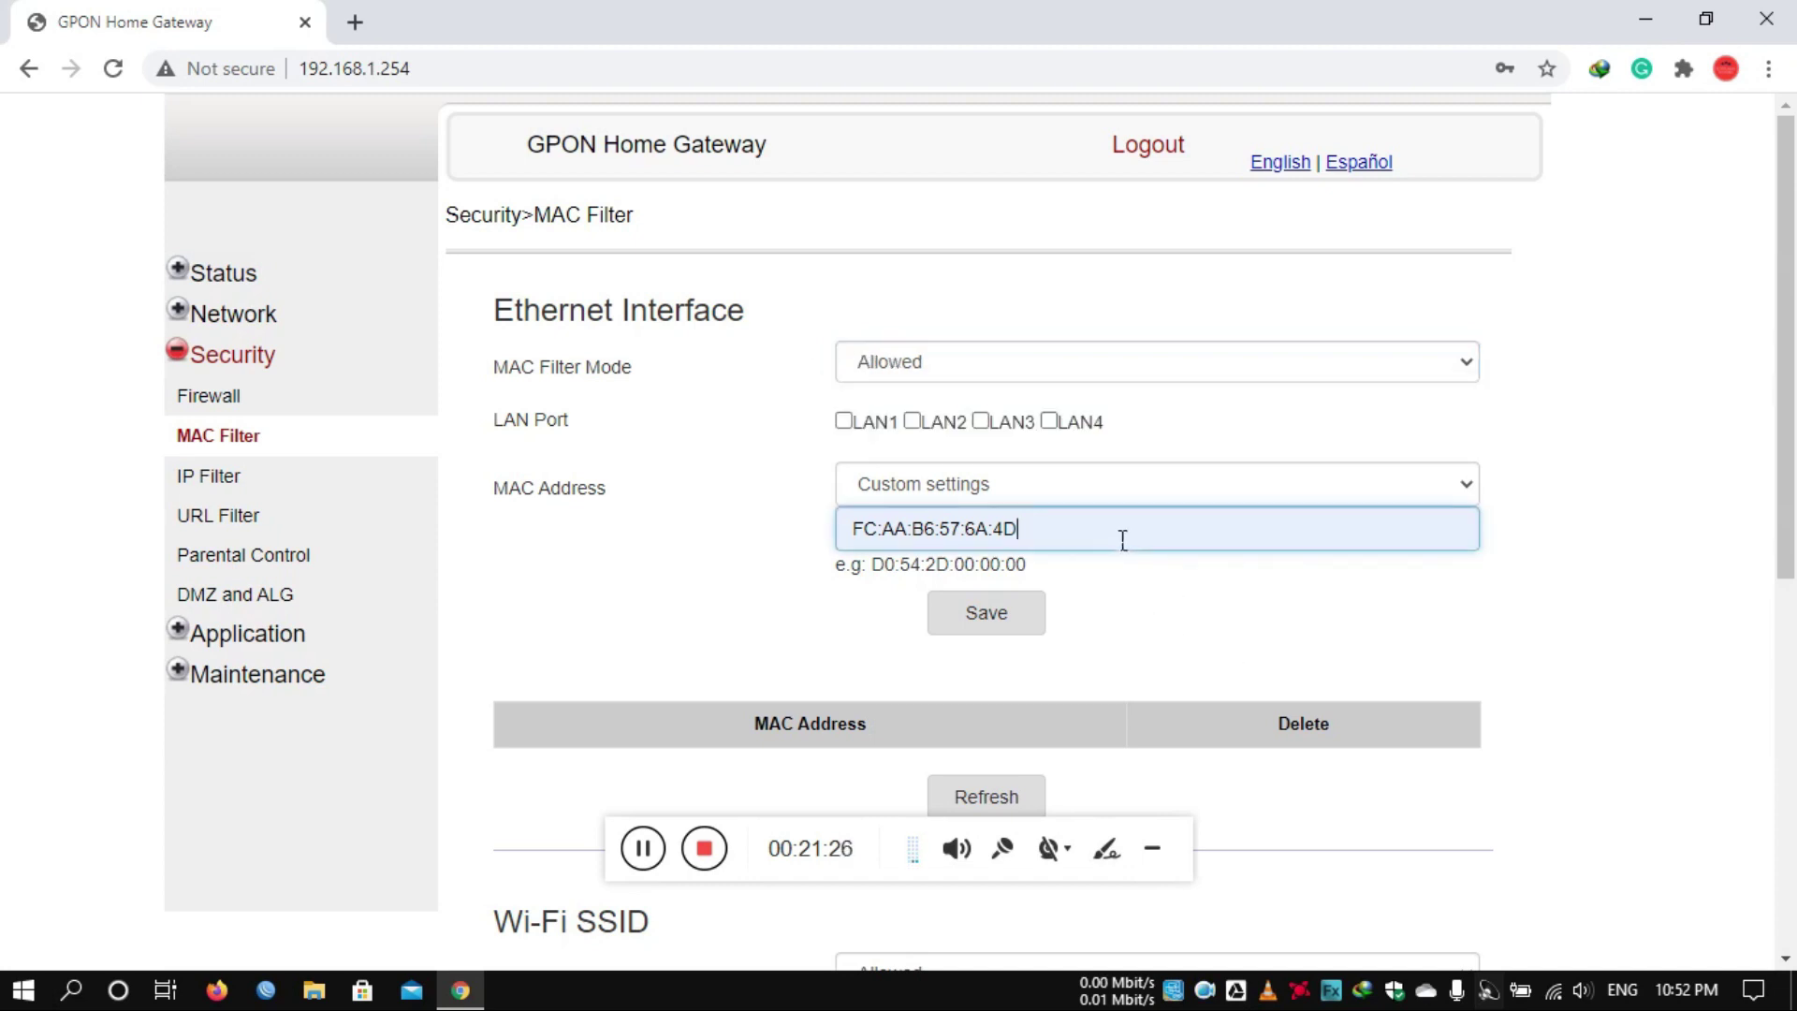
left_click(1176, 585)
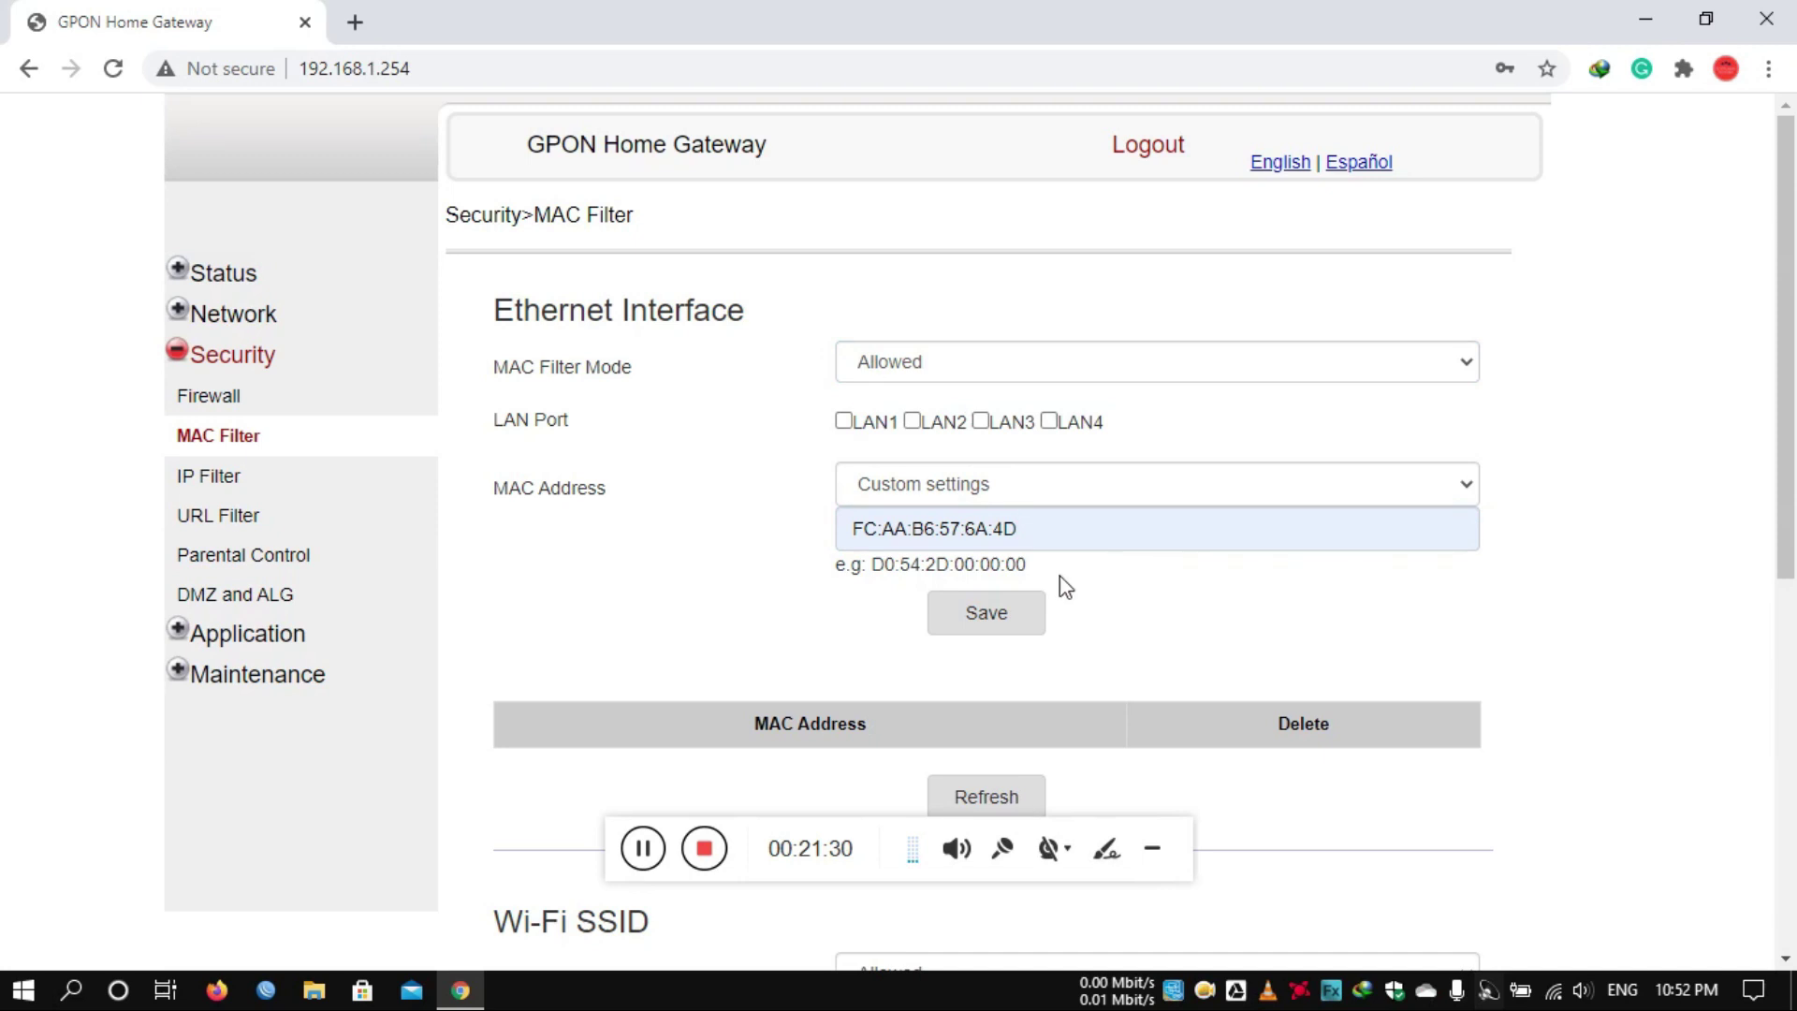
left_click(853, 423)
left_click(1028, 552)
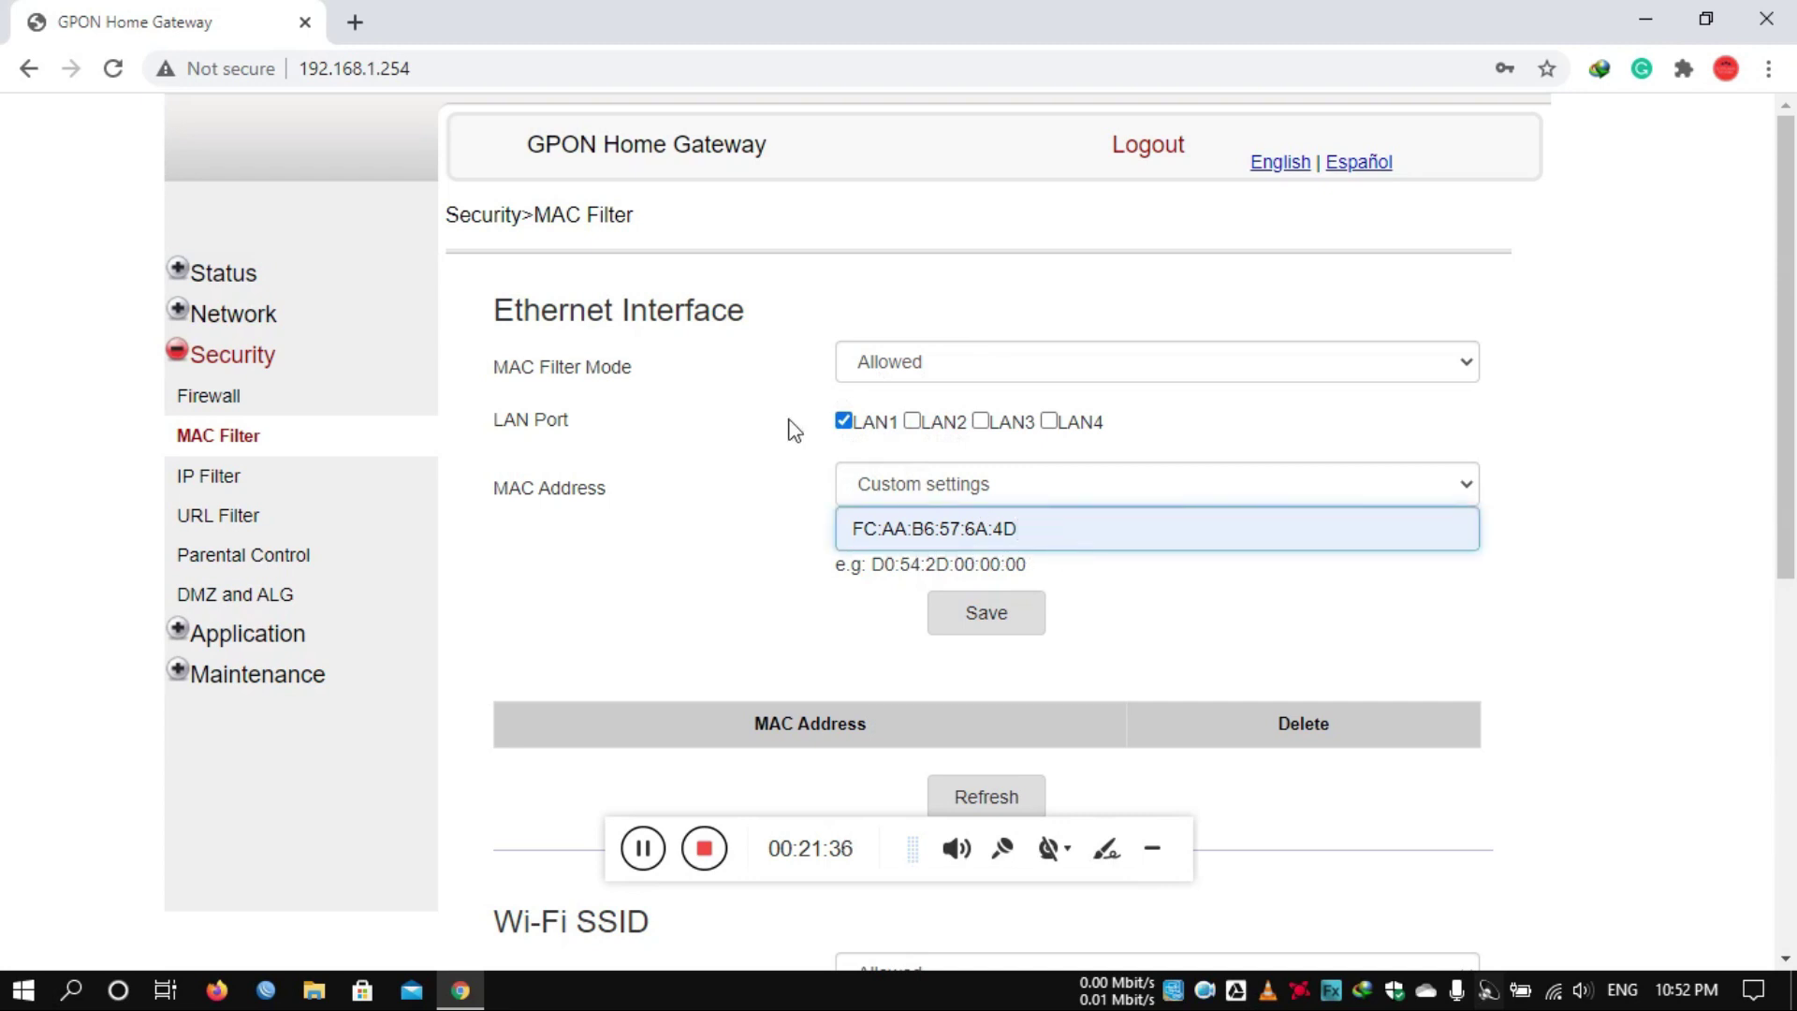
left_click(1067, 627)
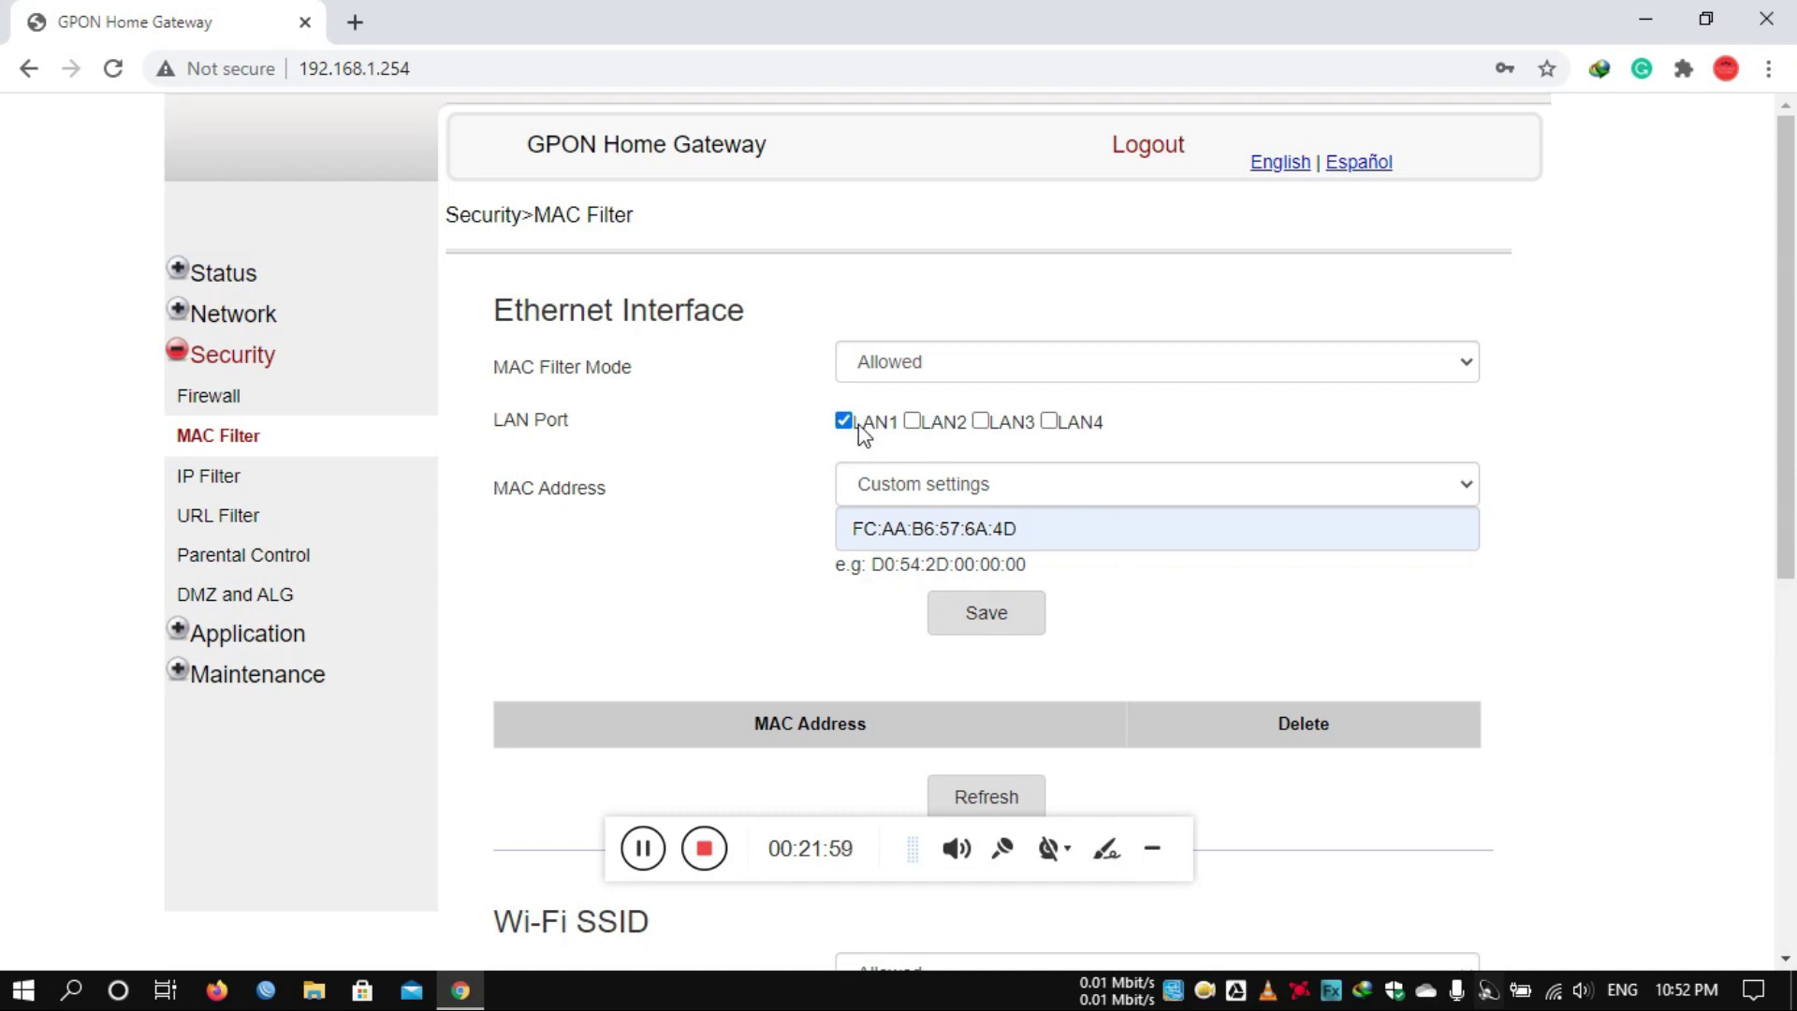
Set the Wi-Fi SSID MAC filter mode to Blocked and select SSID2
scroll(721, 516, "down", 5)
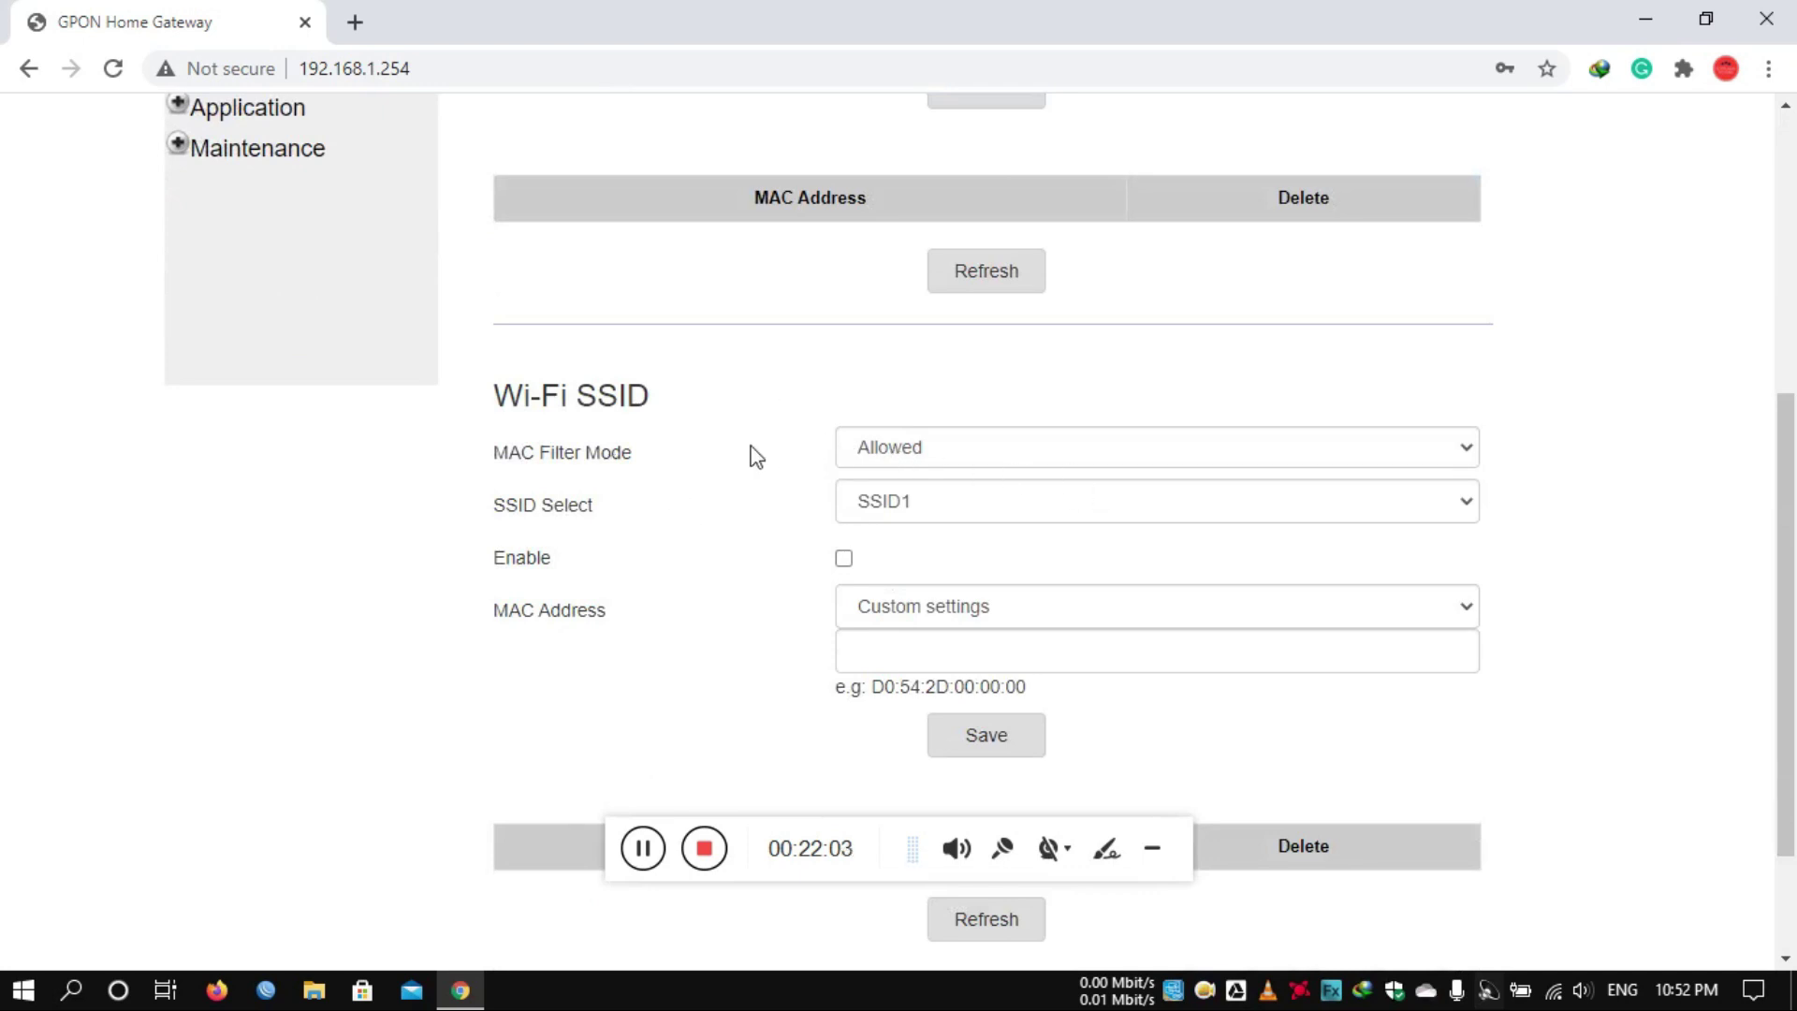
left_click(956, 448)
left_click(938, 503)
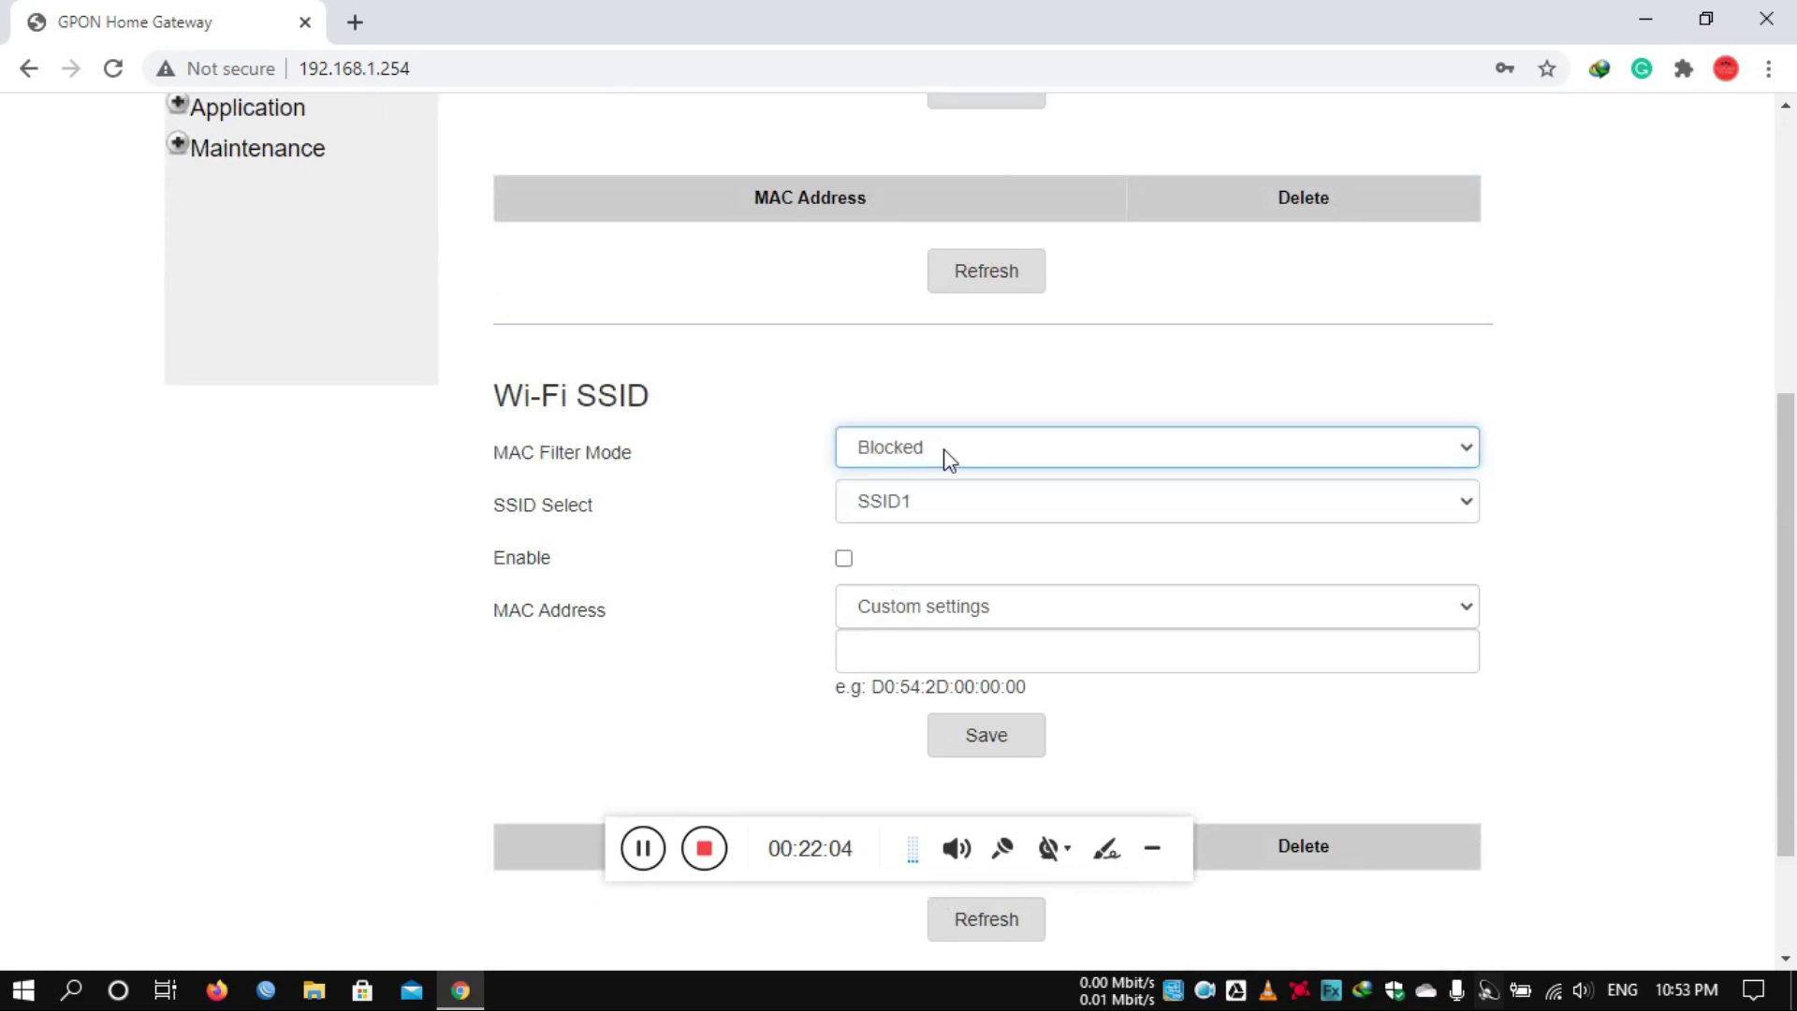
left_click(953, 505)
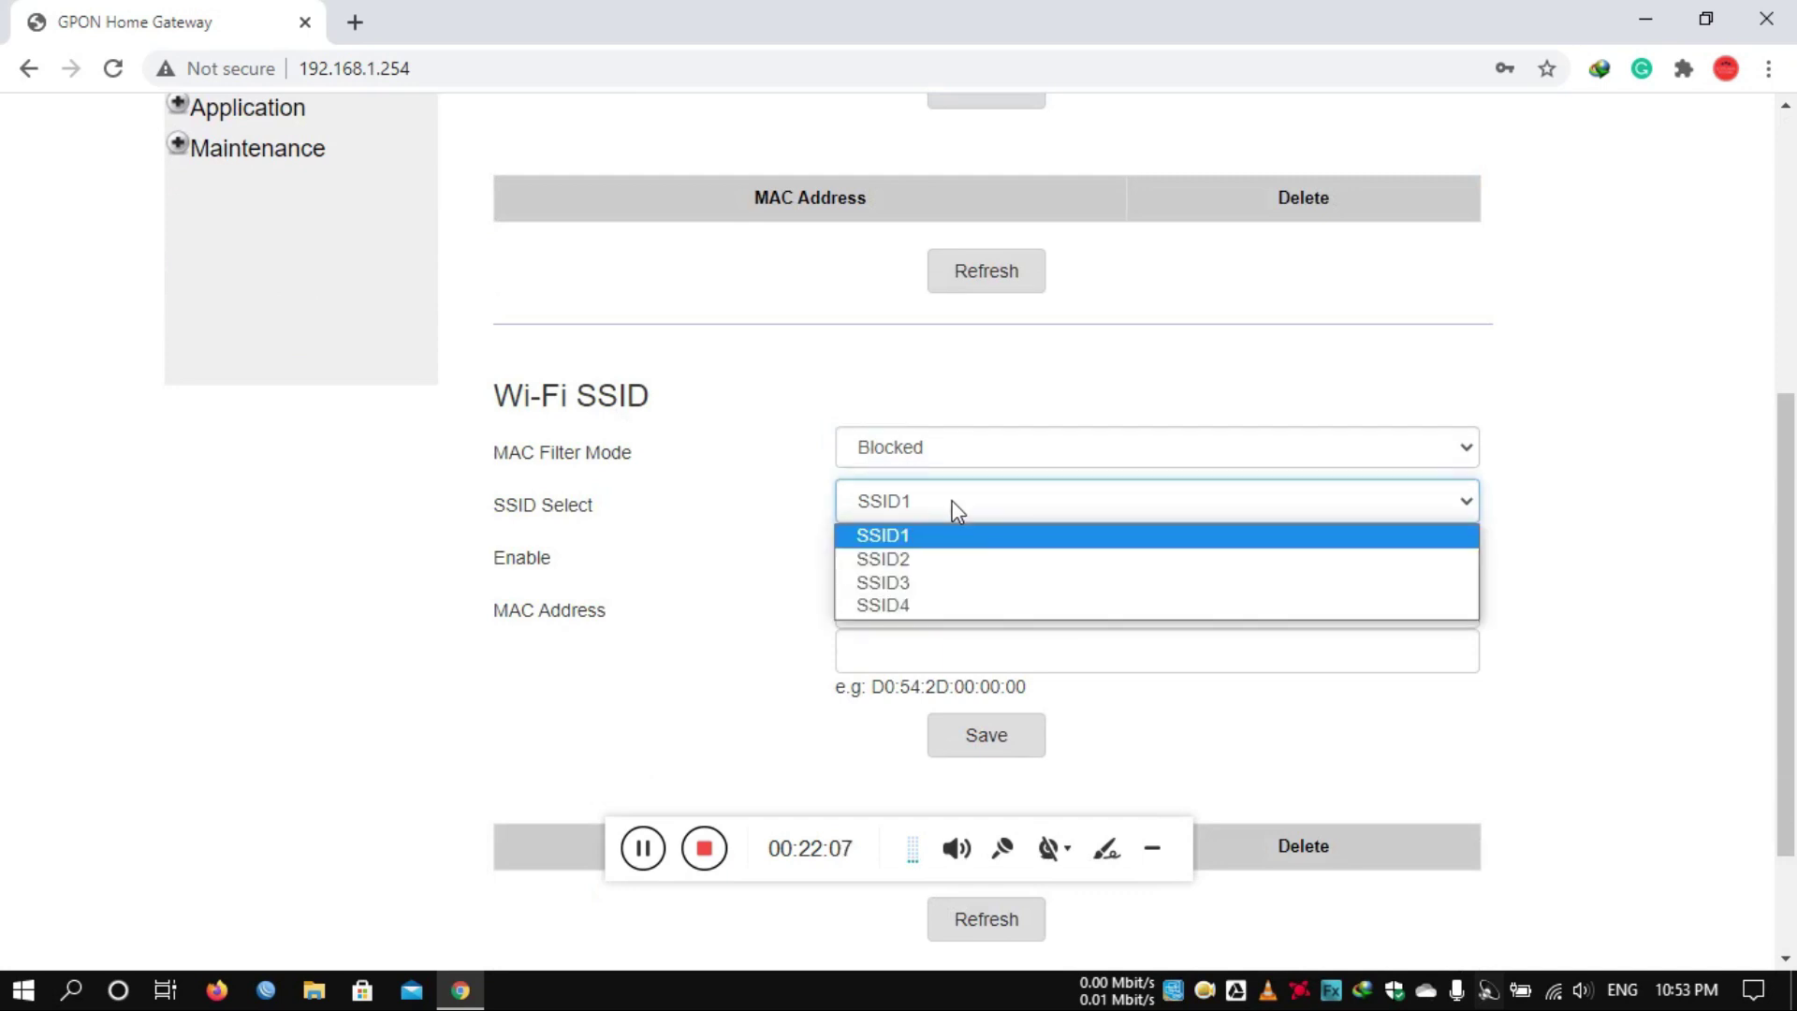
left_click(926, 510)
left_click(954, 506)
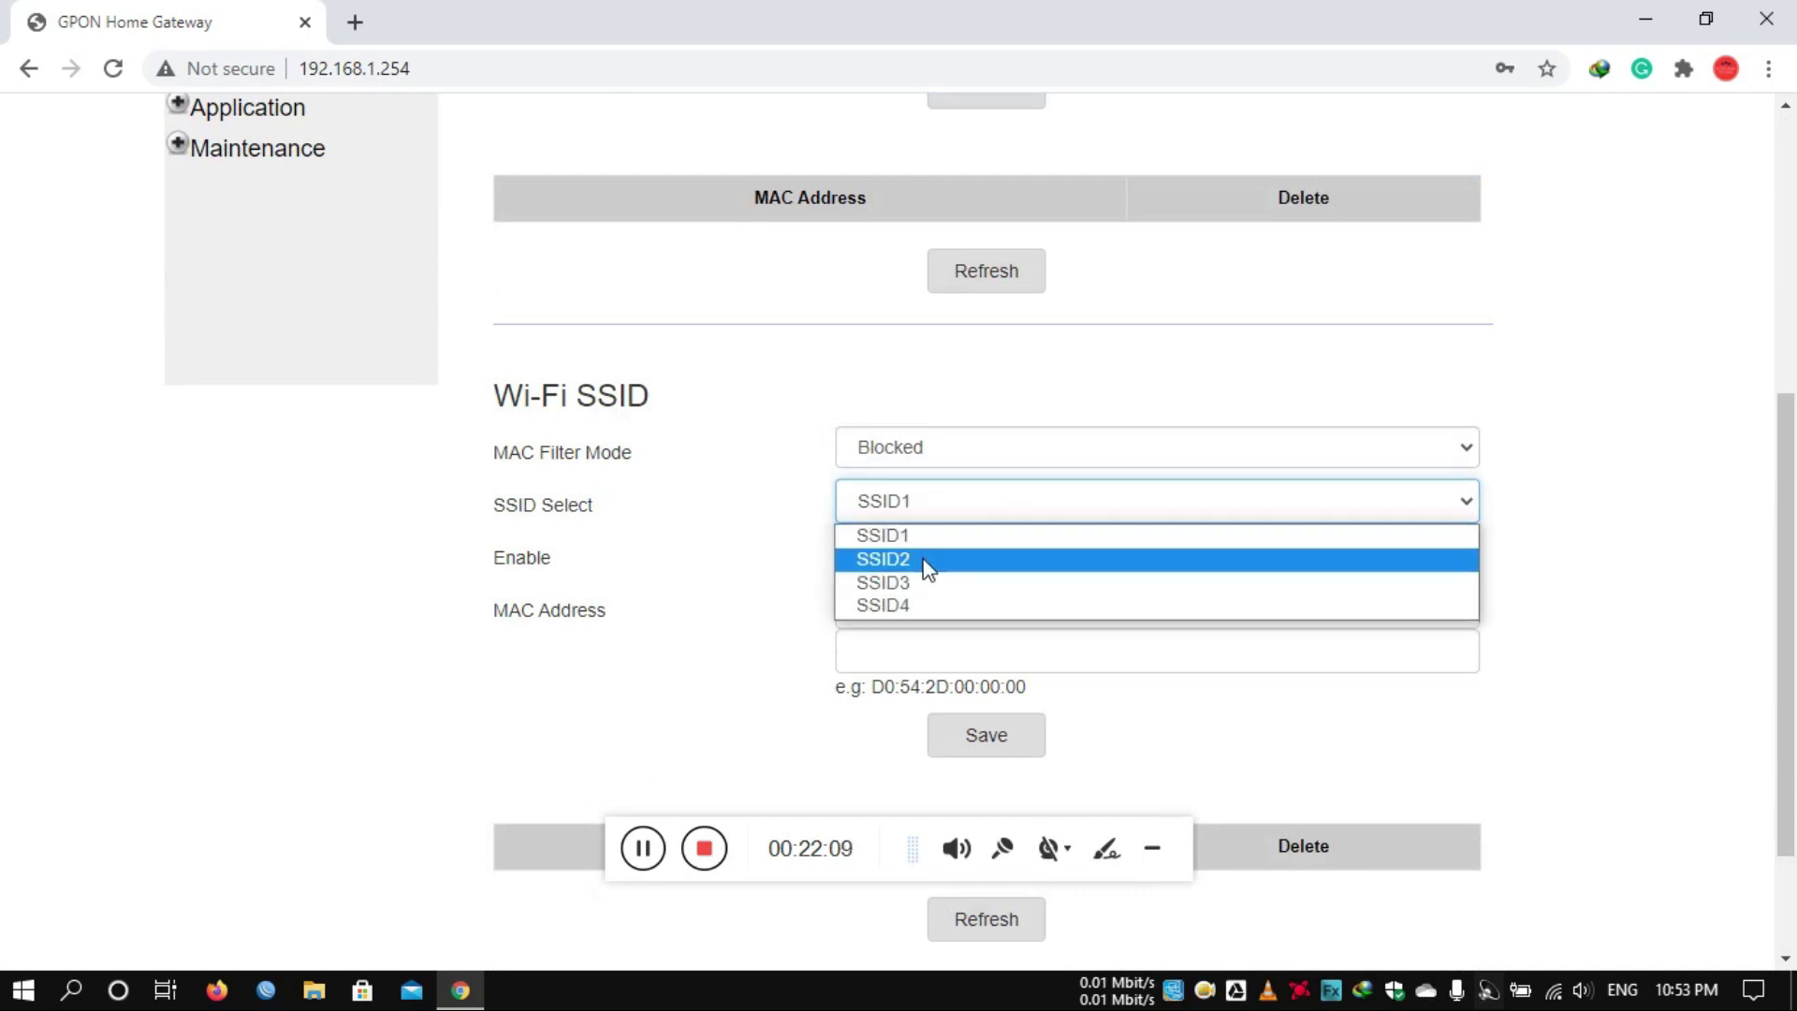
left_click(926, 559)
Move the SSID selection through SSID3 to SSID4, leaving the MAC address empty
left_click(934, 514)
left_click(933, 566)
left_click(934, 503)
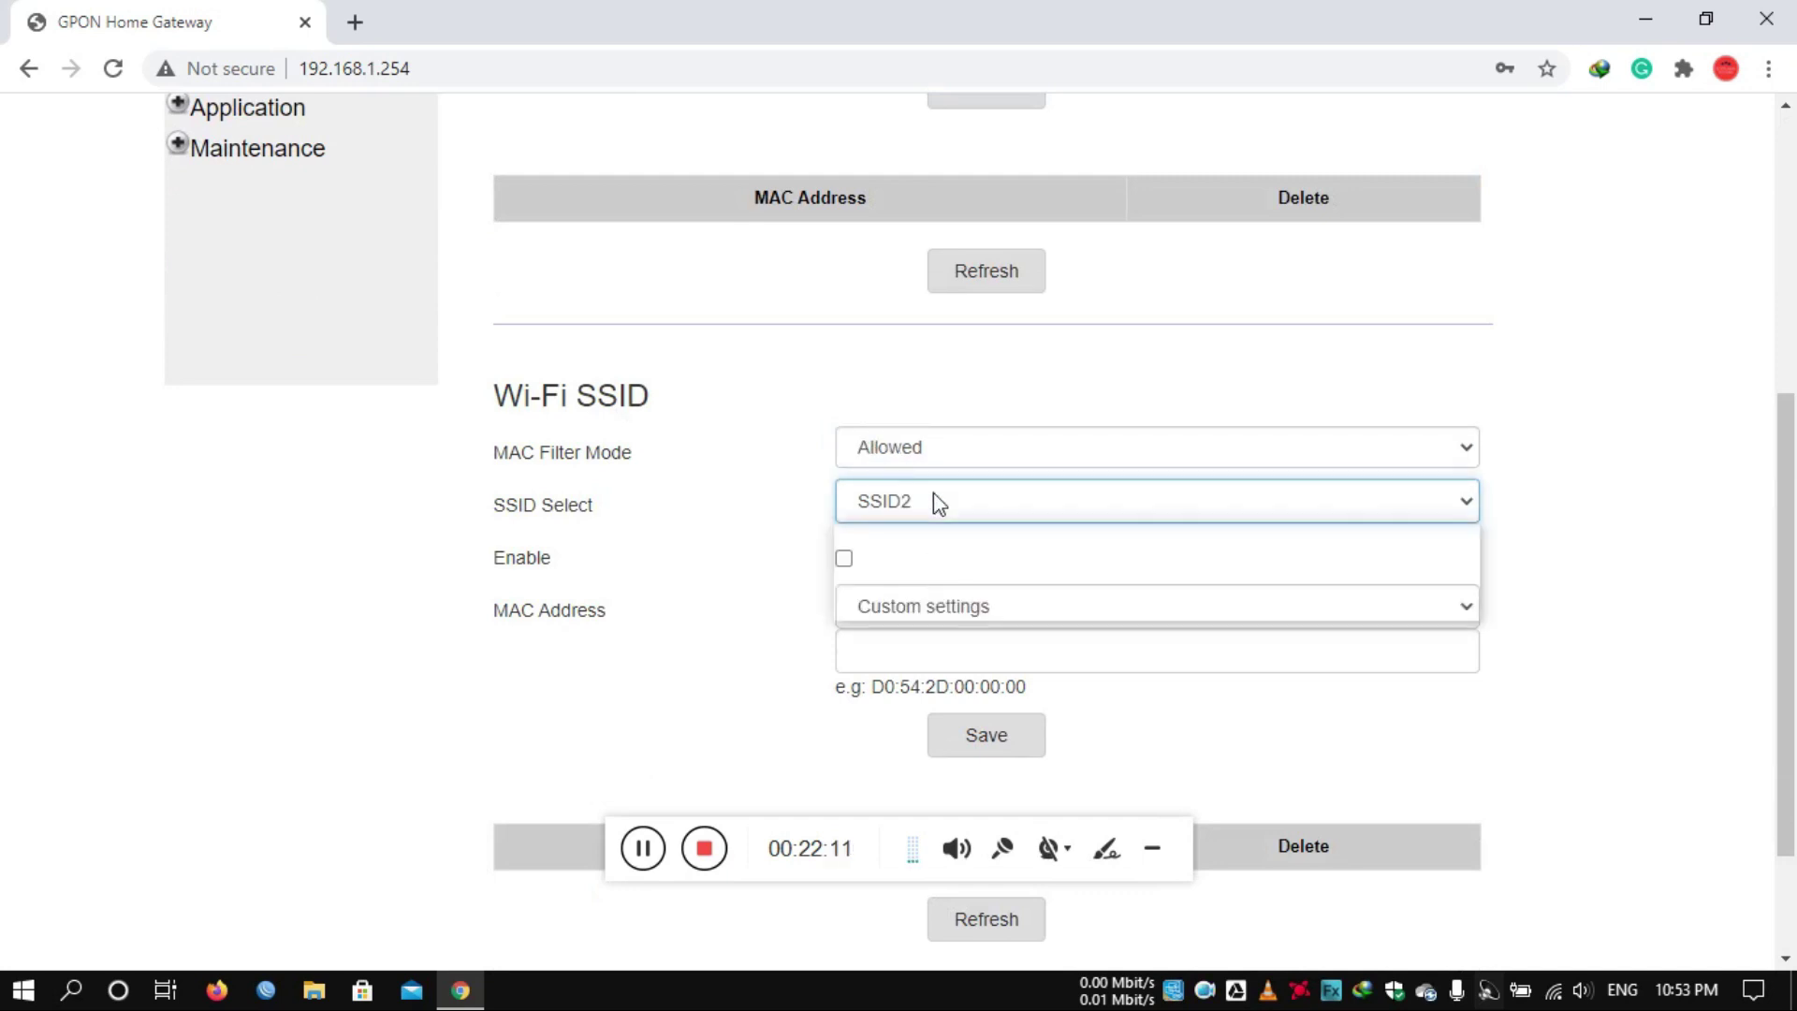
left_click(945, 556)
left_click(940, 509)
left_click(947, 592)
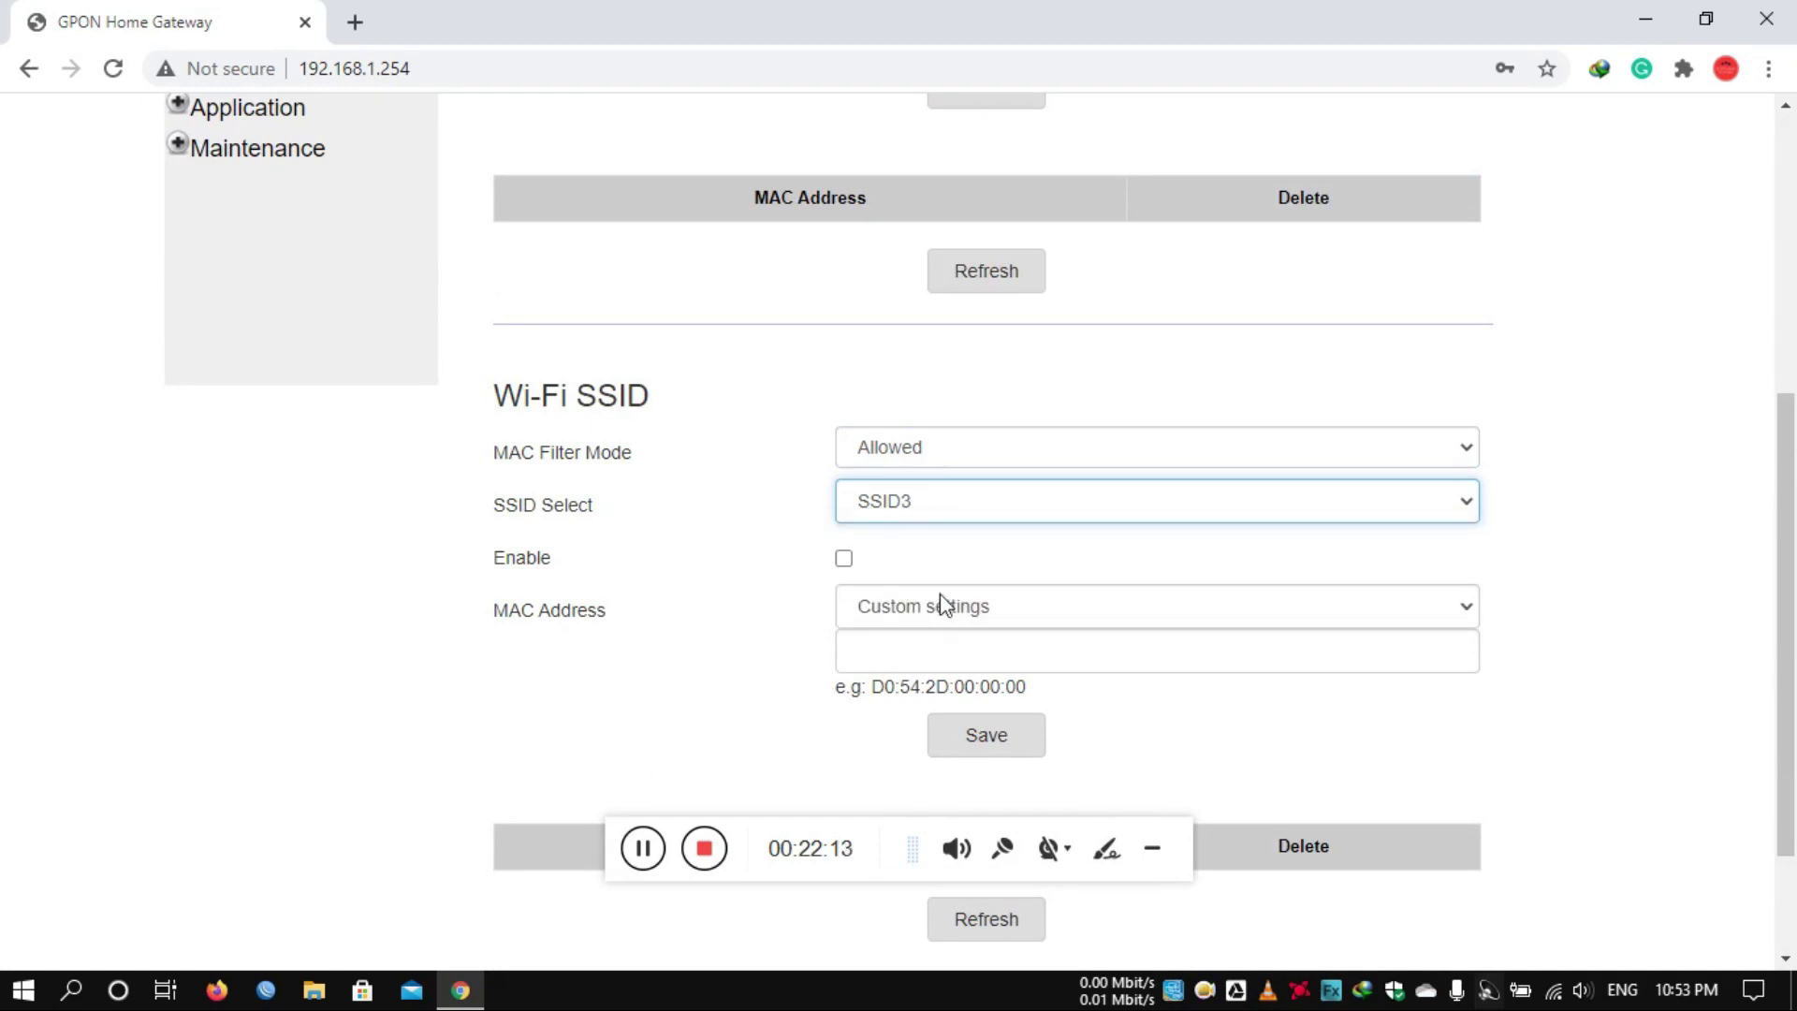
left_click(953, 501)
left_click(971, 605)
left_click(1010, 664)
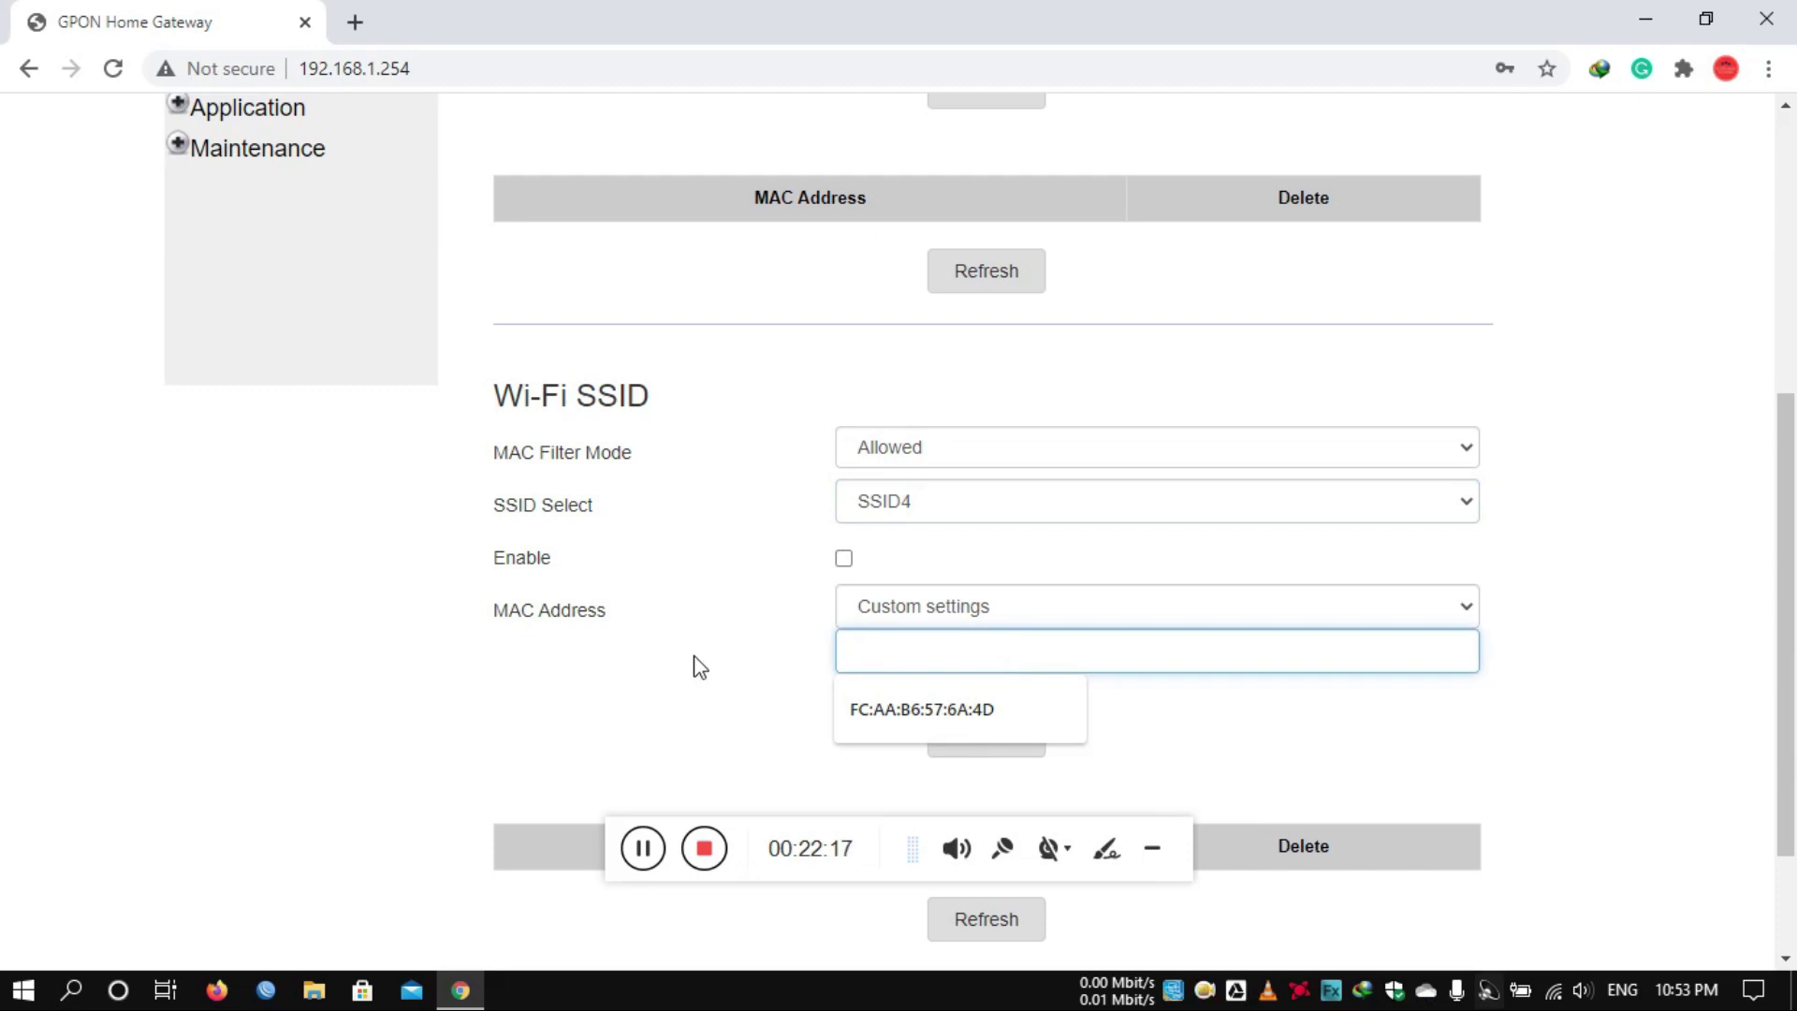
scroll(704, 636, "down", 2)
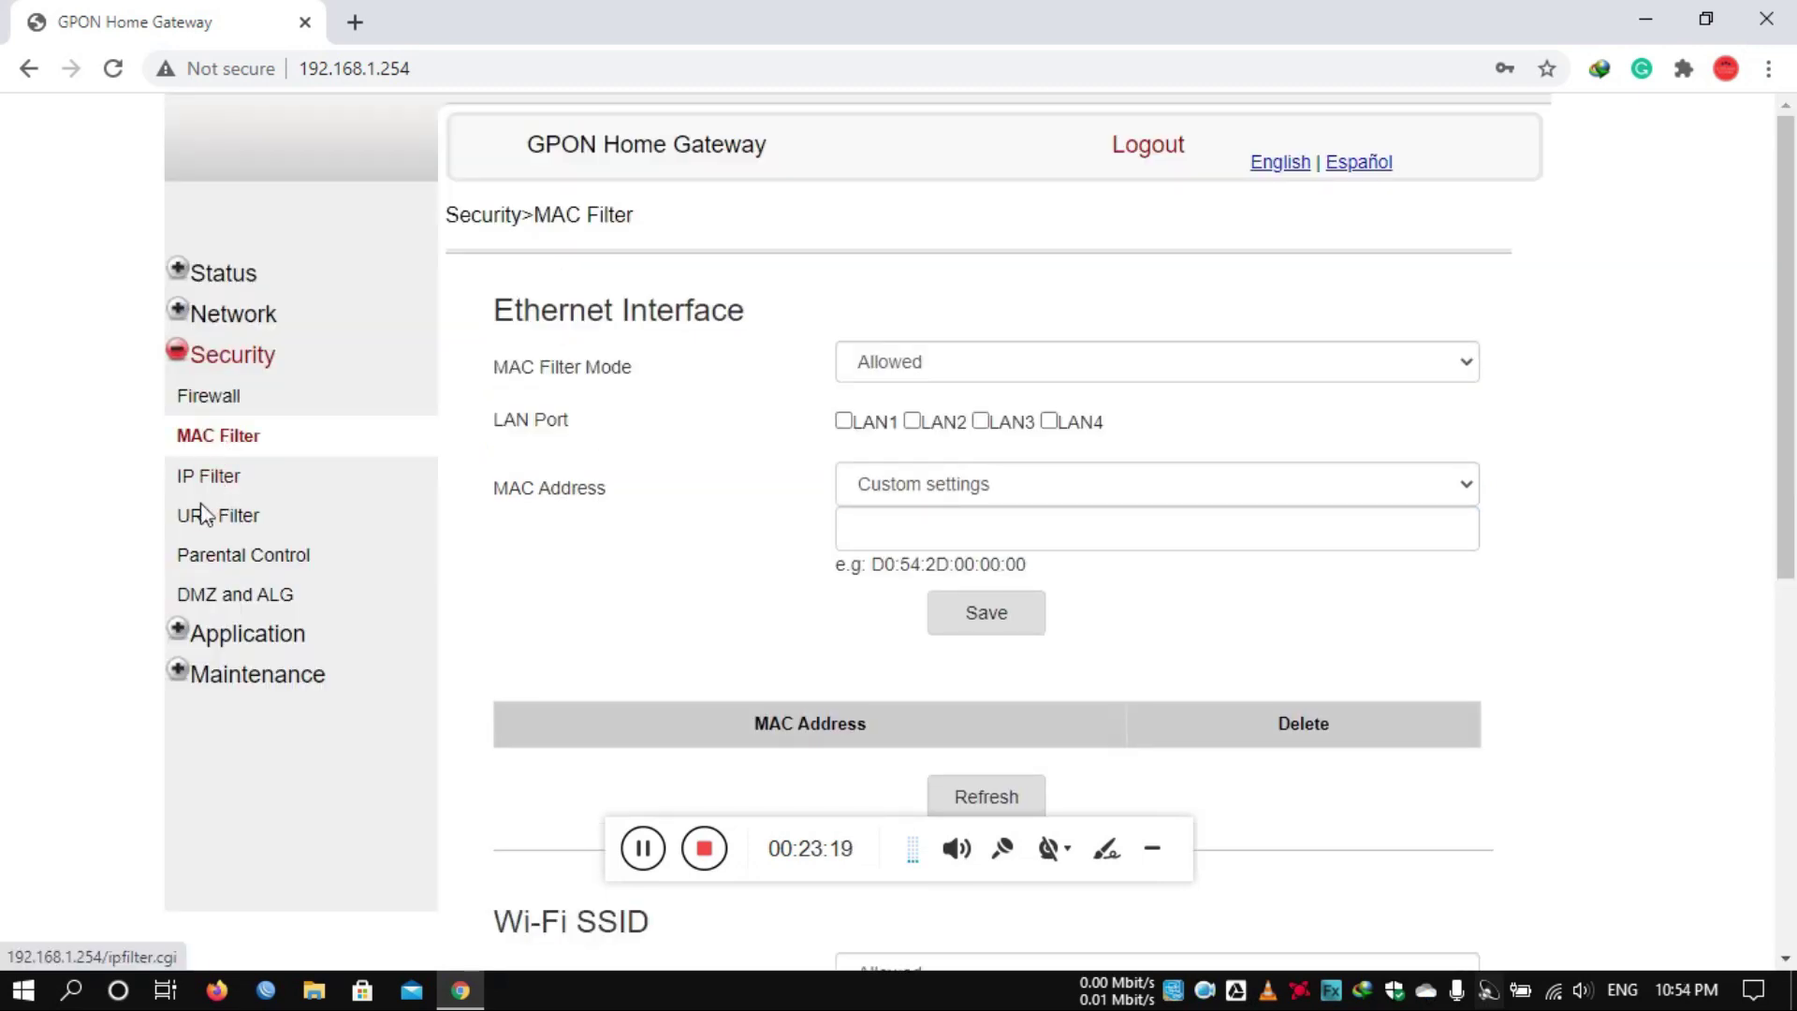
Load the Application > Port Forwarding page with blank port fields
left_click(251, 636)
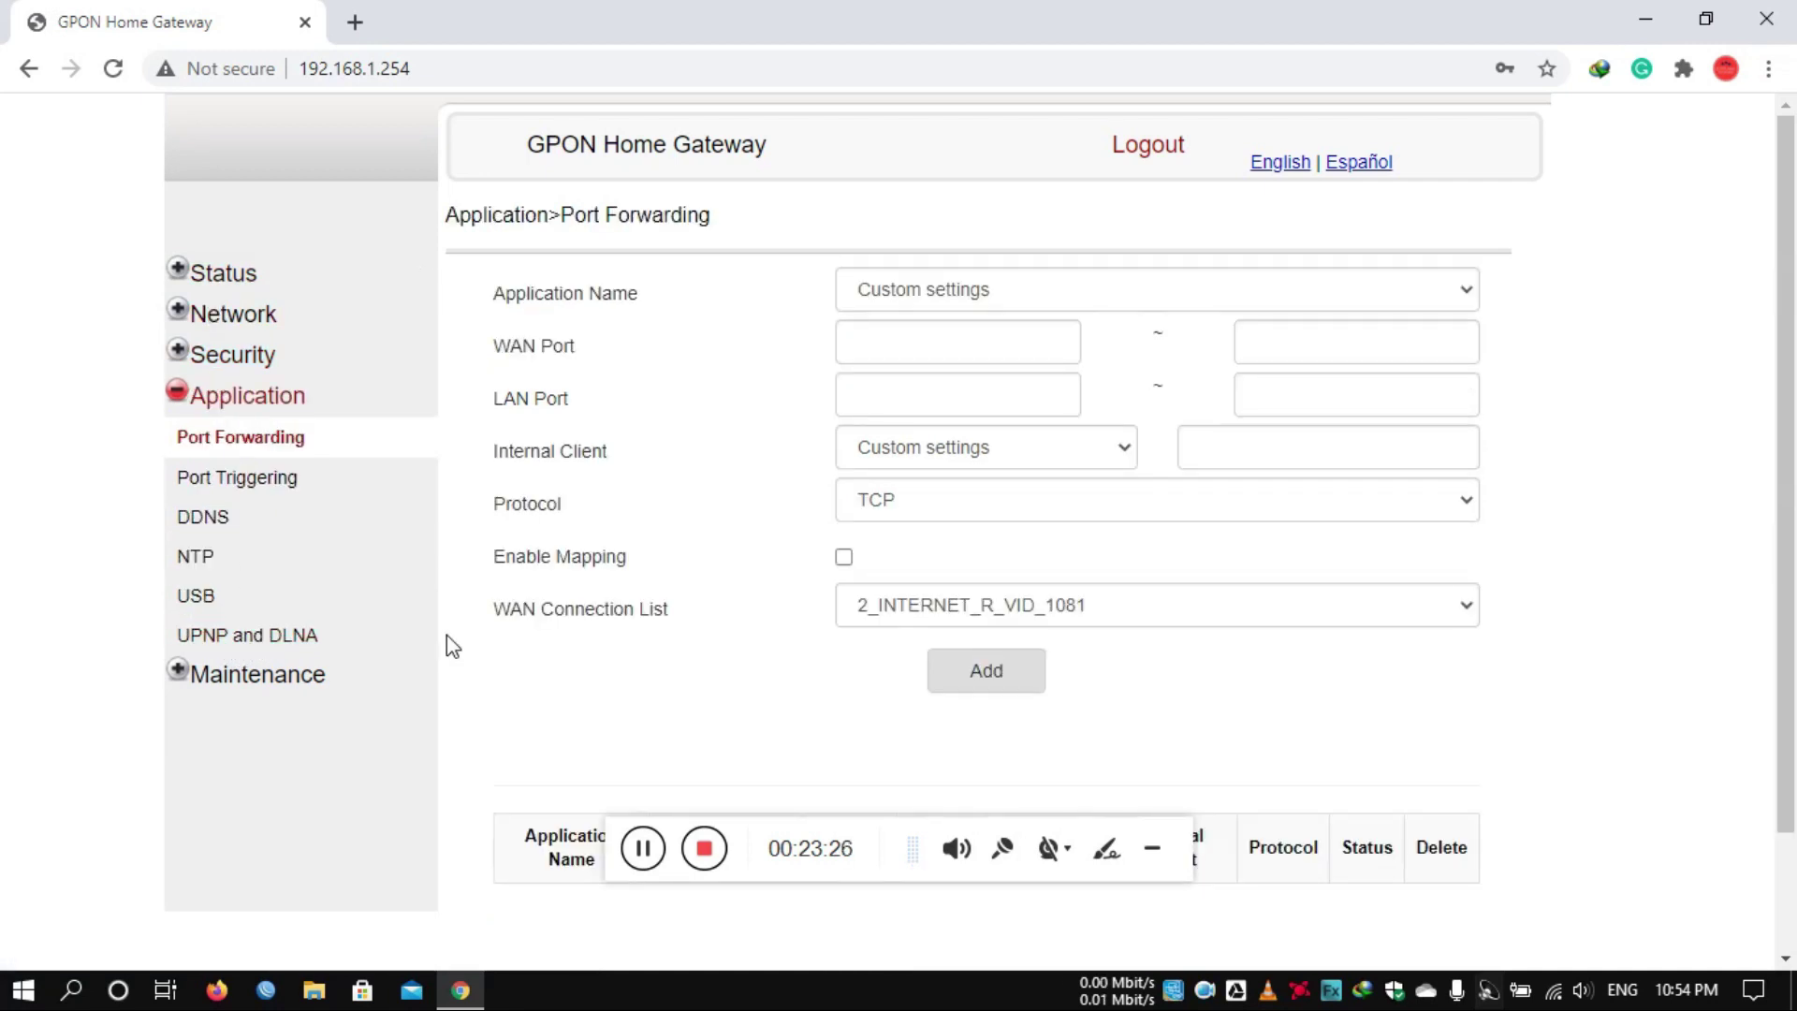
left_click(284, 442)
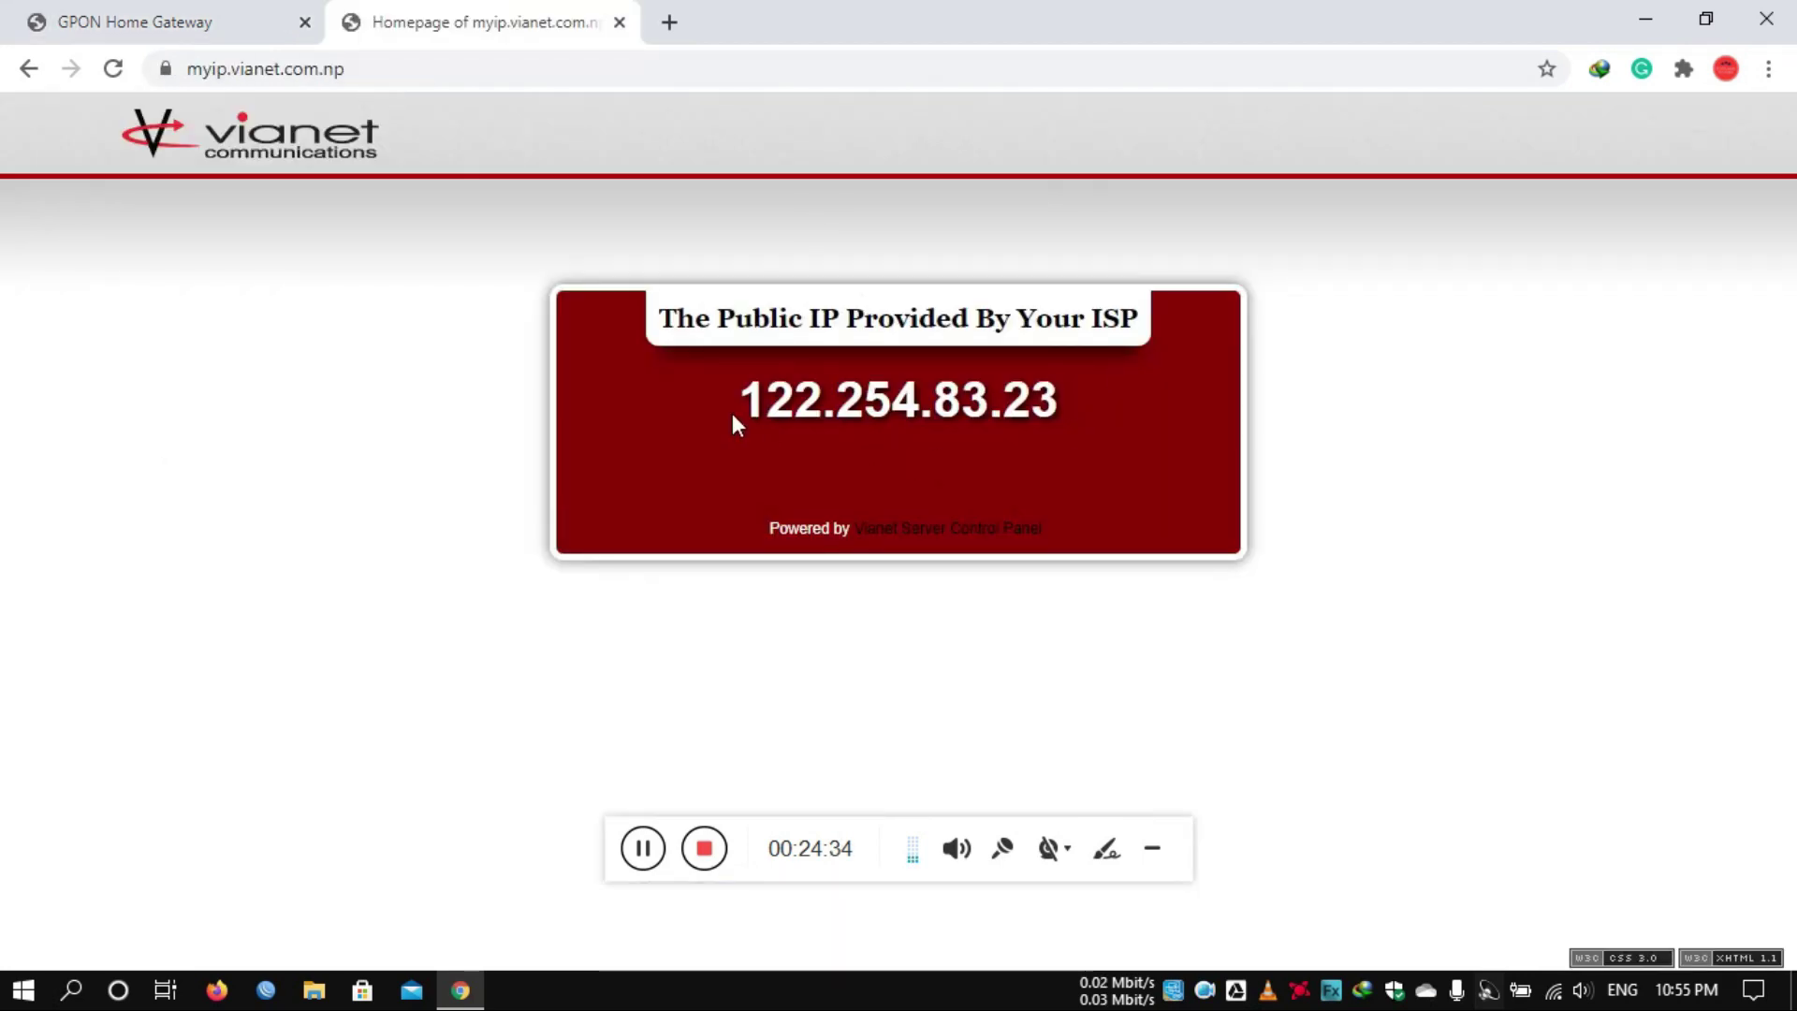
Open the displayed public IP 122.254.83.23 in a new tab, then return to the gateway tab
left_click_drag(732, 414, 1120, 412)
right_click(857, 387)
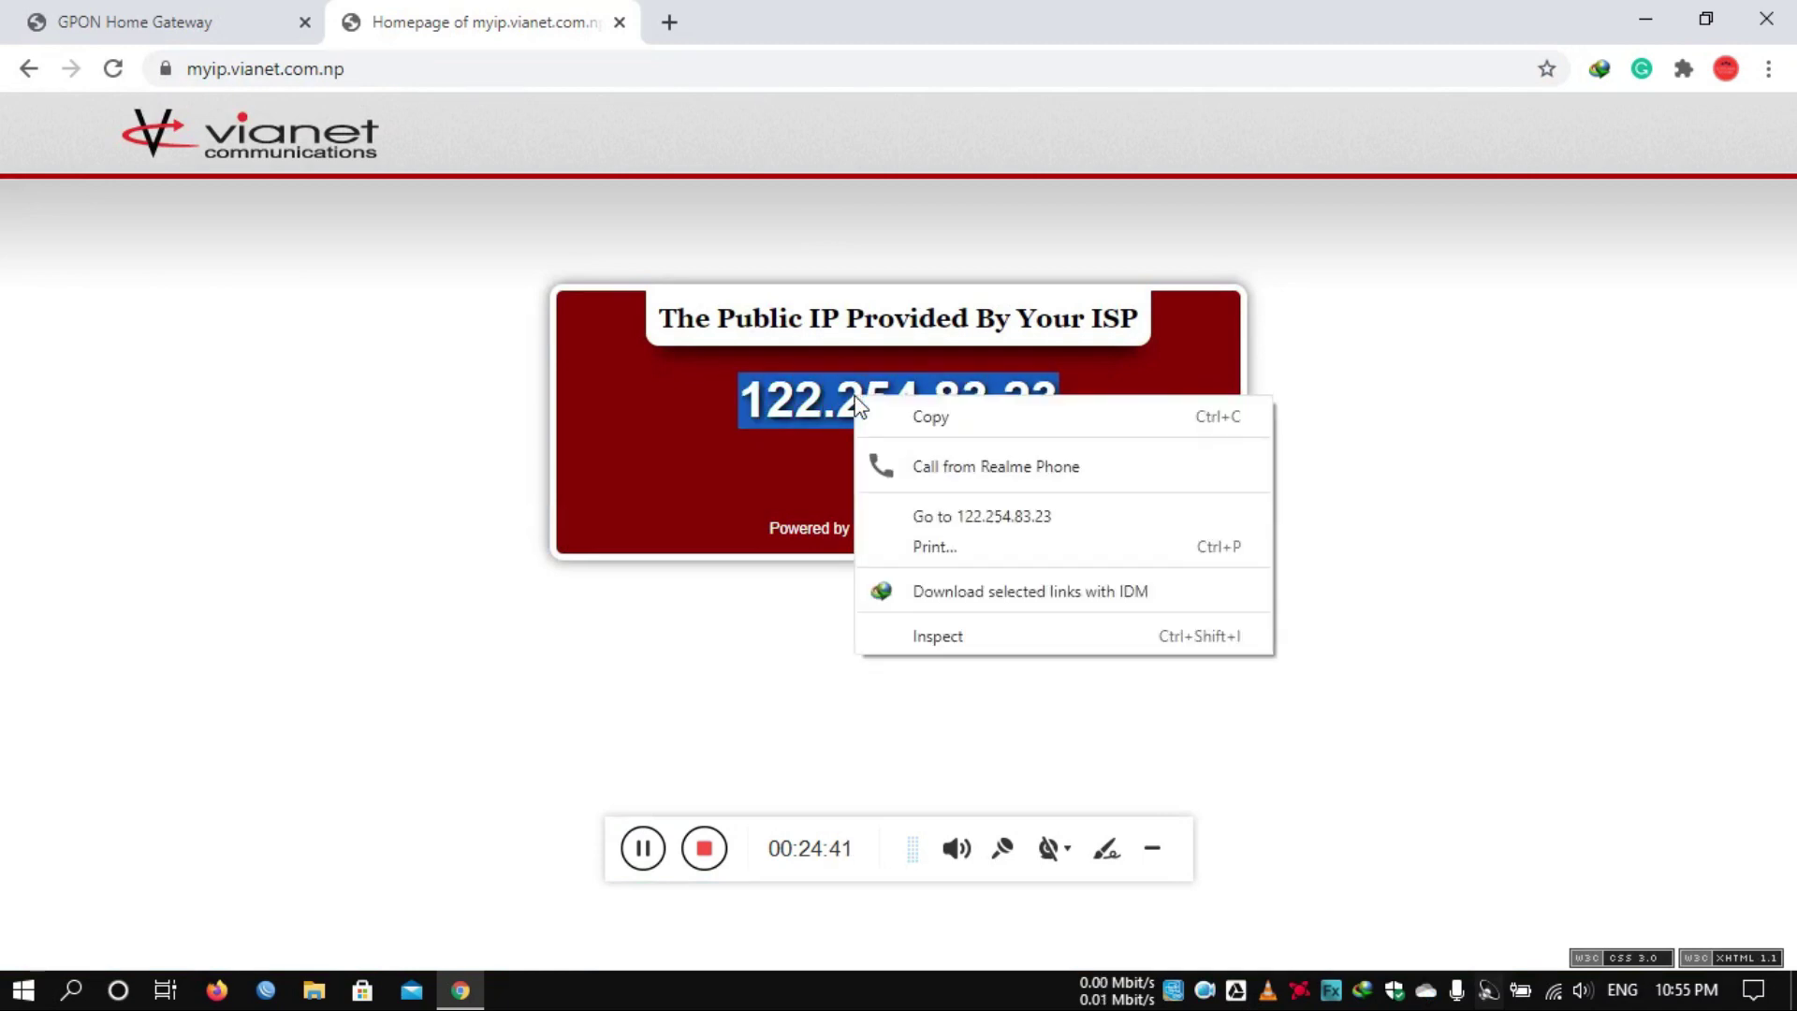
left_click(644, 429)
left_click_drag(740, 407, 1149, 408)
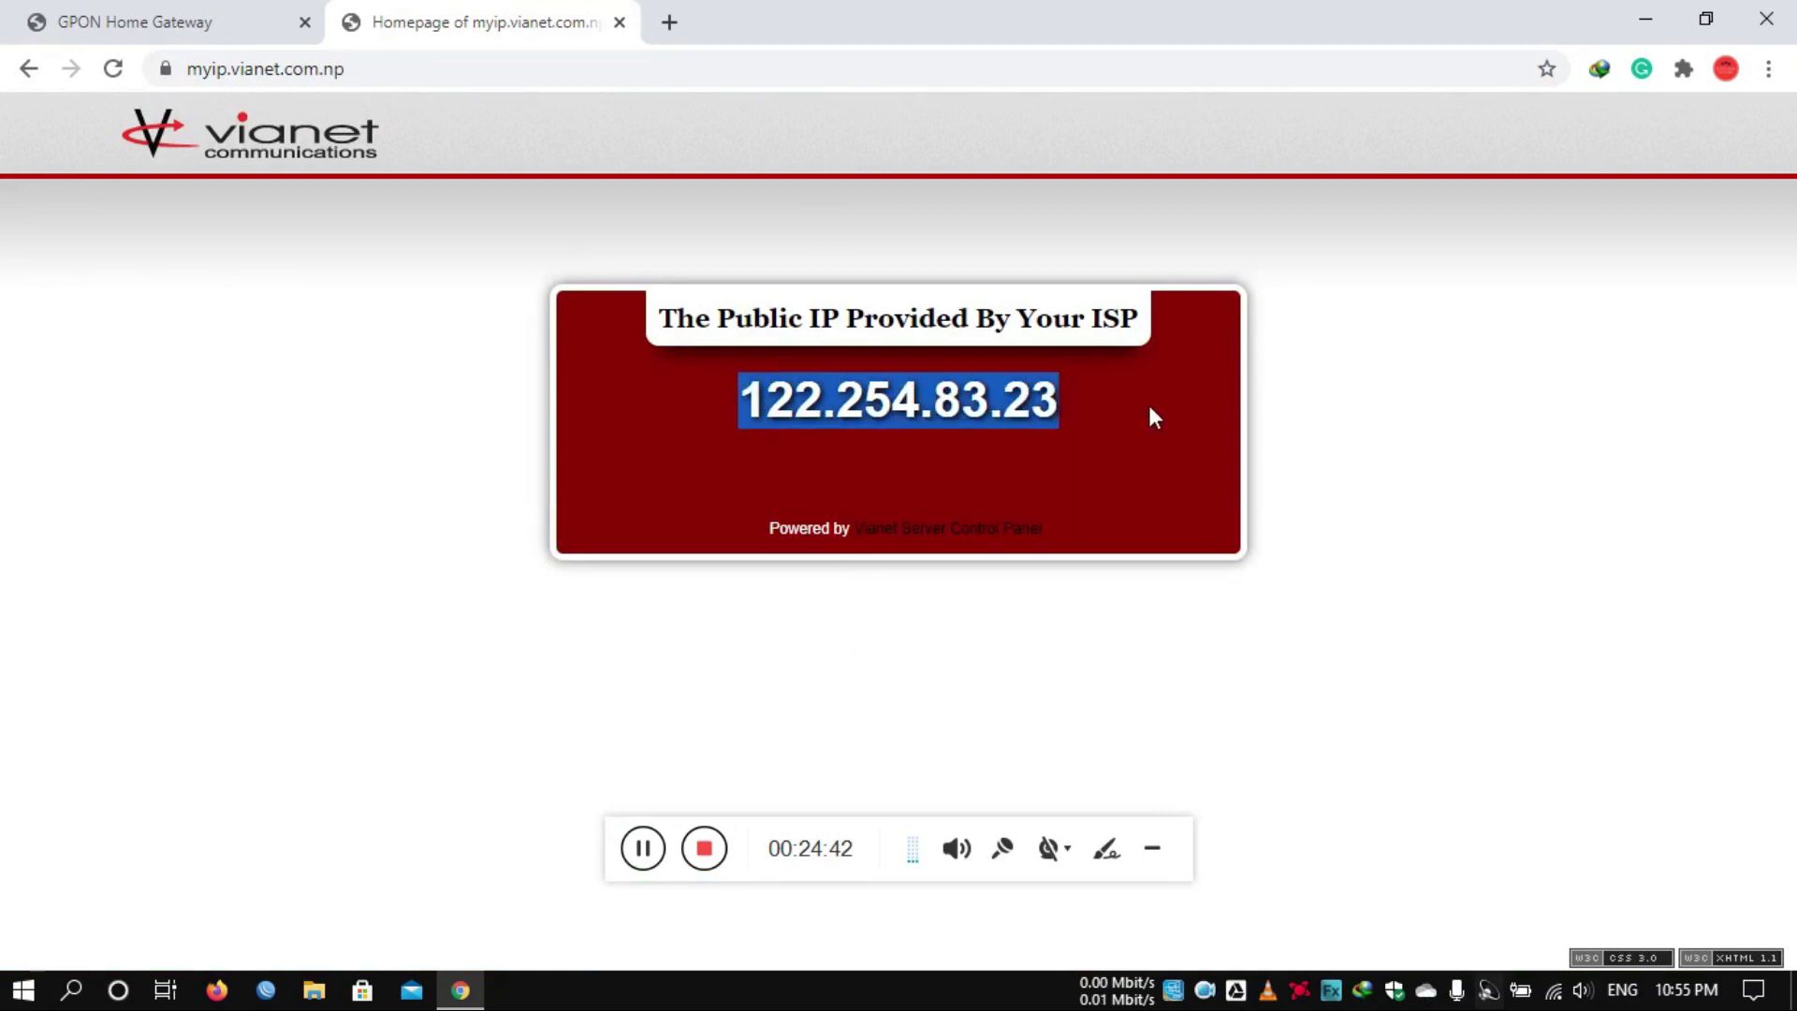
right_click(973, 404)
left_click(1124, 514)
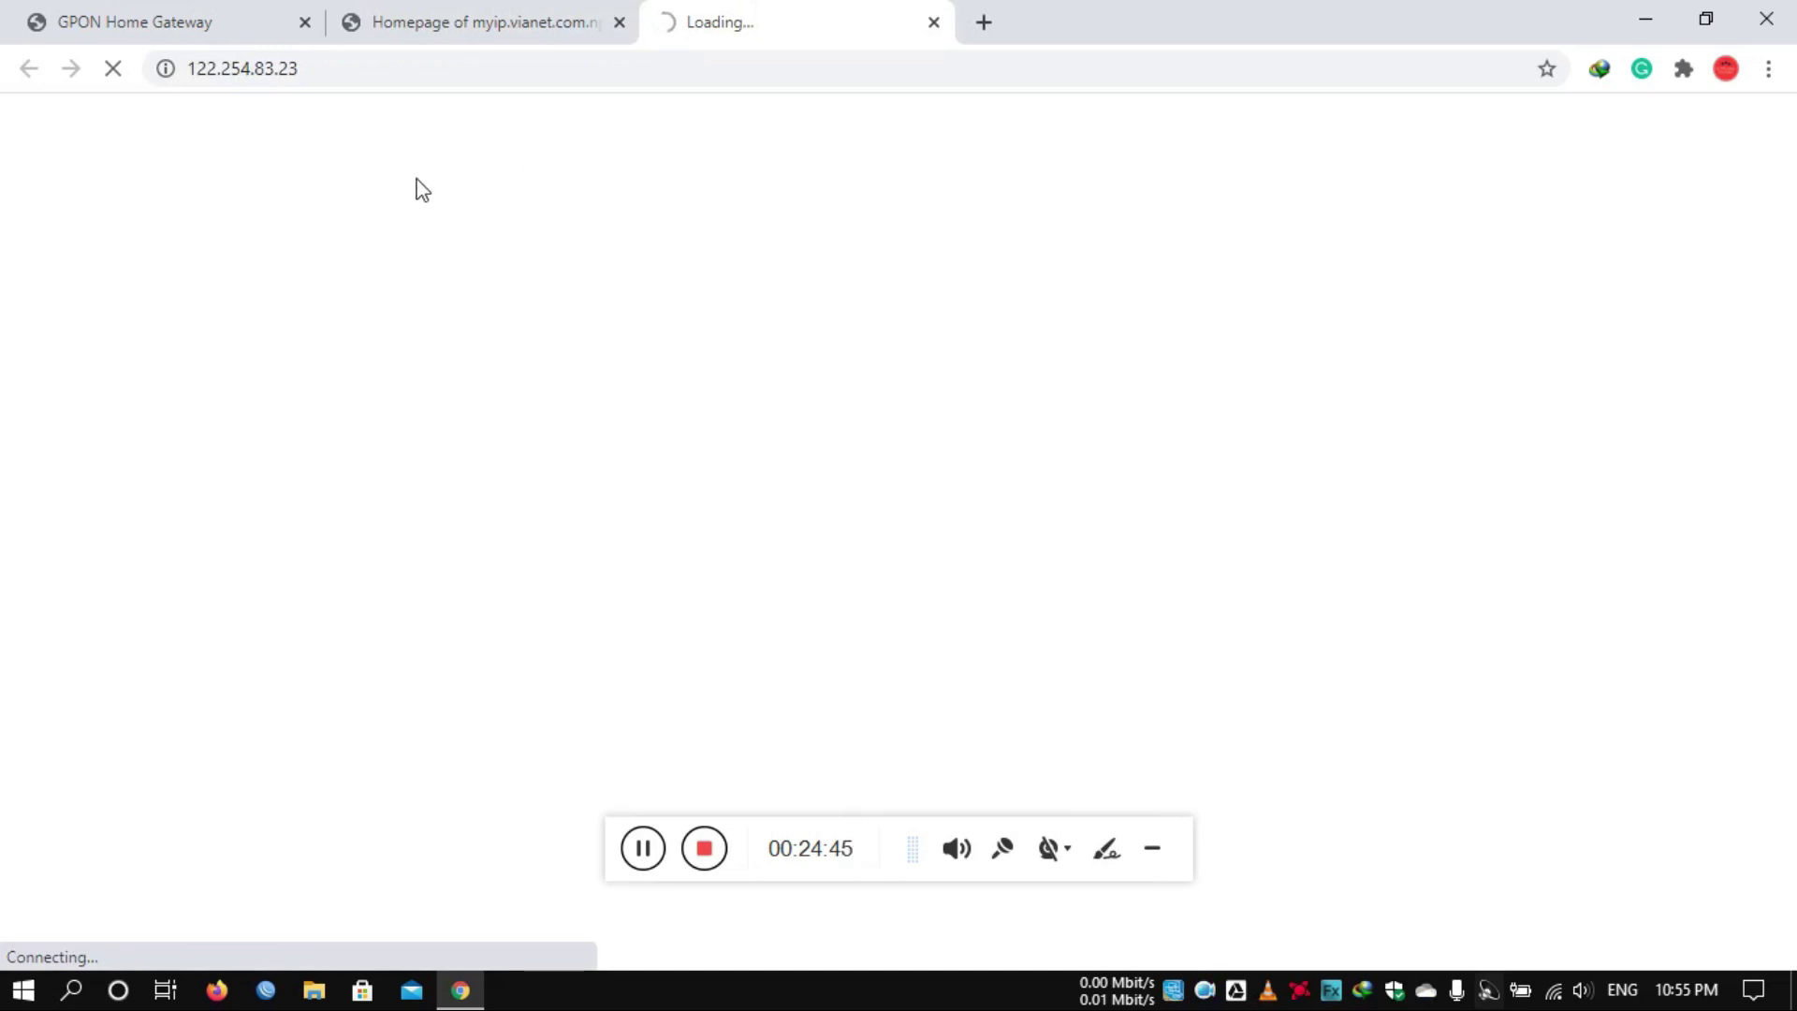
left_click(194, 14)
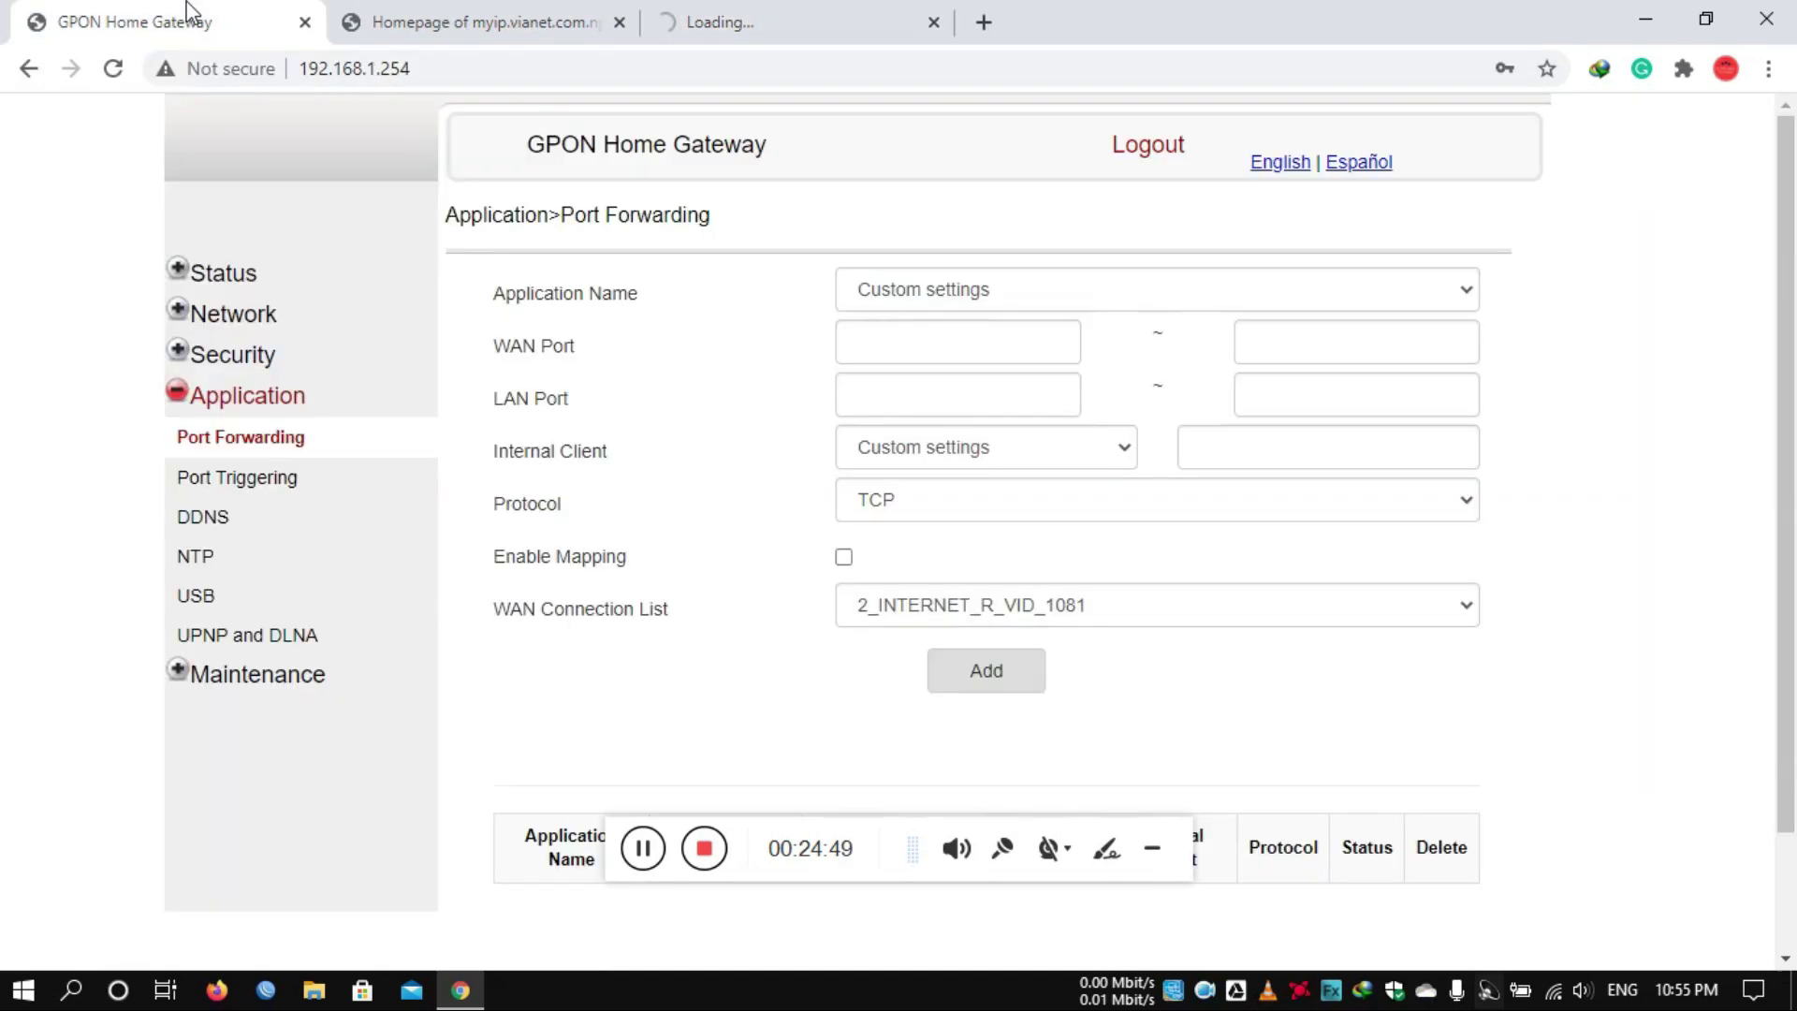
Enter the WAN port values and the LAN port range 80–80 for the forwarding rule
left_click(793, 23)
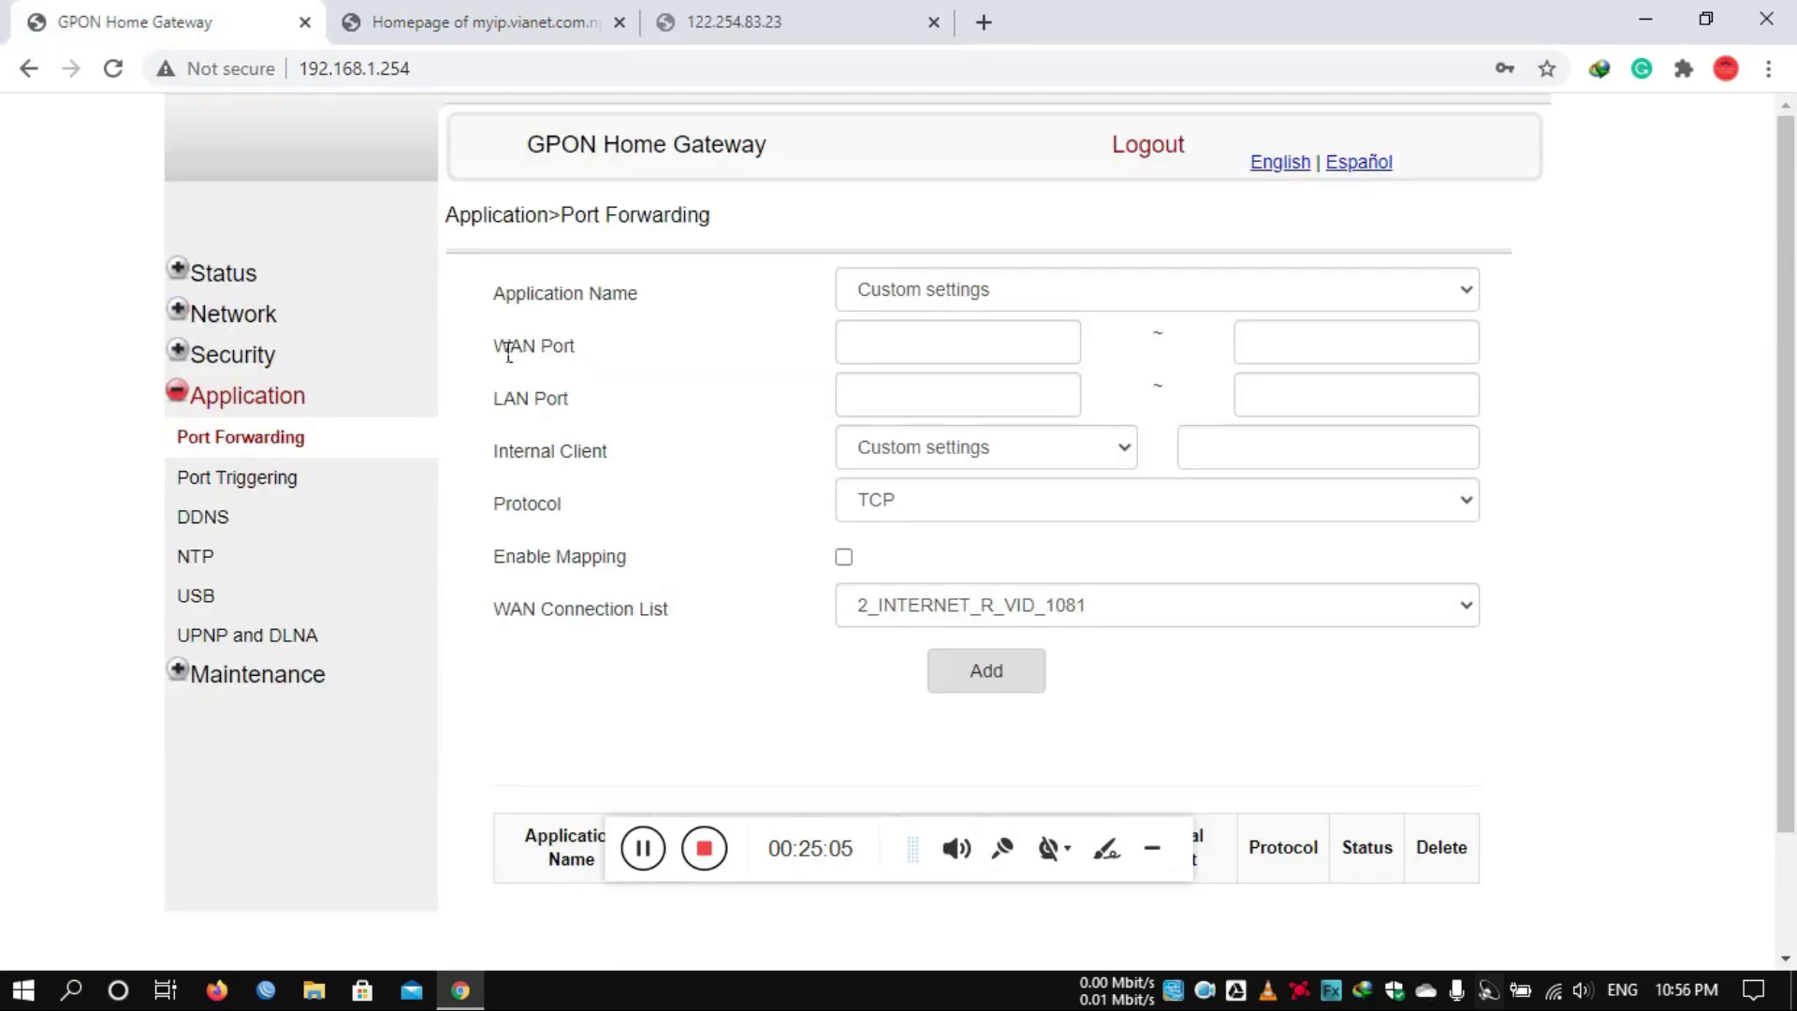
left_click_drag(509, 351, 658, 361)
left_click(660, 360)
left_click(912, 355)
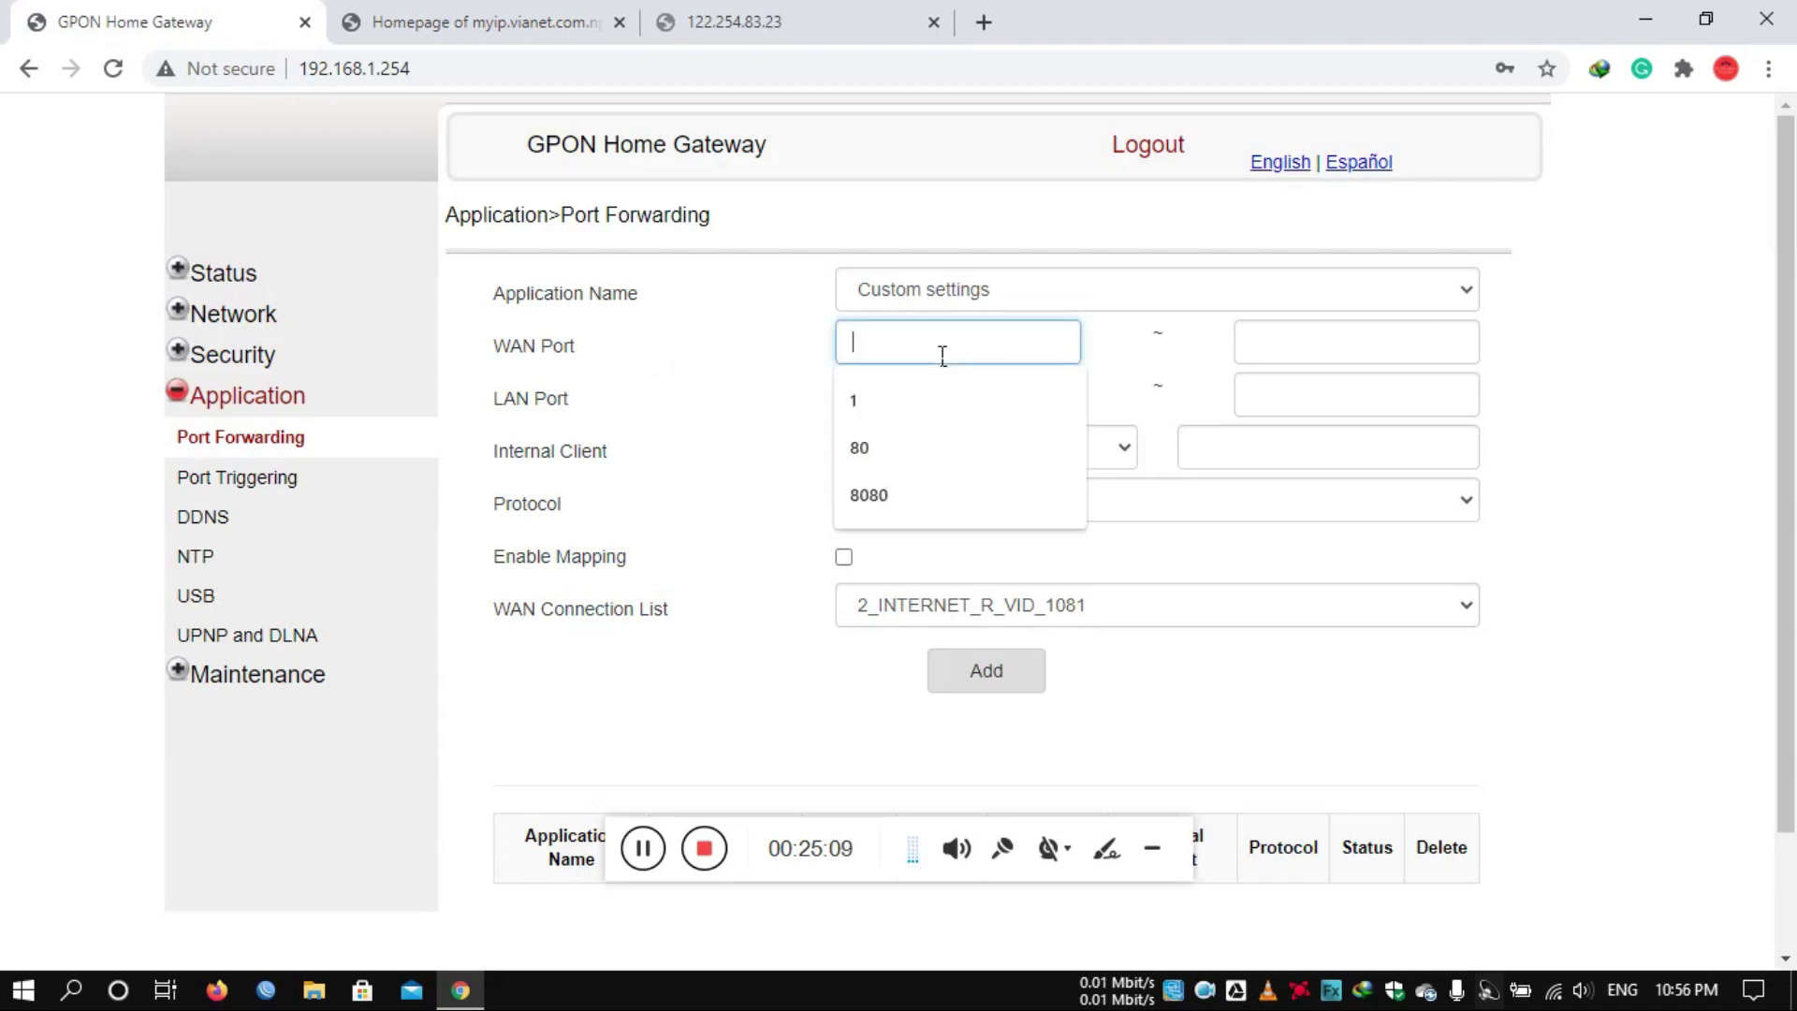
type("80")
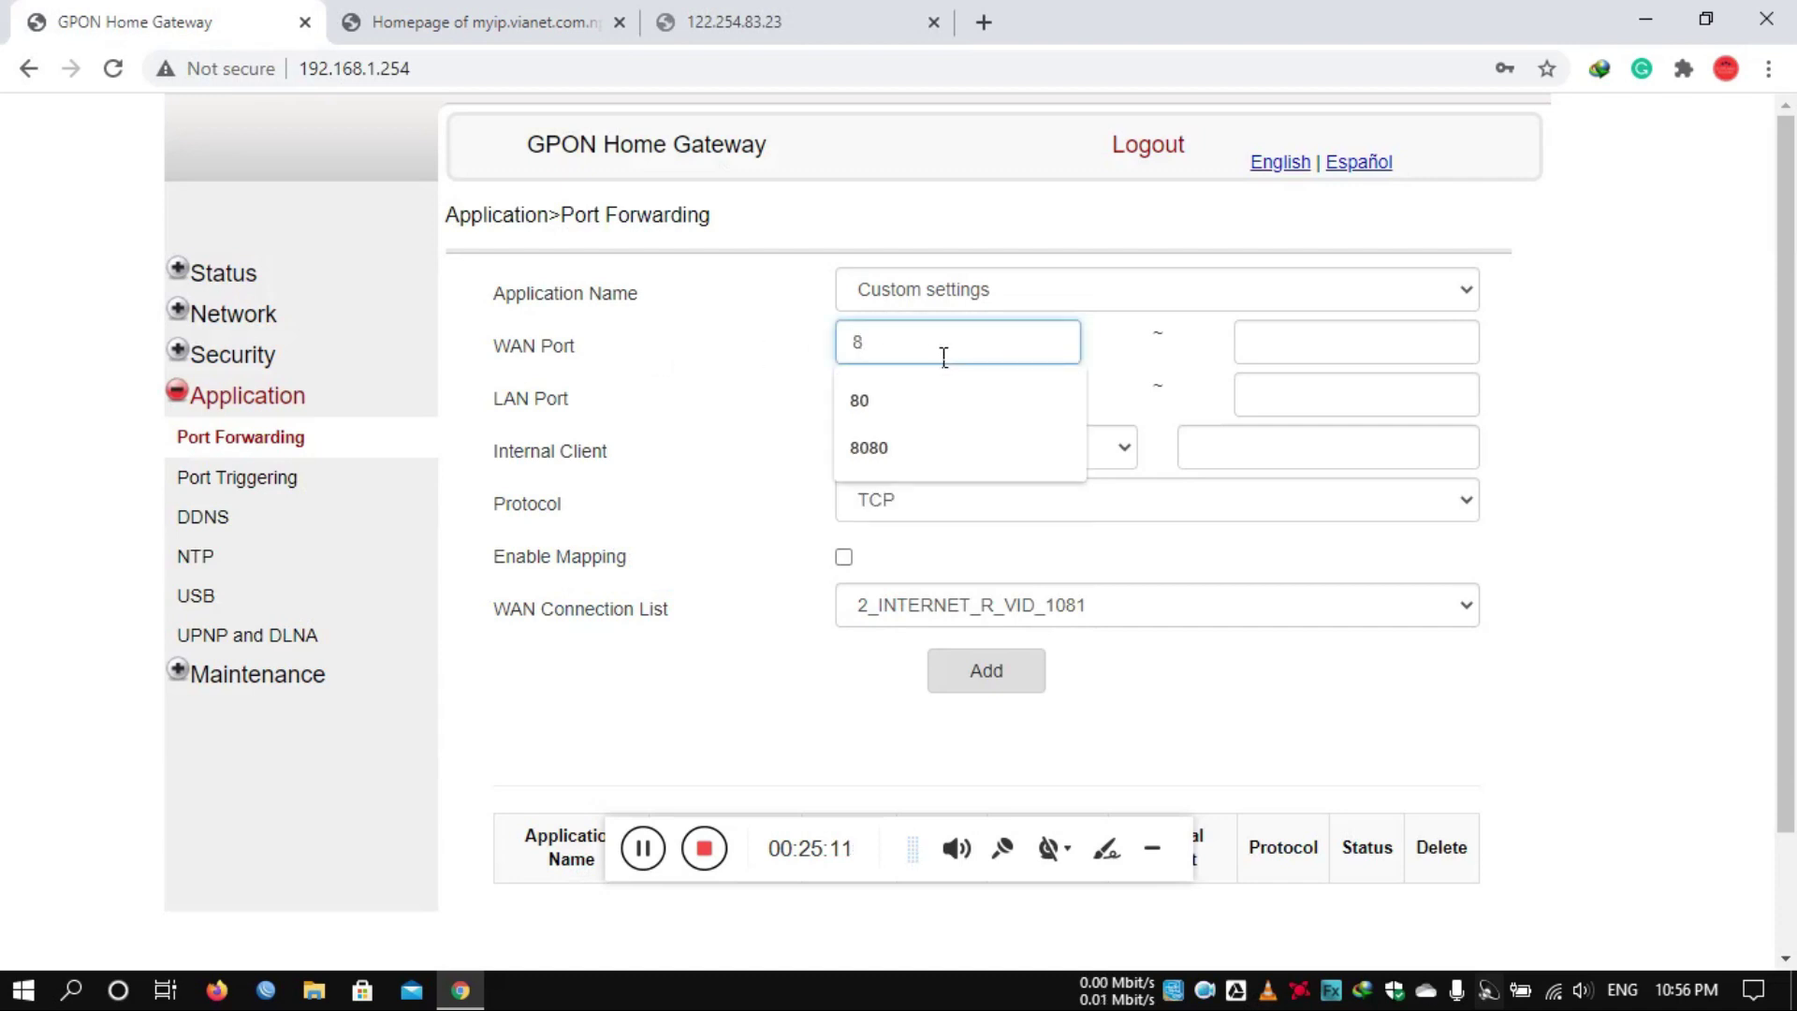
left_click(1398, 360)
type("80")
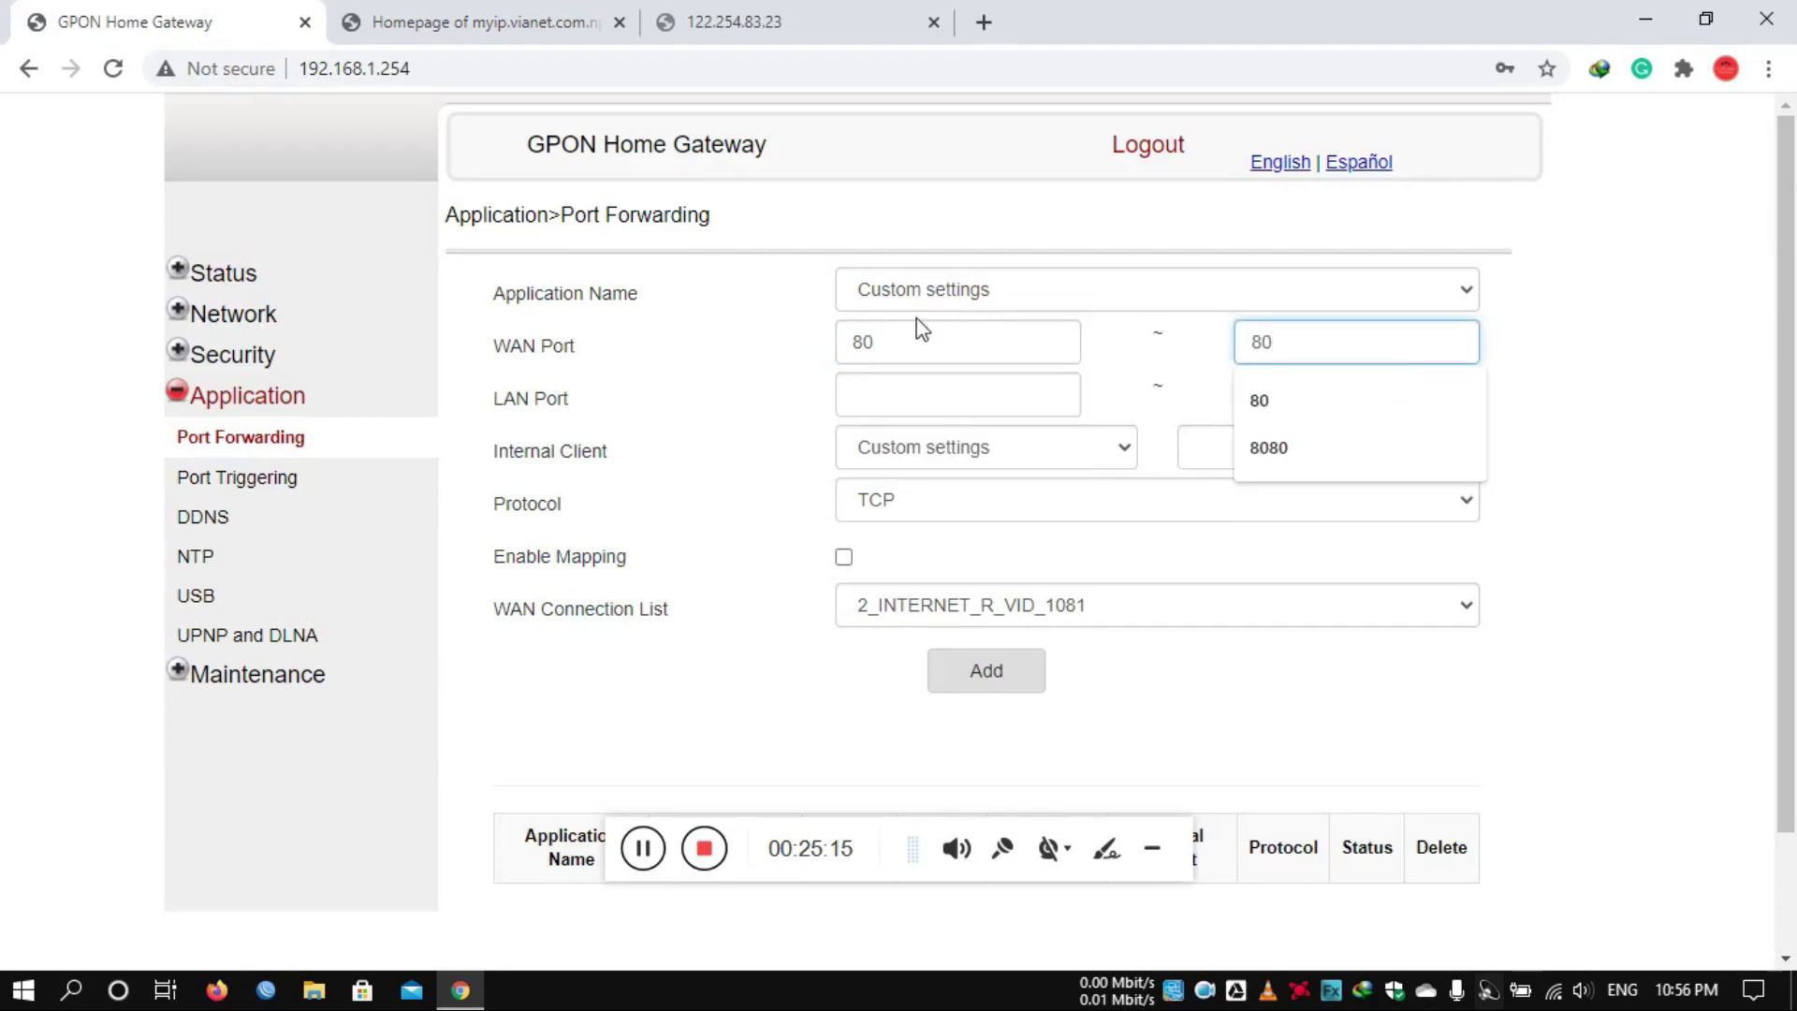
left_click(623, 347)
triple_click(578, 354)
left_click(636, 339)
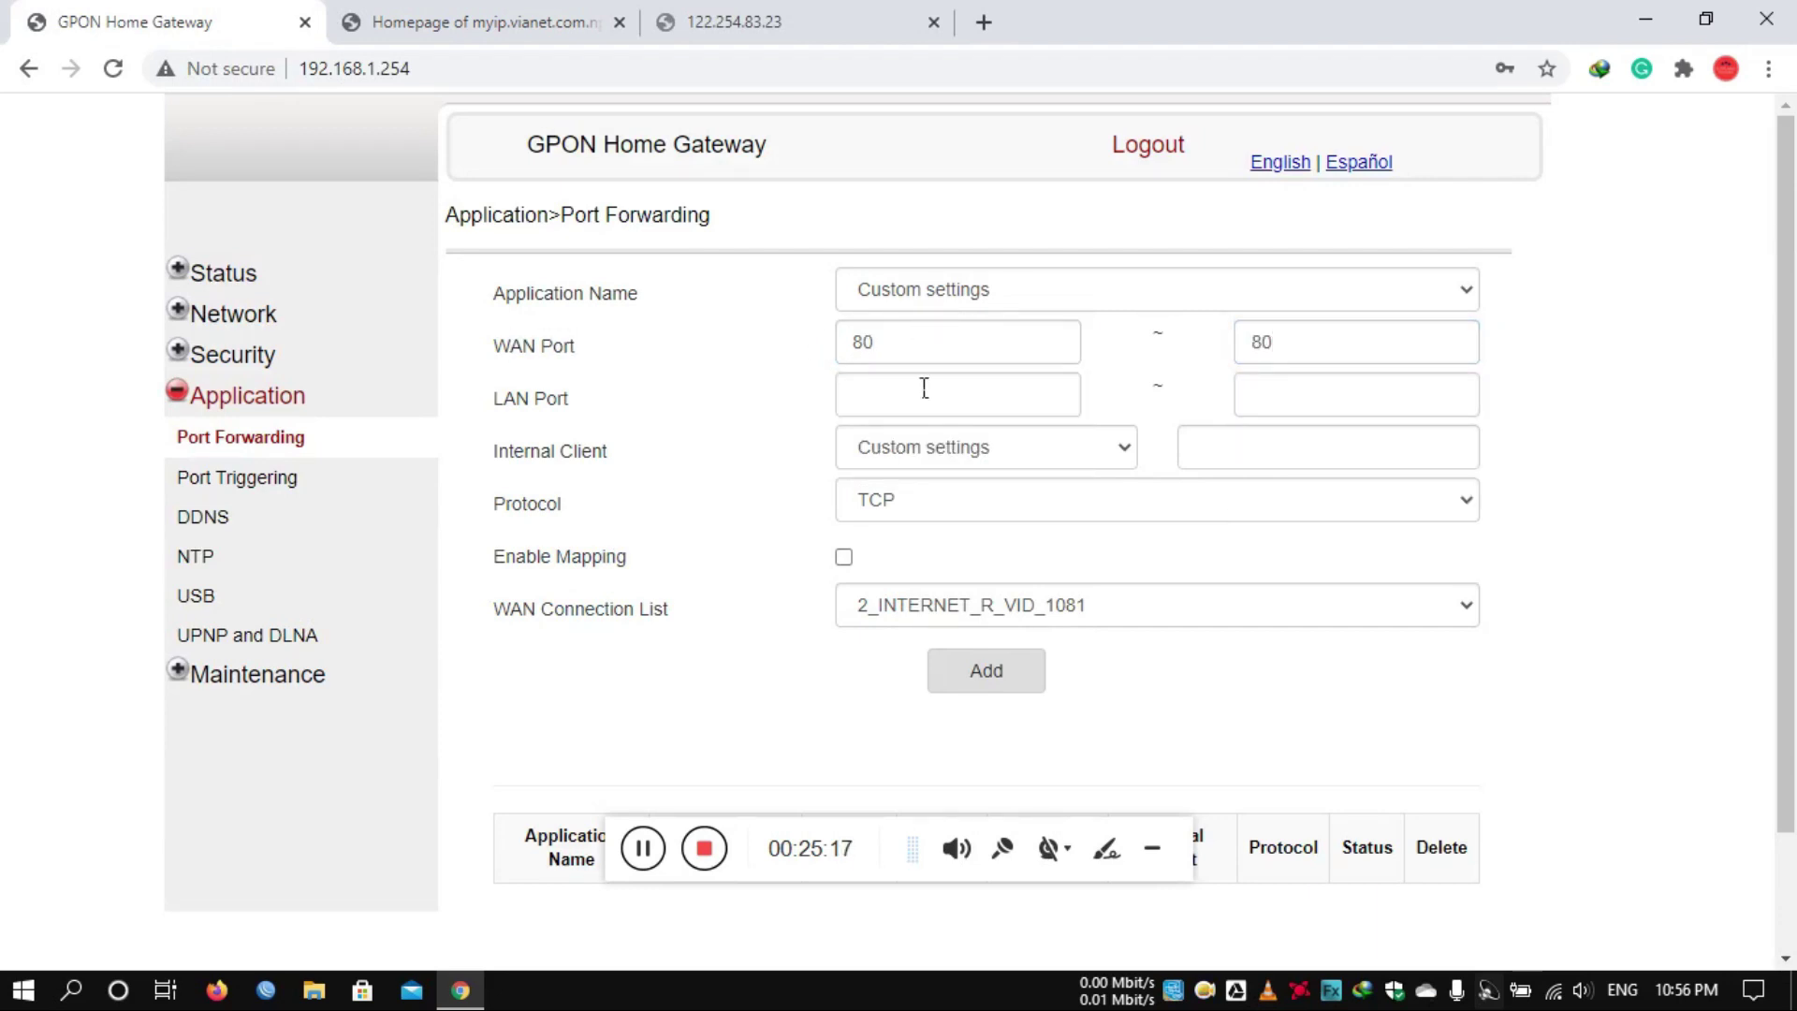
left_click(954, 401)
type("80")
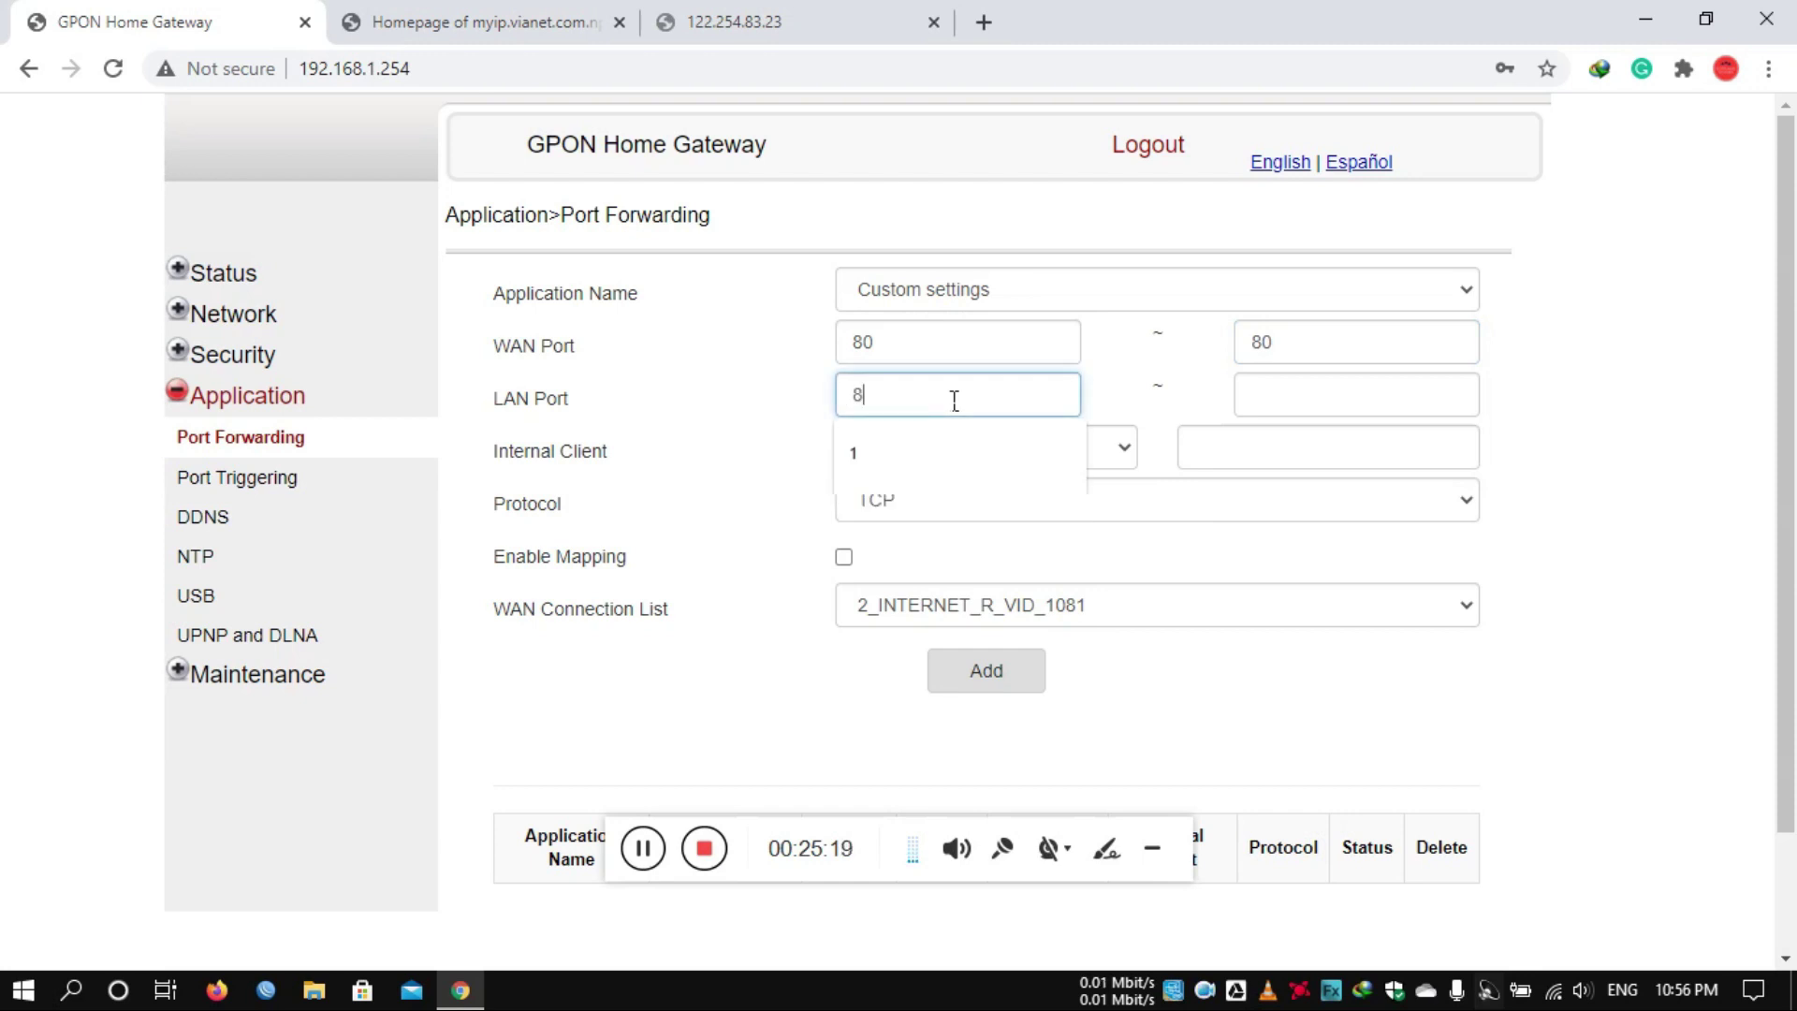
left_click(1354, 401)
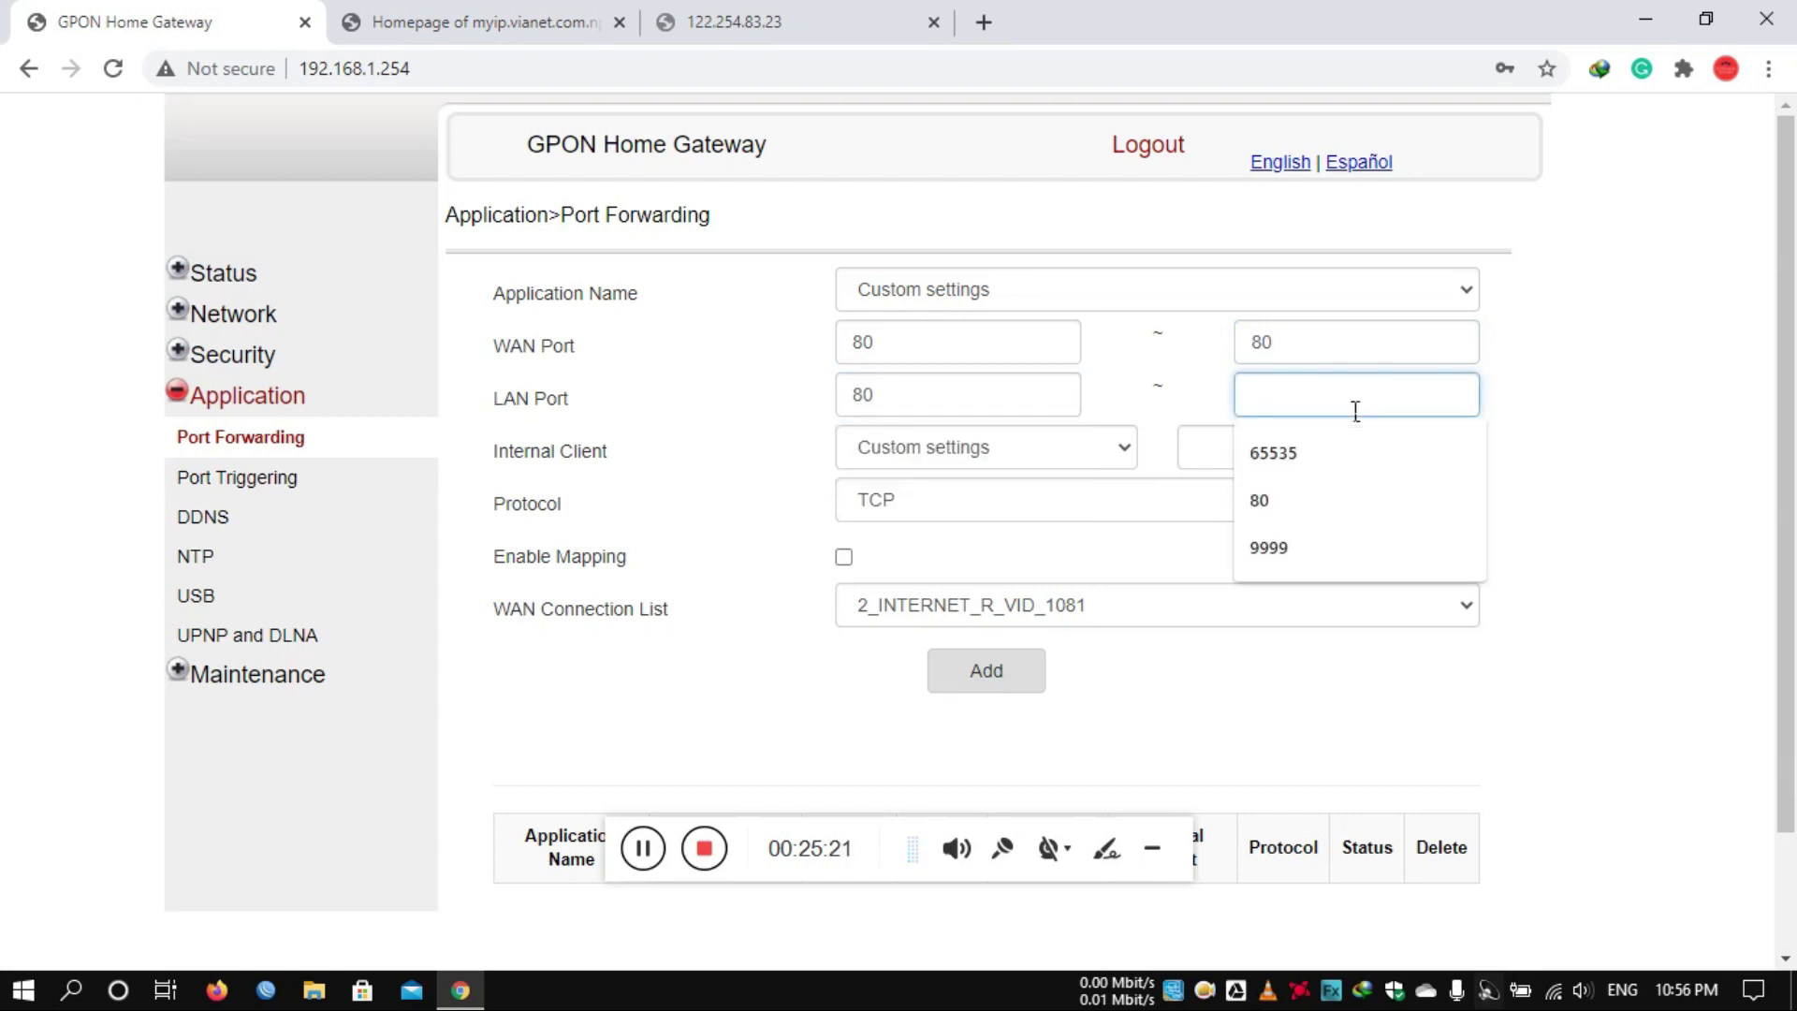
type("80")
left_click(708, 401)
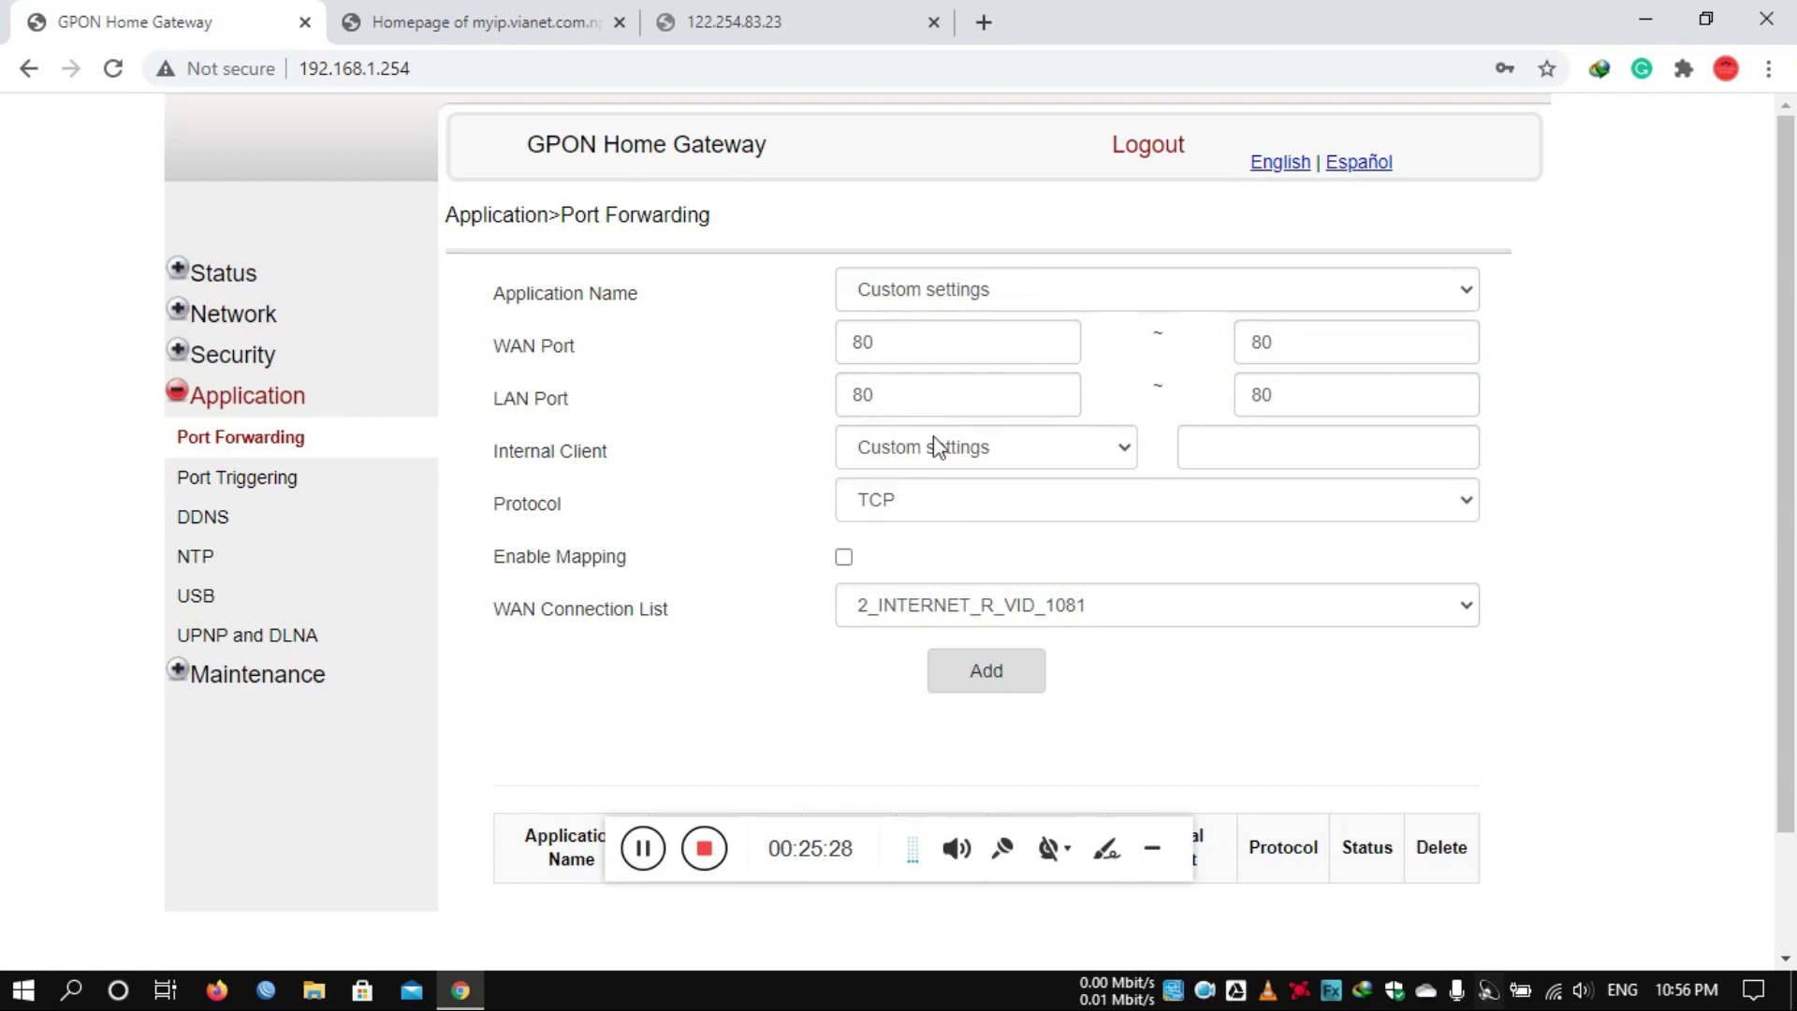
Choose IcyFlame (192.168.1.64) as internal client, protocol TCP/UDP, with Enable Mapping ticked
scroll(710, 444, "down", 2)
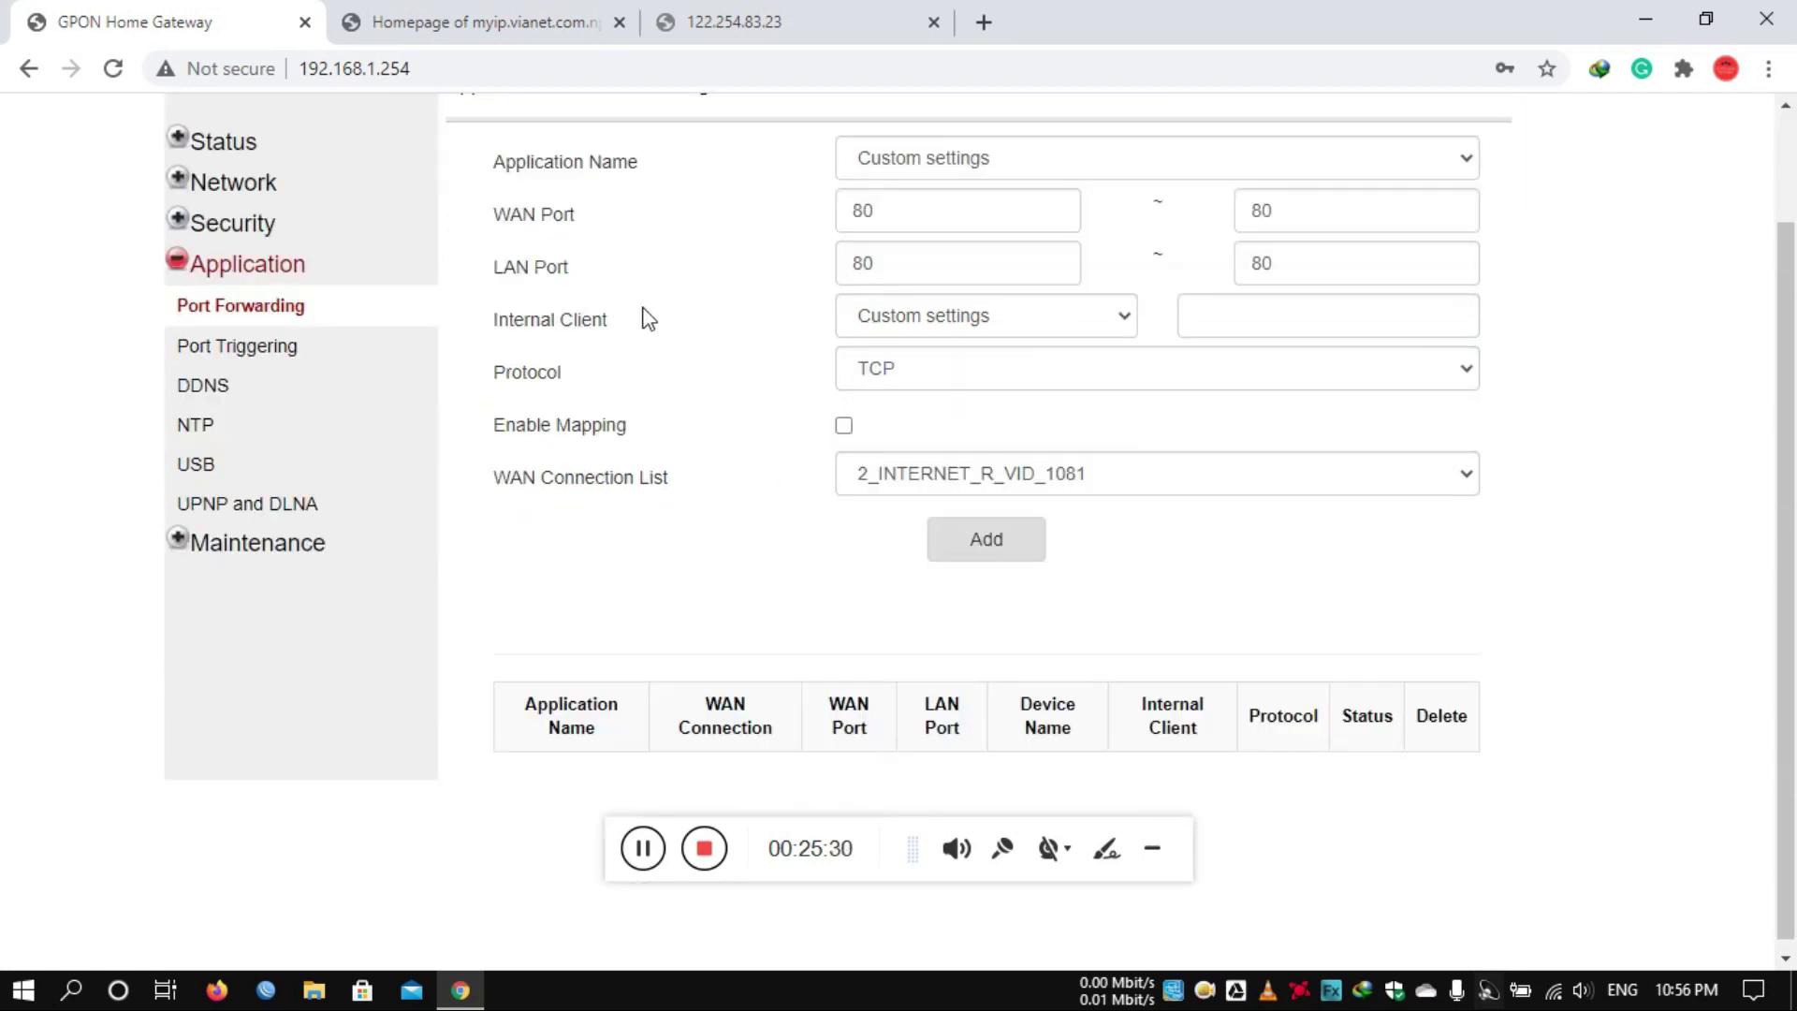
left_click(1024, 318)
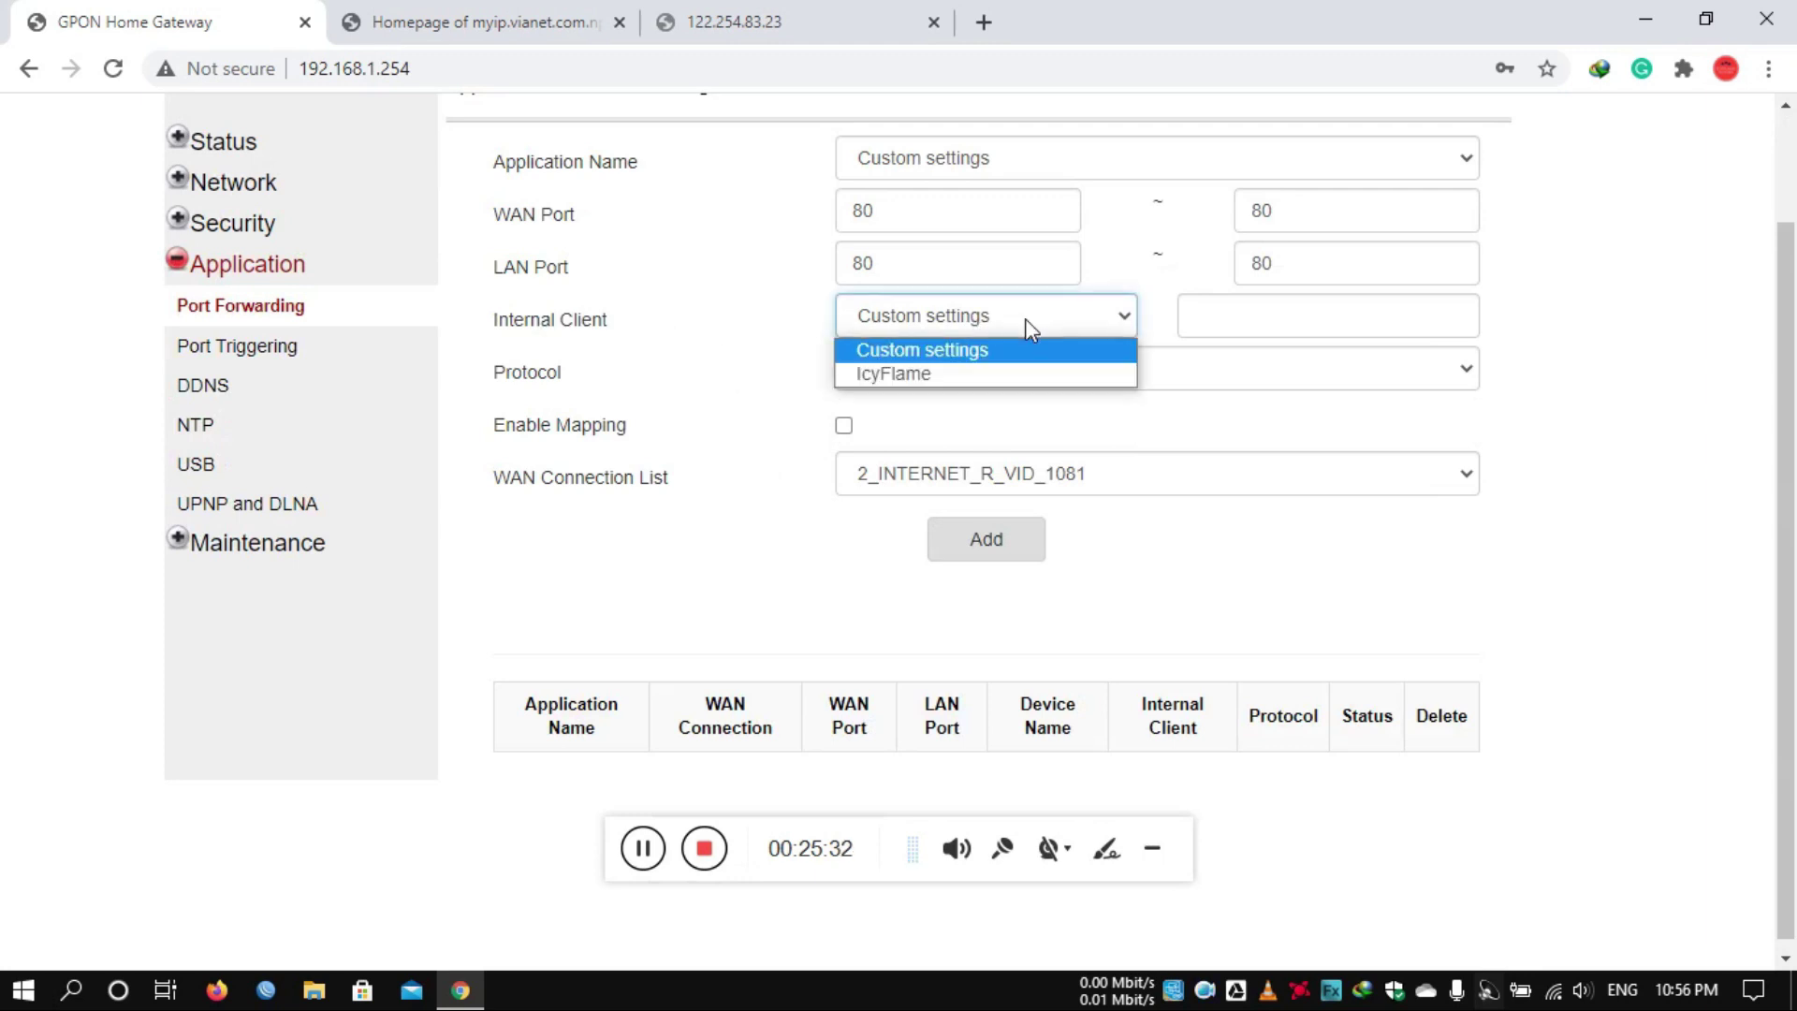
left_click(959, 370)
left_click(1075, 313)
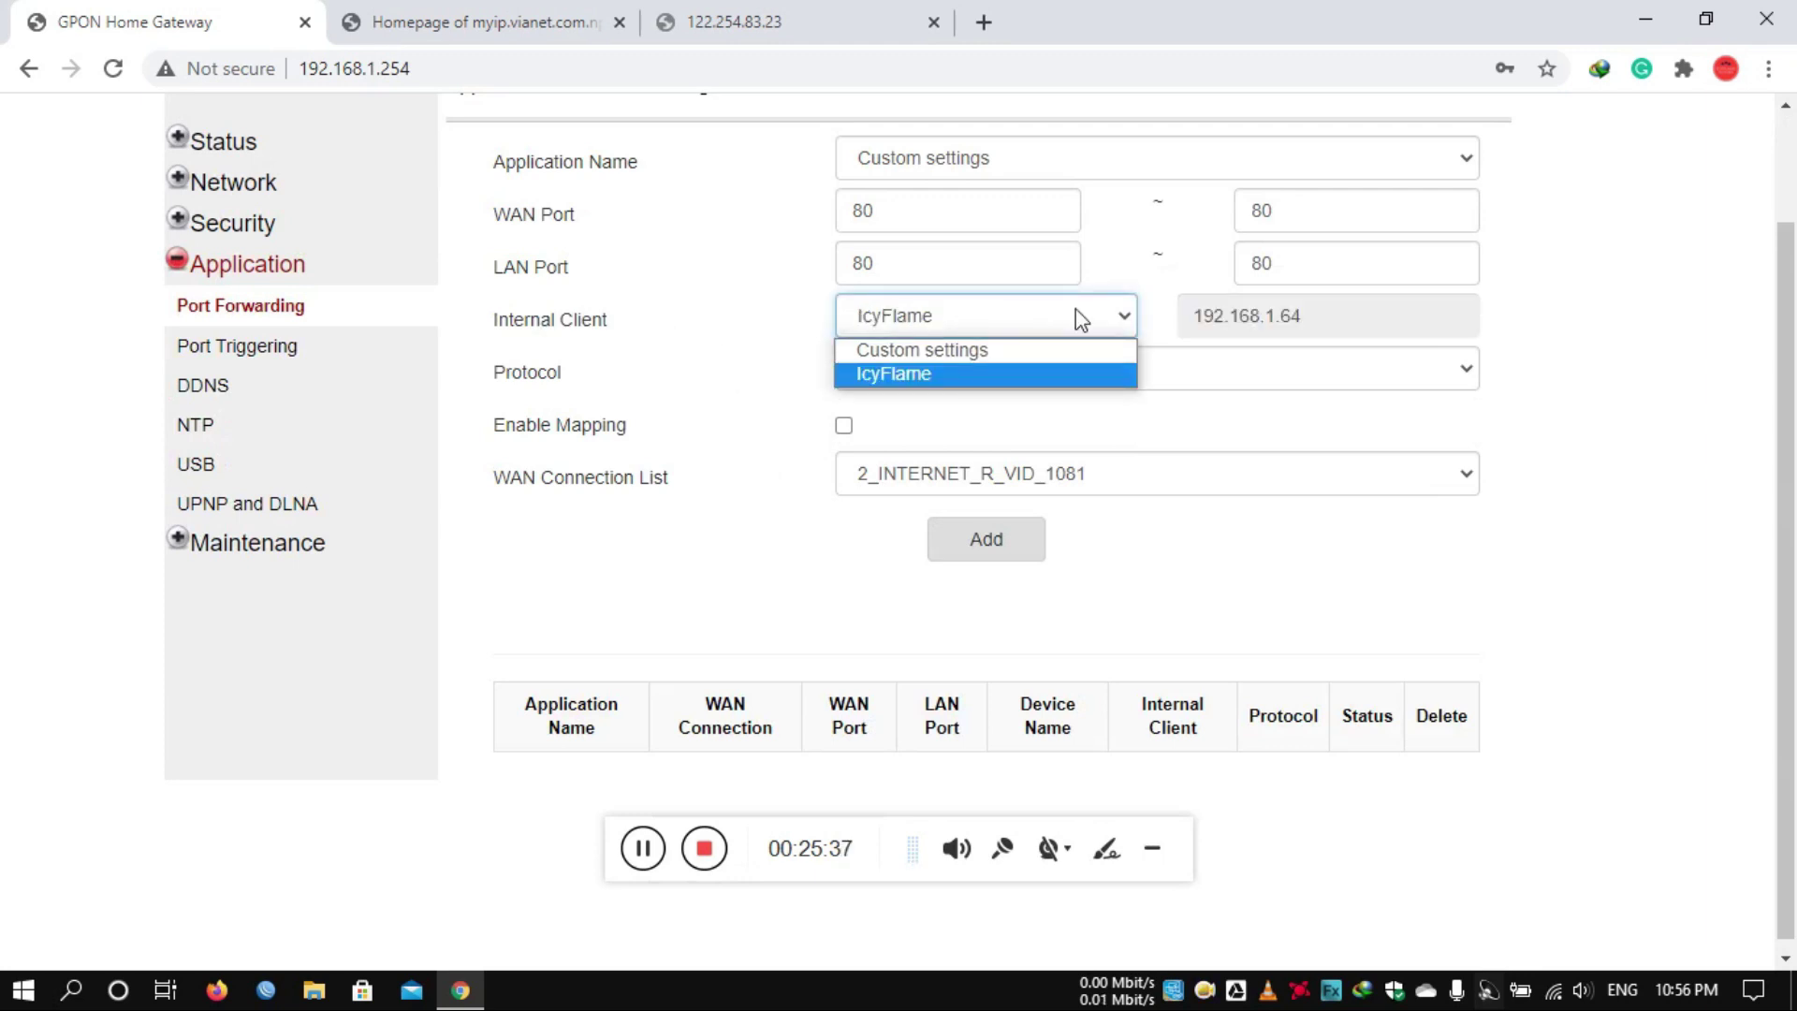
left_click(967, 376)
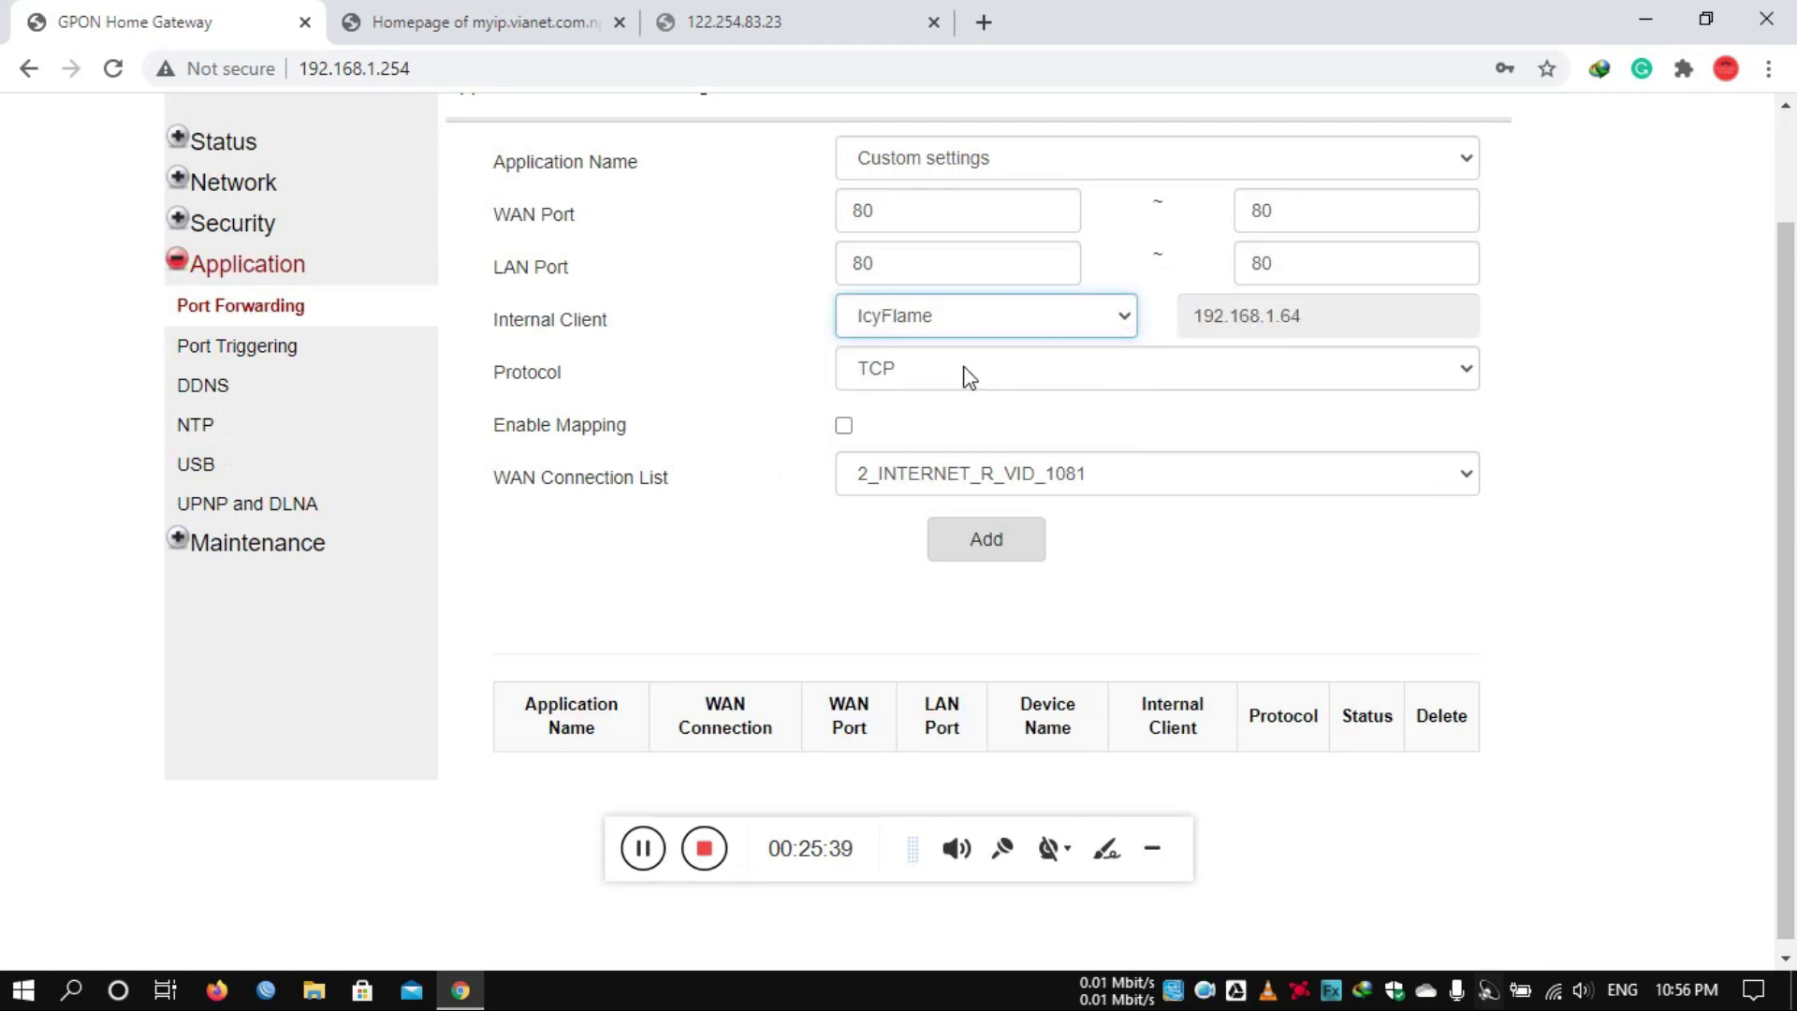
left_click(933, 374)
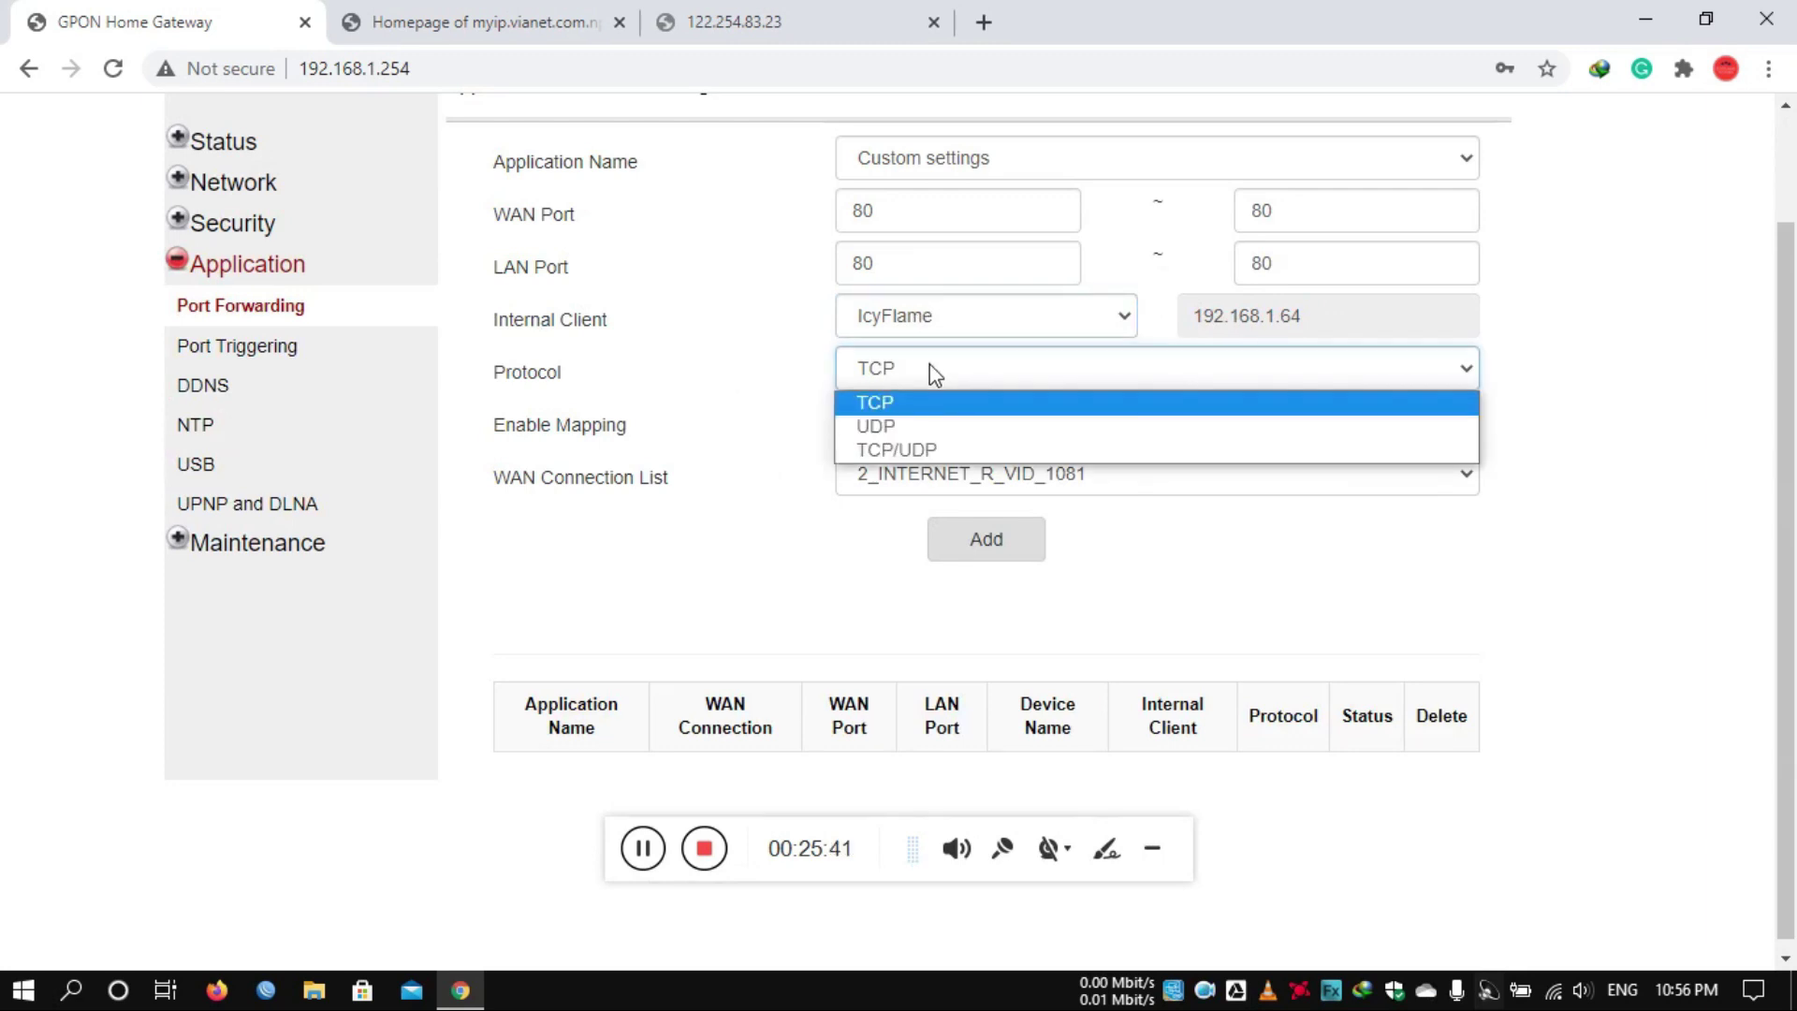
left_click(921, 446)
left_click_drag(505, 374, 589, 382)
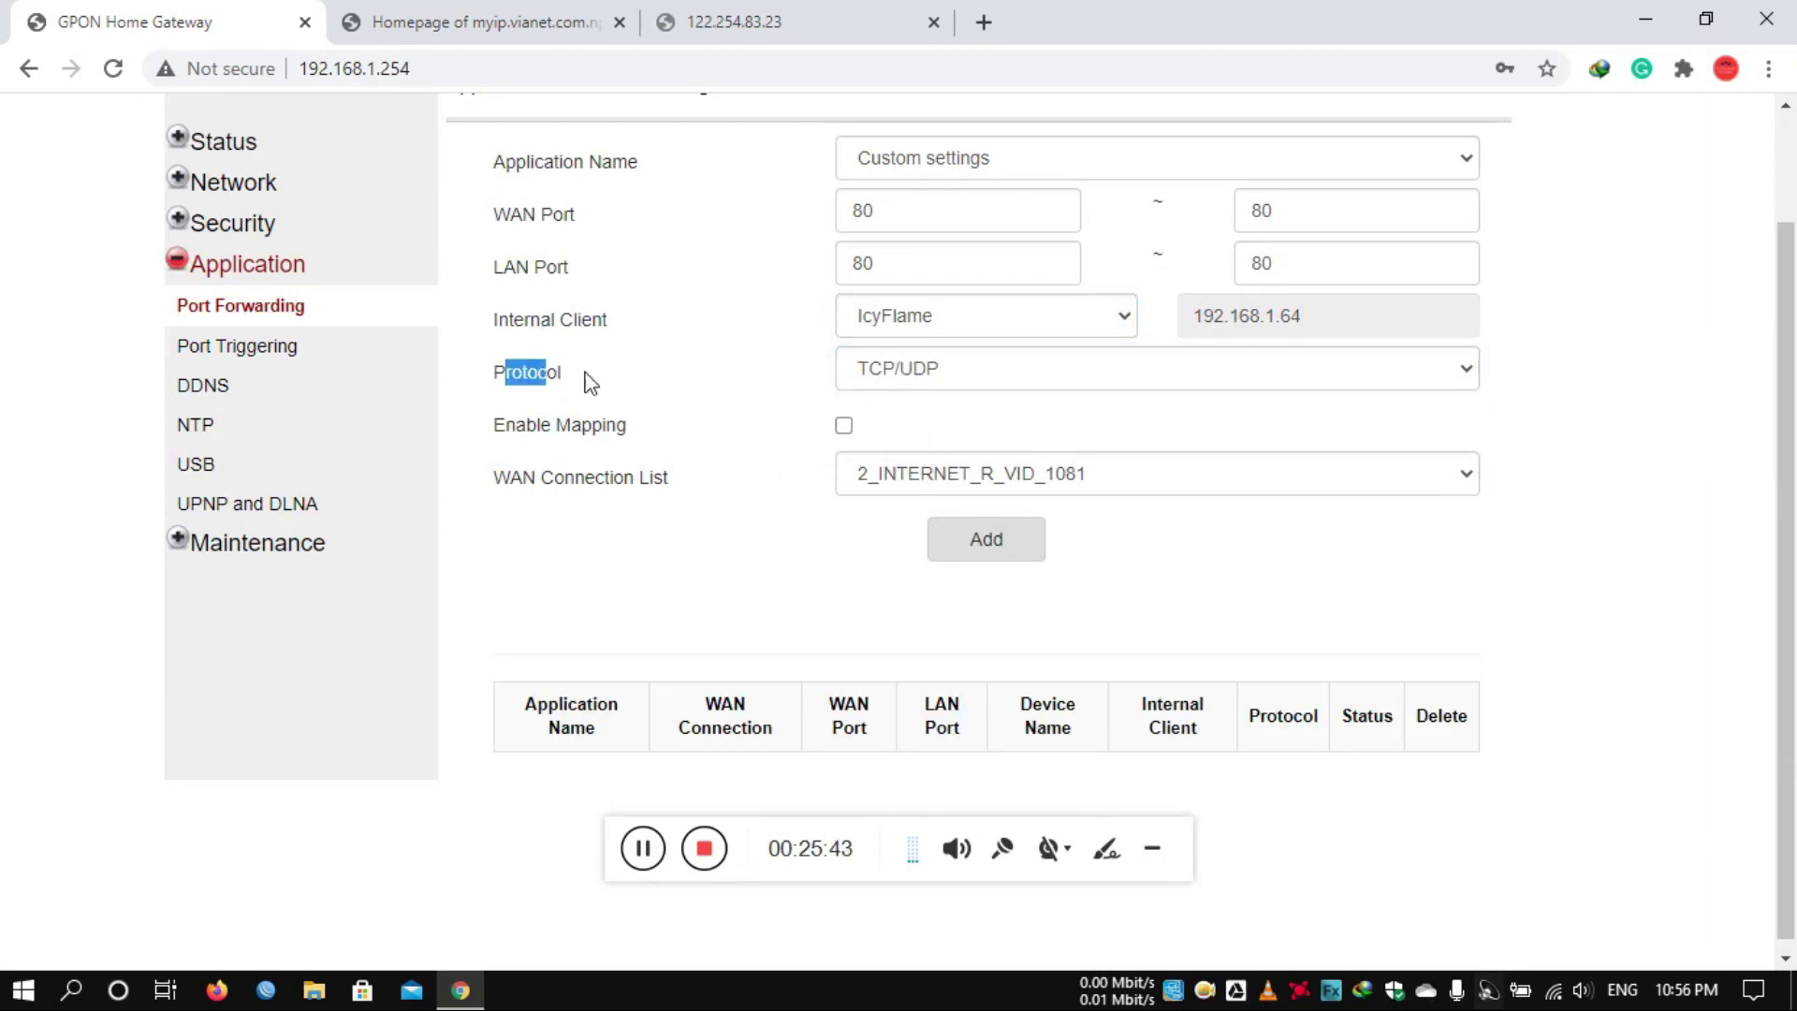
left_click(527, 437)
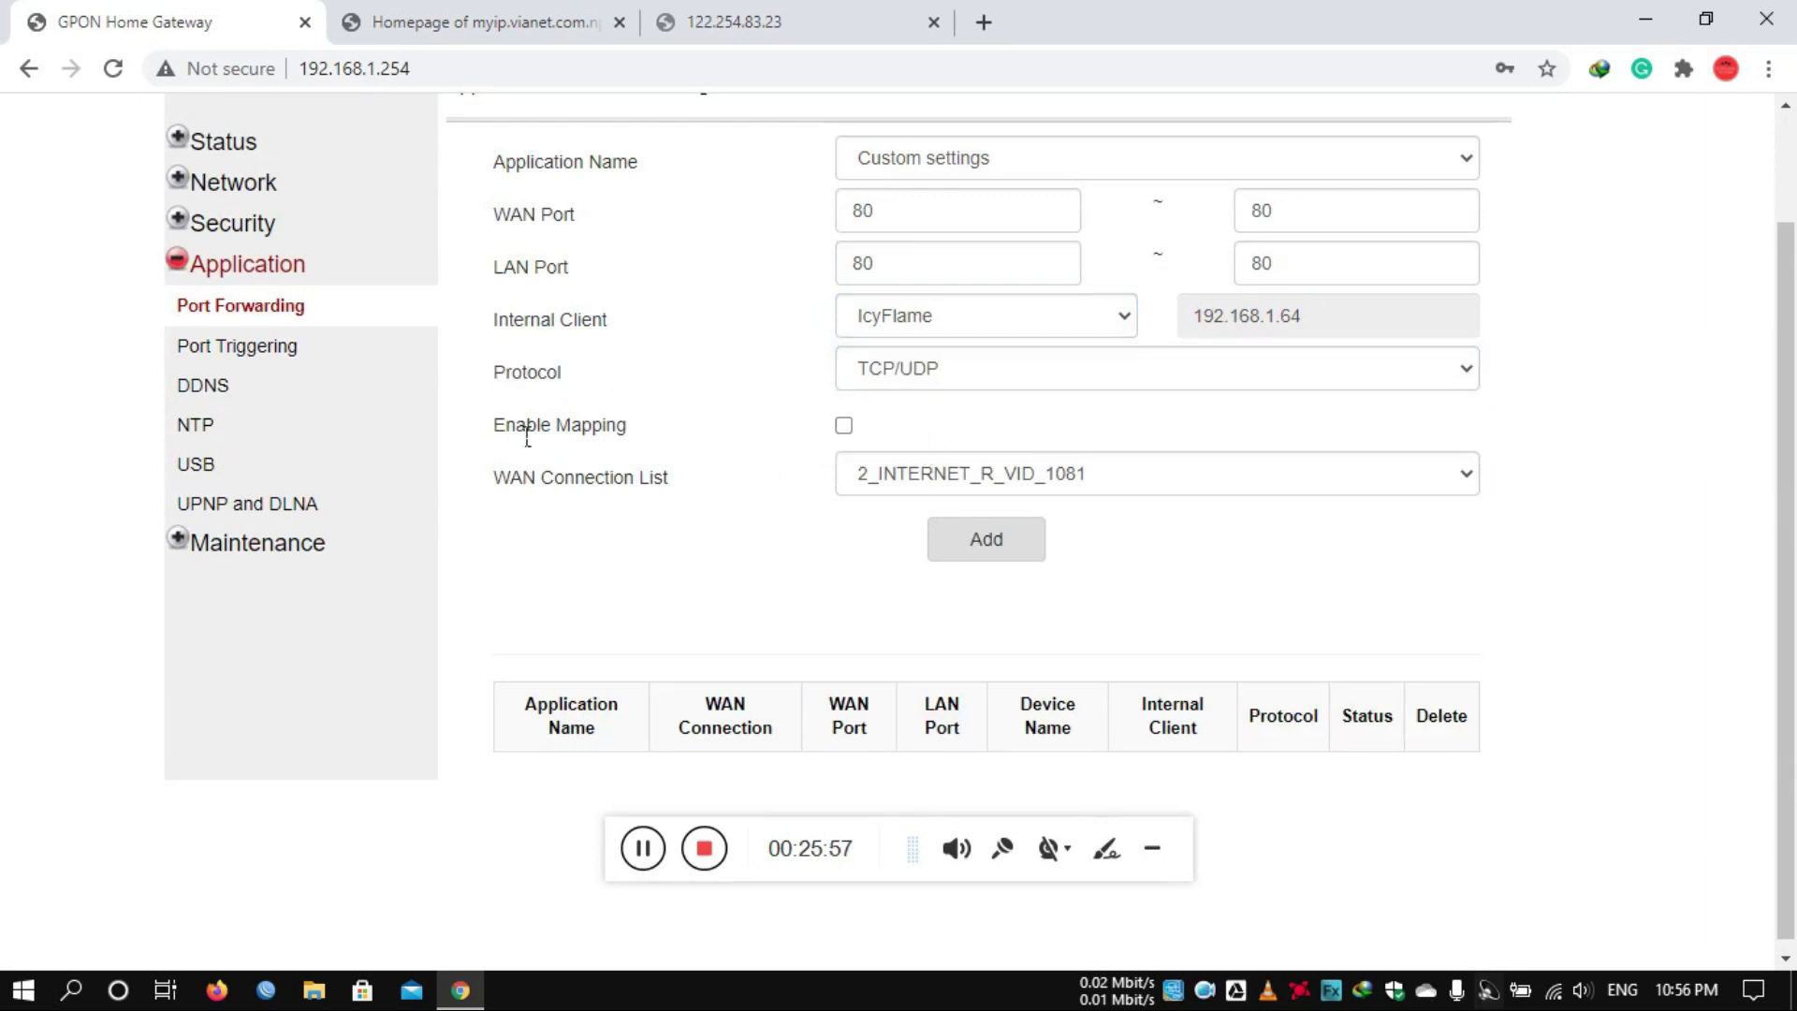
left_click(843, 425)
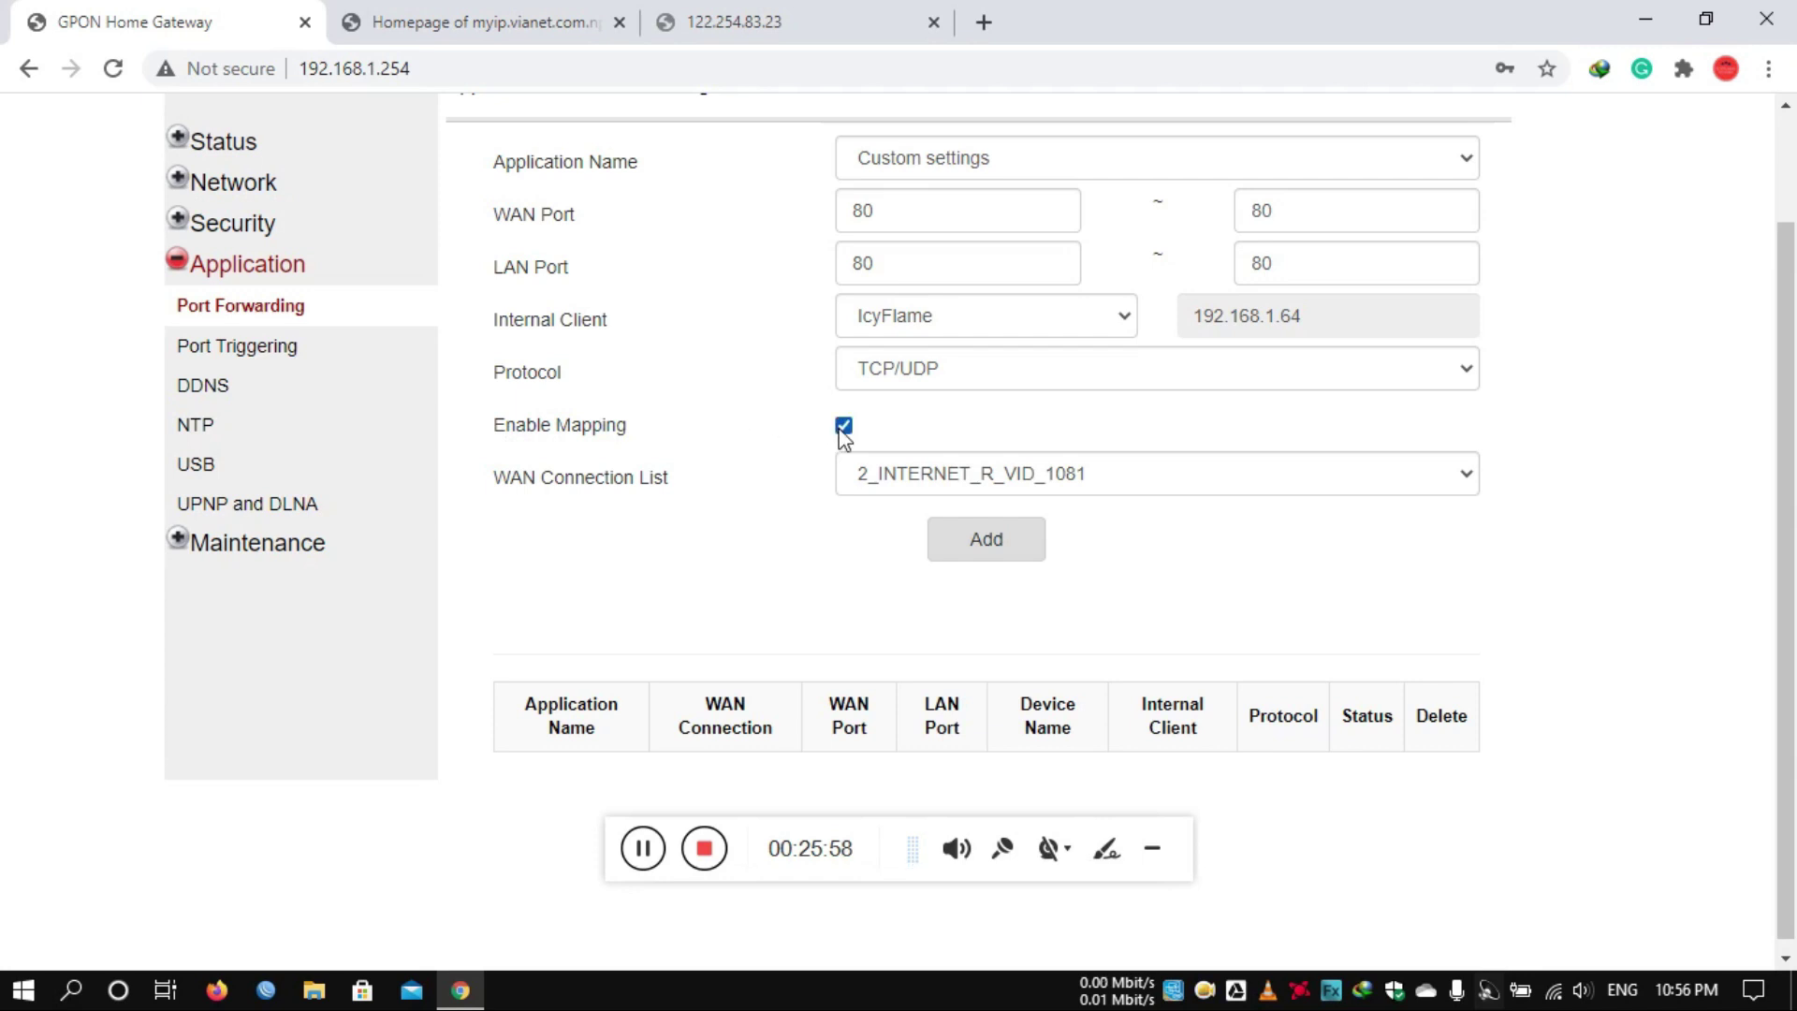
Select 4_INTERNET_R_VID_462 as the rule's WAN connection
left_click(966, 475)
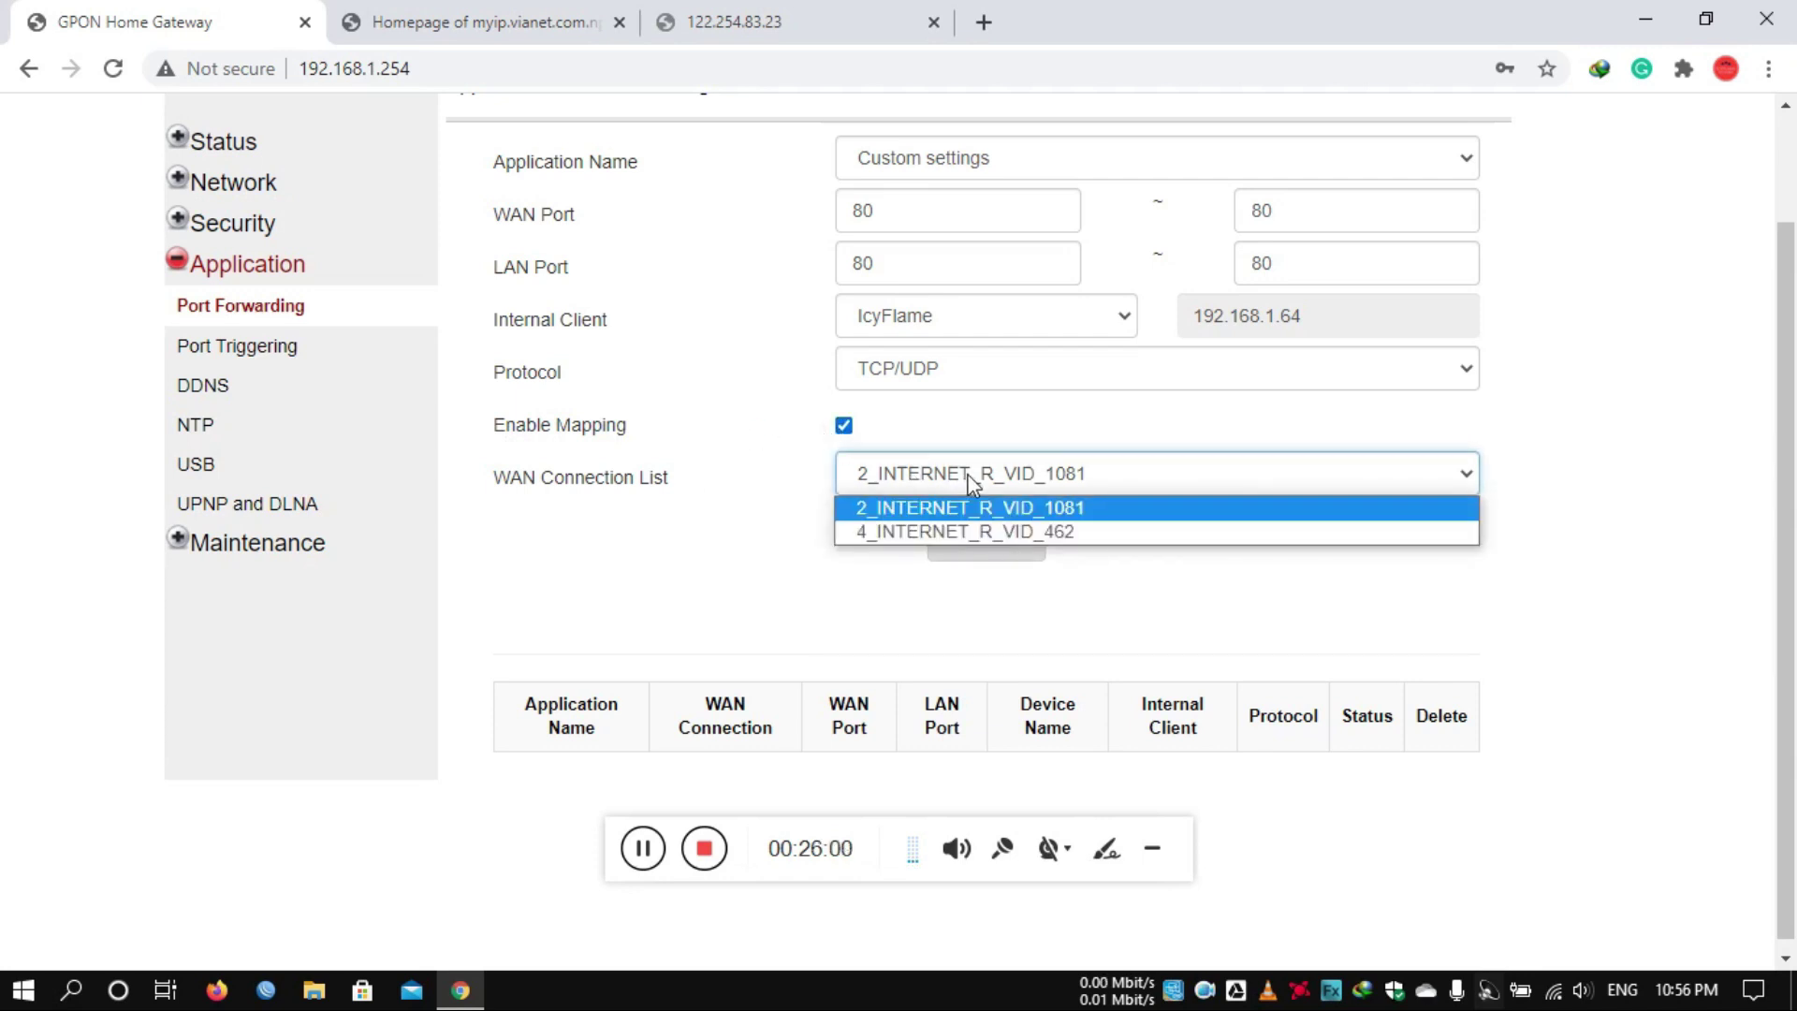
left_click(1122, 532)
left_click(1143, 476)
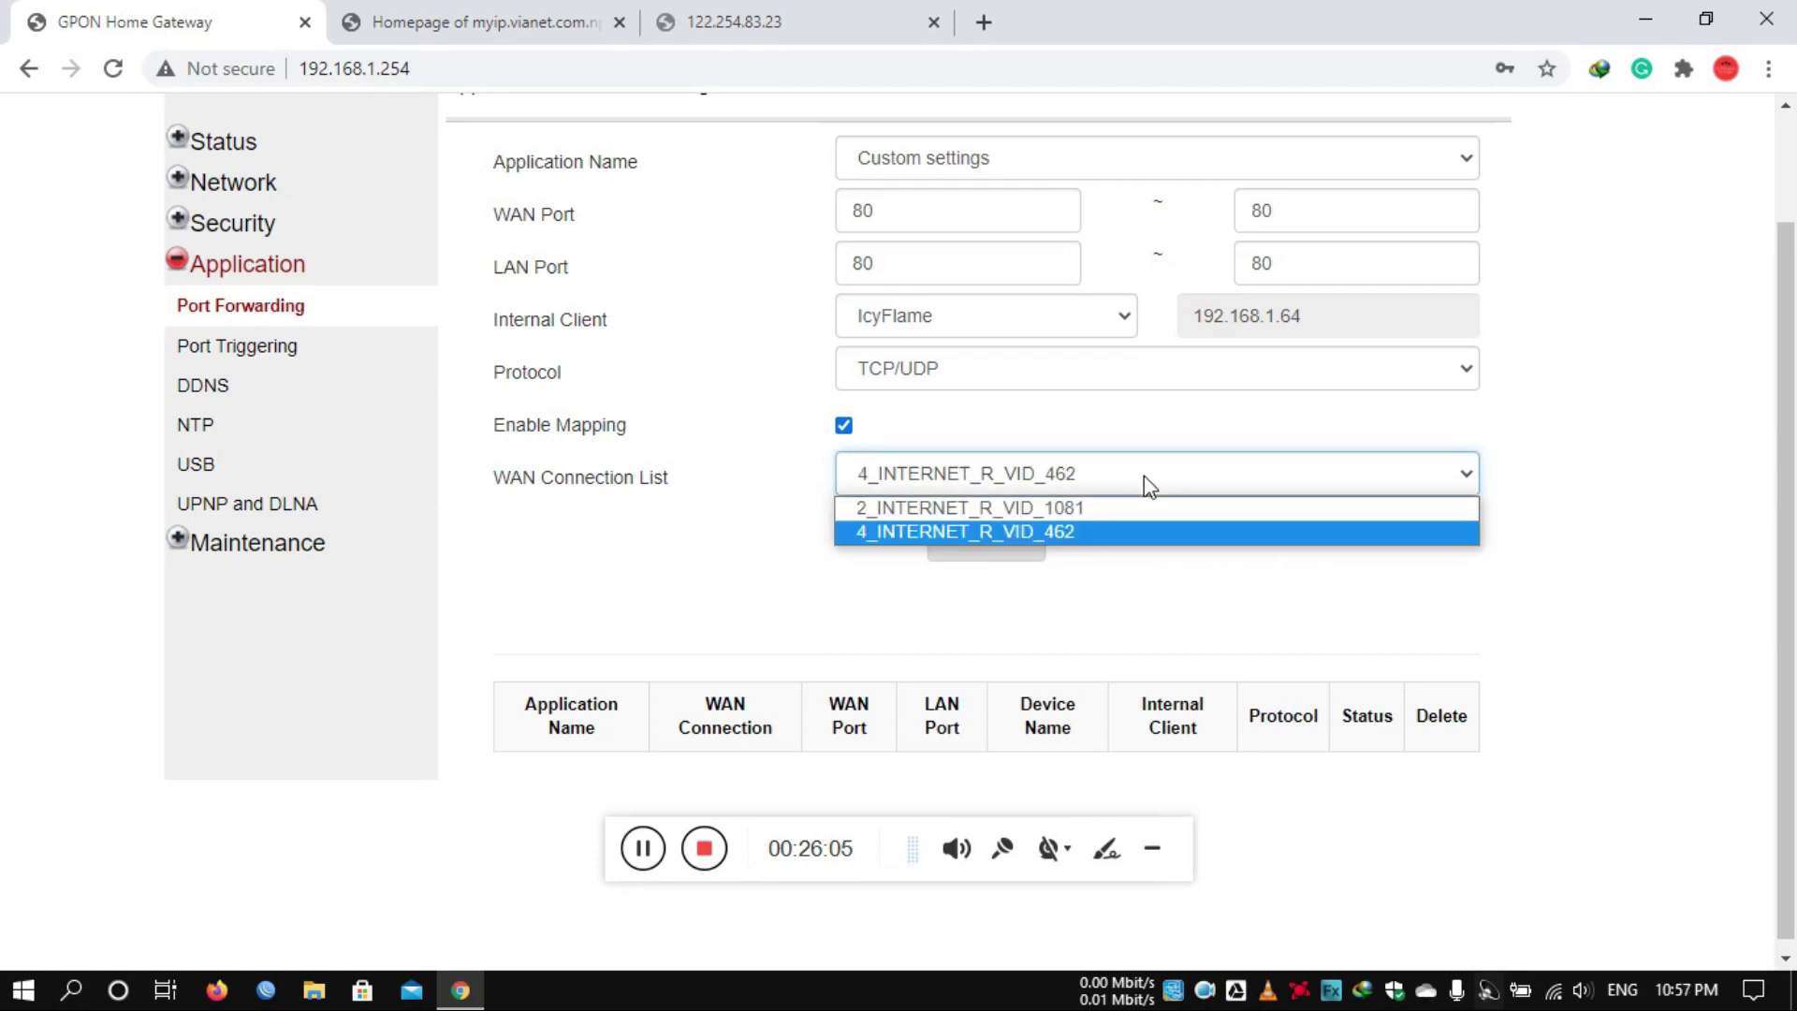
left_click(1133, 535)
left_click(1219, 574)
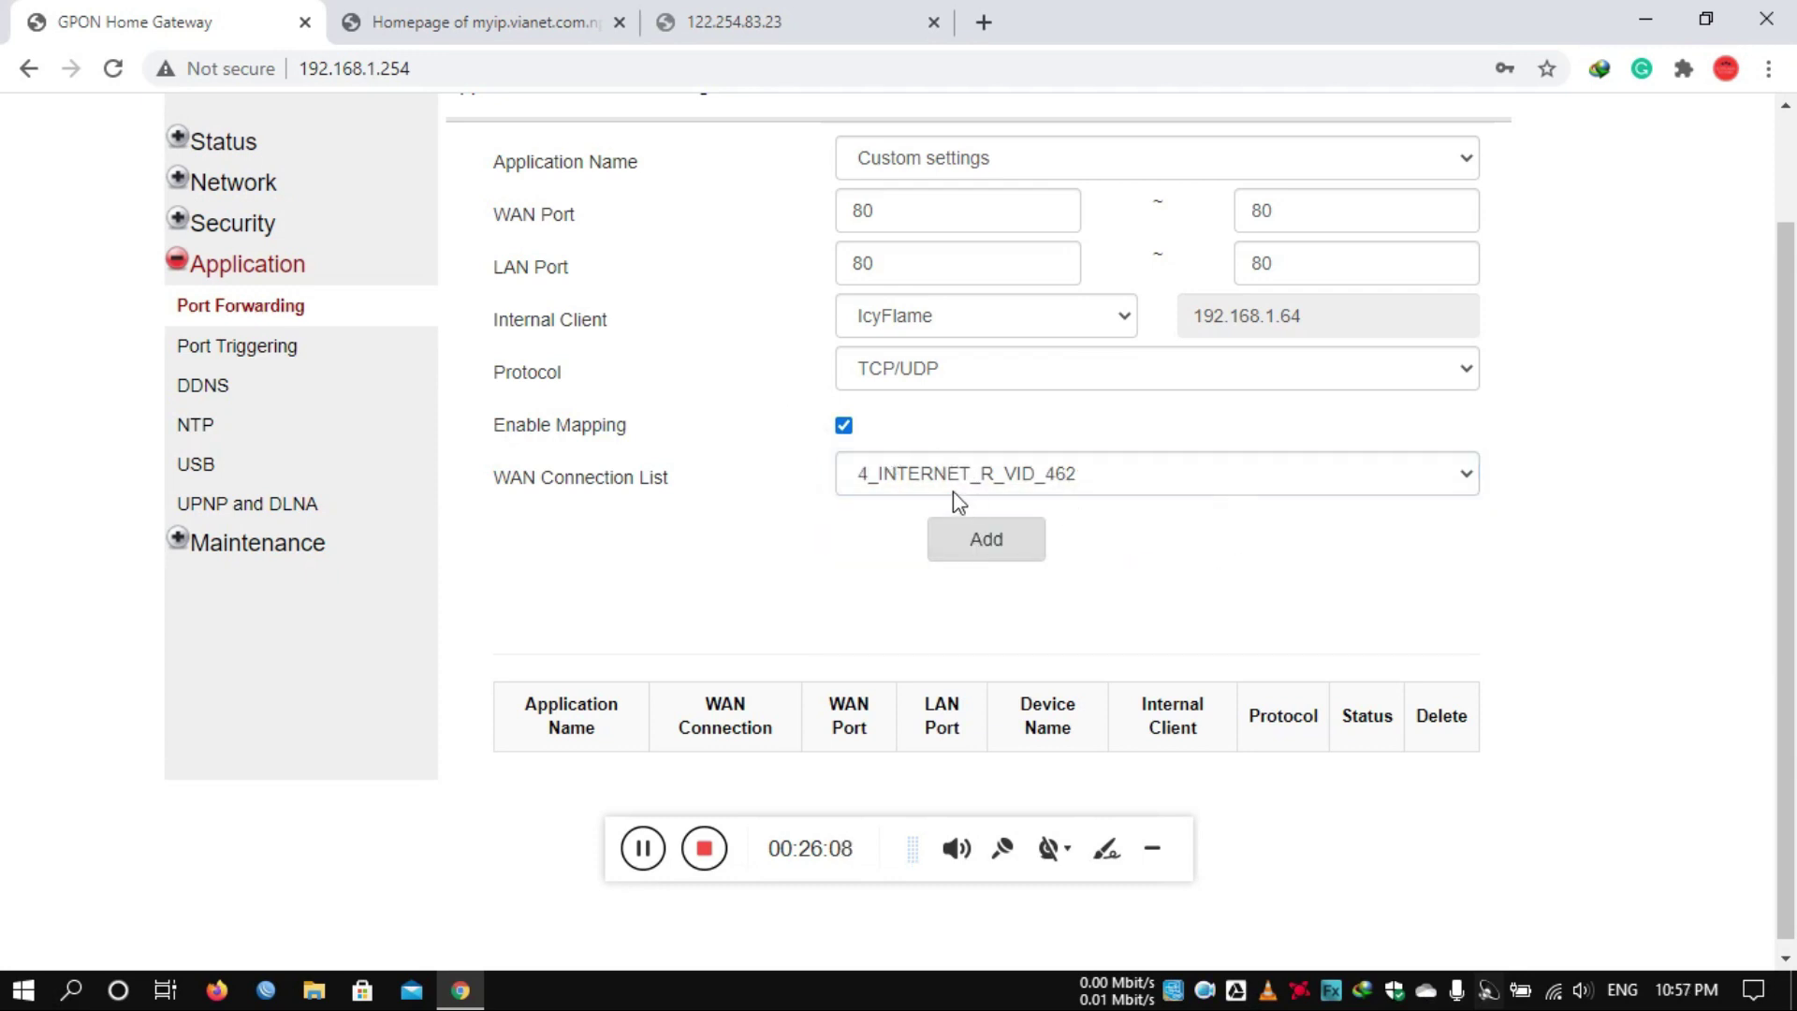
scroll(449, 438, "up", 2)
left_click(230, 273)
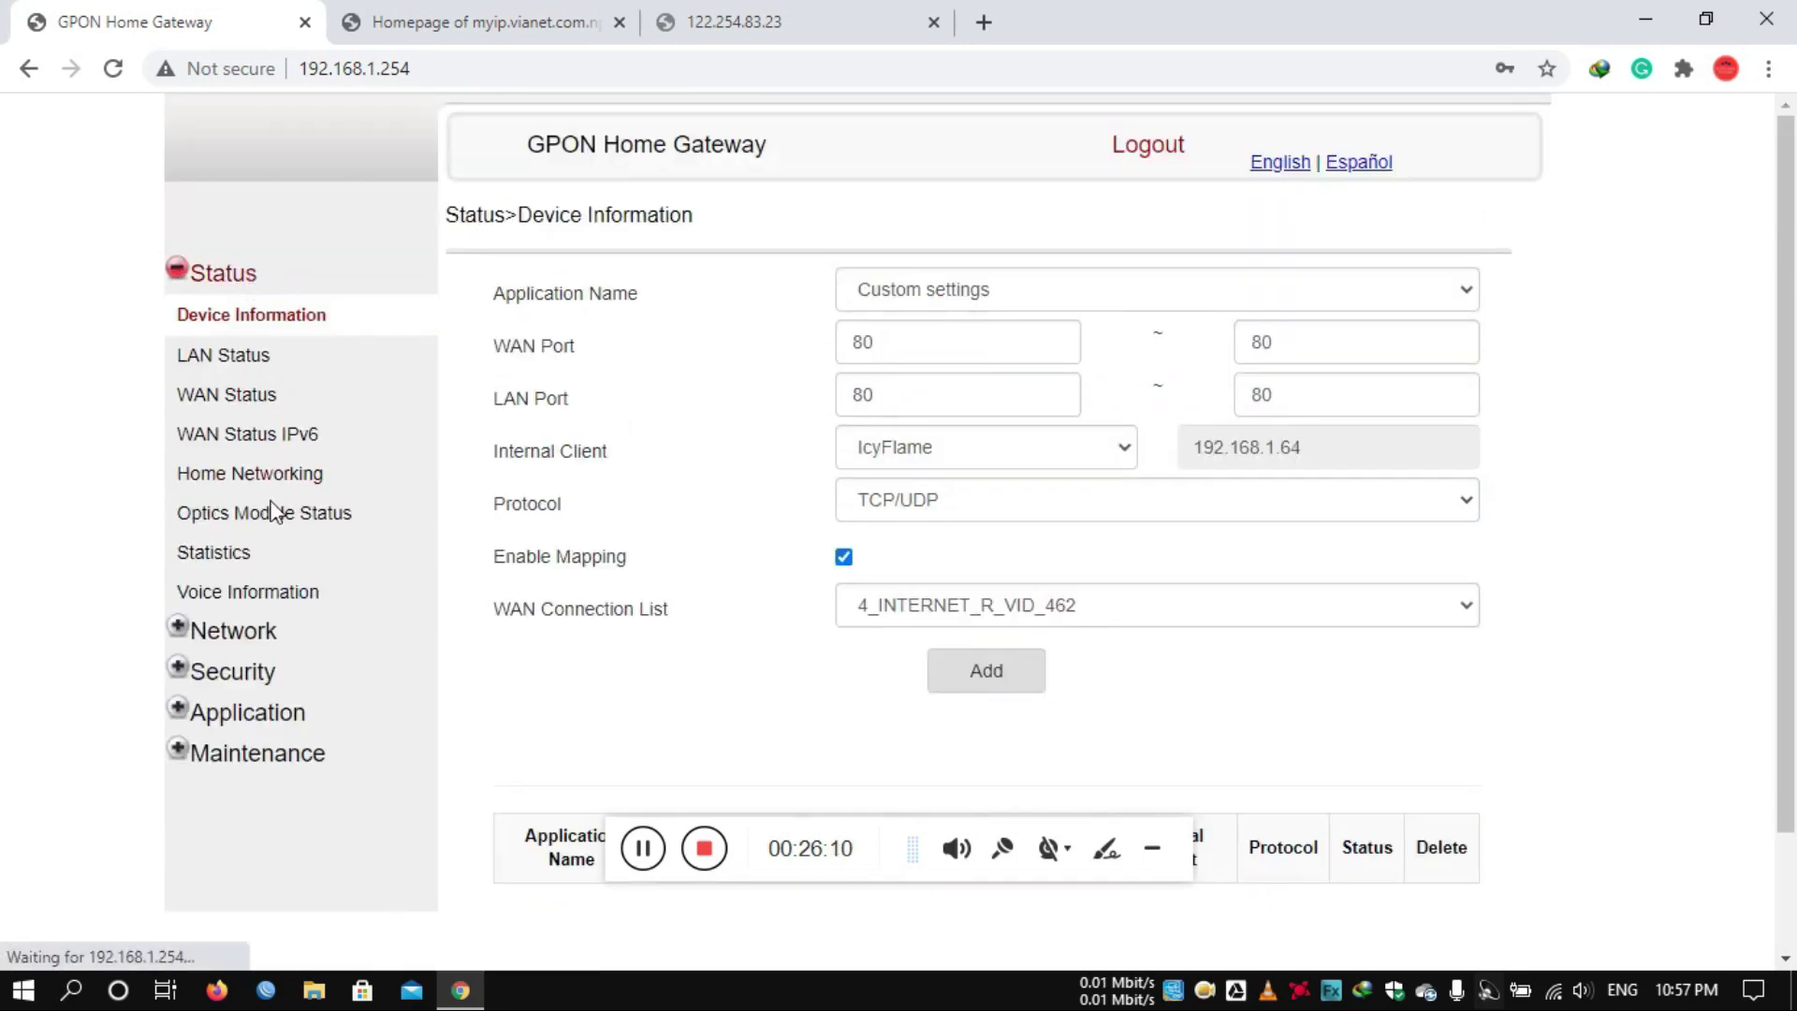
Review the WAN Status IP and DNS details for 4_INTERNET_R_VID_462
left_click(243, 397)
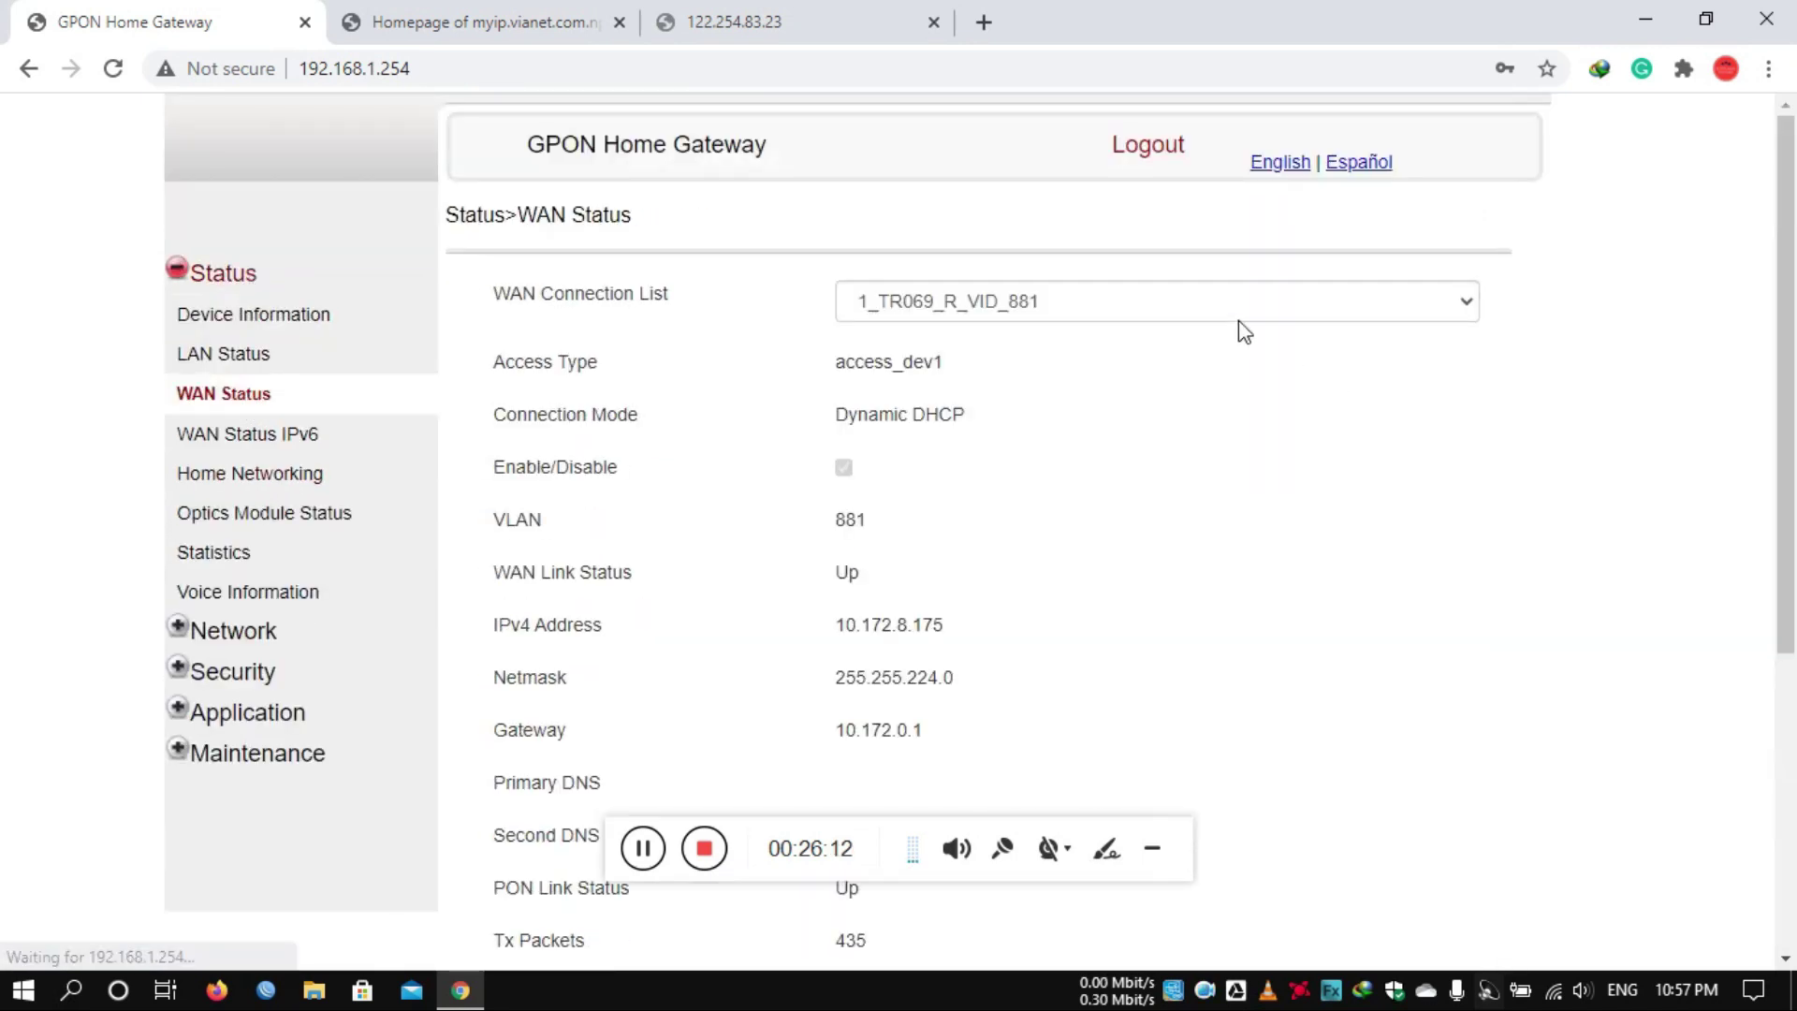
left_click(1137, 307)
left_click(1063, 404)
scroll(1010, 403, "down", 1)
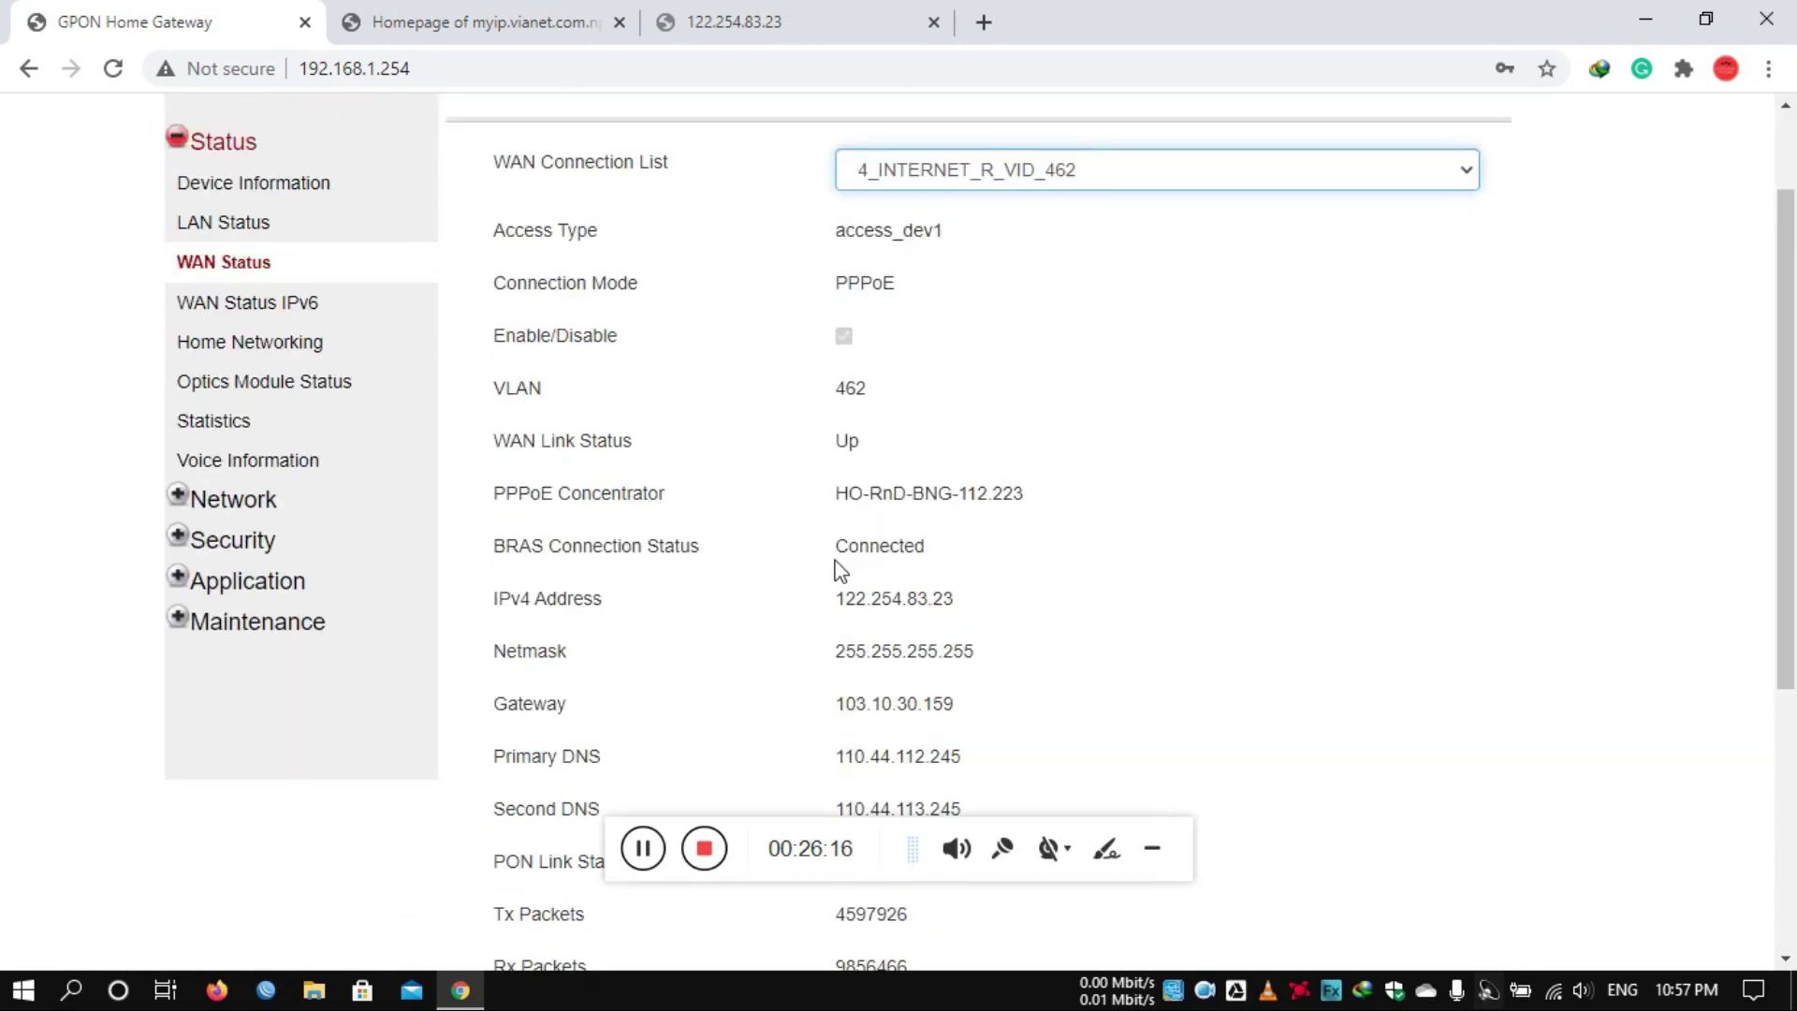
left_click_drag(839, 569, 1075, 749)
left_click(1118, 690)
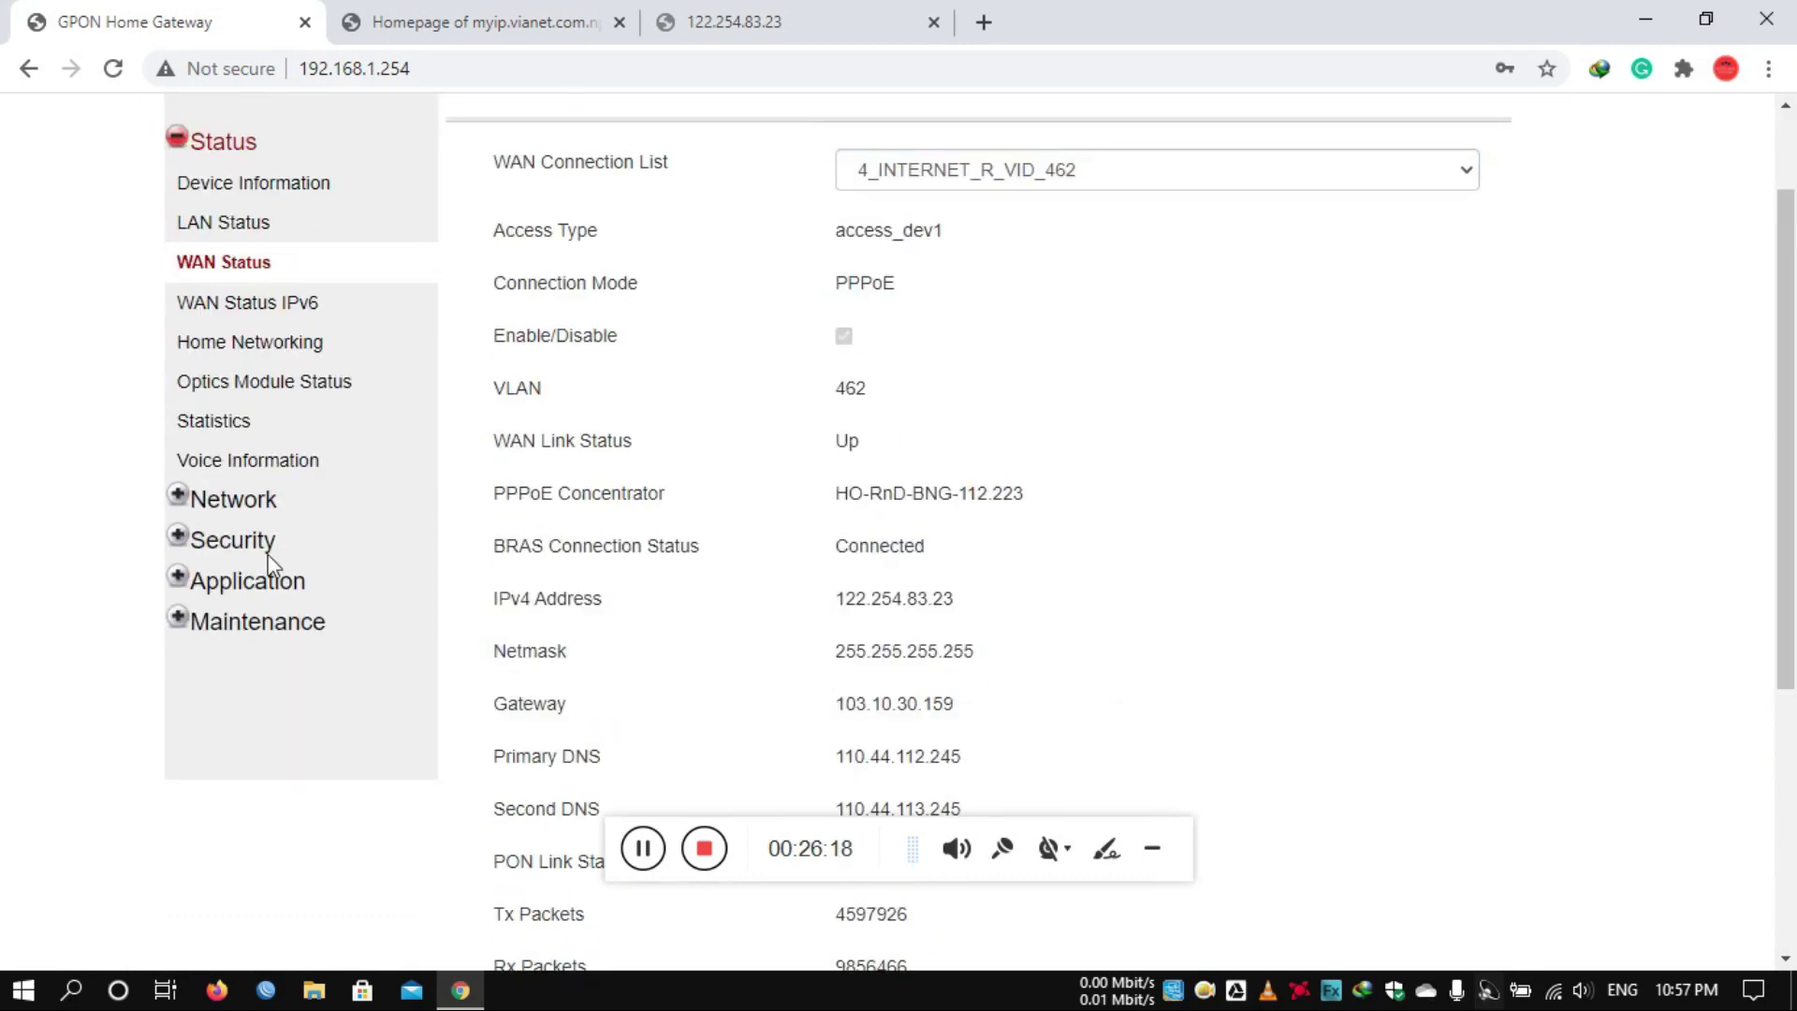
Add the port-80 rule on 4_INTERNET_R_VID_462 and confirm it appears as ACTIVE
left_click(262, 578)
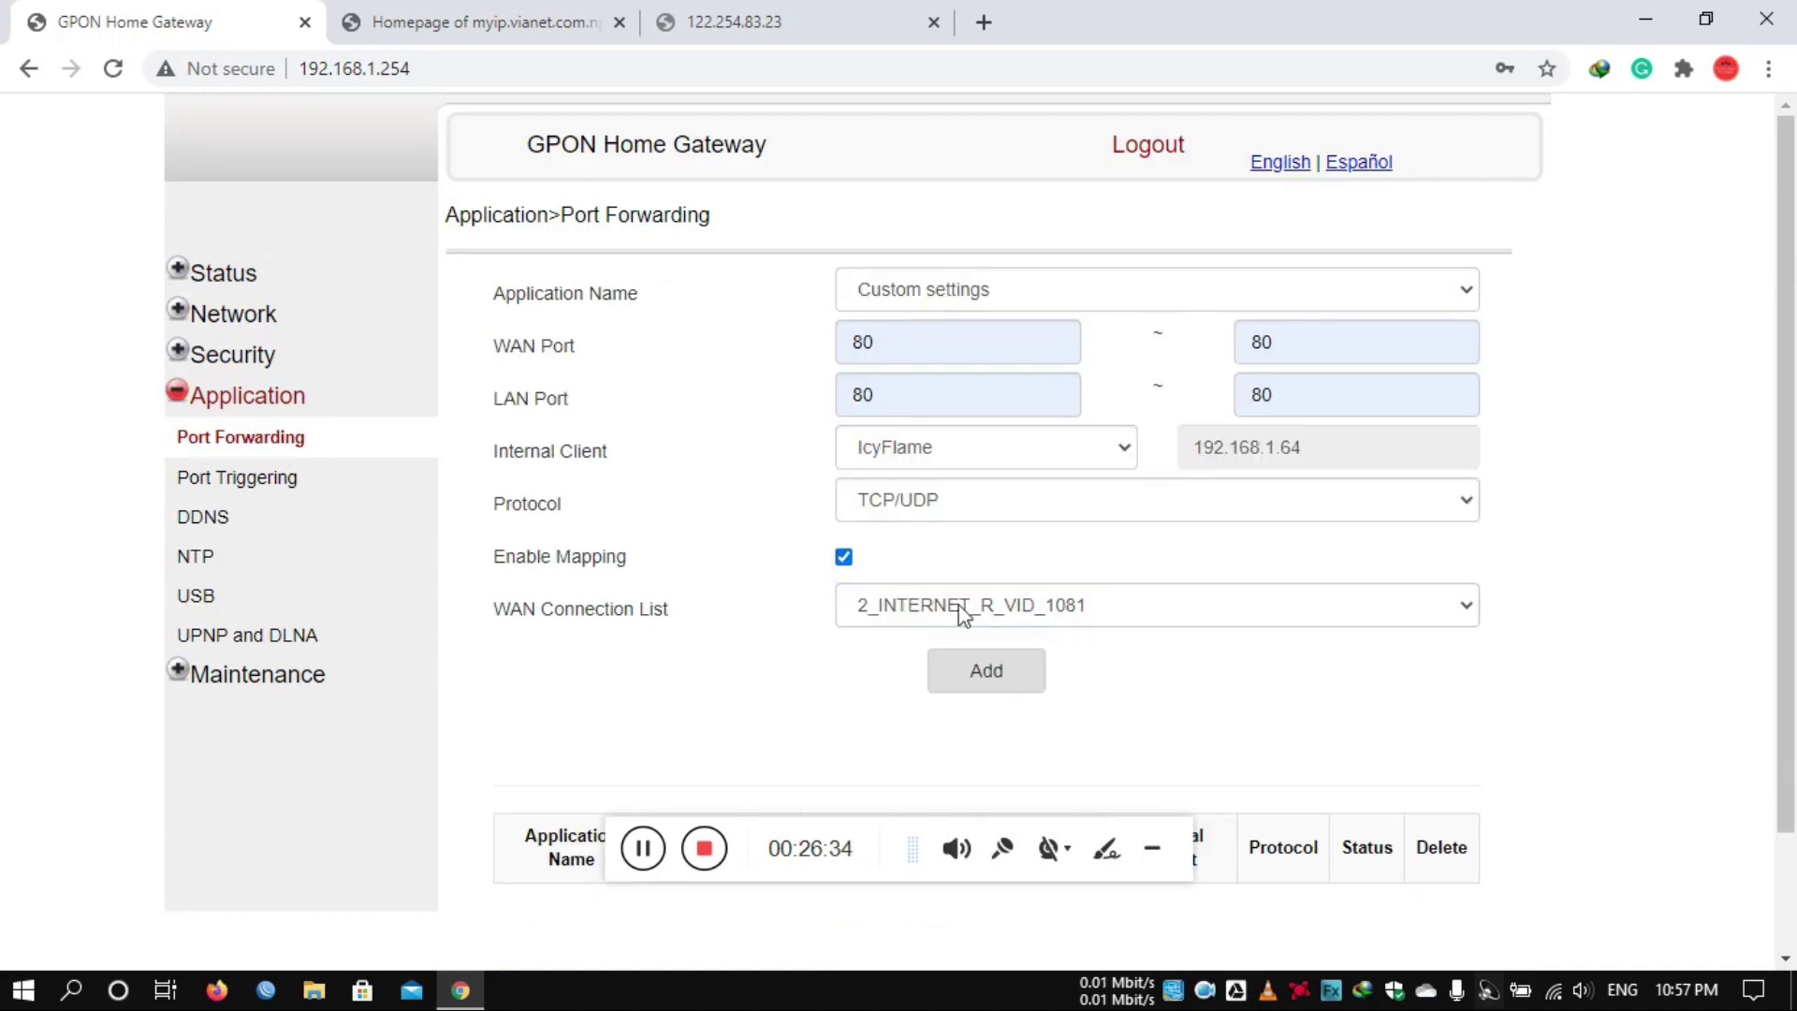
left_click(1156, 617)
left_click(1130, 665)
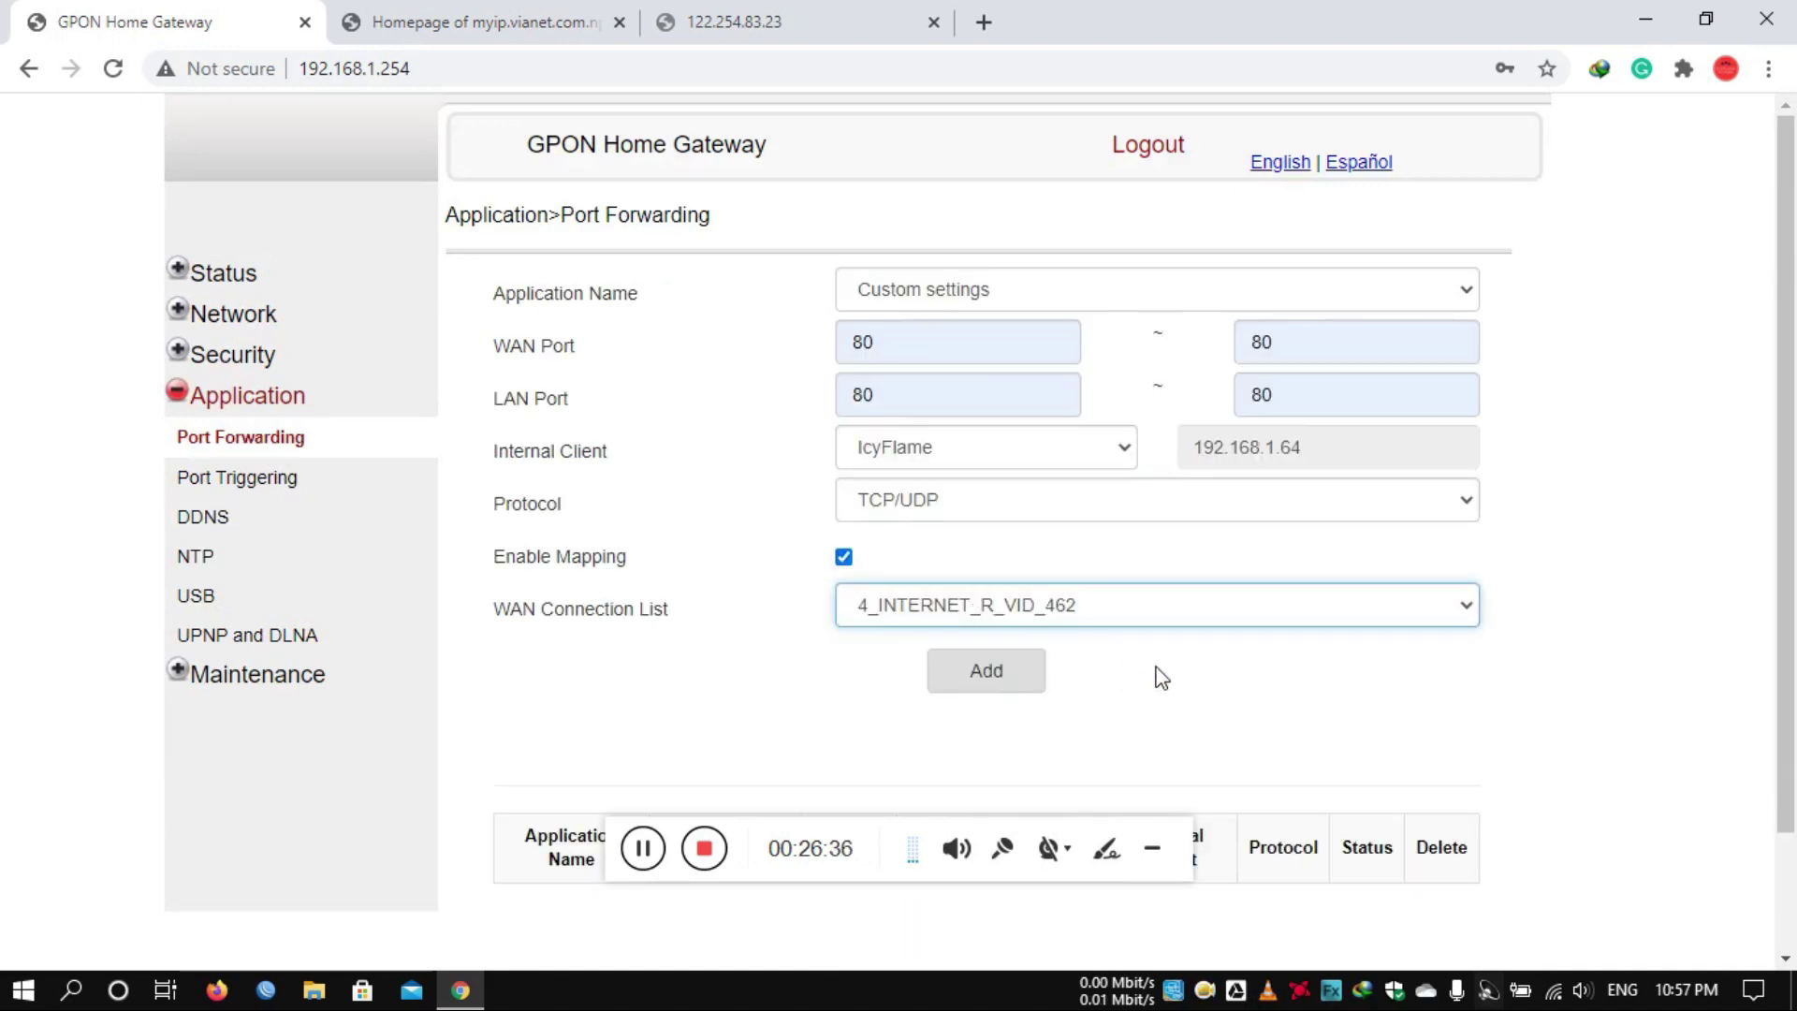
left_click(1015, 679)
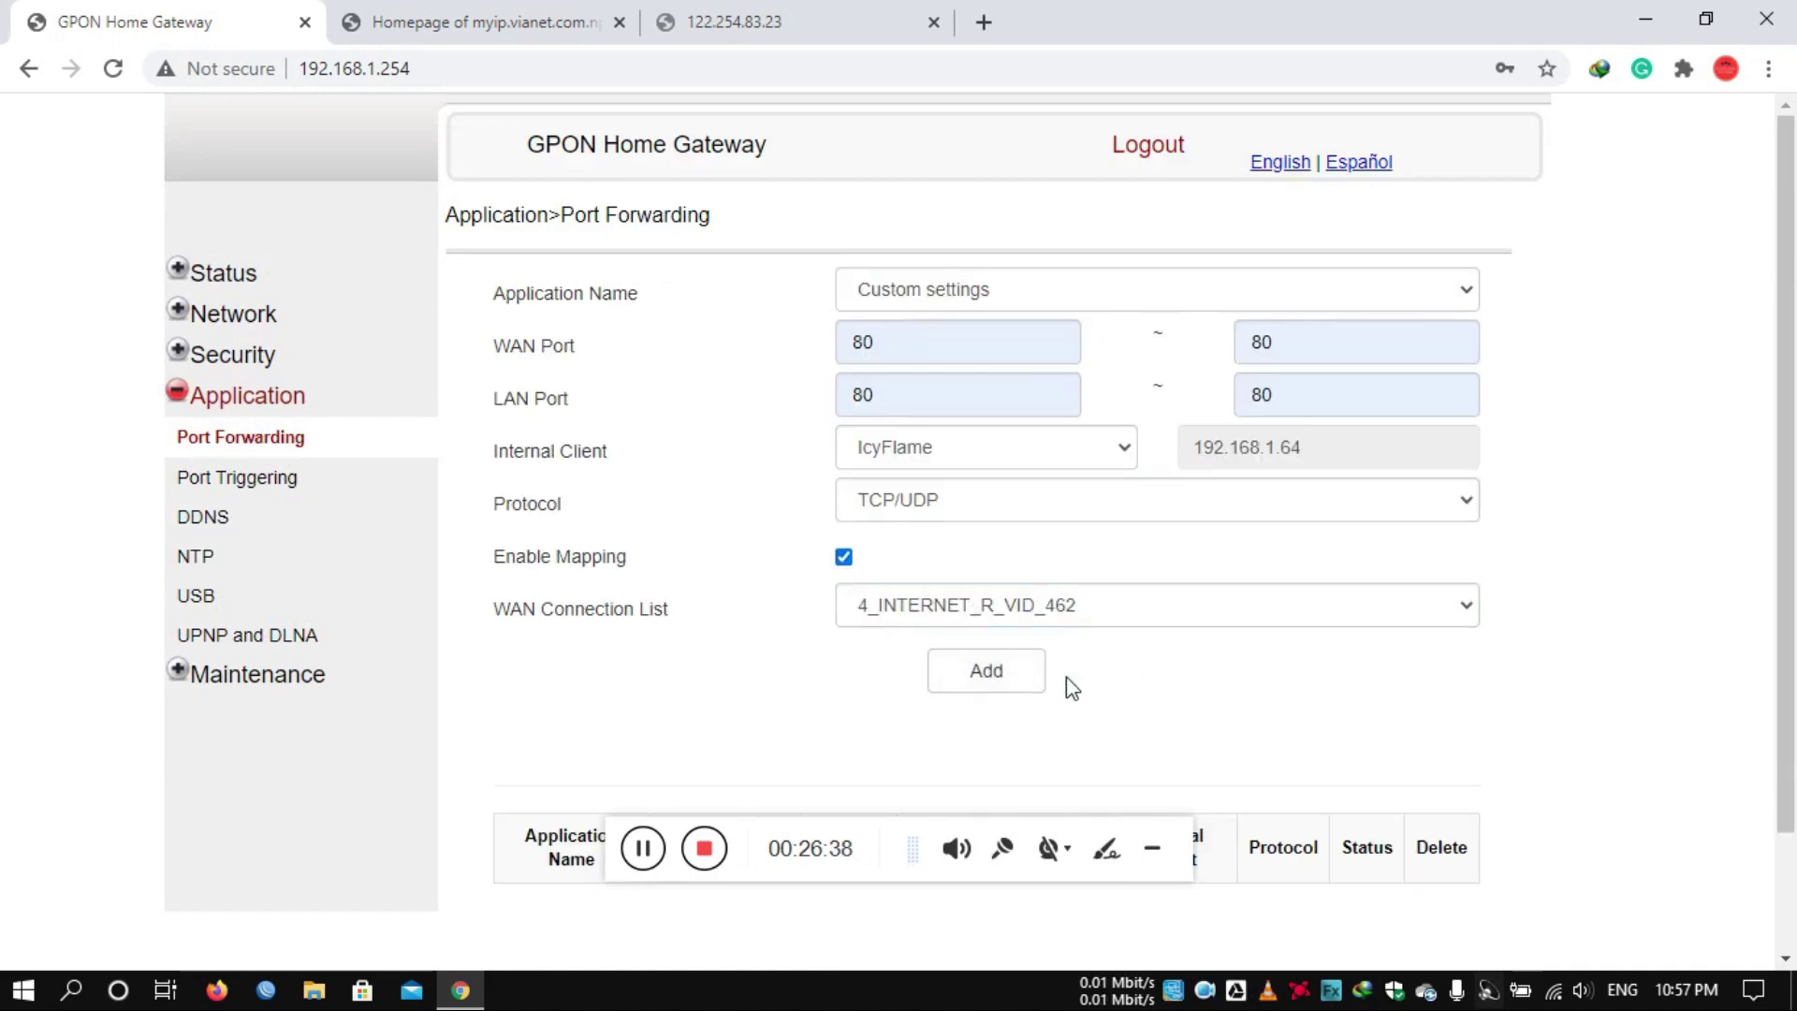
scroll(1235, 697, "down", 2)
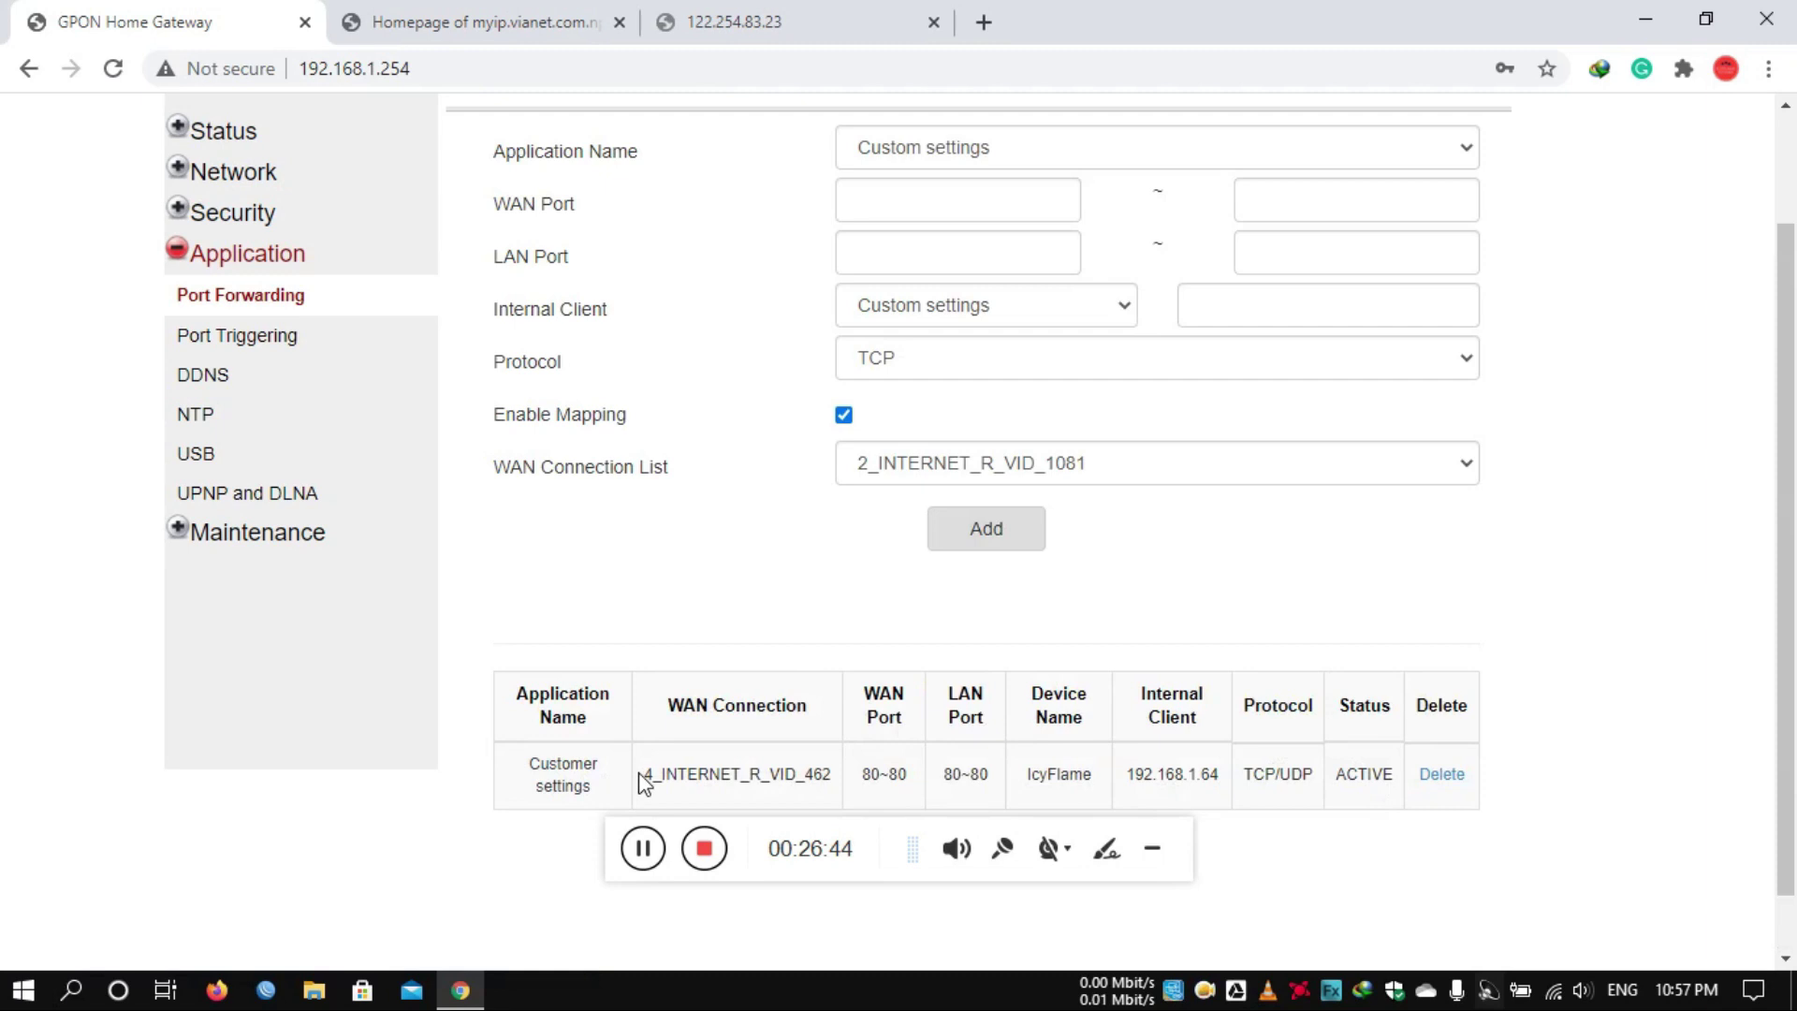
left_click_drag(640, 783, 1280, 780)
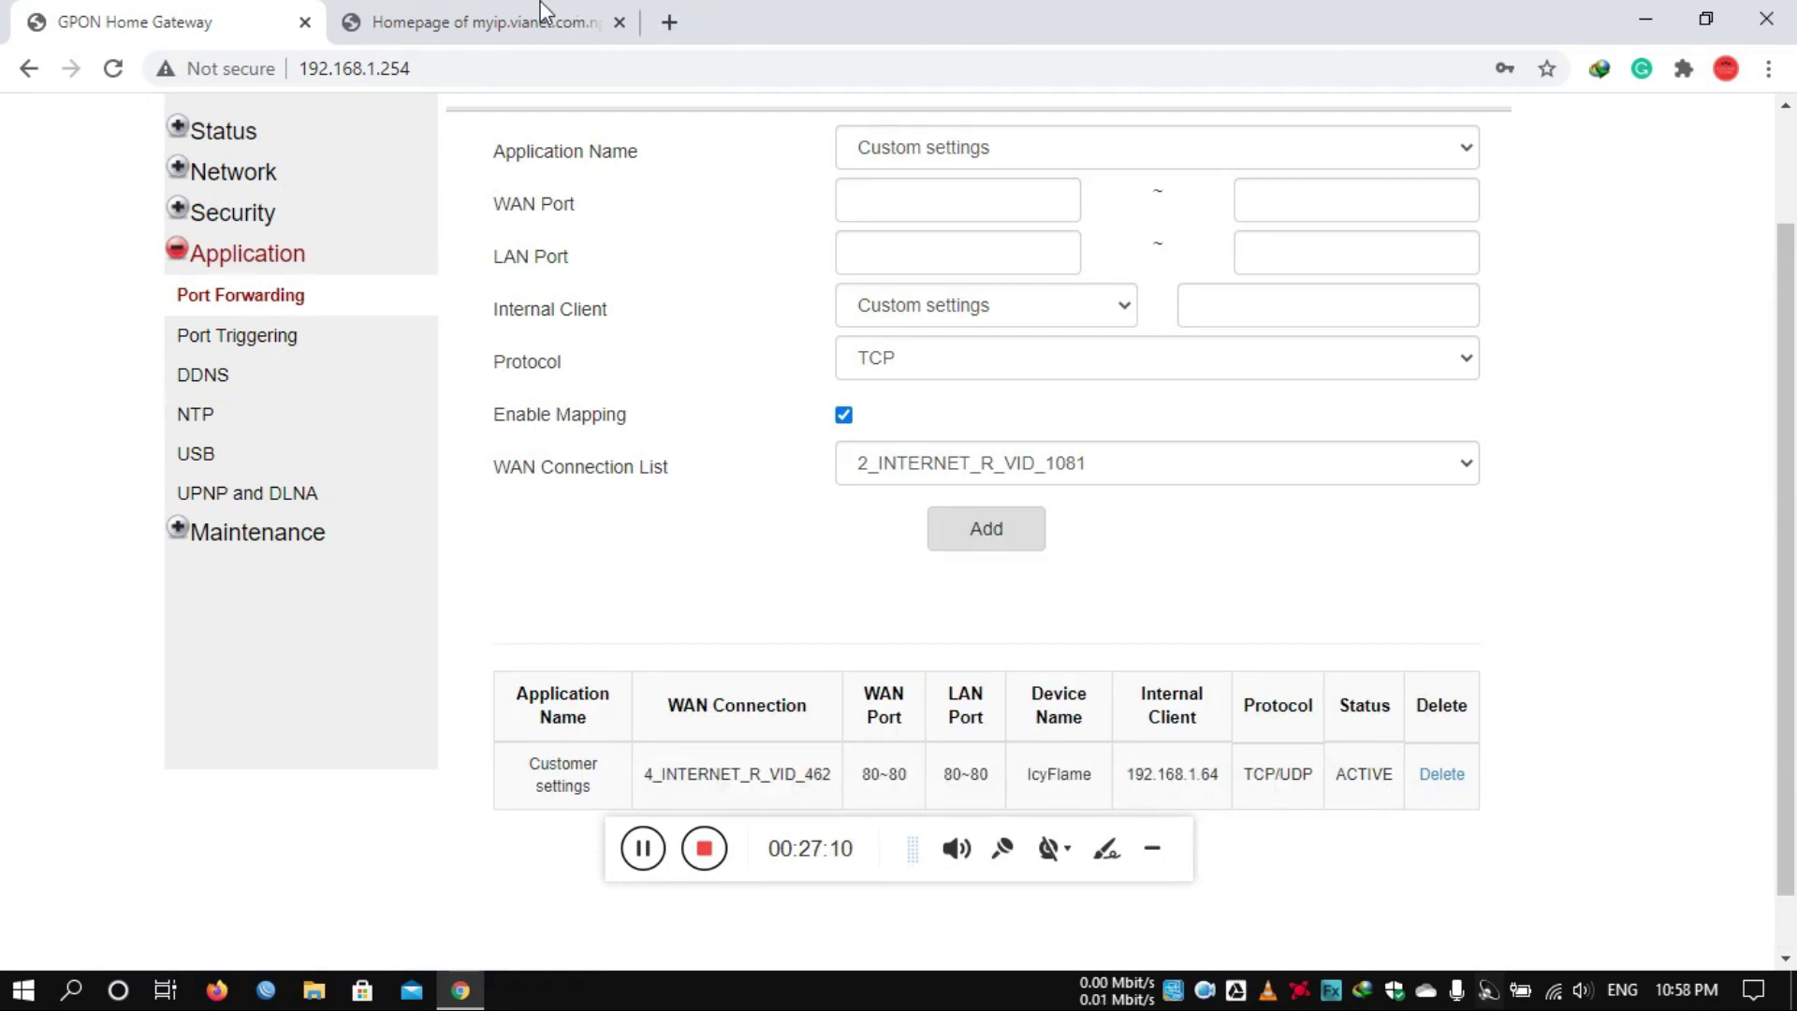
left_click(541, 13)
left_click_drag(842, 412, 1057, 400)
right_click(966, 380)
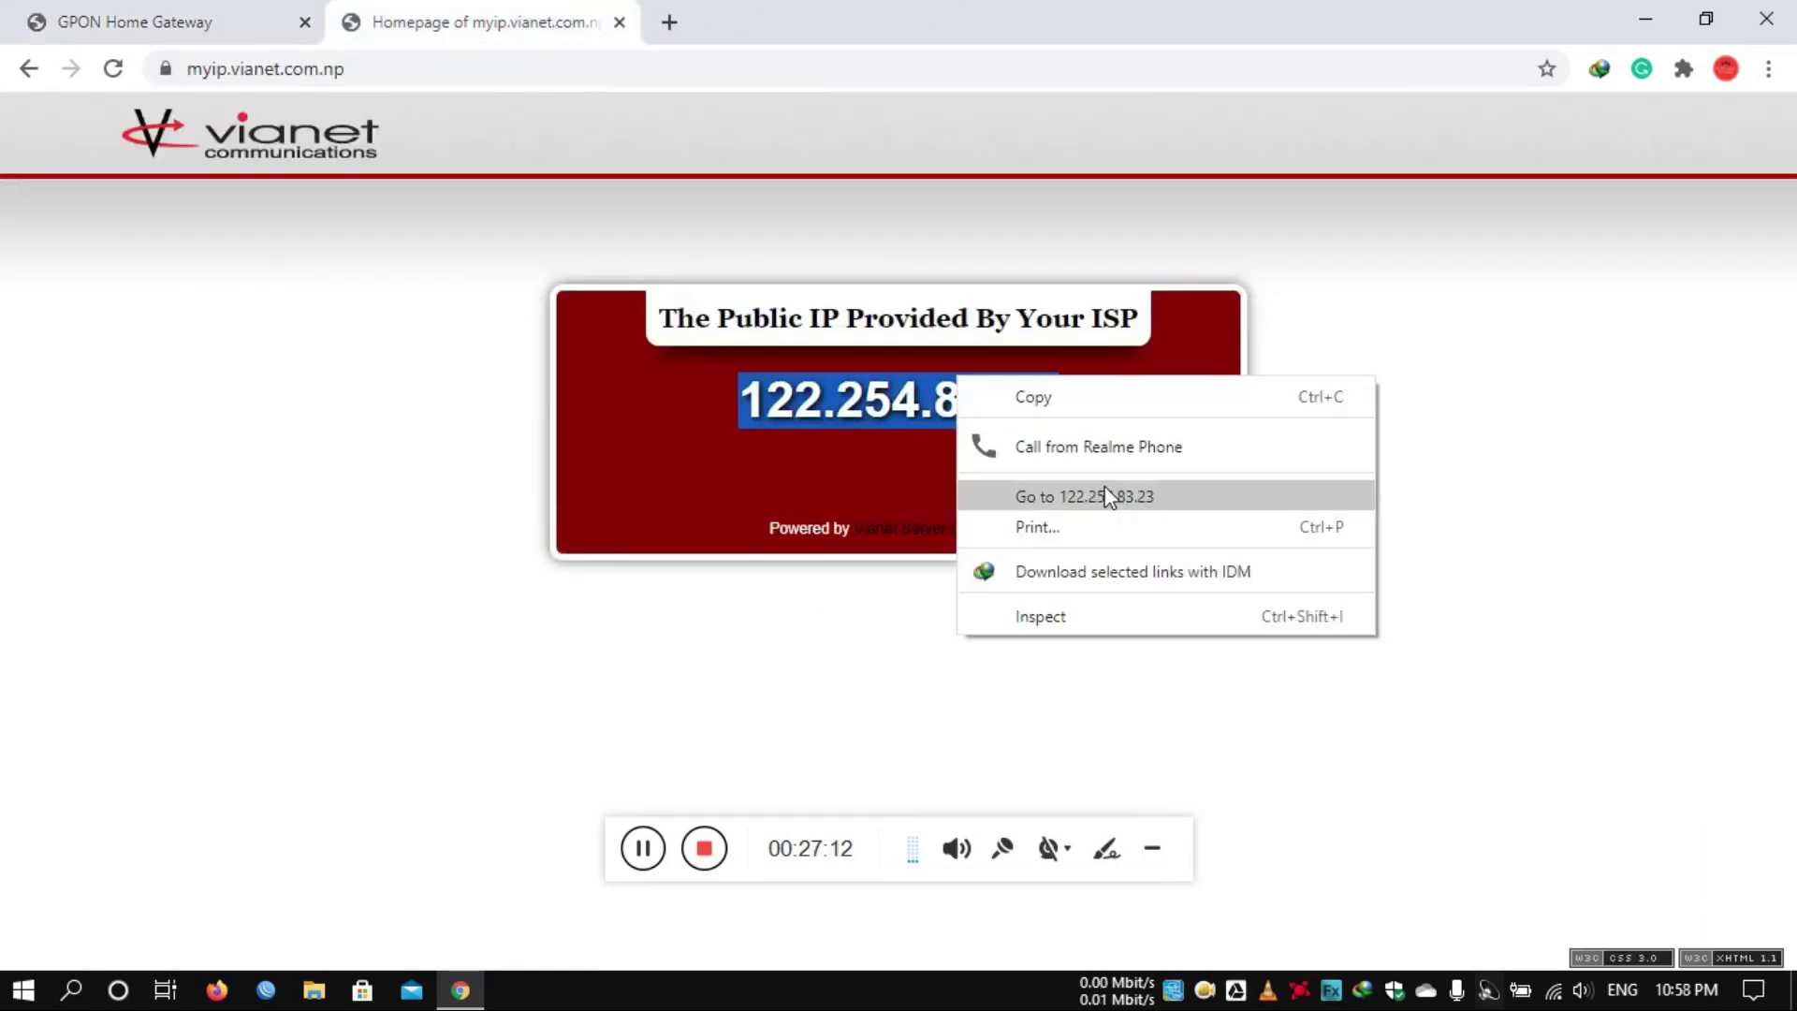
left_click(1107, 493)
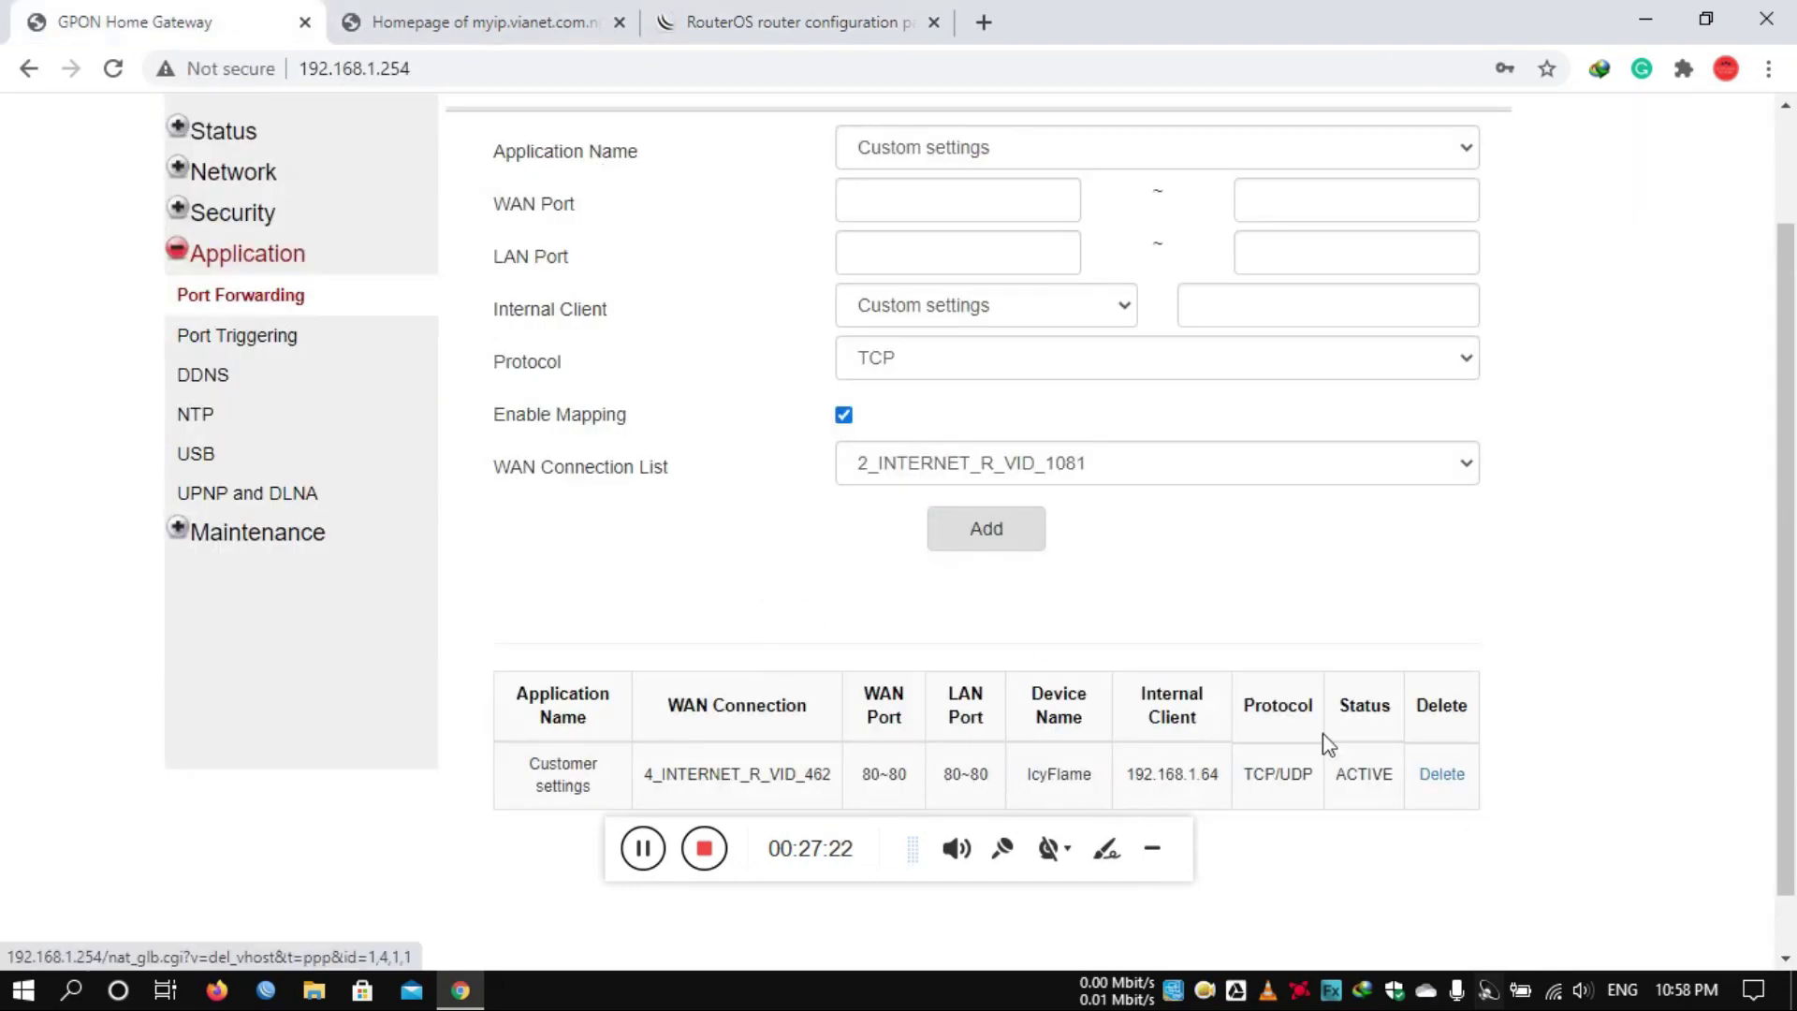
scroll(1332, 728, "up", 2)
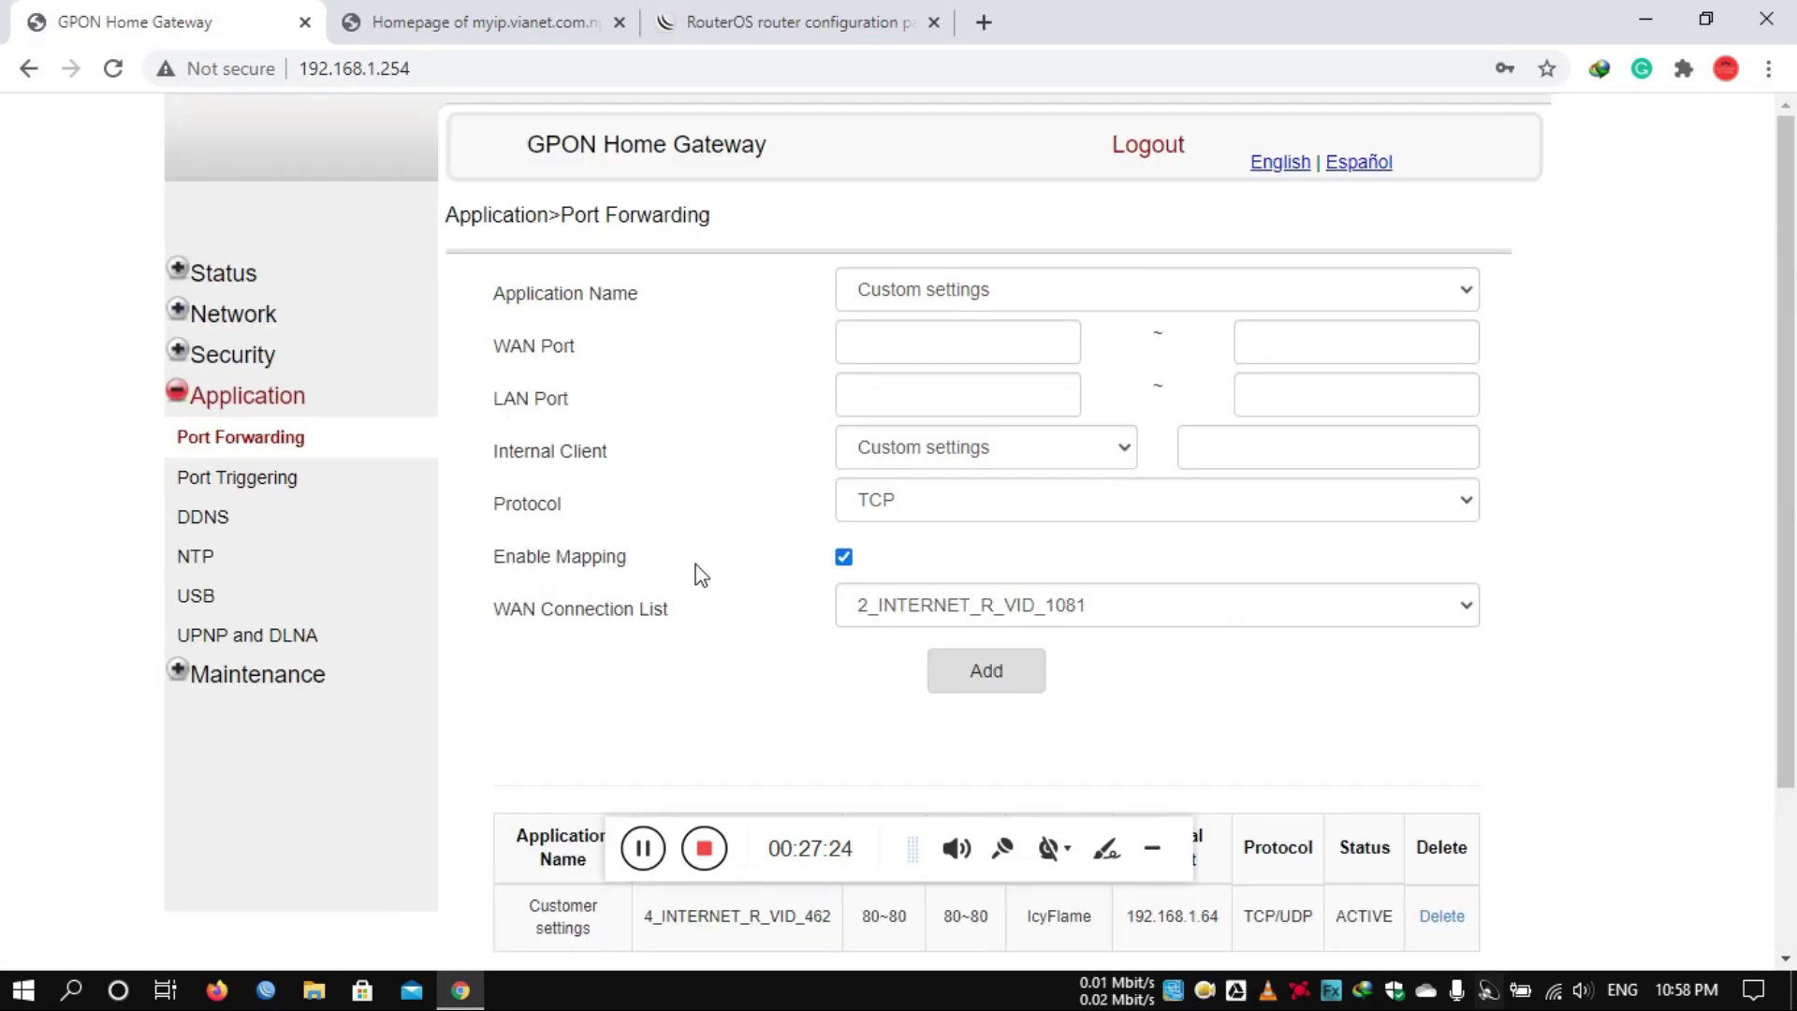
Go to the Application > USB page and enable the FTP server
left_click(253, 479)
left_click(225, 526)
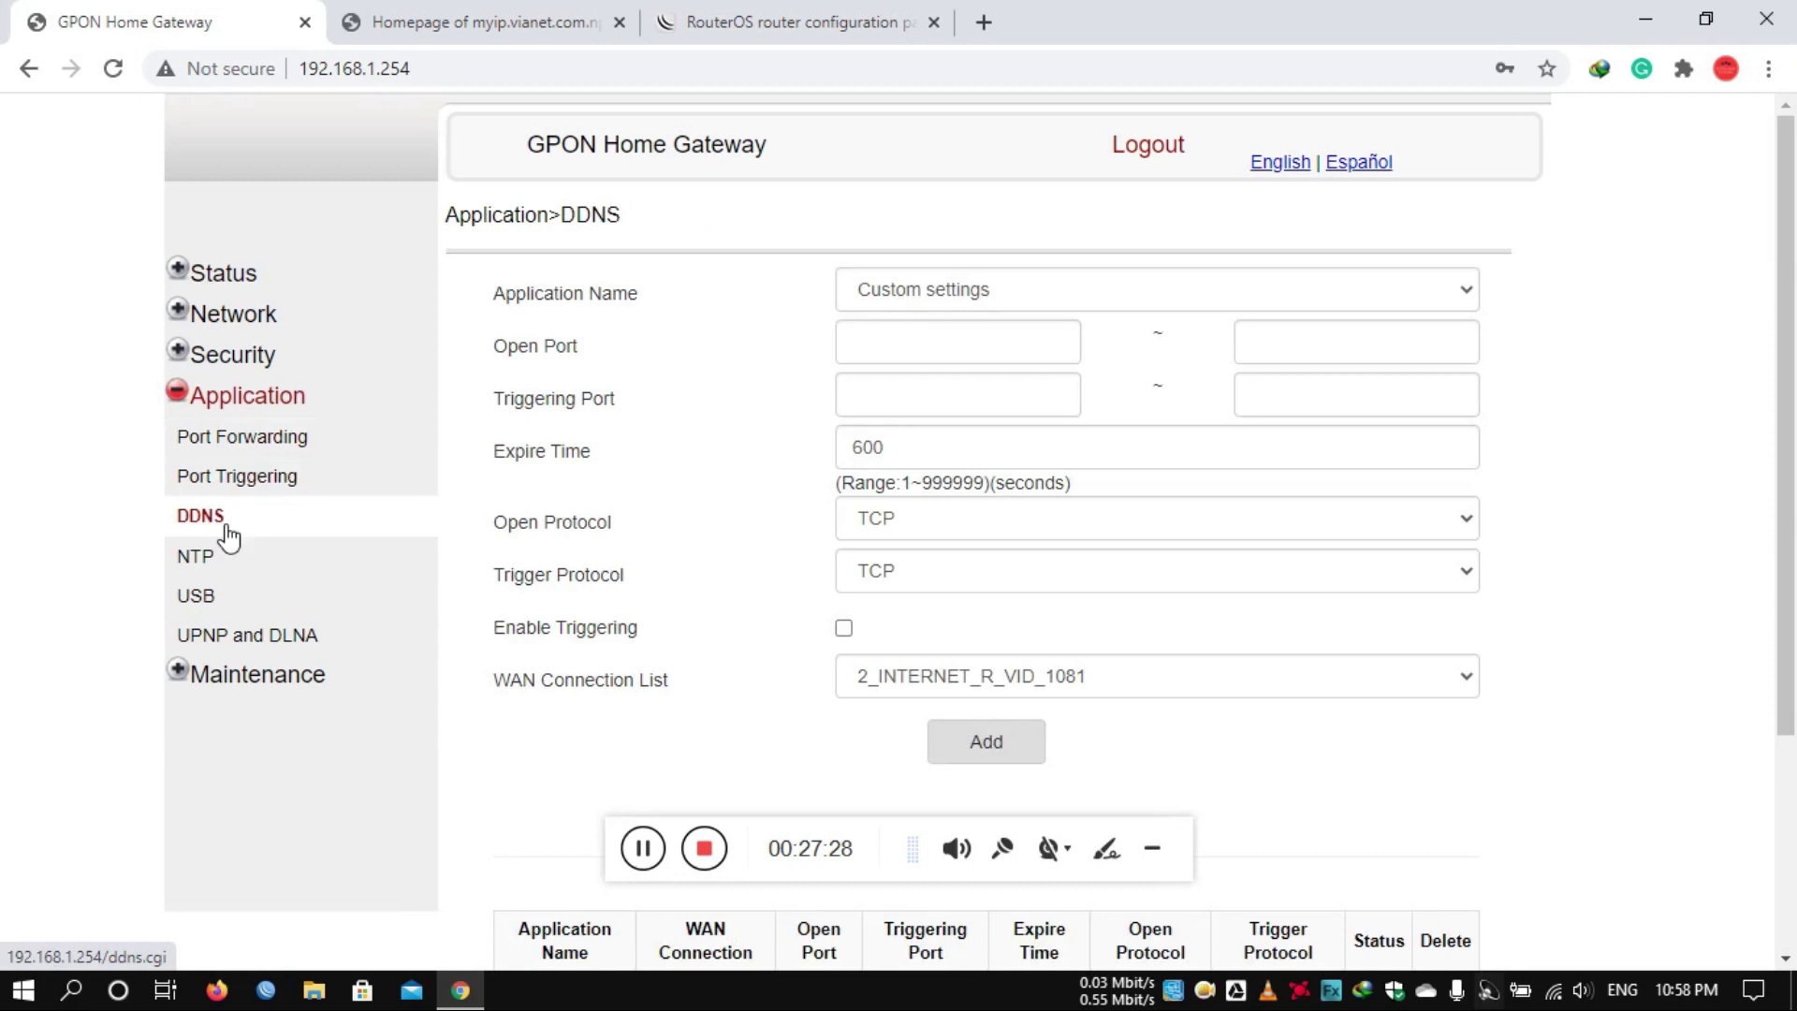
left_click(217, 604)
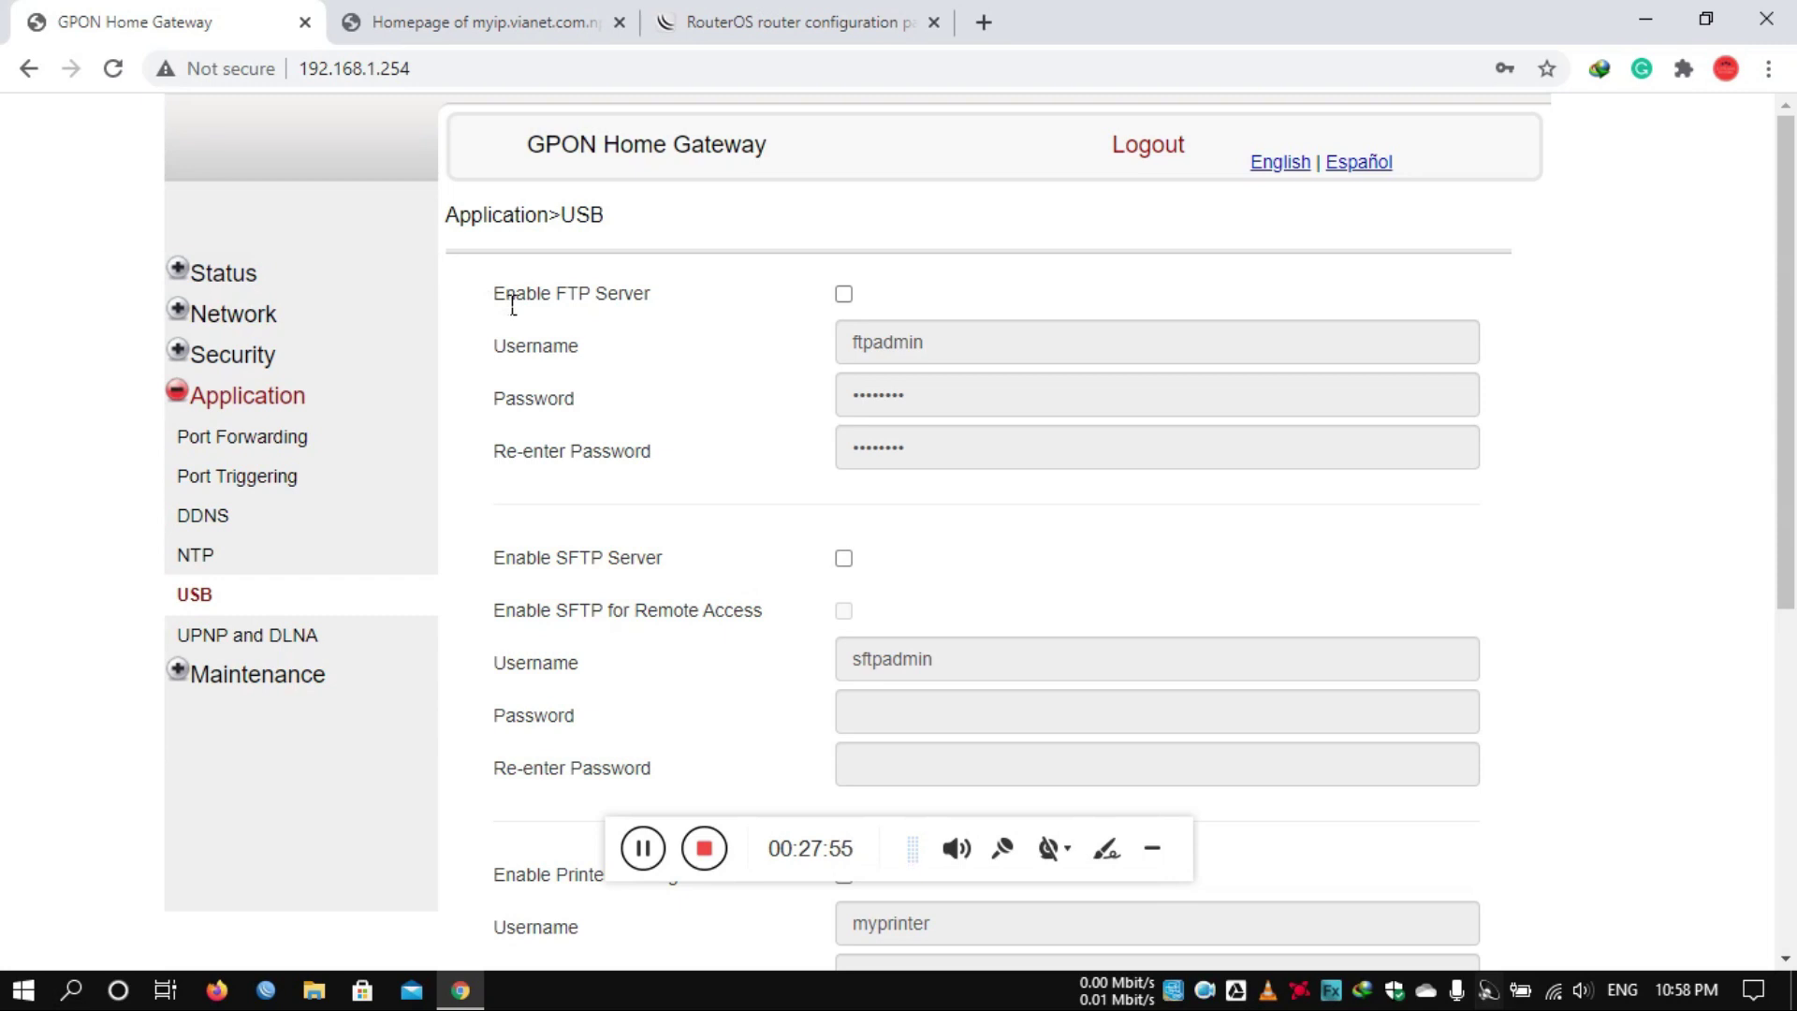
left_click_drag(512, 304, 661, 301)
left_click(717, 318)
left_click_drag(511, 299, 718, 298)
left_click(718, 298)
left_click(844, 295)
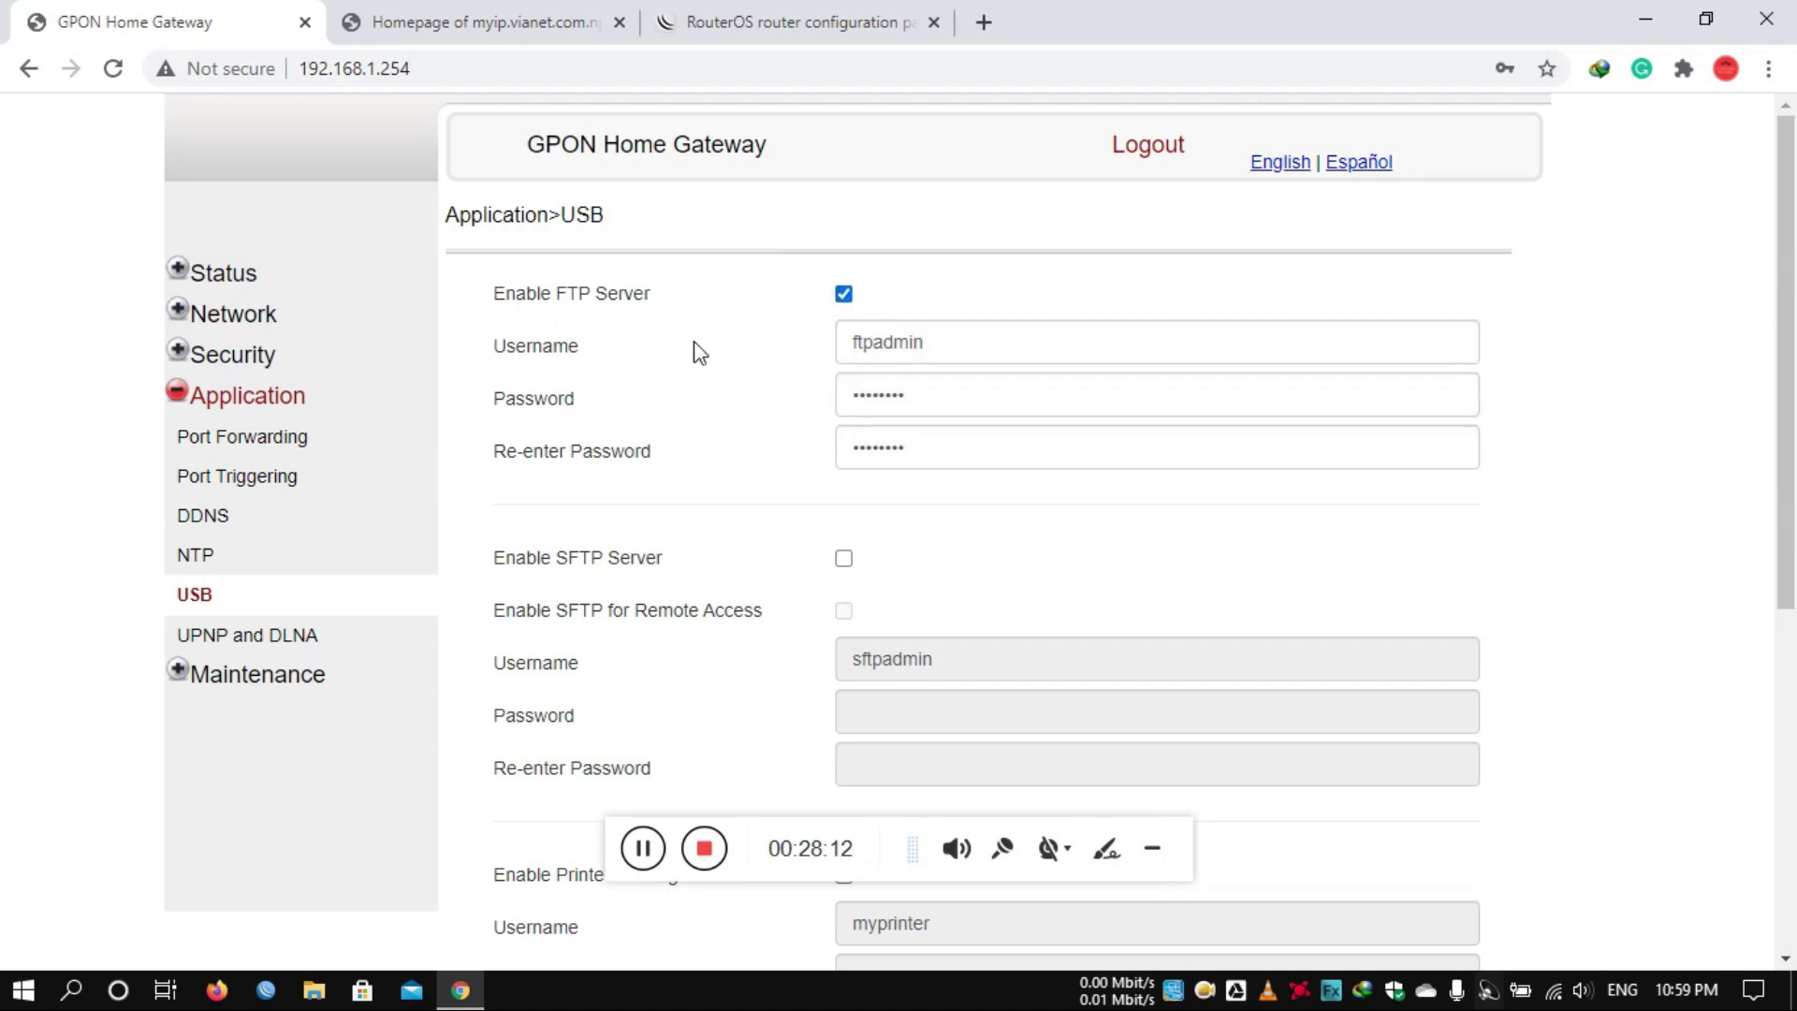
Change the FTP username from ftpadmin to admin, enter a password, and save
left_click(1012, 357)
left_click_drag(1011, 356, 575, 319)
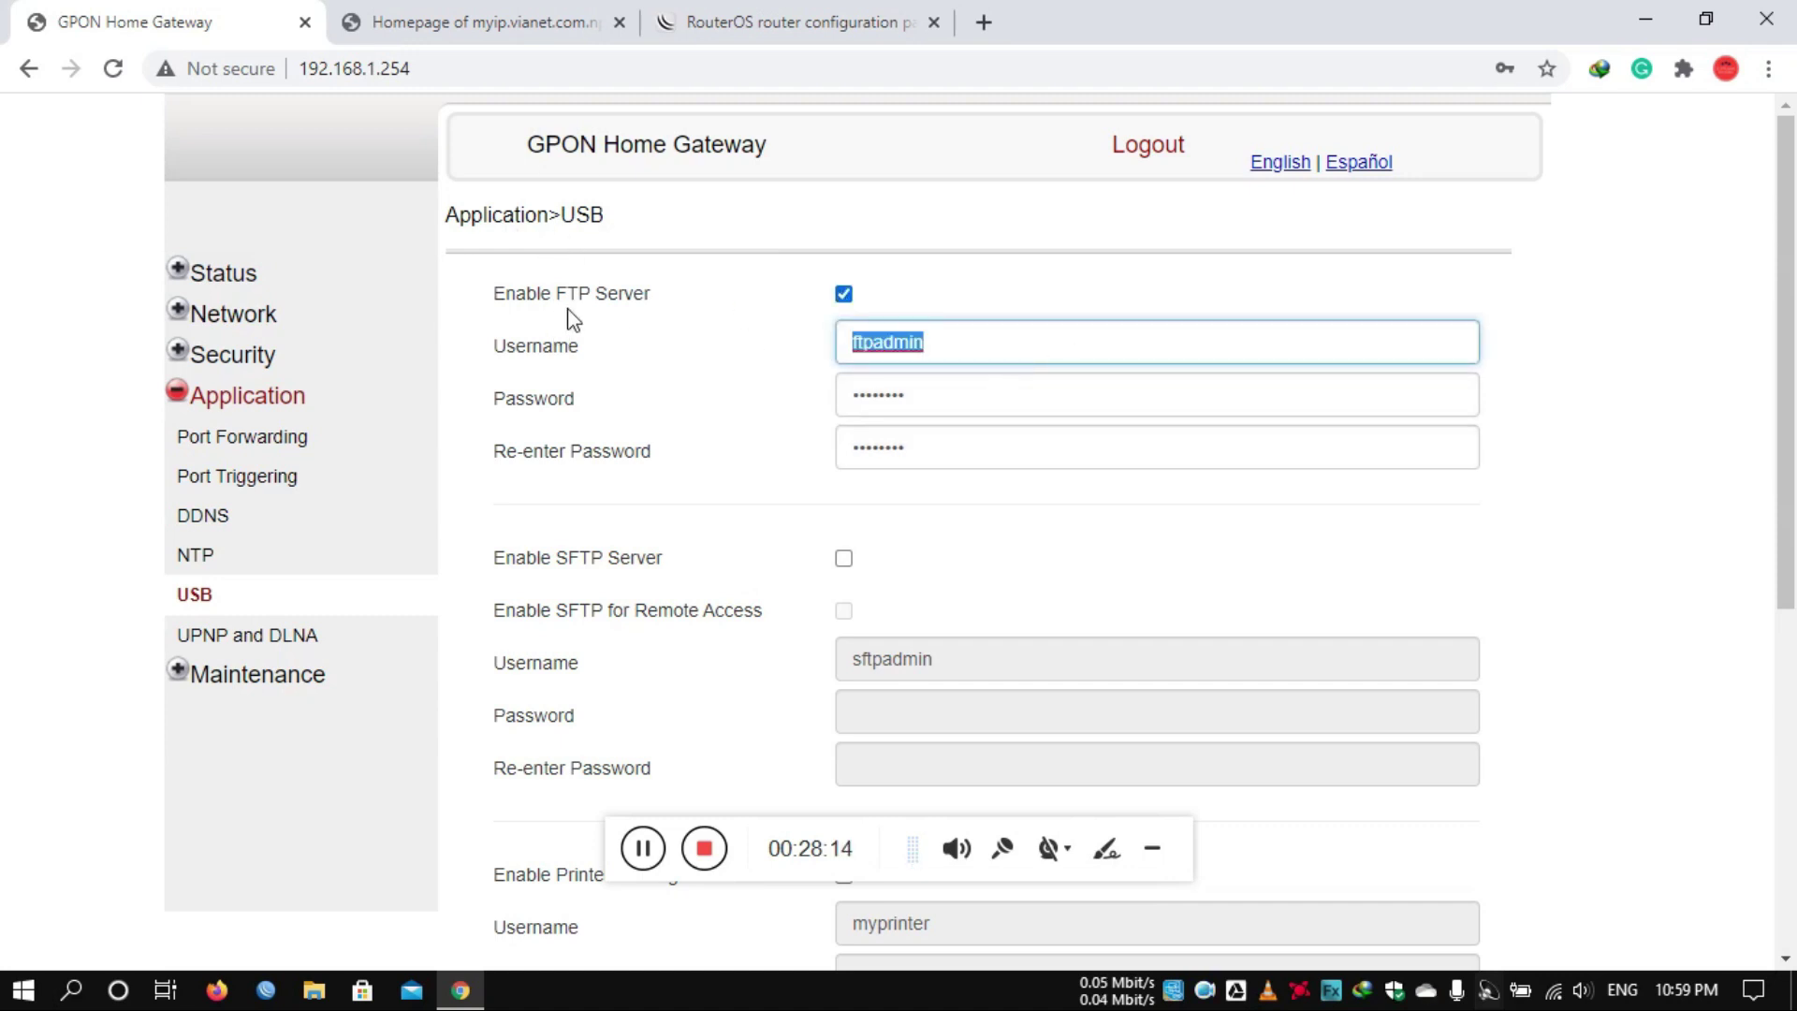
type("admin")
key("Tab")
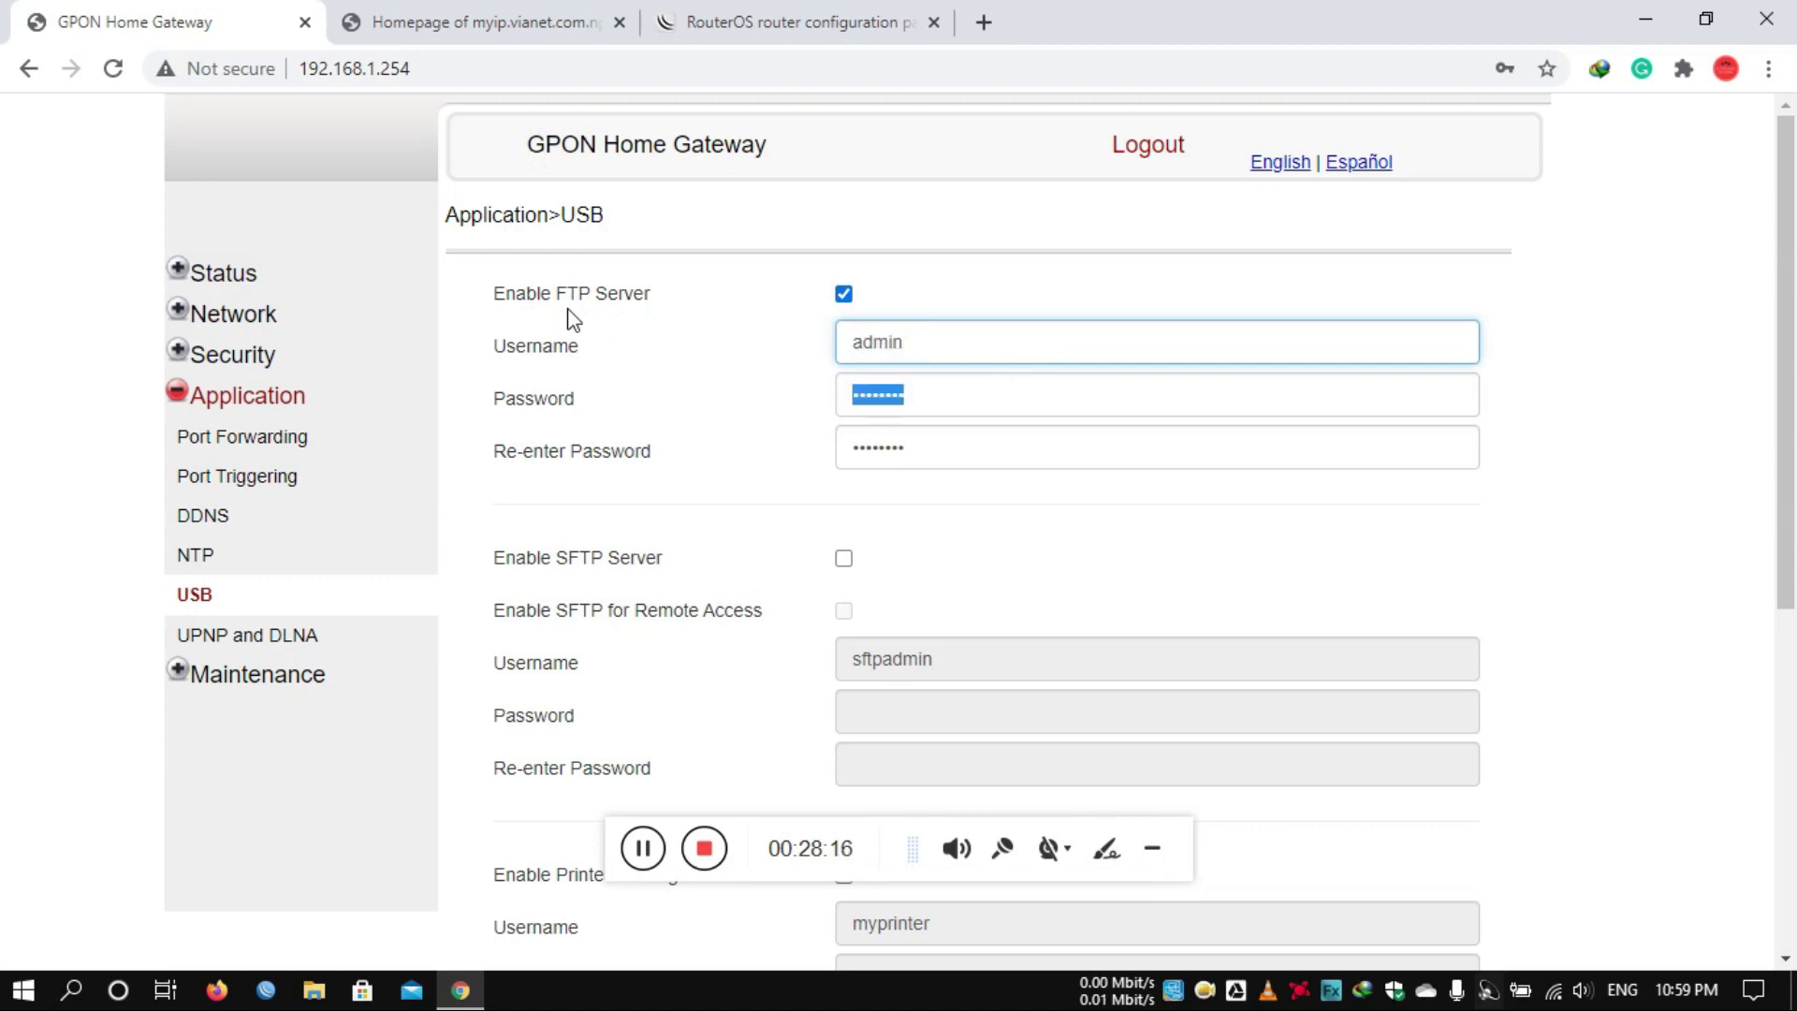
type("•••")
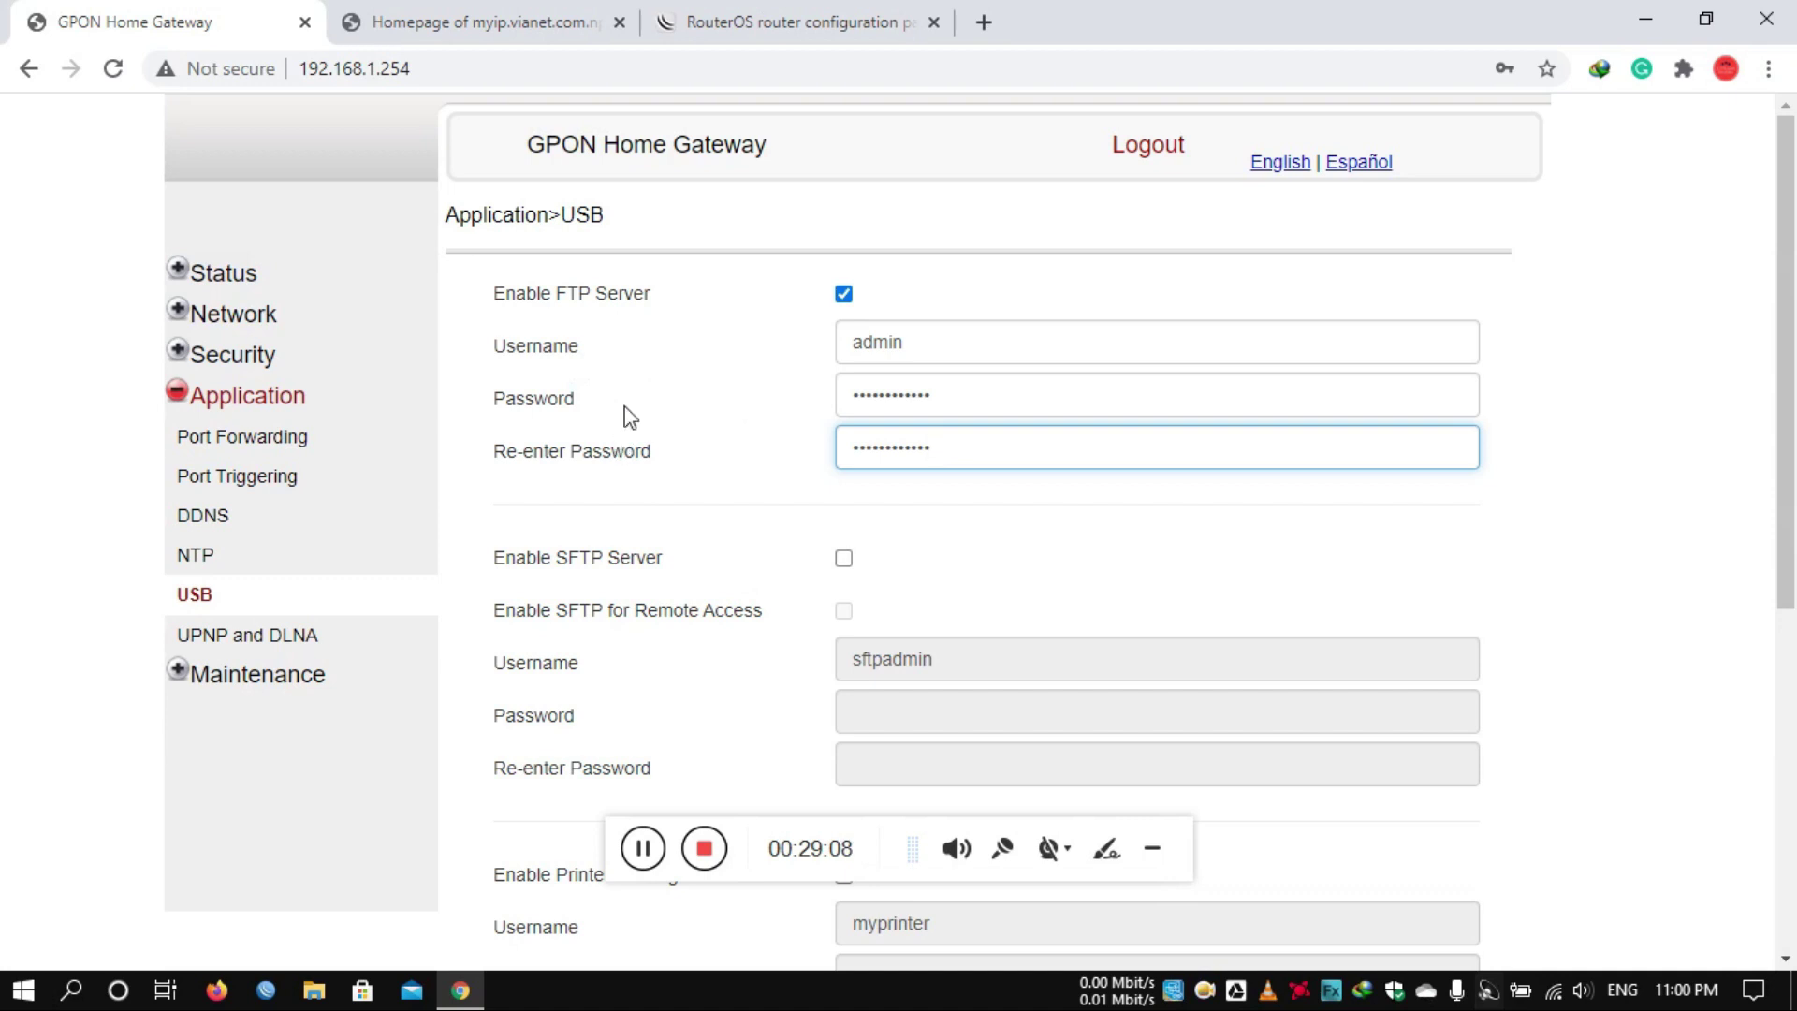
scroll(800, 451, "down", 6)
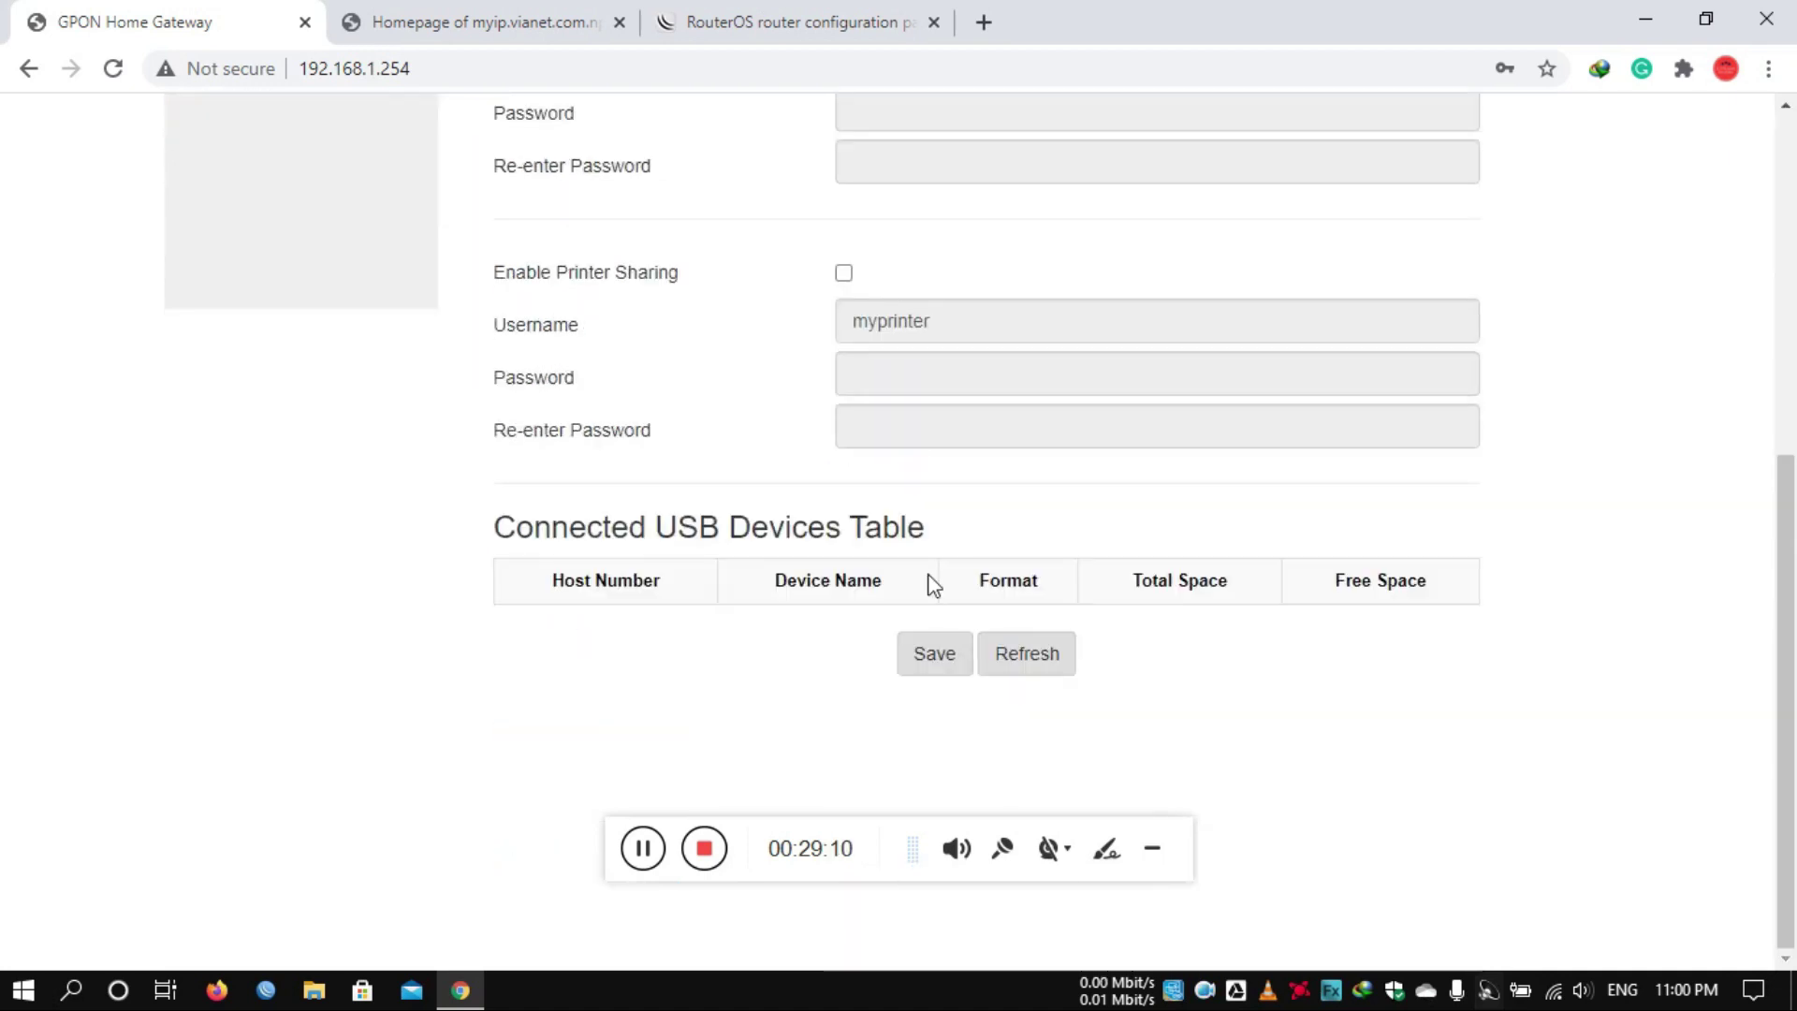
left_click(935, 657)
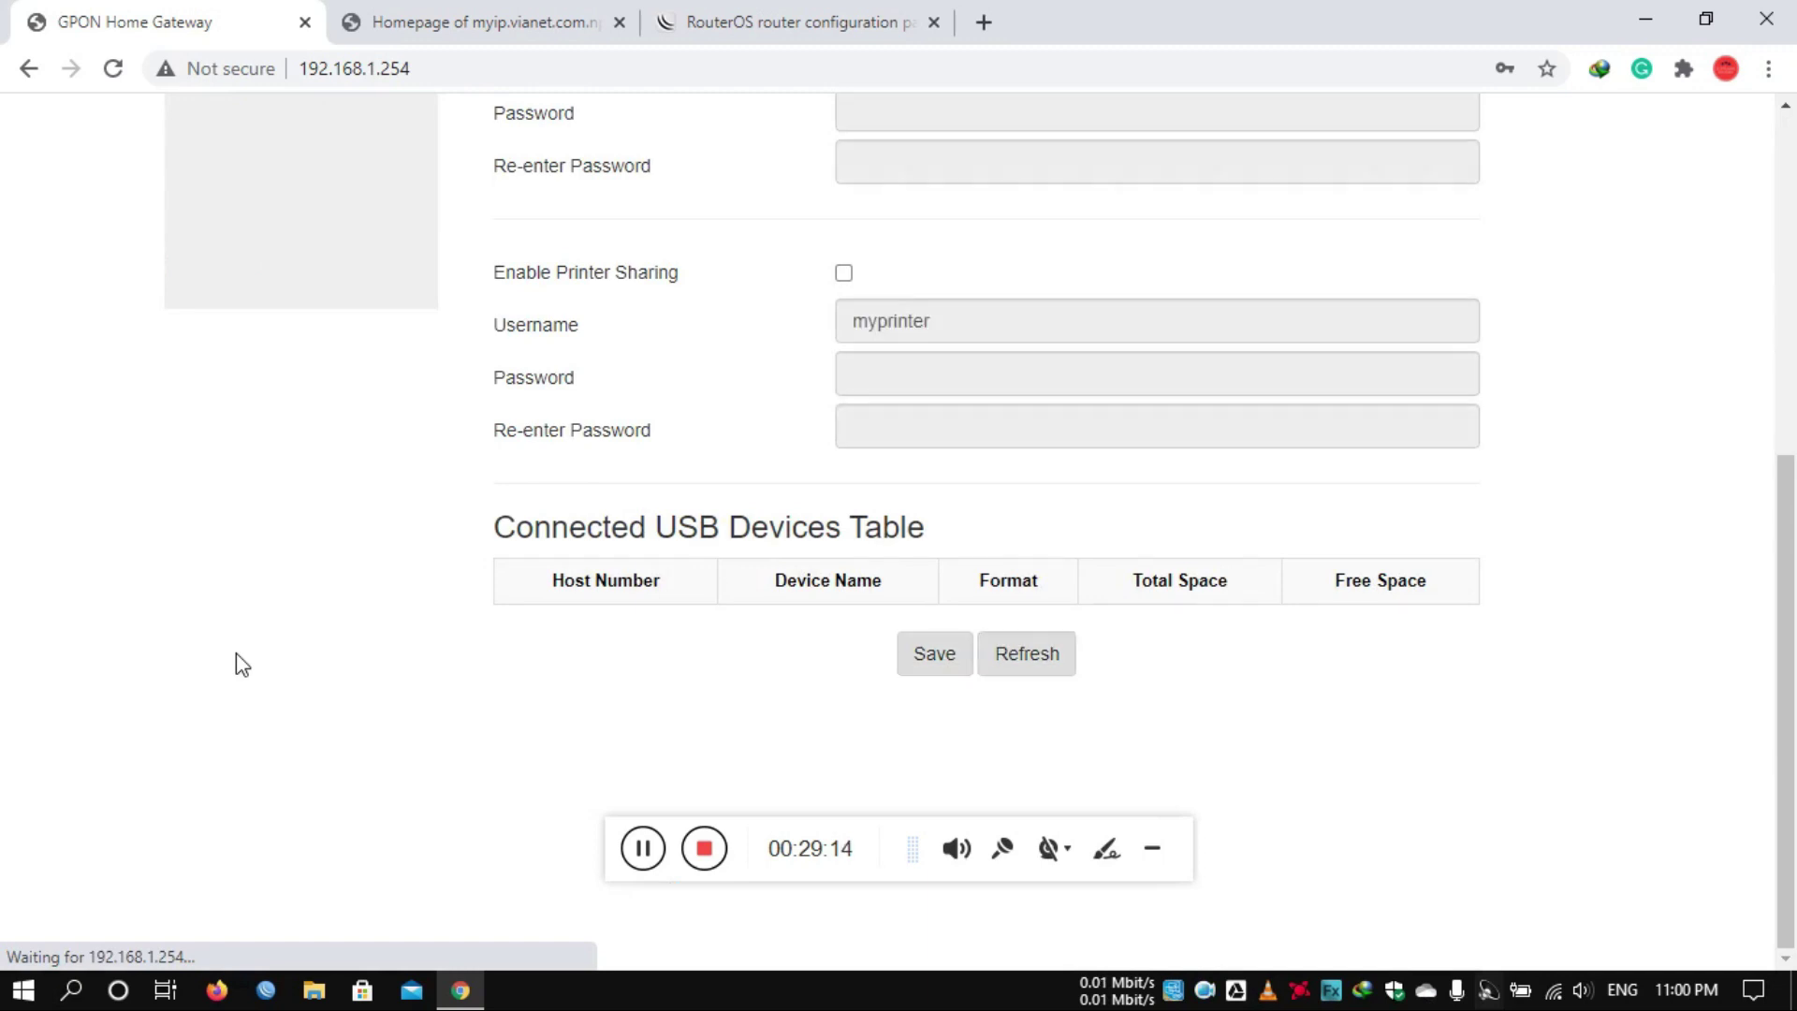
Log on to ftp://192.168.1.254 in File Explorer as user admin with its password
left_click(313, 990)
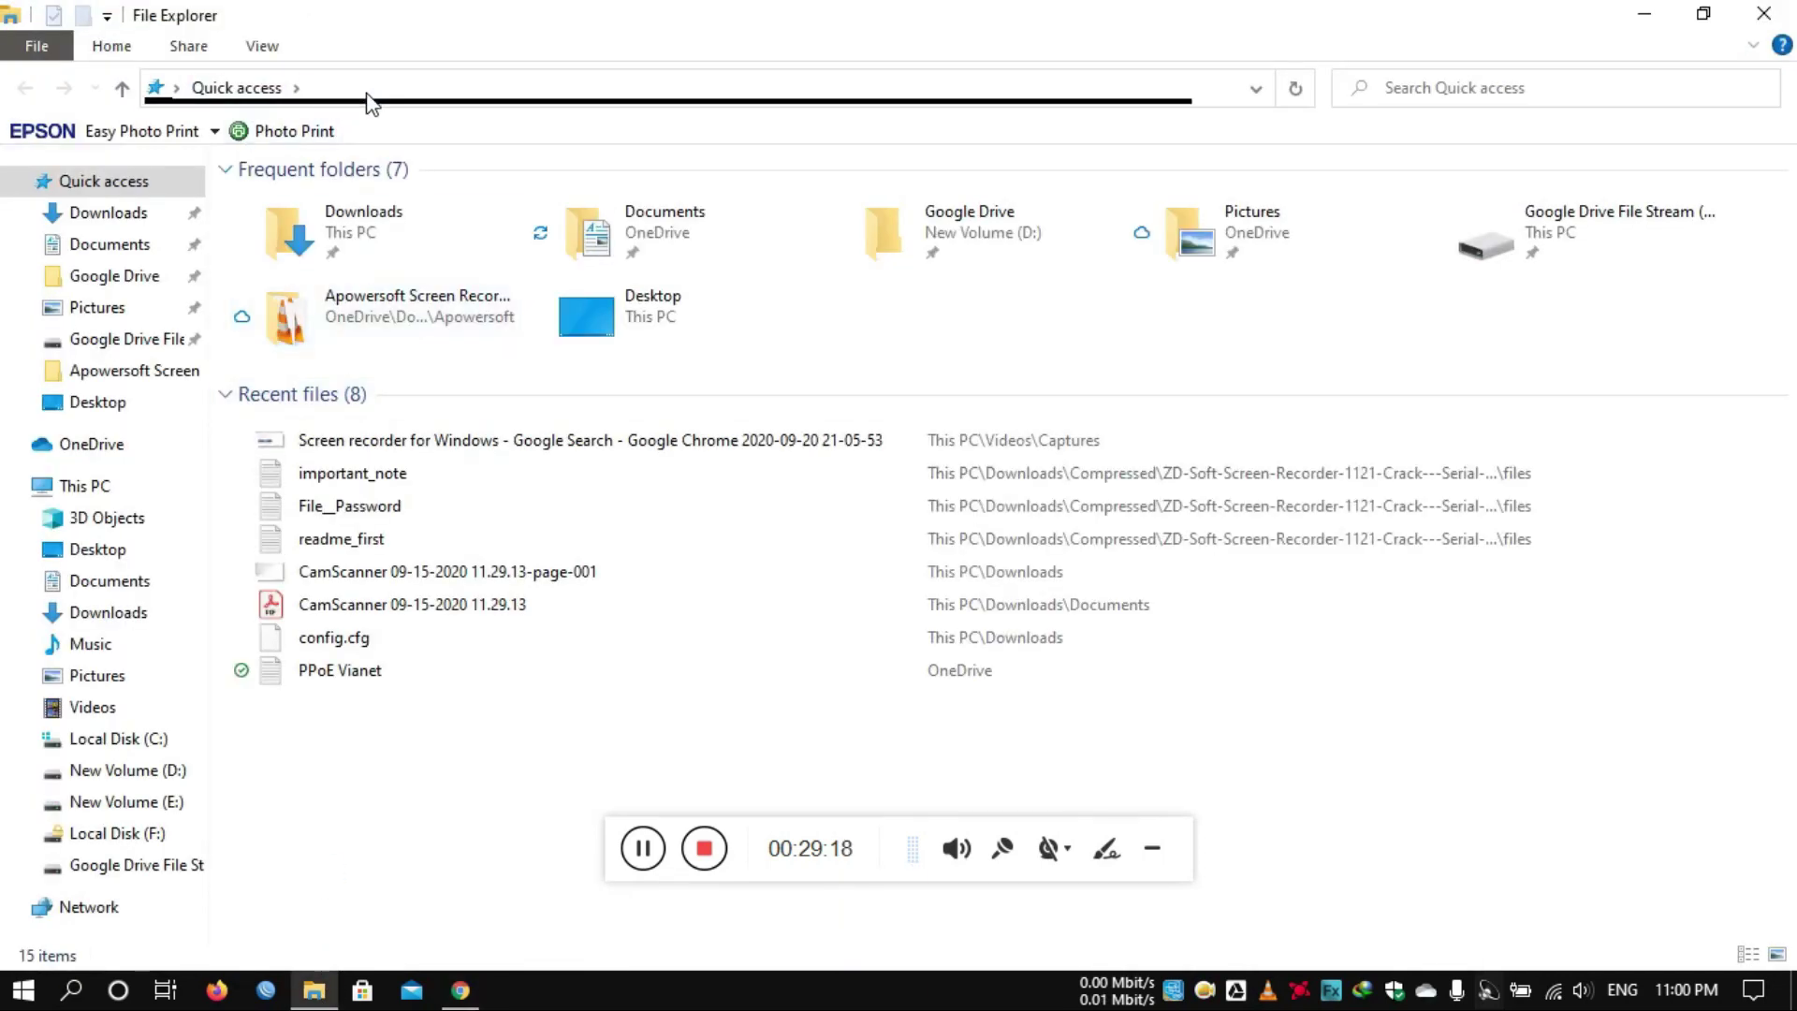
left_click(379, 103)
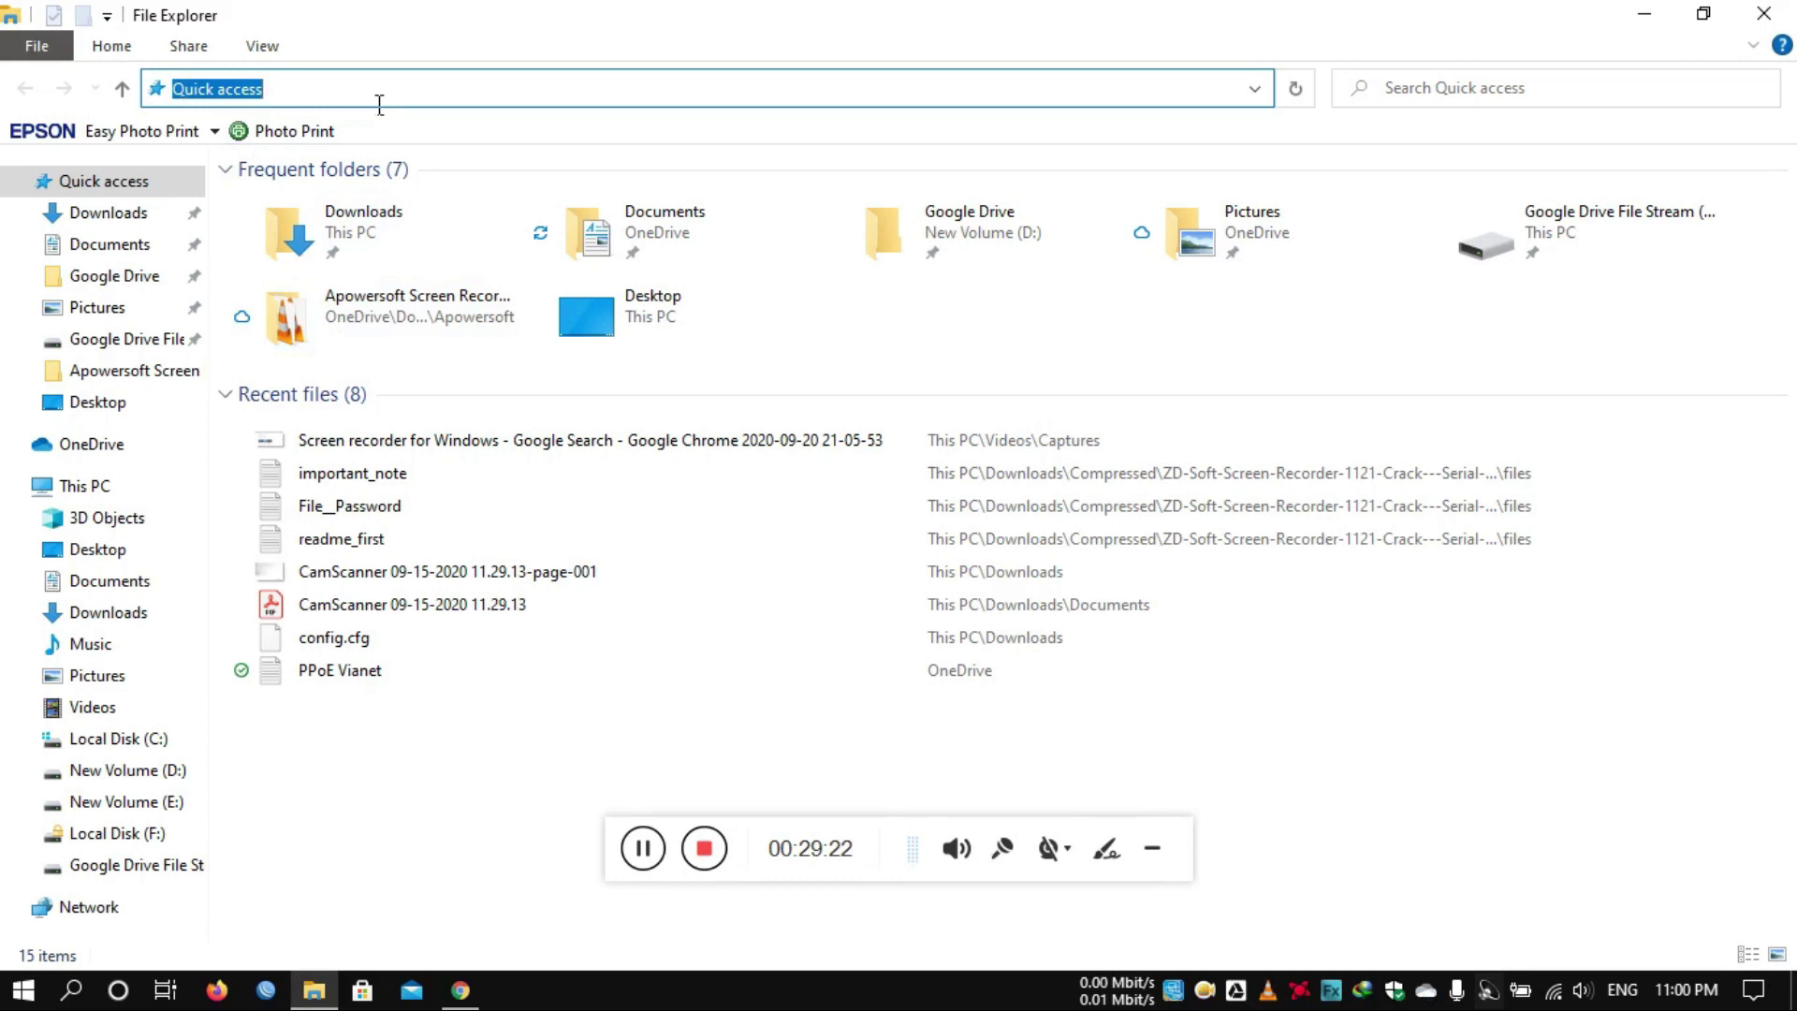
key("BackSpace")
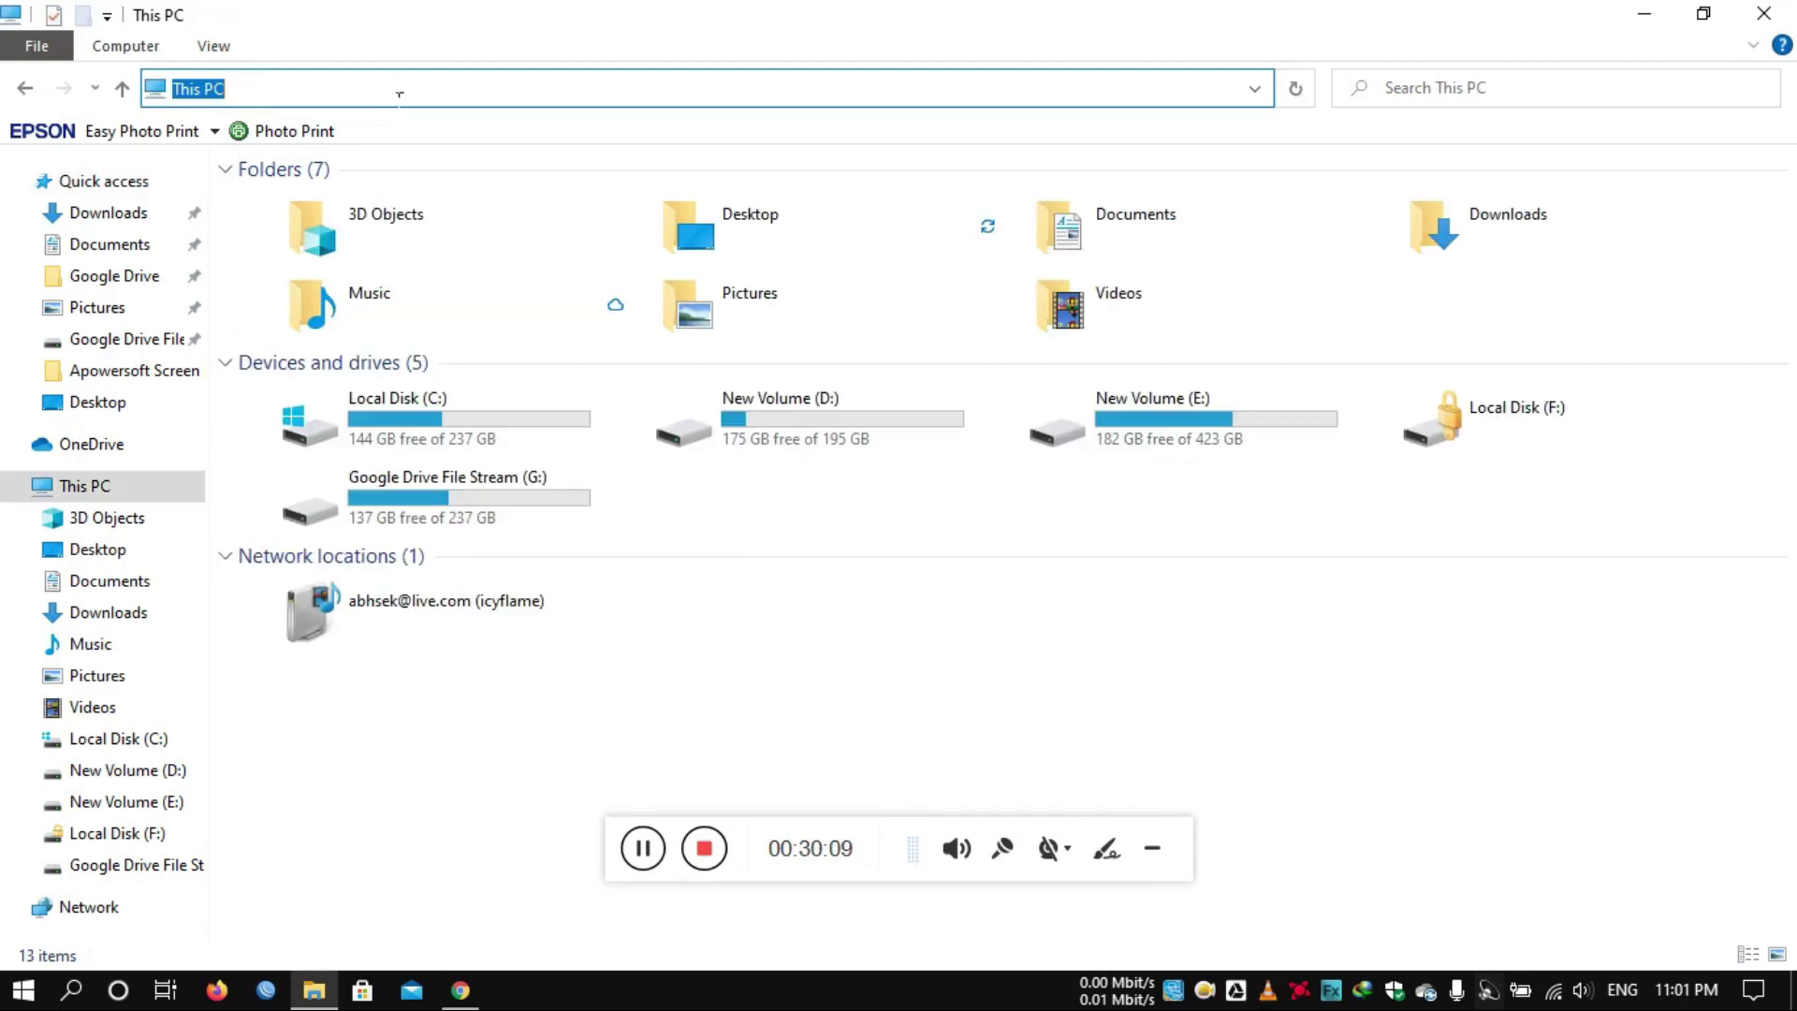
type("ftp")
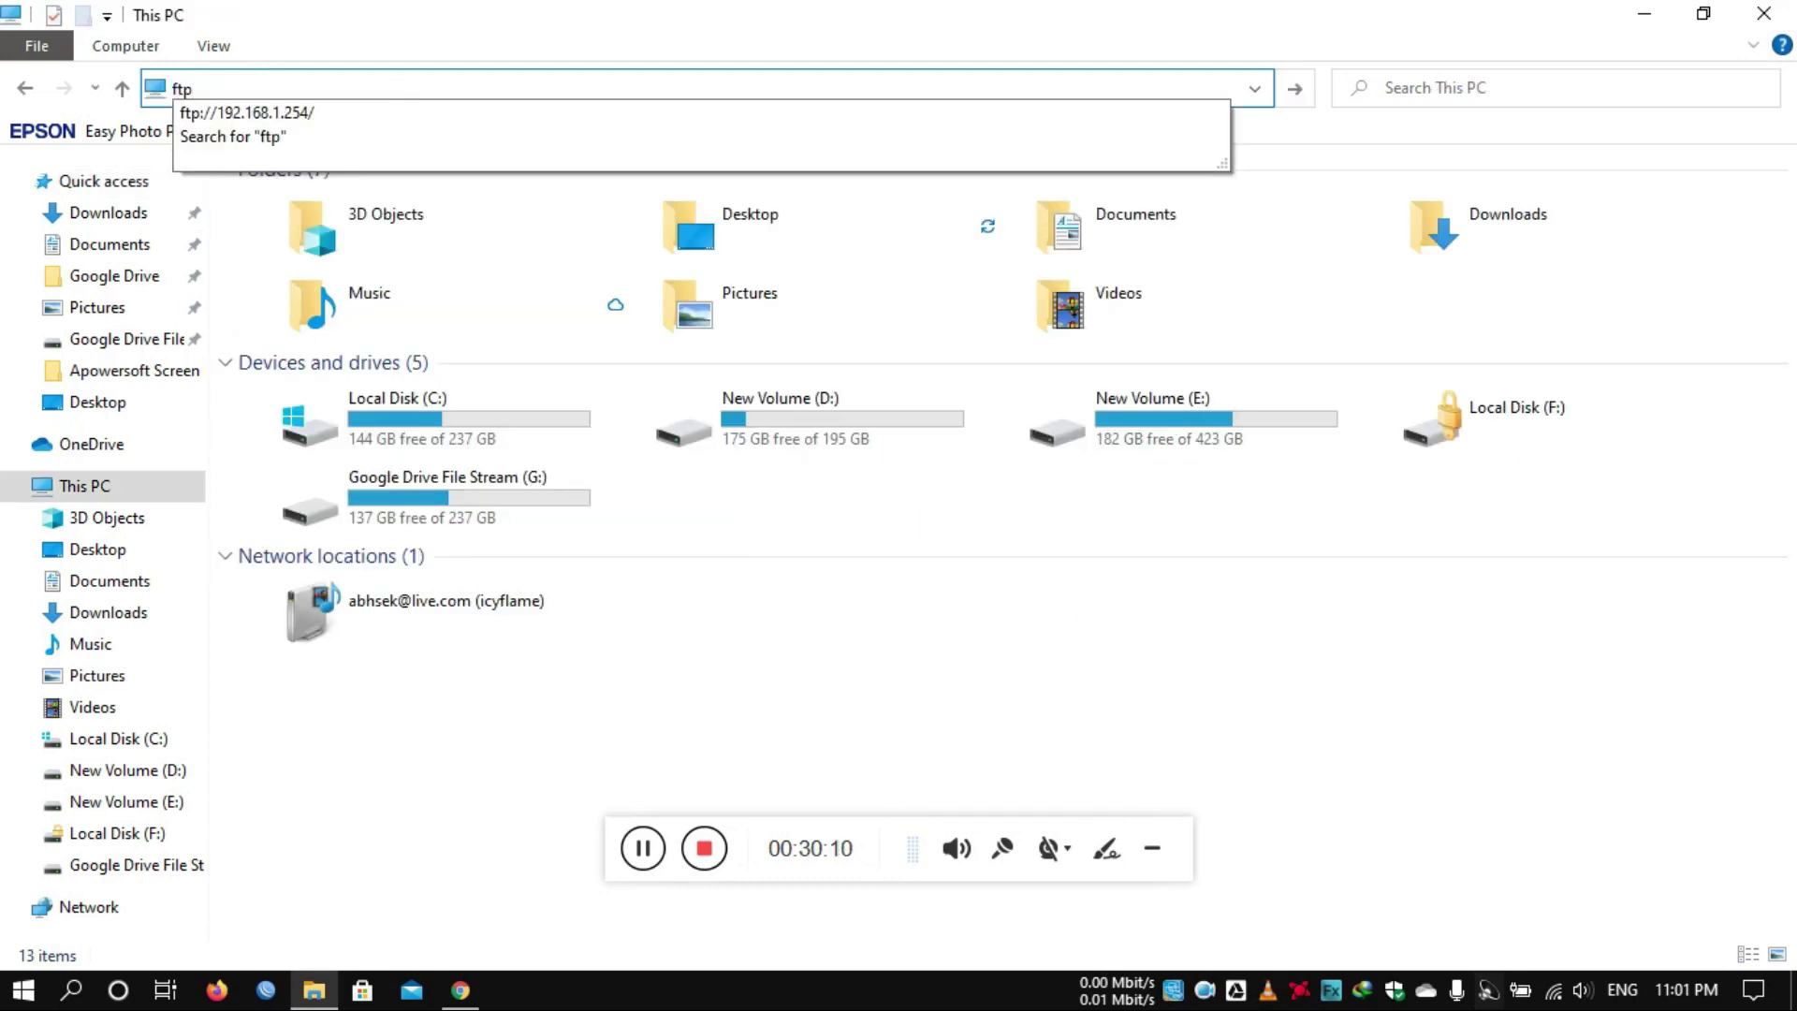
type("://192.168.1.254")
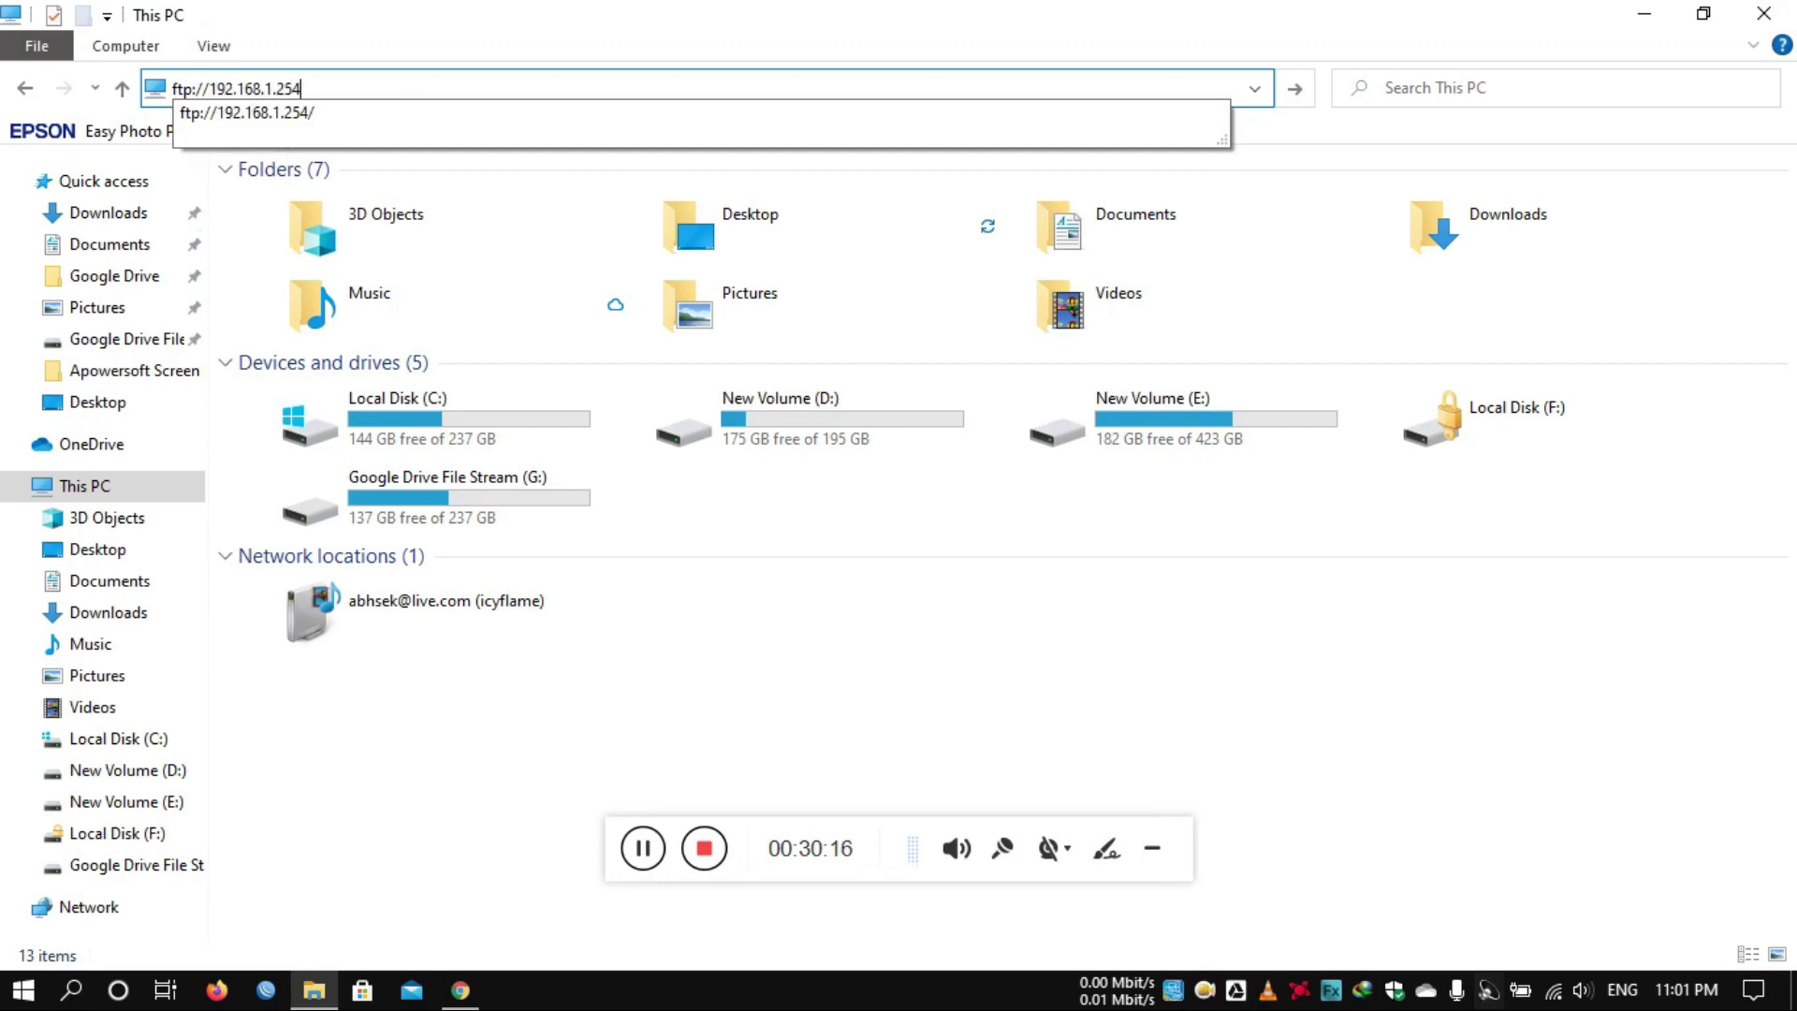
key("Return")
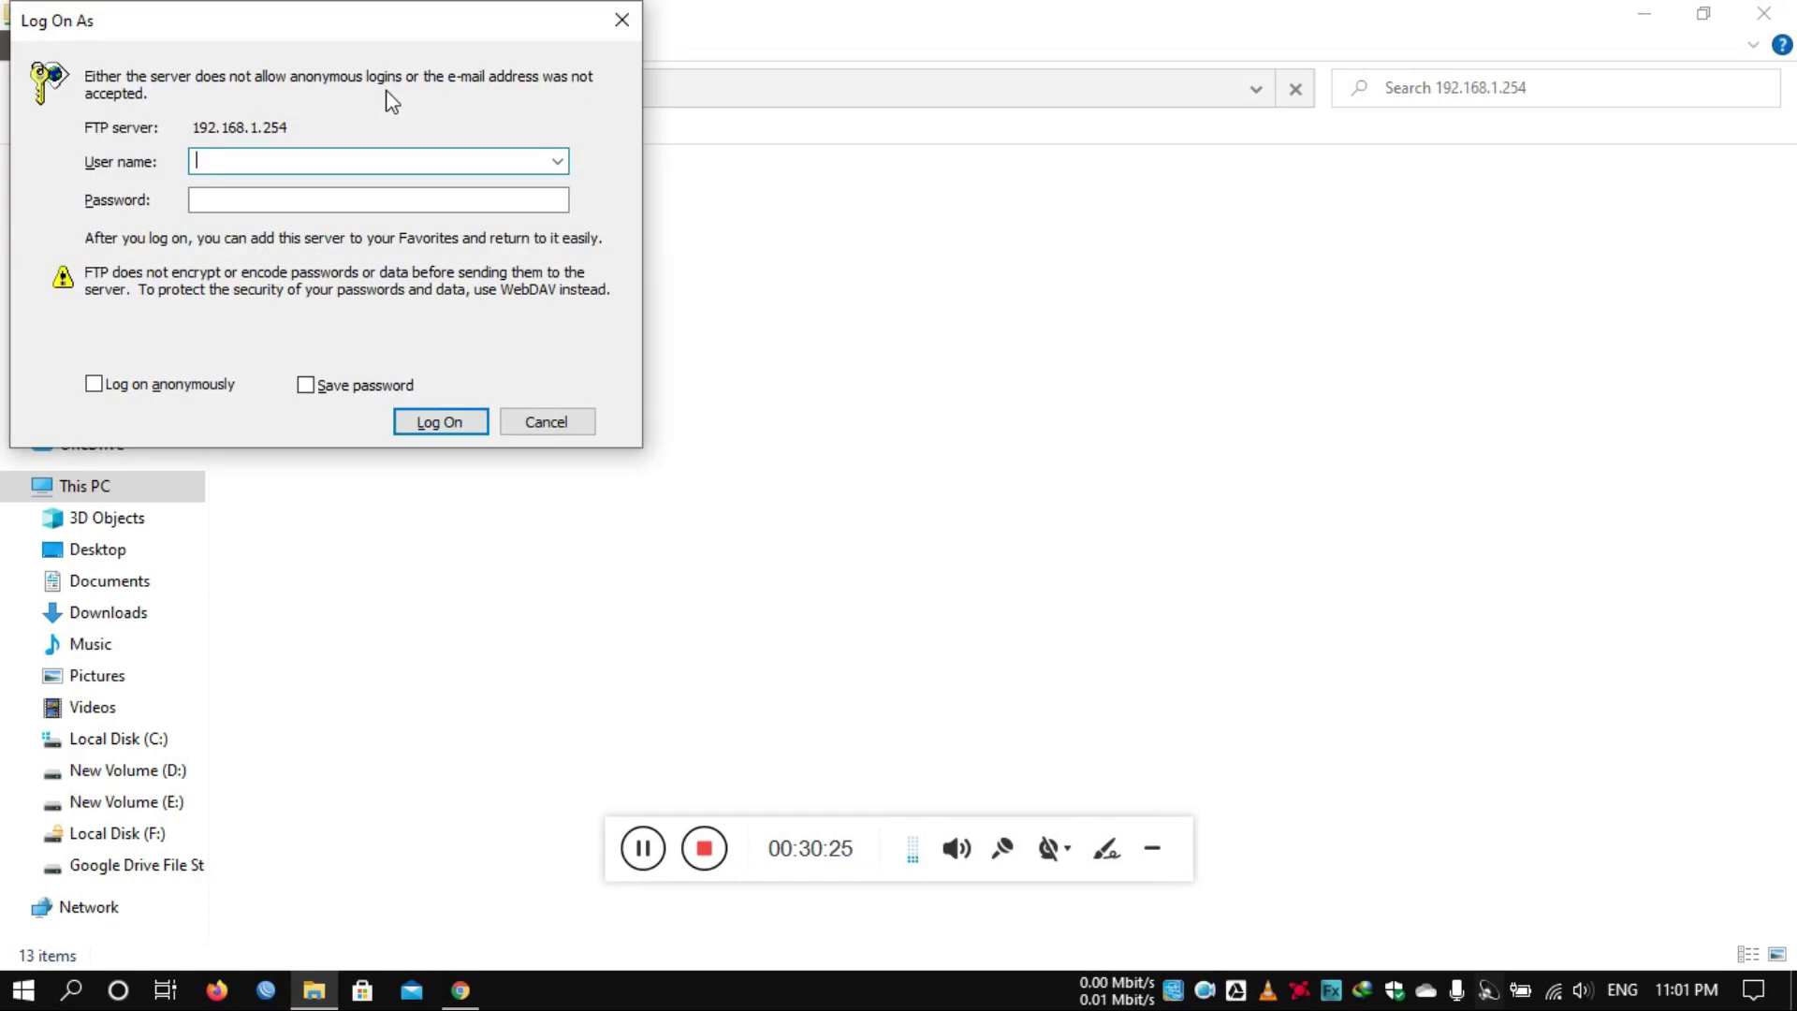
key("Tab")
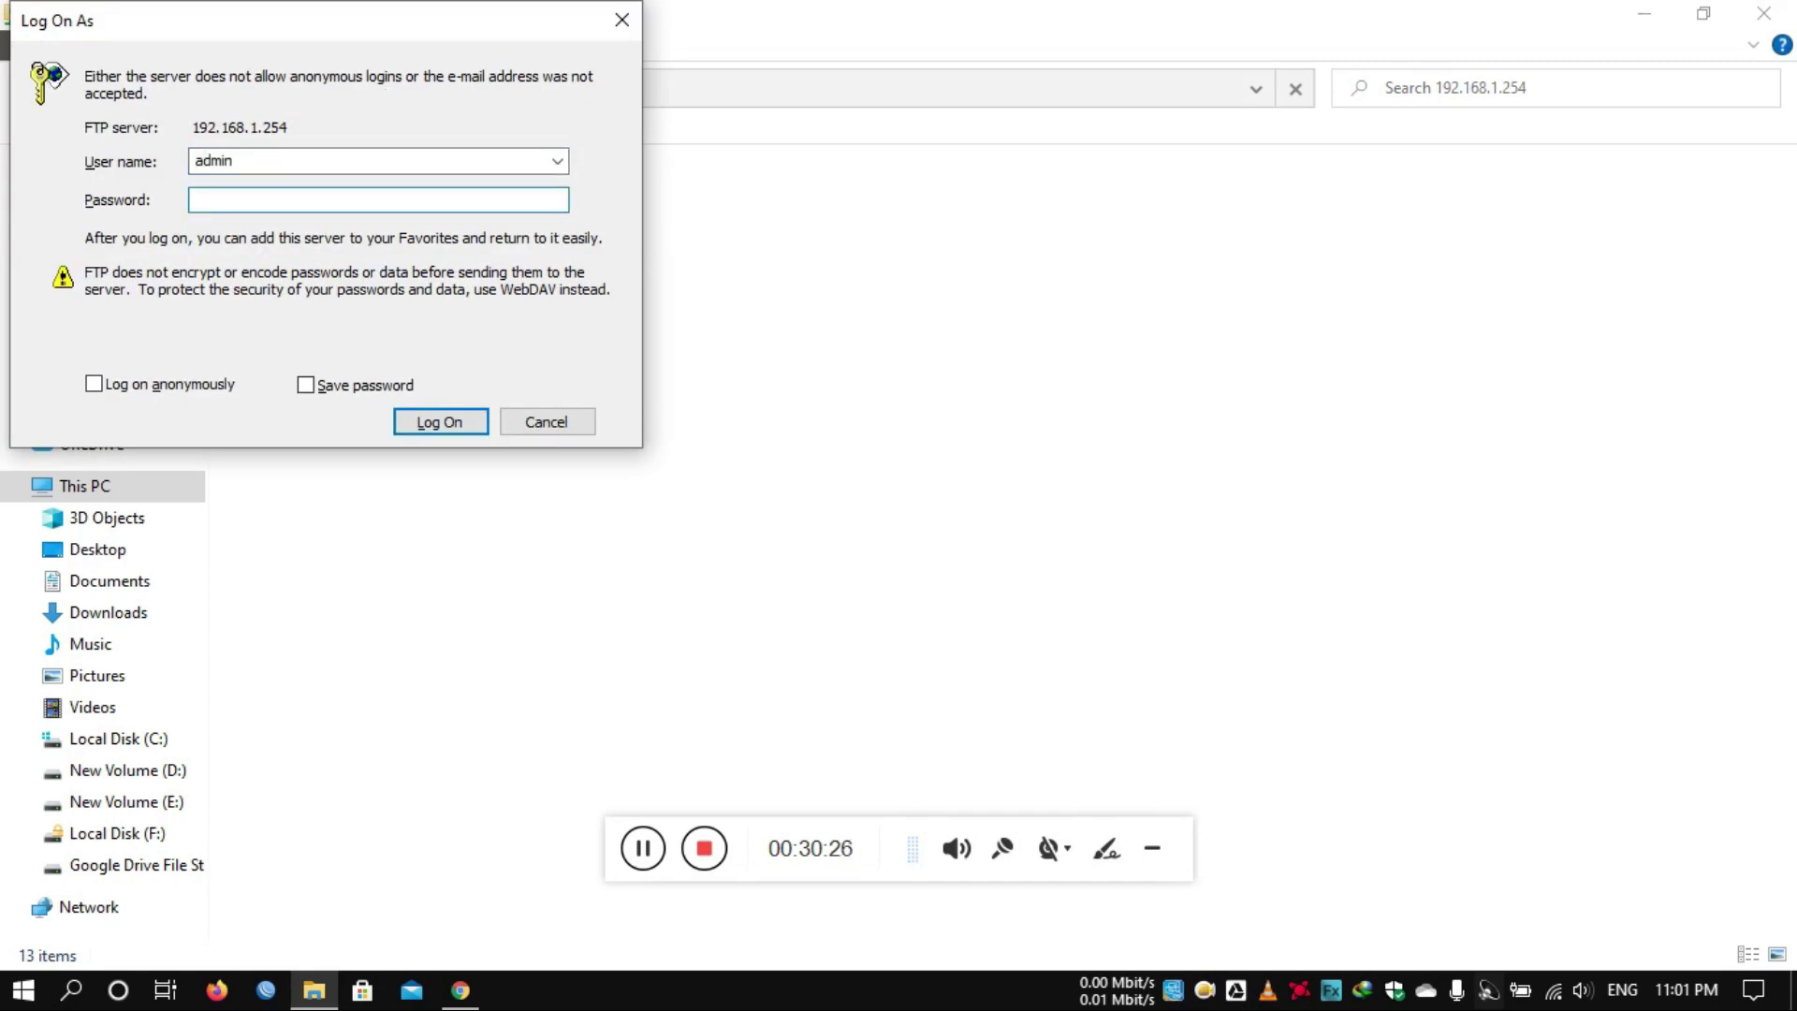
left_click(456, 427)
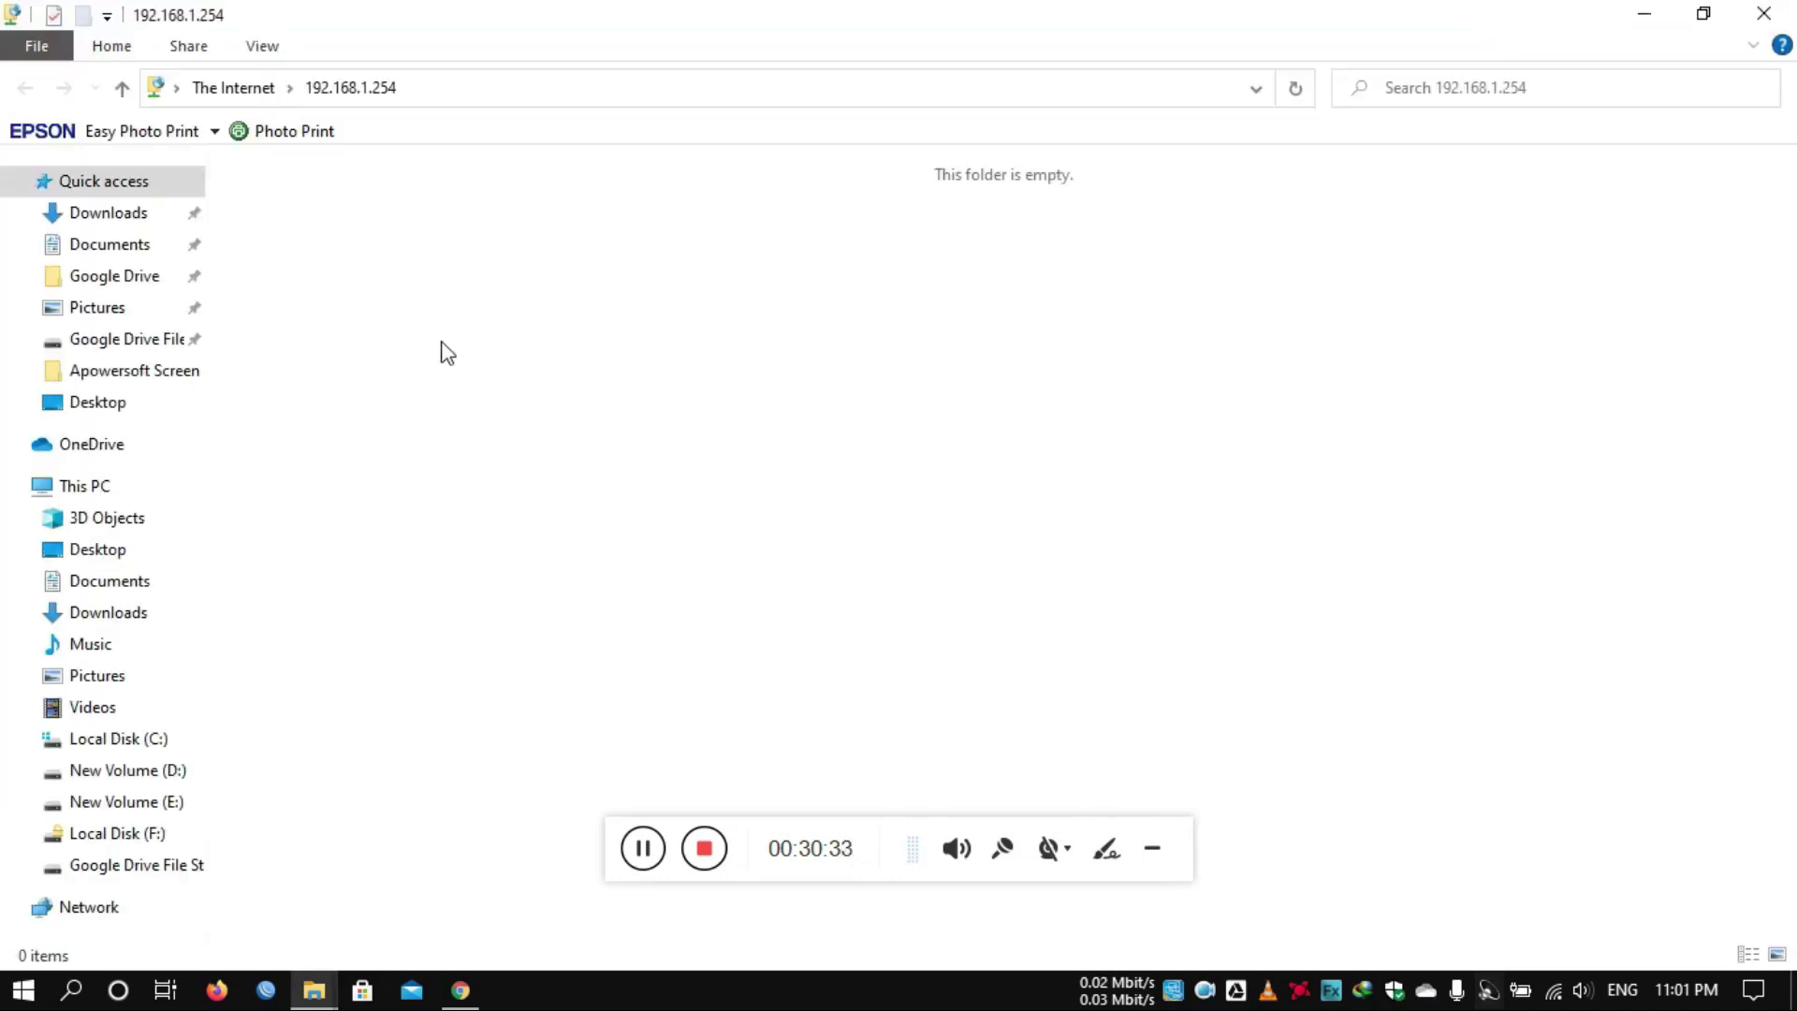
Confirm the FTP share is empty, then return to the gateway's UPnP and DLNA settings
right_click(917, 312)
mouse_move(1043, 554)
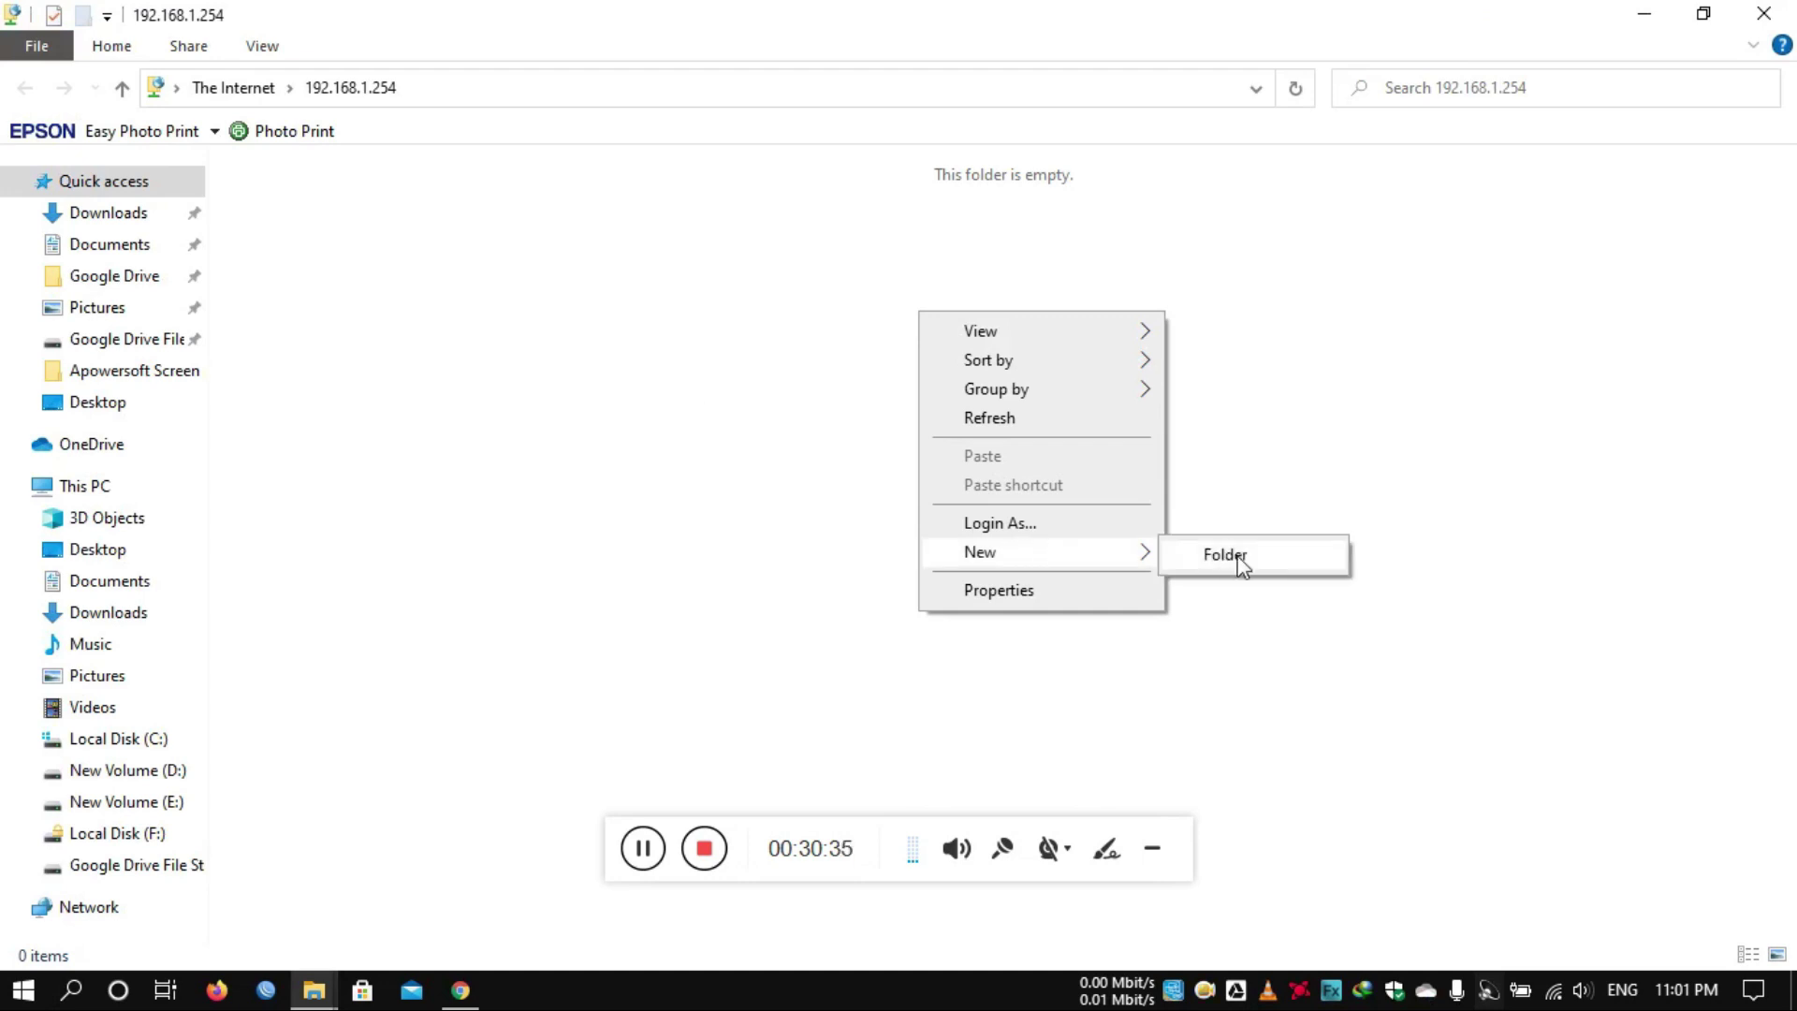
left_click(397, 280)
left_click_drag(394, 271, 1602, 949)
left_click_drag(515, 222, 1489, 963)
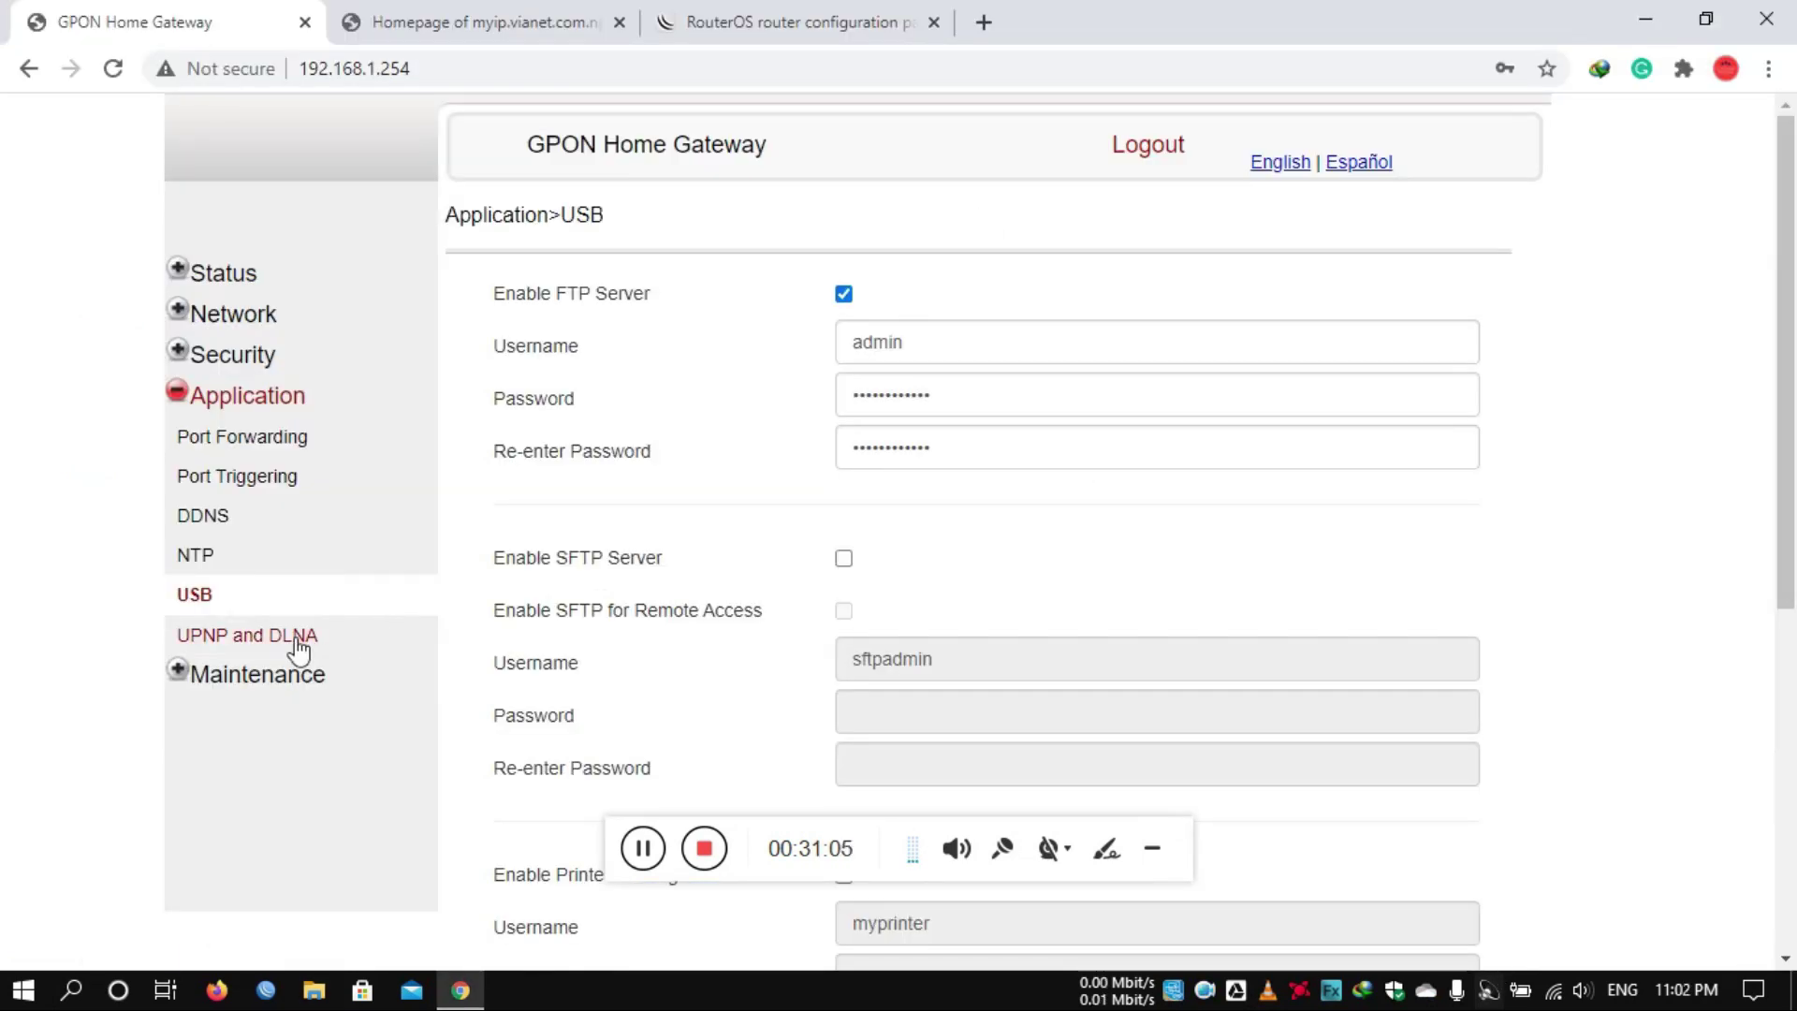
left_click(295, 640)
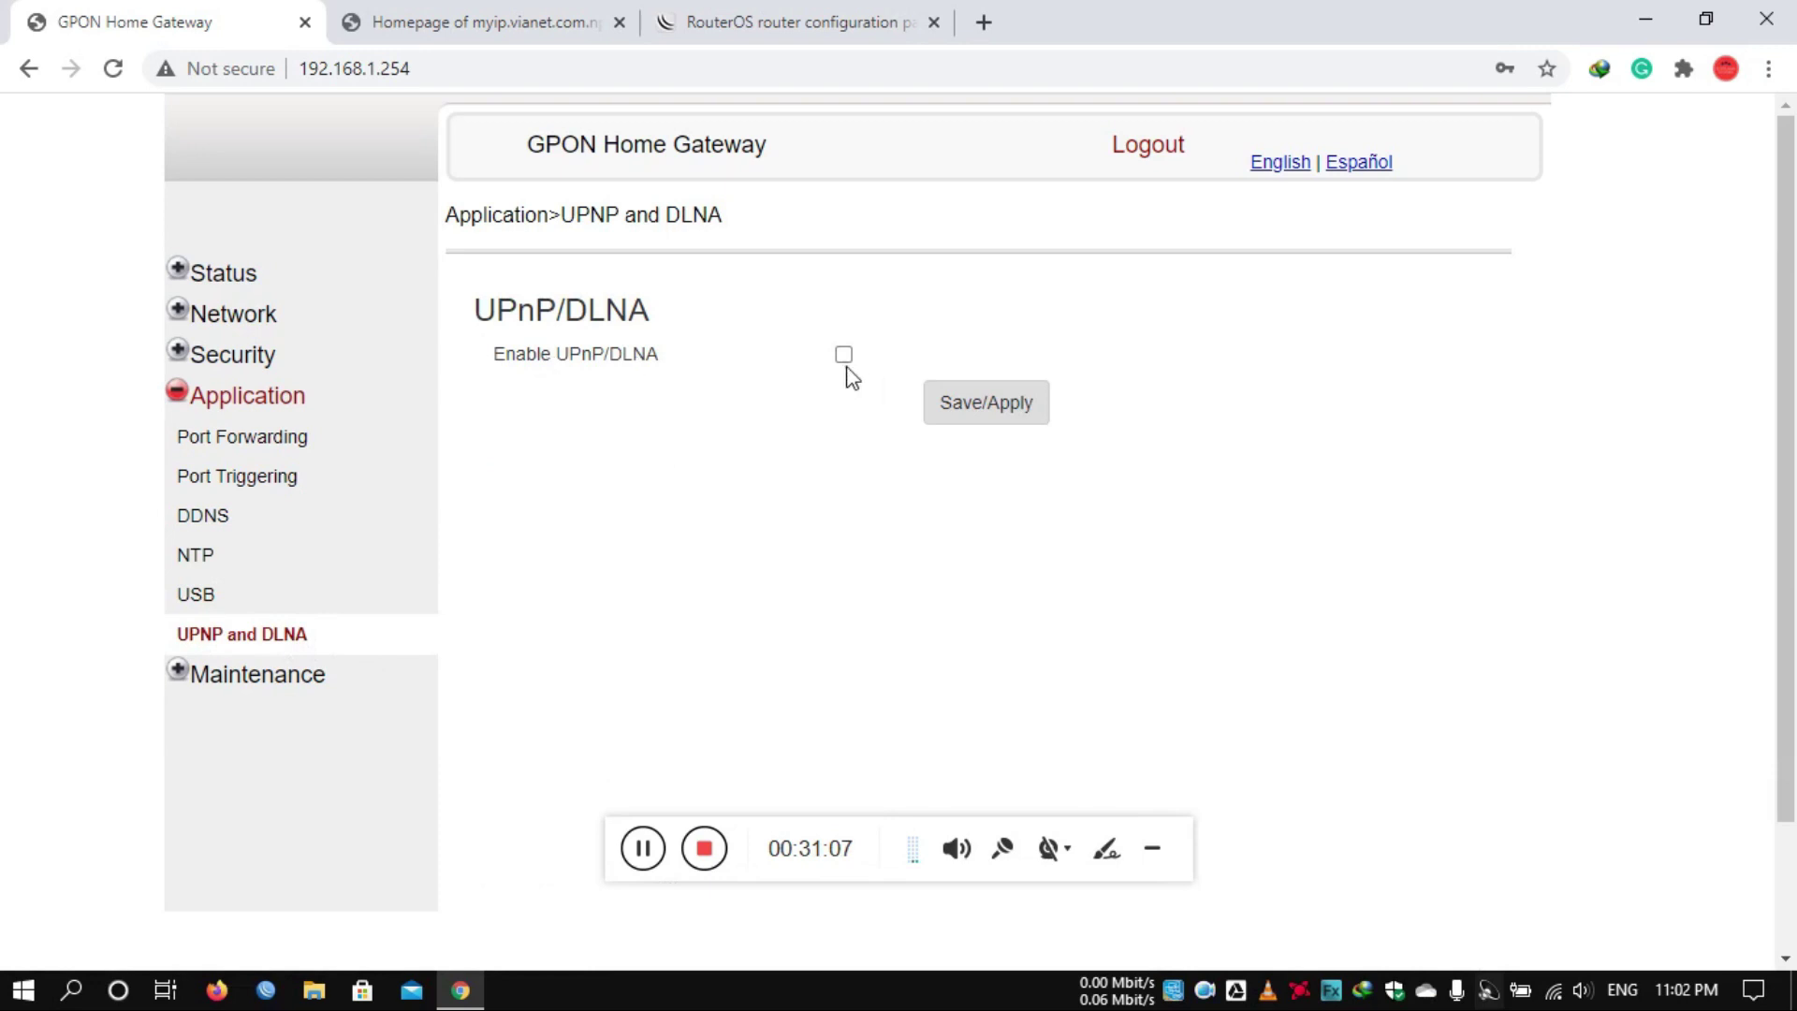
Apply the UPnP/DLNA settings with the feature left disabled
left_click(1015, 412)
left_click_drag(493, 363, 654, 358)
left_click(688, 389)
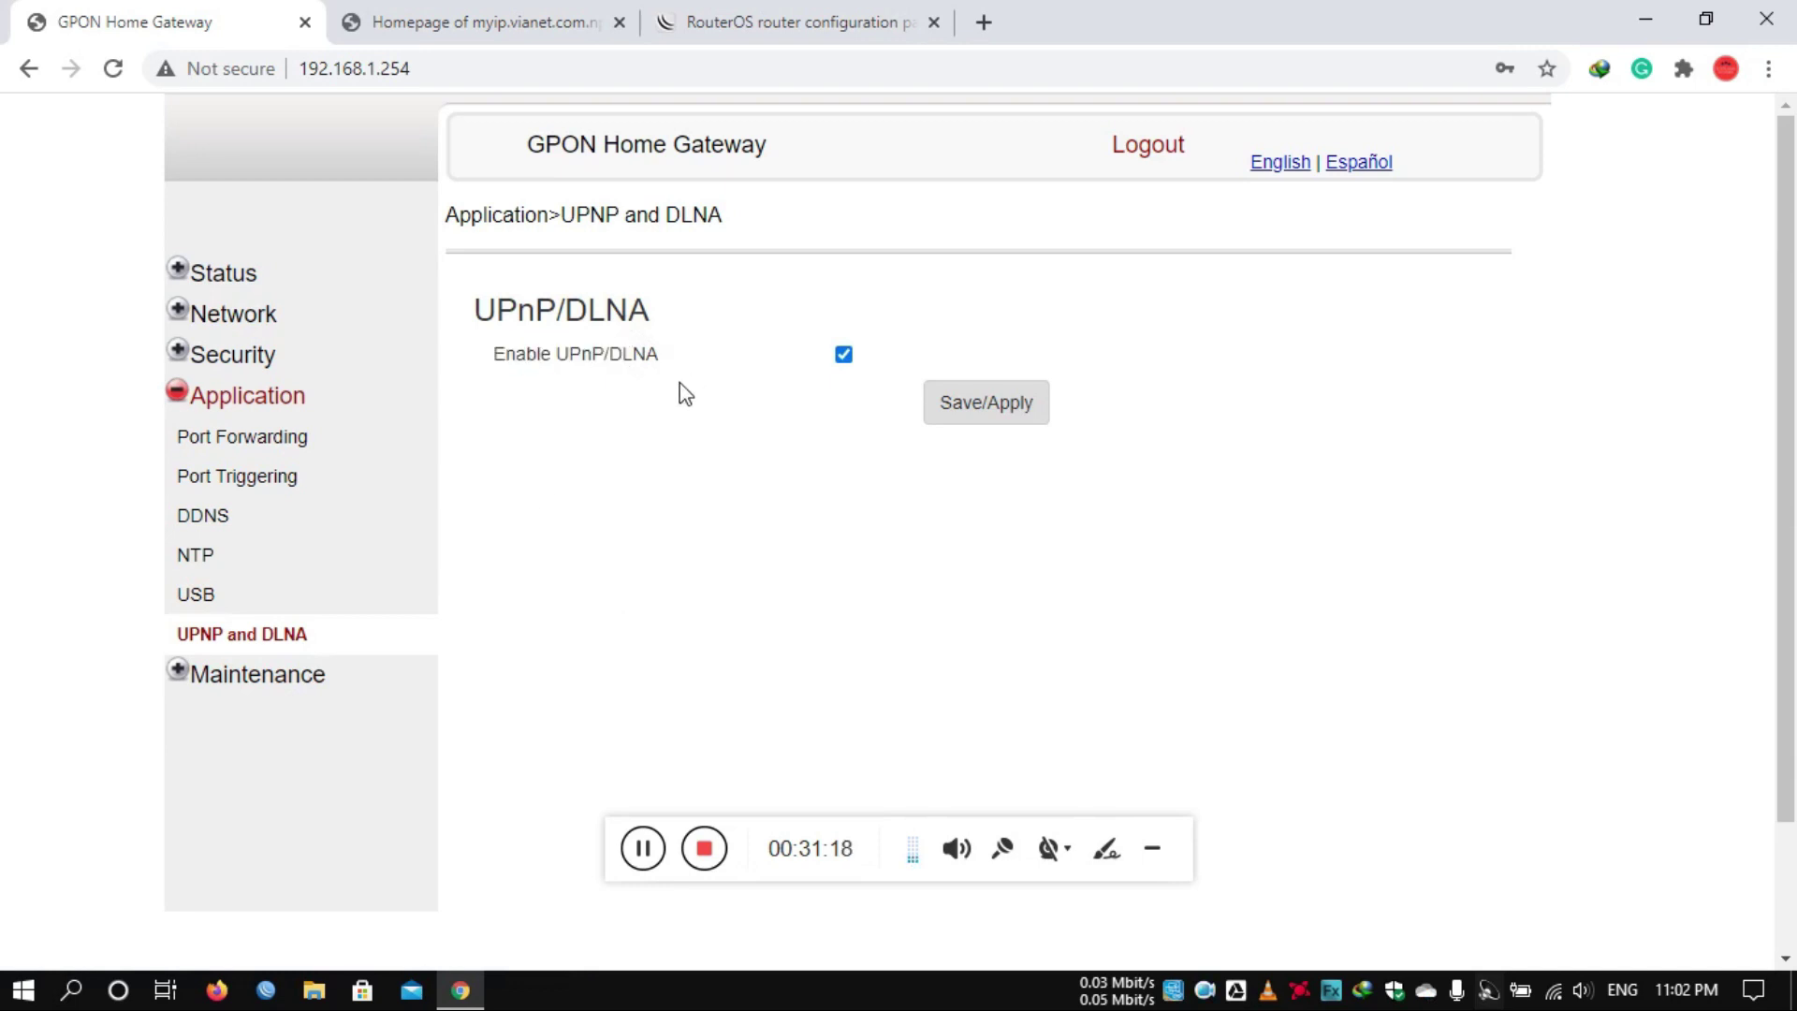
Browse the Maintenance Password and Reboot Device pages without changing anything
left_click(313, 673)
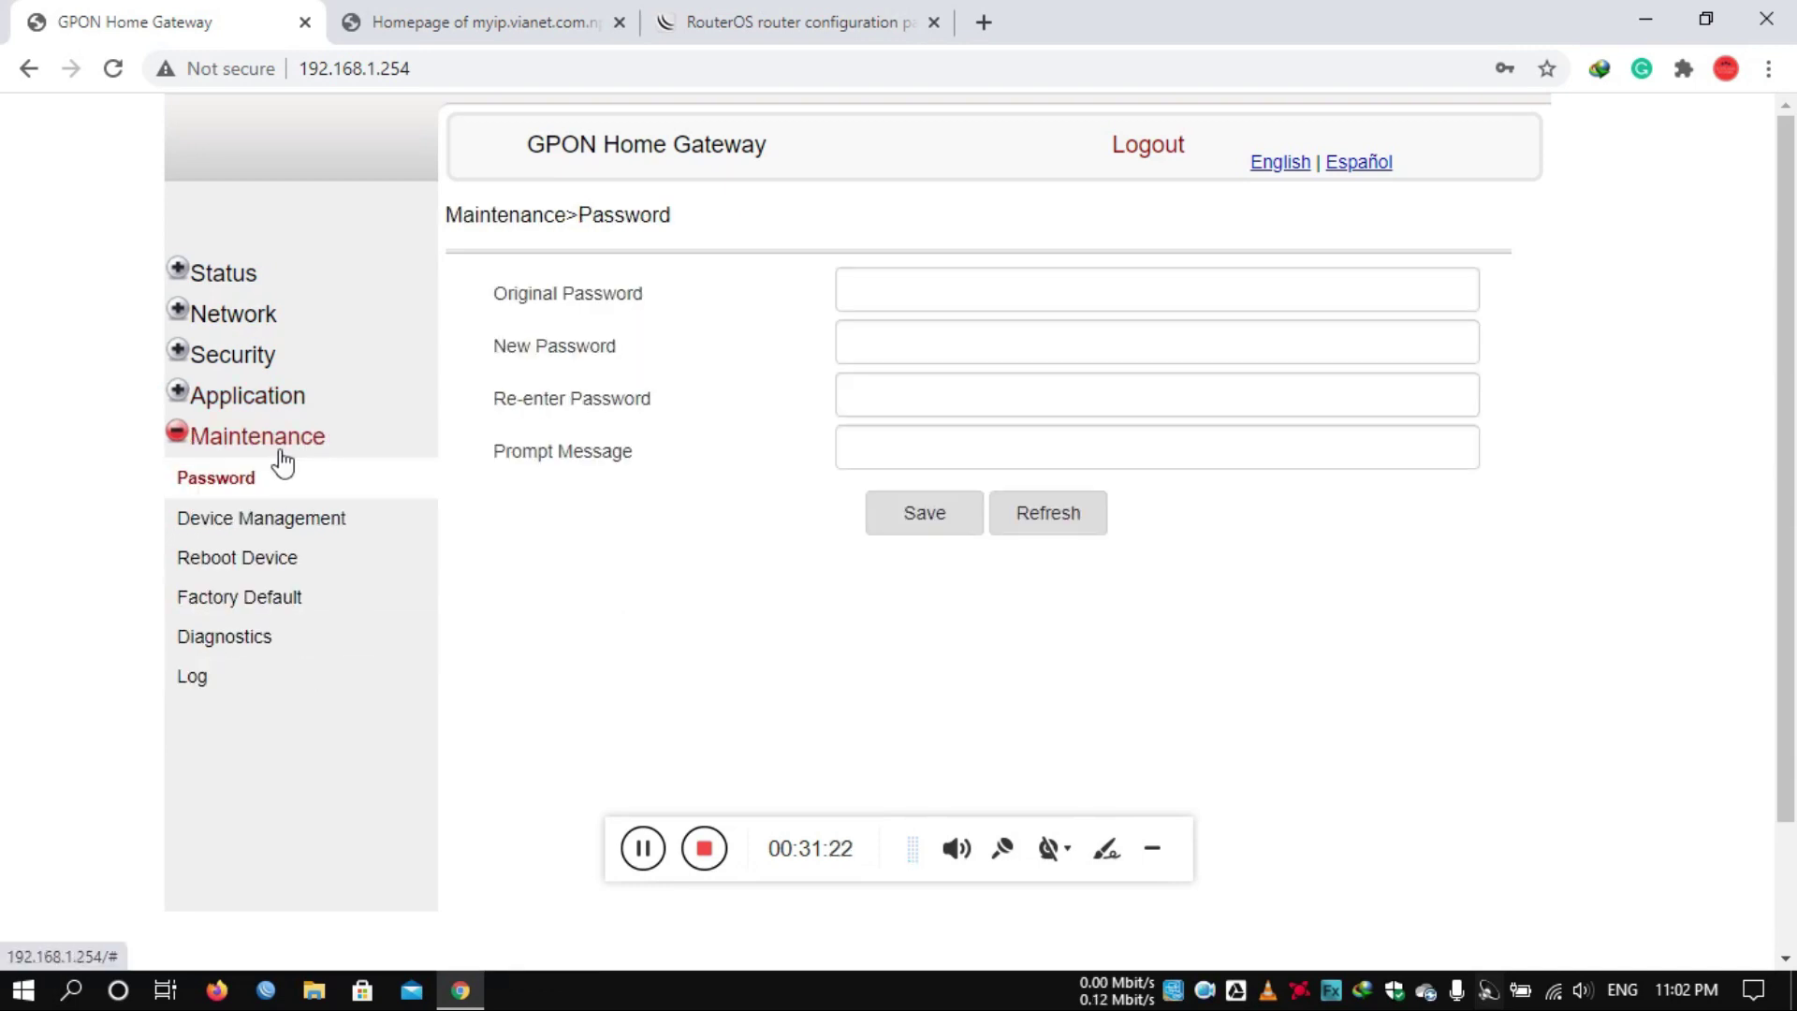
left_click(248, 483)
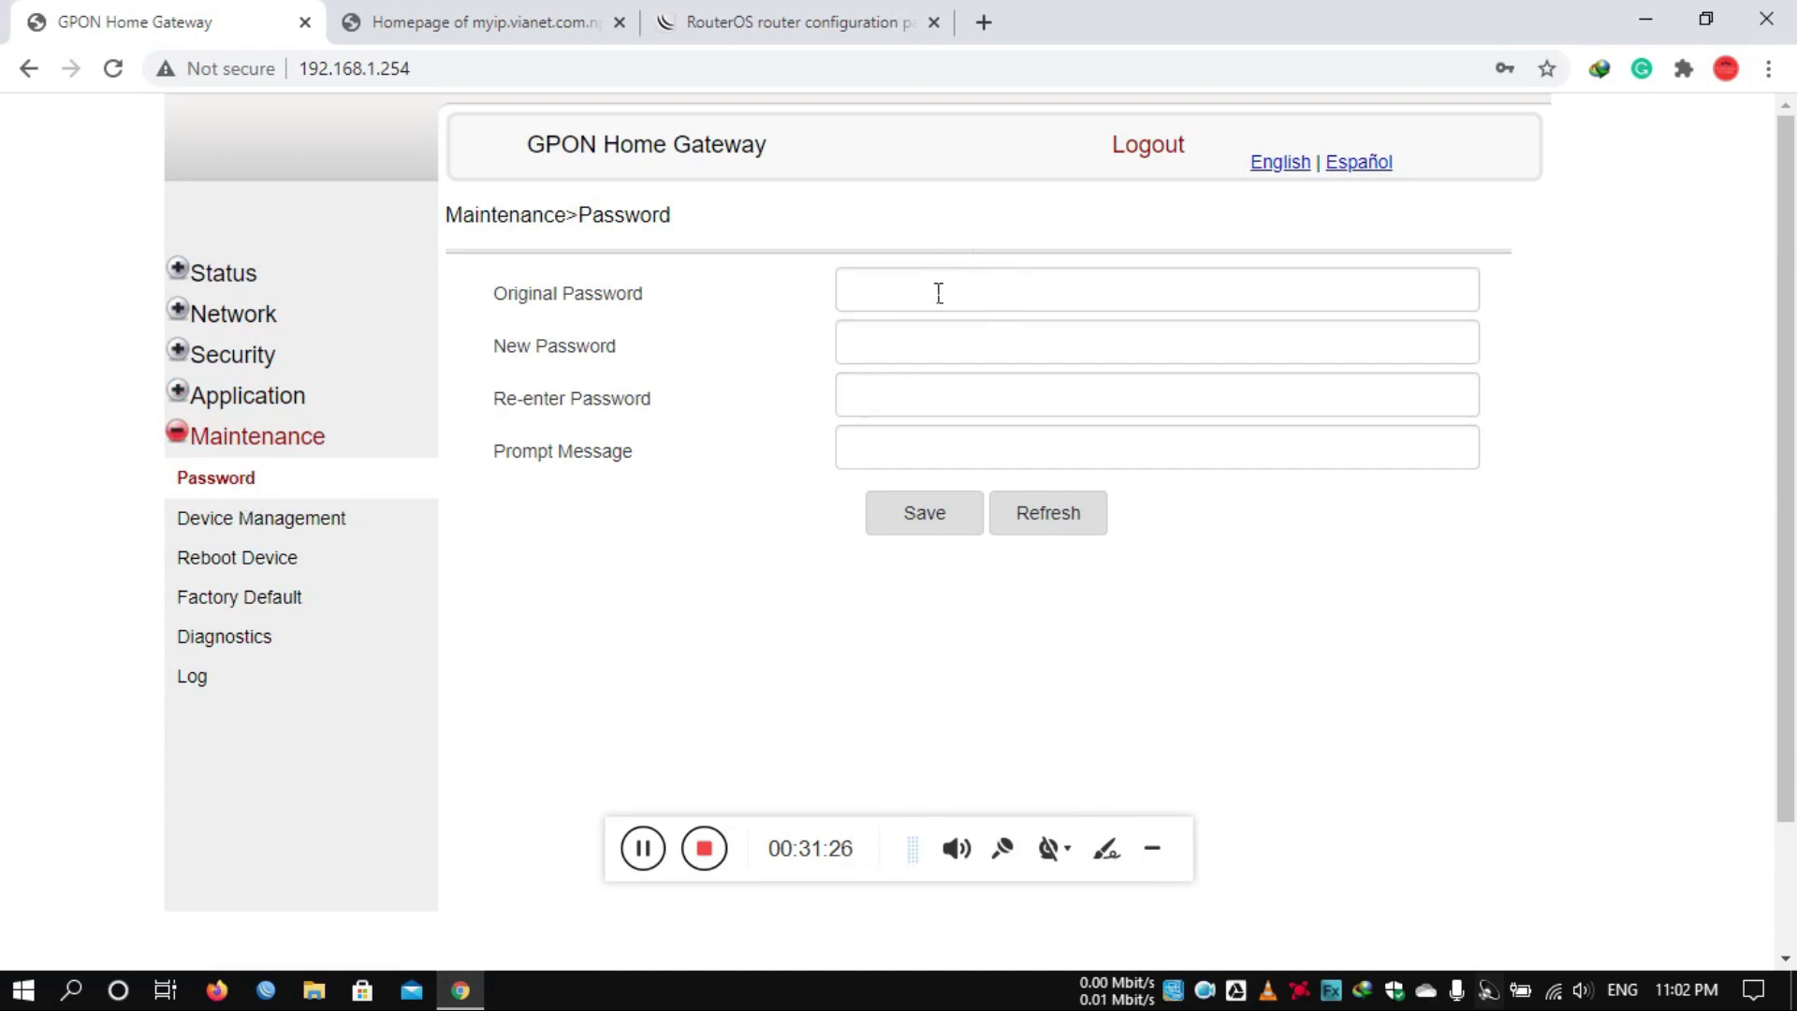
left_click(938, 293)
left_click(955, 365)
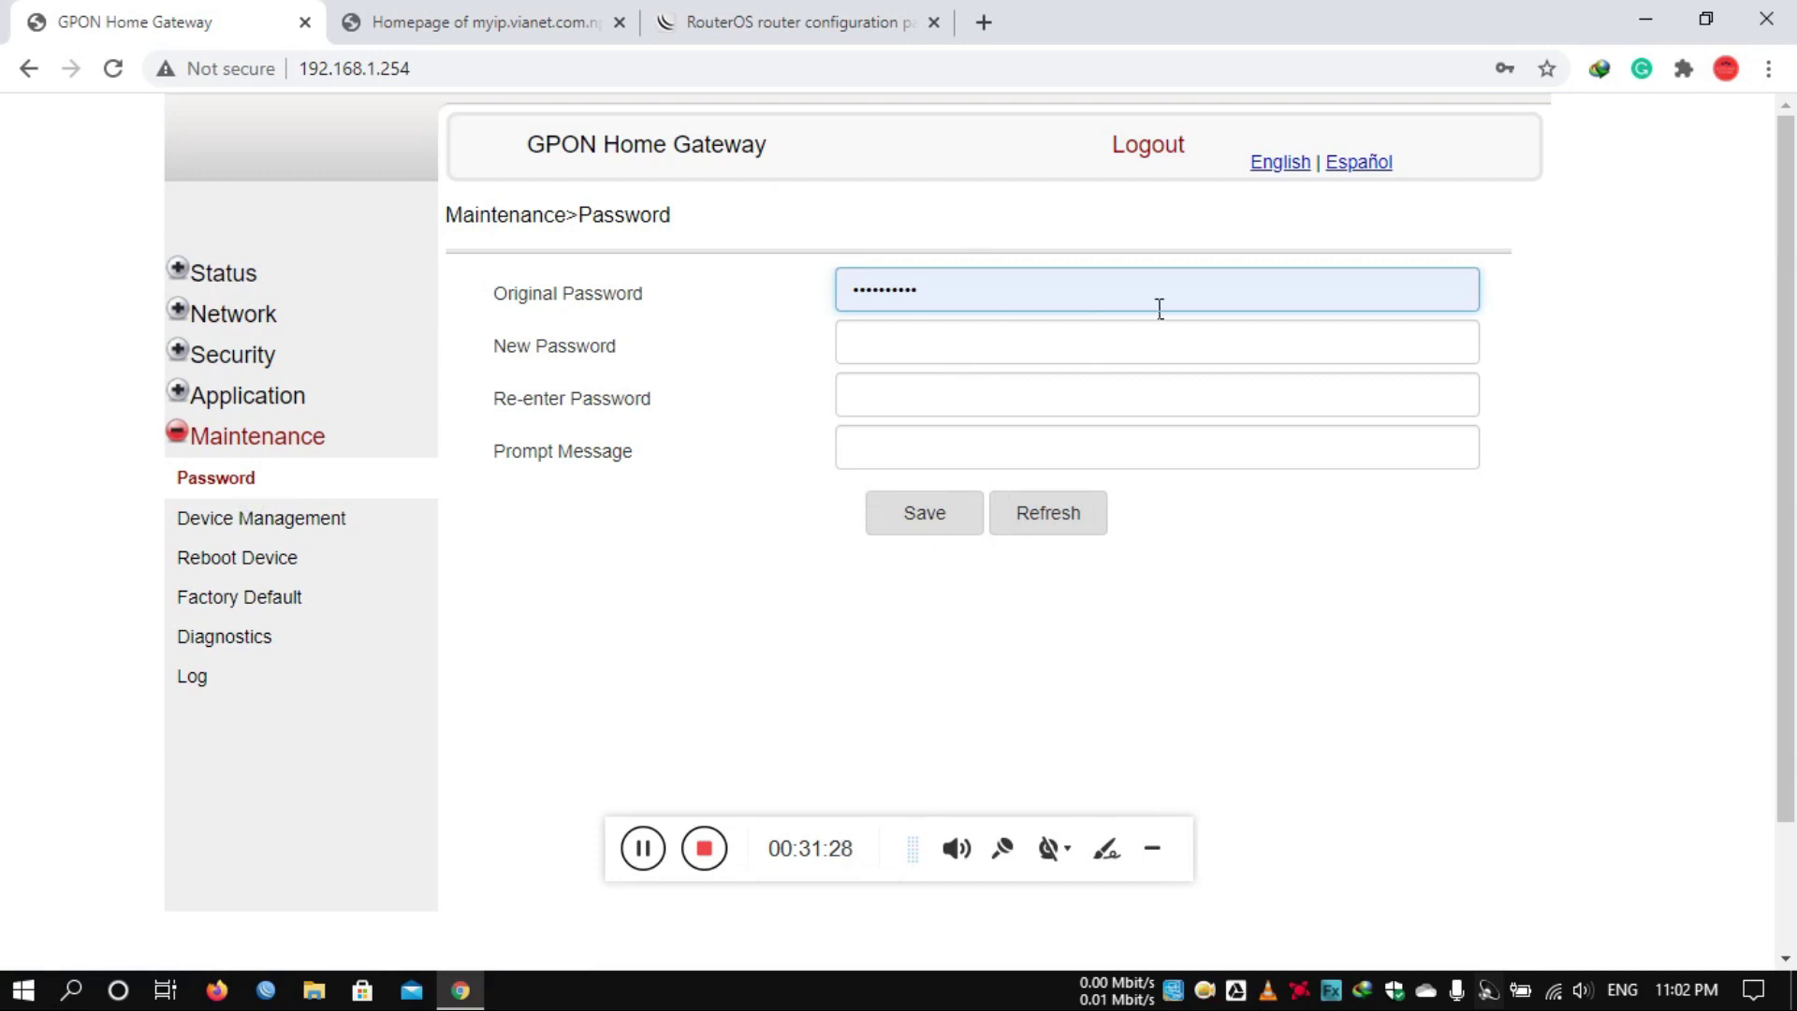
left_click(965, 355)
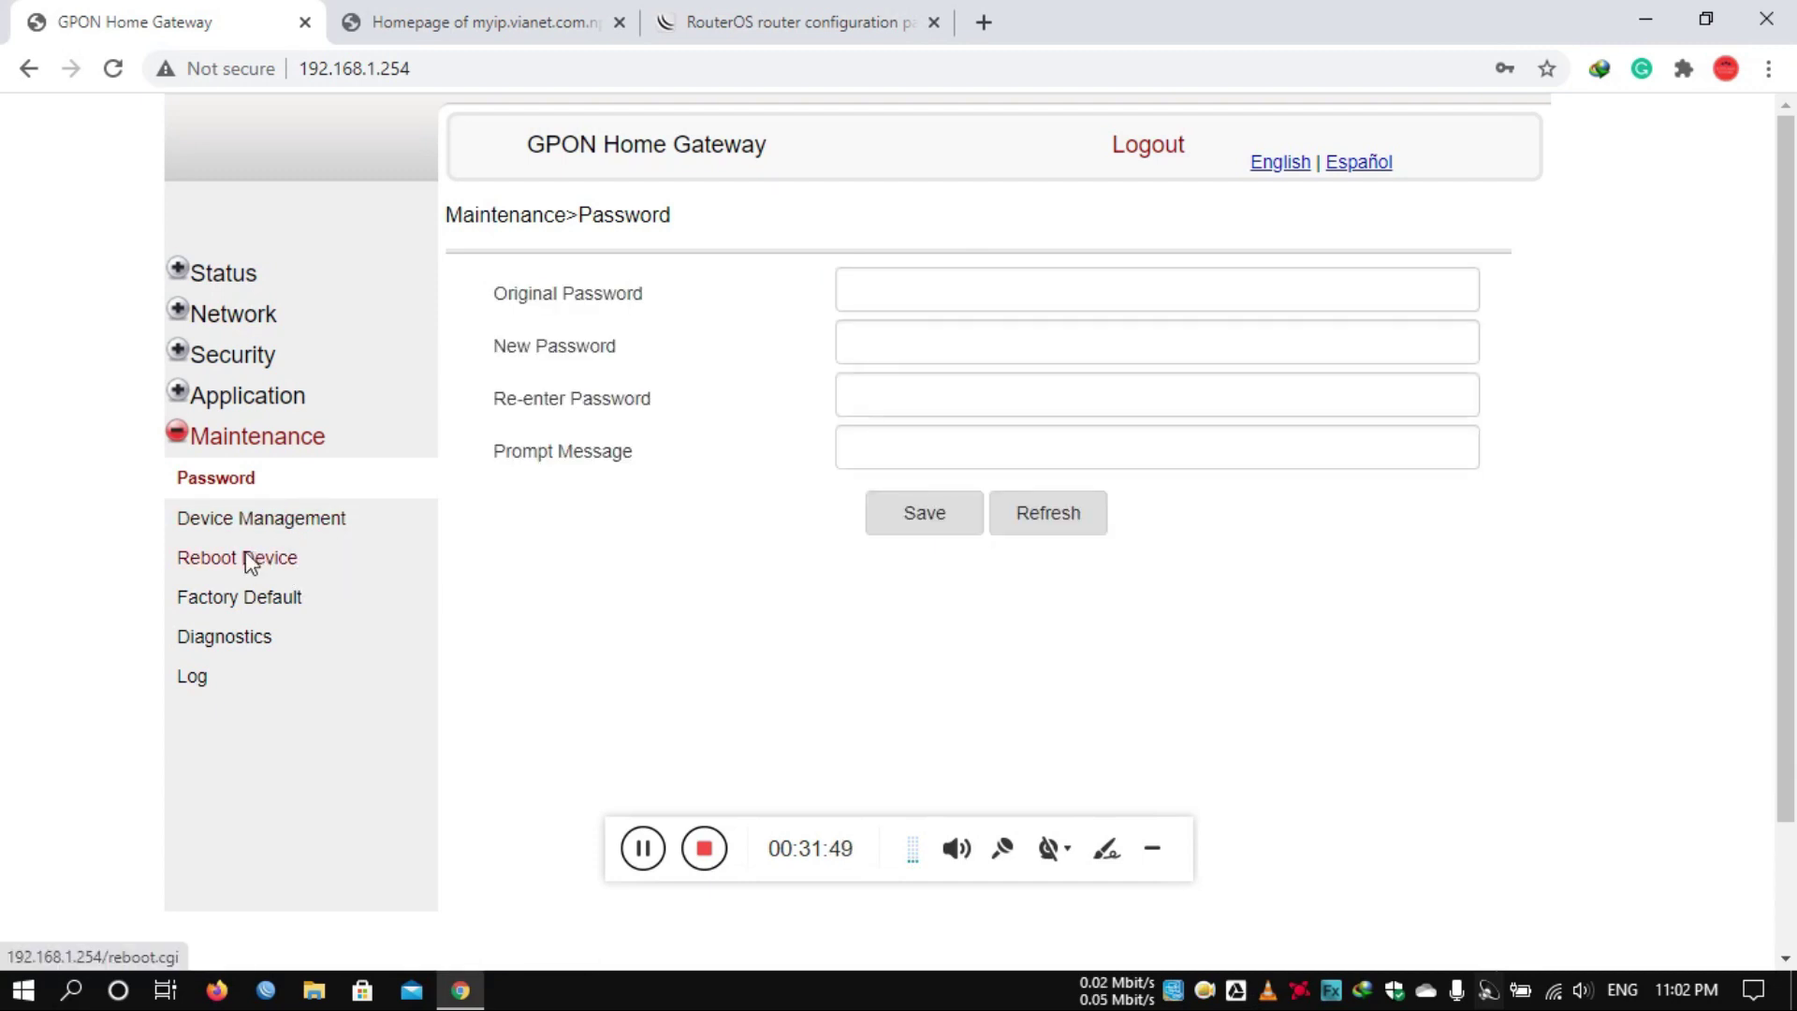
left_click(248, 559)
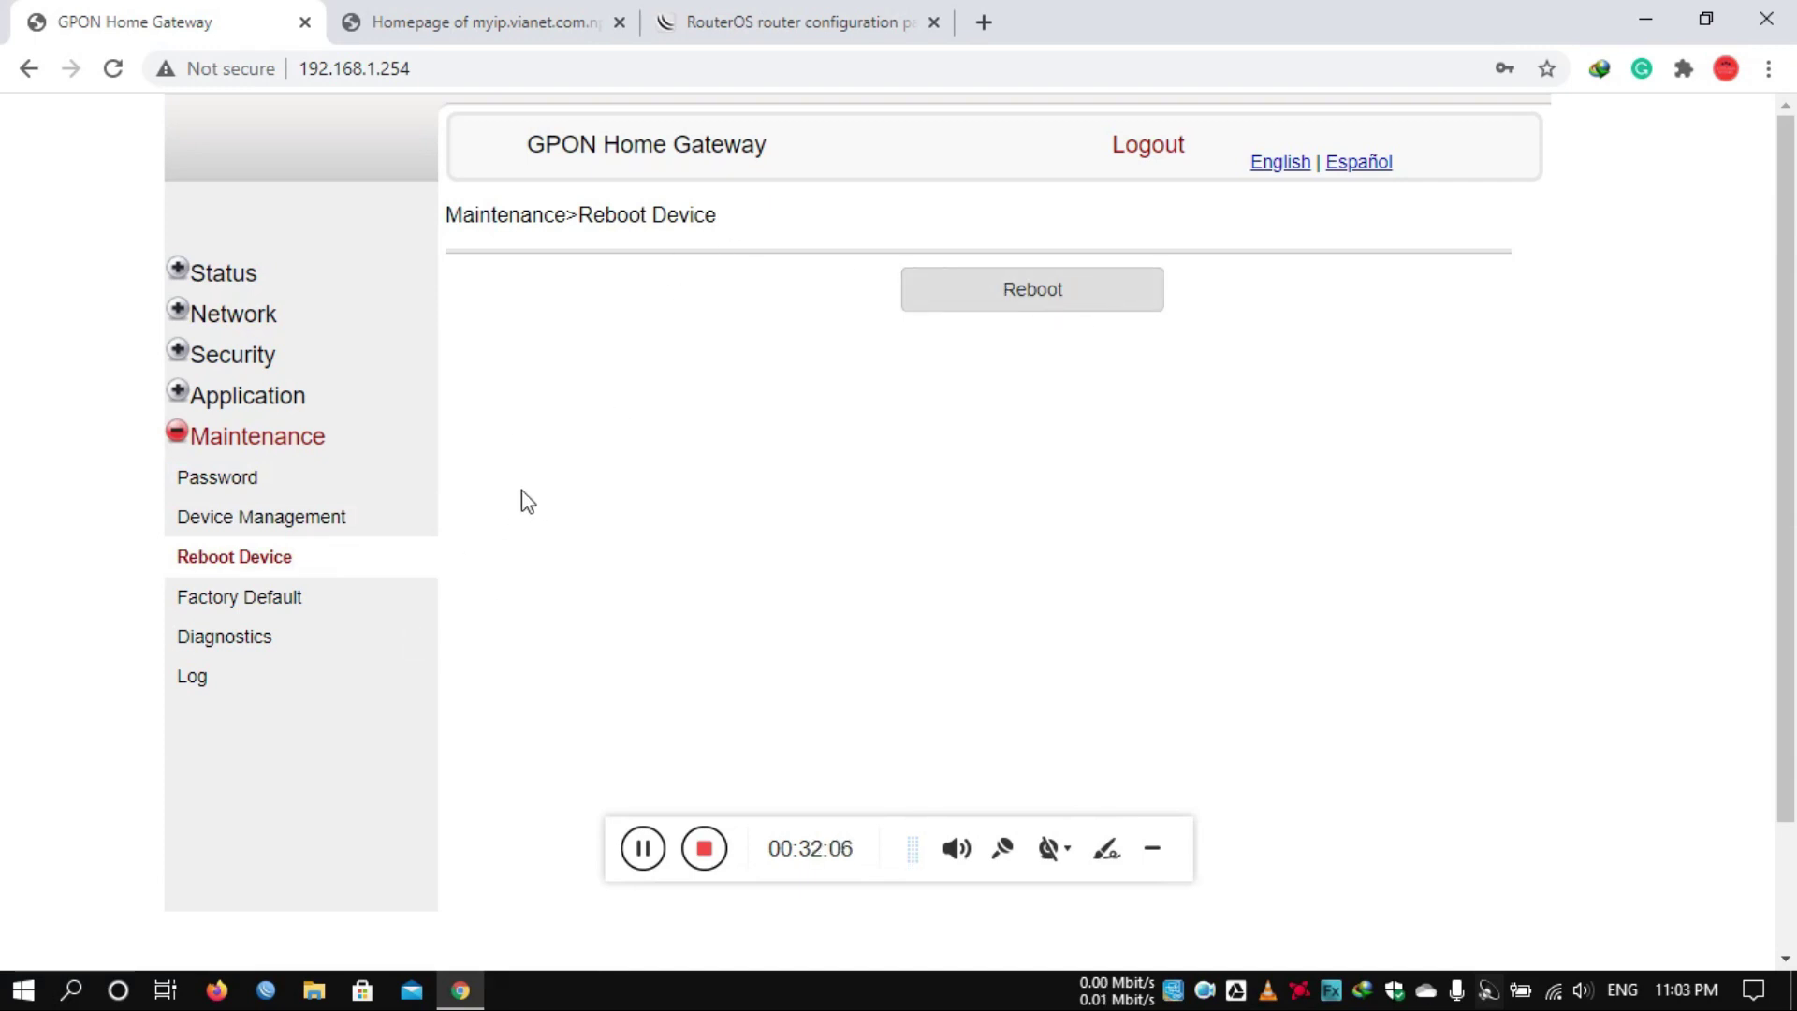
Log out of the router admin and bring up the saved login choices
left_click(1165, 148)
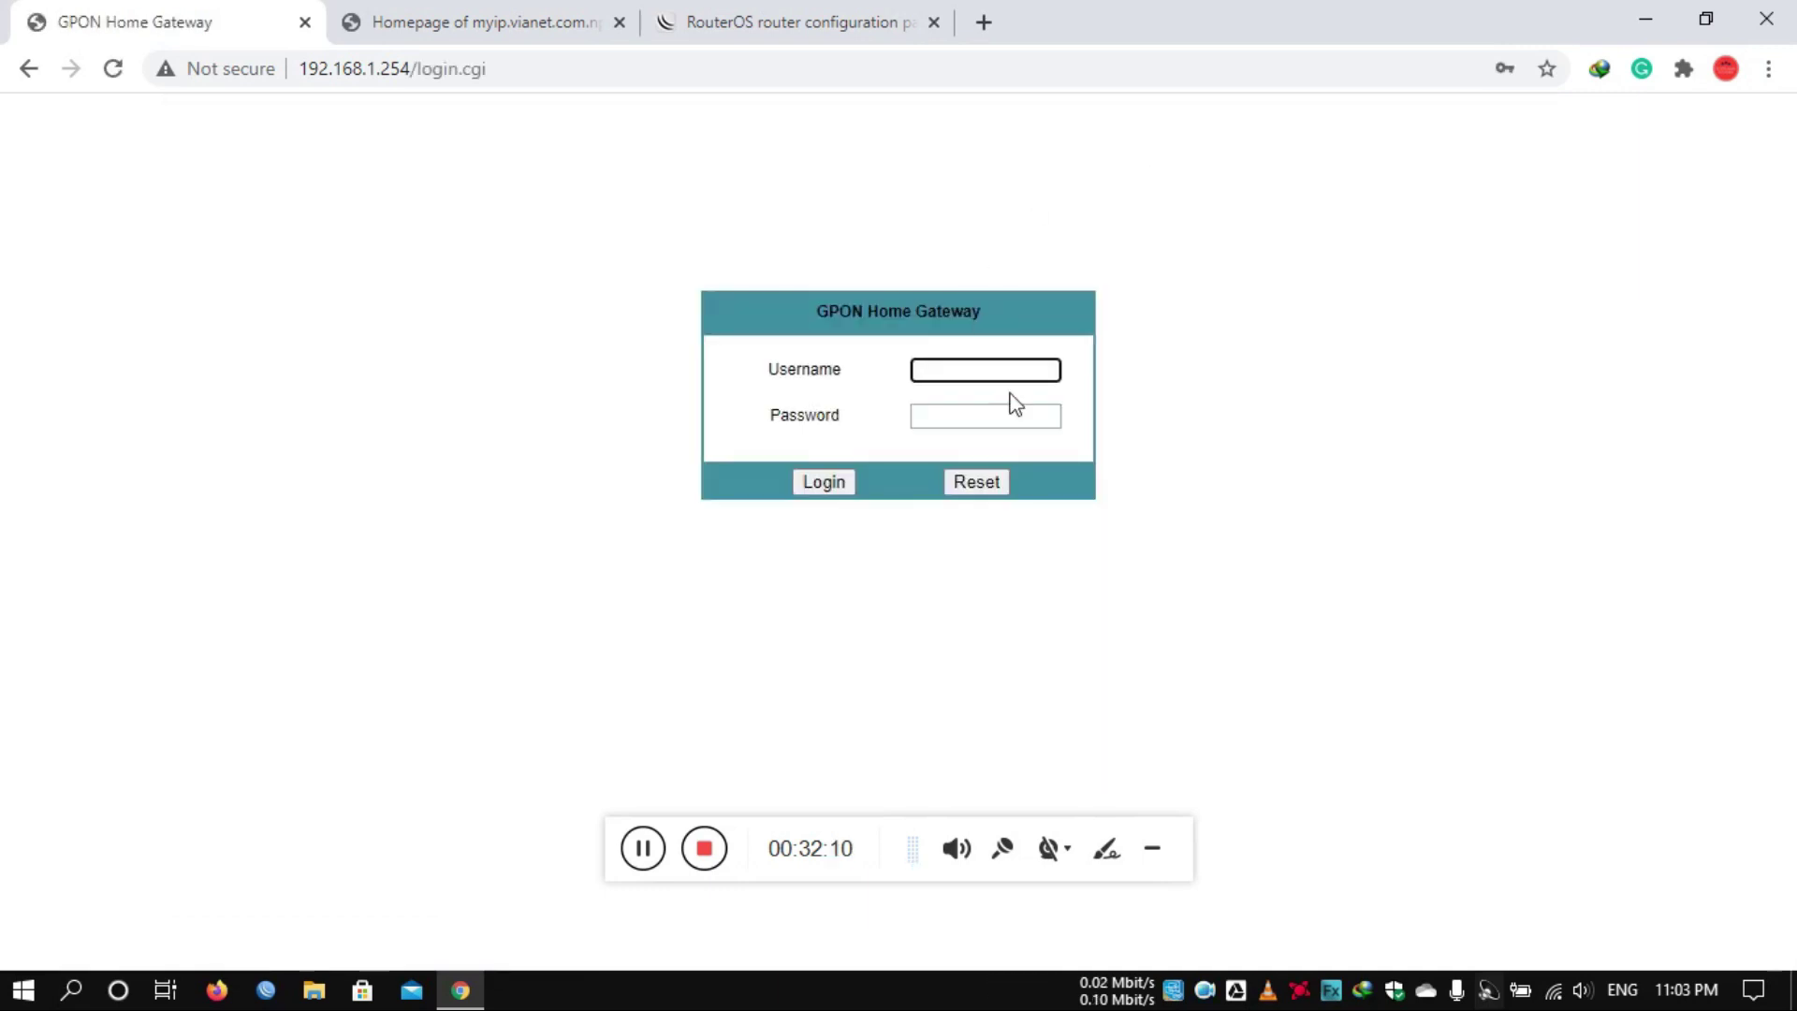
left_click(1211, 339)
left_click(1069, 371)
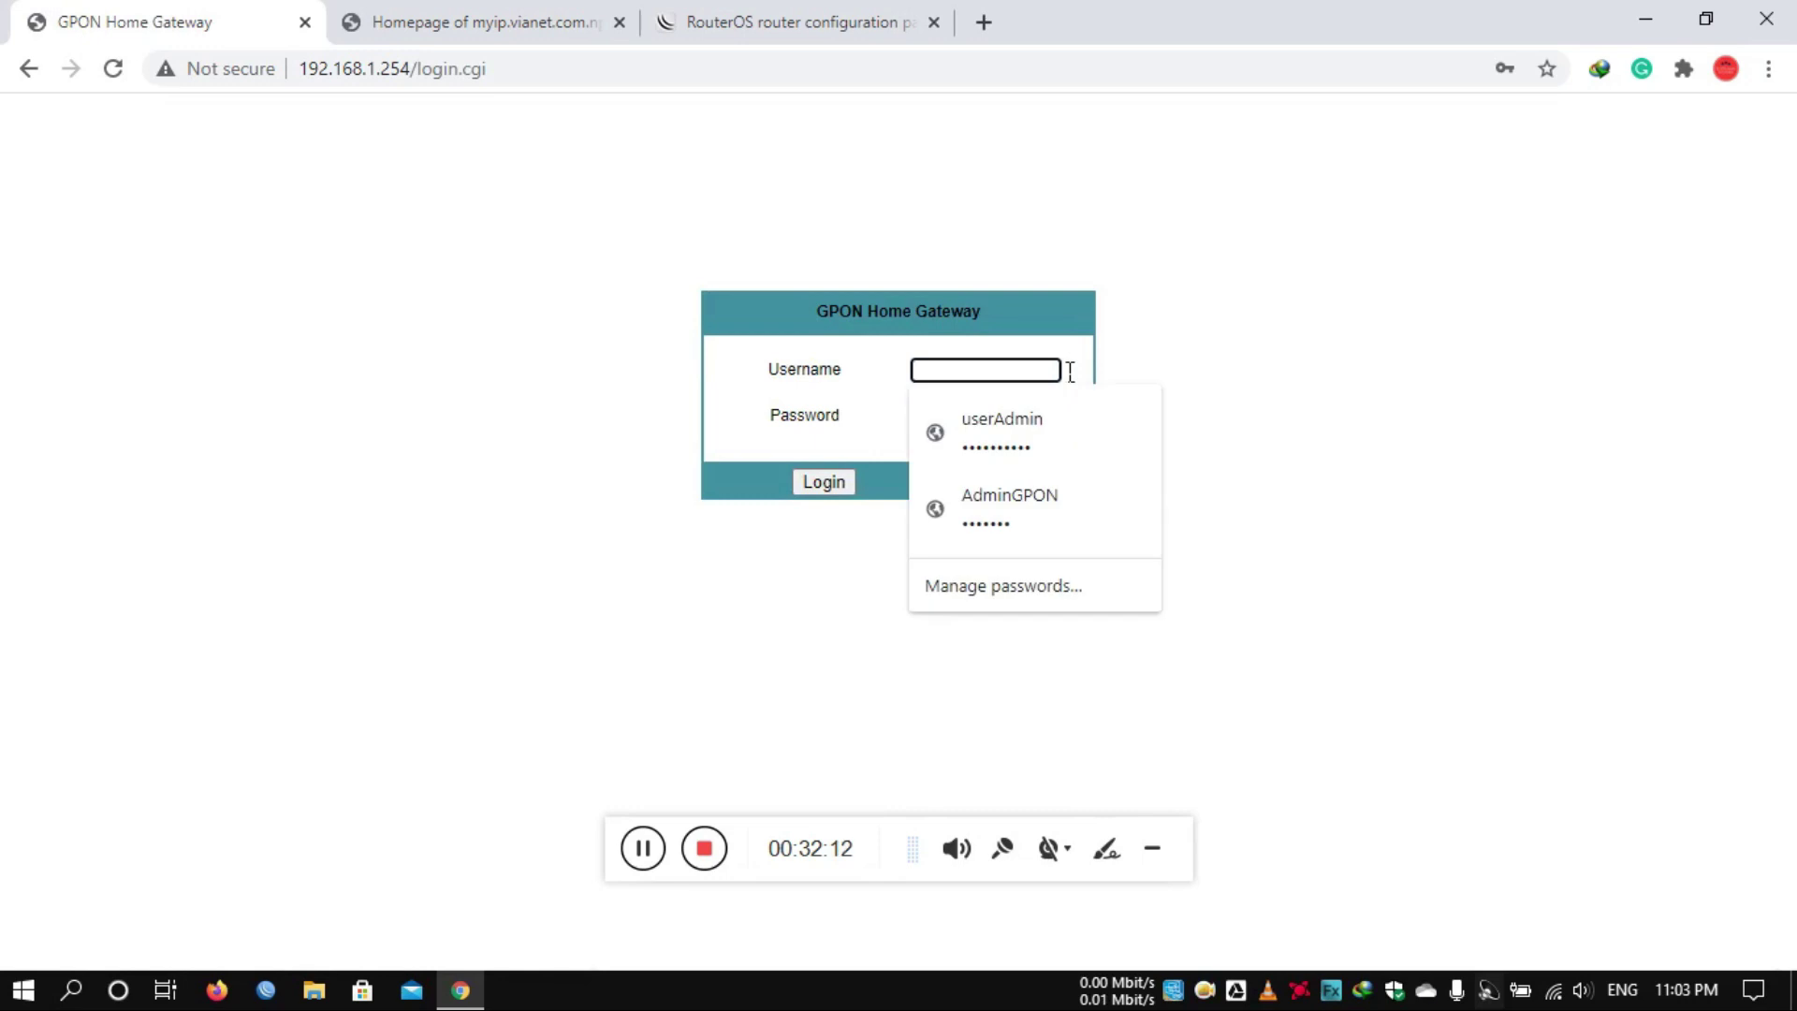
Log back in with the saved admin credentials to reach the Nokia G-140W-G Device Information
left_click(1064, 505)
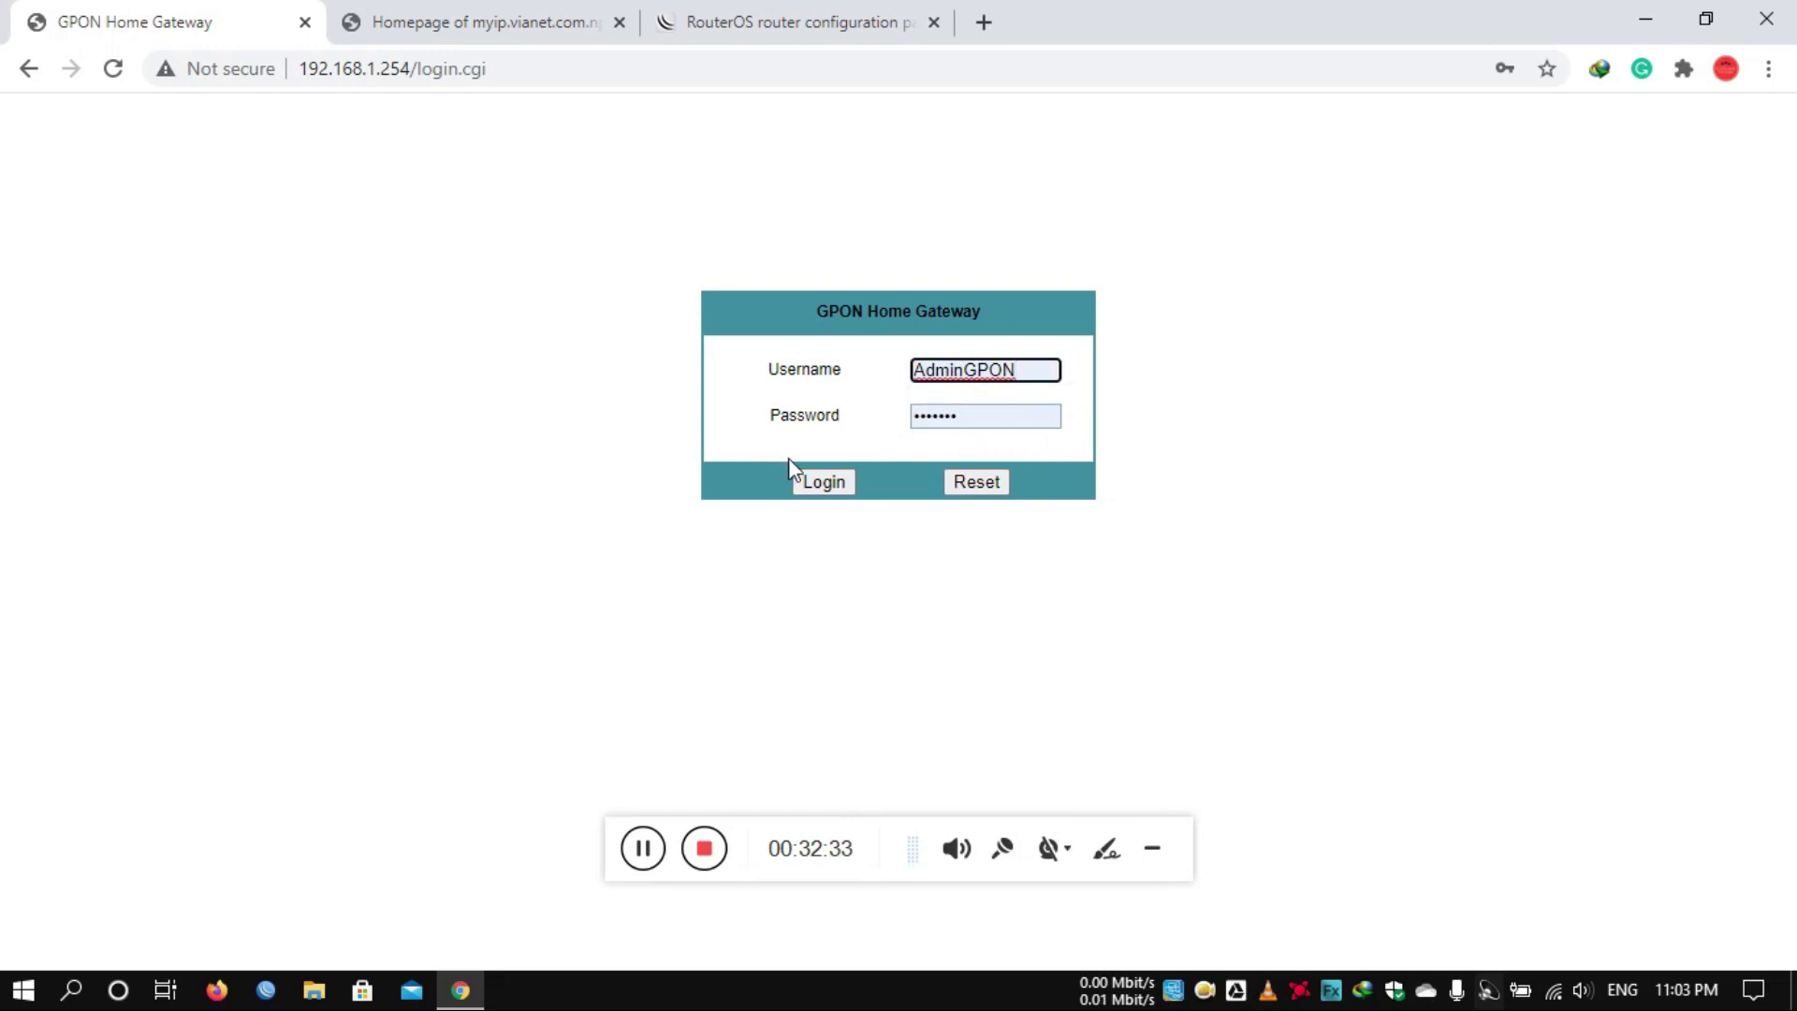
left_click(827, 484)
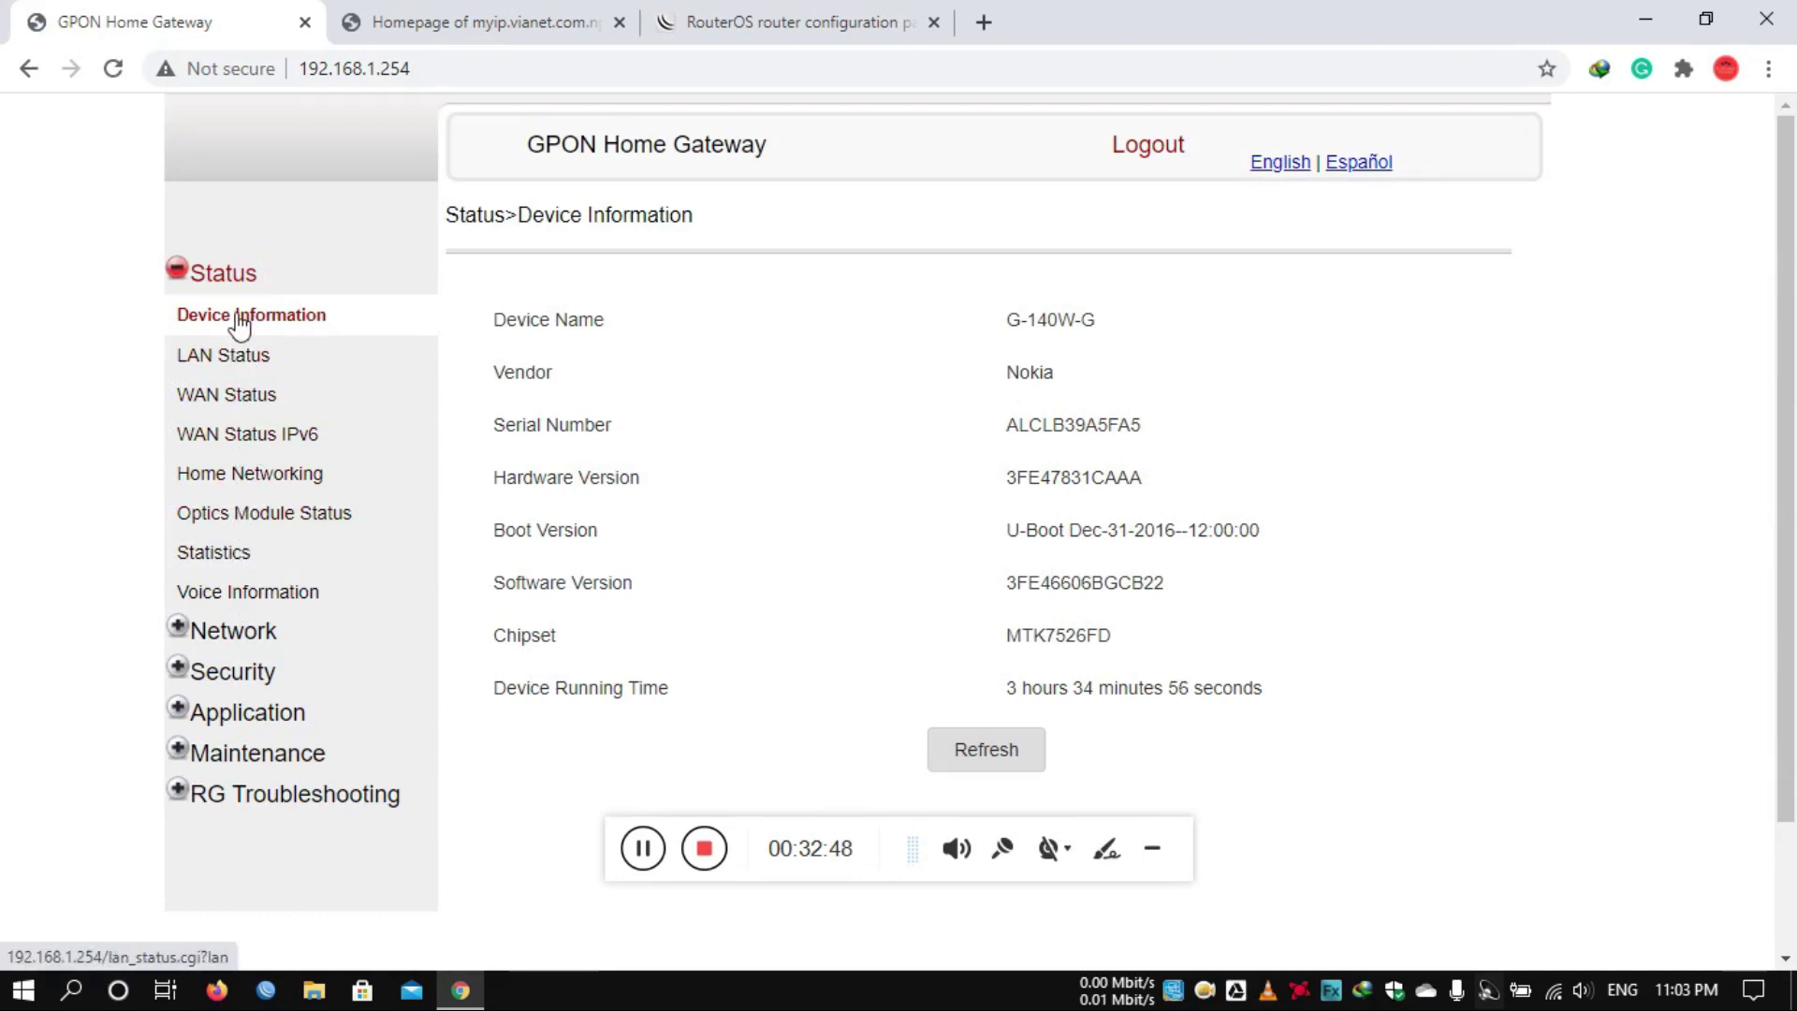
left_click(220, 632)
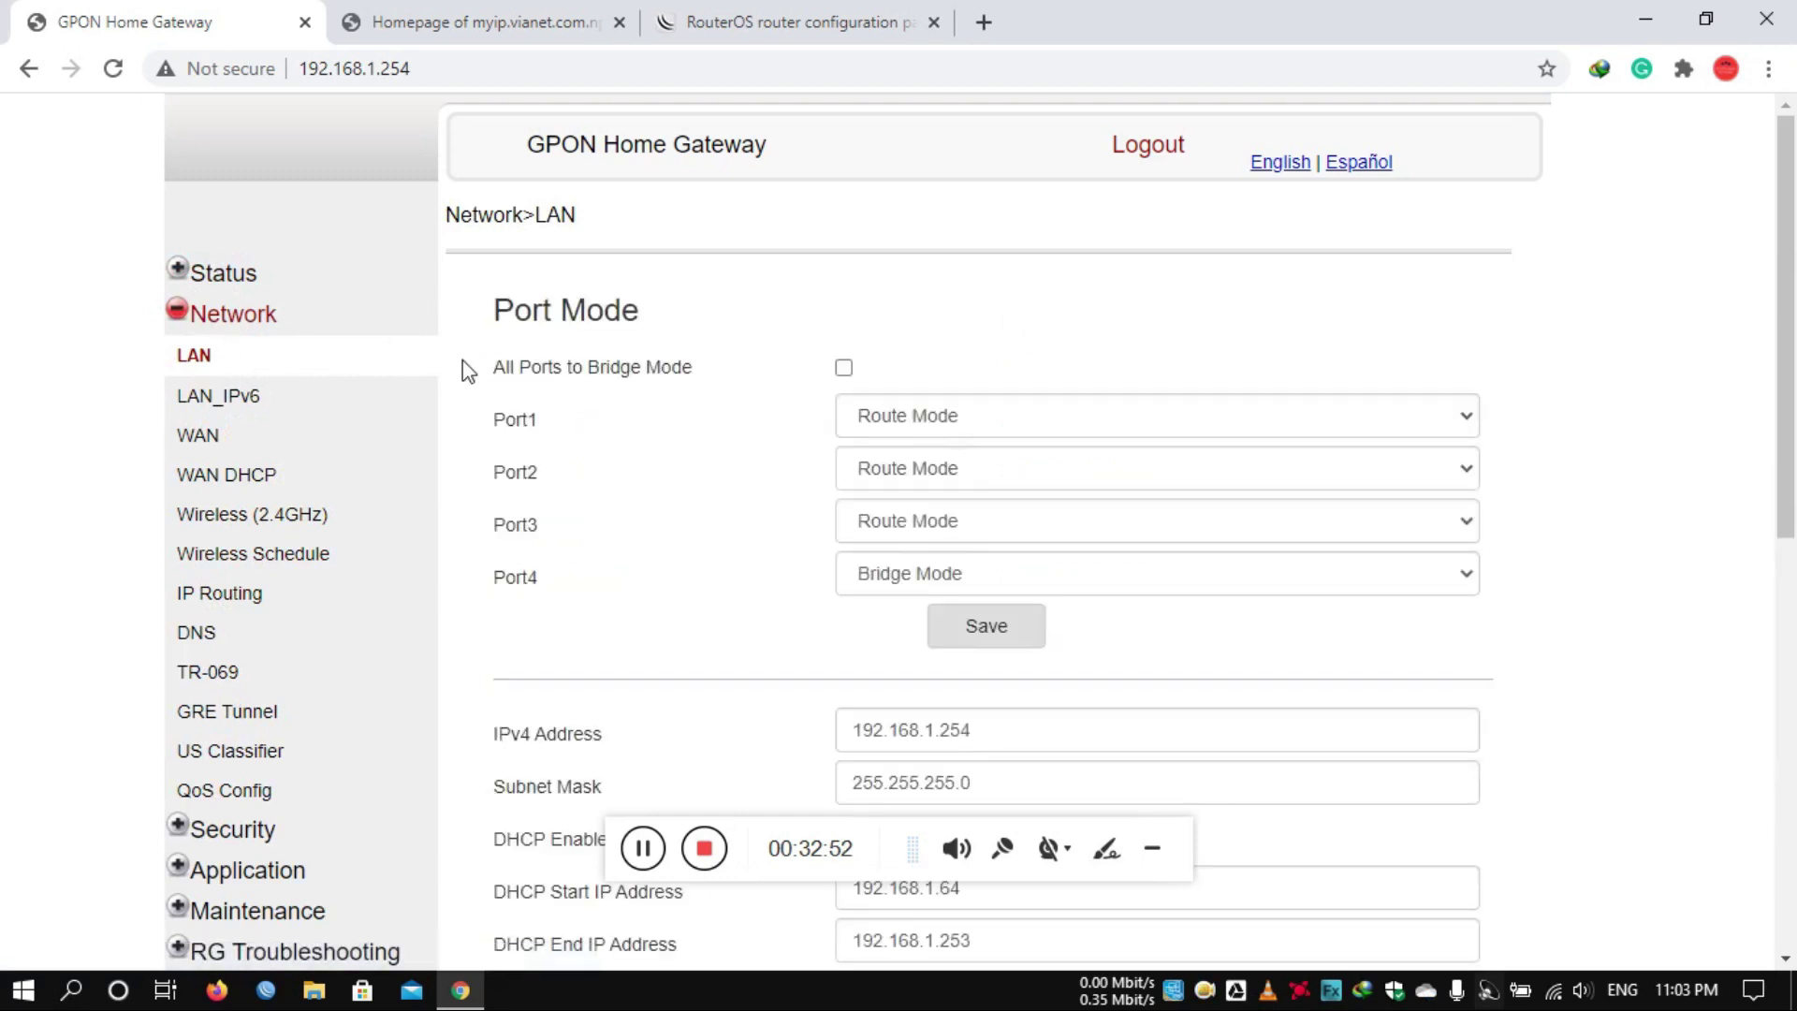
left_click(973, 417)
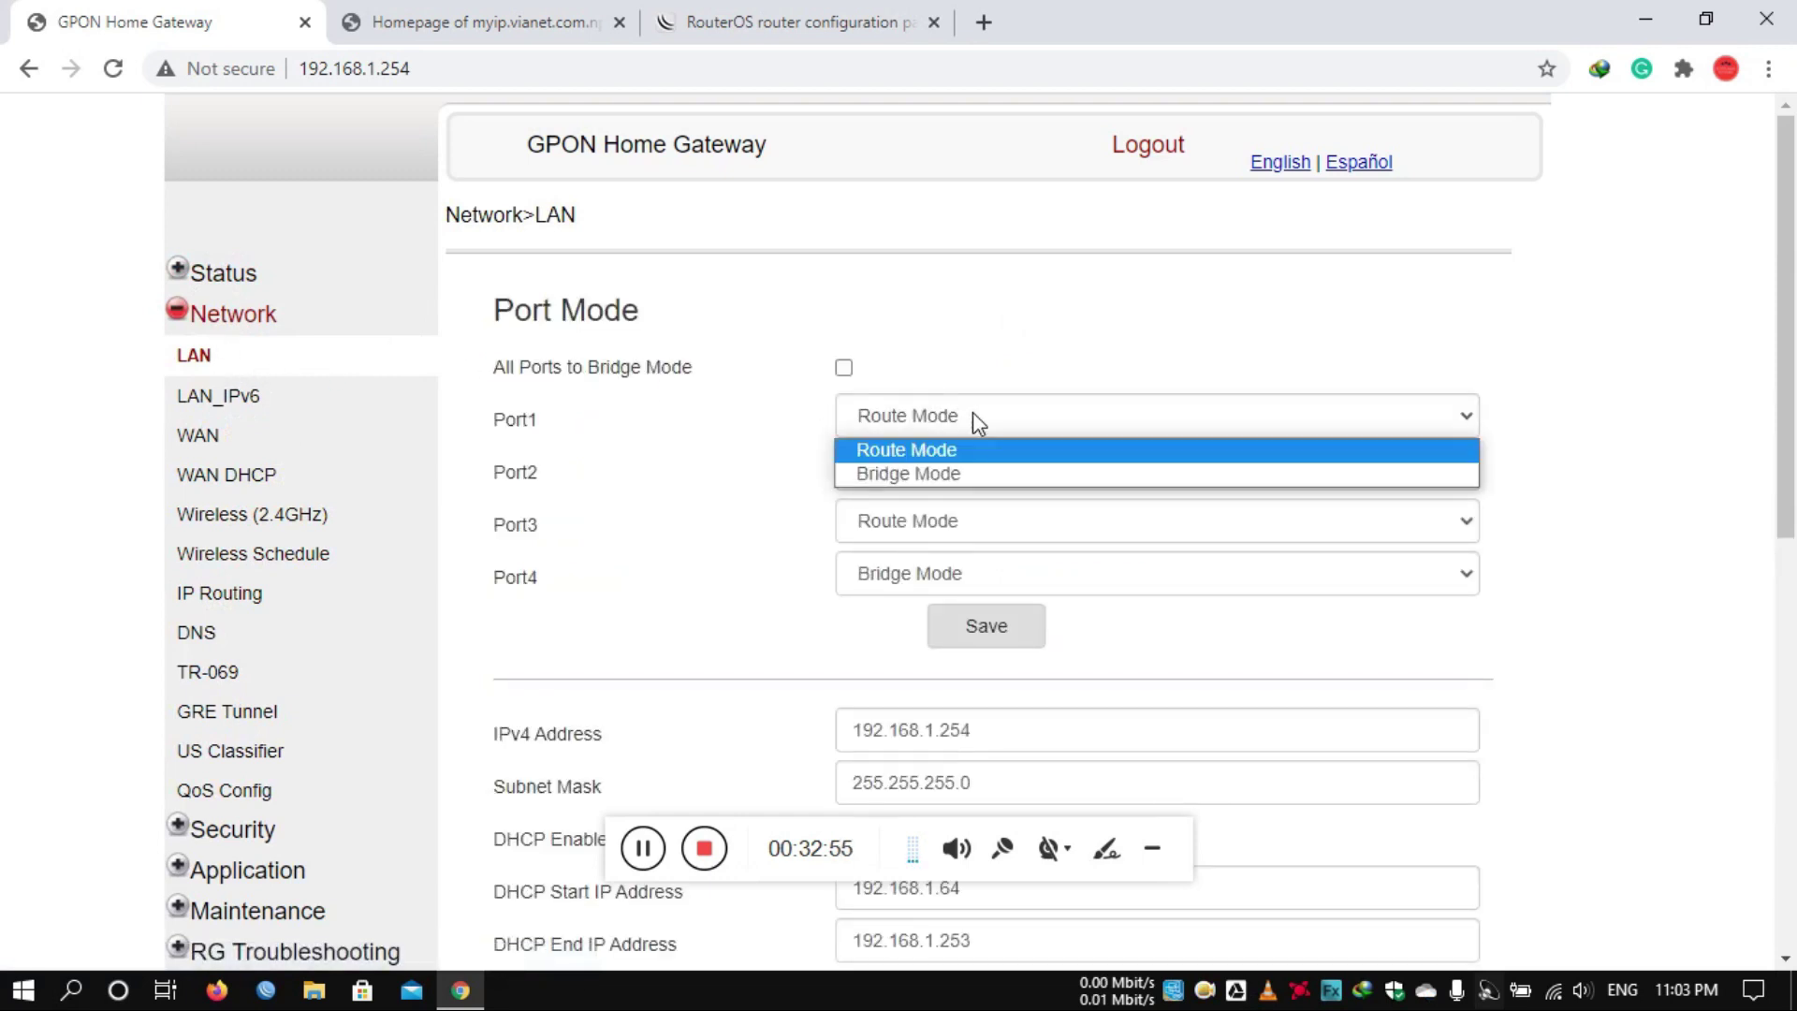
left_click(962, 472)
left_click(994, 469)
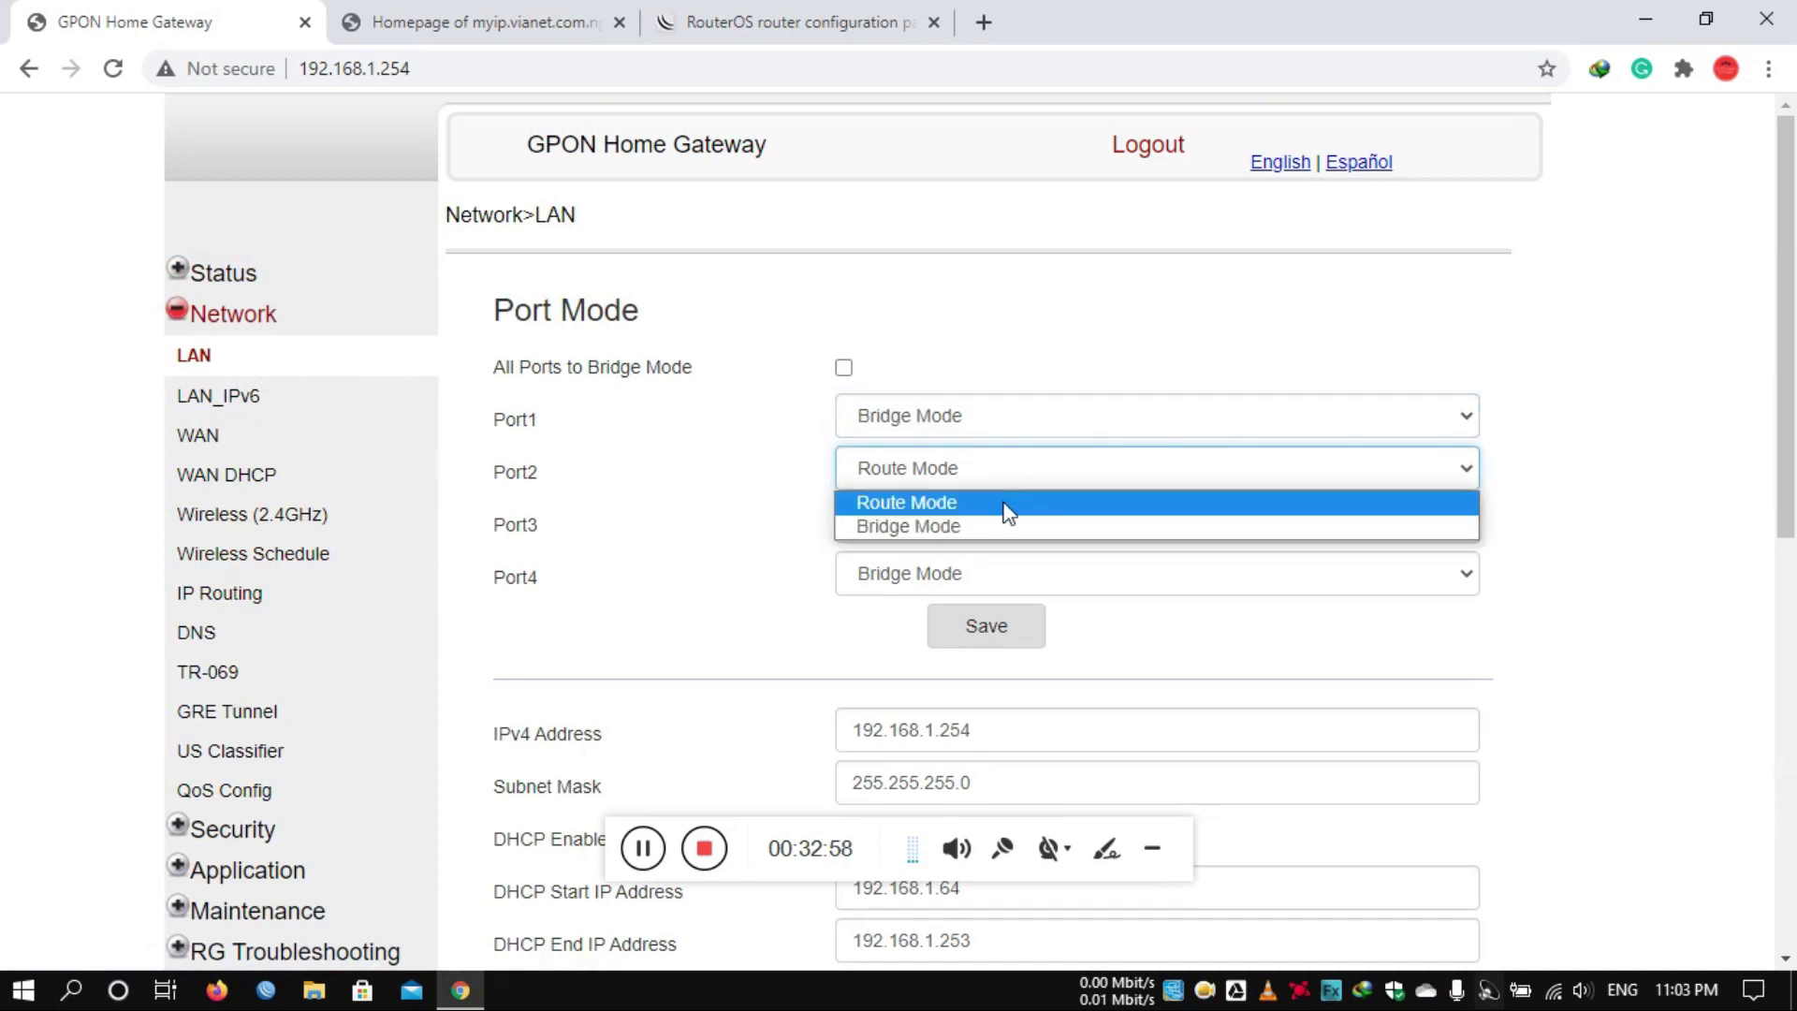
left_click(1007, 505)
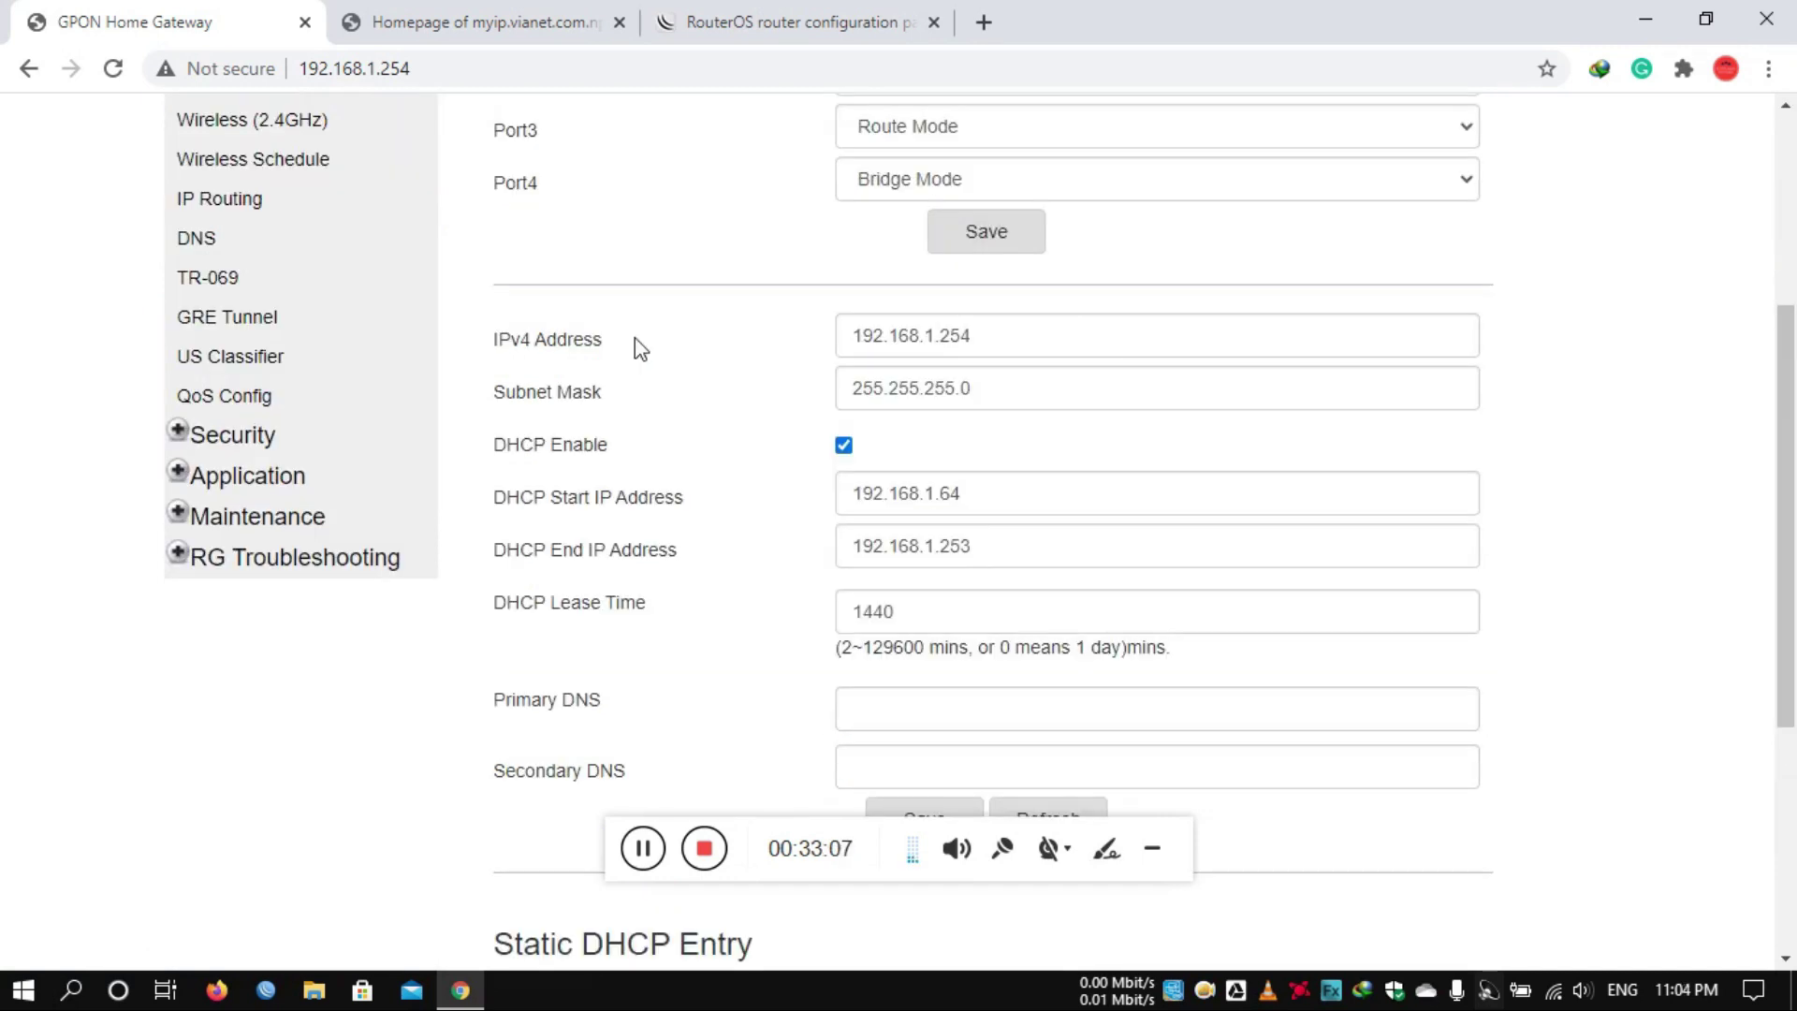
left_click_drag(1043, 349, 774, 353)
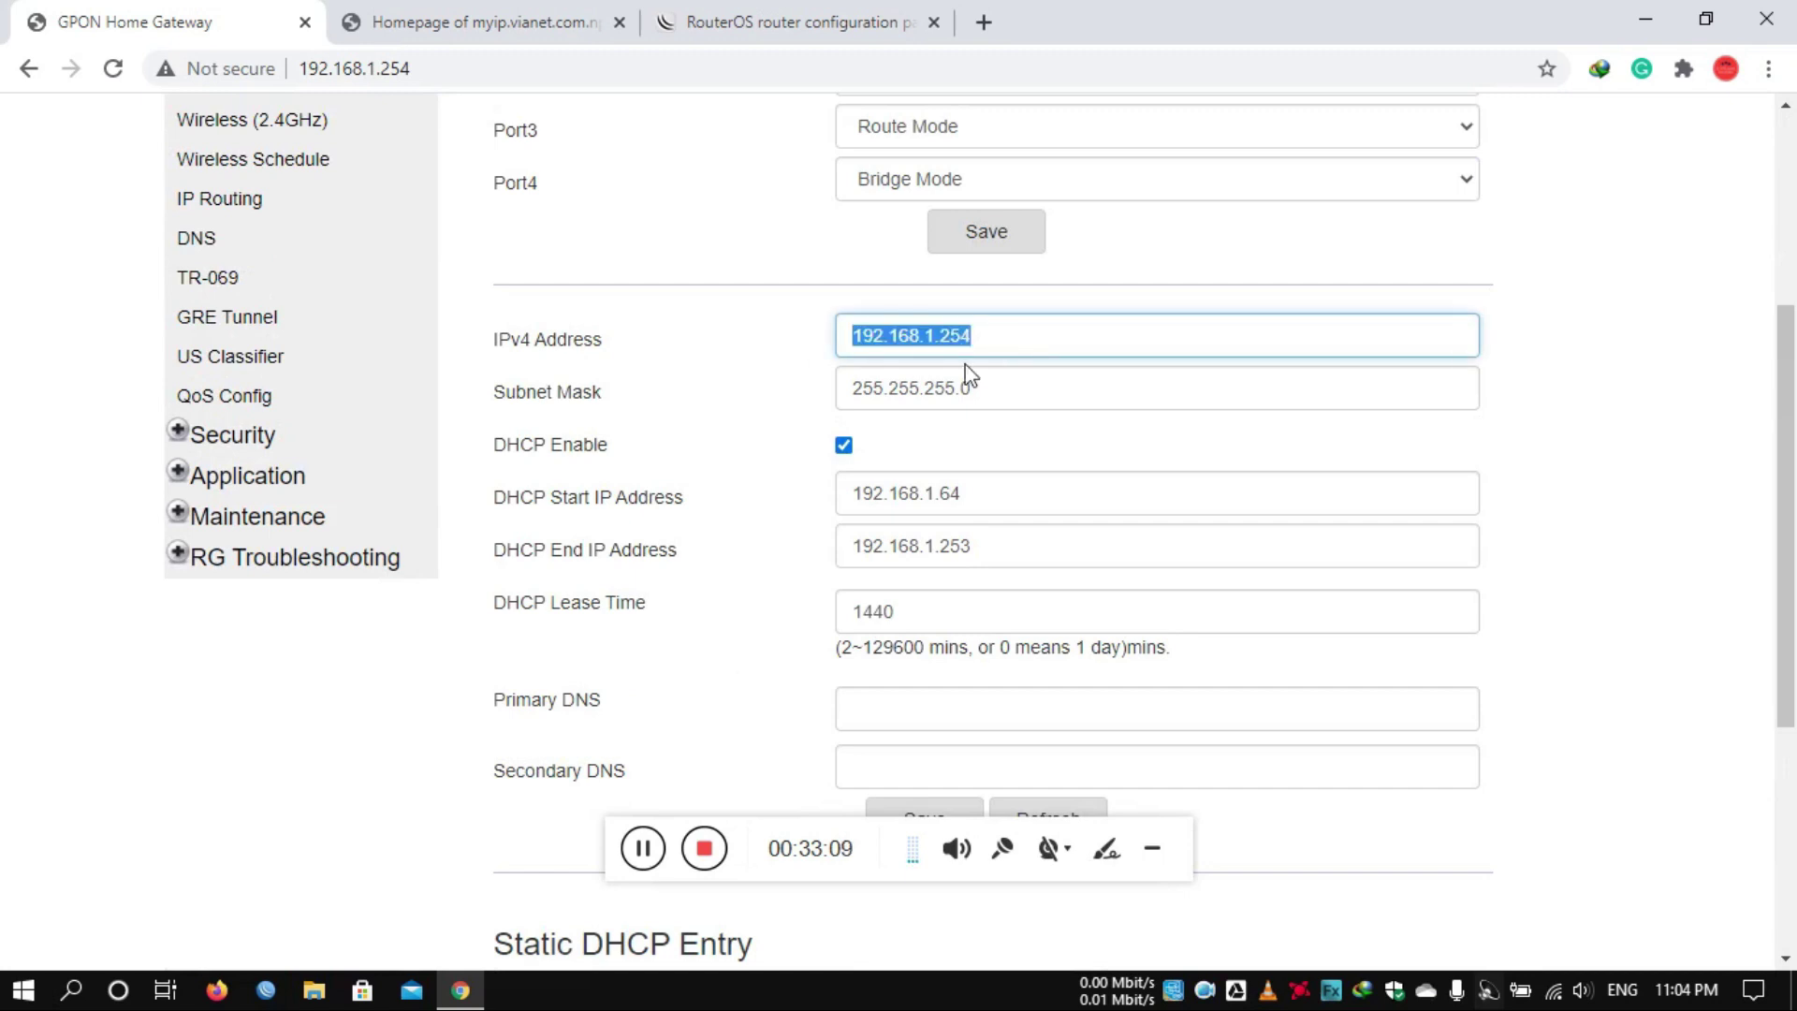
left_click_drag(1068, 396, 794, 404)
left_click(562, 501)
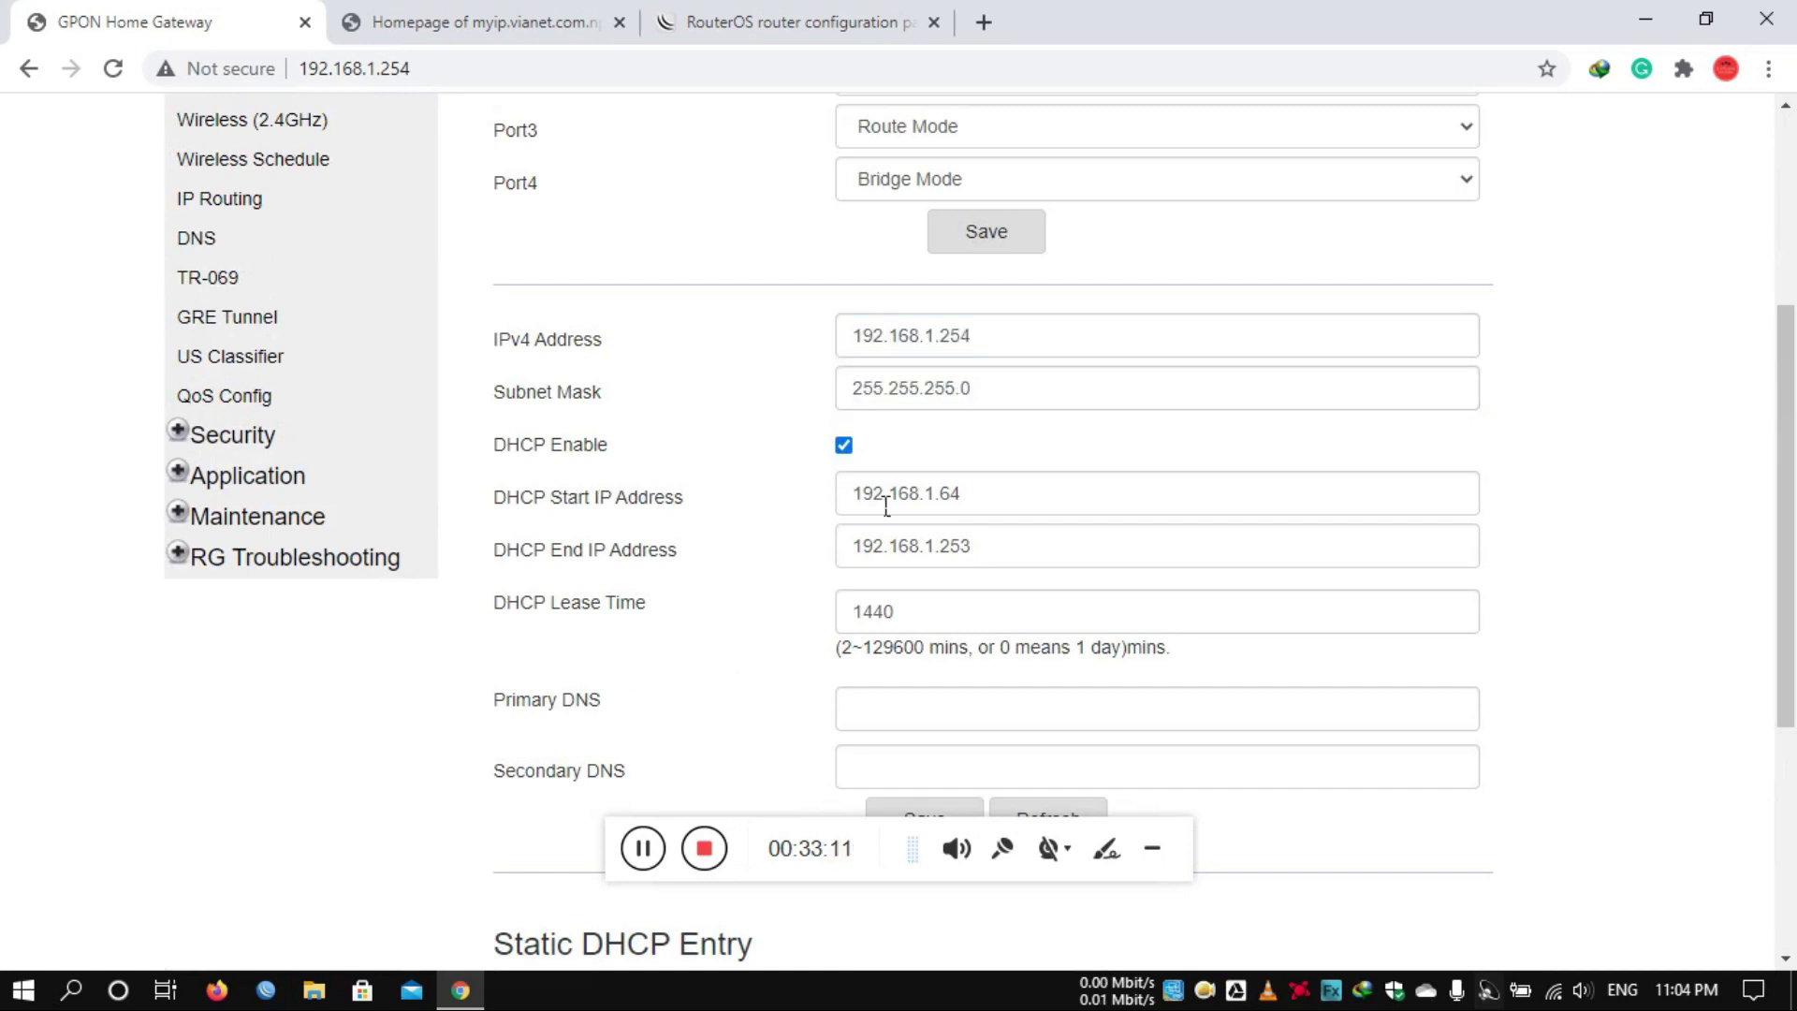
left_click_drag(1033, 506, 842, 494)
left_click_drag(1070, 547, 632, 529)
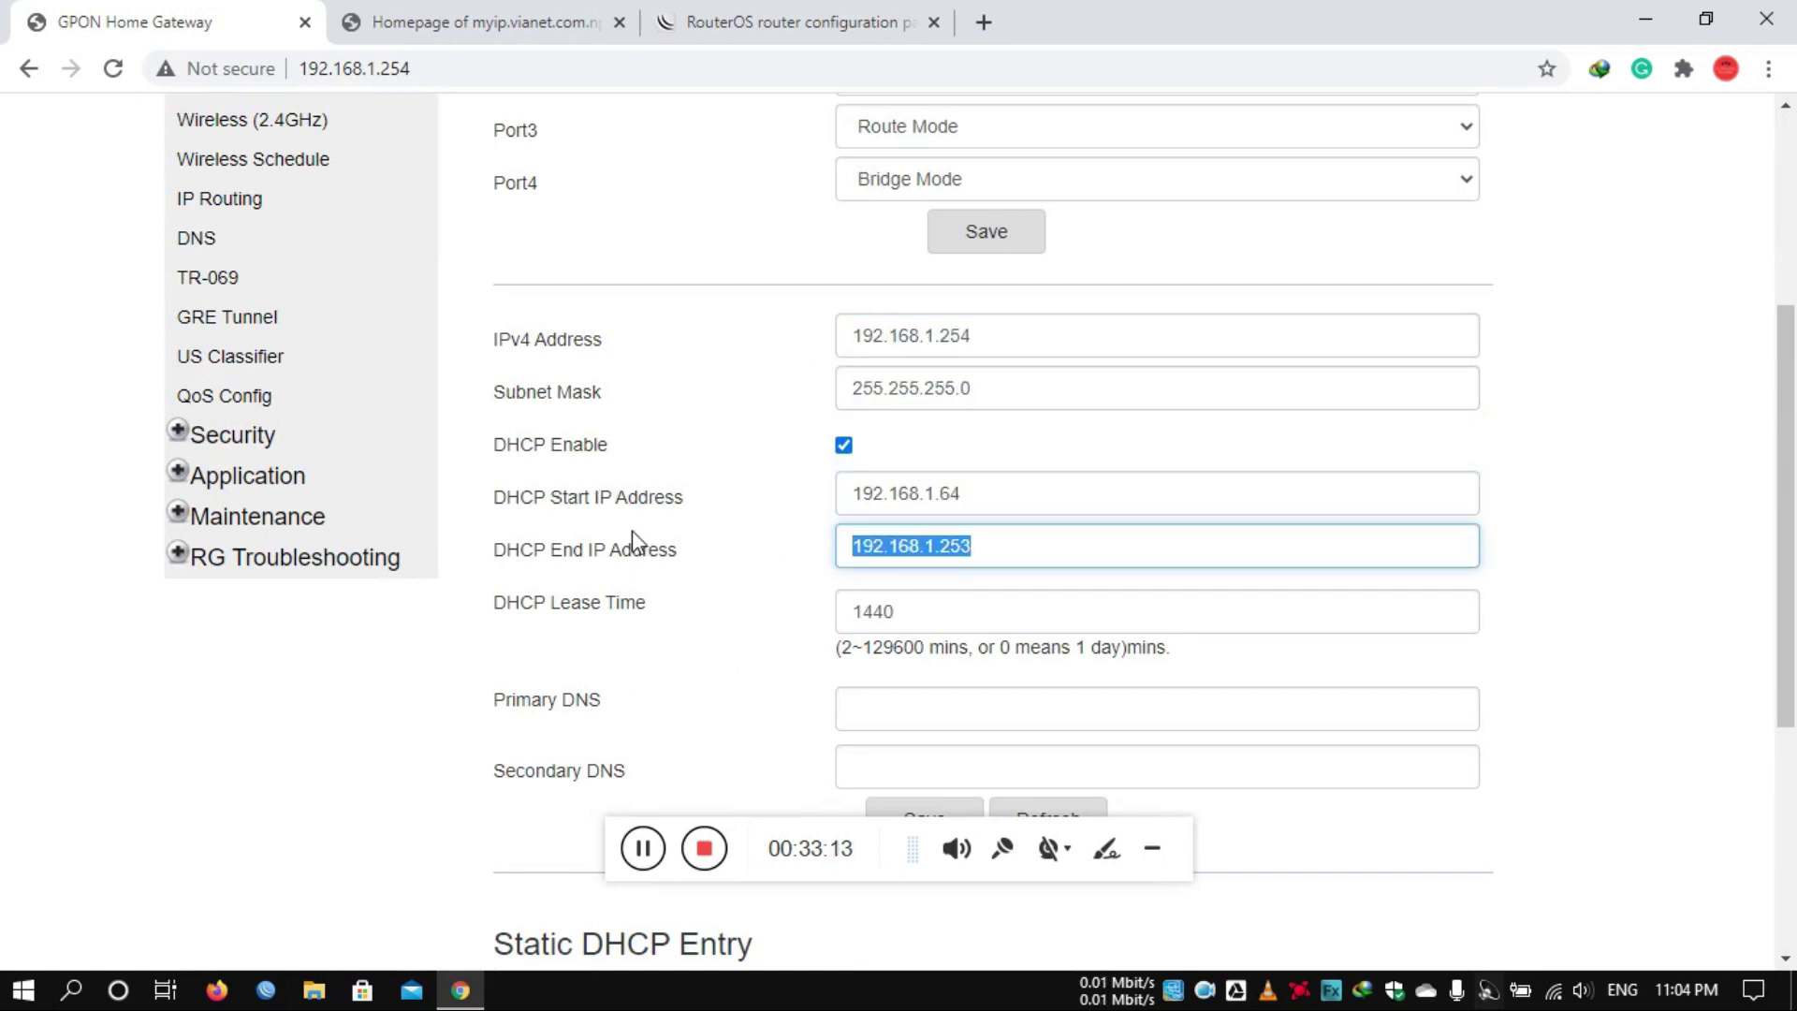
left_click(635, 526)
scroll(636, 524, "down", 3)
scroll(599, 510, "down", 2)
scroll(562, 433, "up", 1)
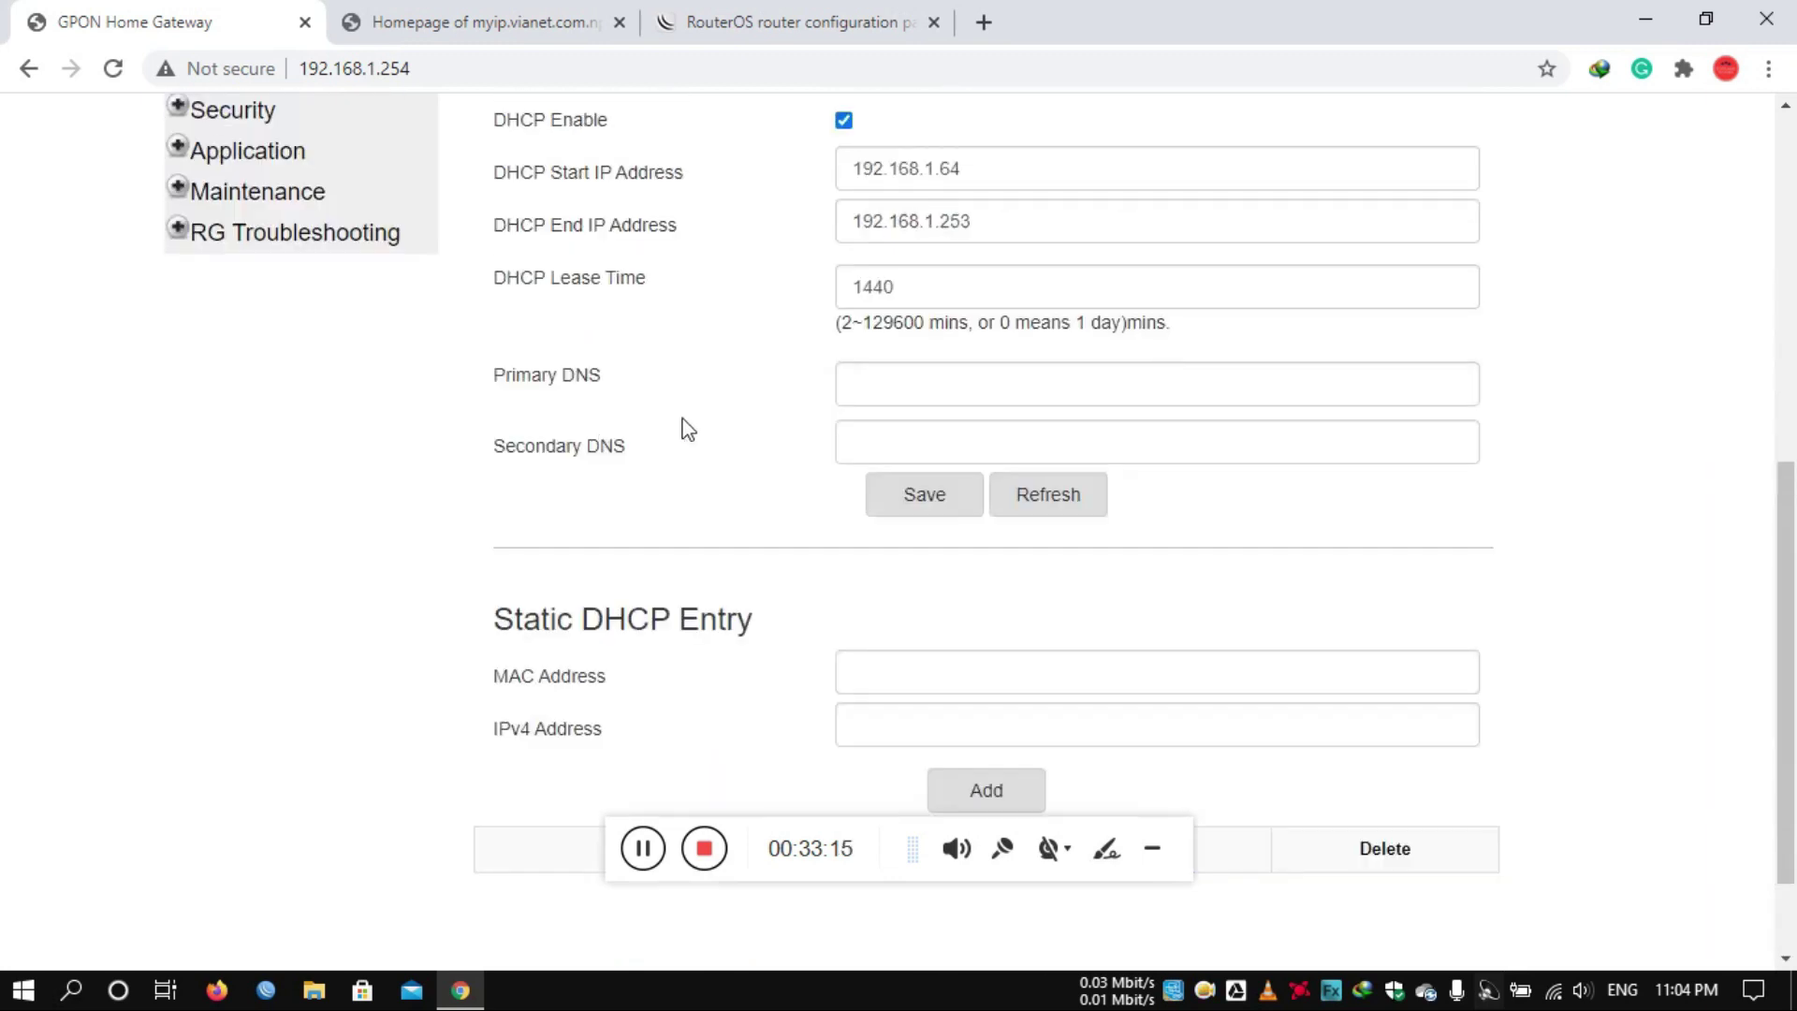
left_click(951, 391)
left_click(942, 447)
left_click(621, 430)
scroll(621, 430, "down", 1)
left_click_drag(494, 628, 712, 629)
left_click(726, 708)
scroll(578, 468, "down", 1)
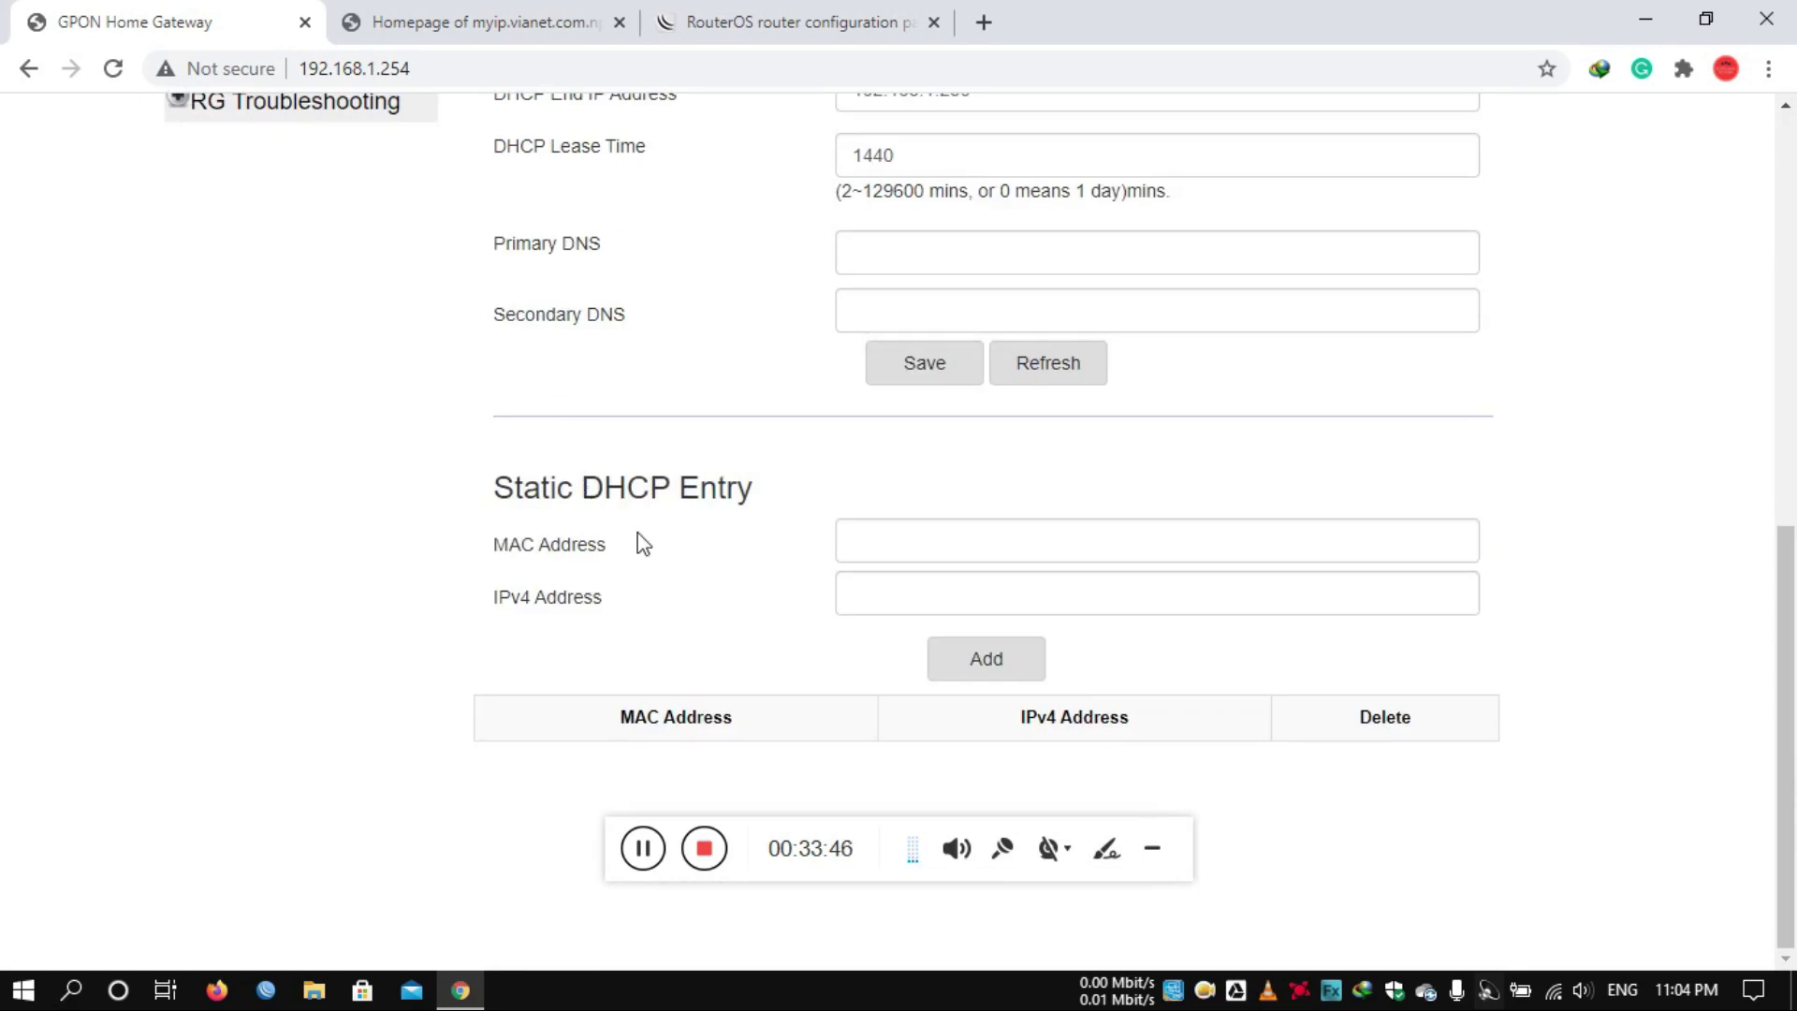
left_click(947, 544)
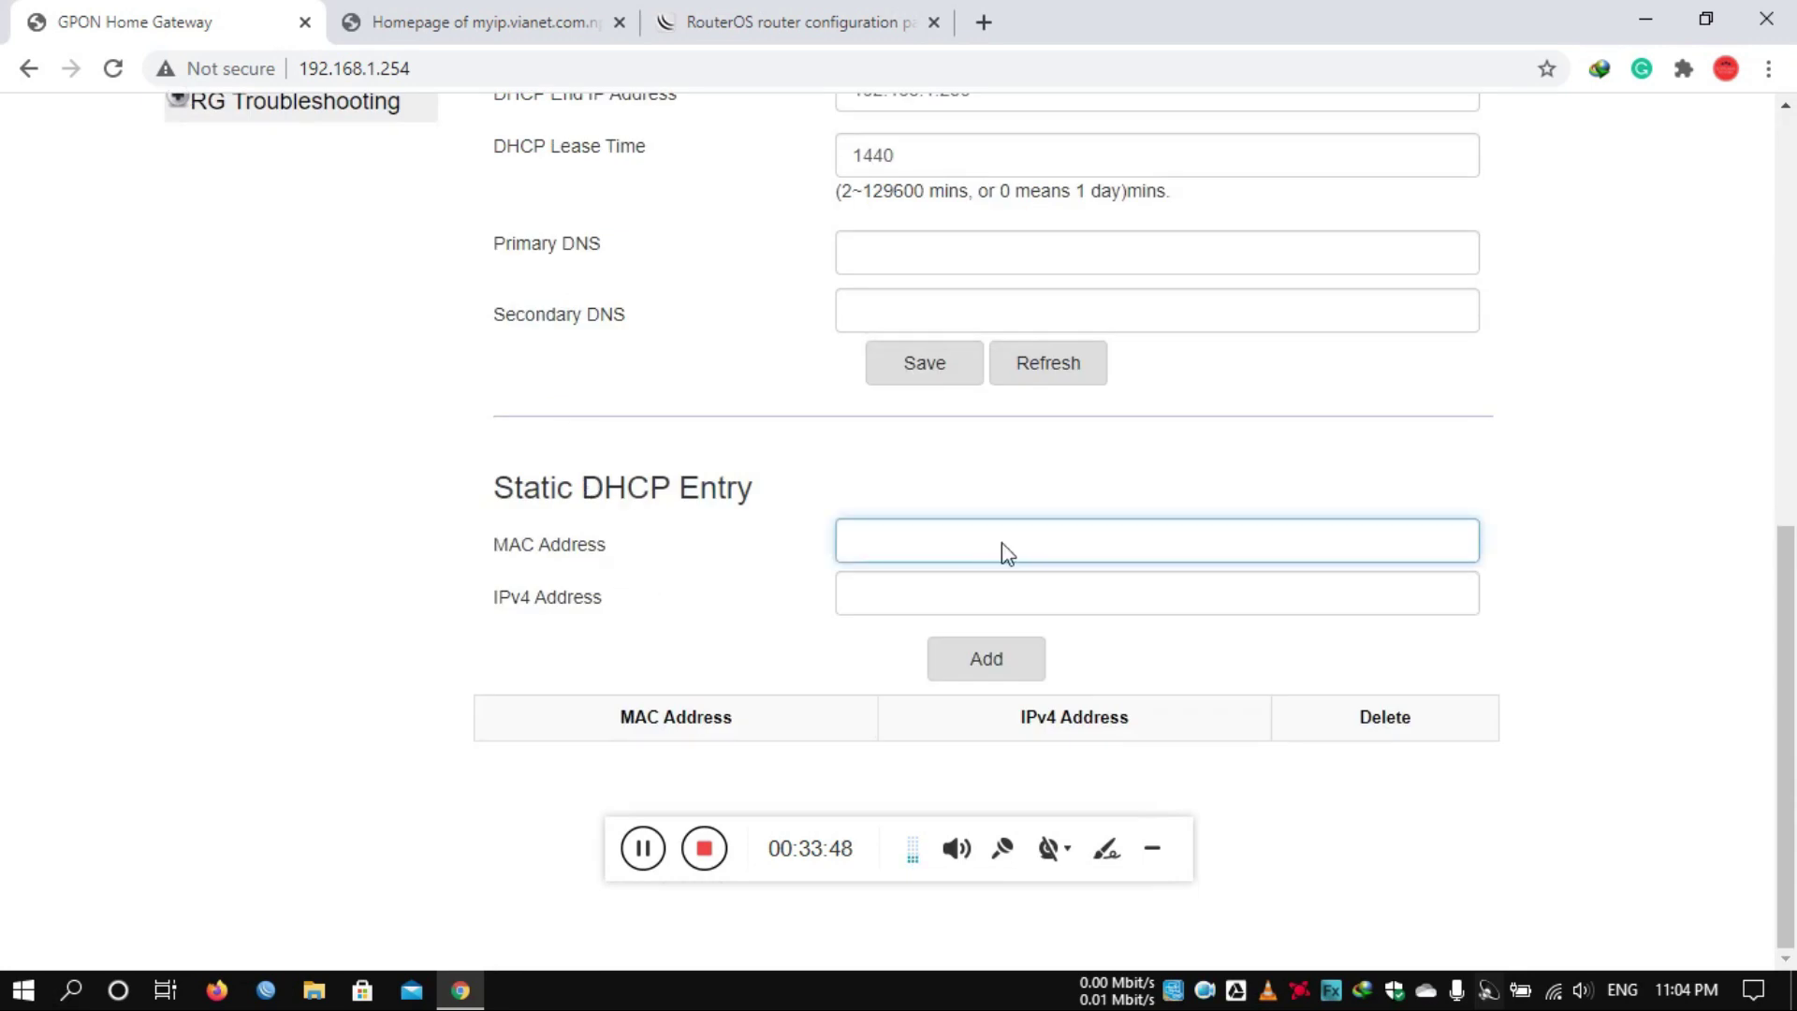
right_click(1002, 553)
left_click(880, 548)
left_click(917, 606)
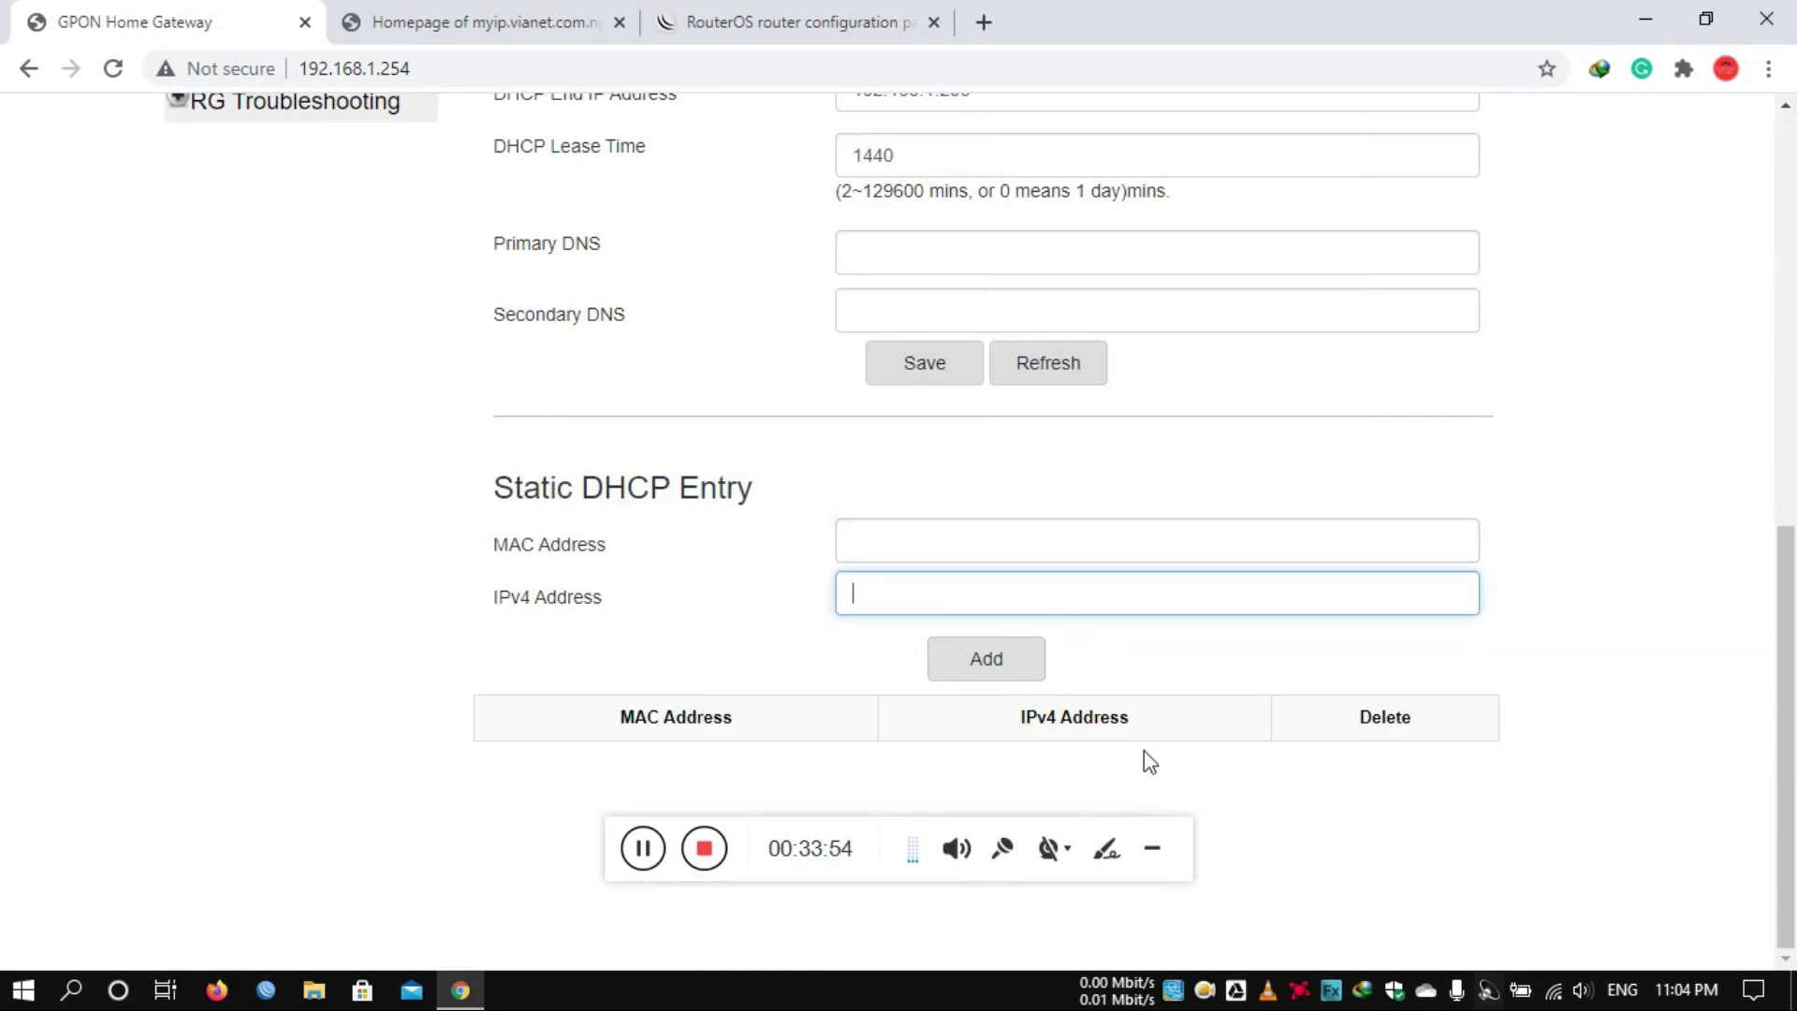
scroll(653, 646, "up", 8)
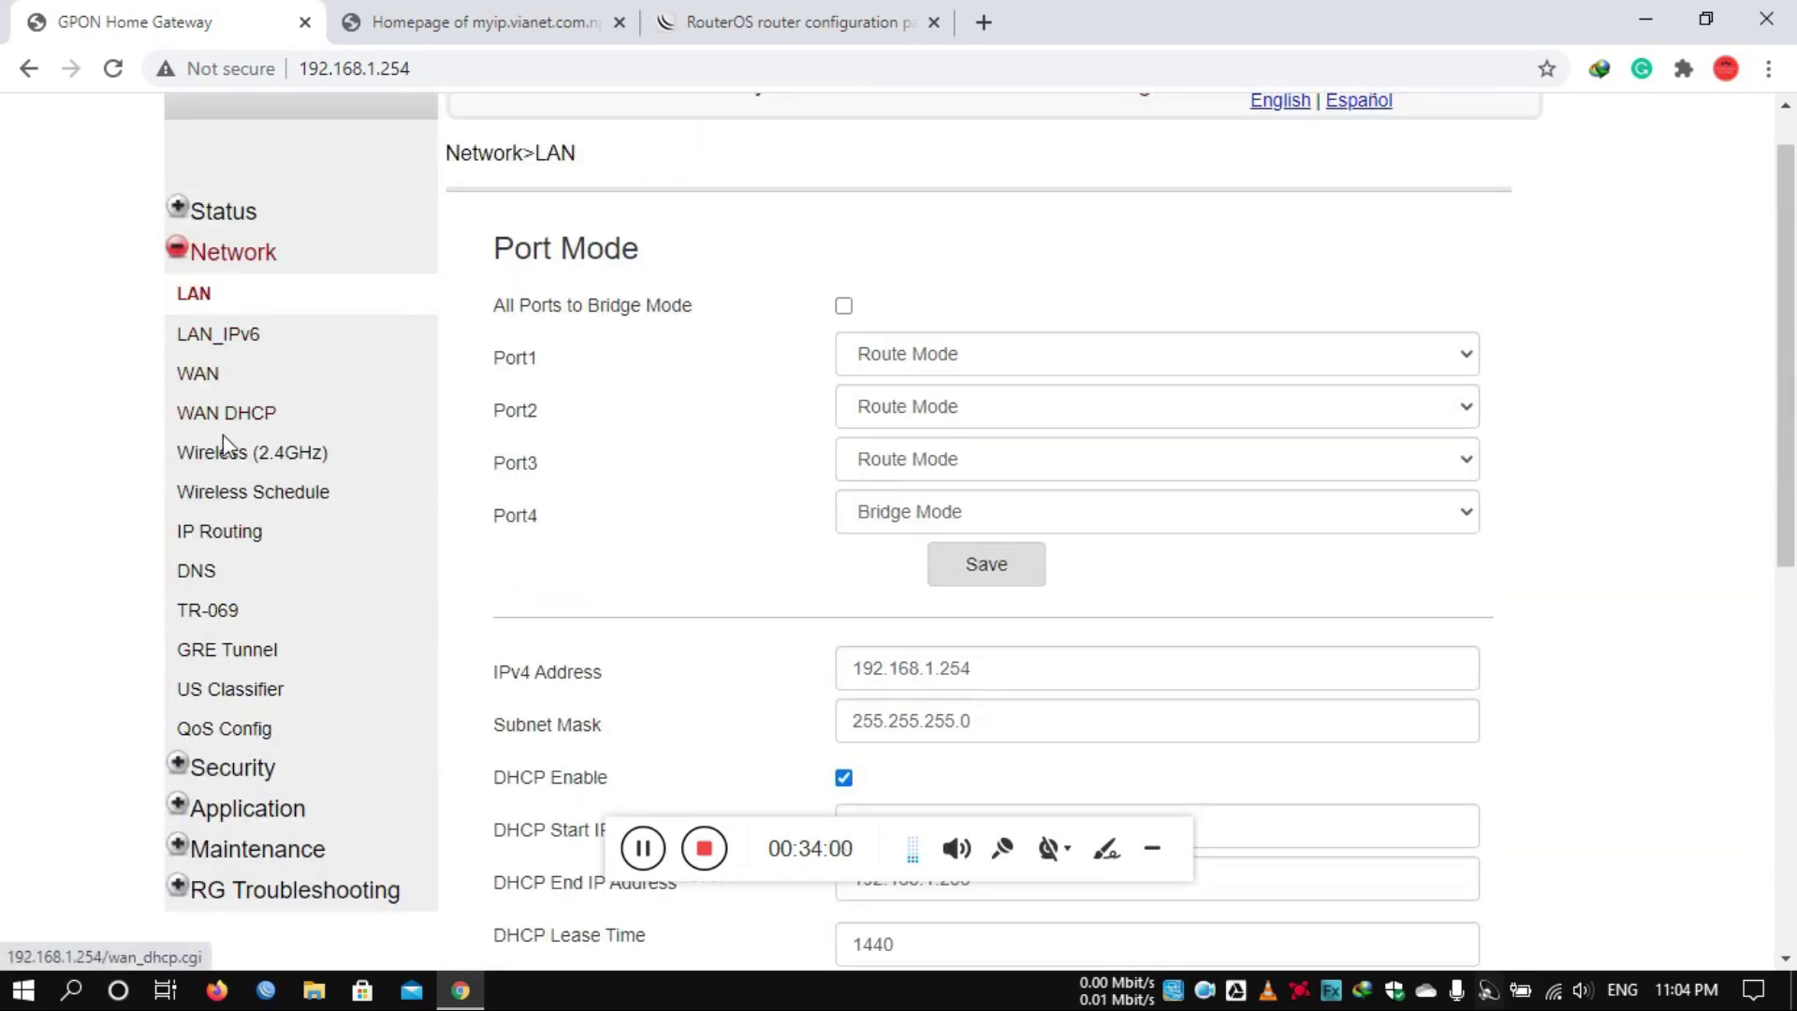
Look over the 2.4GHz wireless settings and the US Classifier page
left_click(263, 453)
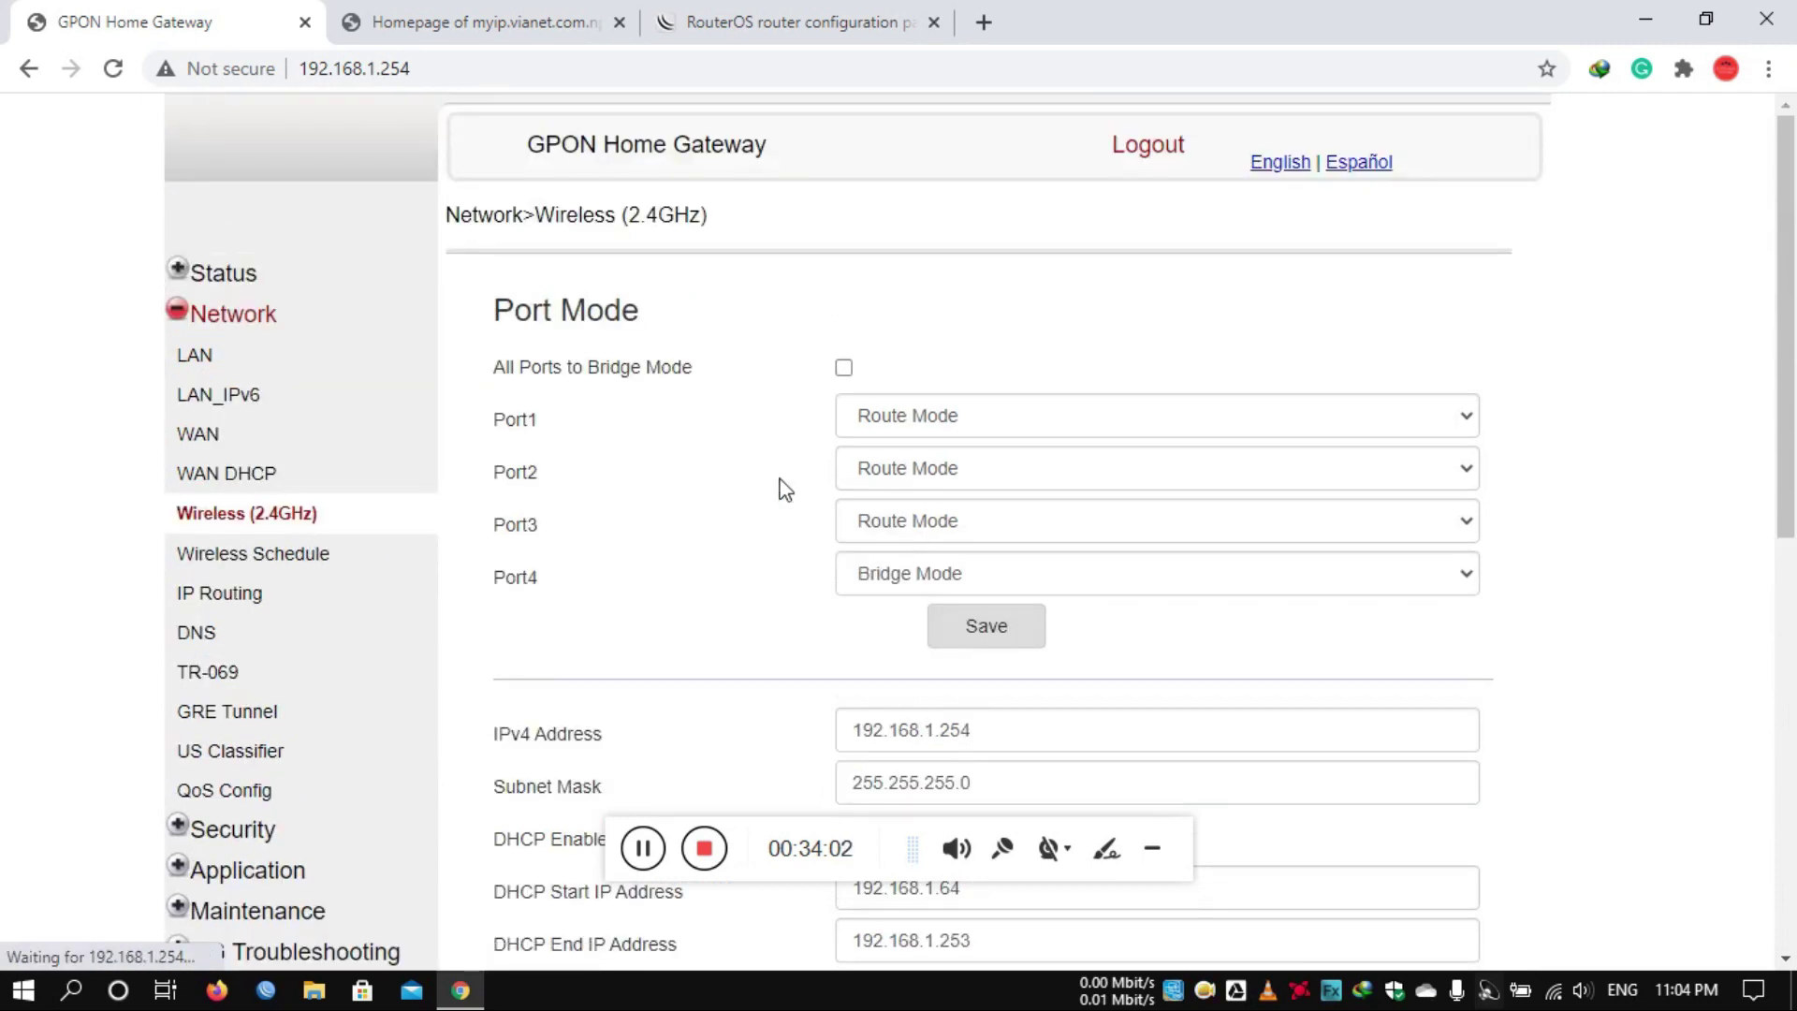
scroll(721, 513, "up", 8)
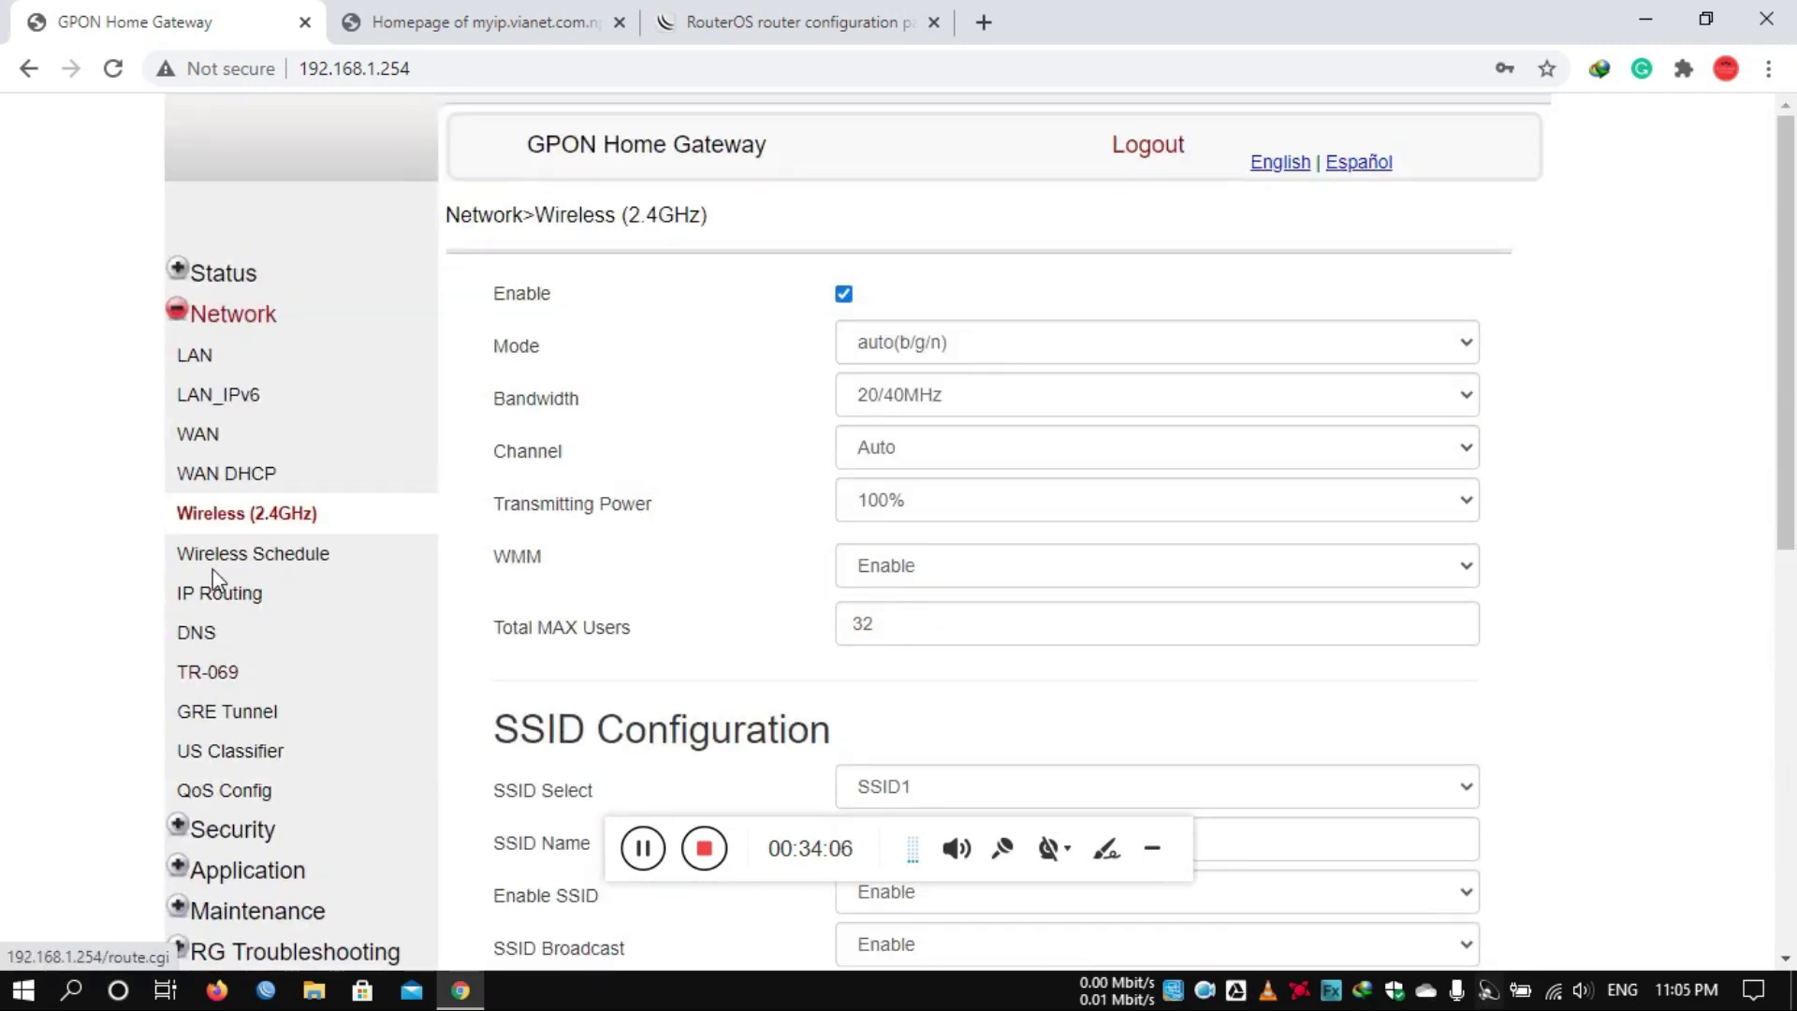
scroll(216, 576, "down", 1)
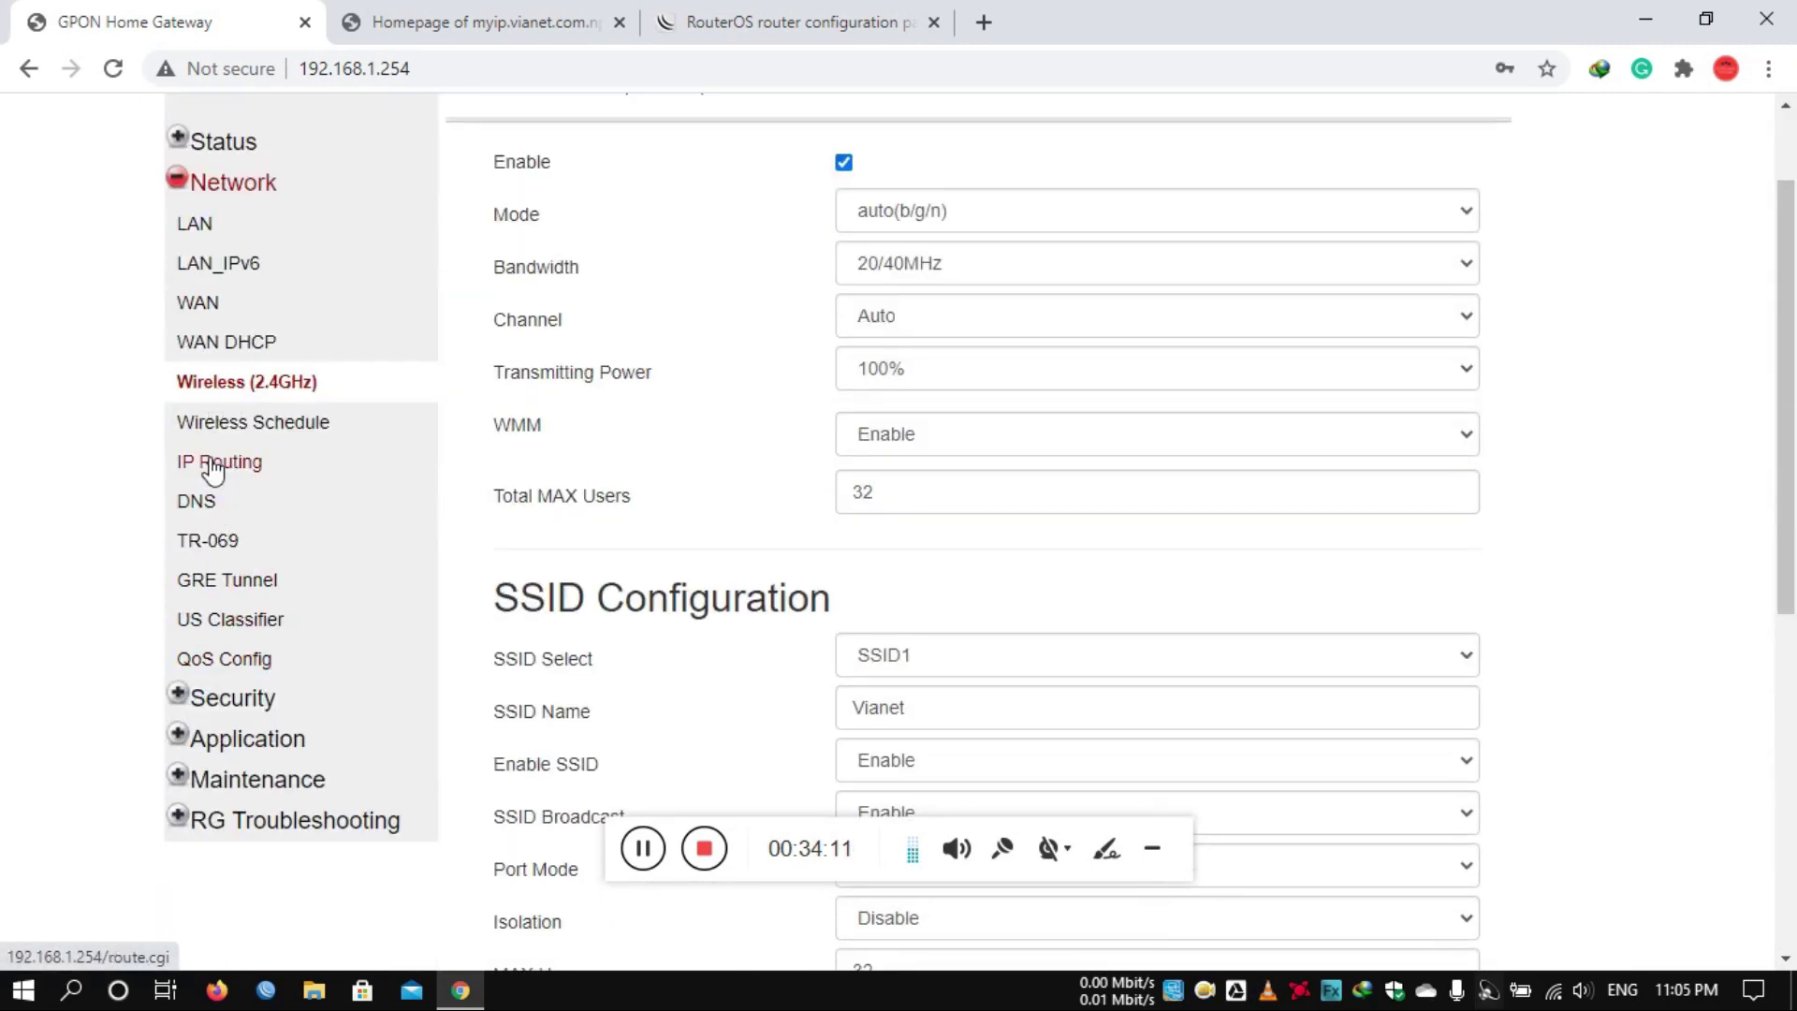
left_click(245, 618)
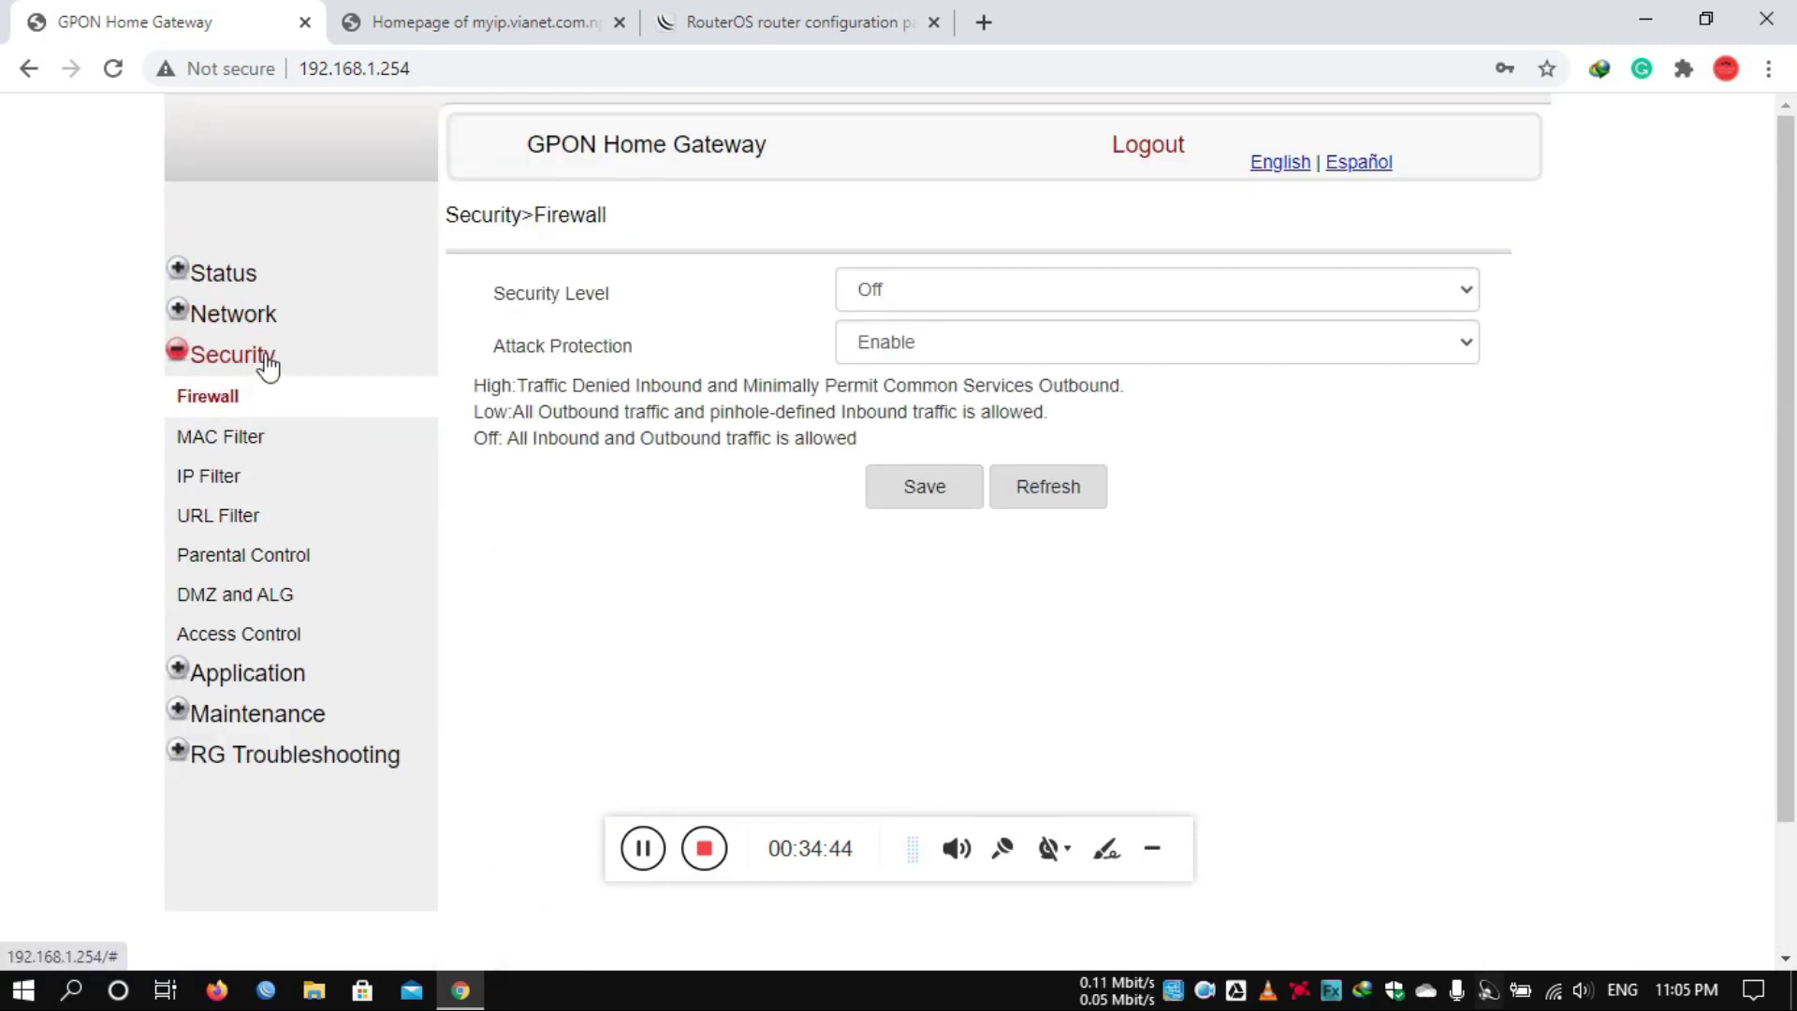
In Access Control, select the 4_INTERNET_R_VID_462 WAN connection
left_click(285, 636)
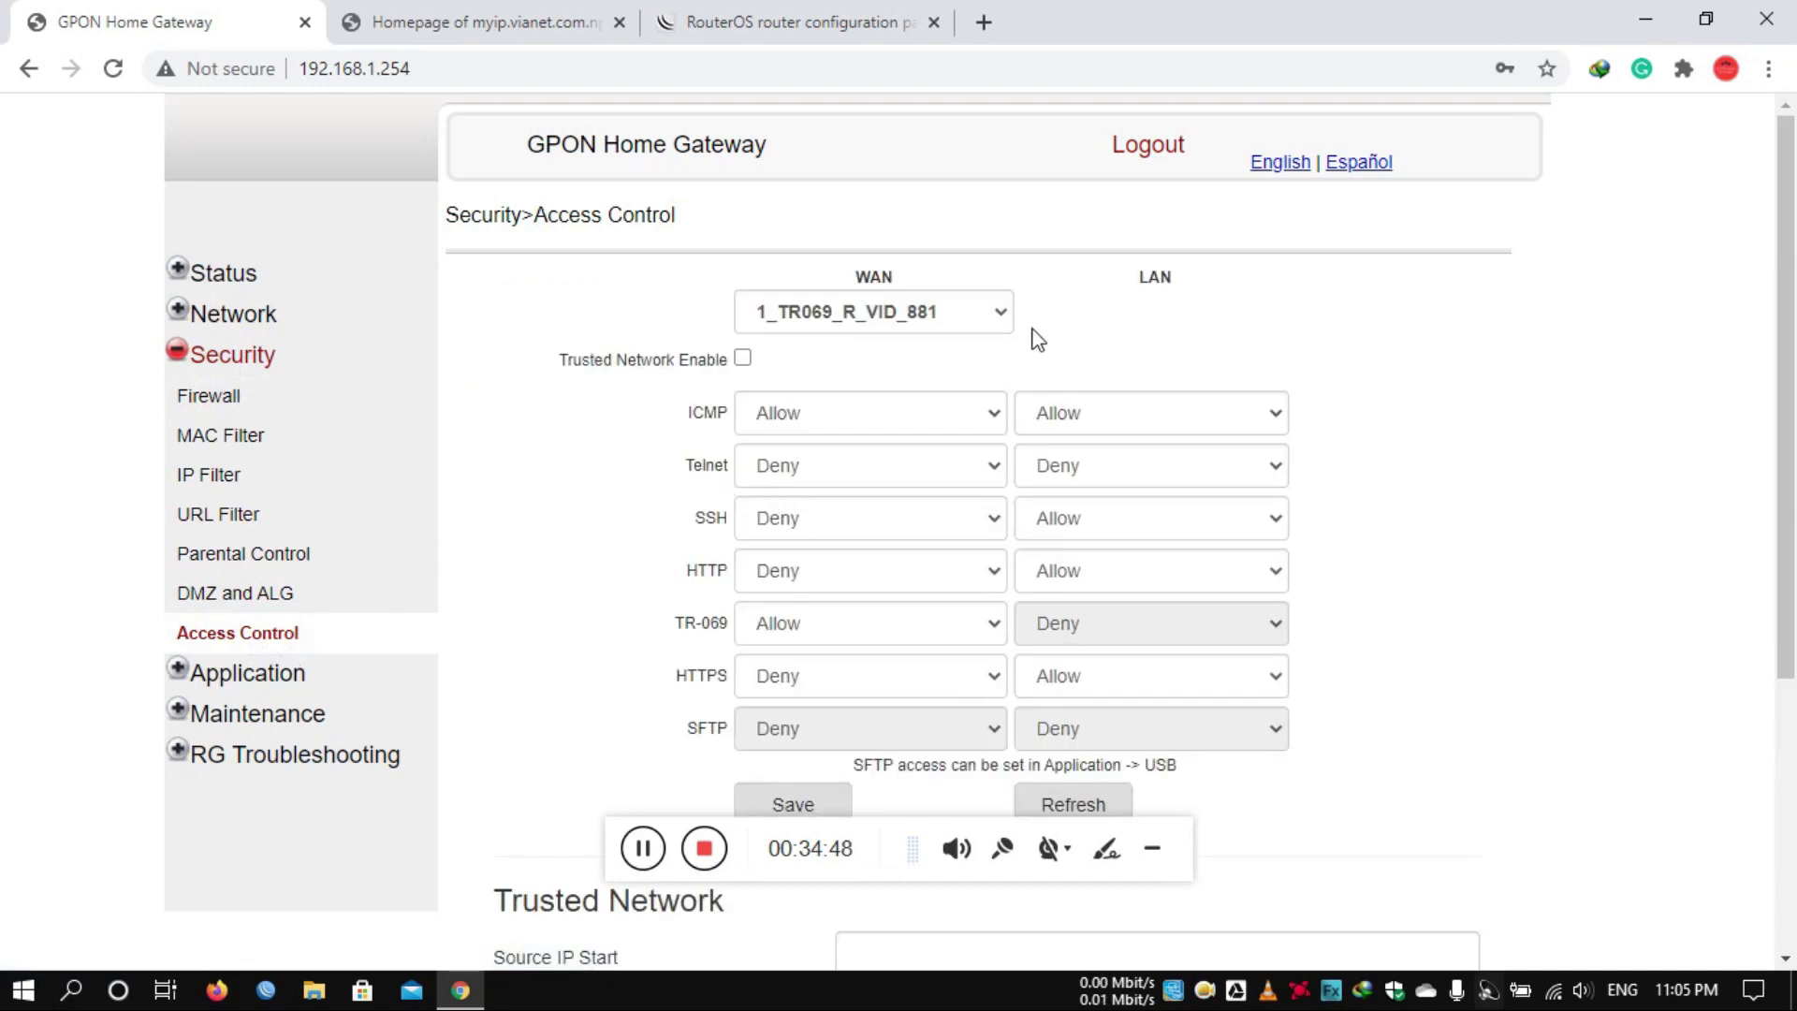
left_click(982, 312)
left_click(968, 390)
scroll(1291, 379, "down", 3)
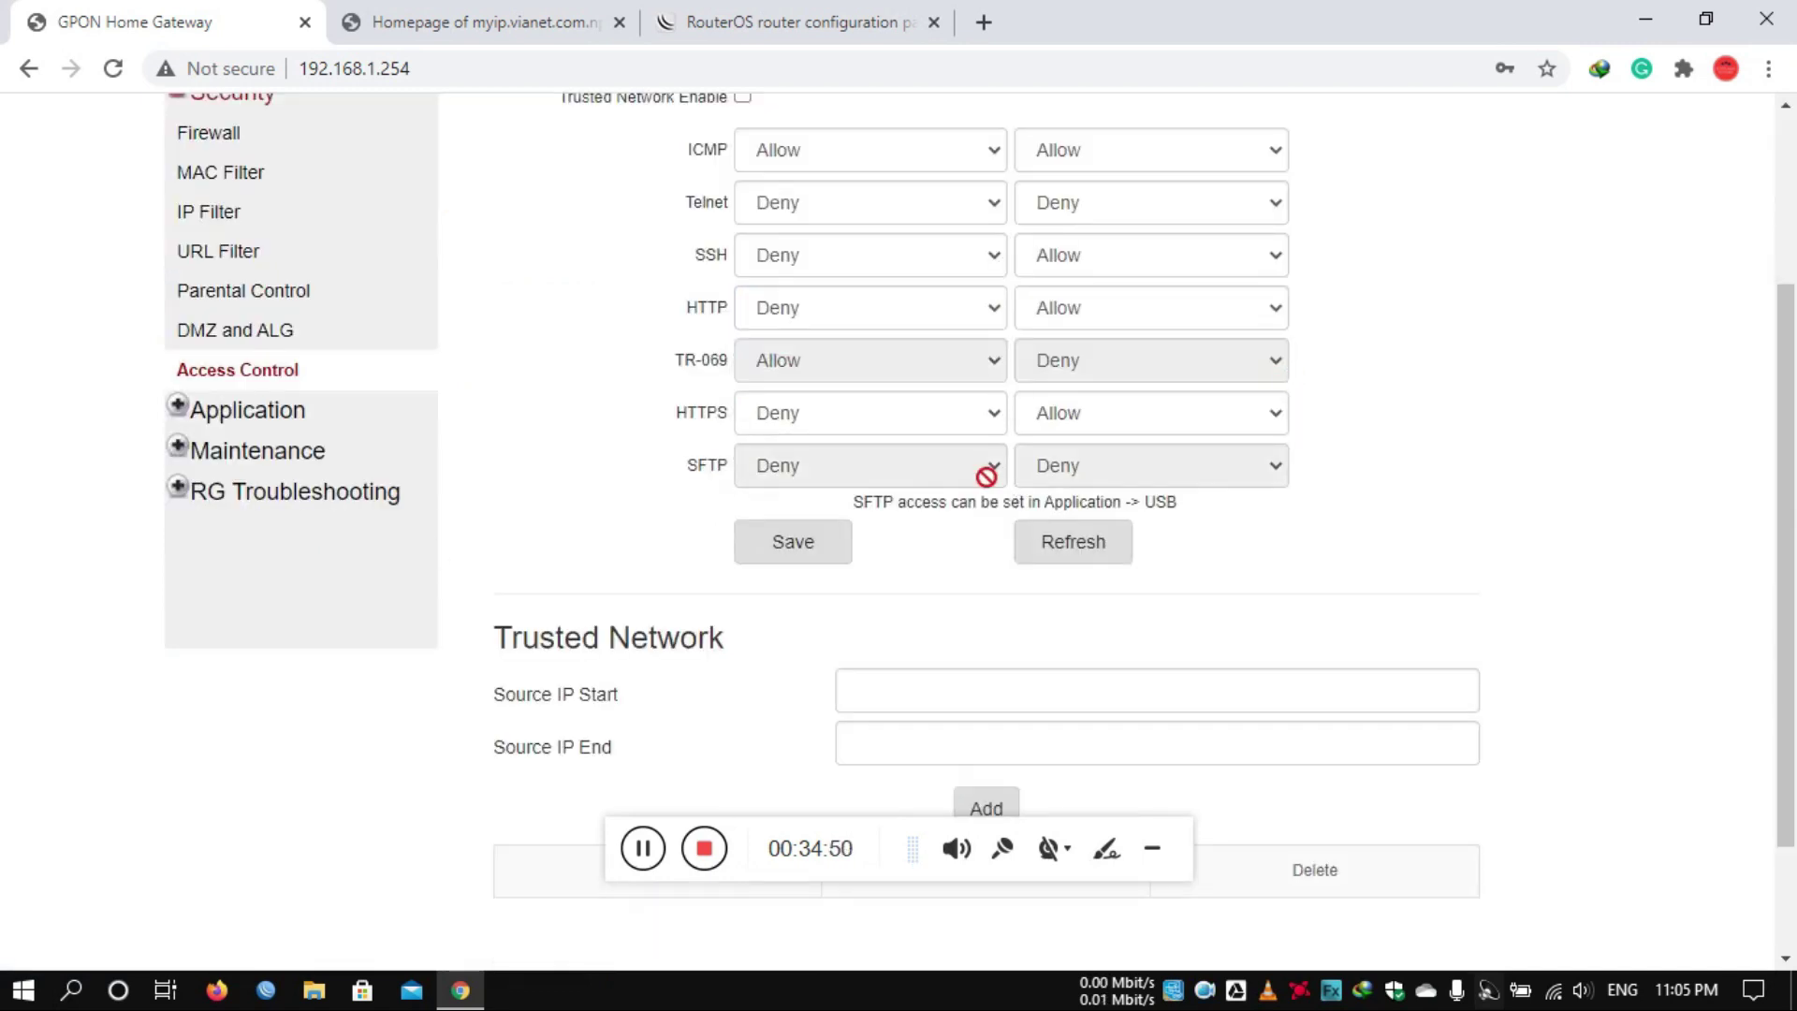
scroll(1151, 455, "up", 1)
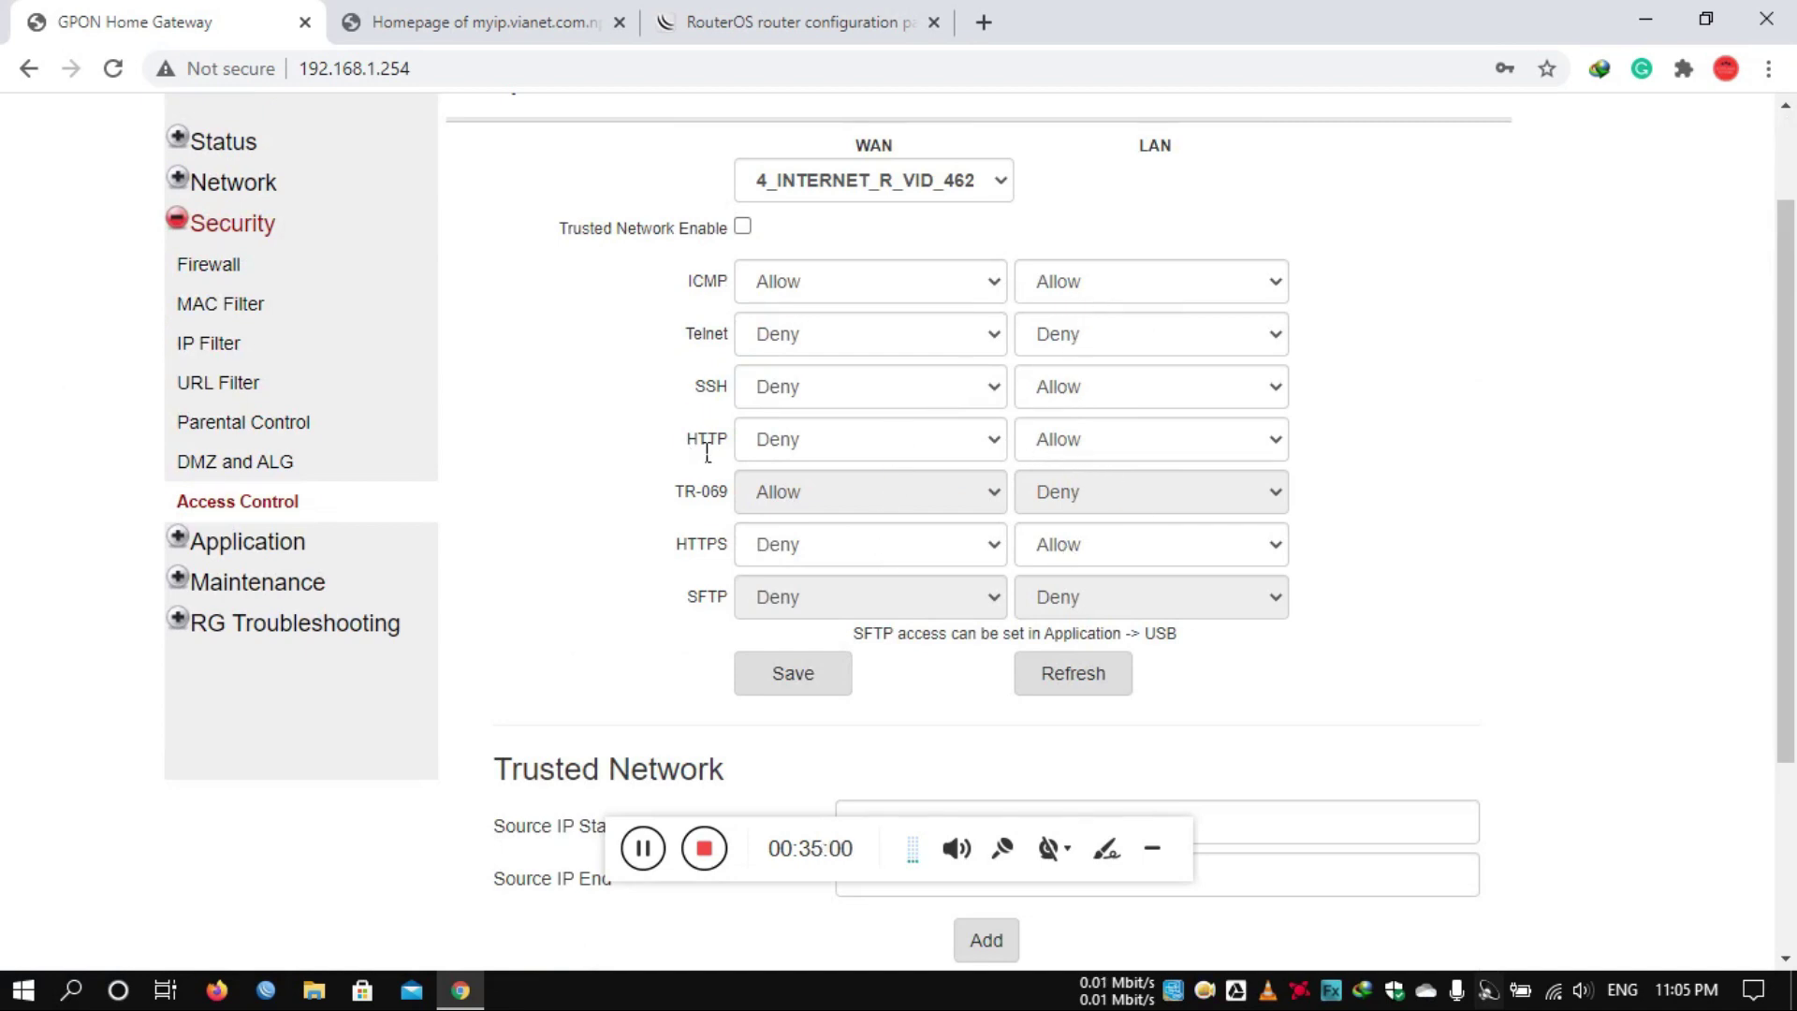
Set HTTP access from the LAN to Deny
left_click_drag(686, 444, 908, 442)
left_click(1088, 441)
left_click(1124, 499)
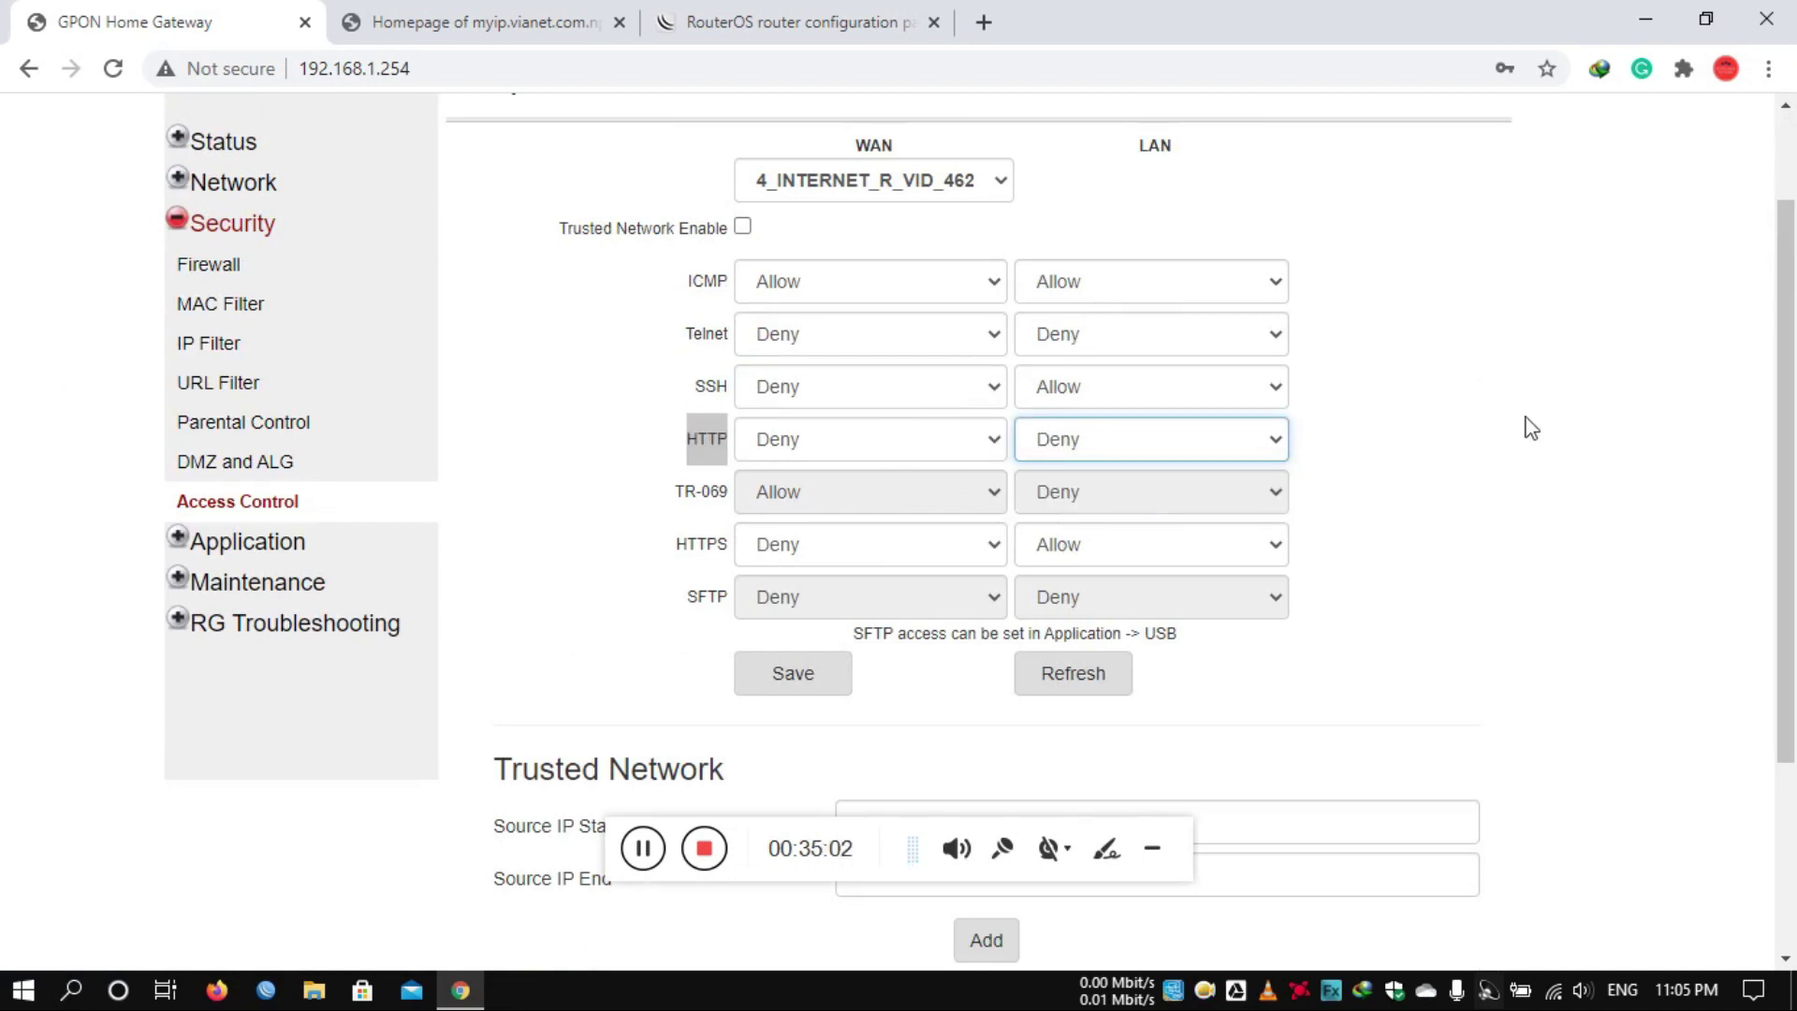
left_click(591, 649)
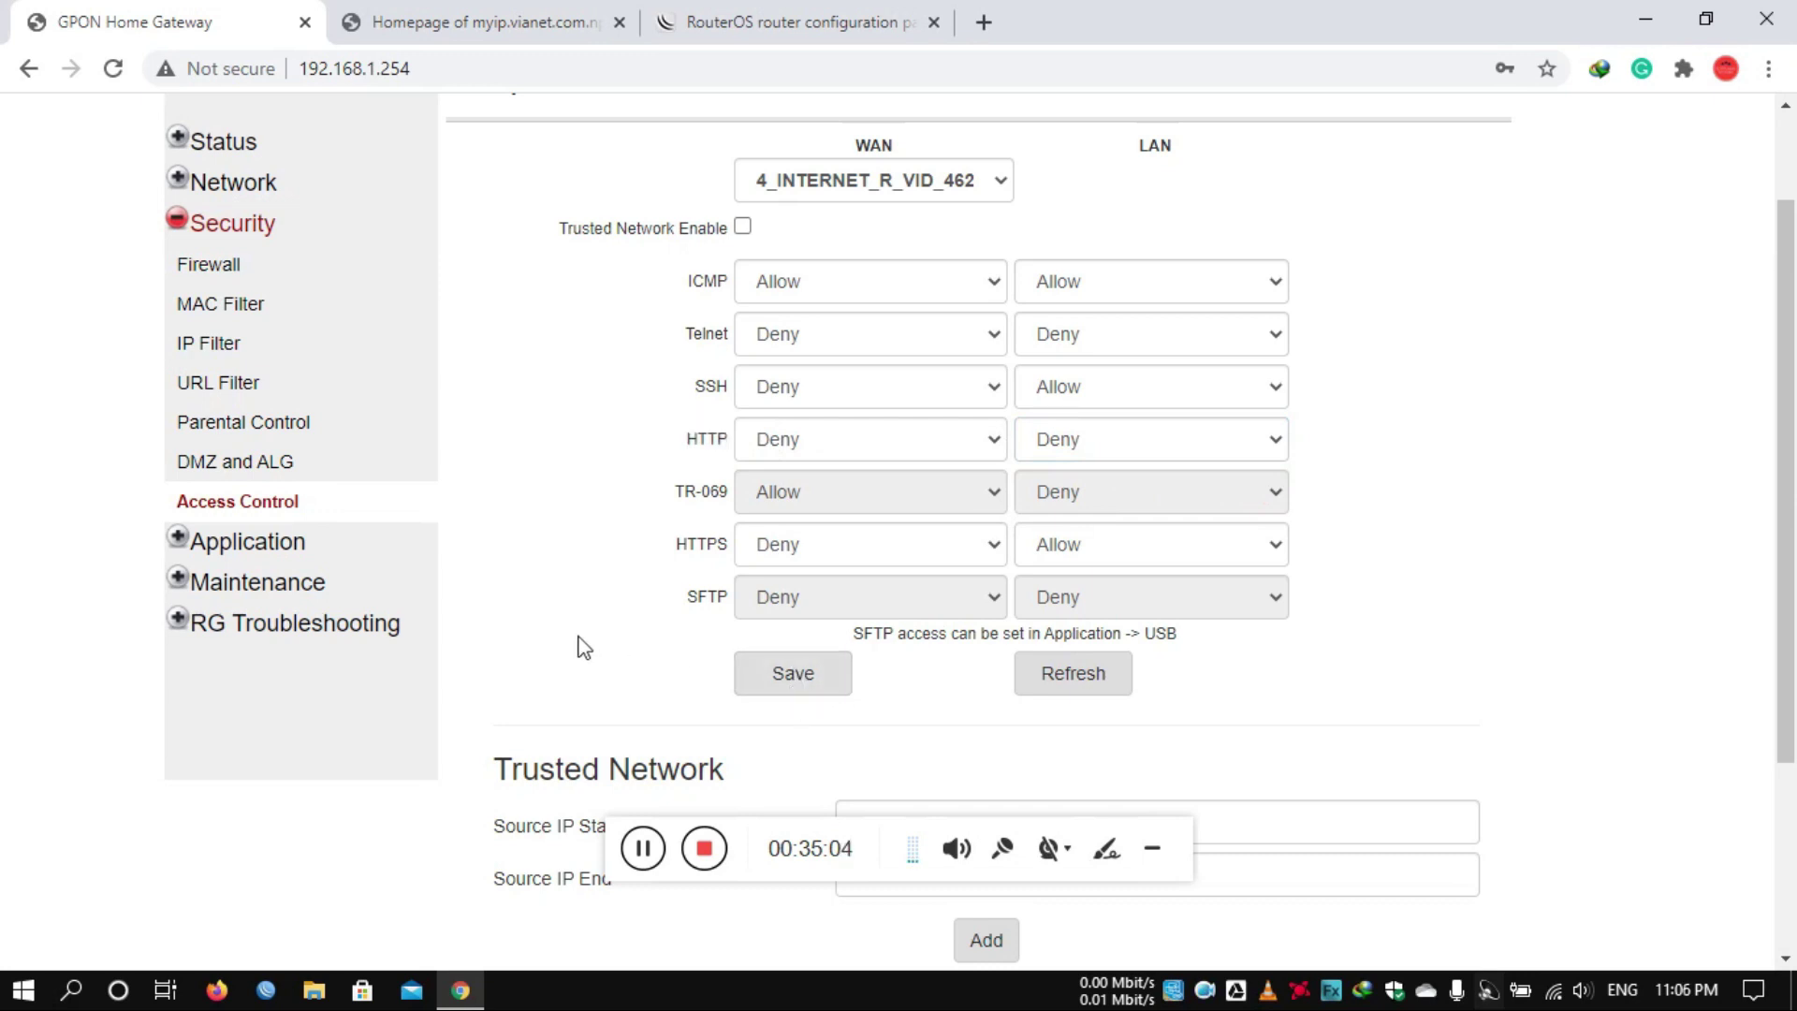
scroll(585, 650, "down", 3)
scroll(590, 618, "up", 3)
Reload Access Control, then show Port Forwarding with the active port-80 rule to 192.168.1.64
left_click_drag(321, 509, 214, 513)
left_click(334, 510)
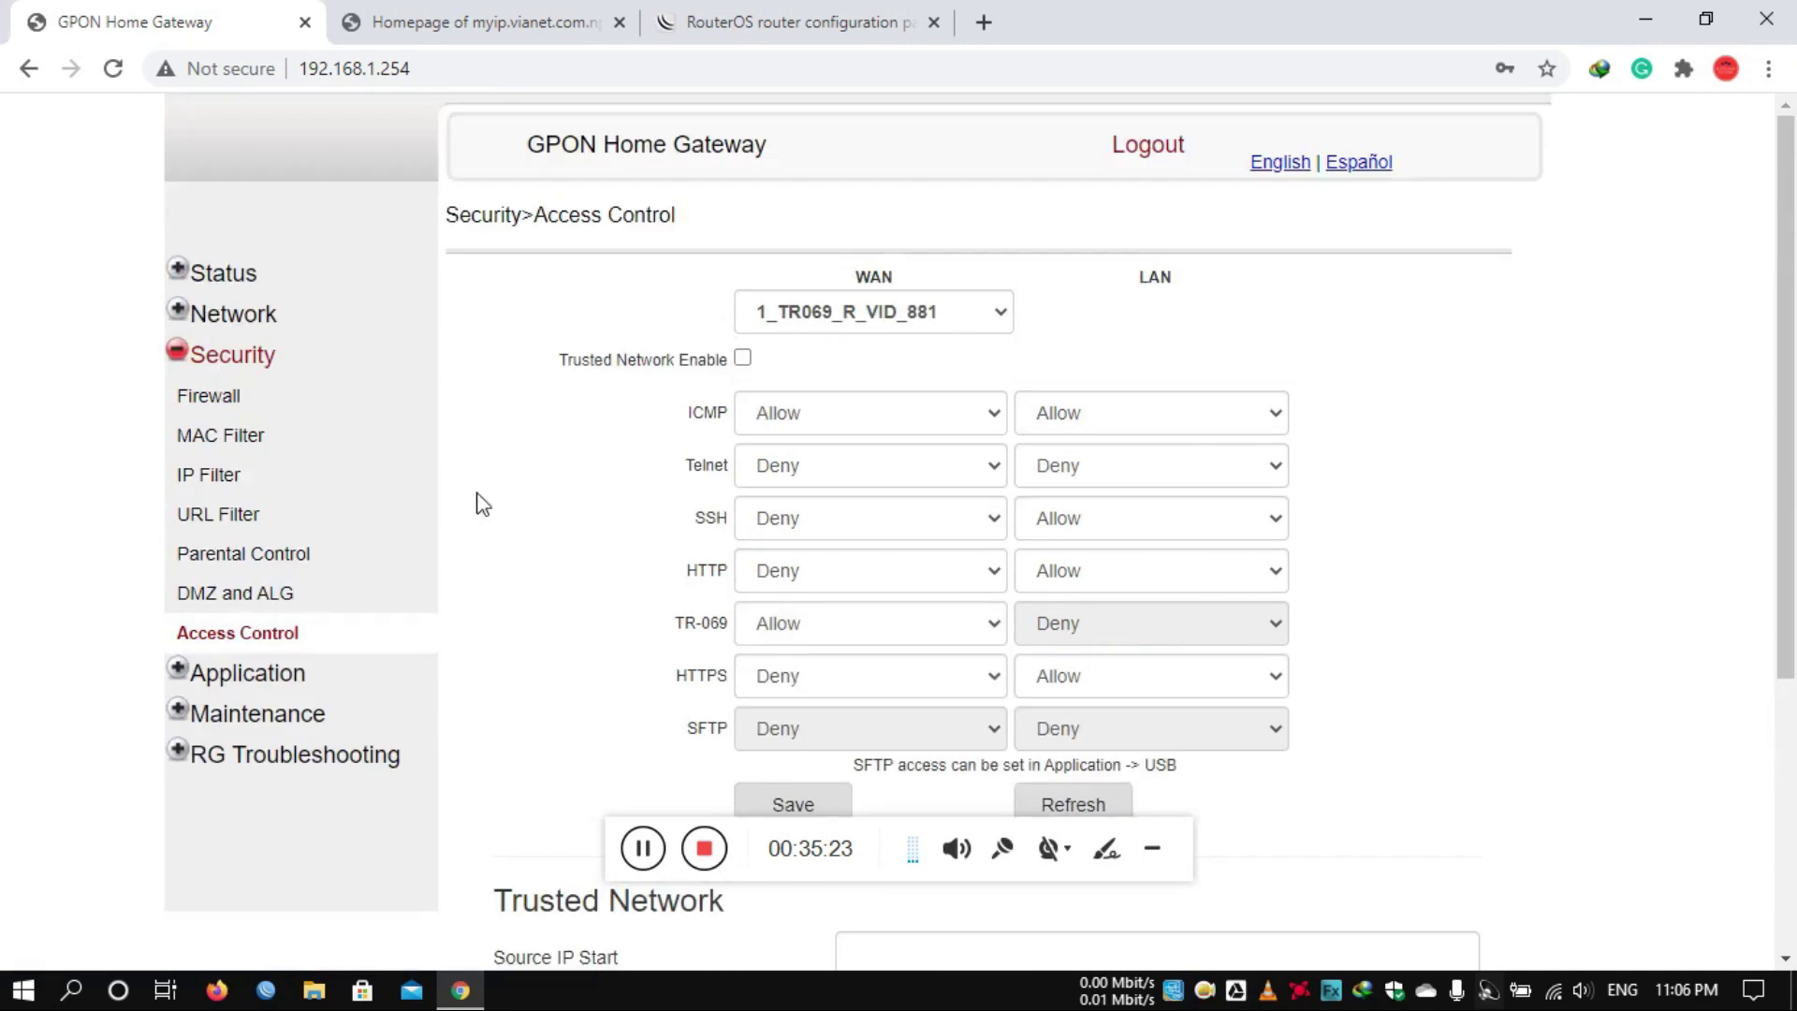
left_click_drag(328, 639, 177, 629)
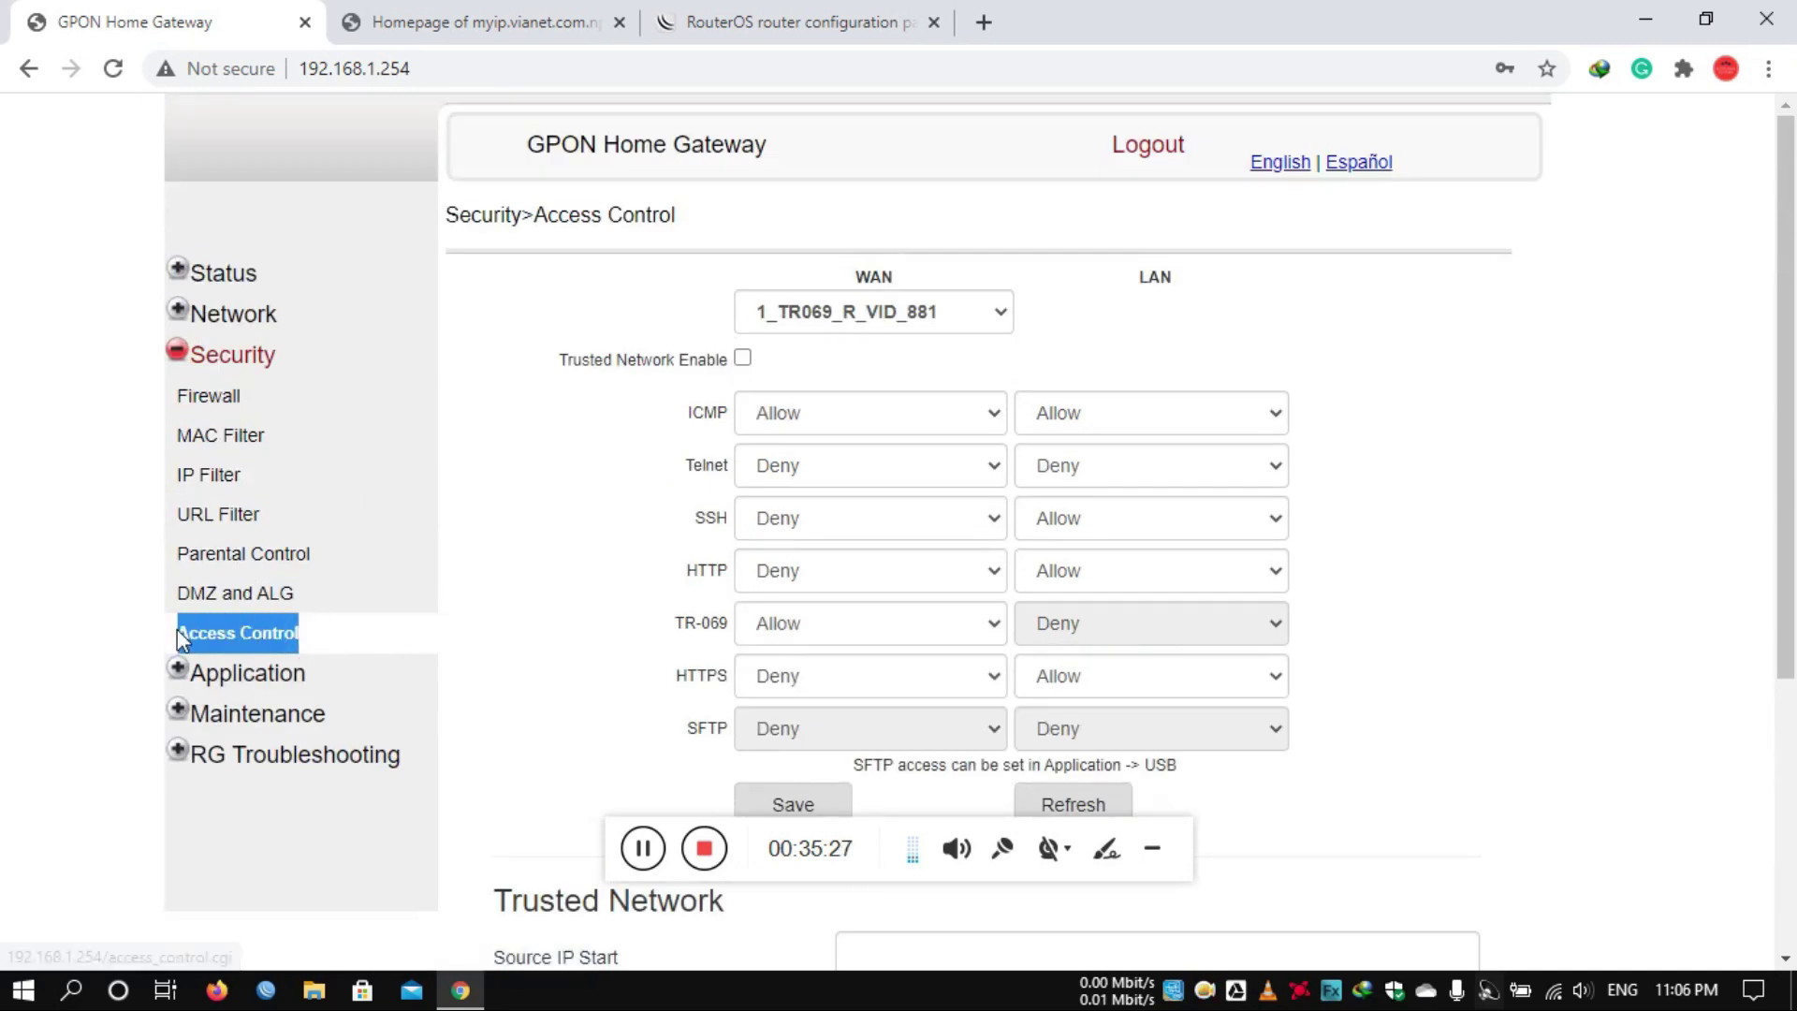
left_click(308, 633)
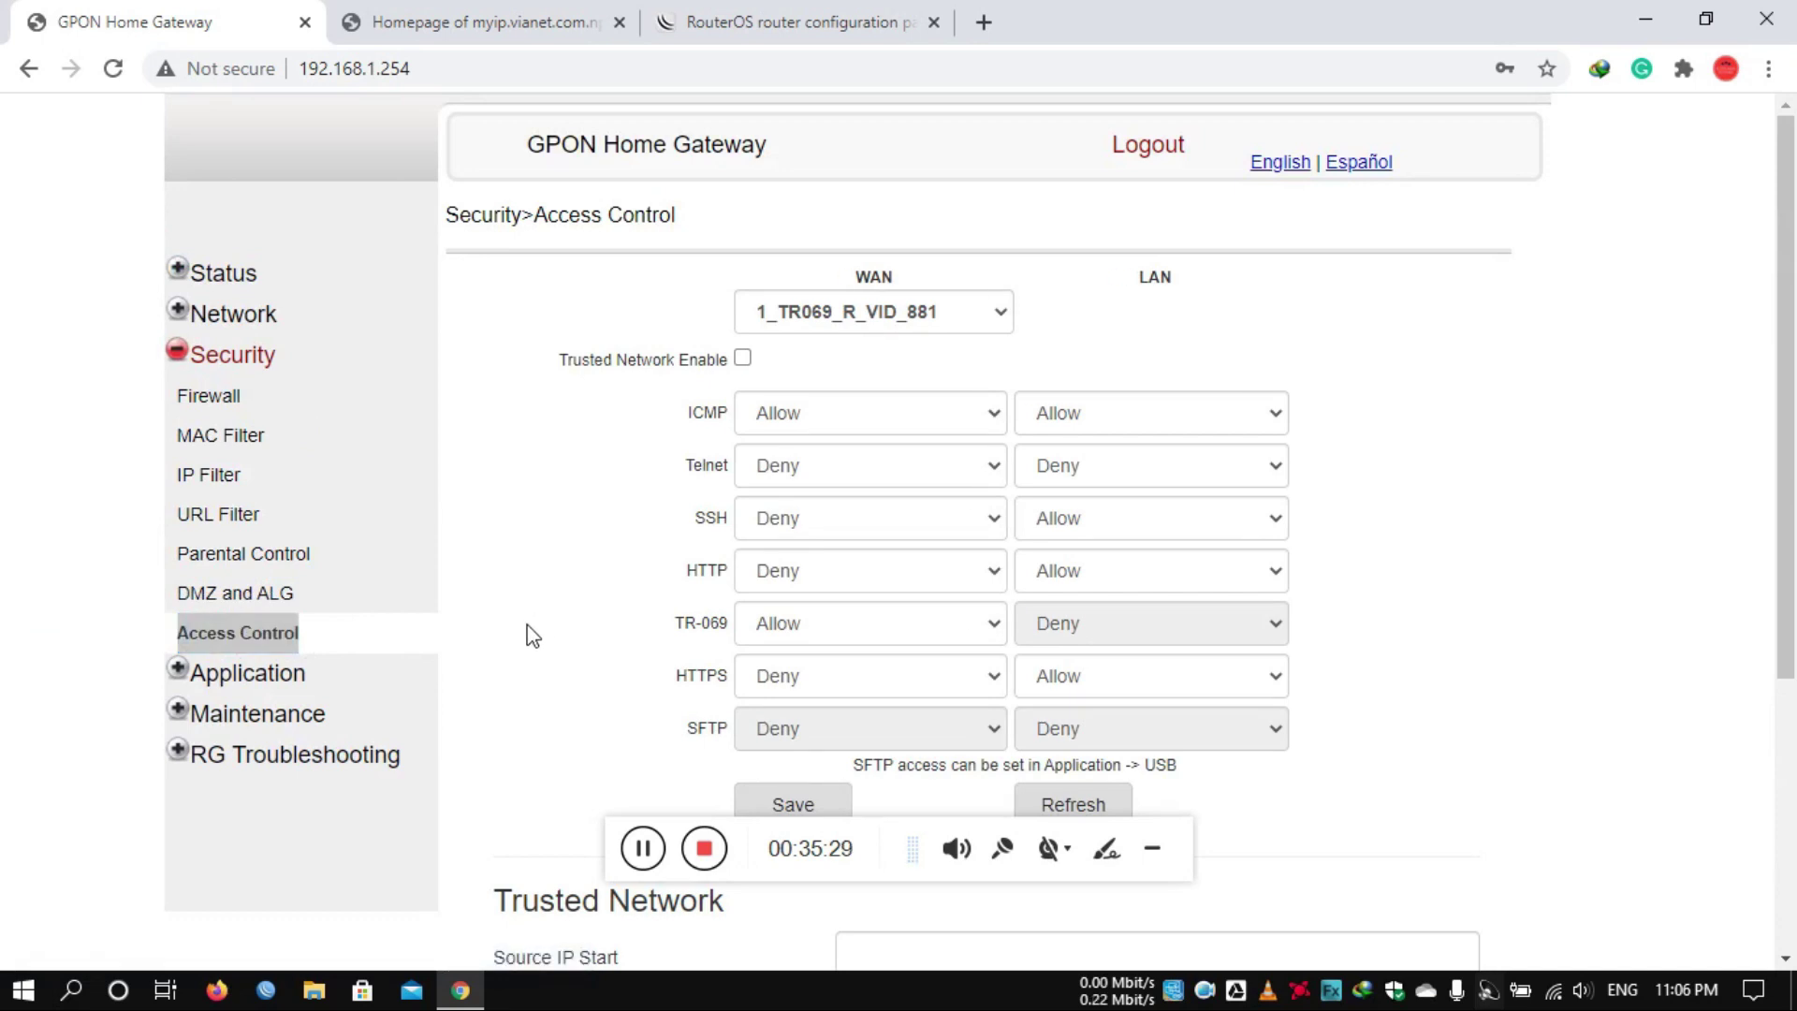
left_click(249, 688)
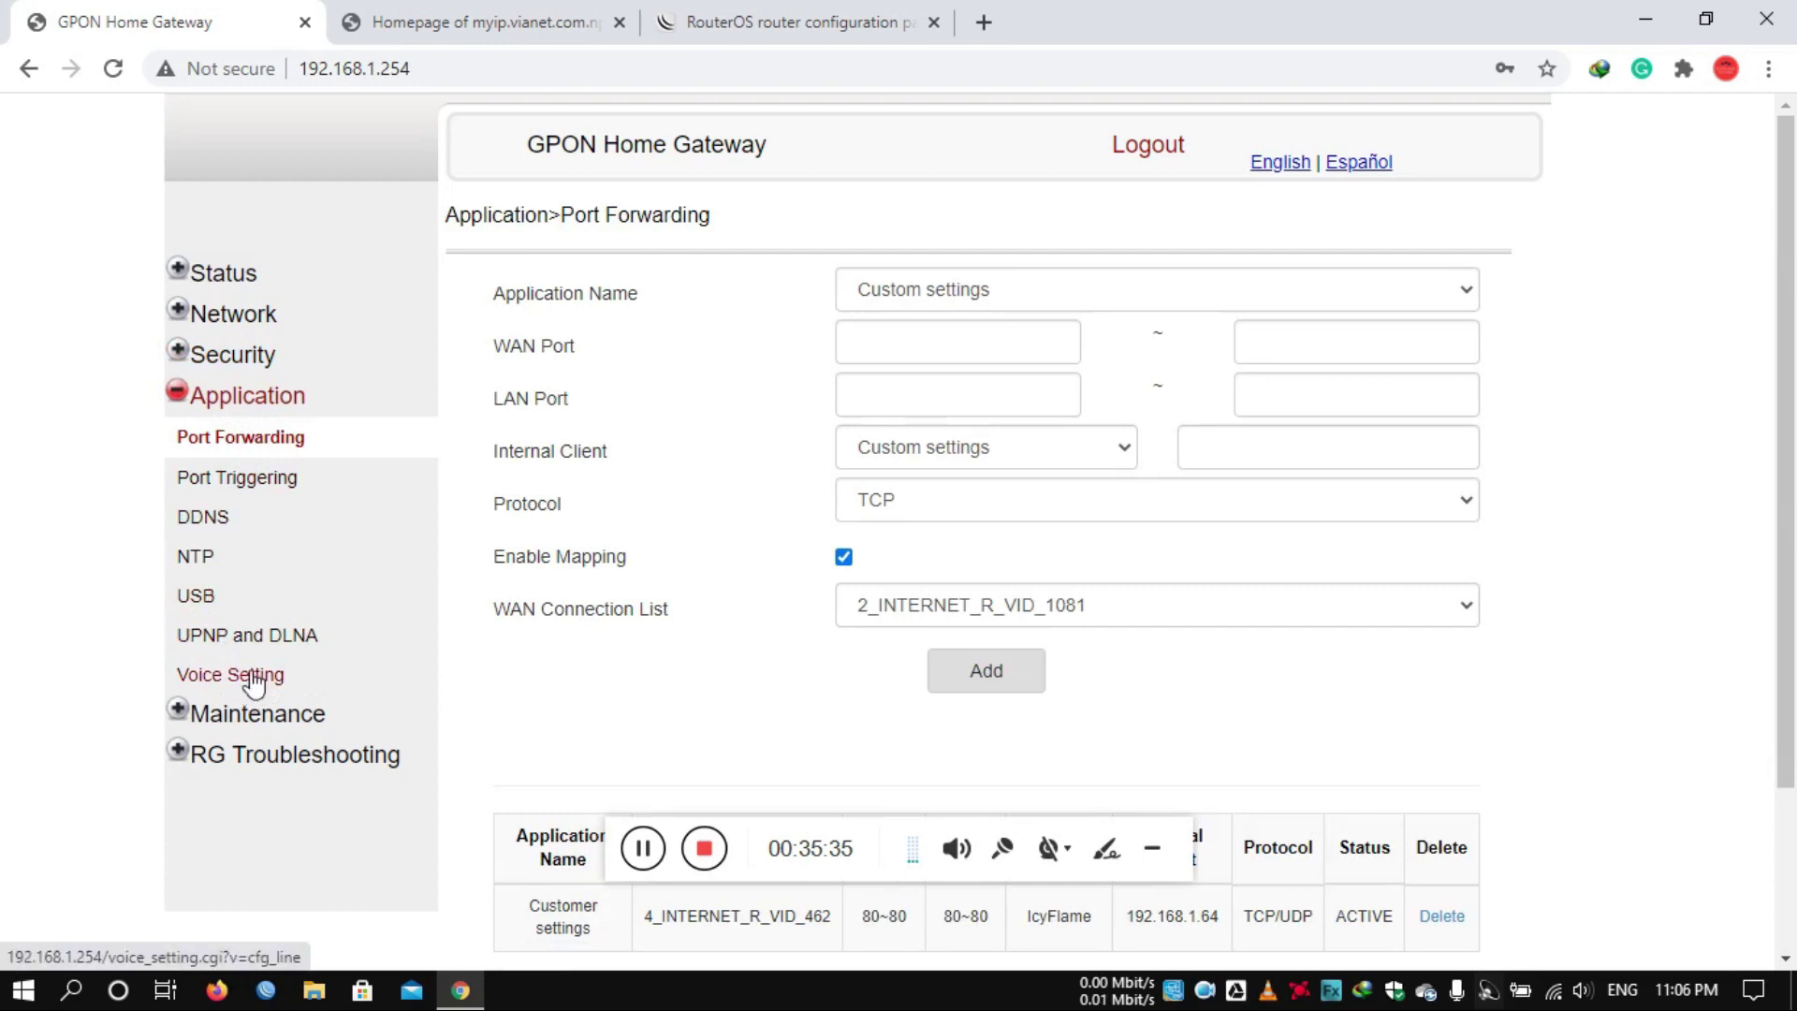
Export the router configuration from Maintenance > Backup and Restore, keeping config (1).cfg
left_click(259, 716)
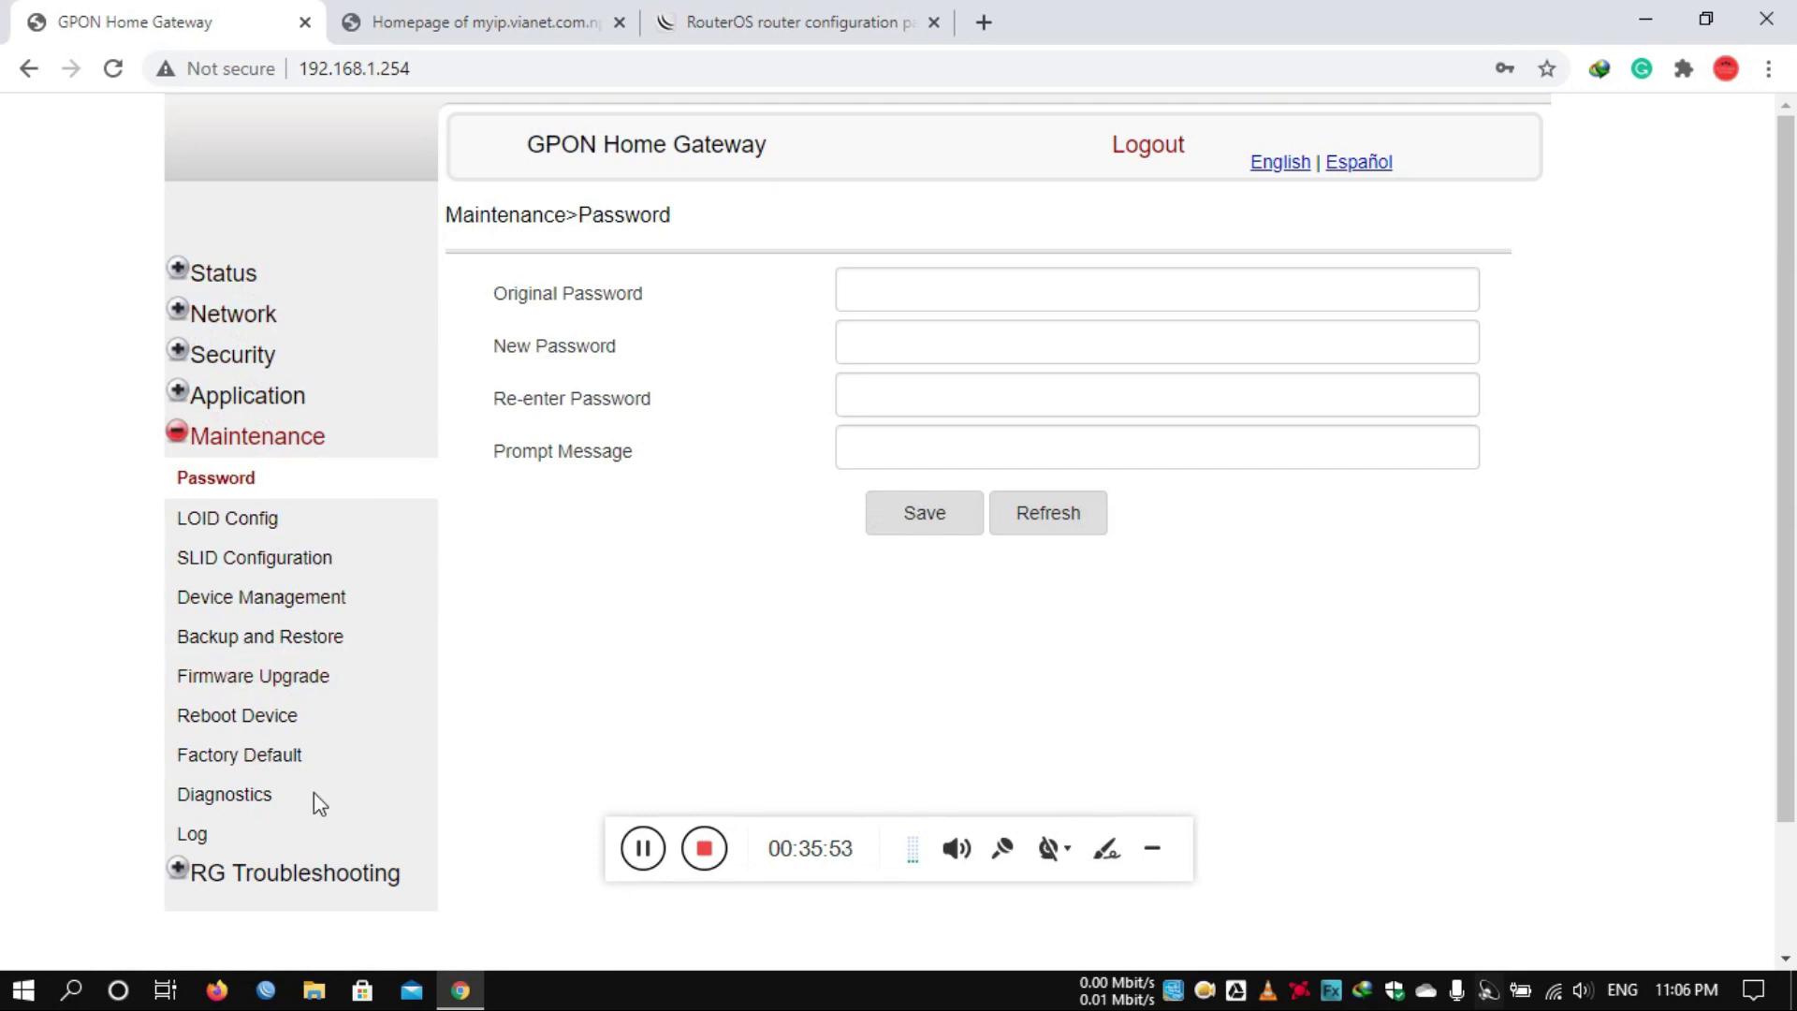
left_click(212, 640)
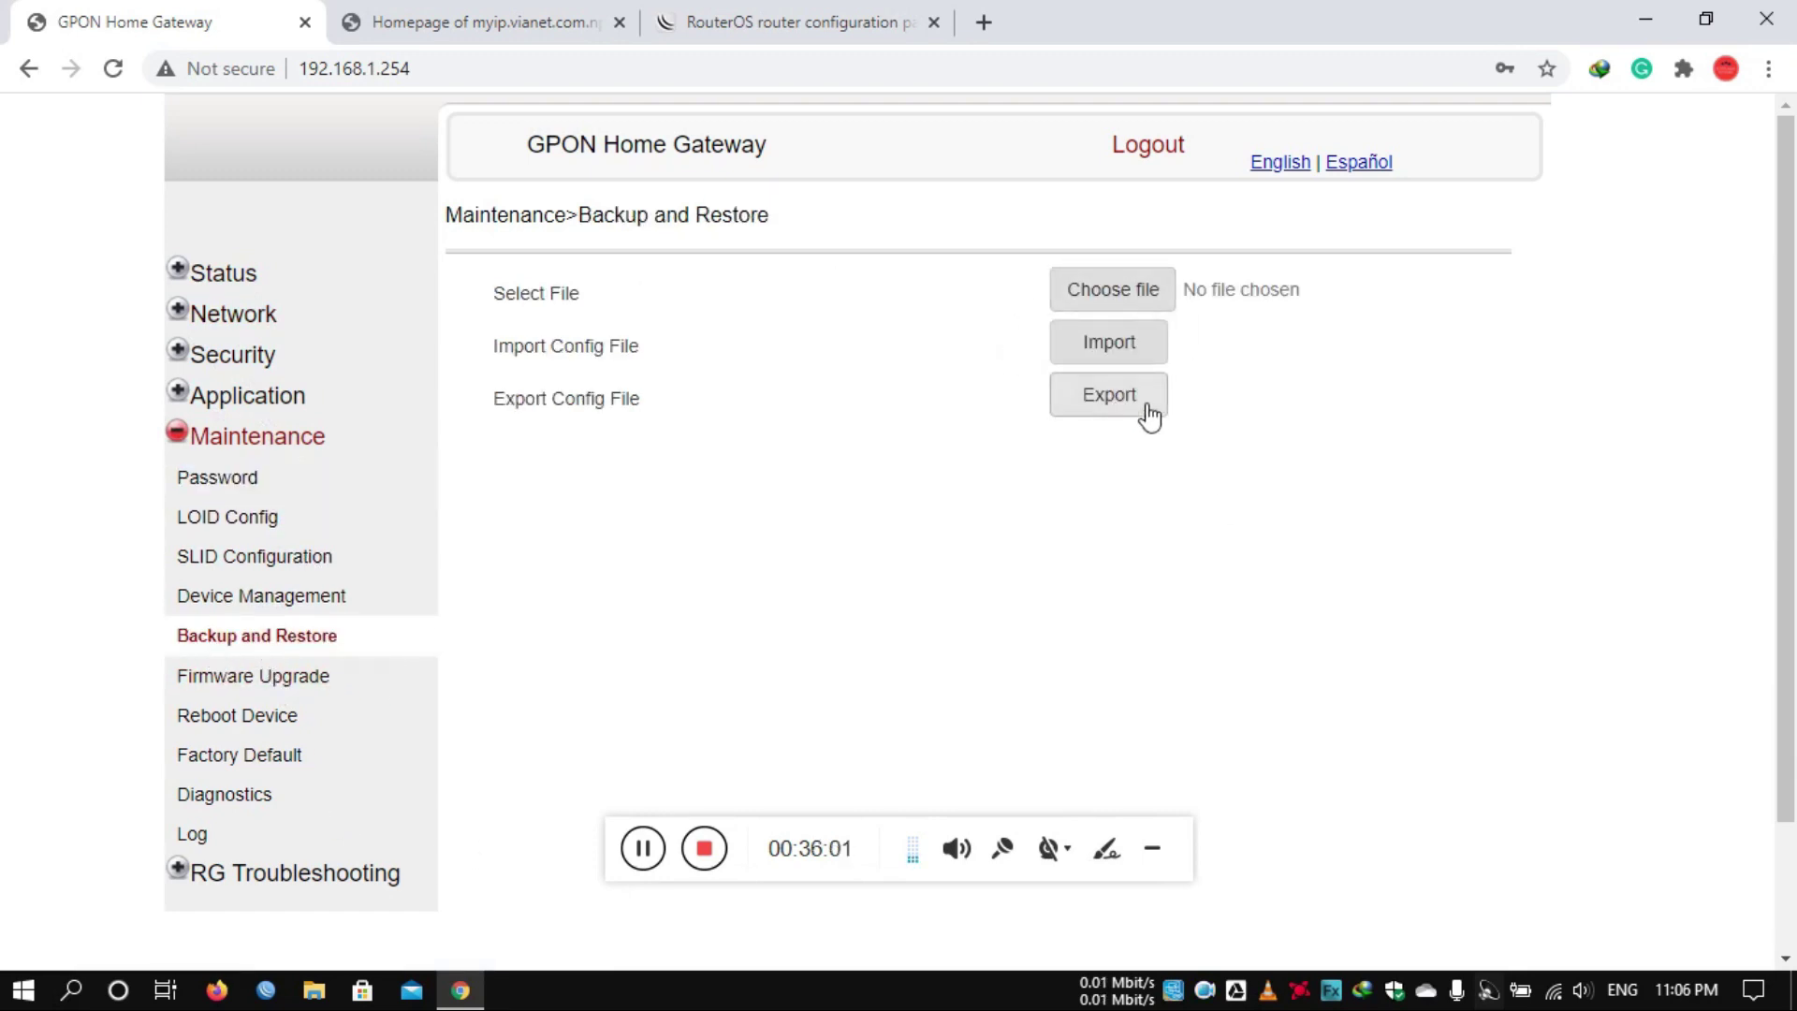
left_click(1148, 415)
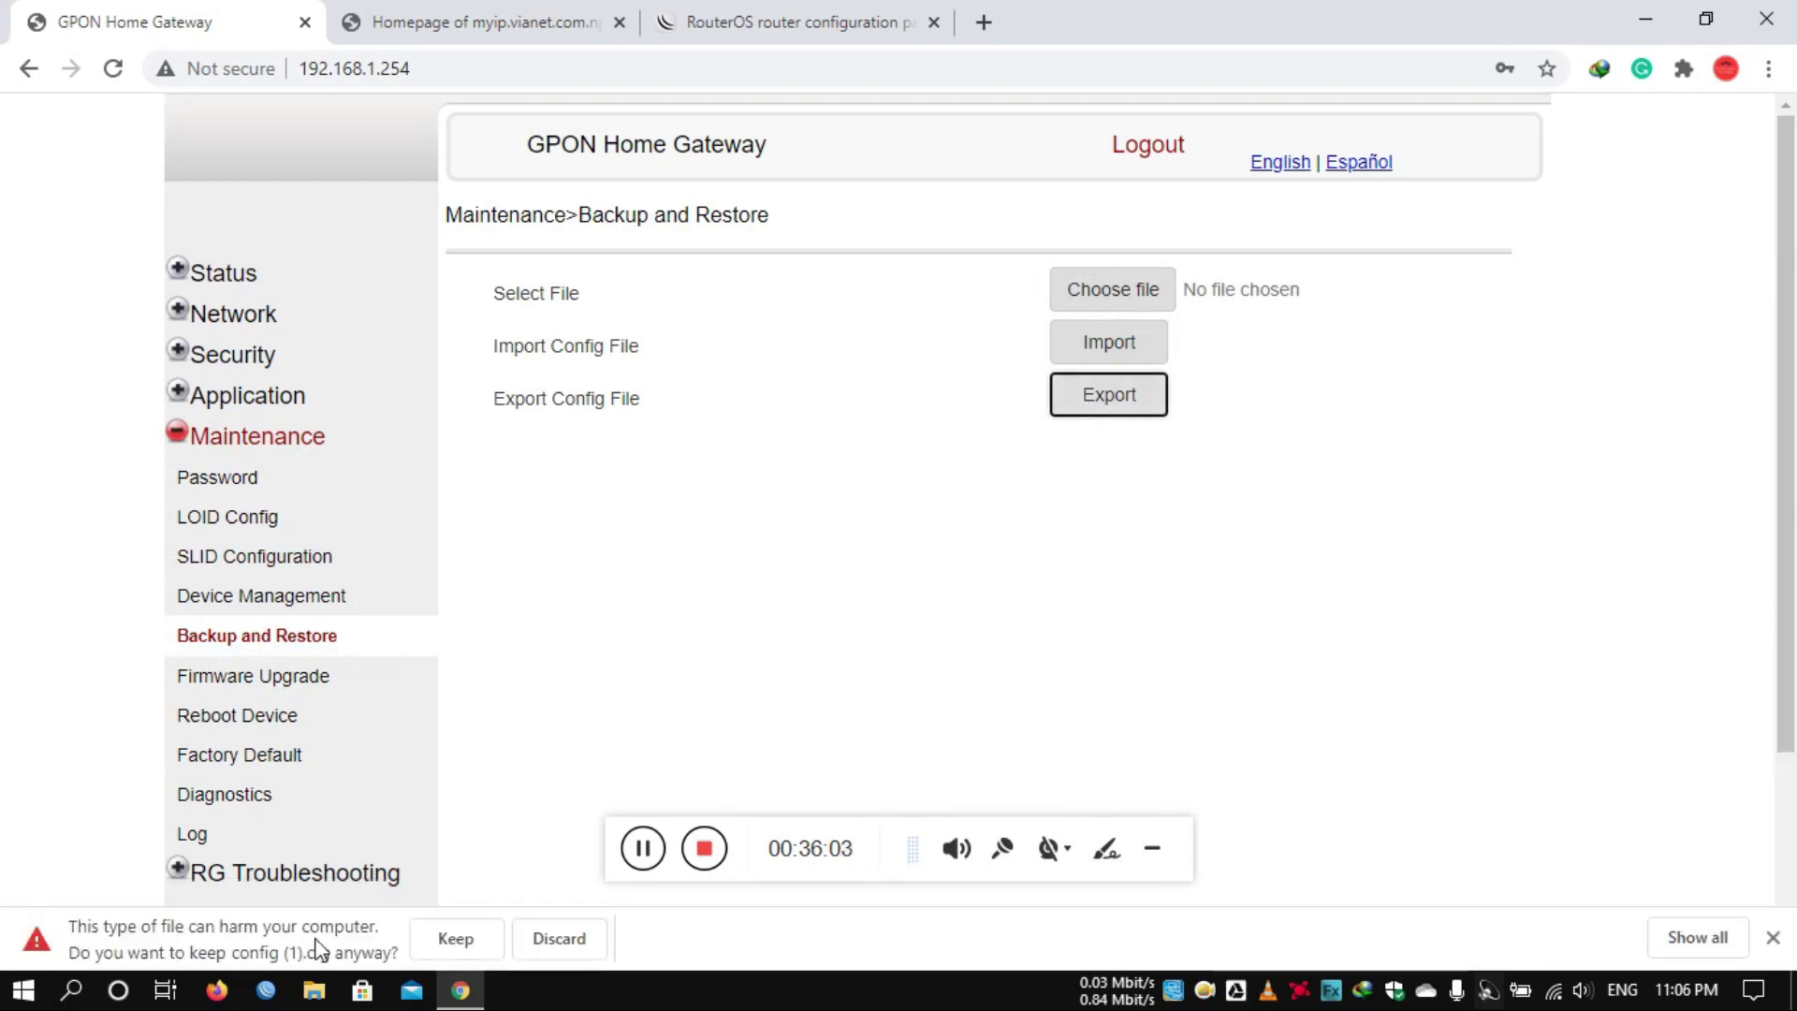
left_click(456, 938)
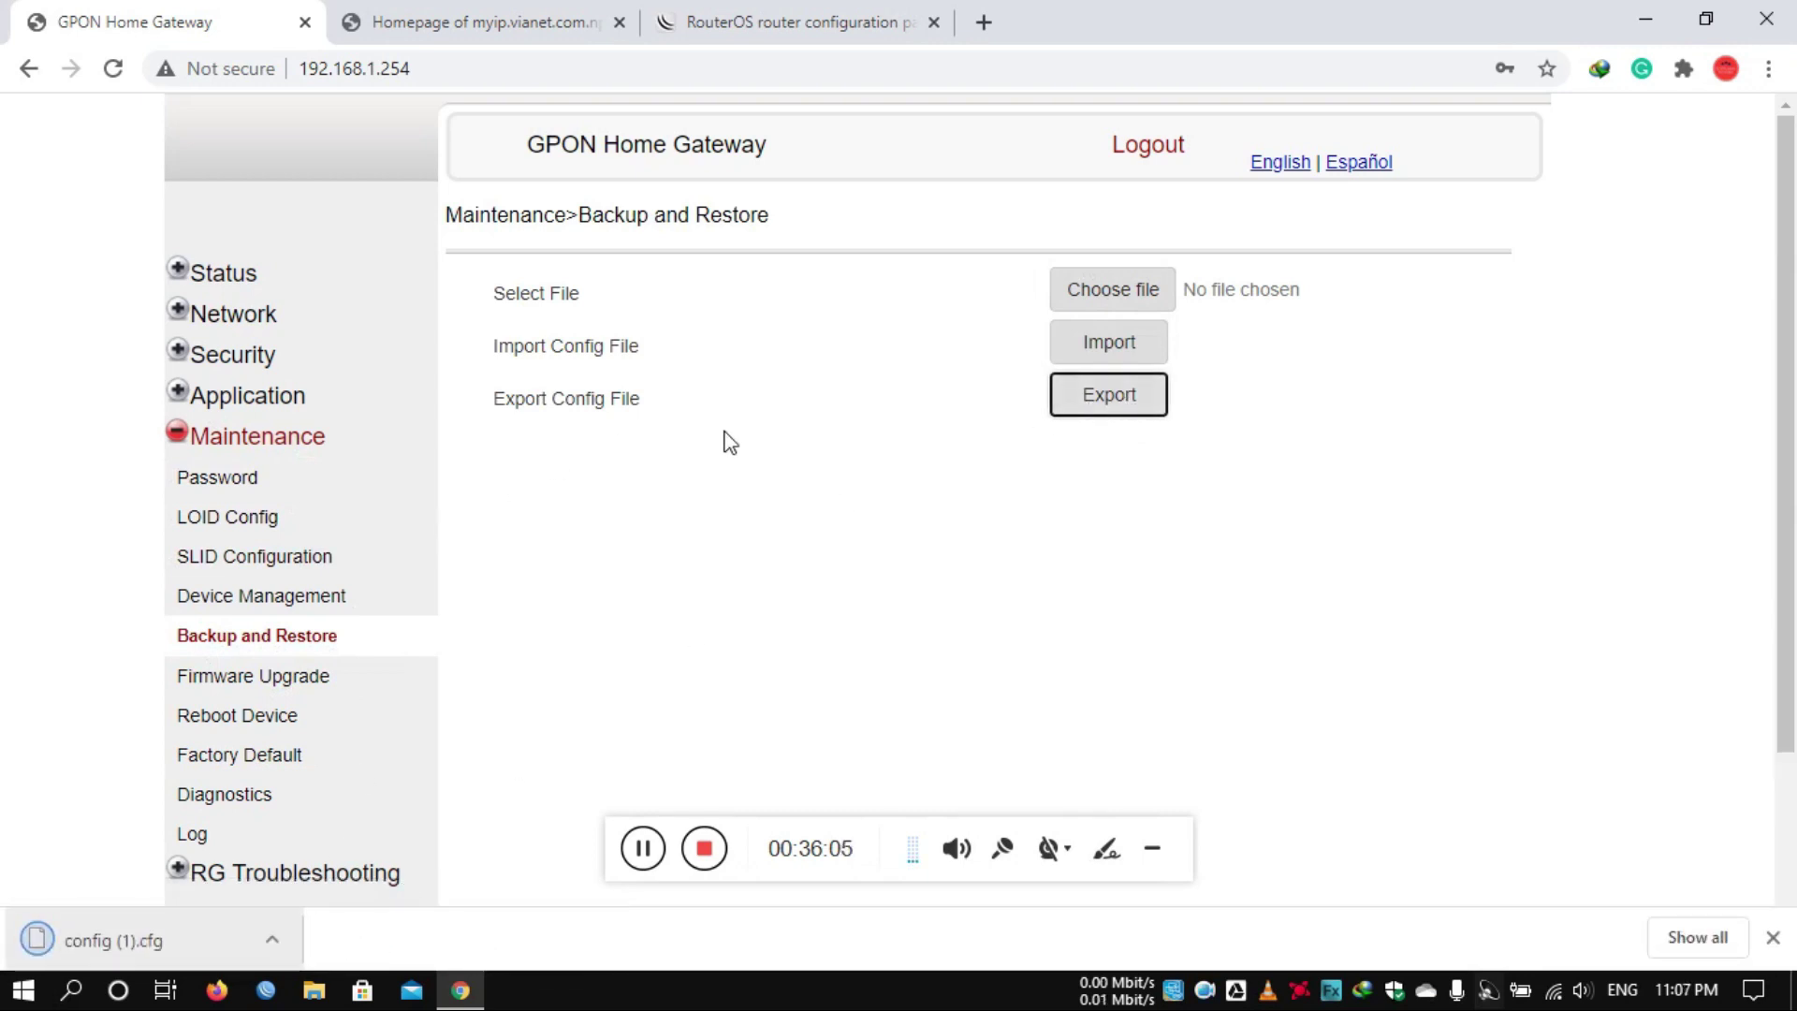
left_click(658, 433)
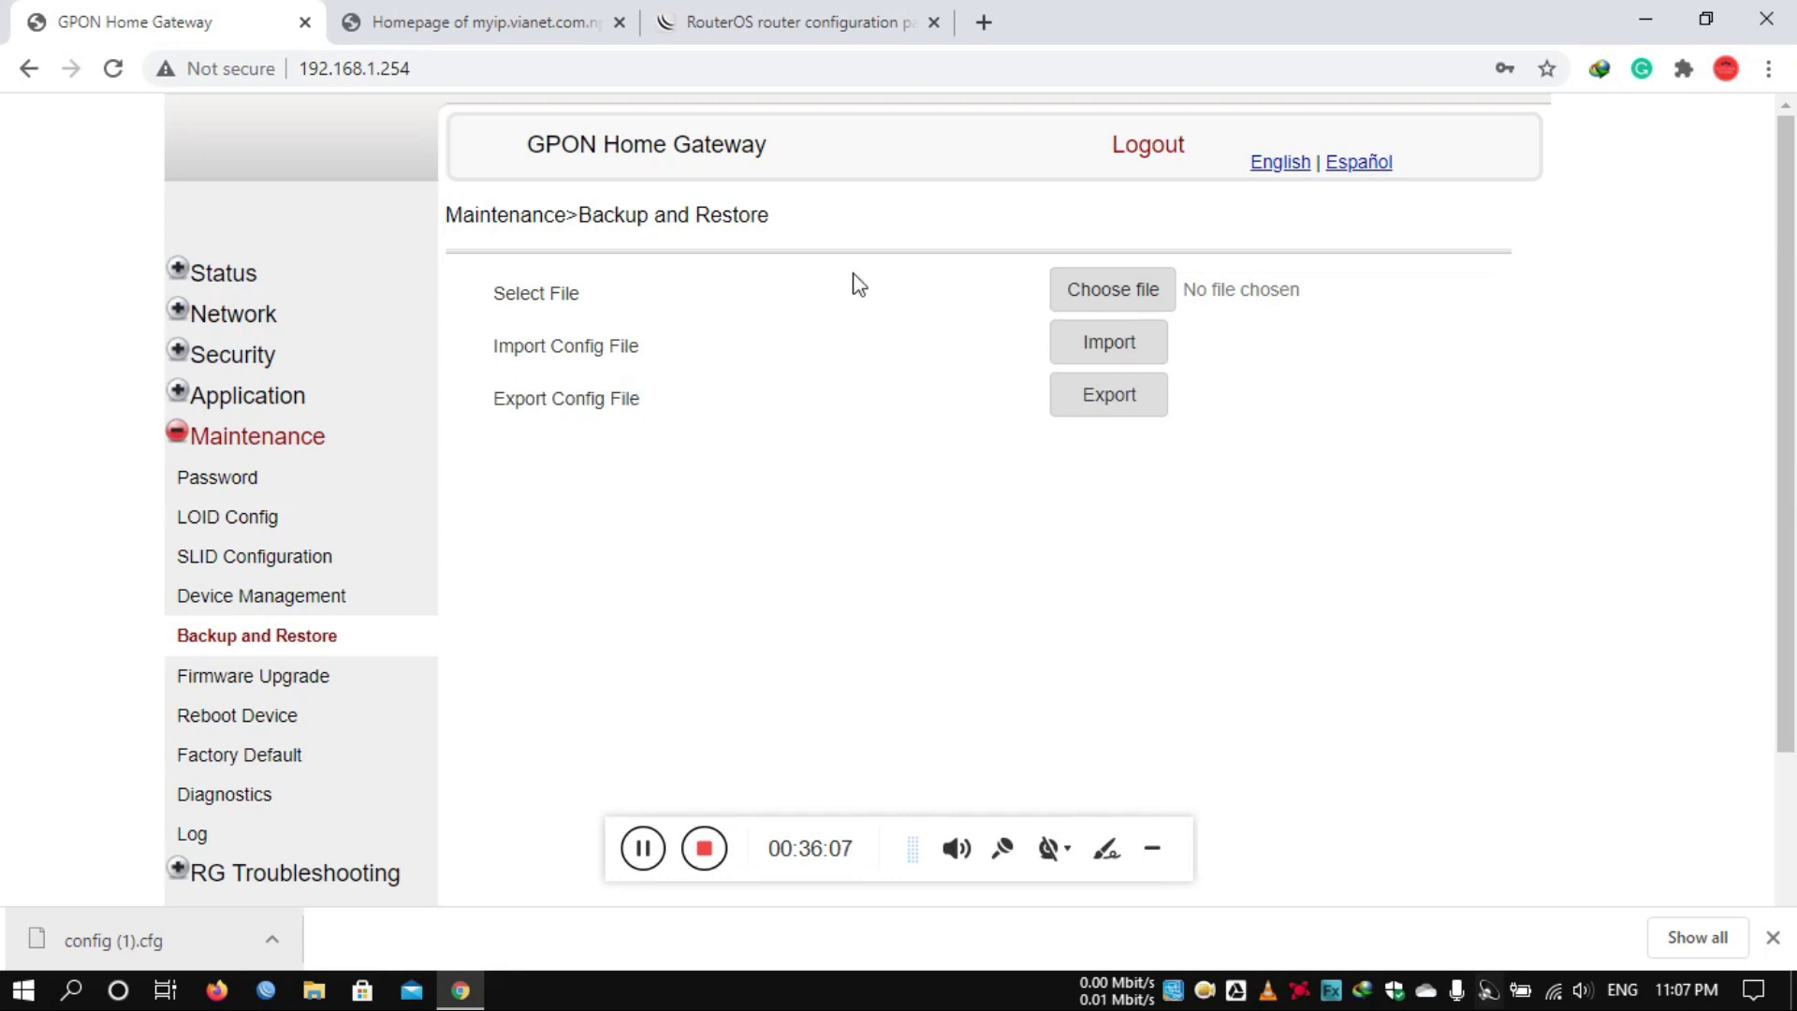
Open the import file picker and cancel it without choosing a file
left_click(1105, 298)
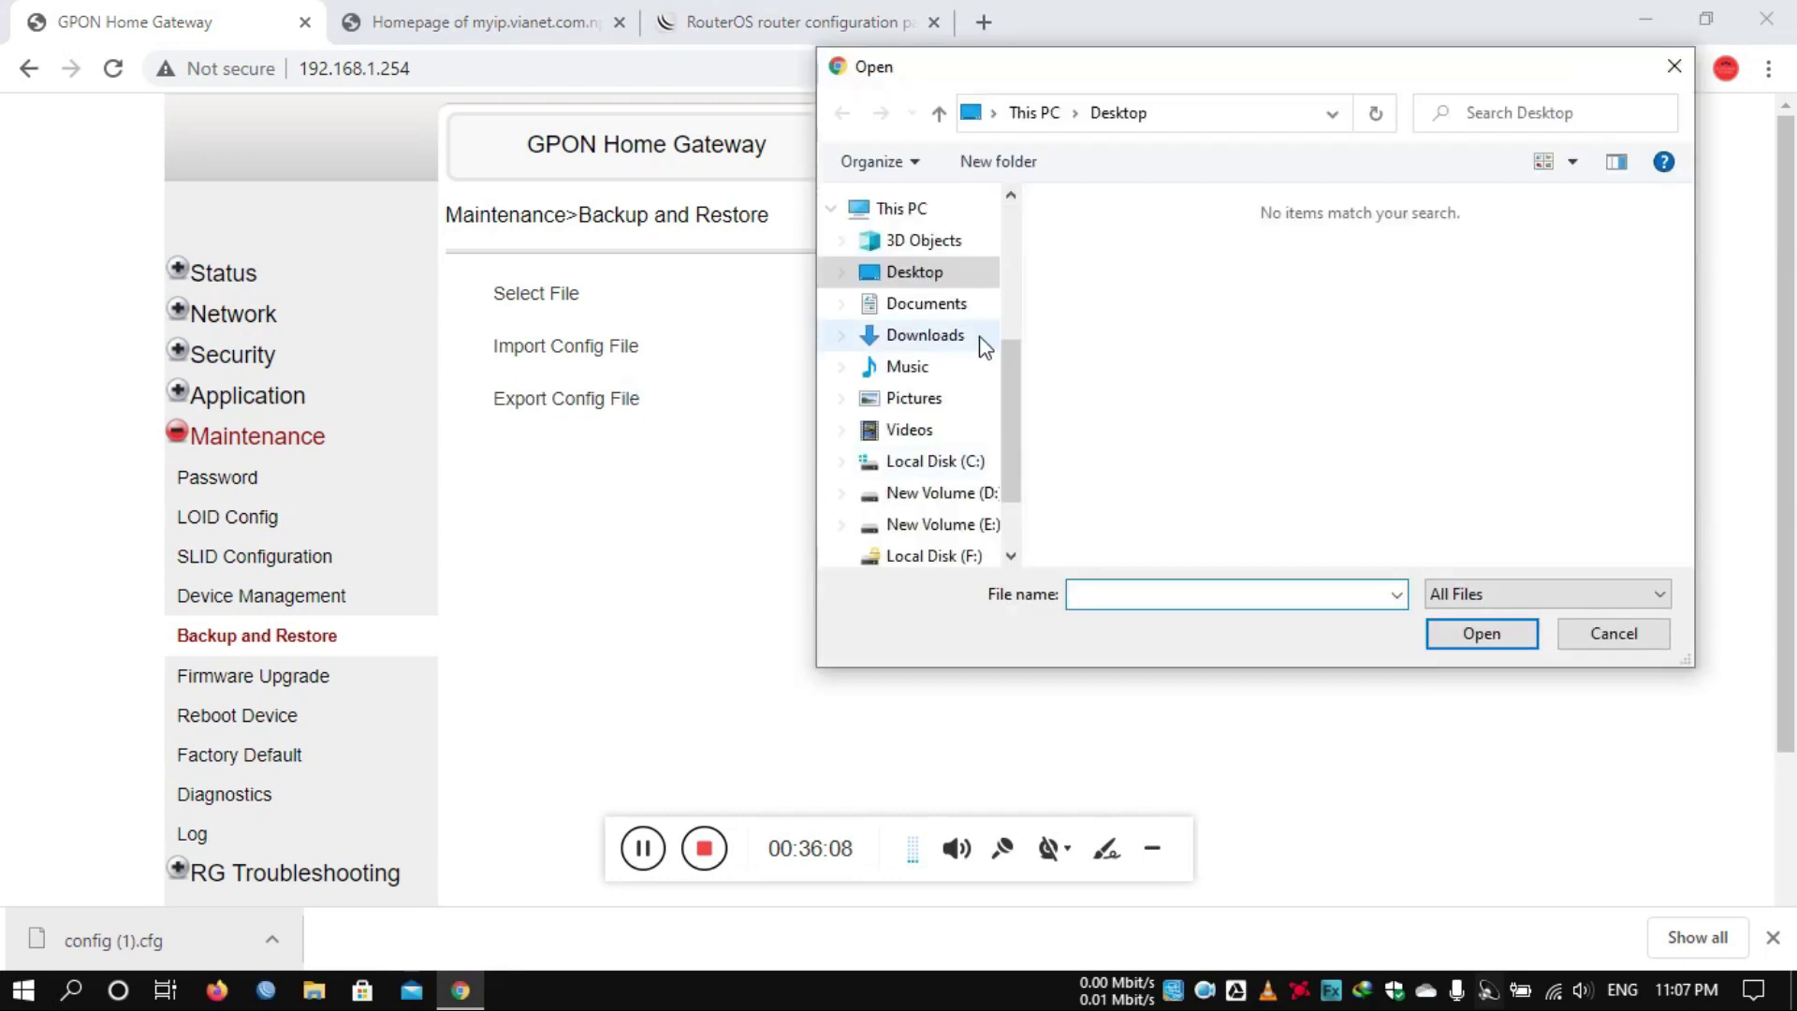
key("Escape")
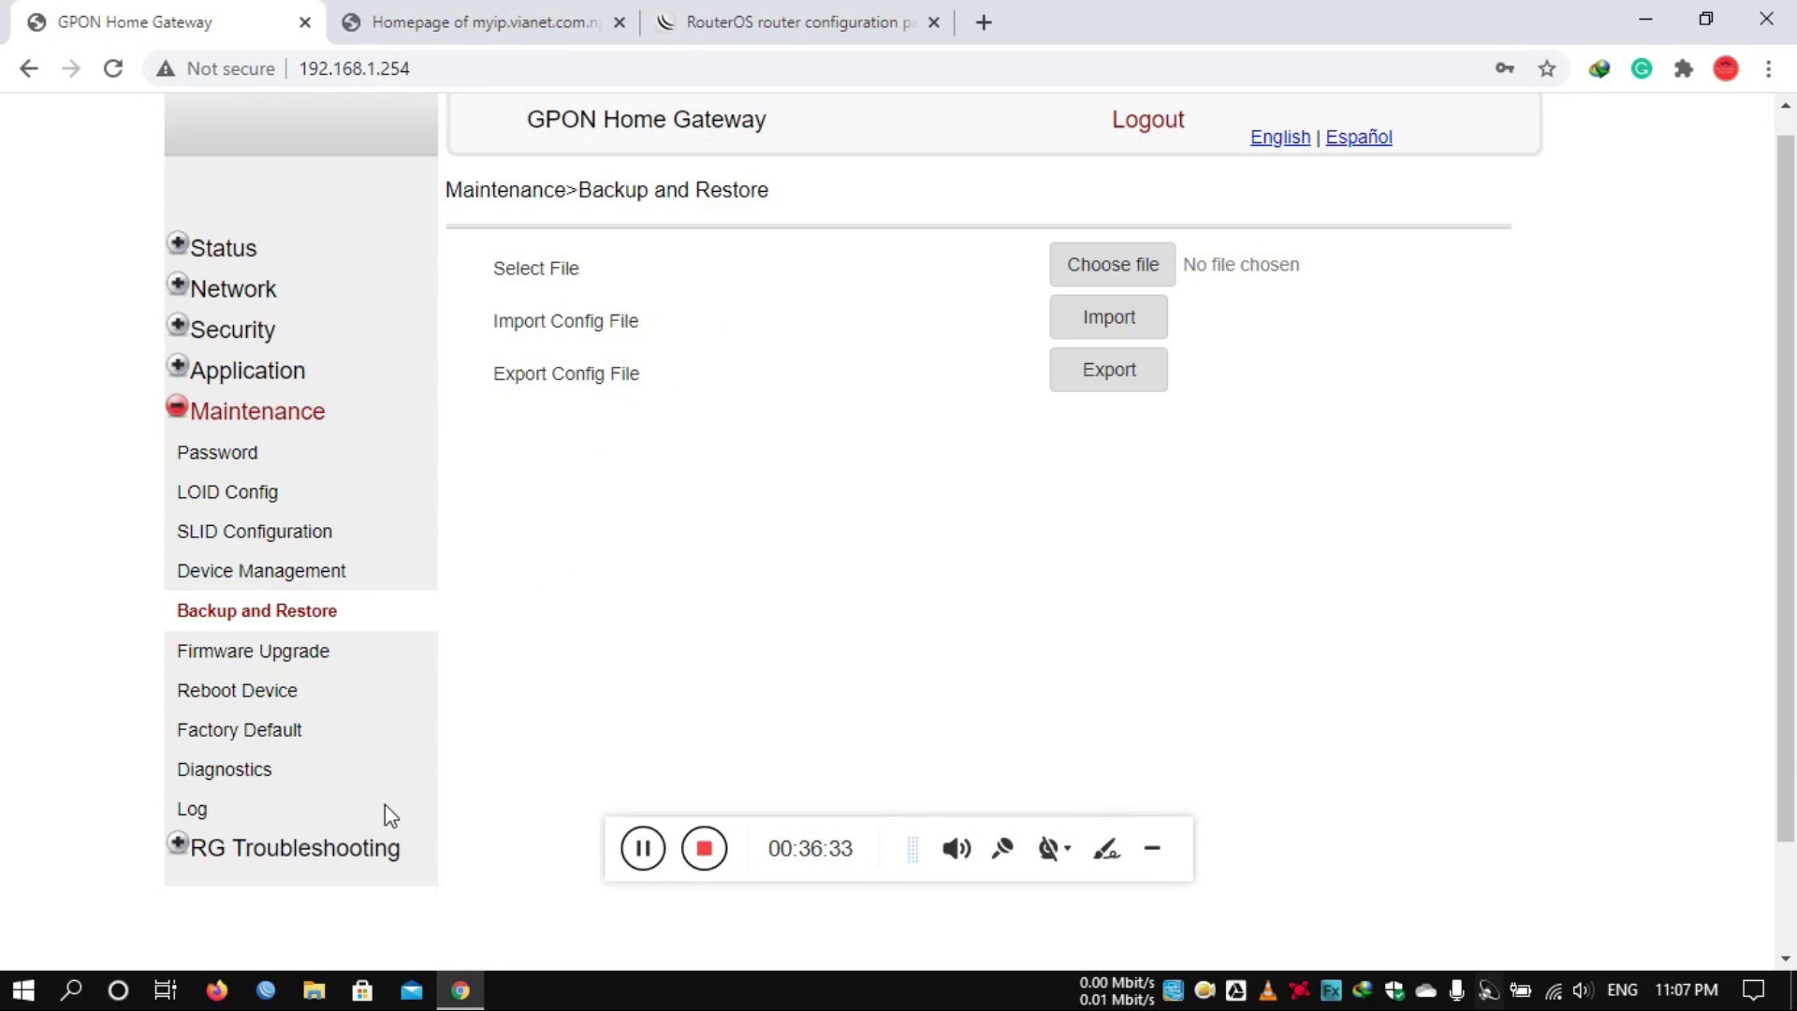
scroll(313, 323, "up", 1)
Highlight the Device Information heading, the G-140W-G name, details through Chipset, and the running time
left_click(224, 272)
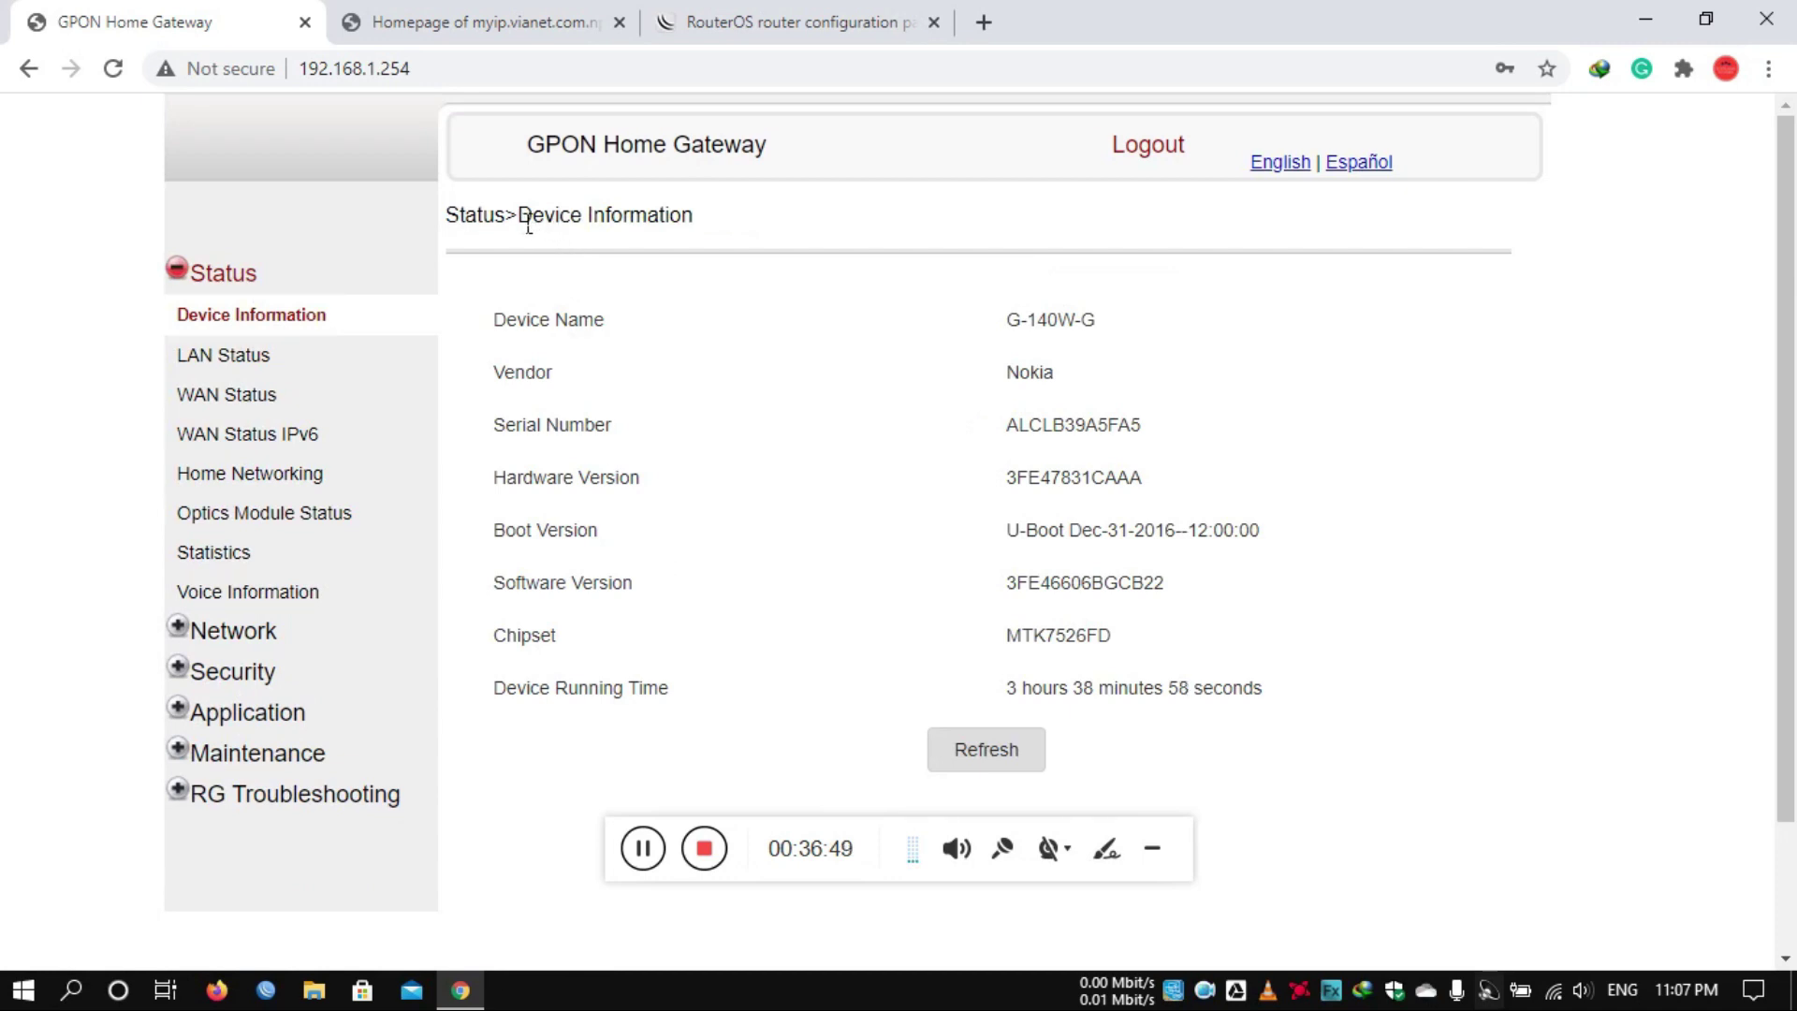
left_click_drag(520, 216, 692, 219)
left_click(765, 250)
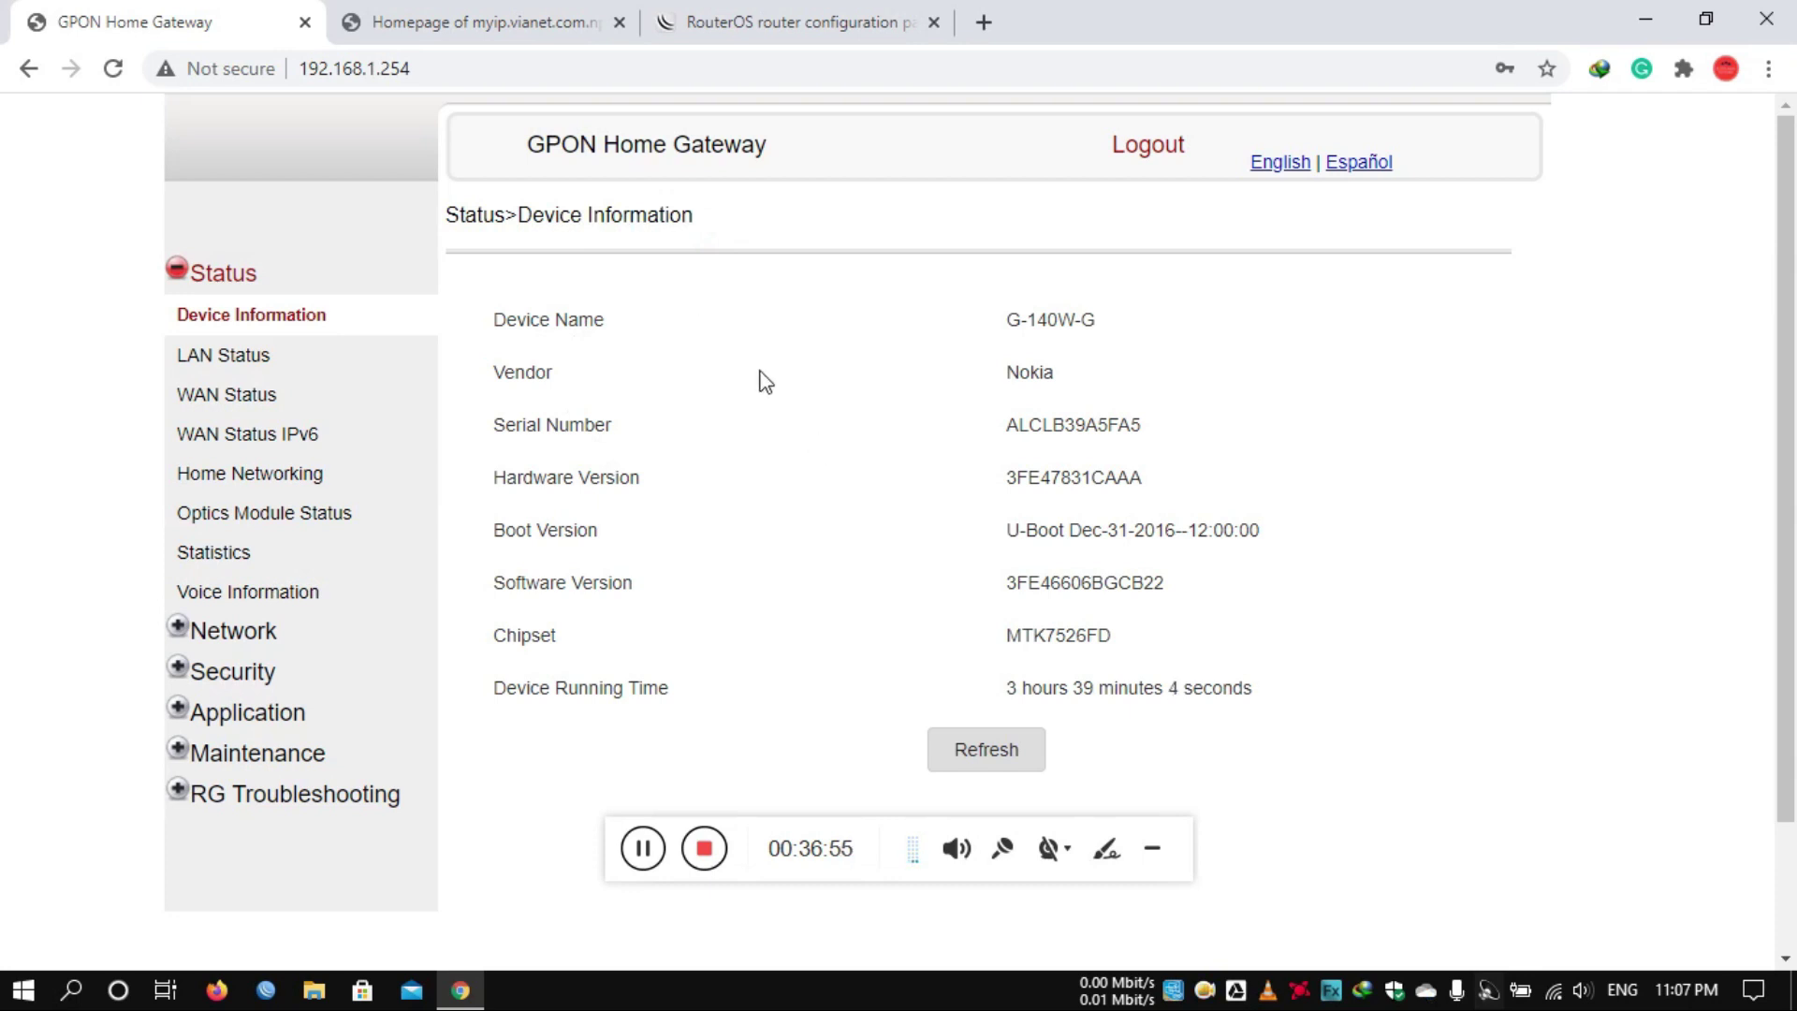
left_click_drag(489, 318, 722, 668)
left_click(798, 649)
left_click_drag(1327, 714, 469, 301)
left_click(629, 380)
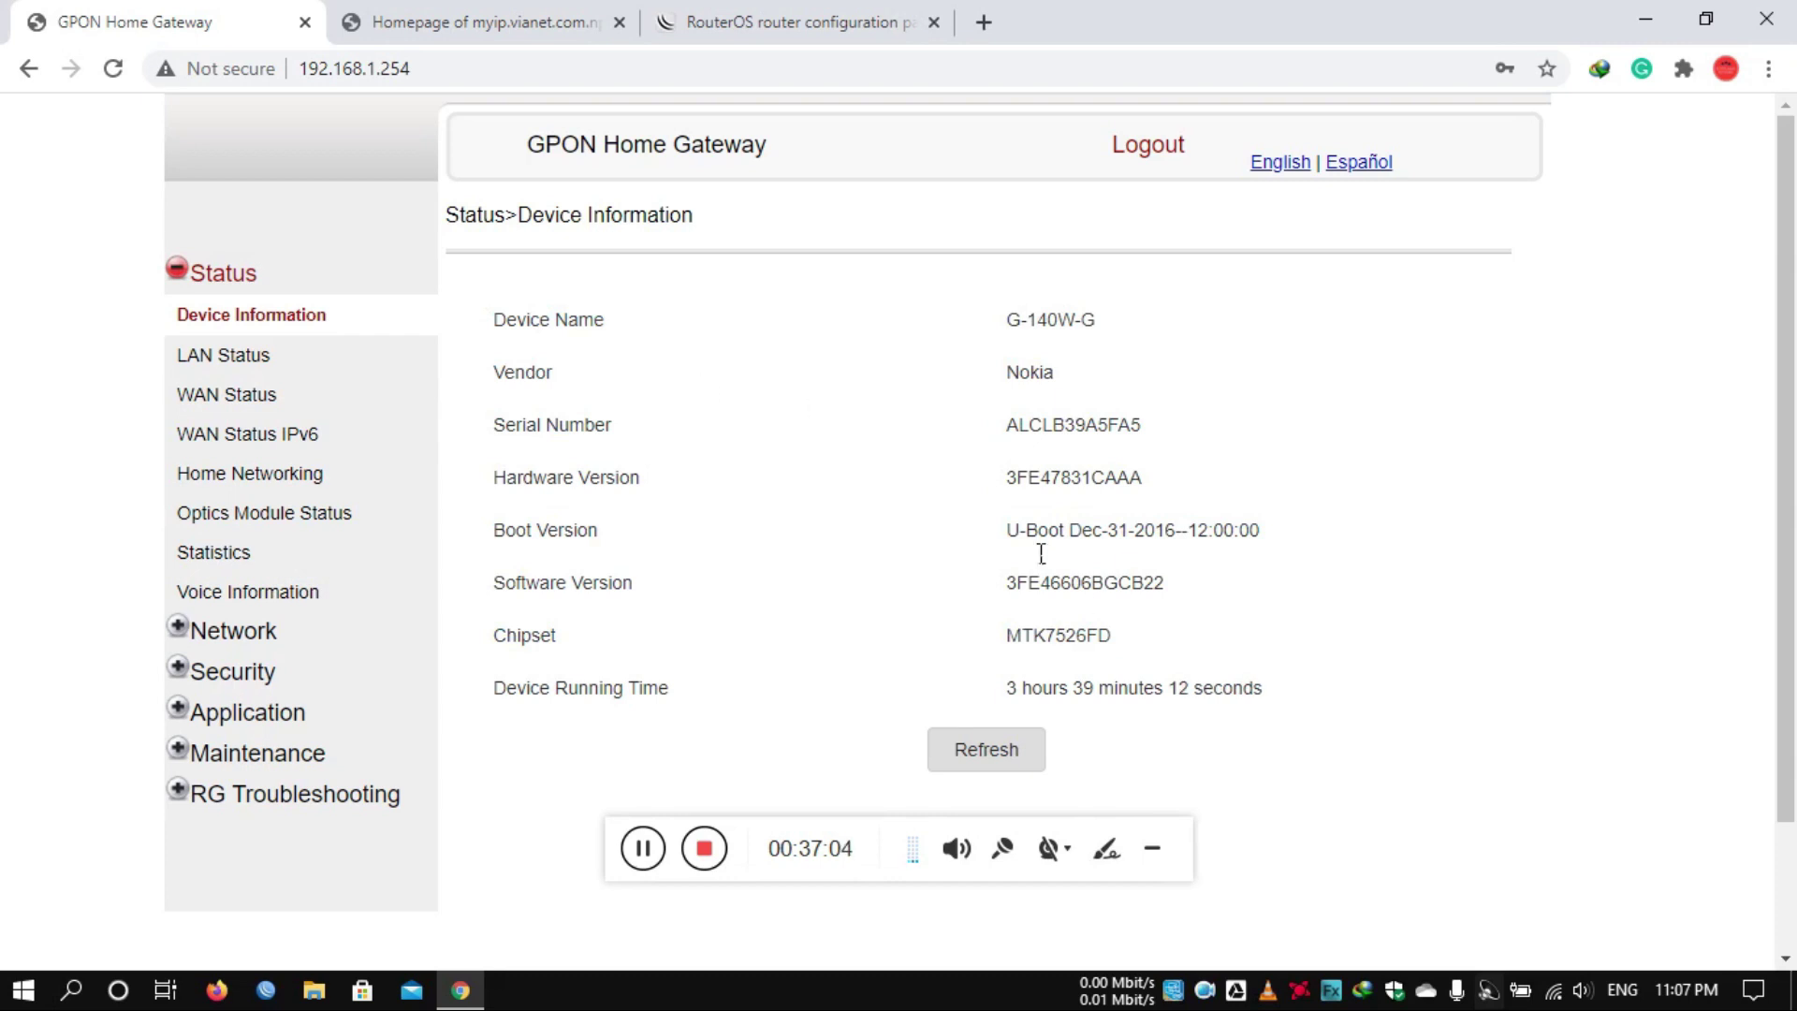
left_click_drag(1267, 689, 497, 676)
left_click(618, 423)
left_click_drag(538, 229, 746, 225)
left_click_drag(1005, 339, 1107, 337)
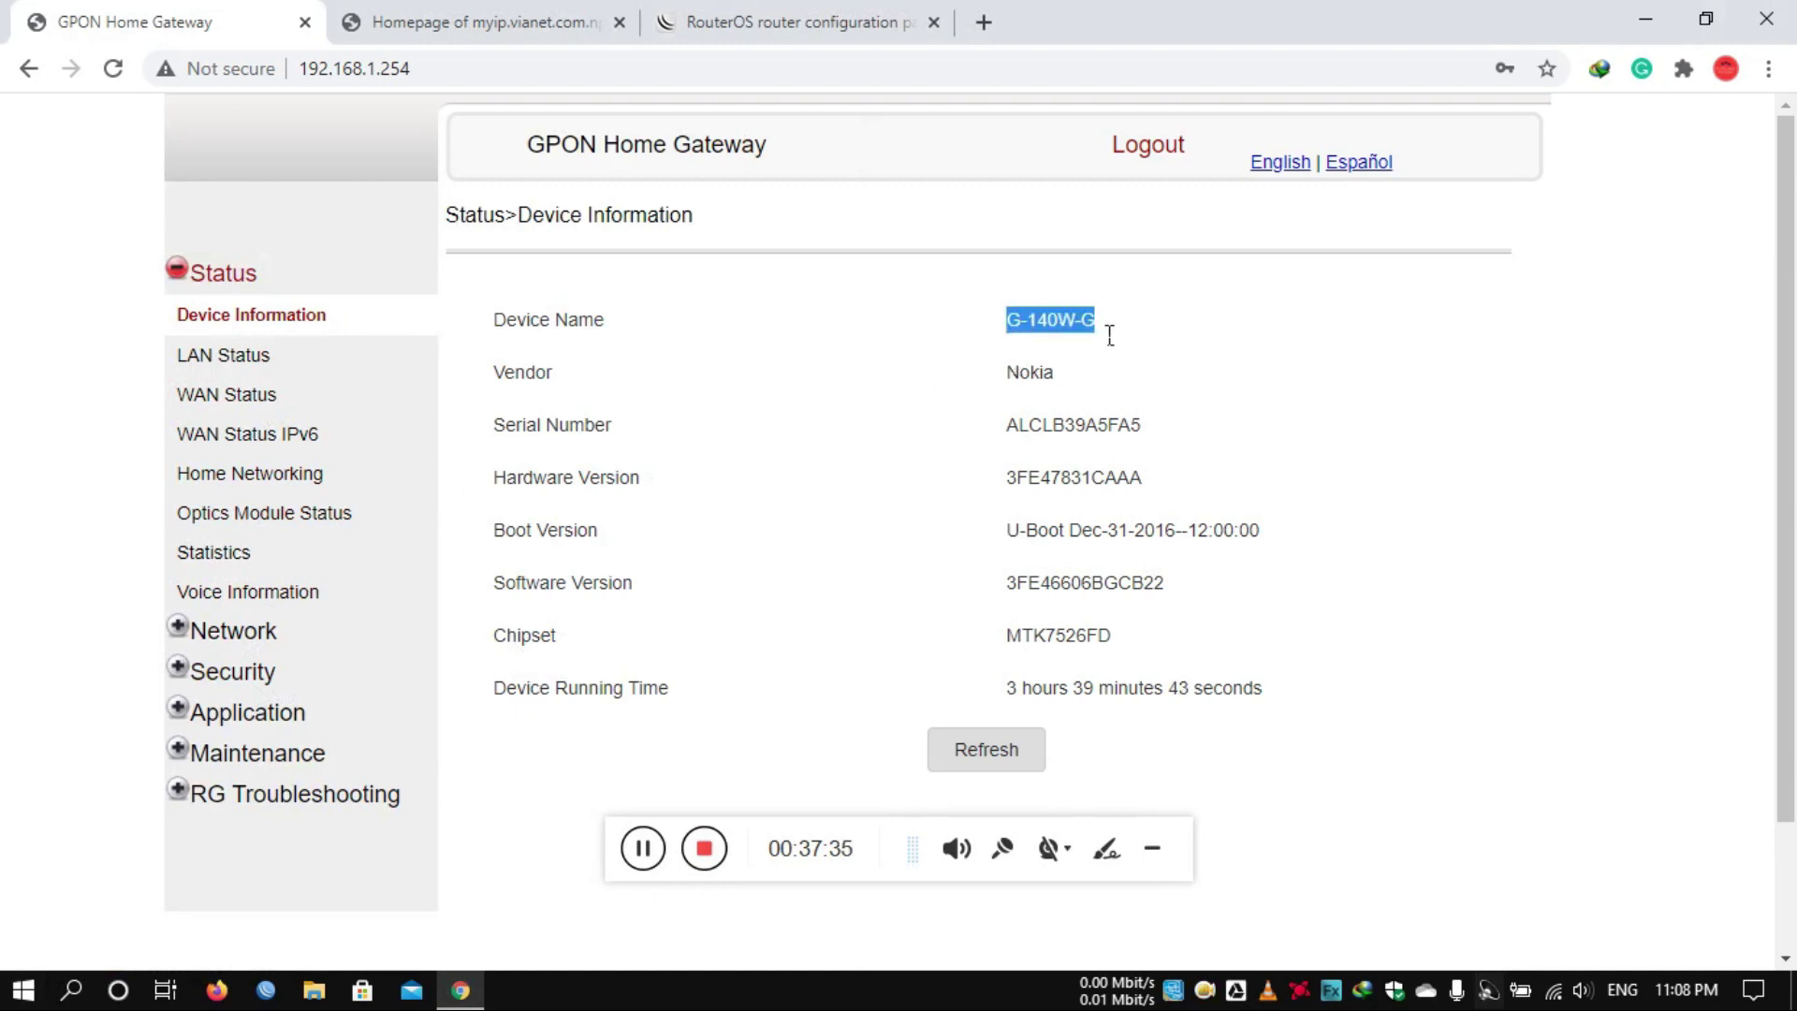
left_click(1201, 391)
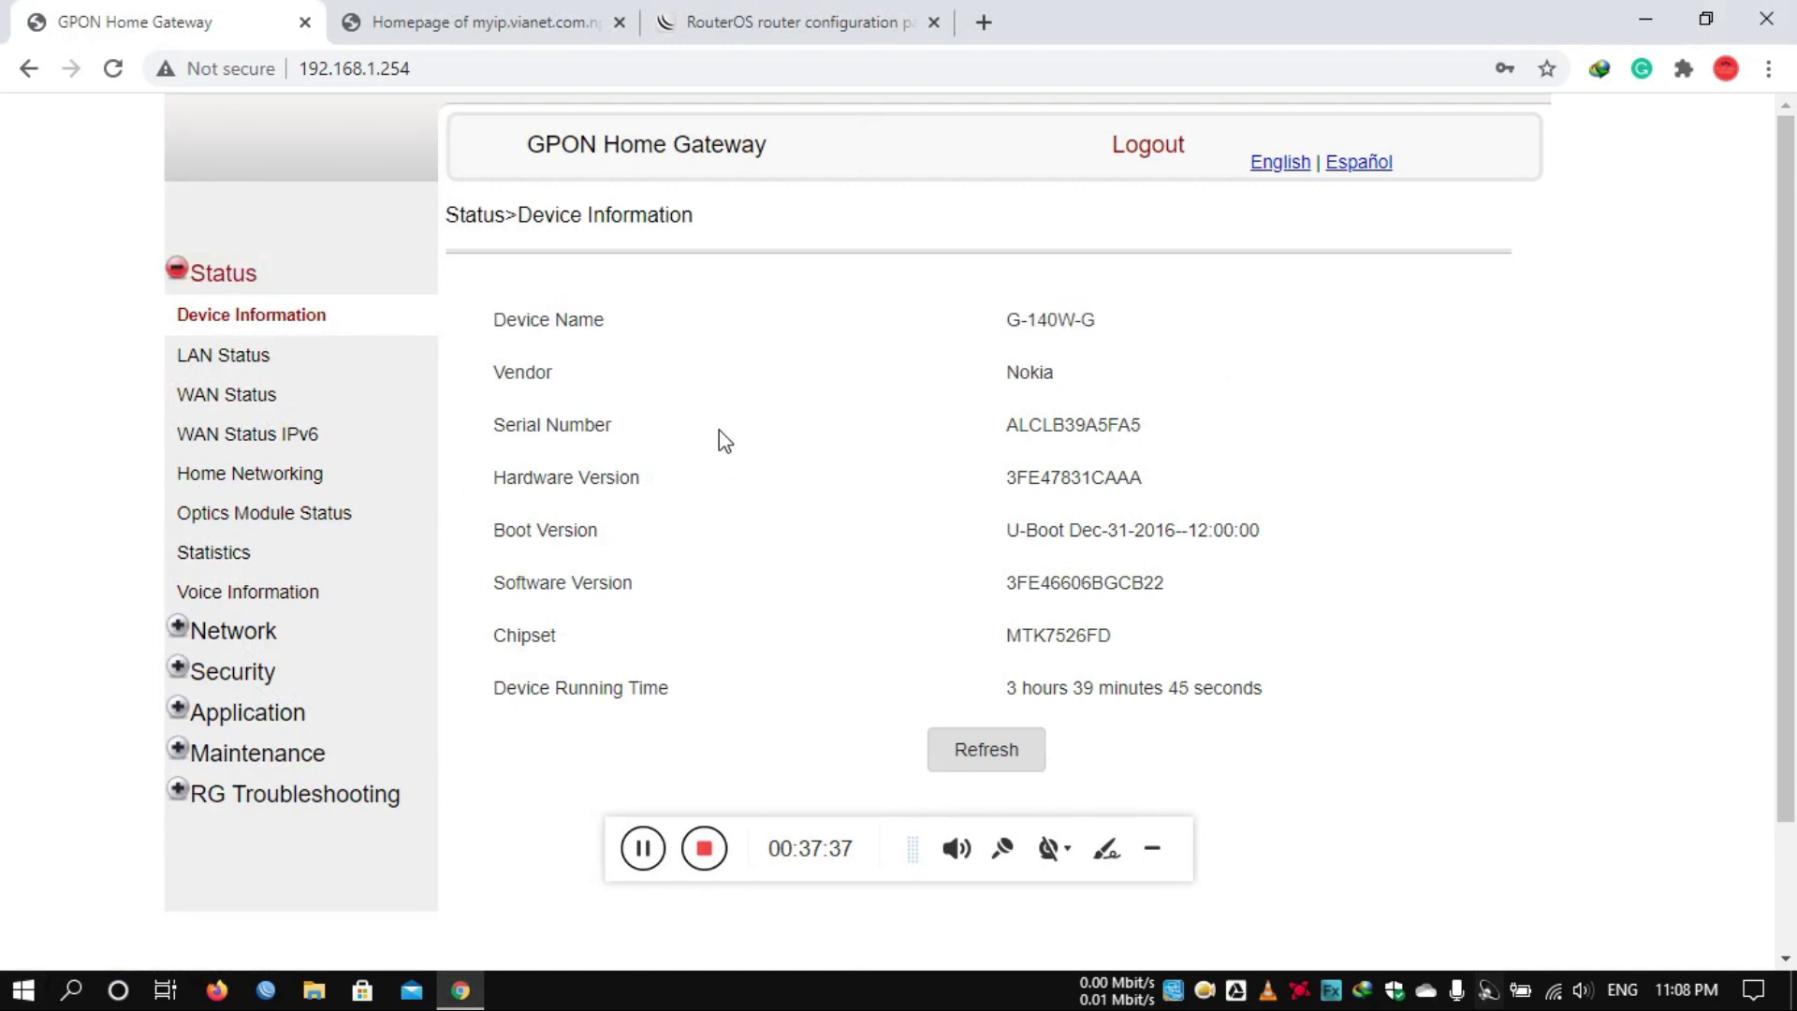